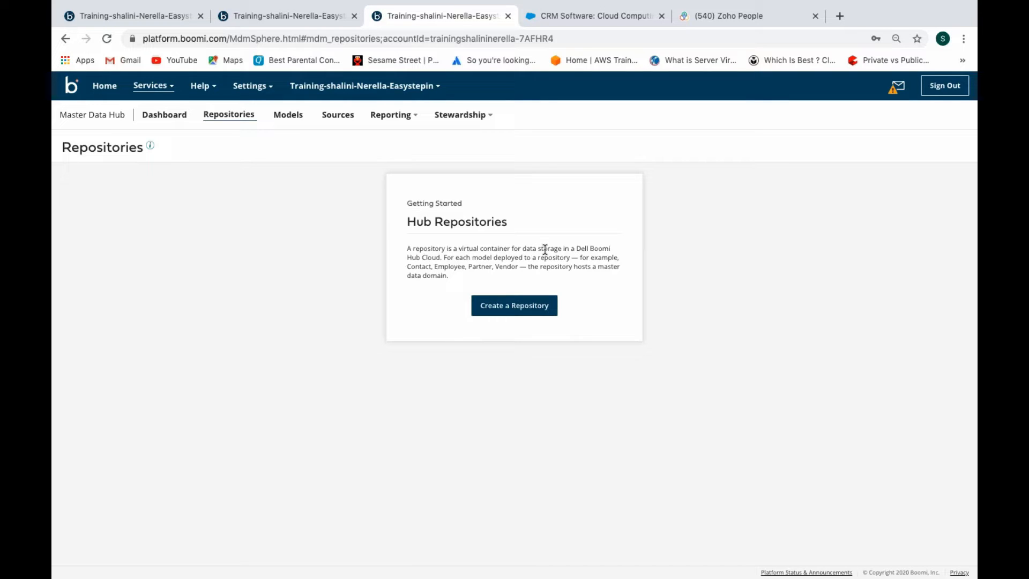
# - Create a repository named Employee on the USA East Hub Cloud
pyautogui.click(494, 307)
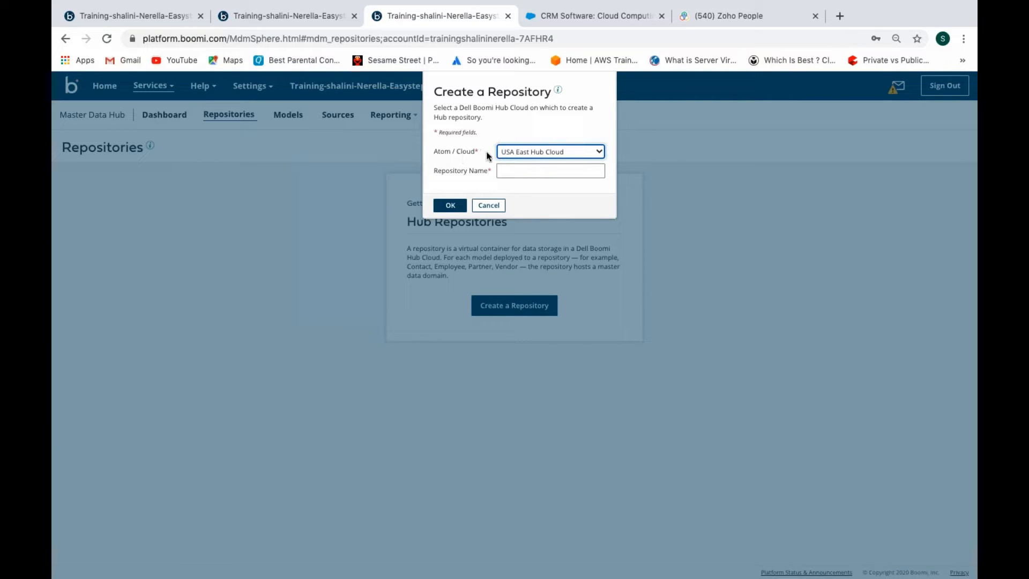
pyautogui.click(514, 153)
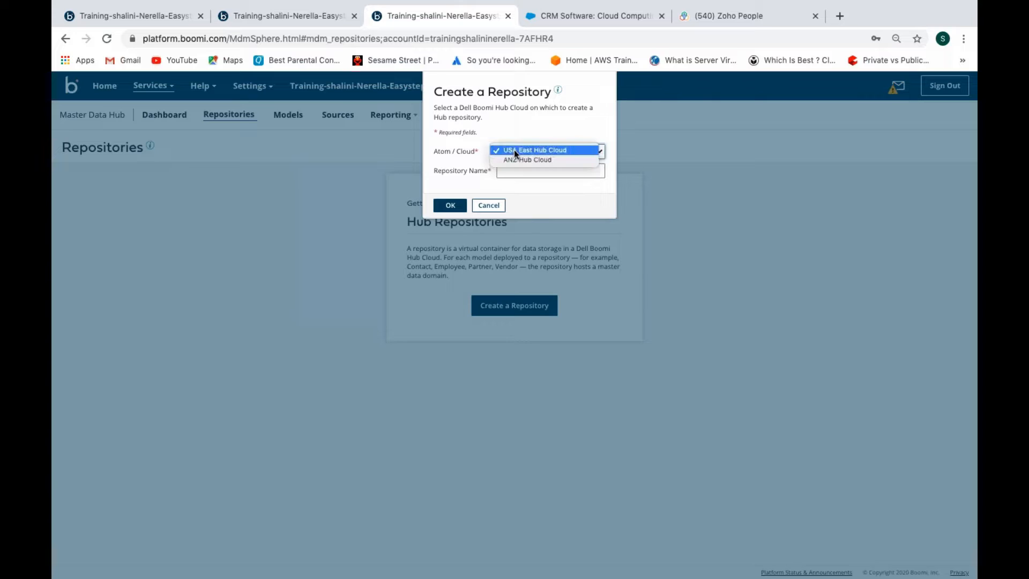
pyautogui.click(527, 150)
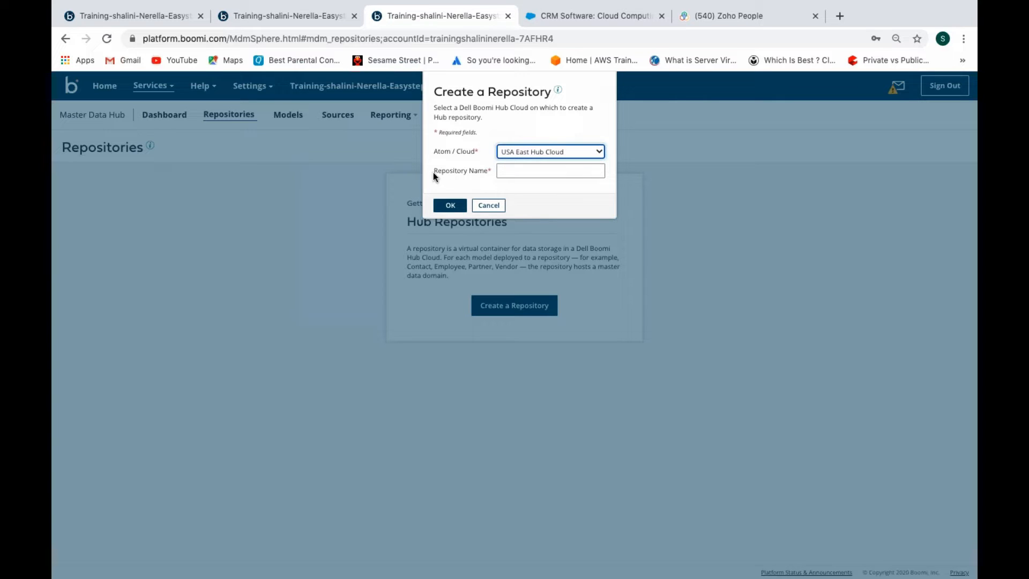
pyautogui.click(536, 171)
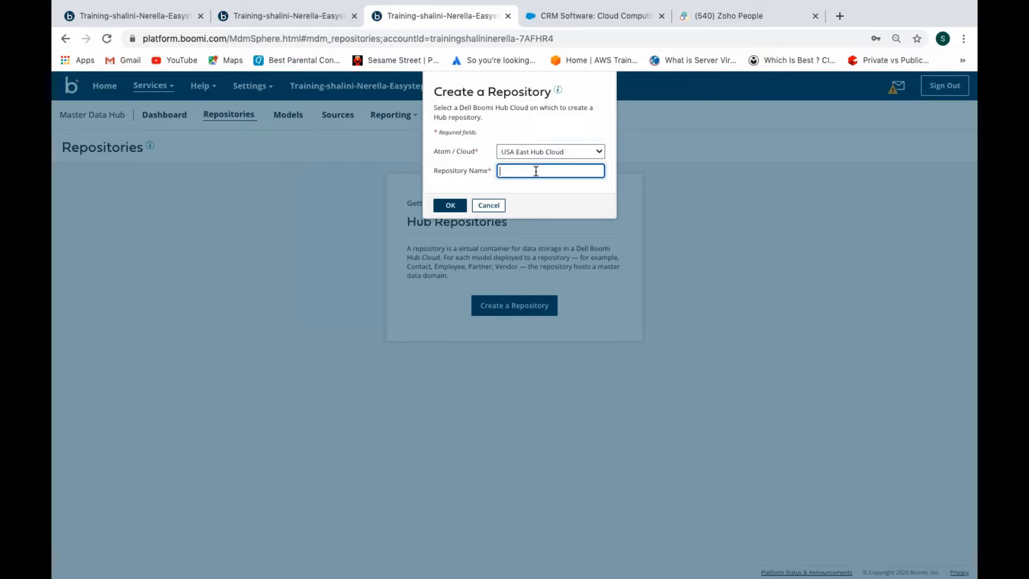
pyautogui.write('Employee')
pyautogui.click(450, 204)
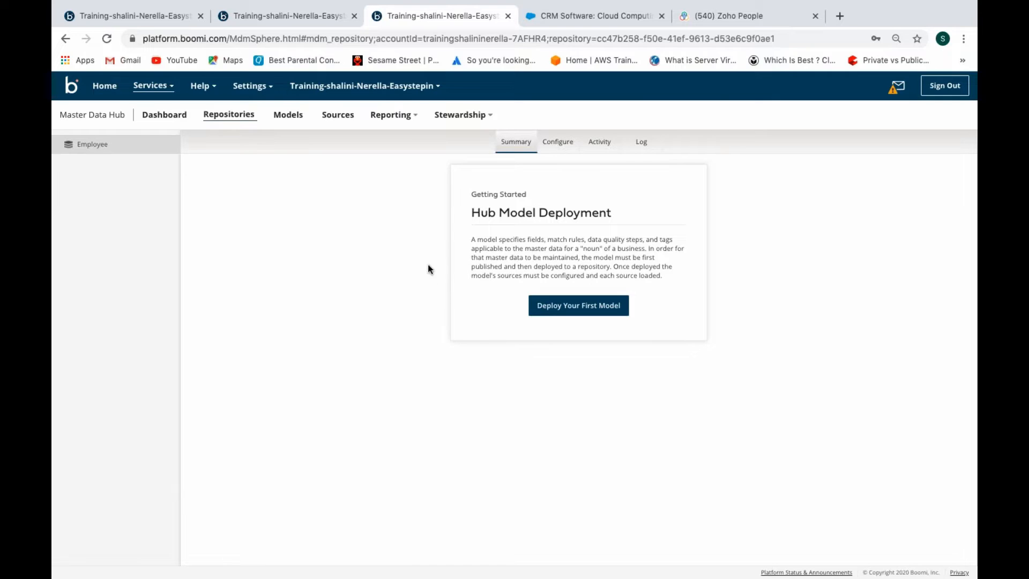
# - Create the first source with Salesforce as both its name and its source ID
pyautogui.click(338, 116)
pyautogui.click(497, 260)
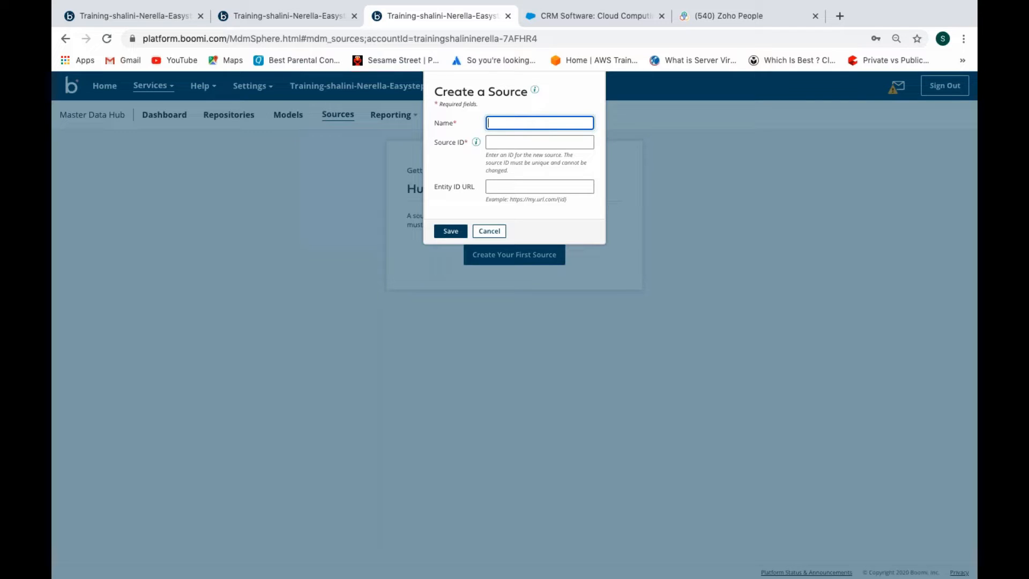
pyautogui.write('Salesforce')
pyautogui.doubleClick(493, 123)
pyautogui.hotkey('ctrl', 'c')
pyautogui.click(488, 144)
pyautogui.hotkey('ctrl', 'v')
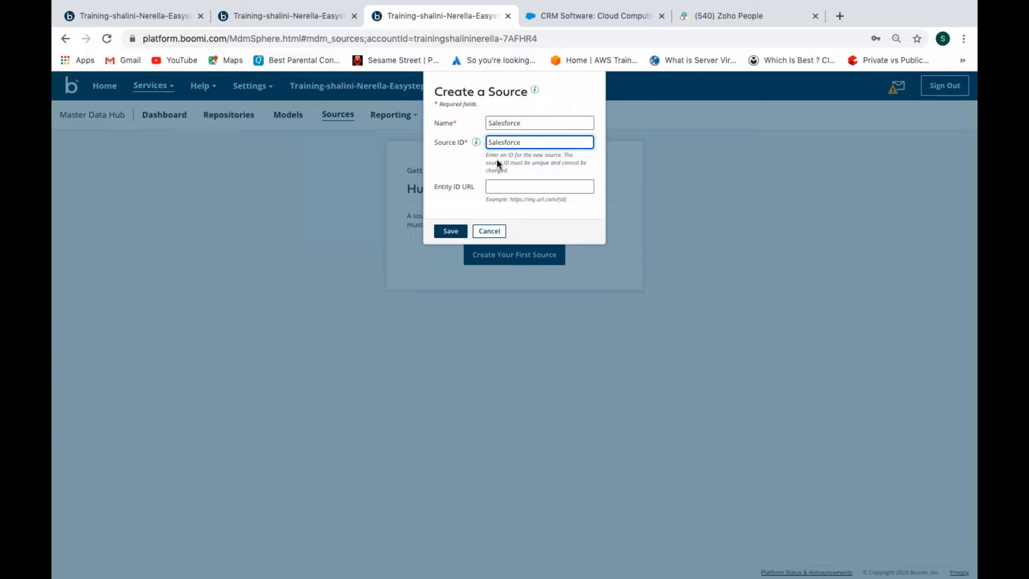
pyautogui.click(452, 232)
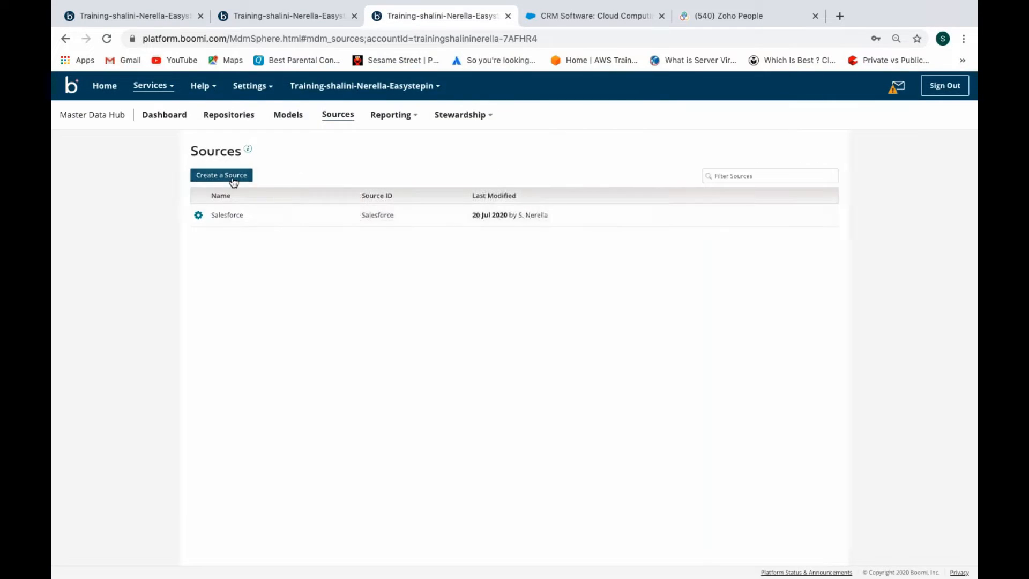
# - Create another source with Database as both its name and its source ID
pyautogui.click(228, 178)
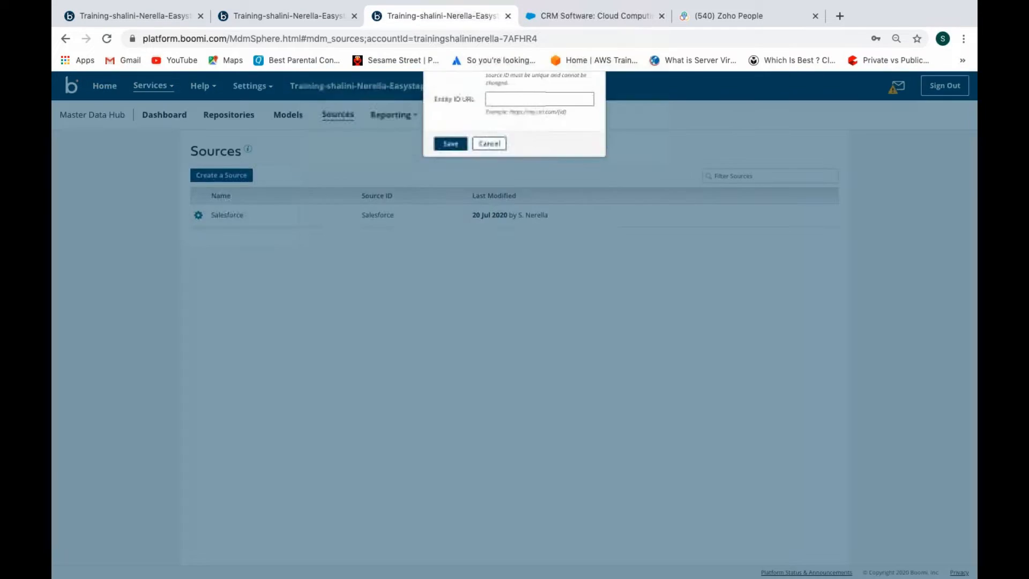
pyautogui.write('Database')
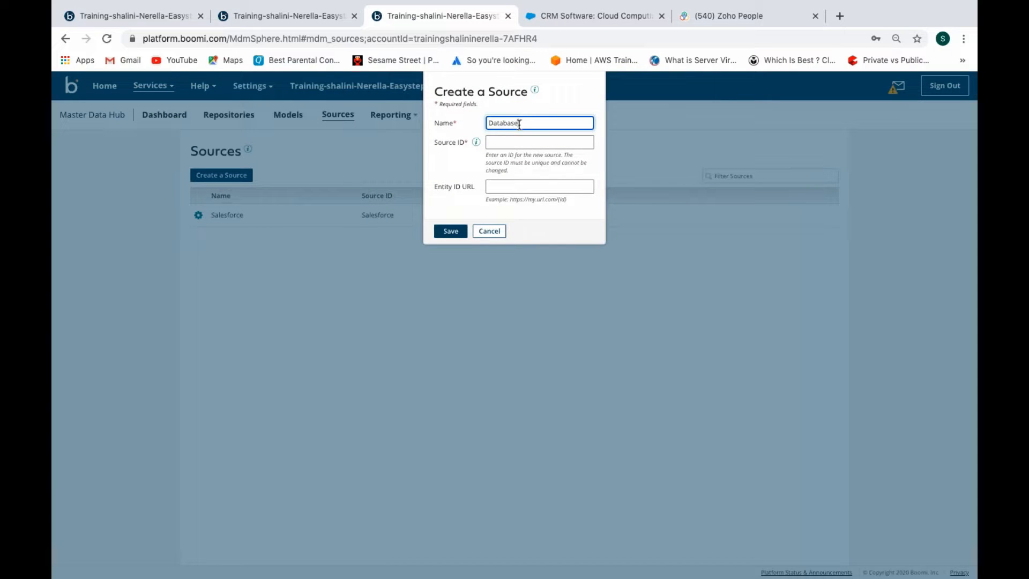
pyautogui.doubleClick(516, 124)
pyautogui.hotkey('ctrl', 'c')
pyautogui.click(507, 142)
pyautogui.hotkey('ctrl', 'v')
pyautogui.click(449, 232)
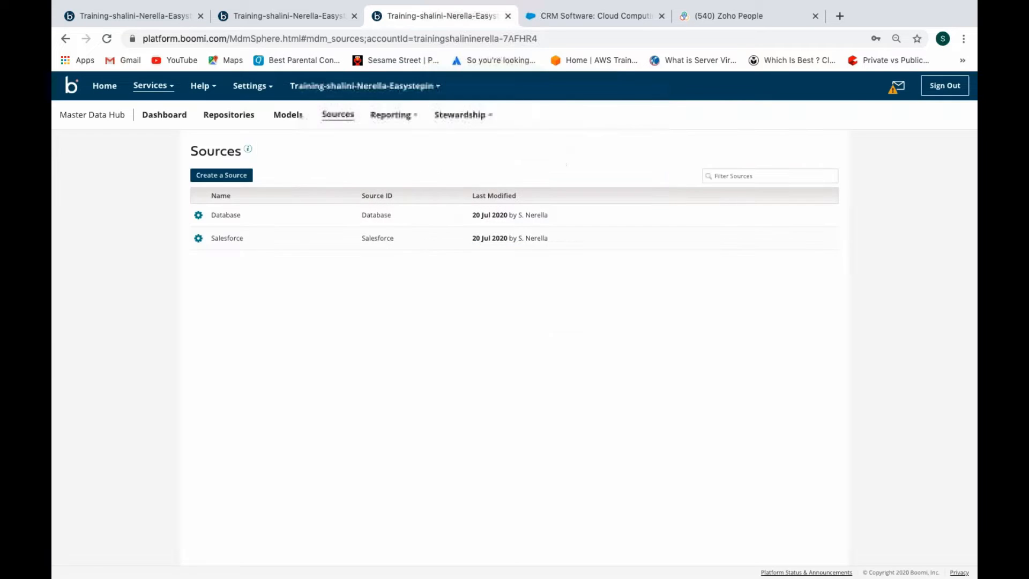
# - Create another source with Zoho as both its name and its source ID
pyautogui.click(221, 175)
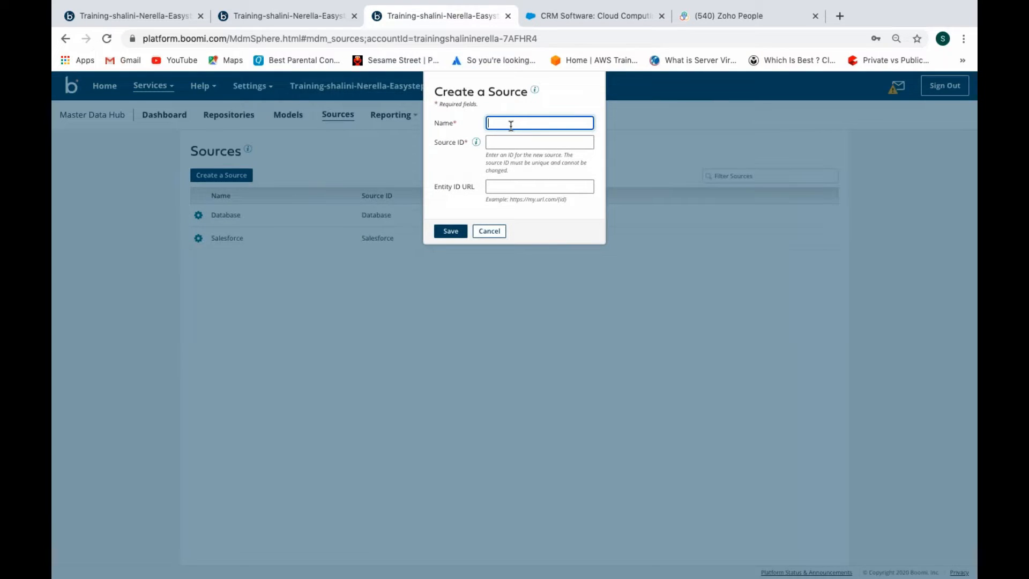
pyautogui.write('Zoho')
pyautogui.hotkey('ctrl', 'a')
pyautogui.hotkey('ctrl', 'c')
pyautogui.click(524, 142)
pyautogui.hotkey('ctrl', 'v')
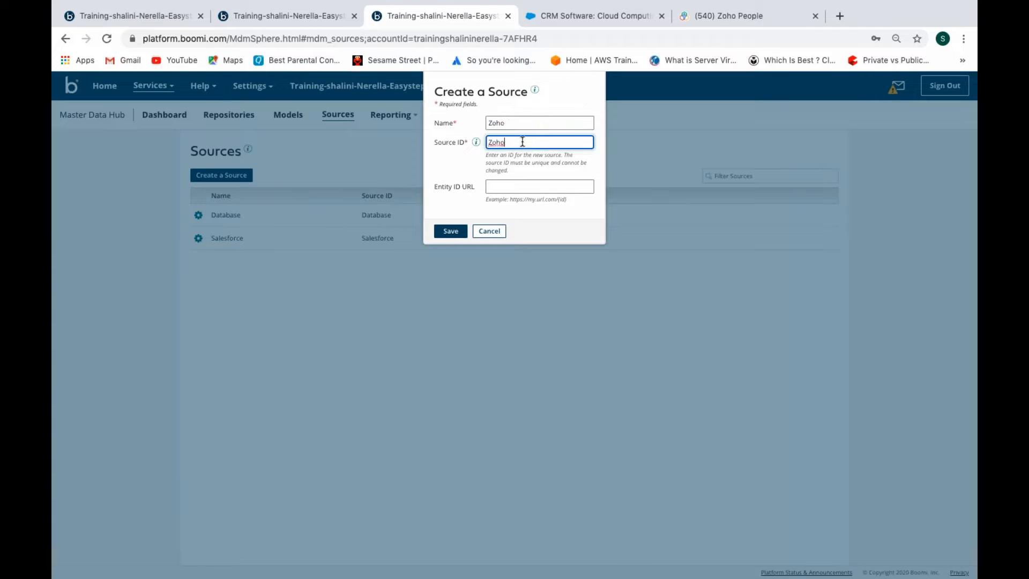
pyautogui.click(453, 231)
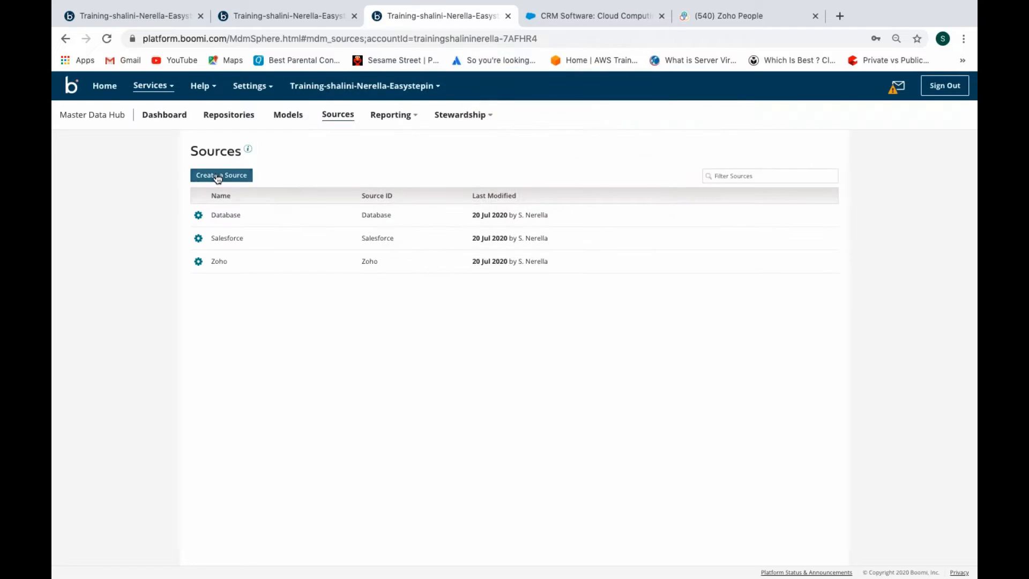
# - Create another source with ExtApp as both its name and its source ID
pyautogui.click(221, 176)
pyautogui.write('E')
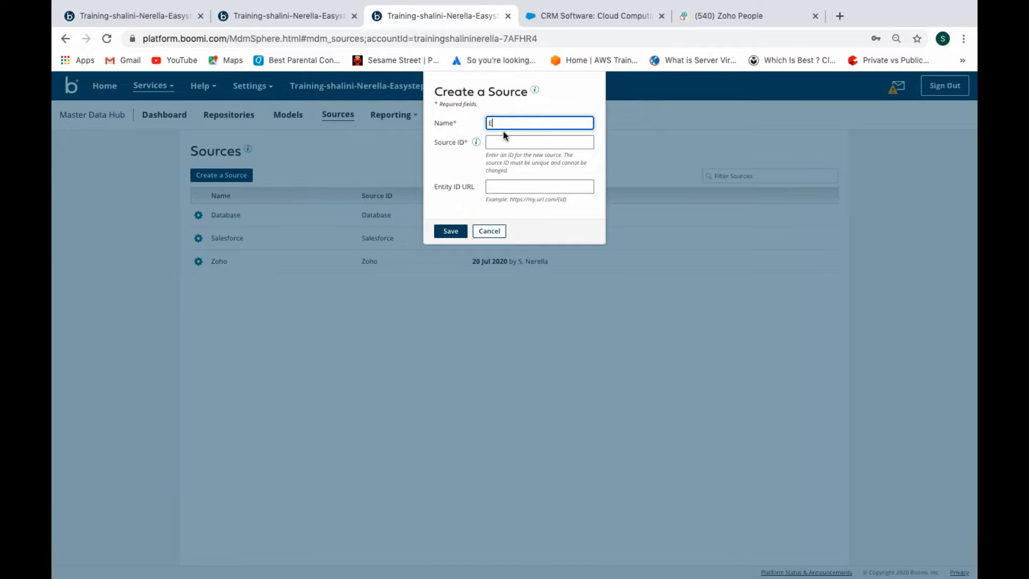
pyautogui.write('xtApp')
pyautogui.doubleClick(503, 123)
pyautogui.hotkey('ctrl', 'c')
pyautogui.click(501, 142)
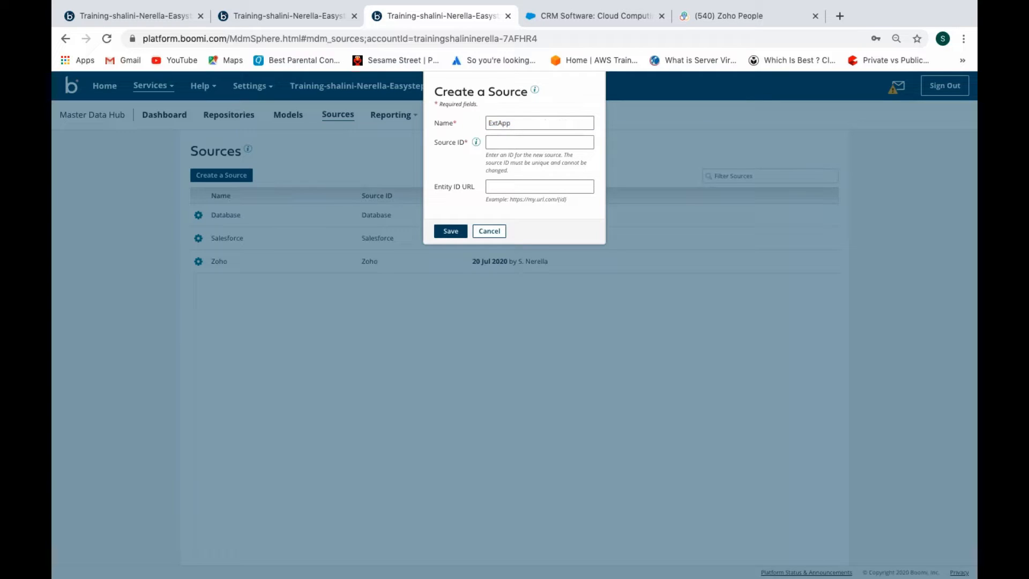
pyautogui.hotkey('ctrl', 'v')
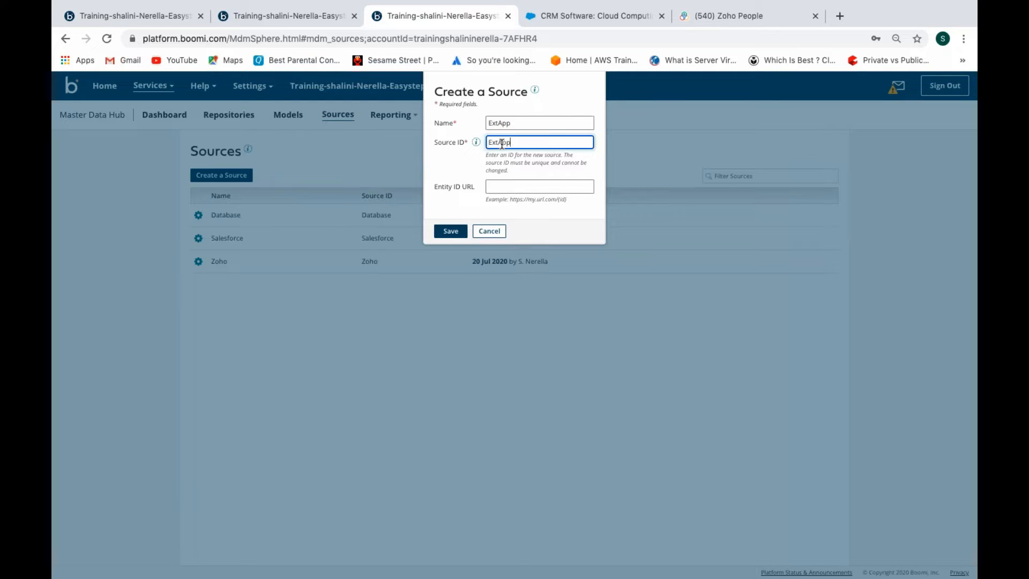
pyautogui.click(449, 232)
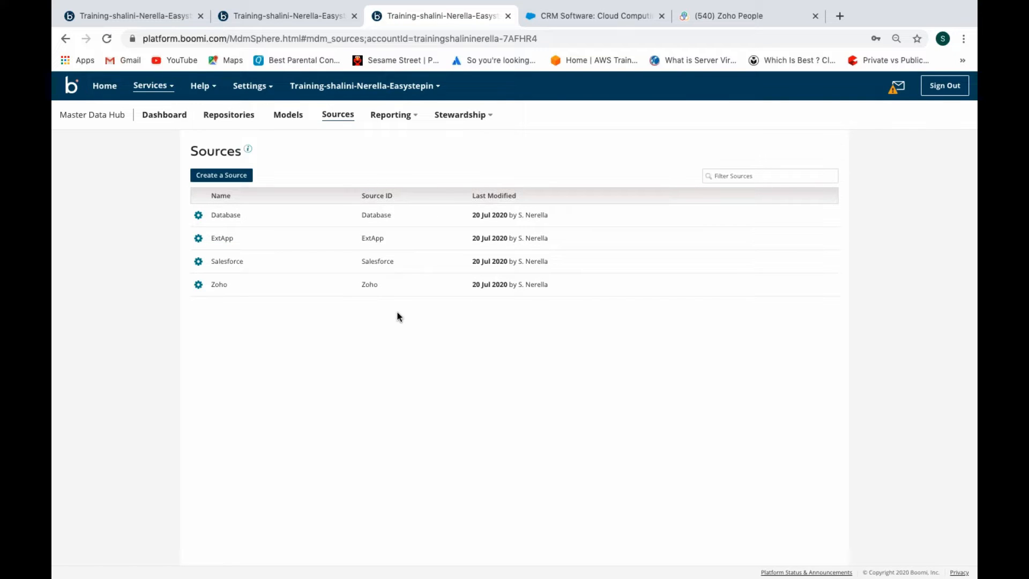
# - Create the first hub model and name it Contact
pyautogui.click(287, 117)
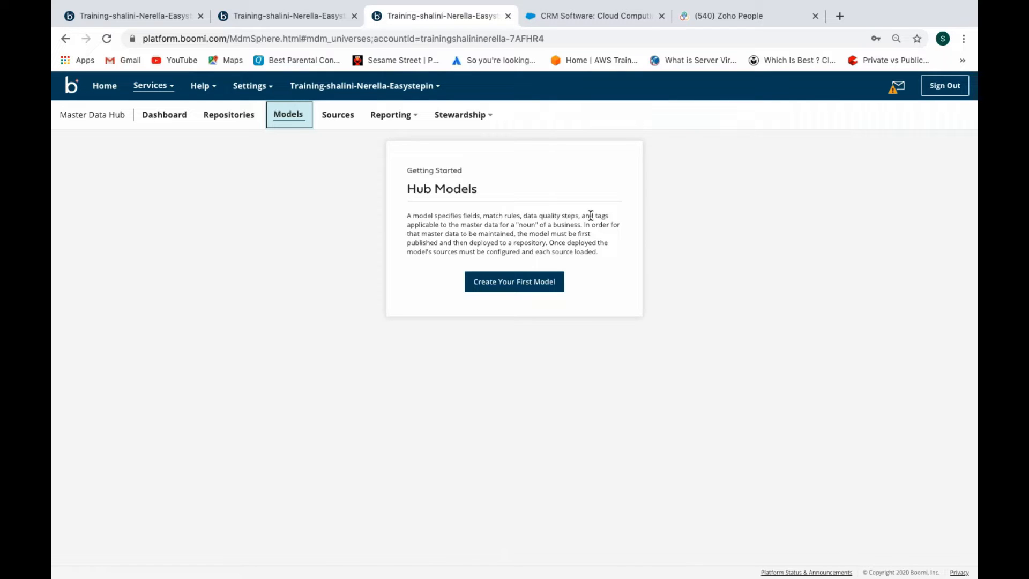
pyautogui.click(494, 283)
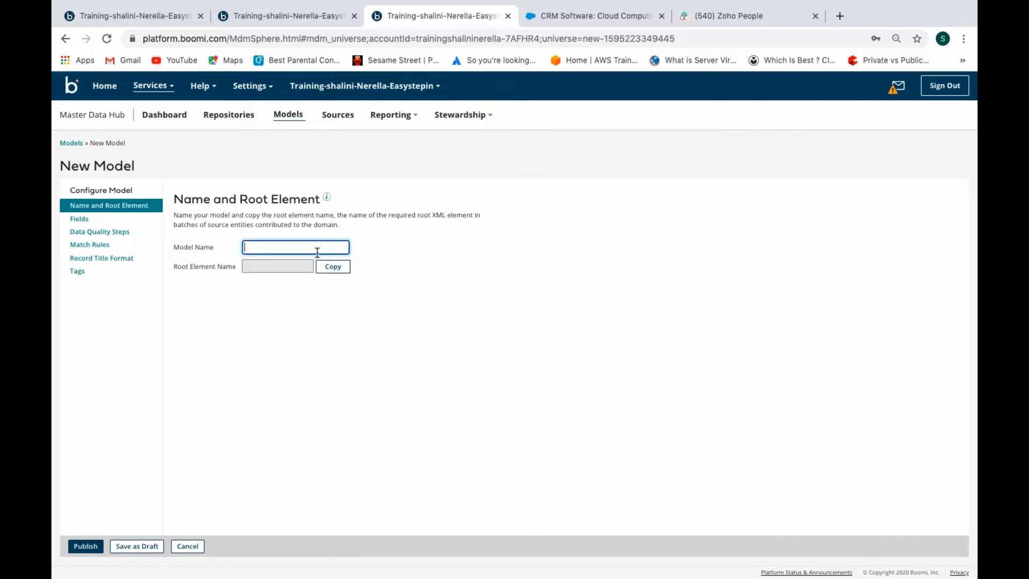
pyautogui.write('Contact')
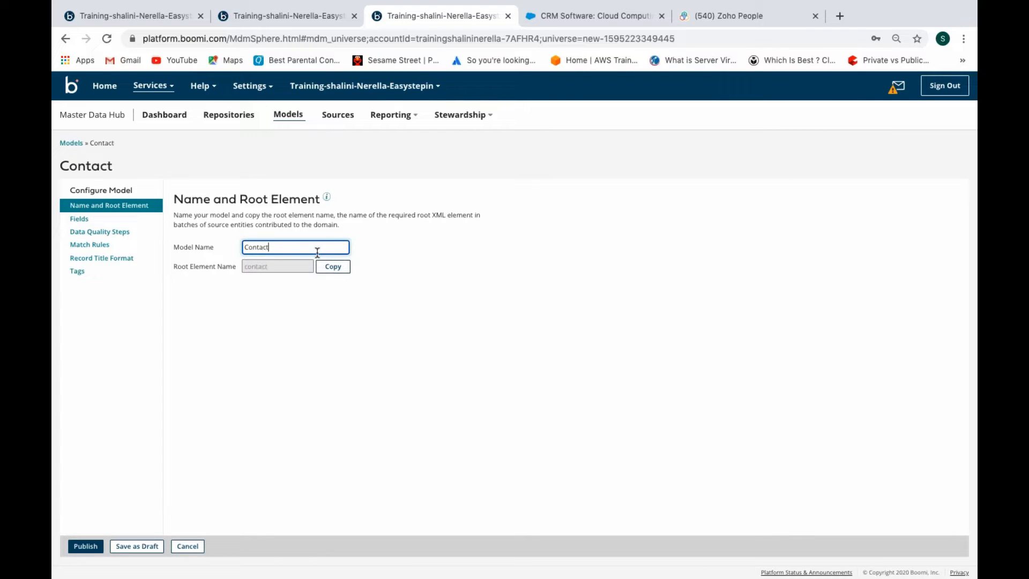
# - Import all fields, EmployeeID through Department, into the Contact model from the XML profile stored under the Master Data Hub folder
pyautogui.click(79, 219)
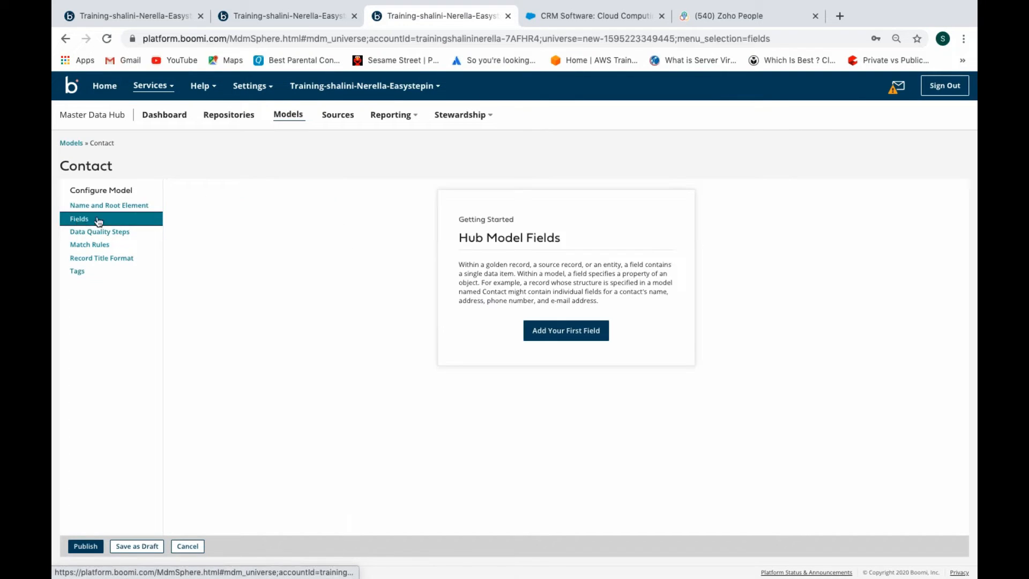
pyautogui.click(560, 337)
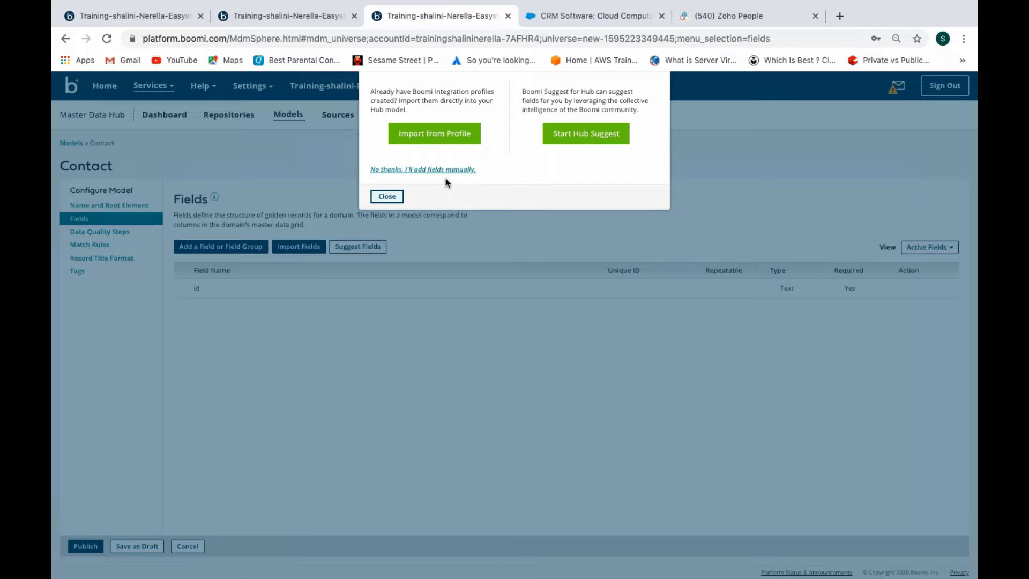
pyautogui.click(443, 139)
pyautogui.click(453, 143)
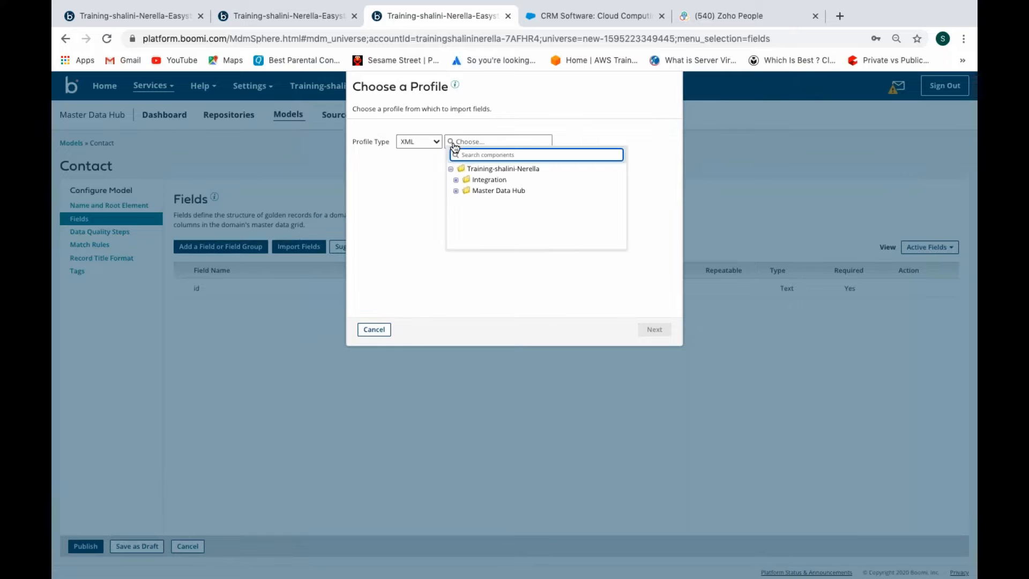
pyautogui.click(456, 191)
pyautogui.click(461, 202)
pyautogui.click(466, 212)
pyautogui.click(495, 225)
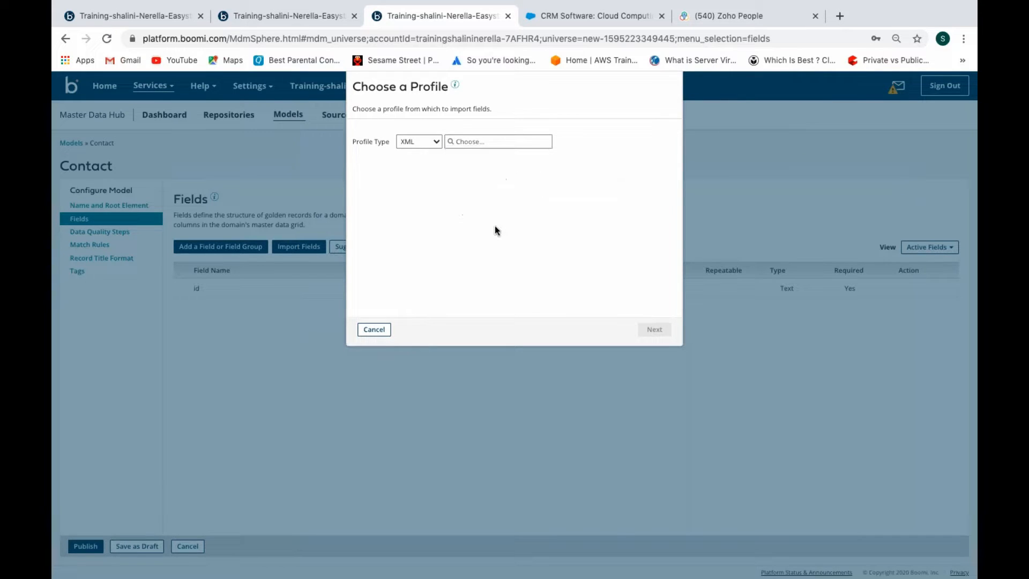
pyautogui.click(655, 330)
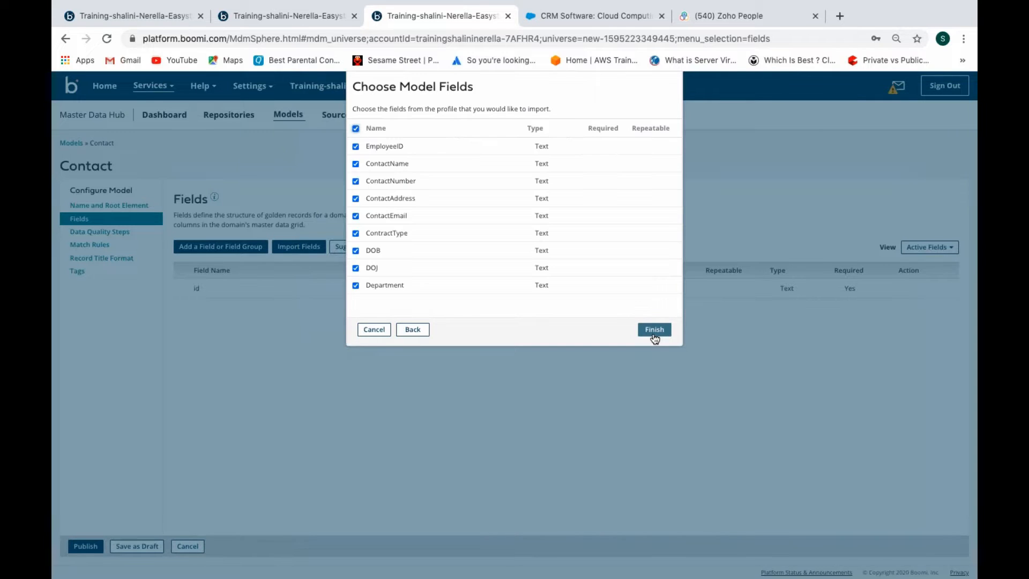
pyautogui.click(654, 335)
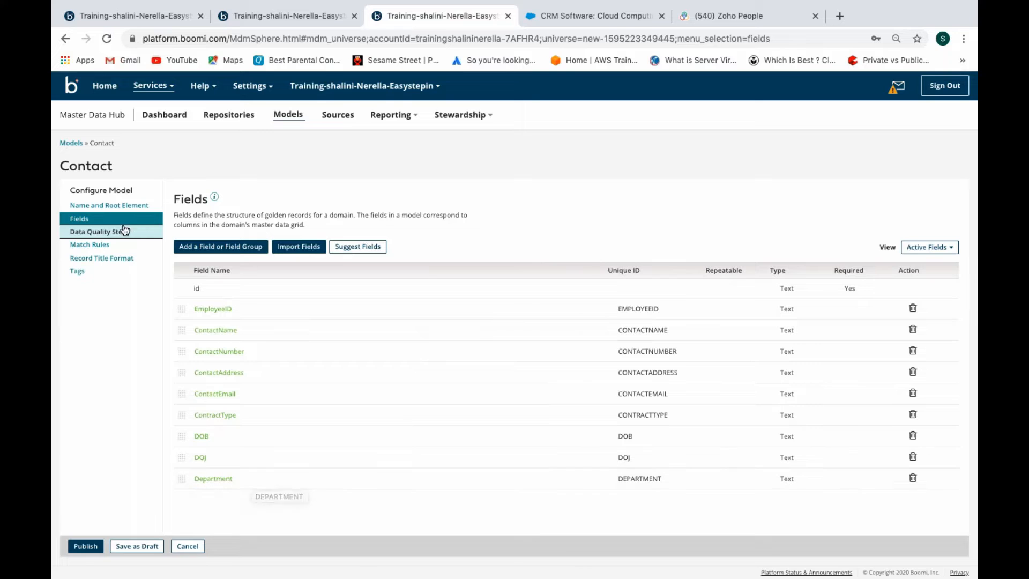
# - Start adding the Contact model's first data quality step and review the additional data quality services offered for installation
pyautogui.click(105, 235)
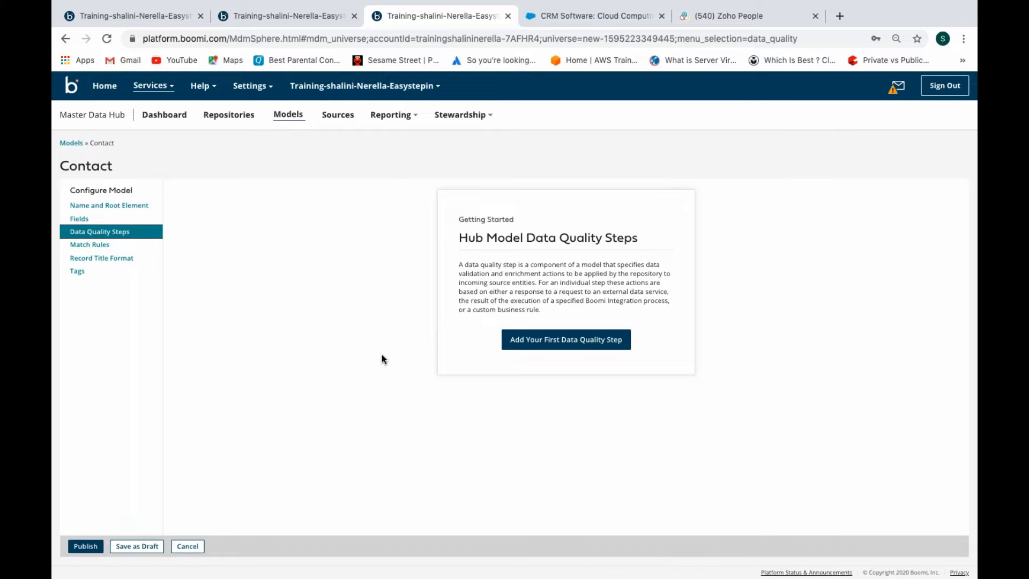
pyautogui.click(524, 340)
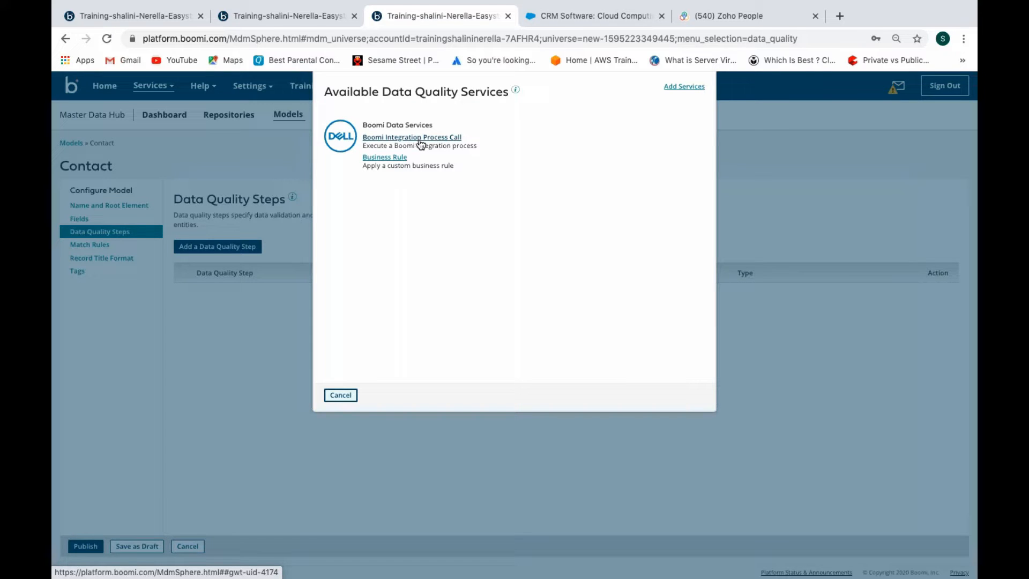
pyautogui.click(682, 88)
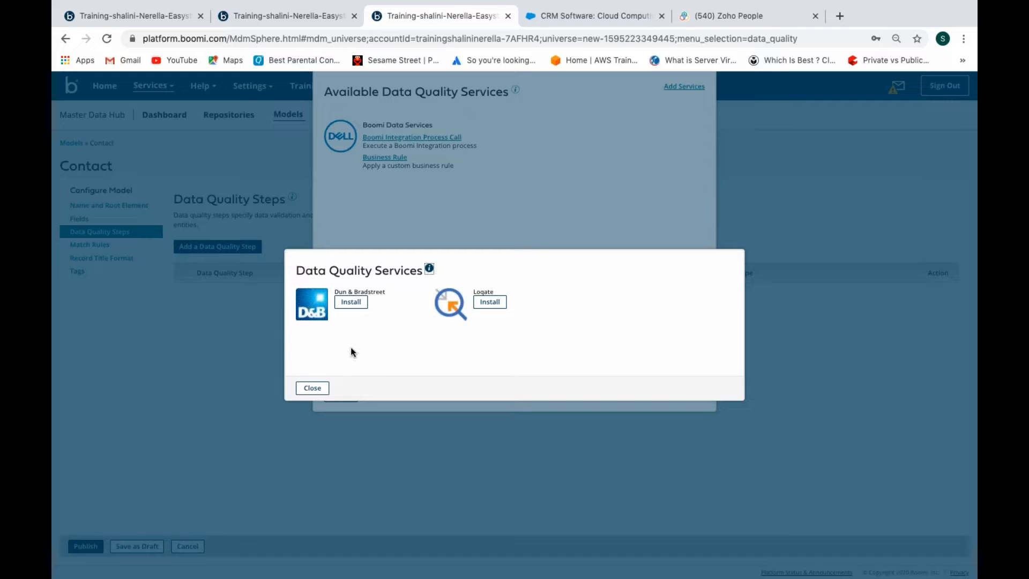
pyautogui.click(312, 387)
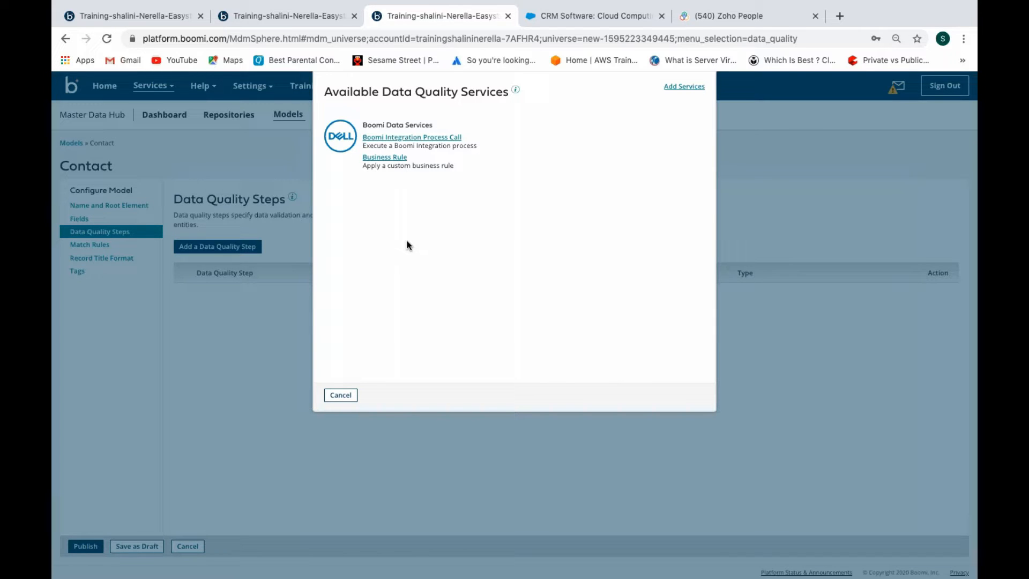
# - Choose a business rule as the data quality step and add the EmployeeID field as its input
pyautogui.click(389, 157)
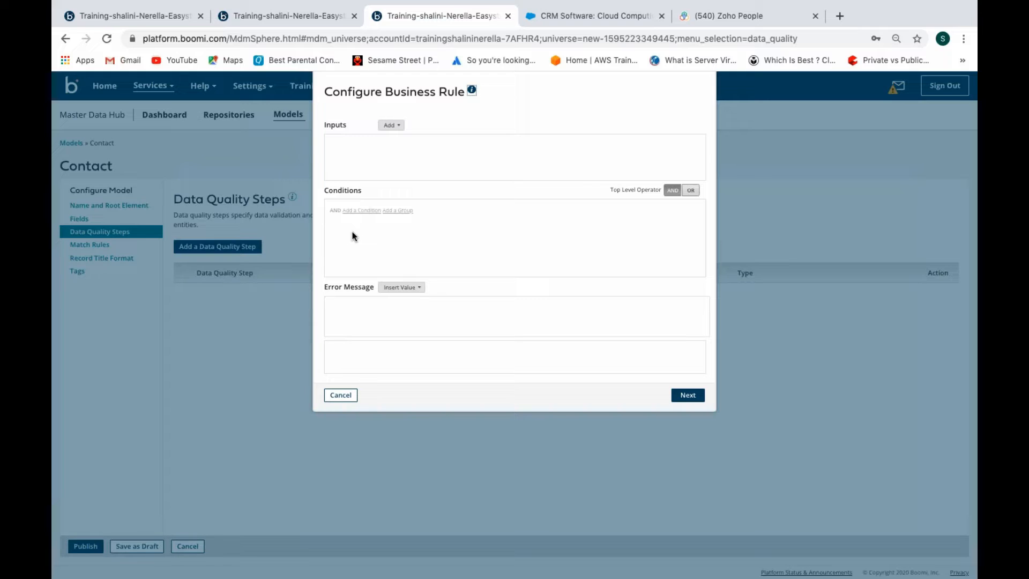
pyautogui.click(389, 129)
pyautogui.click(406, 142)
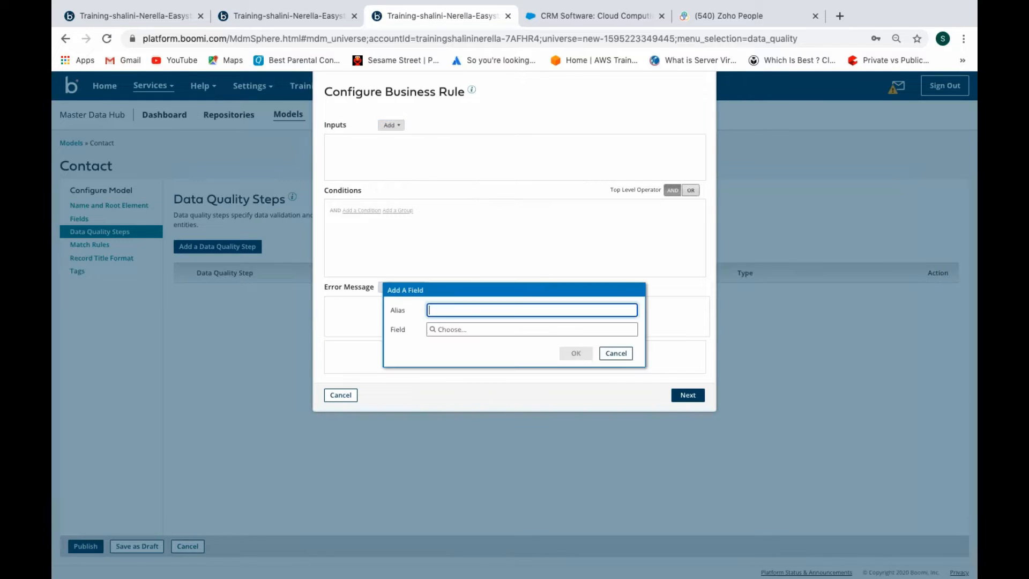
pyautogui.click(433, 329)
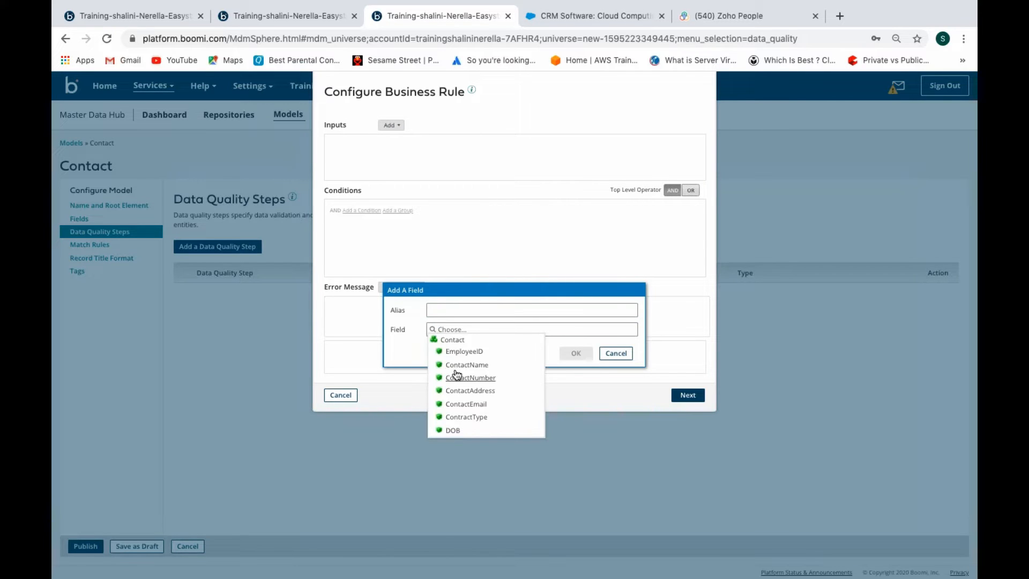
pyautogui.click(456, 352)
pyautogui.click(575, 353)
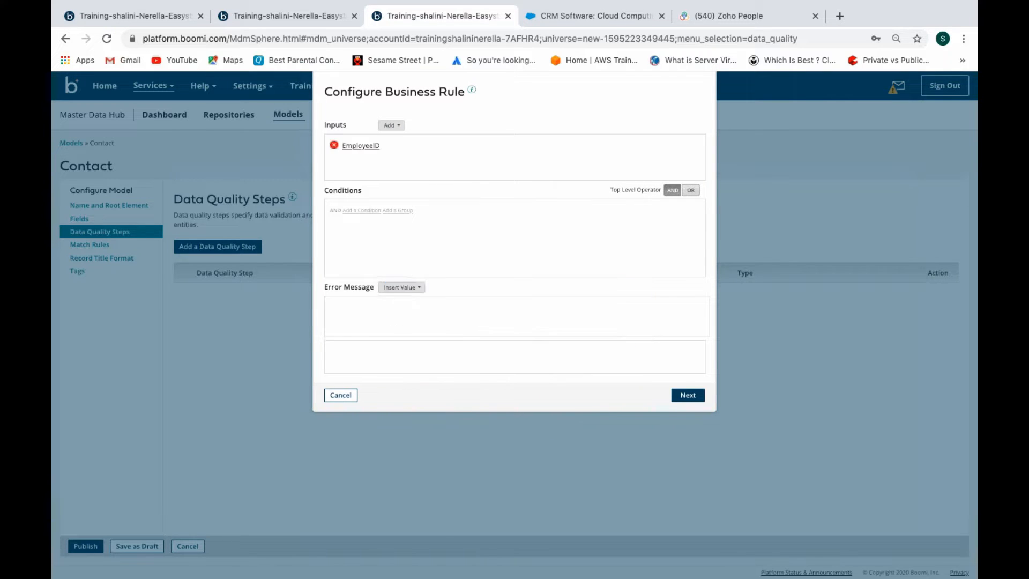
# - Add a business rule condition requiring EmployeeID to start with the static value 12
pyautogui.click(371, 211)
pyautogui.click(417, 212)
pyautogui.click(381, 233)
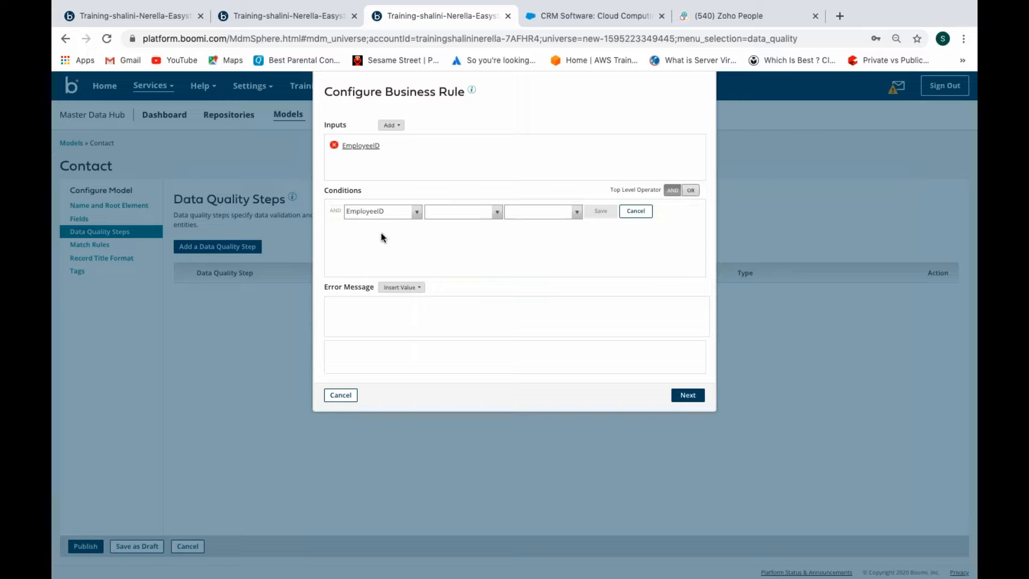
pyautogui.click(489, 212)
pyautogui.scroll(-2, 457, 268)
pyautogui.click(470, 268)
pyautogui.click(577, 211)
pyautogui.click(545, 221)
pyautogui.click(596, 213)
pyautogui.write('12')
pyautogui.click(675, 211)
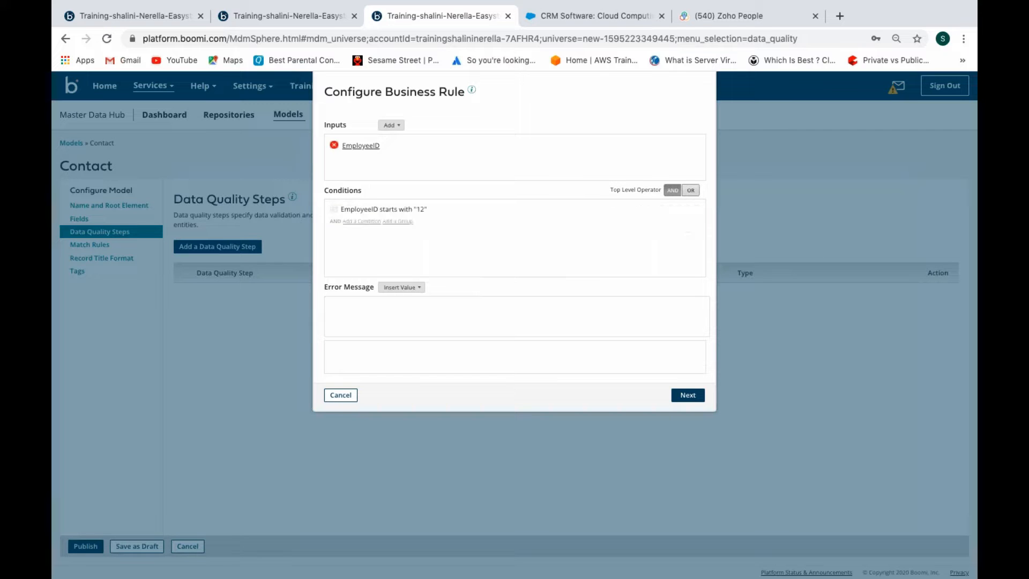
# - Switch the top level operator to OR and add a second condition where EmployeeID starts with the static value 57
pyautogui.click(690, 191)
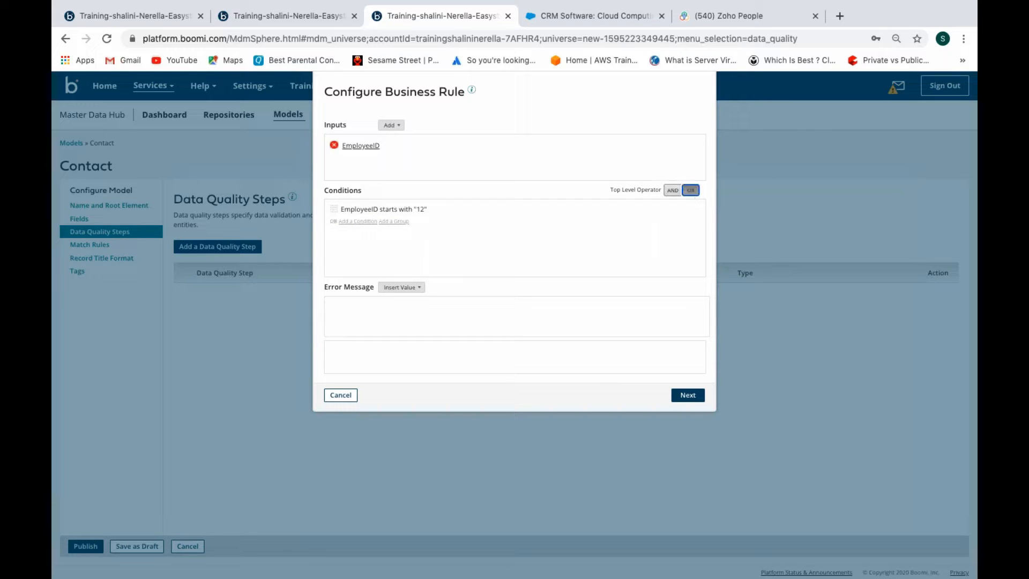
pyautogui.click(361, 222)
pyautogui.click(401, 222)
pyautogui.click(385, 246)
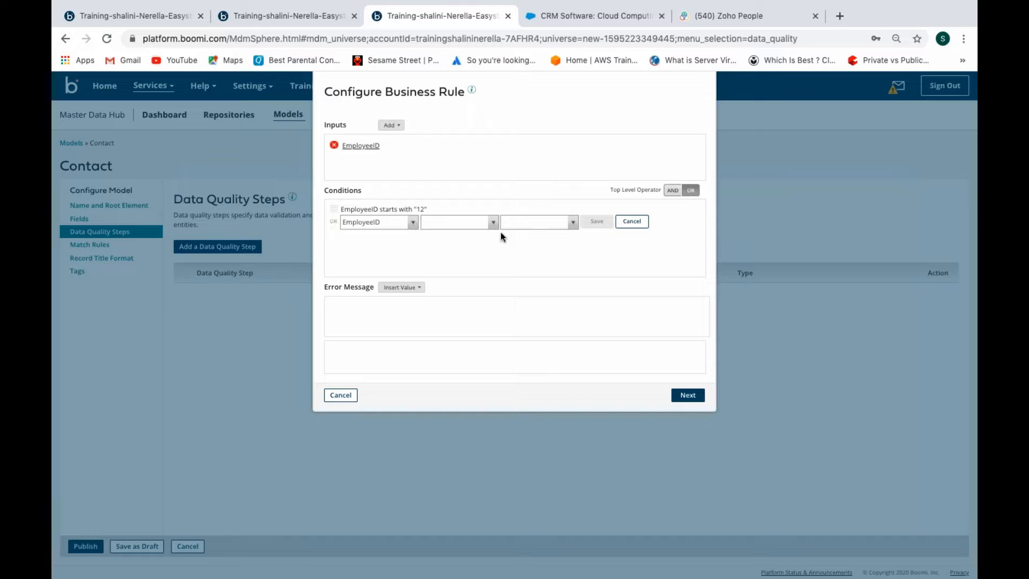
pyautogui.click(492, 226)
pyautogui.click(456, 282)
pyautogui.click(570, 223)
pyautogui.click(511, 231)
pyautogui.click(588, 224)
pyautogui.write('57')
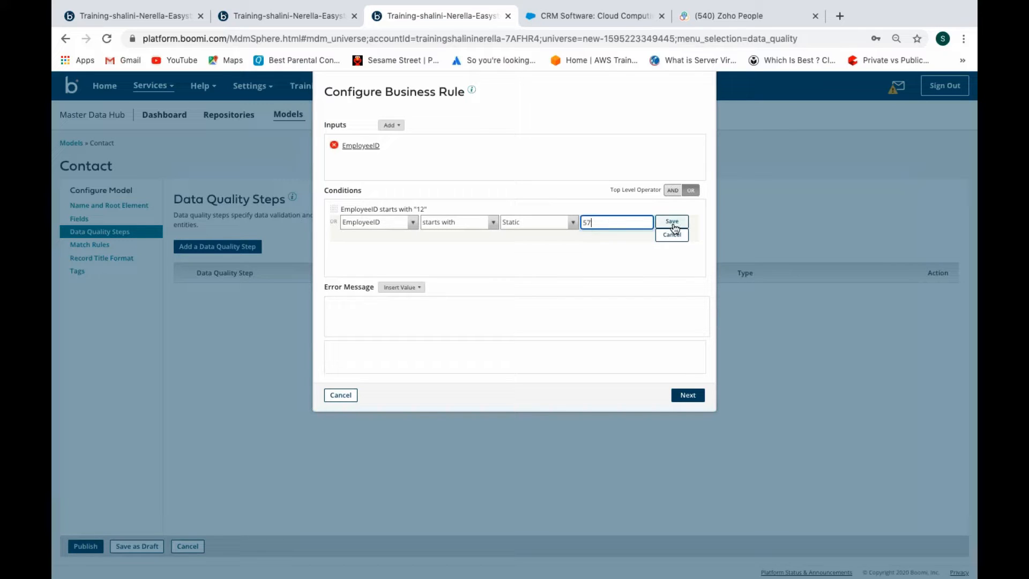
pyautogui.click(668, 222)
# - Set the rule's error message to "Employee ID is not valid" and save the data quality step under the name EmployeeID
pyautogui.click(416, 321)
pyautogui.write('Employee')
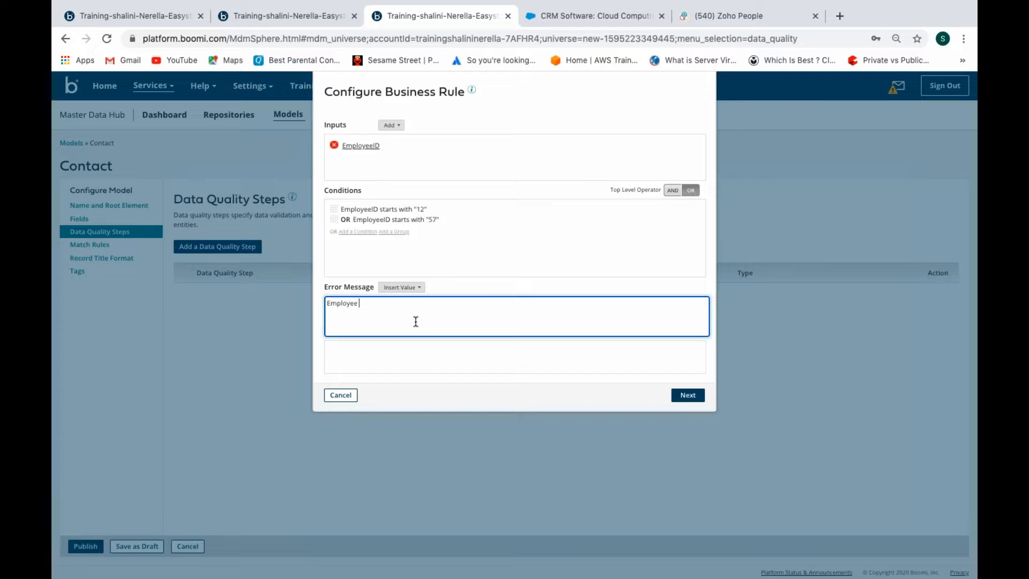
pyautogui.write(' ID is not valid')
pyautogui.click(687, 395)
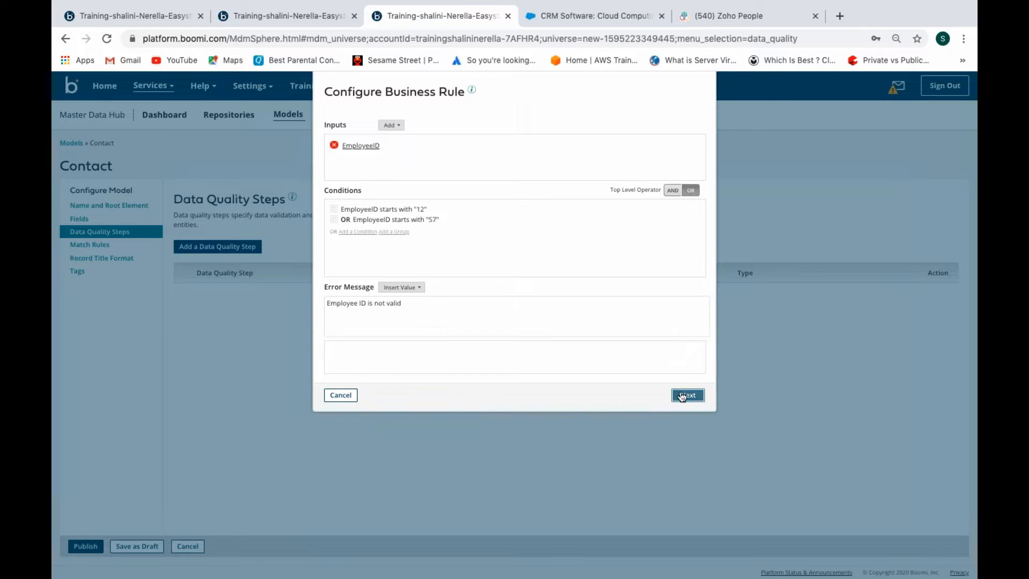
pyautogui.moveTo(478, 141); pyautogui.dragTo(282, 140)
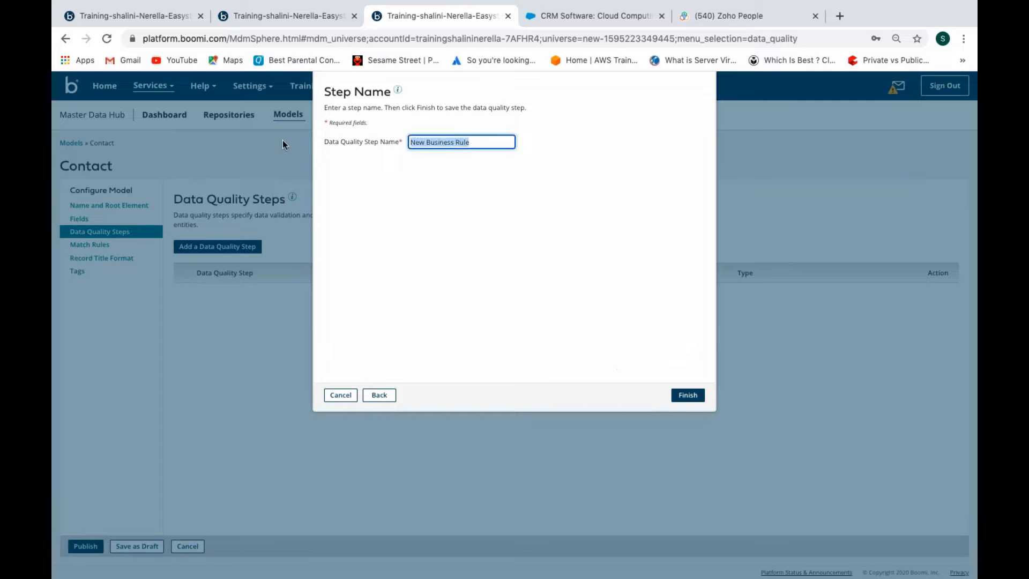
pyautogui.write('EmployeeID')
pyautogui.click(690, 397)
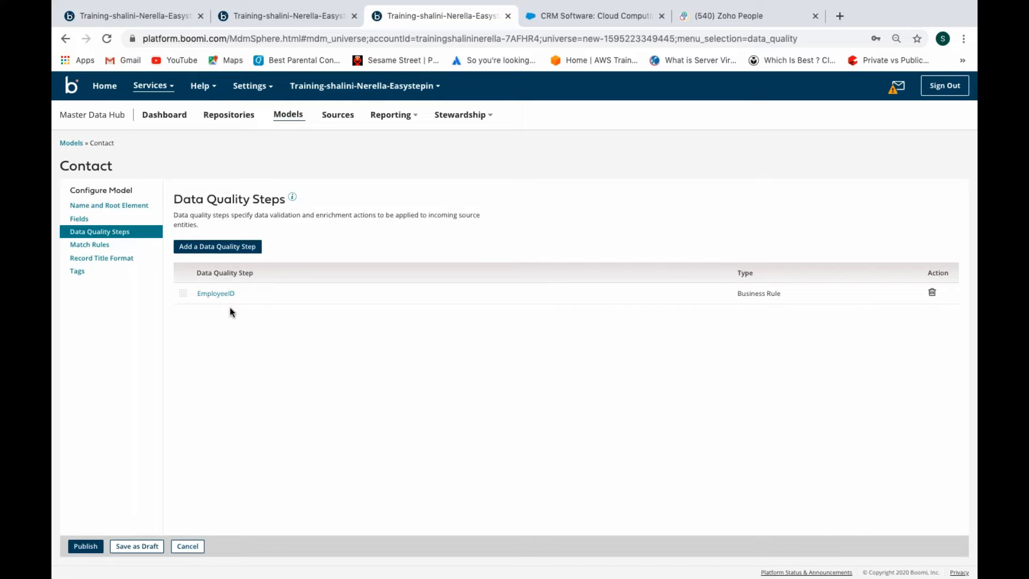
# - Add the Contact model's first match rule, matching on the EmployeeID field
pyautogui.click(103, 249)
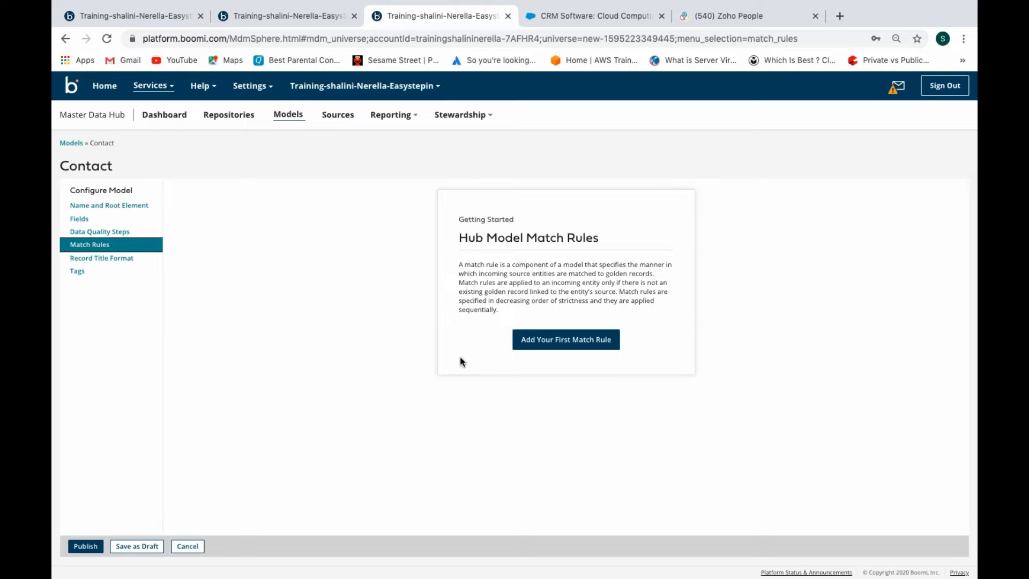
pyautogui.click(562, 340)
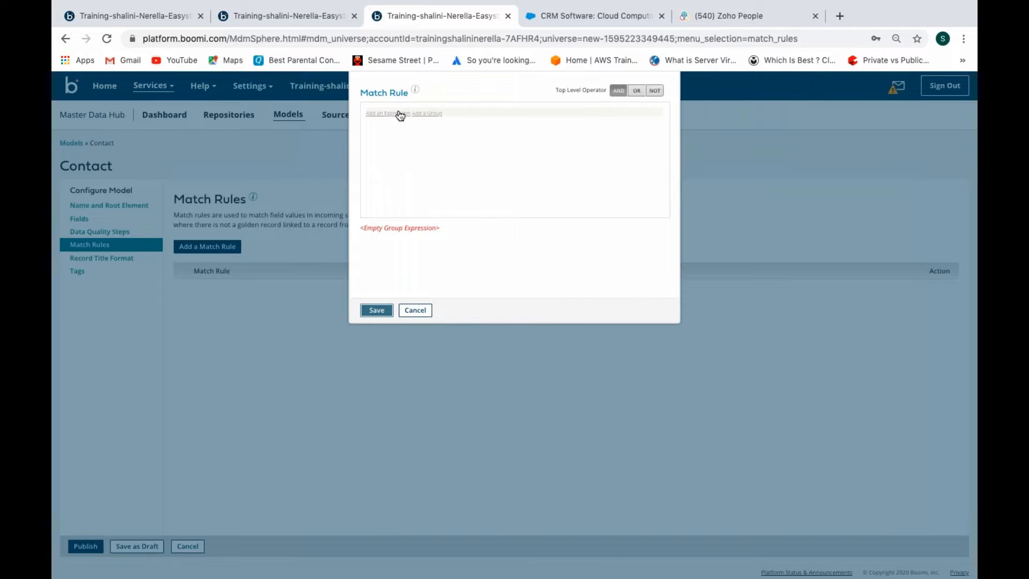
pyautogui.click(419, 120)
pyautogui.click(429, 139)
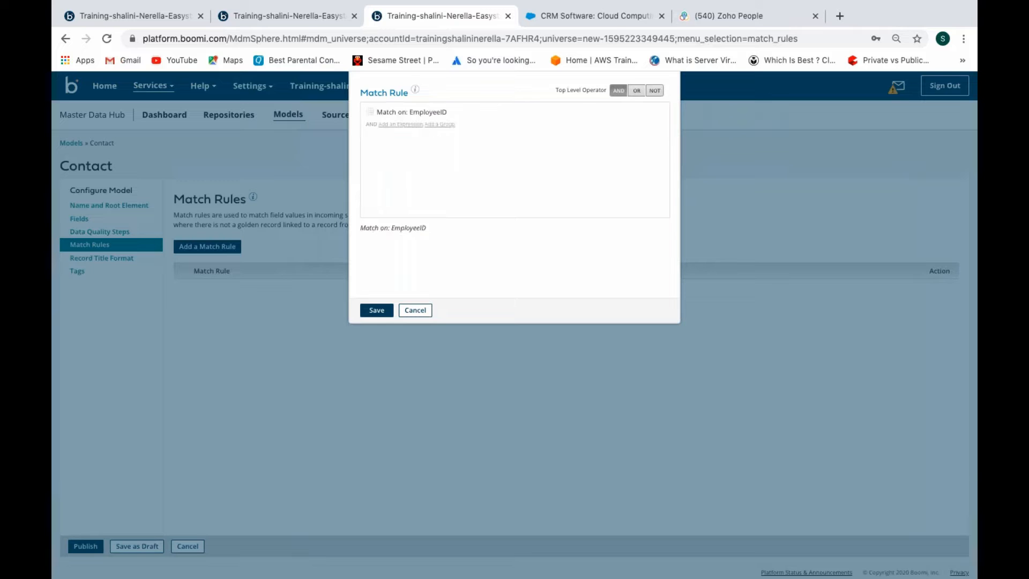
pyautogui.click(377, 310)
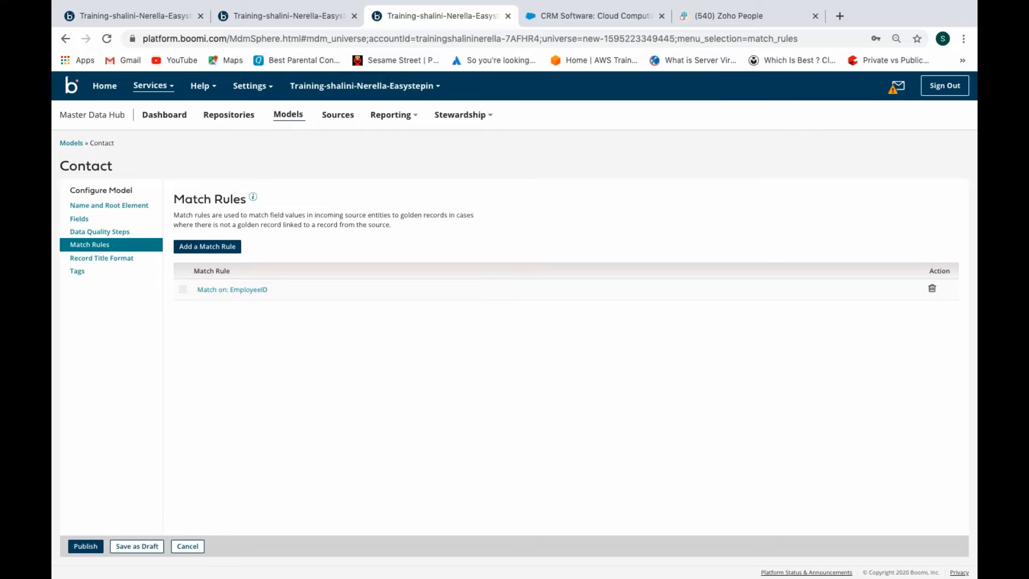
# - Set the record title format to {EMPLOYEEID}-{CONTACTNAME} using the EmployeeID and ContactName fields, and check the sample golden record
pyautogui.click(123, 266)
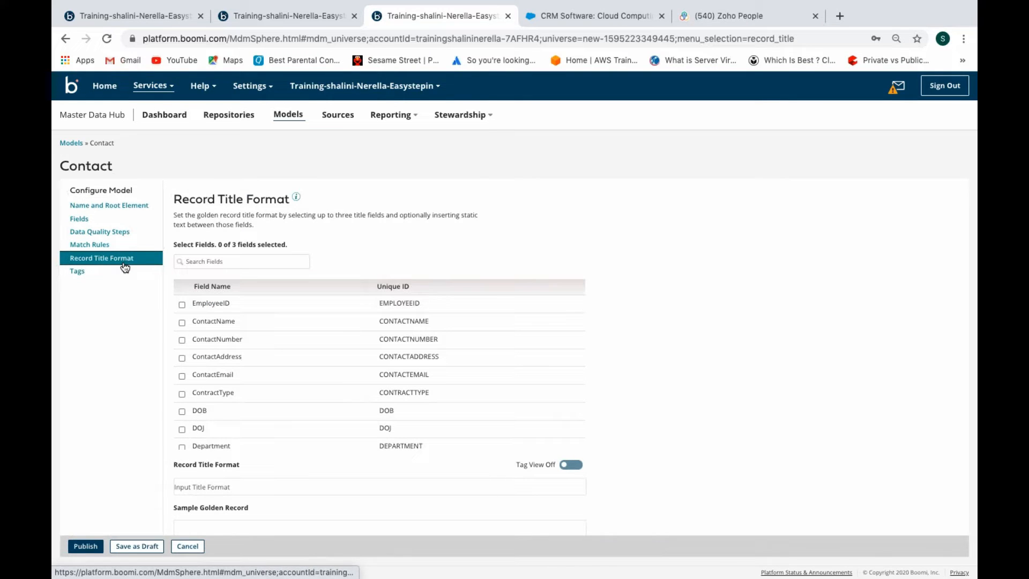
pyautogui.click(180, 305)
pyautogui.click(182, 322)
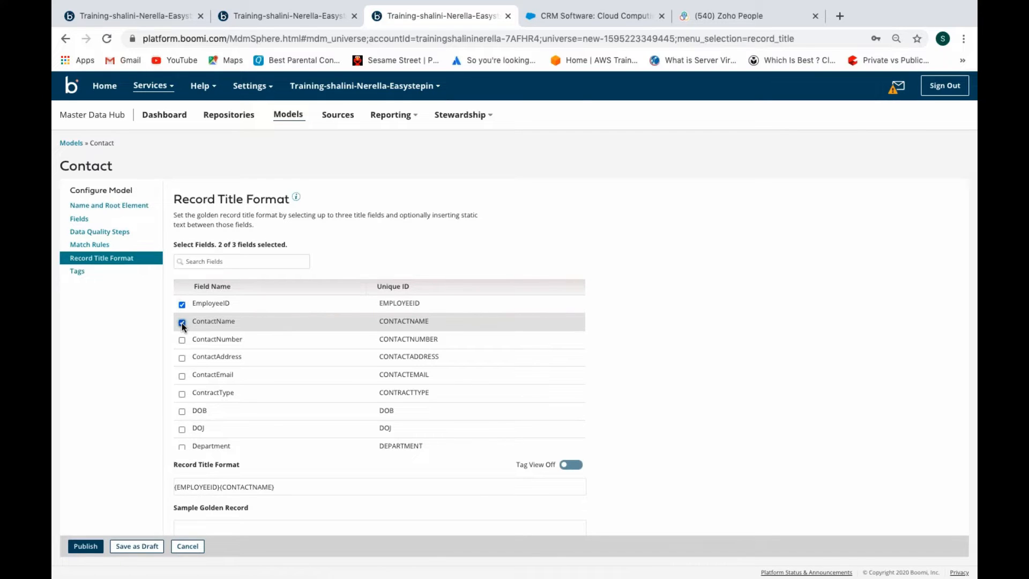
pyautogui.scroll(-1, 182, 323)
pyautogui.click(222, 487)
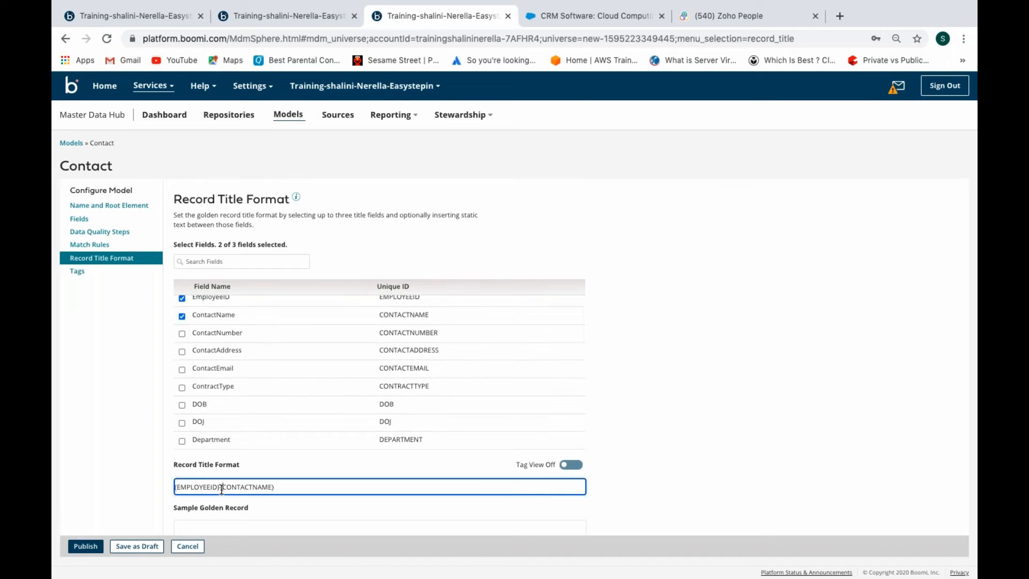
pyautogui.write('-')
pyautogui.scroll(-3, 203, 480)
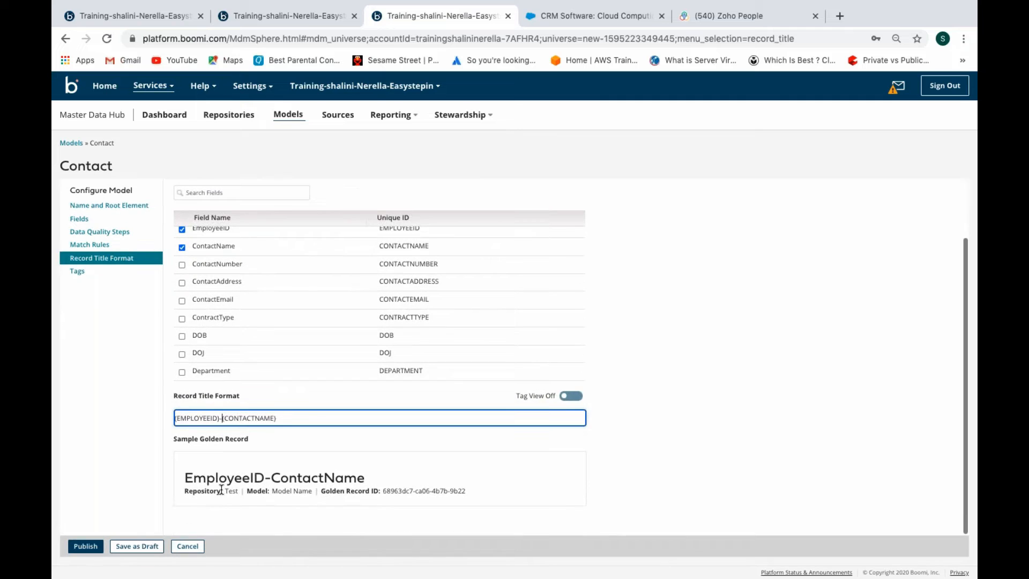
pyautogui.moveTo(185, 477); pyautogui.dragTo(359, 489)
pyautogui.click(339, 500)
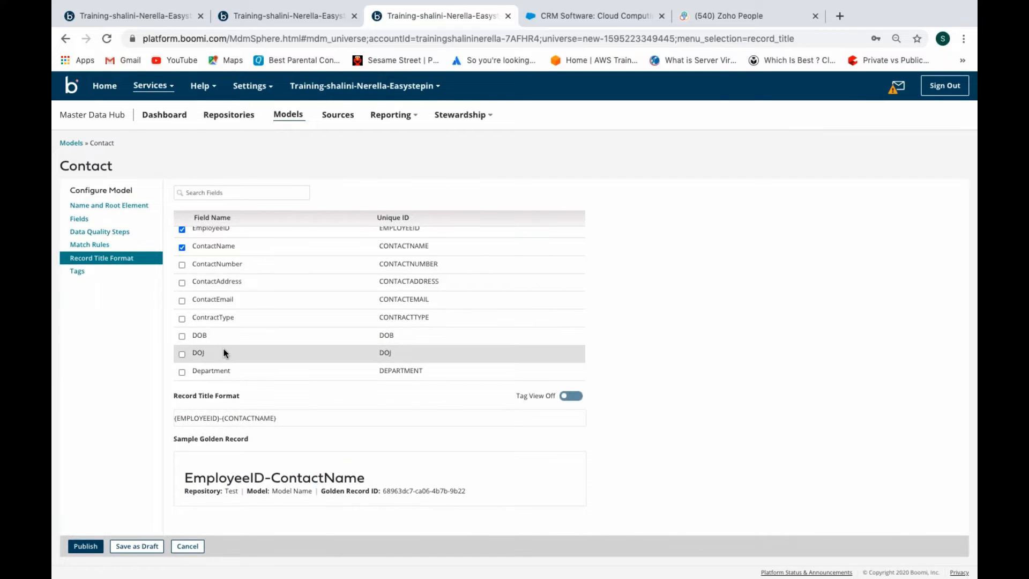
# - Start the model's first tag, name it Employee and add the ContractType field as its input
pyautogui.click(92, 274)
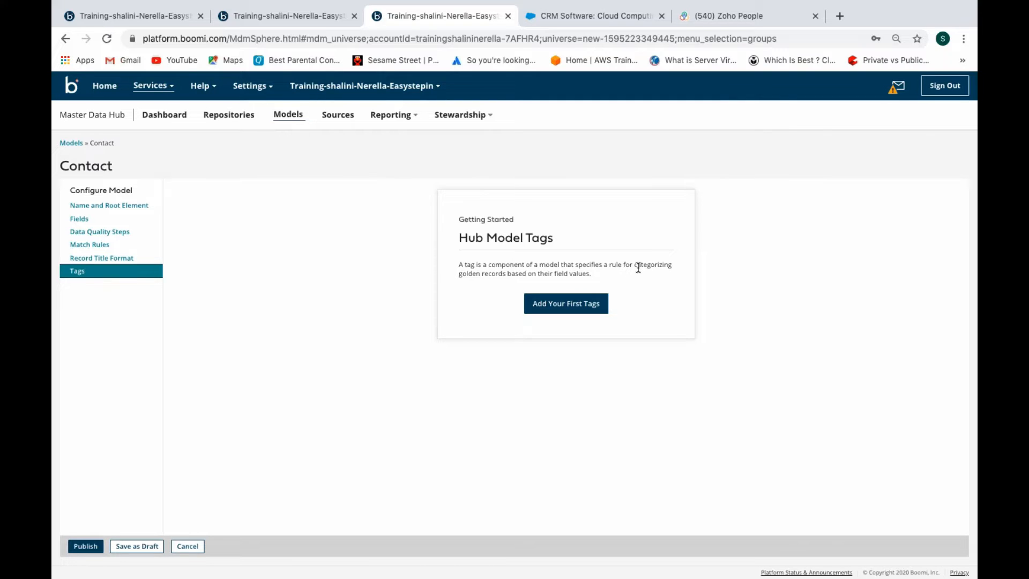
pyautogui.click(543, 308)
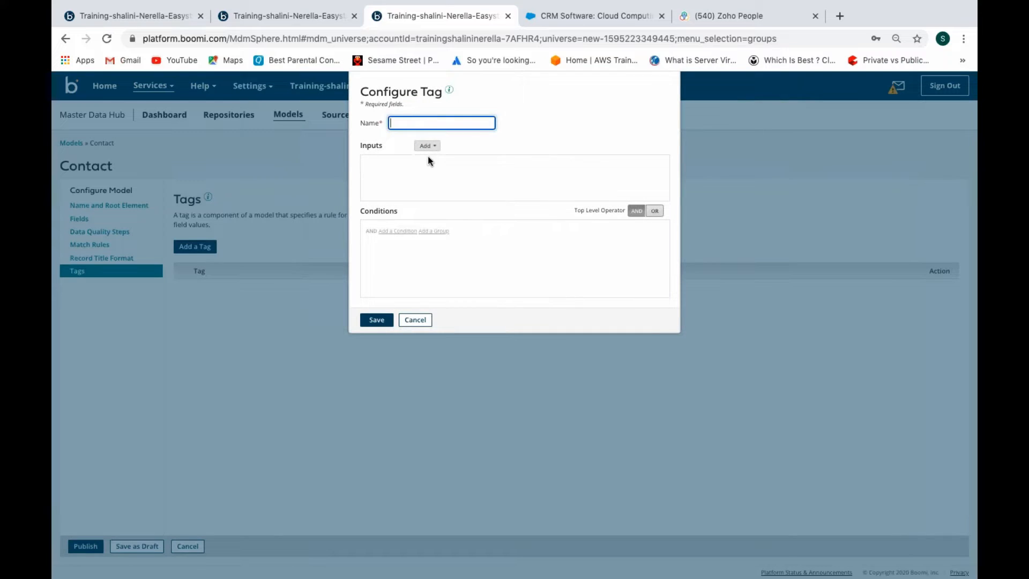
pyautogui.write('Employee')
pyautogui.click(427, 146)
pyautogui.click(439, 163)
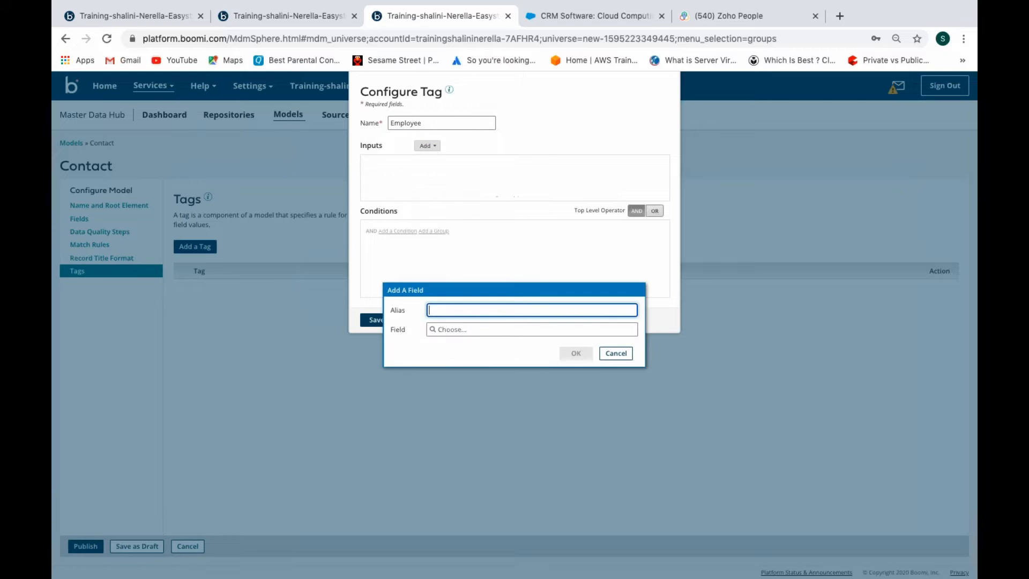
pyautogui.click(437, 330)
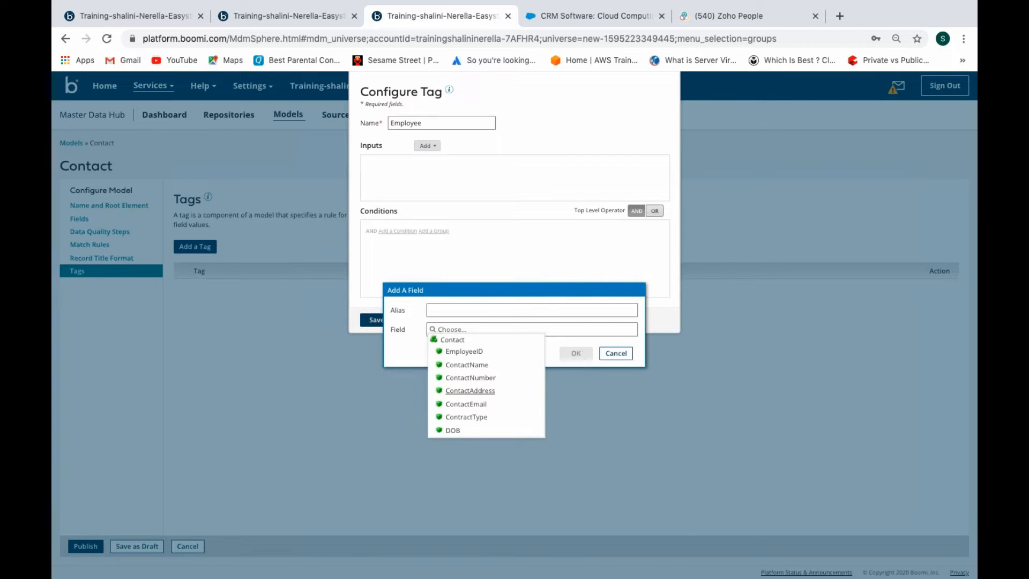
pyautogui.click(457, 424)
pyautogui.click(576, 352)
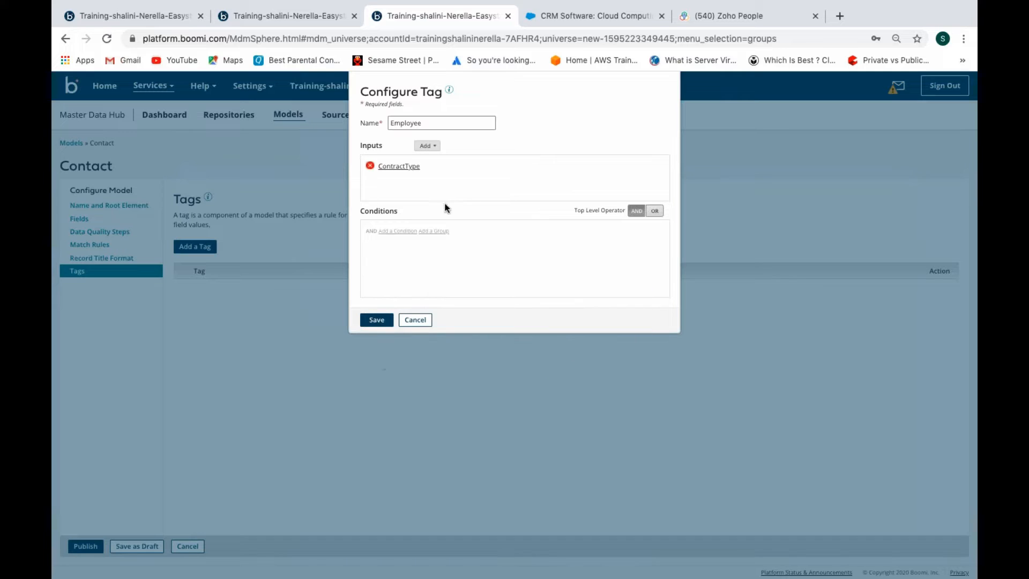
# - Give the Employee tag the condition ContractType = static value "Employee" and save the tag
pyautogui.click(399, 231)
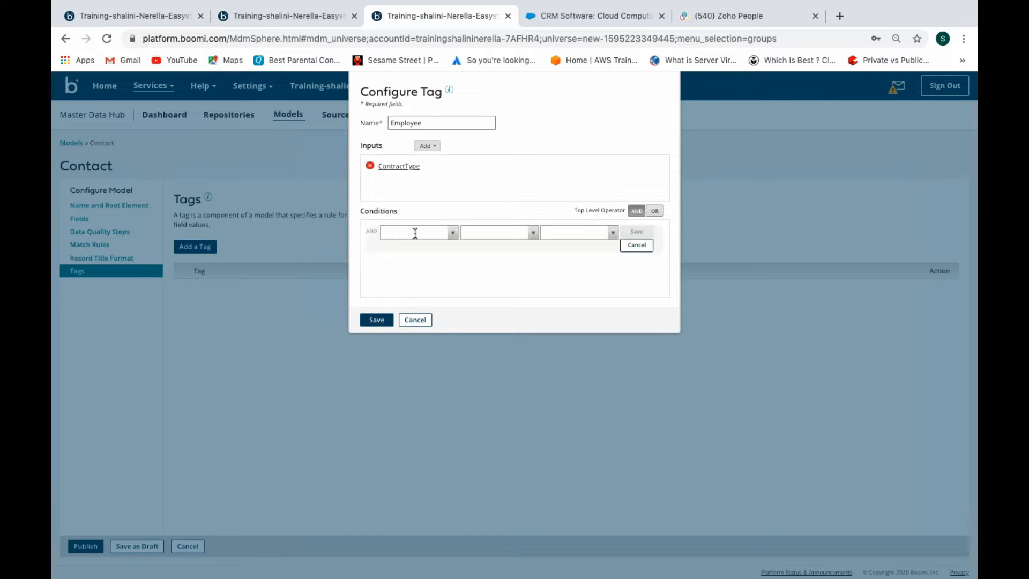
pyautogui.click(452, 233)
pyautogui.click(434, 255)
pyautogui.click(533, 233)
pyautogui.click(519, 245)
pyautogui.click(602, 233)
pyautogui.click(562, 244)
pyautogui.click(395, 248)
pyautogui.write('E')
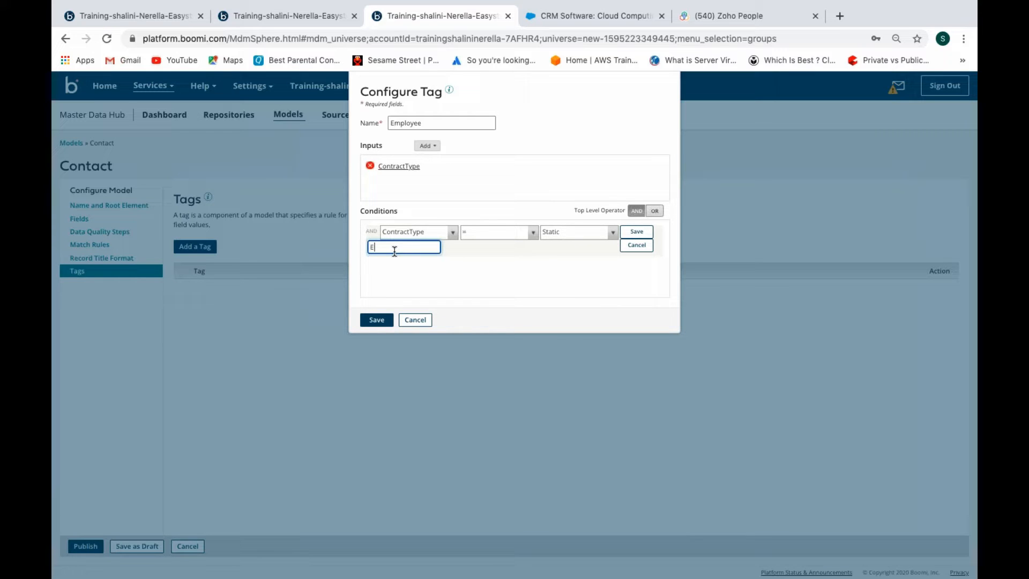
pyautogui.write('mployee')
pyautogui.click(637, 232)
pyautogui.click(376, 320)
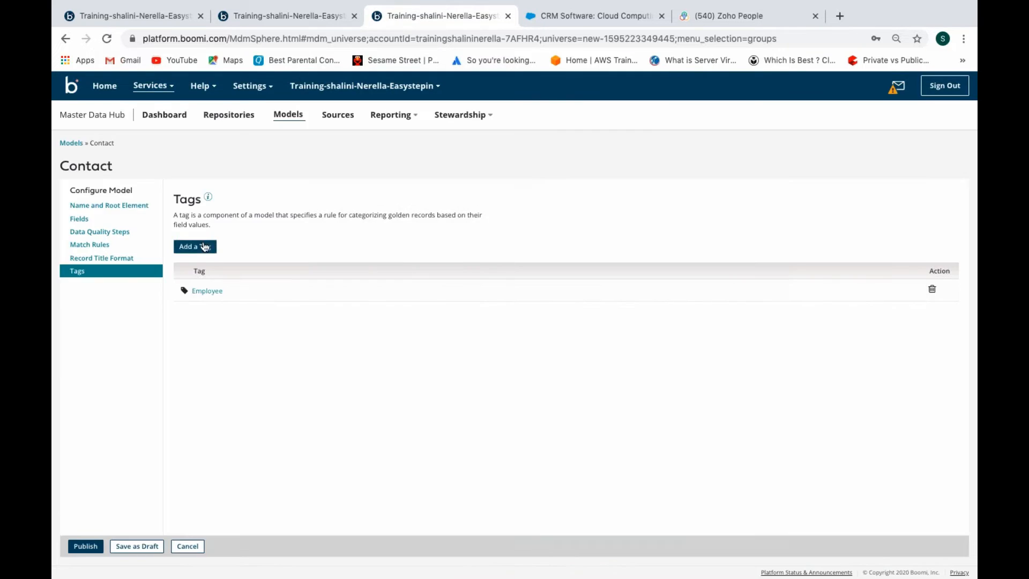
# - Start a second tag named Contractor with the ContractType field as its input
pyautogui.click(204, 246)
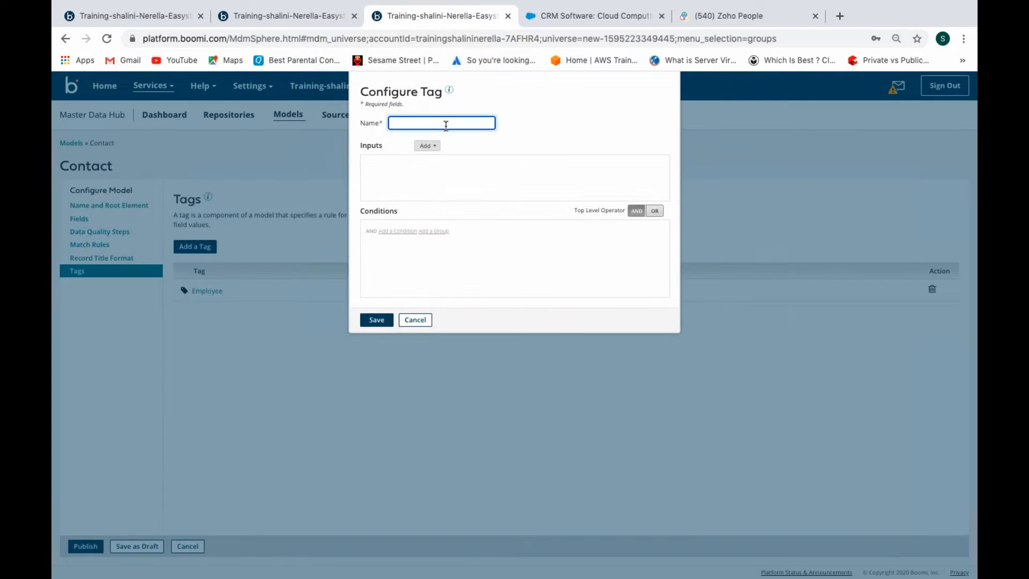
pyautogui.write('Contractor')
pyautogui.click(427, 146)
pyautogui.click(431, 159)
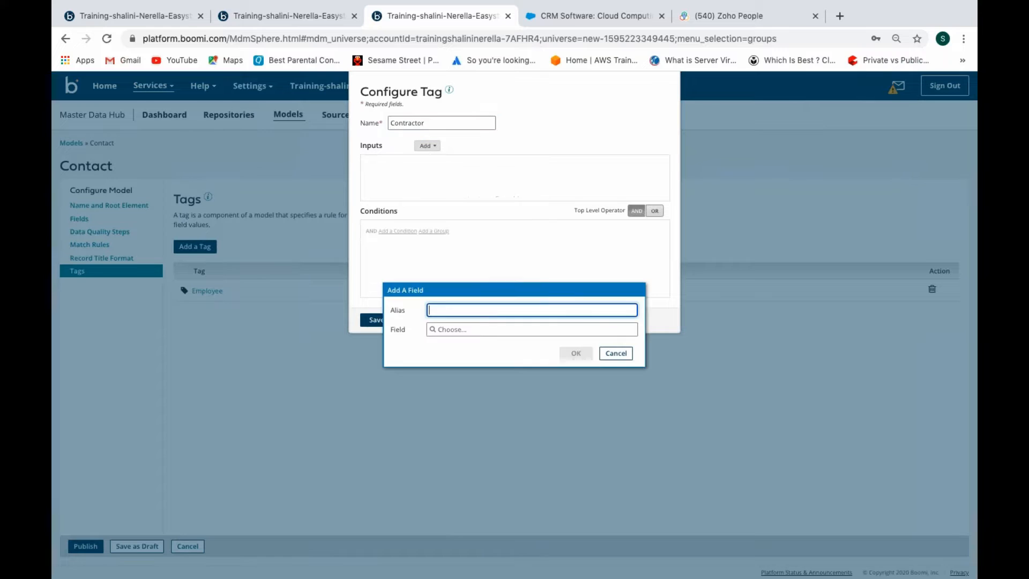
pyautogui.click(467, 339)
pyautogui.click(464, 420)
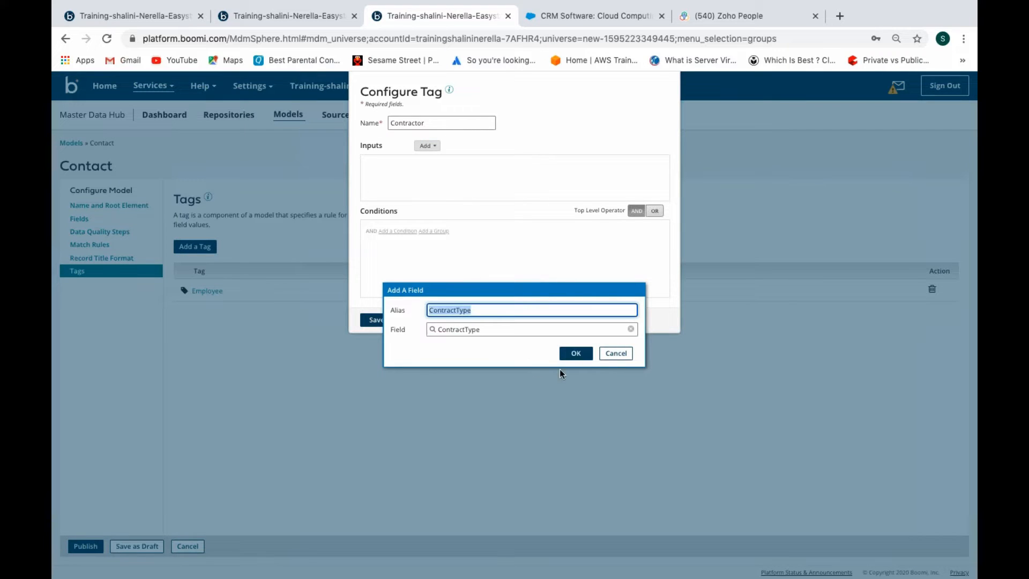
pyautogui.click(573, 353)
# - Give the Contractor tag the condition ContractType = static value "Contractor" and save the tag
pyautogui.click(398, 230)
pyautogui.click(452, 232)
pyautogui.click(437, 255)
pyautogui.click(532, 232)
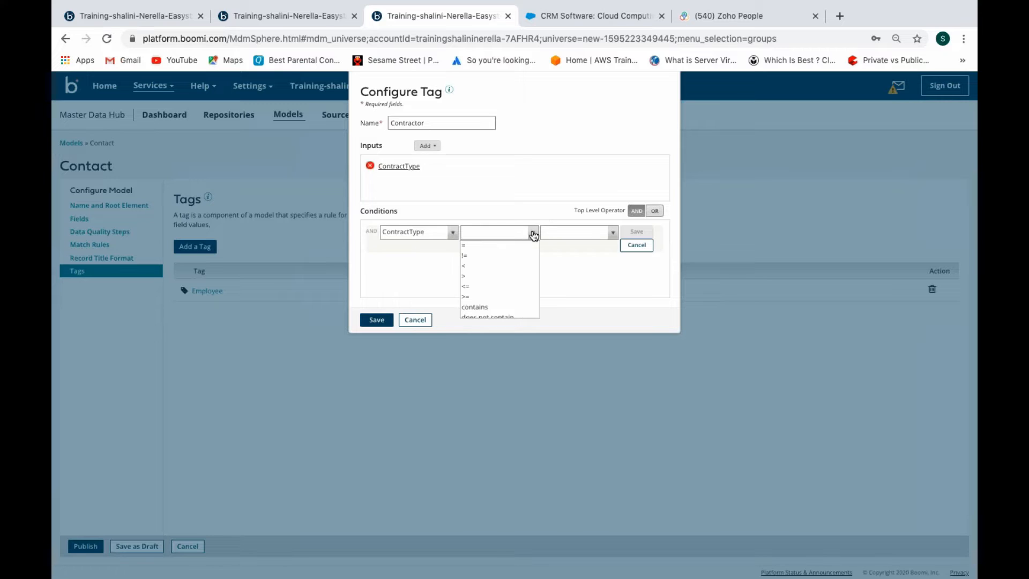
pyautogui.click(516, 246)
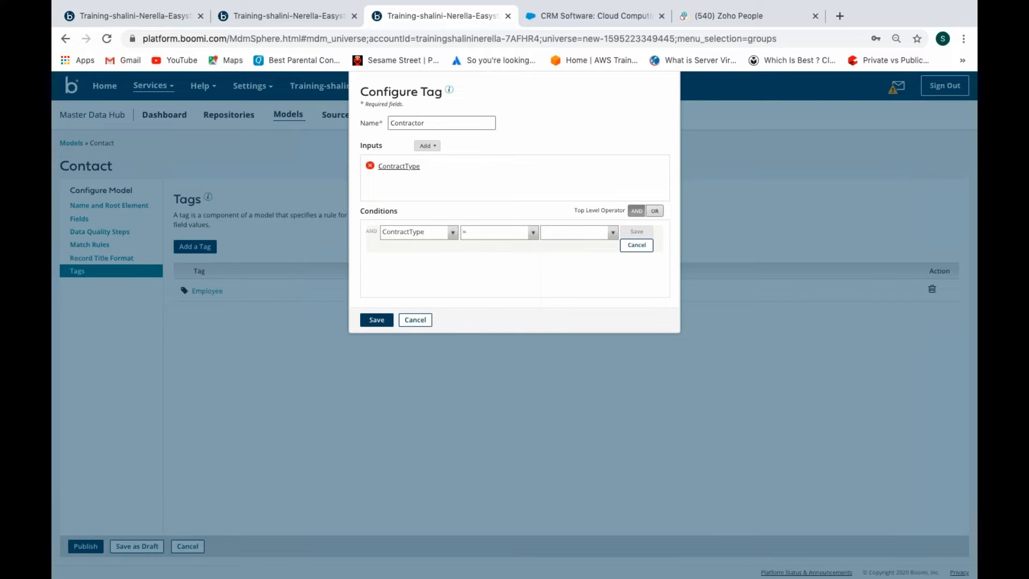
pyautogui.click(612, 232)
pyautogui.click(596, 244)
pyautogui.click(415, 248)
pyautogui.write('Con')
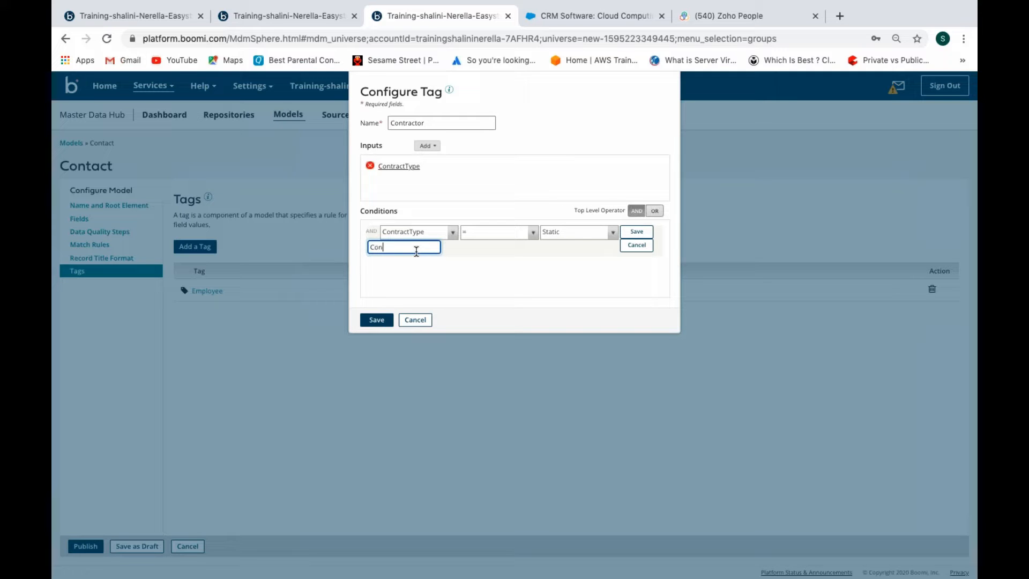
pyautogui.write('tractor')
pyautogui.click(636, 232)
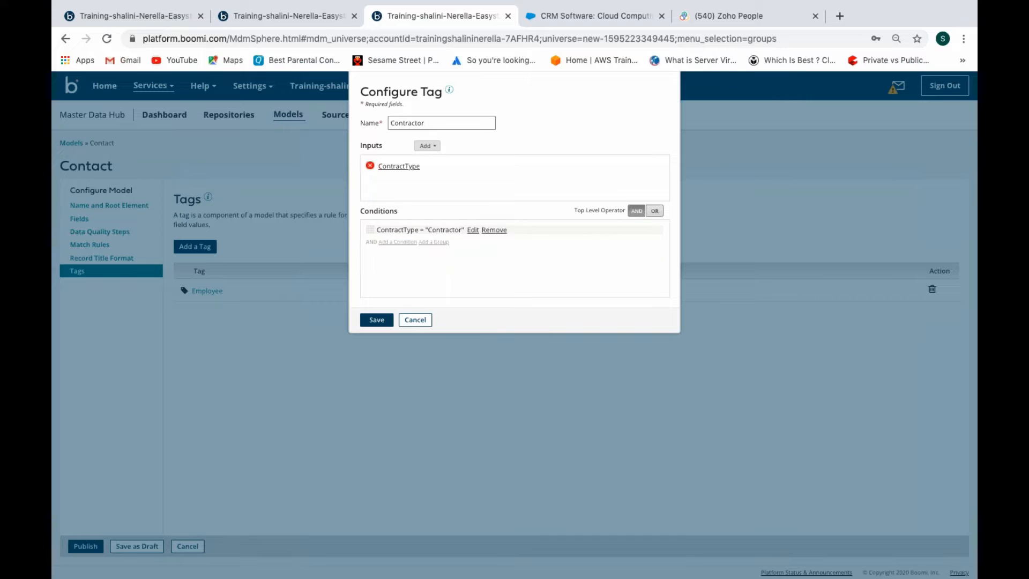
pyautogui.click(376, 319)
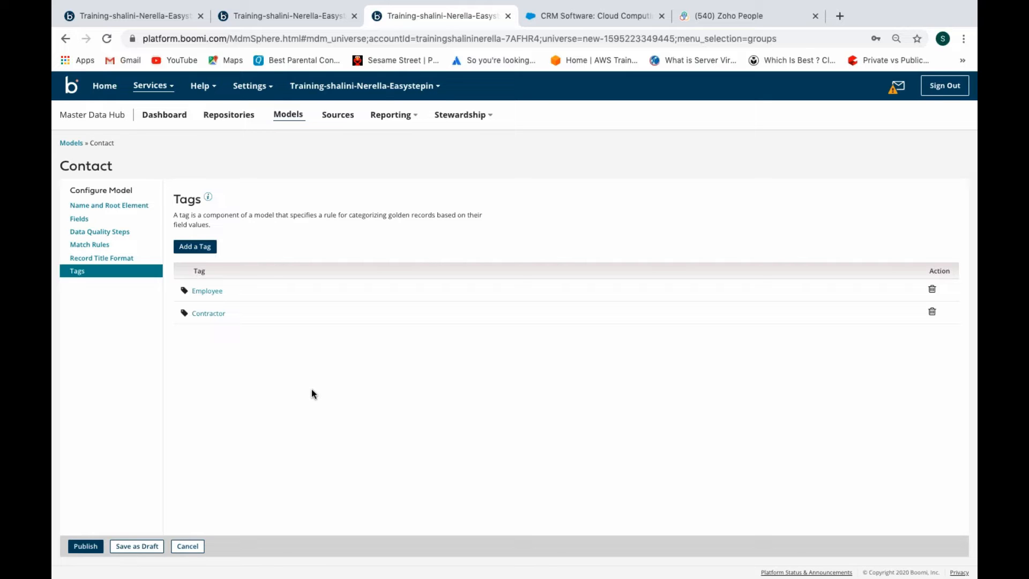
# - Publish the Contact model with the version note "v1.0" and dismiss the publication confirmation
pyautogui.click(91, 549)
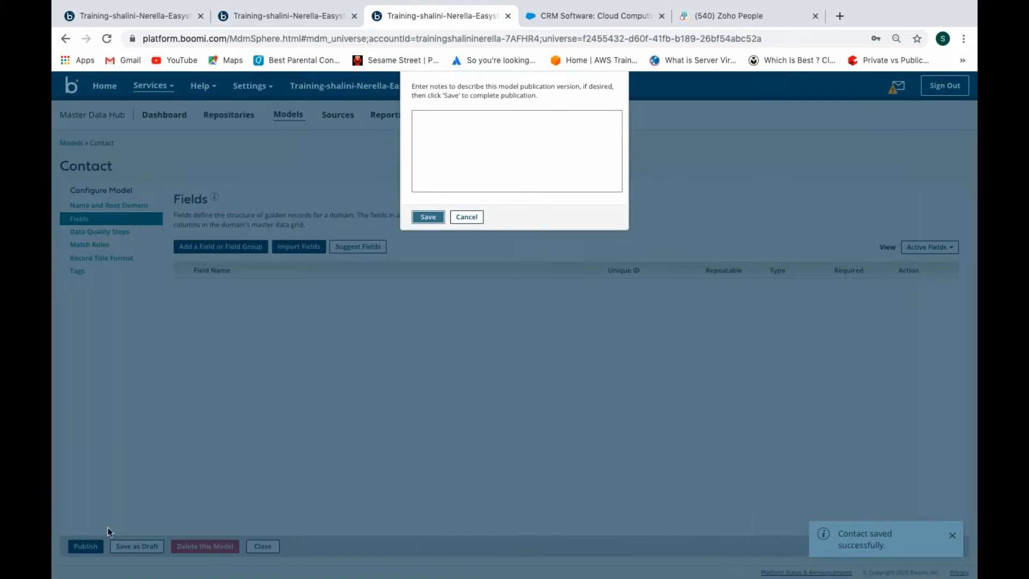
pyautogui.click(419, 171)
pyautogui.write('v1.0')
pyautogui.click(428, 216)
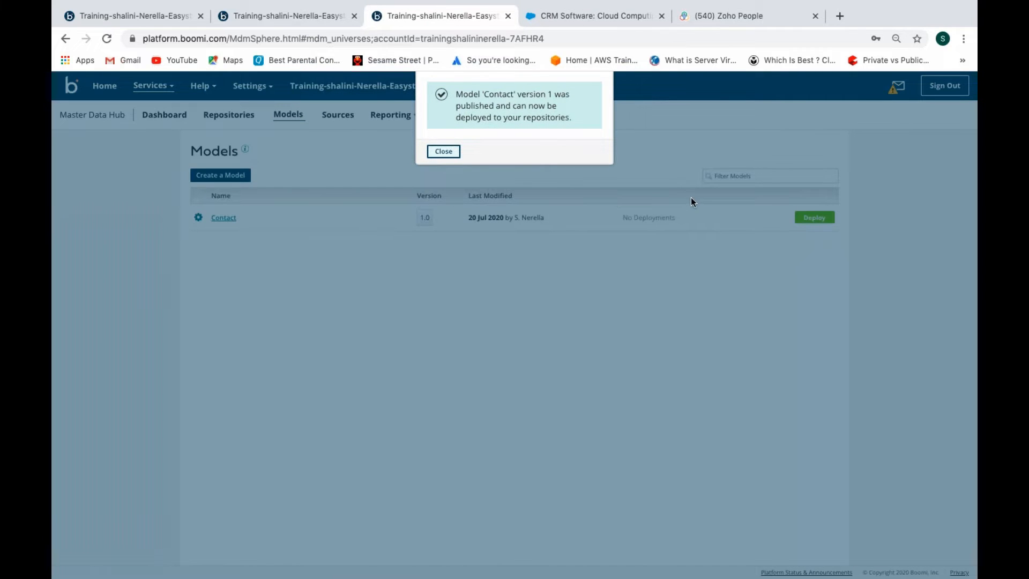
pyautogui.click(444, 152)
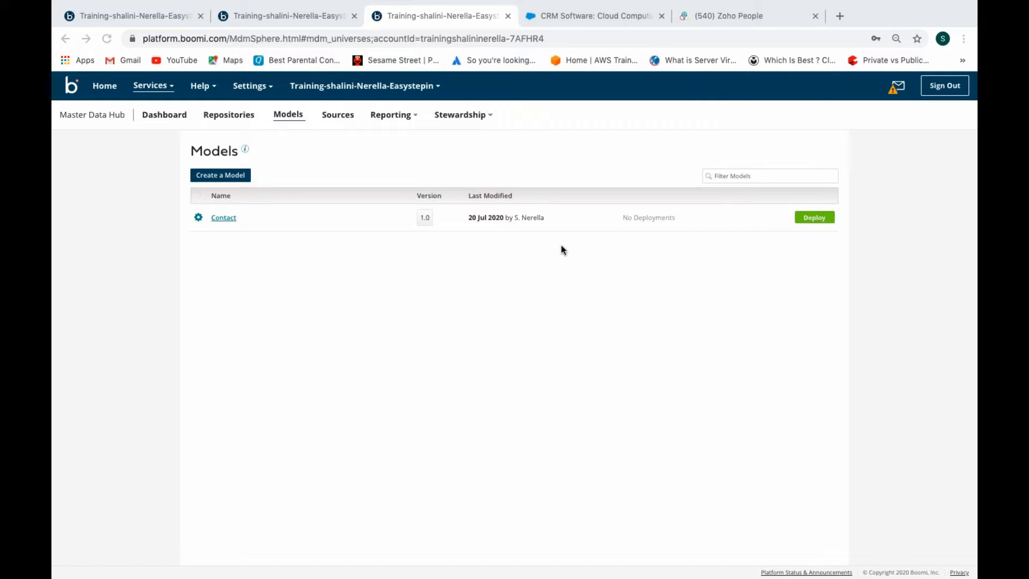
# - Deploy version 1.0 of the Contact model to the Employee repository
pyautogui.click(810, 219)
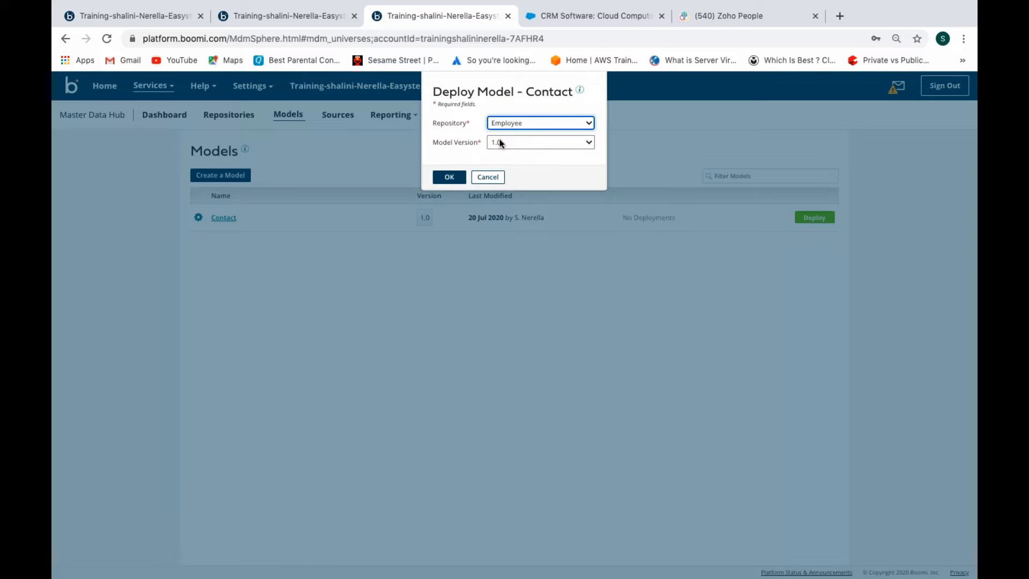
pyautogui.click(444, 180)
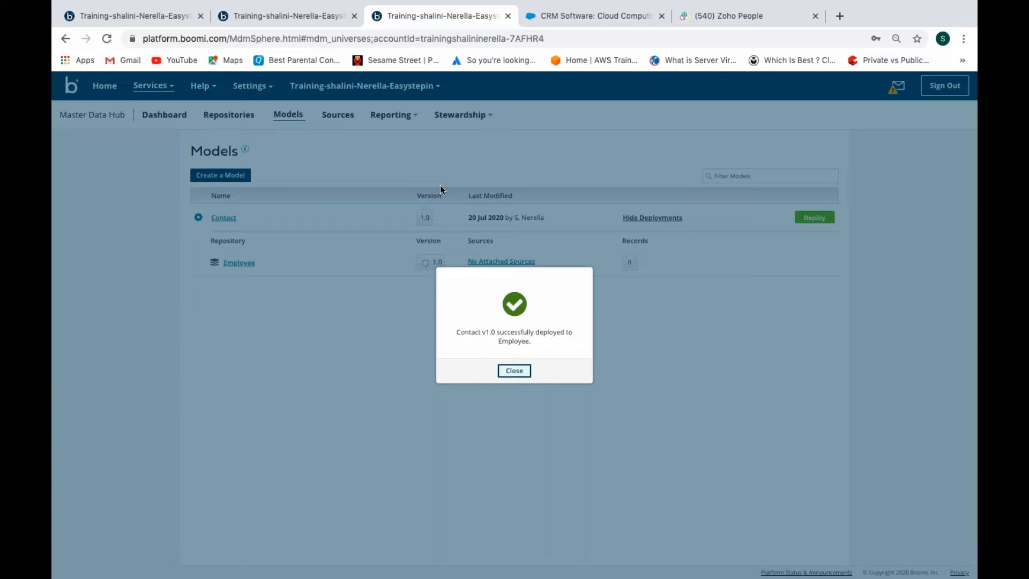
pyautogui.click(513, 370)
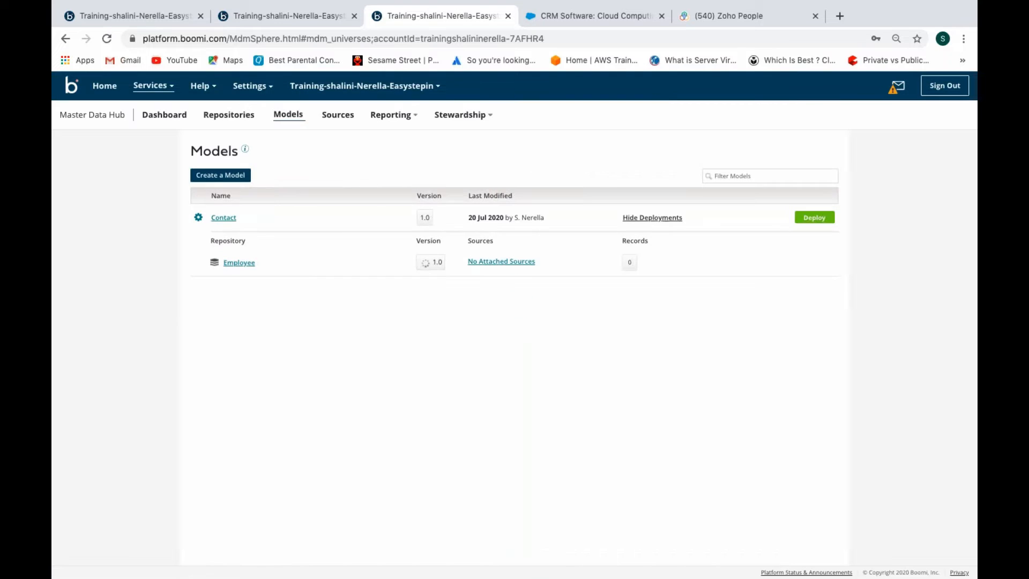
# - In the Employee repository, attach Database to the Contact model as a source that can both contribute data and accept channel updates
pyautogui.click(236, 120)
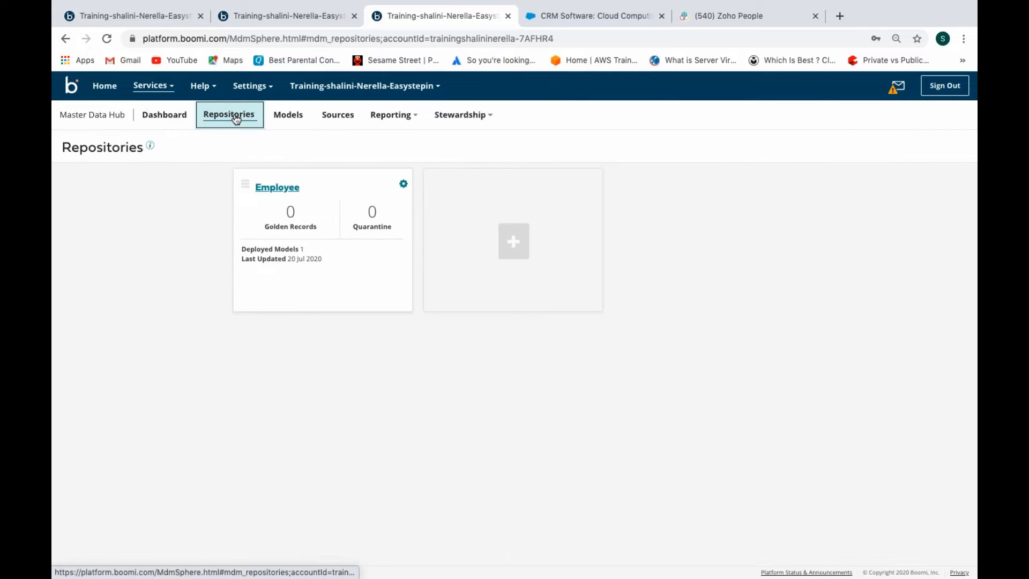
pyautogui.click(283, 189)
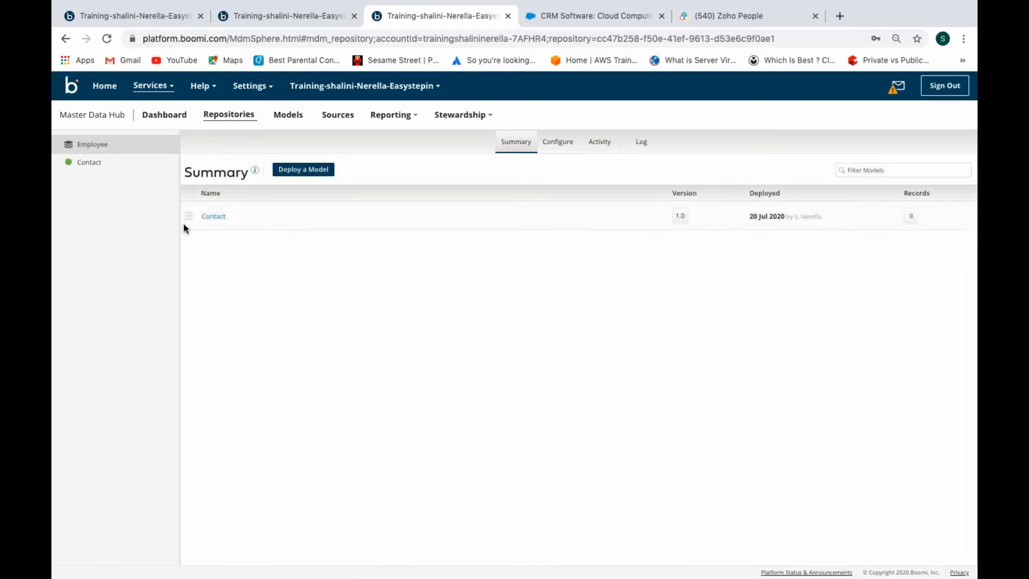
pyautogui.click(214, 216)
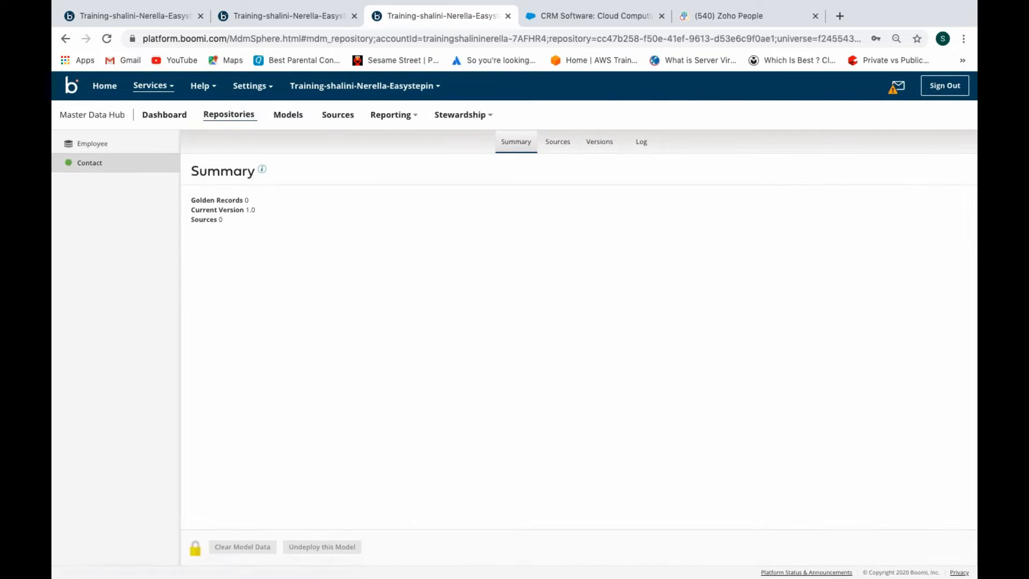
pyautogui.click(555, 141)
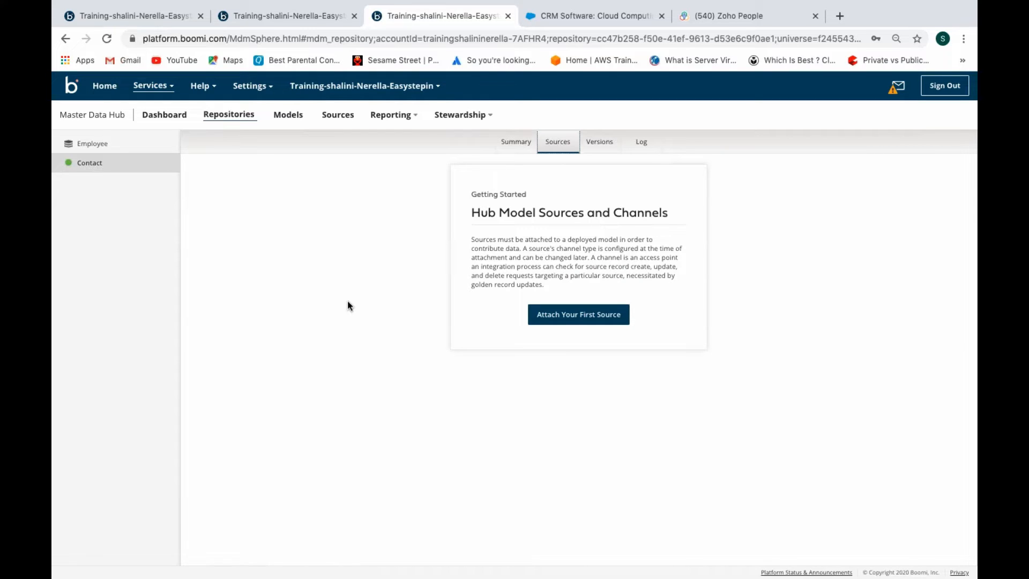
pyautogui.click(568, 320)
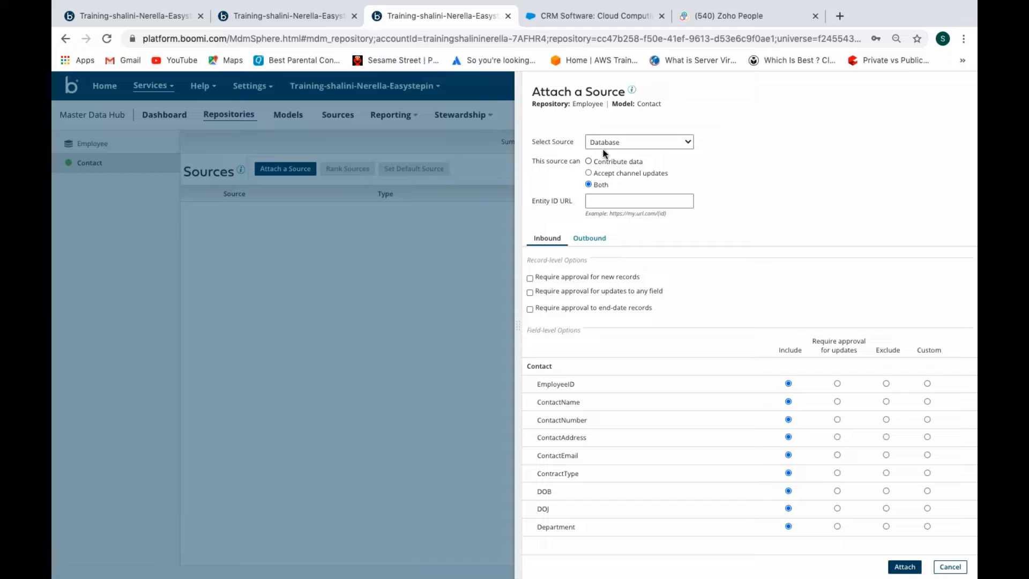
pyautogui.click(604, 144)
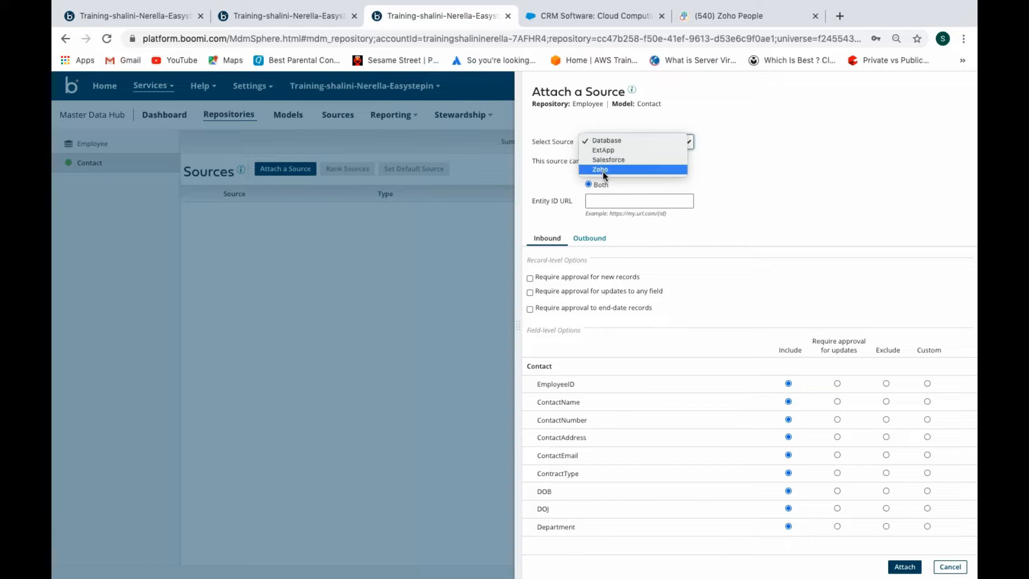
pyautogui.click(605, 140)
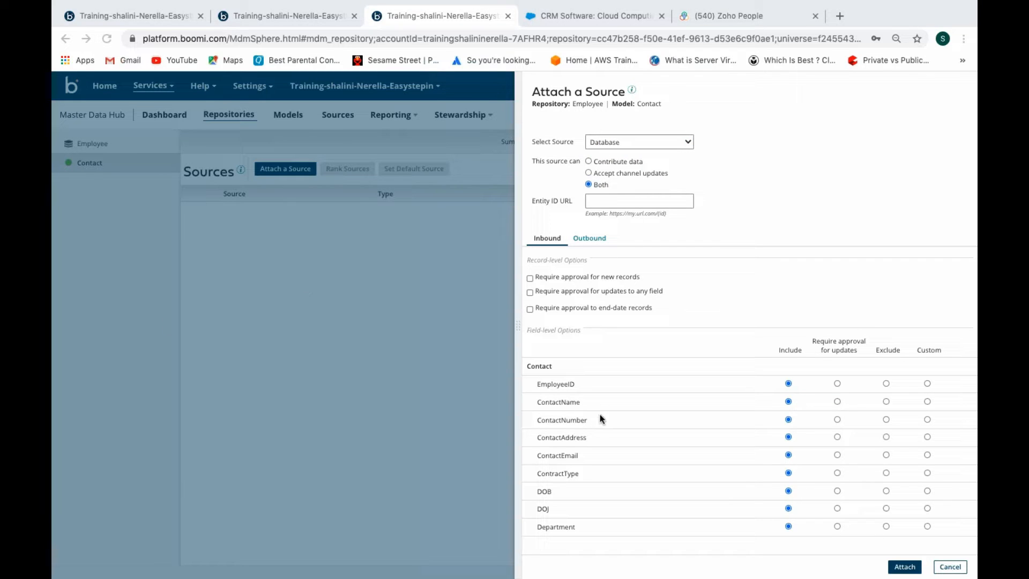
pyautogui.click(906, 566)
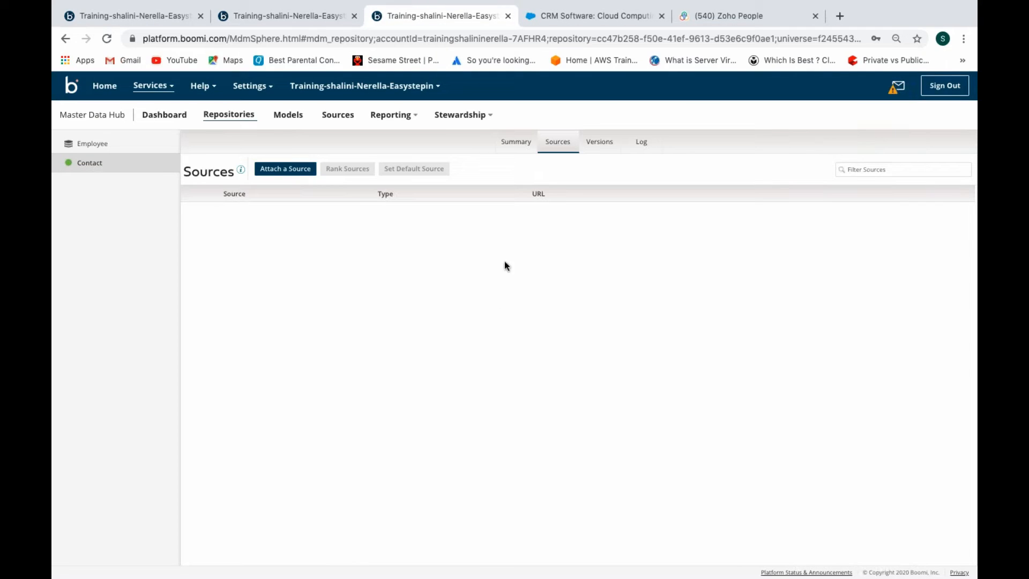
# - Attach Salesforce to the Contact model as a source for both directions, reviewing its outbound and inbound options
pyautogui.click(299, 171)
pyautogui.click(618, 134)
pyautogui.click(618, 141)
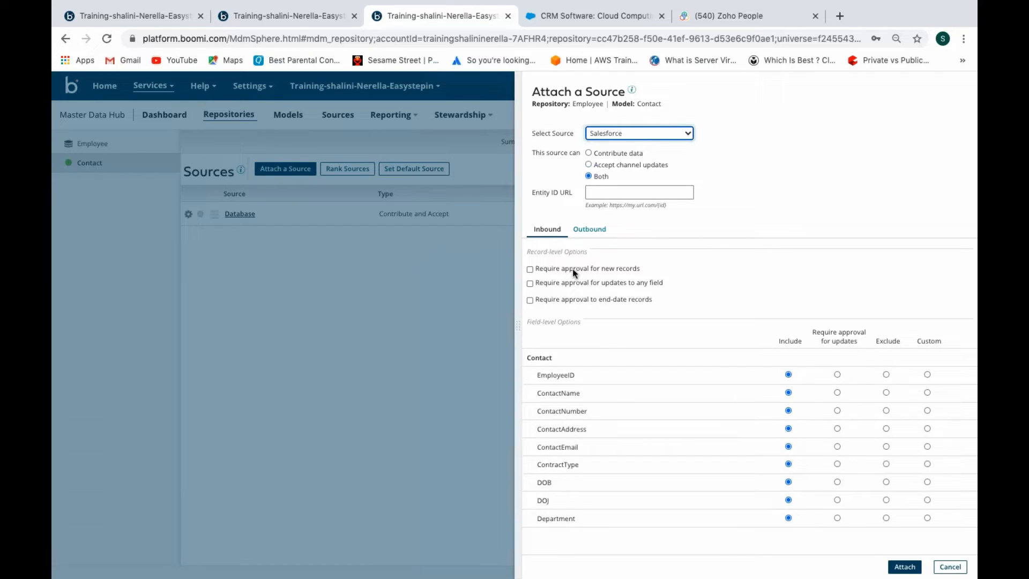
pyautogui.click(590, 229)
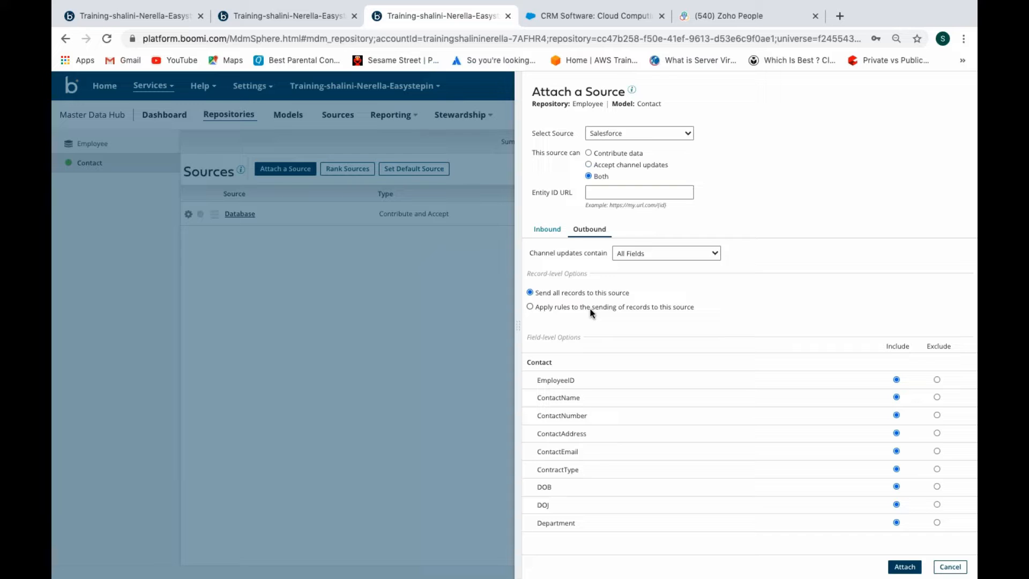
pyautogui.click(561, 237)
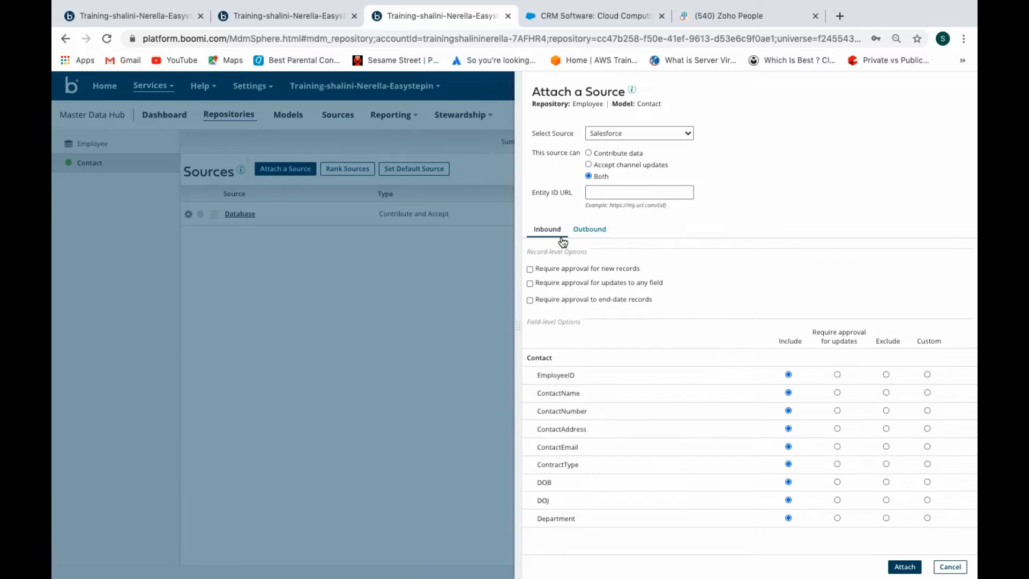
pyautogui.click(904, 566)
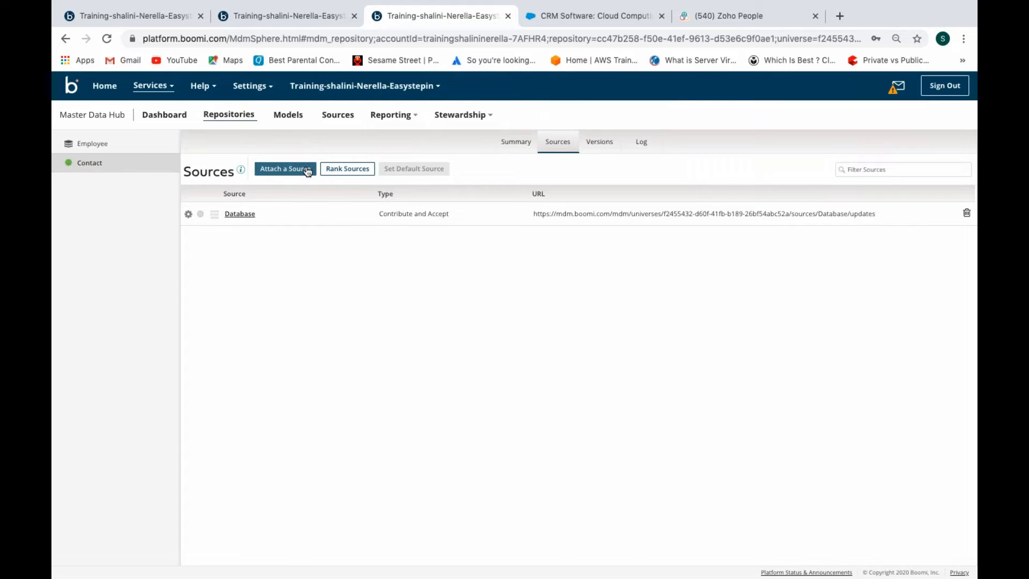
# - Attach Zoho to the Contact model as a source that can both contribute data and accept channel updates
pyautogui.click(307, 171)
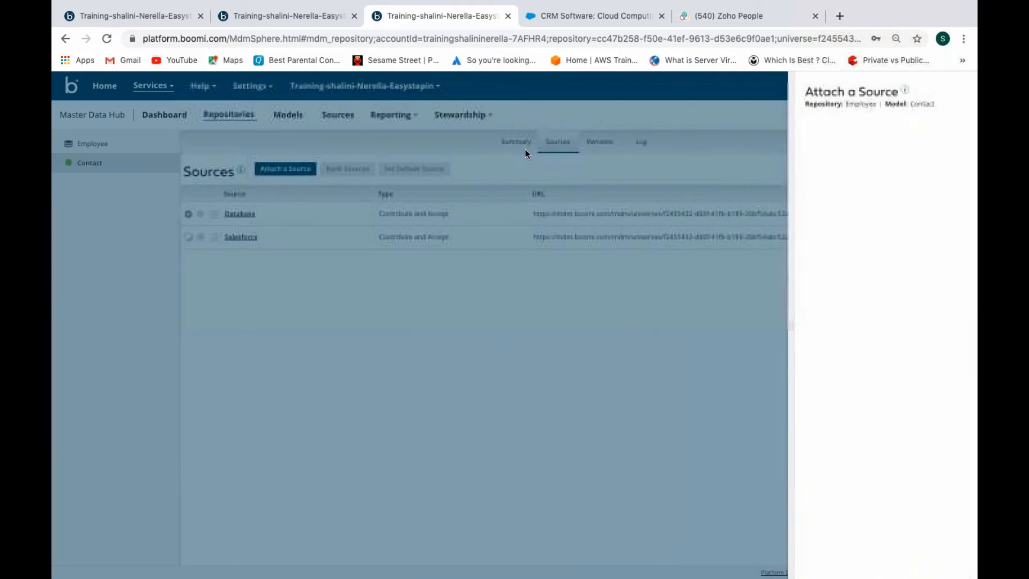
pyautogui.click(617, 133)
pyautogui.click(618, 142)
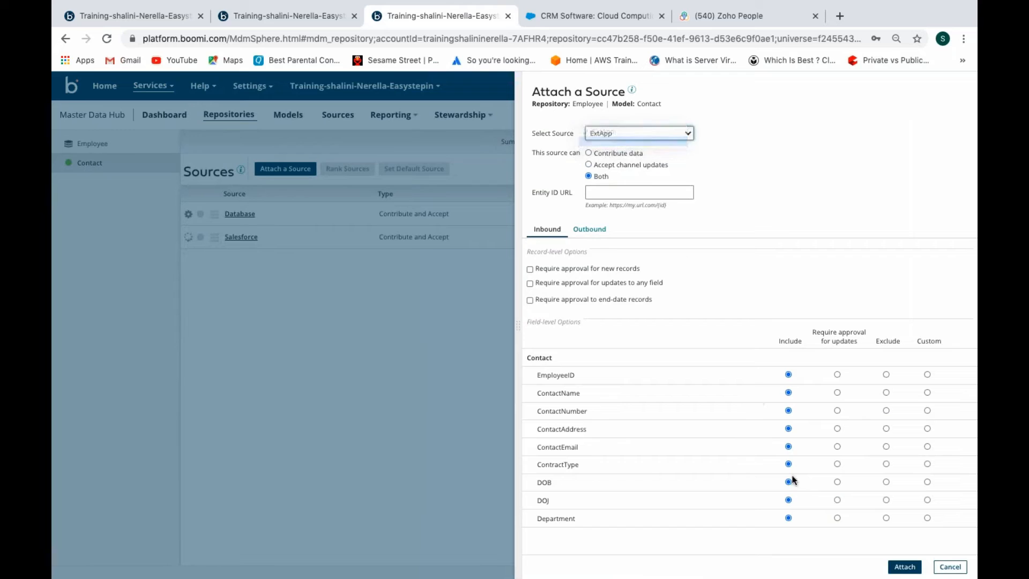
pyautogui.click(899, 569)
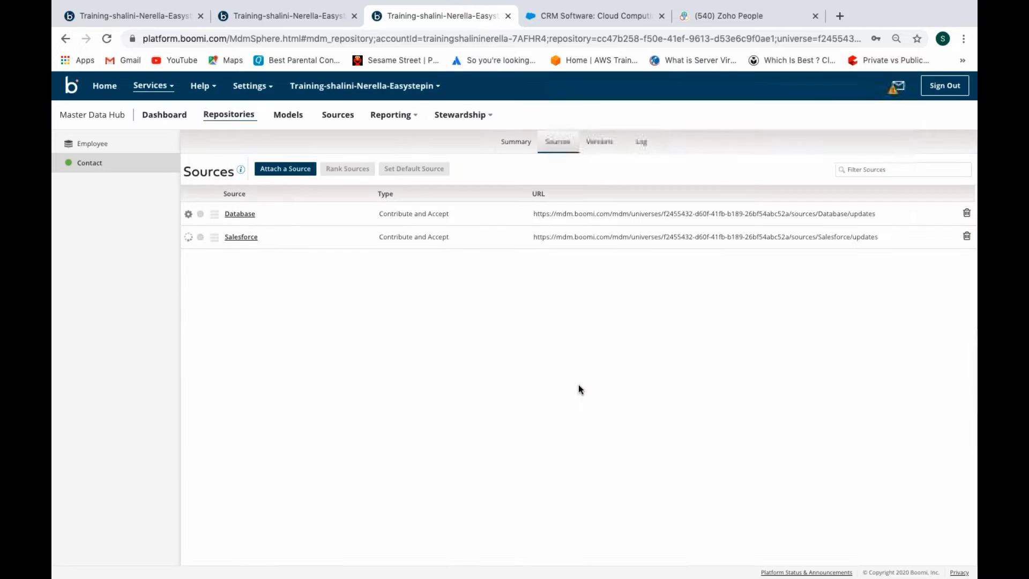
# - Attach ExtApp to the Contact model as a contribute-only source, and enable the initial load for the Database source
pyautogui.click(286, 168)
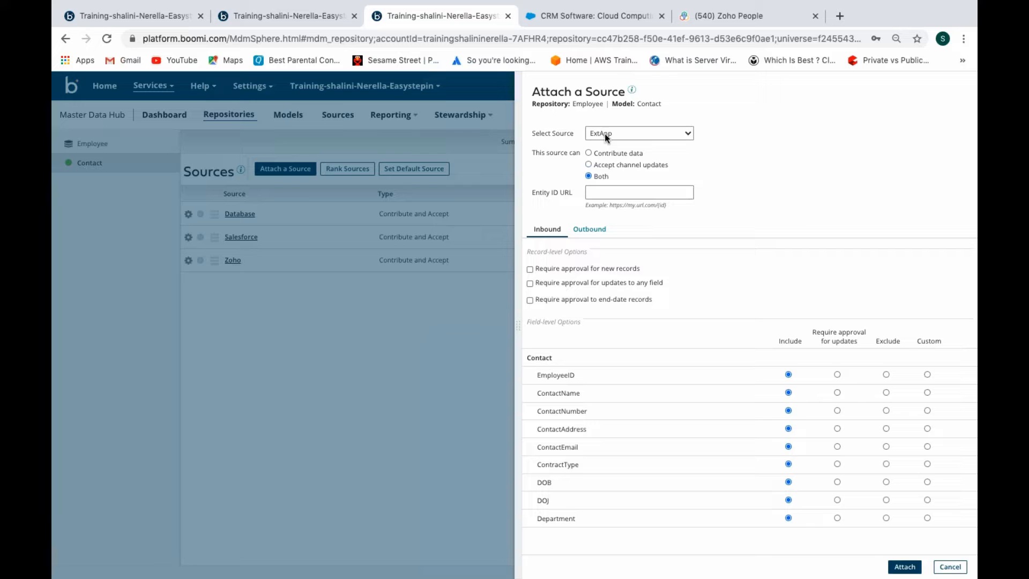
pyautogui.click(606, 153)
pyautogui.click(905, 566)
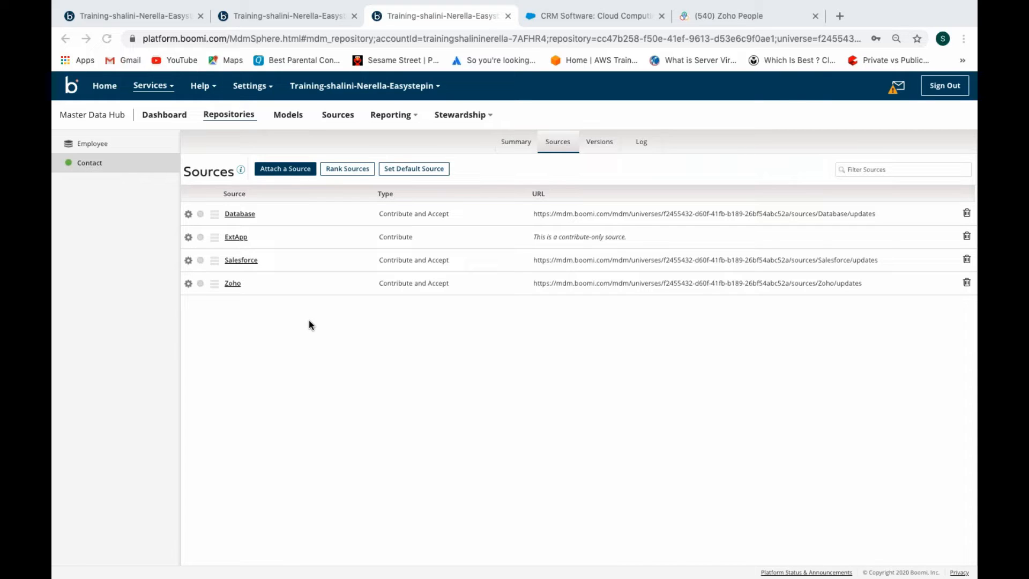
pyautogui.click(188, 215)
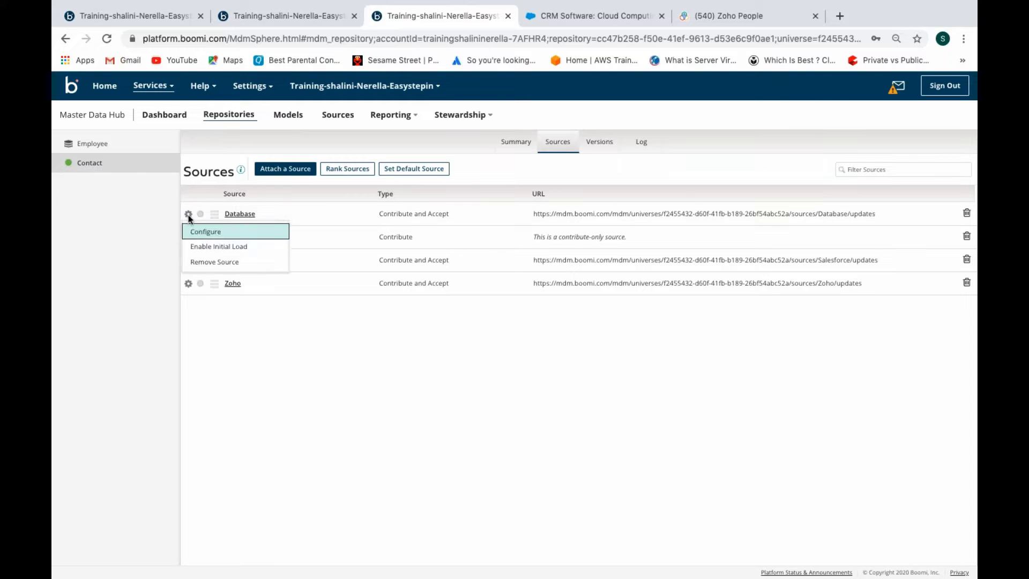
pyautogui.click(220, 247)
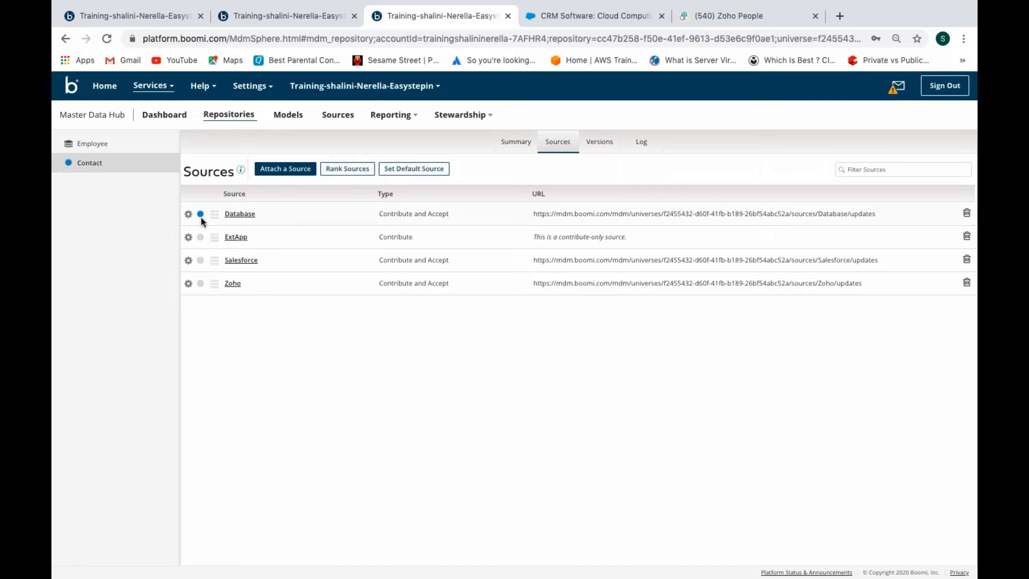
# - Switch to the Integration build page and open the Database to MDM process from Master Data Hub's Initial Load folder
pyautogui.click(275, 19)
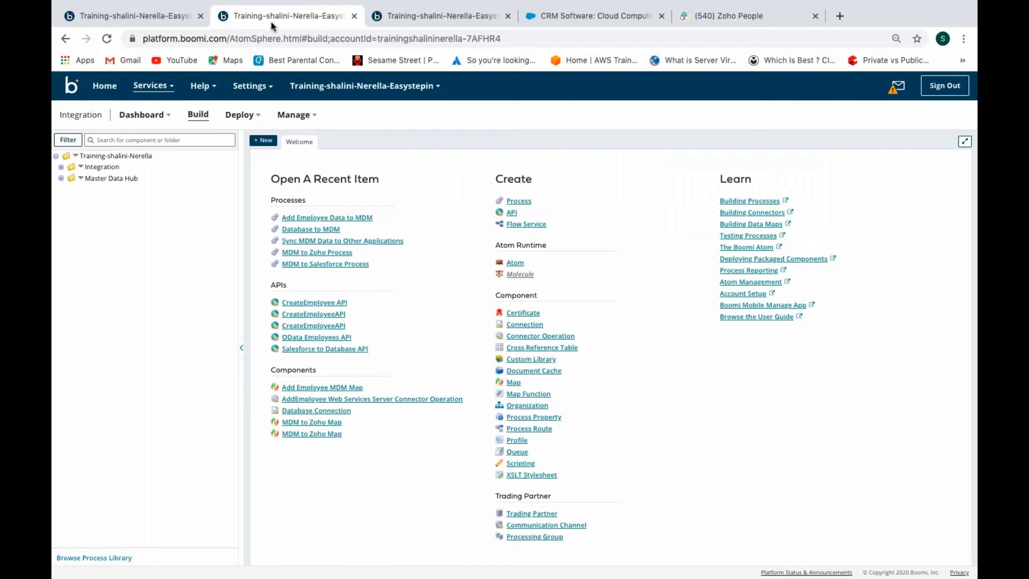
pyautogui.click(61, 178)
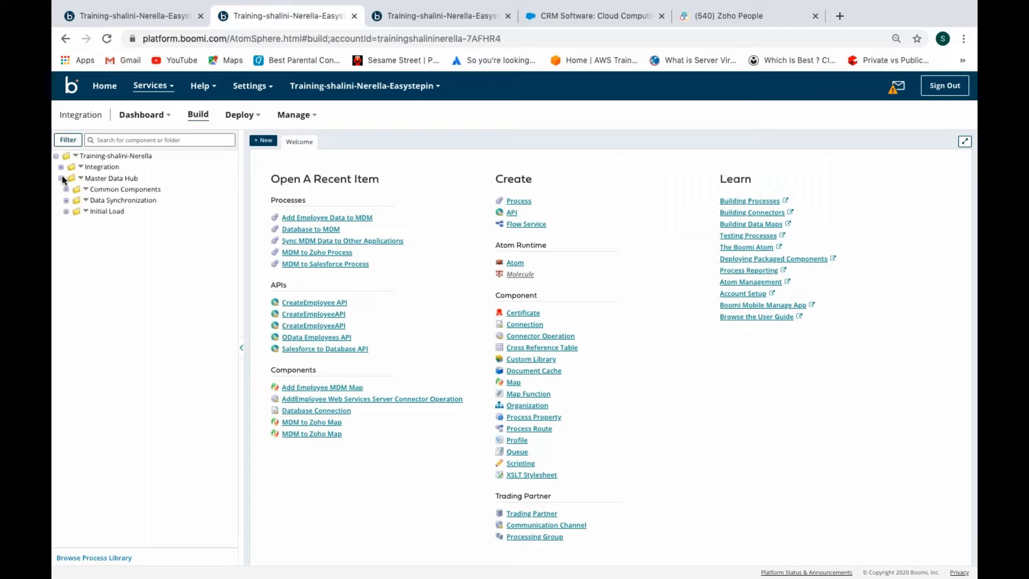
pyautogui.rightClick(63, 210)
pyautogui.click(63, 210)
pyautogui.rightClick(67, 214)
pyautogui.click(66, 212)
pyautogui.click(66, 212)
pyautogui.click(71, 235)
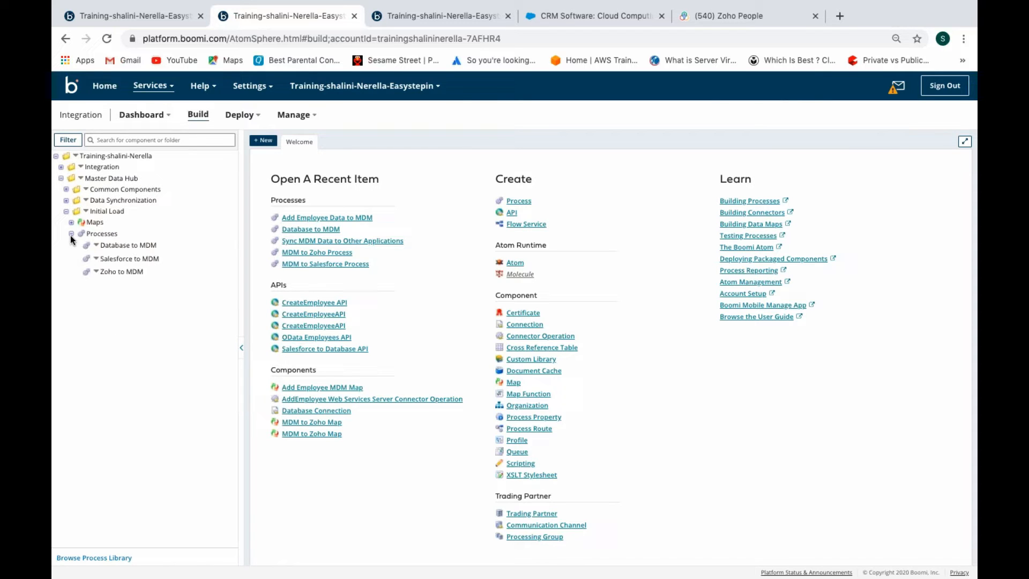
pyautogui.click(119, 246)
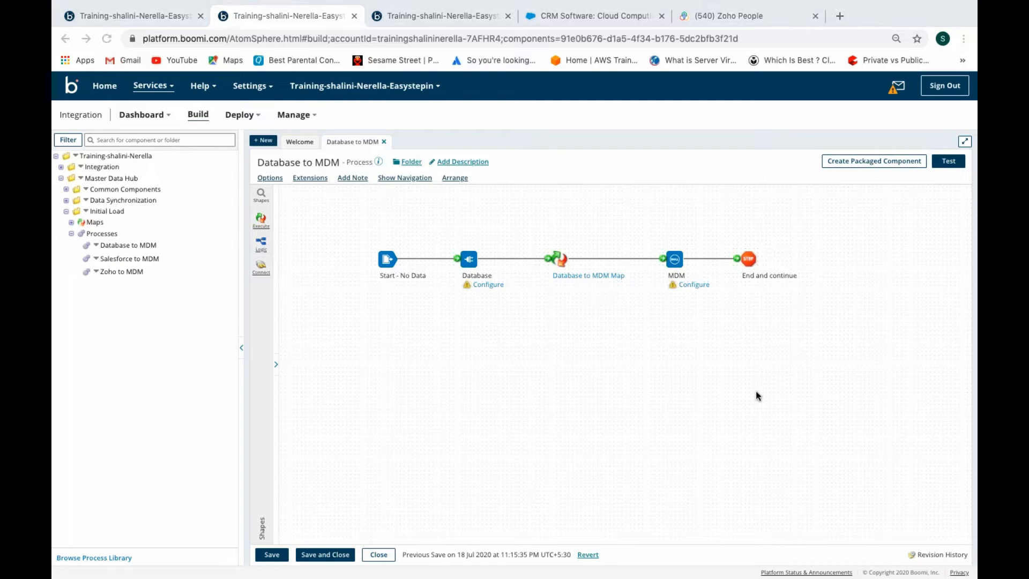
# - Open the process's Database connector shape for configuration and assign it the existing Database Connection
pyautogui.click(468, 259)
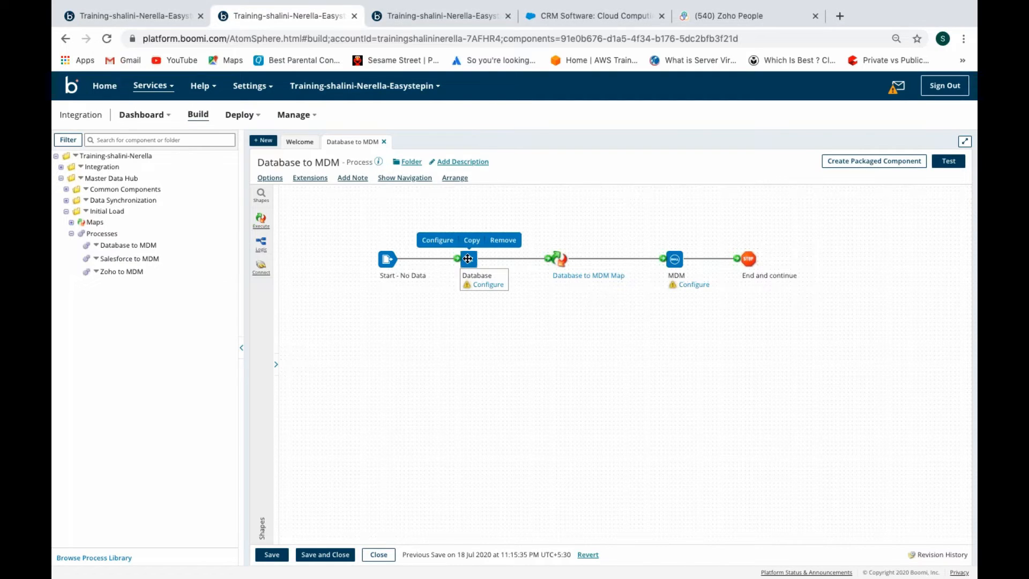
pyautogui.doubleClick(468, 259)
pyautogui.click(781, 333)
pyautogui.click(756, 386)
pyautogui.click(758, 396)
pyautogui.click(765, 407)
pyautogui.click(786, 418)
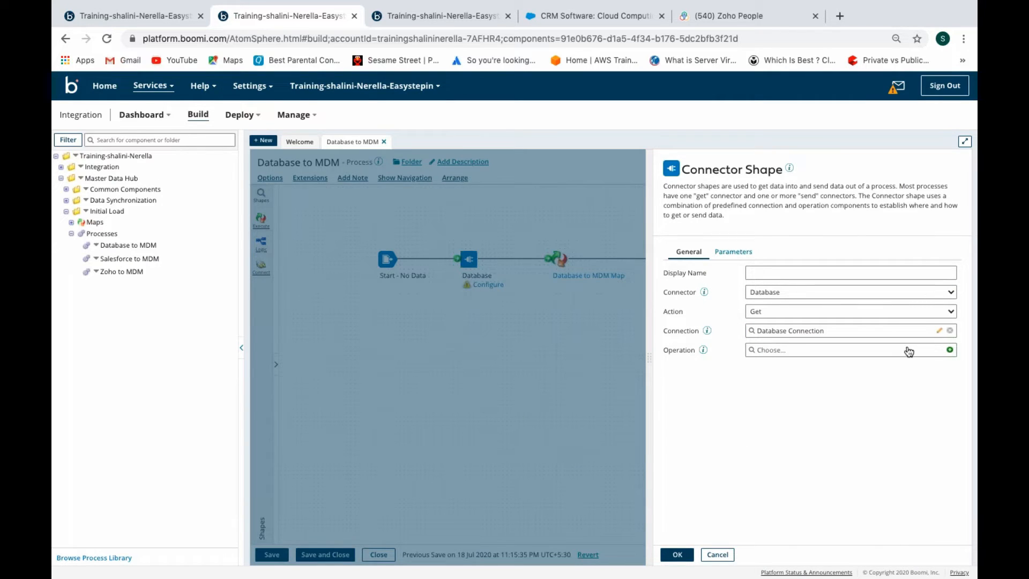
# - Create a new operation for the Database connector and replace "New" in its name with "GetEmployee"
pyautogui.click(950, 350)
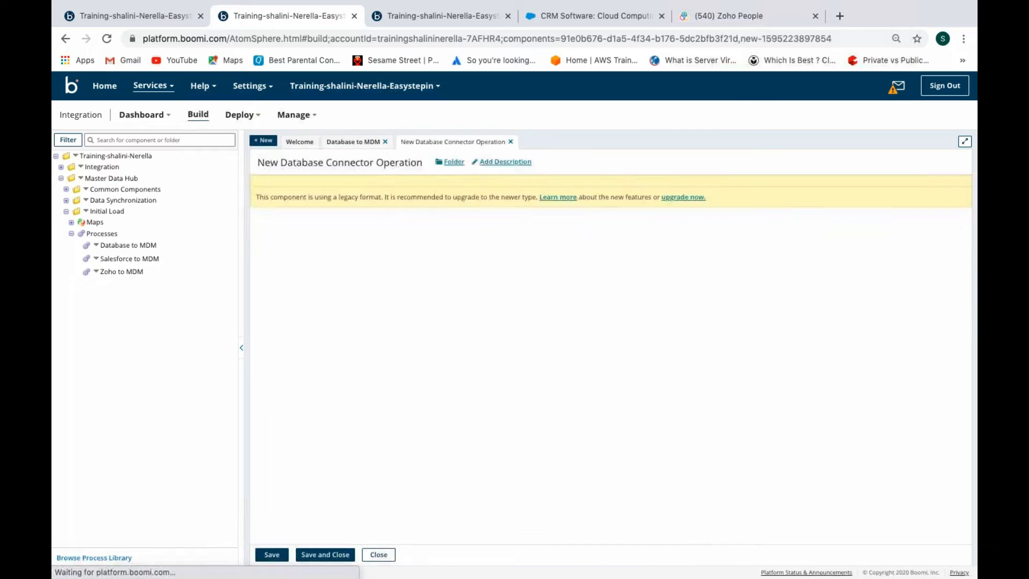
pyautogui.doubleClick(270, 162)
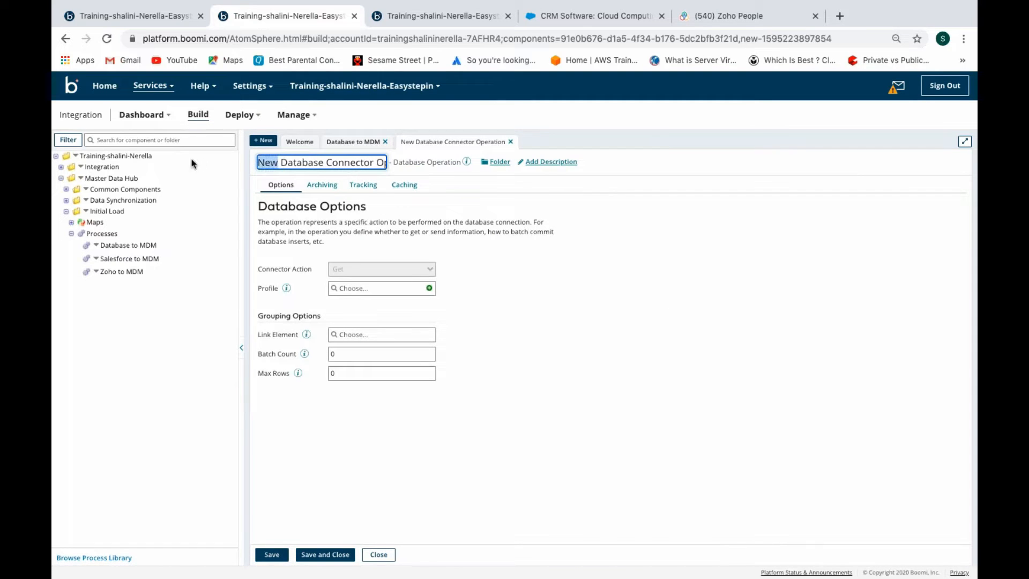
pyautogui.write('GetEmploy')
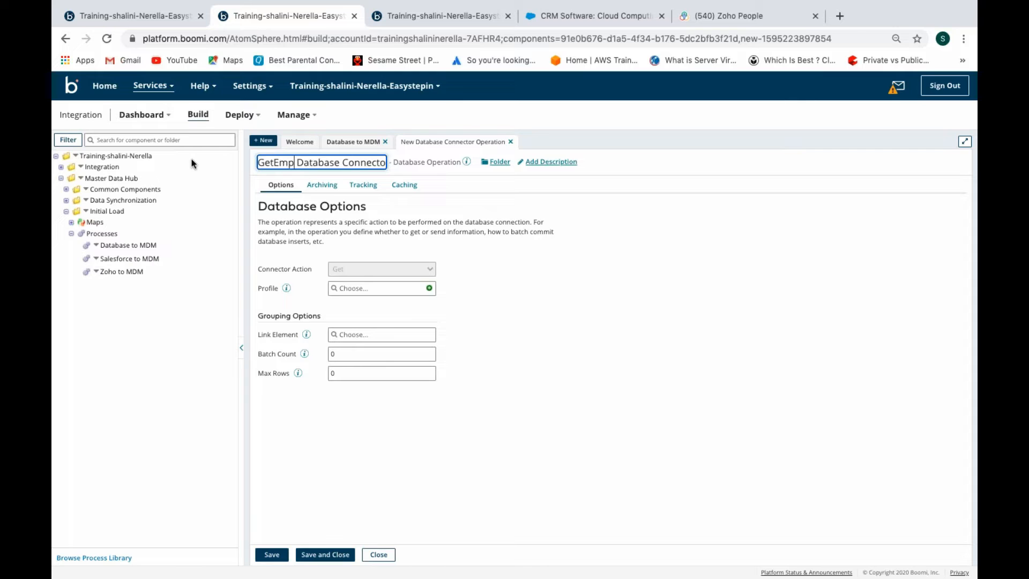
pyautogui.write('ee')
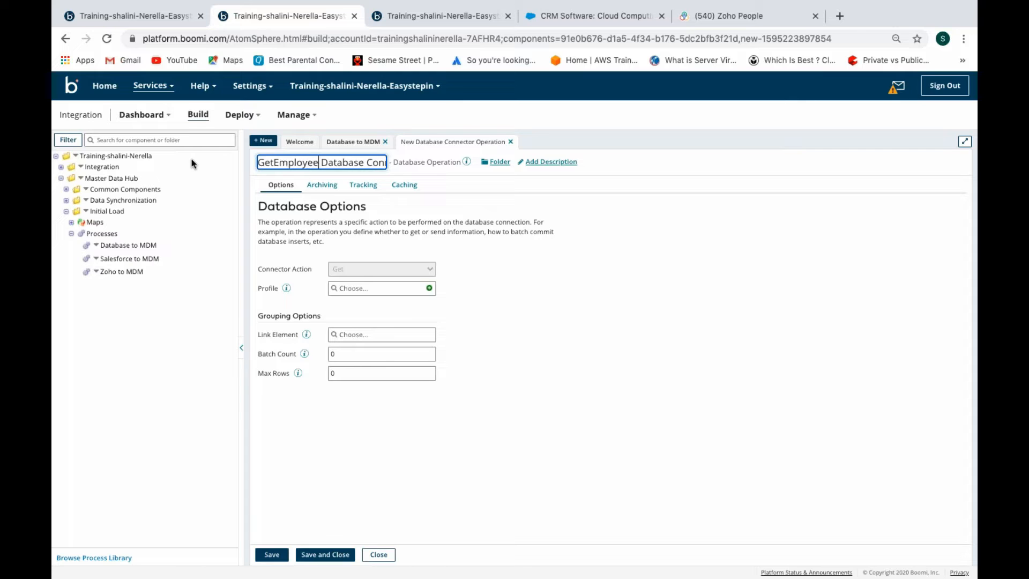
# - Create a new profile for the database operation and name it "GetEmployee Database Profile"
pyautogui.click(431, 289)
pyautogui.doubleClick(266, 162)
pyautogui.write('Get')
pyautogui.write('Employee Database Prof')
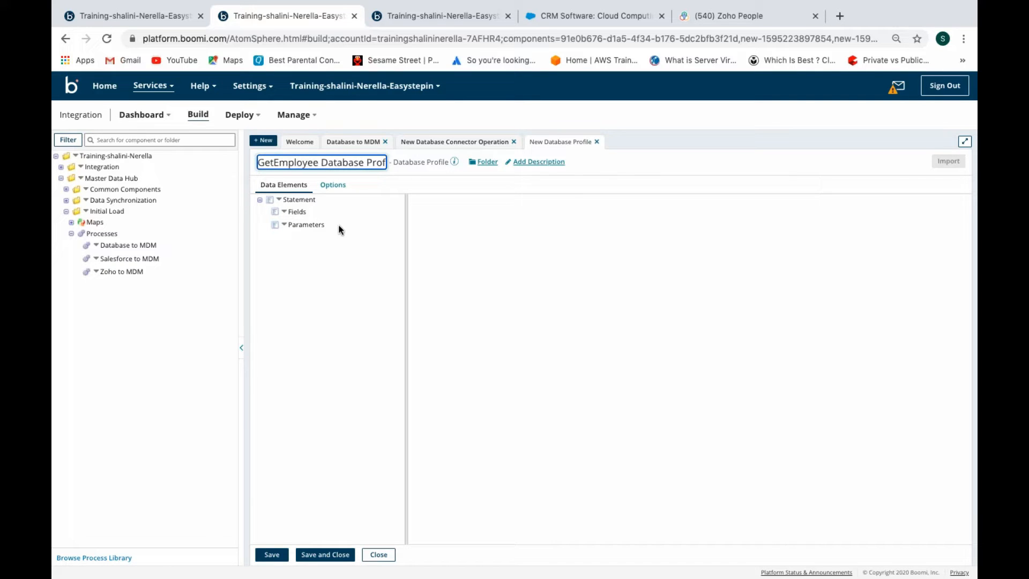
# - Start a database import for the profile's Statement, browsing in Test_Cloud with the existing Database Connection
pyautogui.click(320, 210)
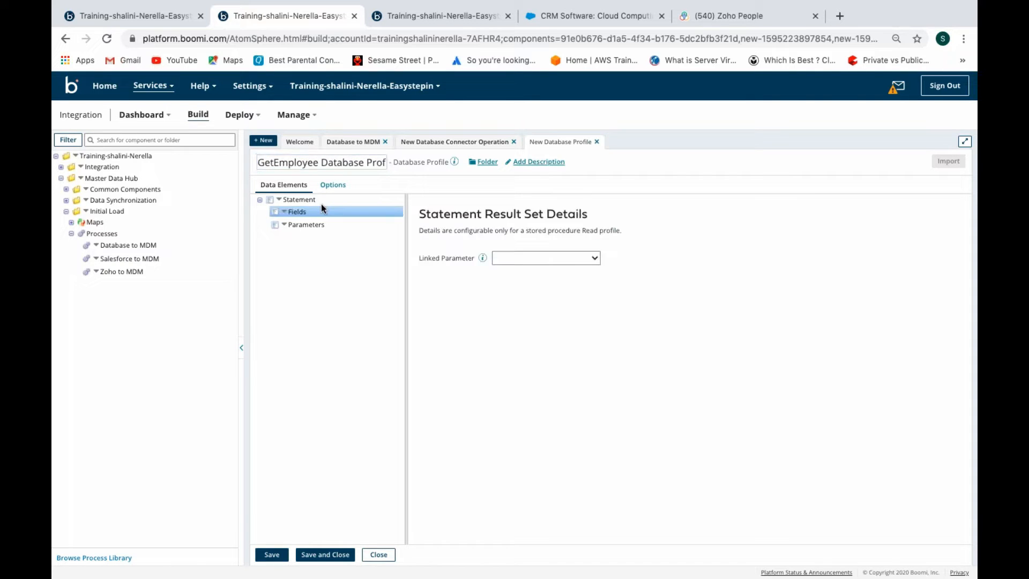
pyautogui.click(320, 199)
pyautogui.click(948, 160)
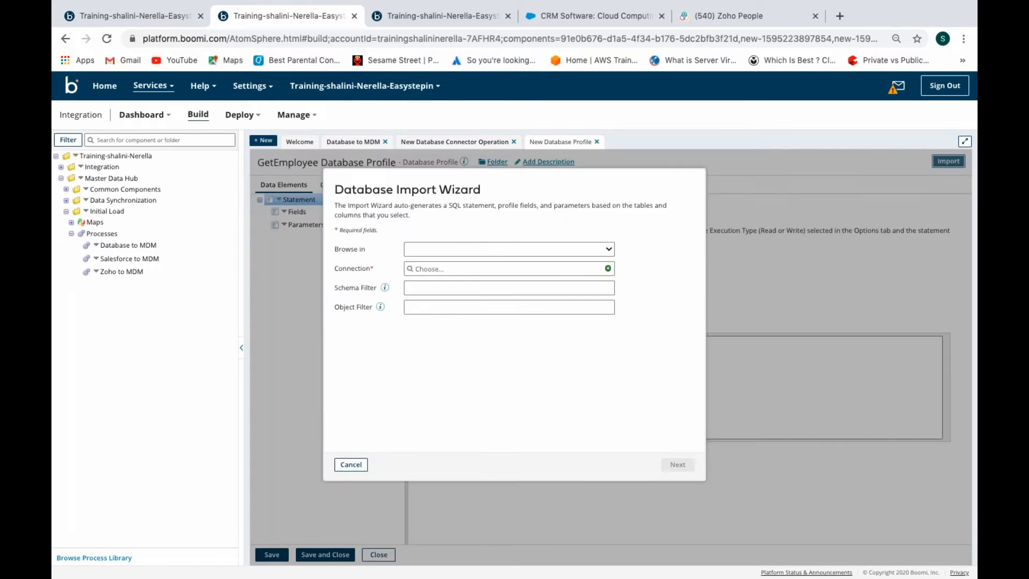
pyautogui.click(494, 248)
pyautogui.click(468, 309)
pyautogui.click(448, 269)
pyautogui.click(414, 323)
pyautogui.click(419, 334)
pyautogui.click(423, 345)
pyautogui.click(461, 357)
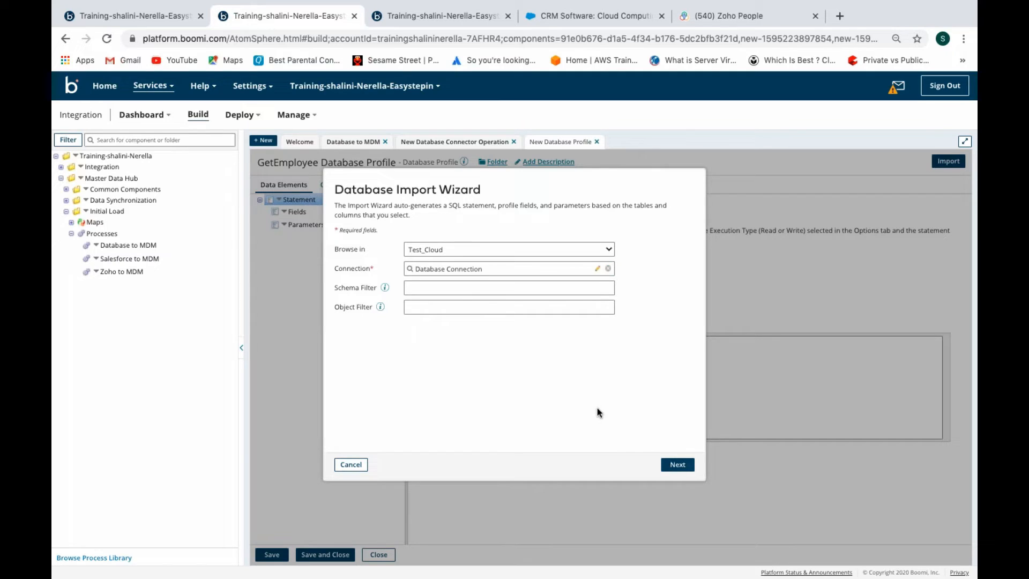
# - Filter the import by the schema easystepin_kt and import all columns of the employee table into the profile
pyautogui.click(471, 289)
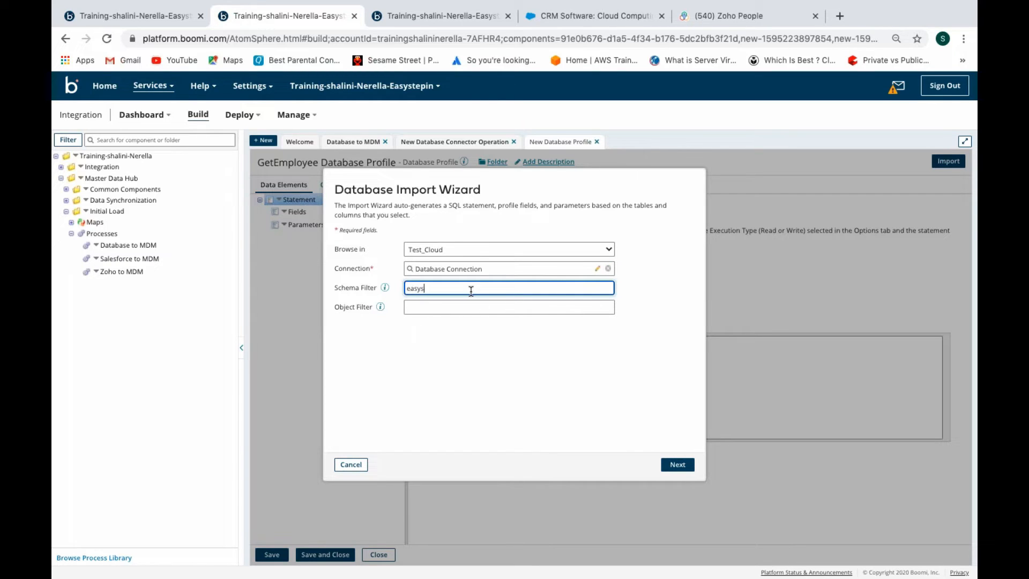
pyautogui.write('easystepin_kt')
pyautogui.click(678, 464)
pyautogui.click(678, 464)
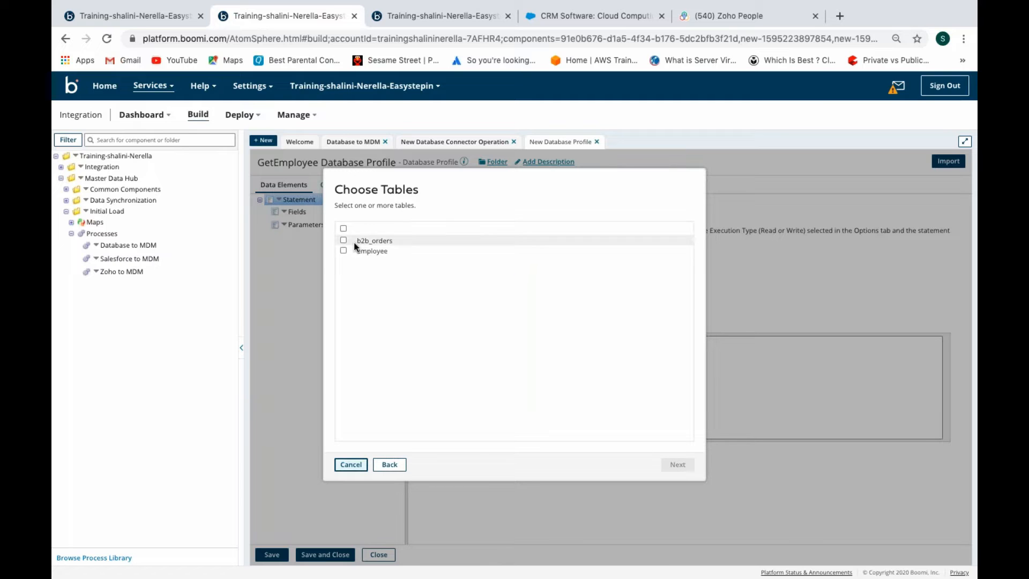
pyautogui.click(343, 250)
pyautogui.click(678, 465)
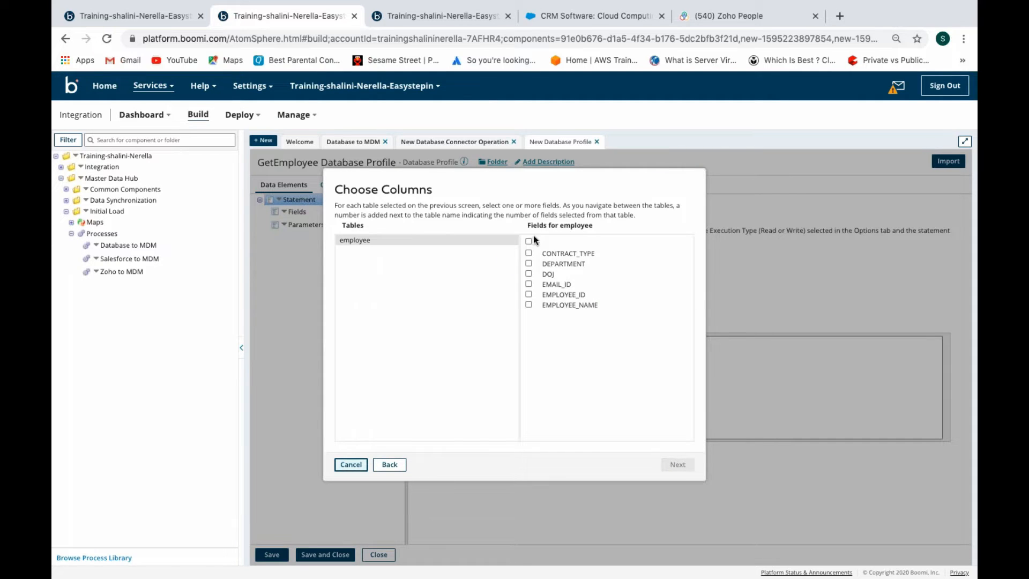
pyautogui.click(529, 241)
pyautogui.click(677, 464)
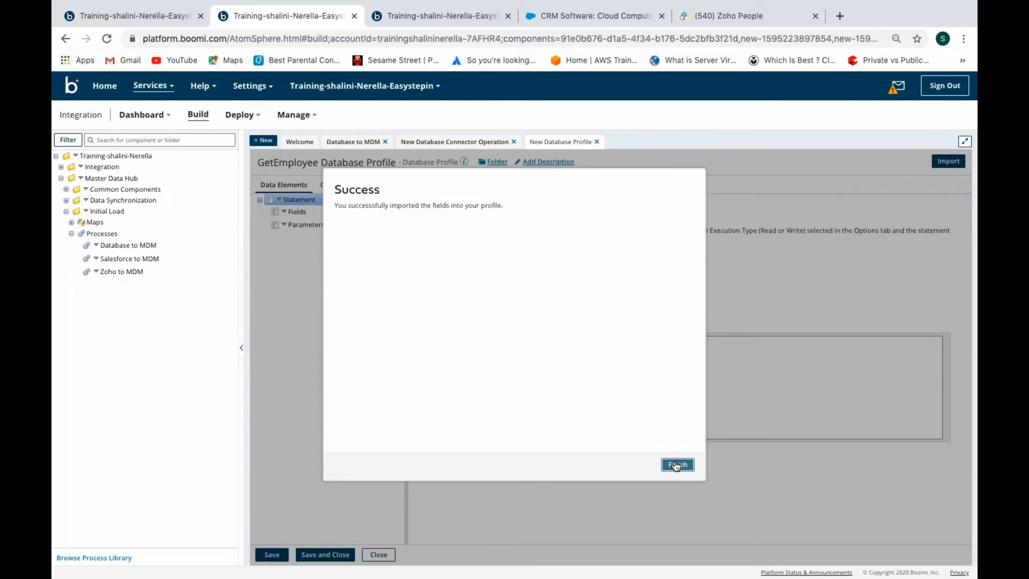
pyautogui.click(677, 465)
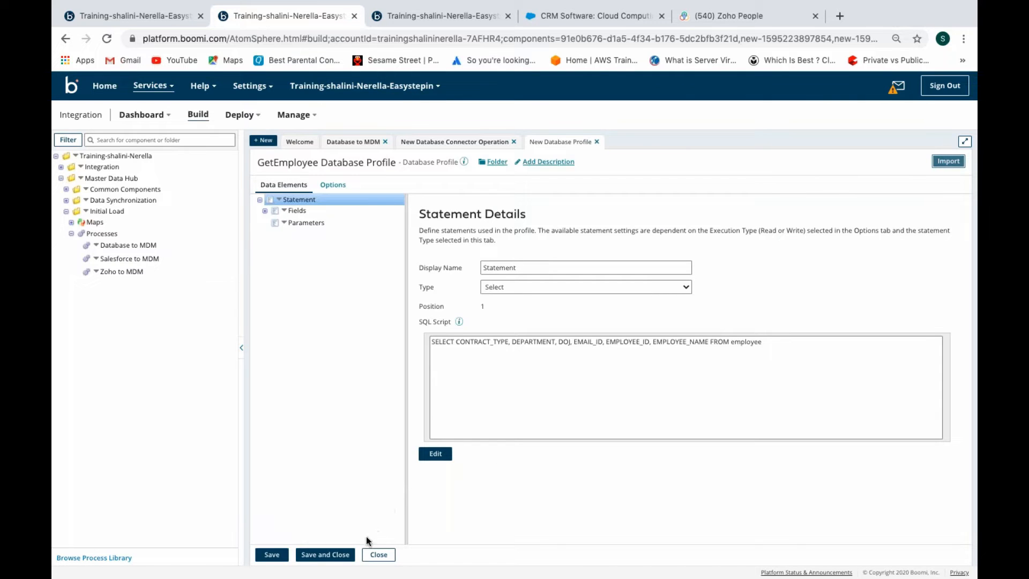
# - Save and close the GetEmployee profile and operation, and apply the Database connector shape's configuration
pyautogui.click(325, 554)
pyautogui.click(324, 555)
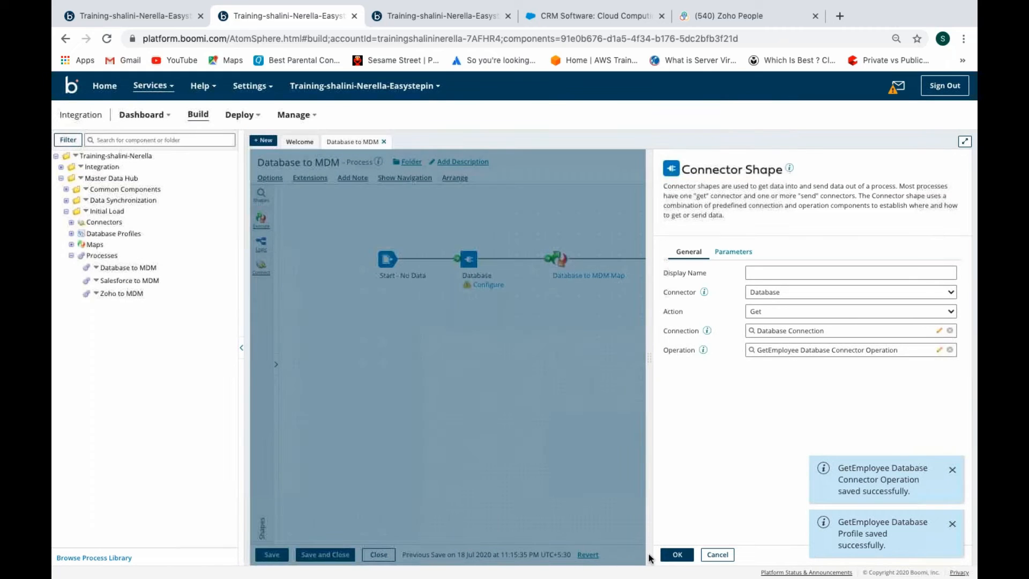
pyautogui.click(677, 554)
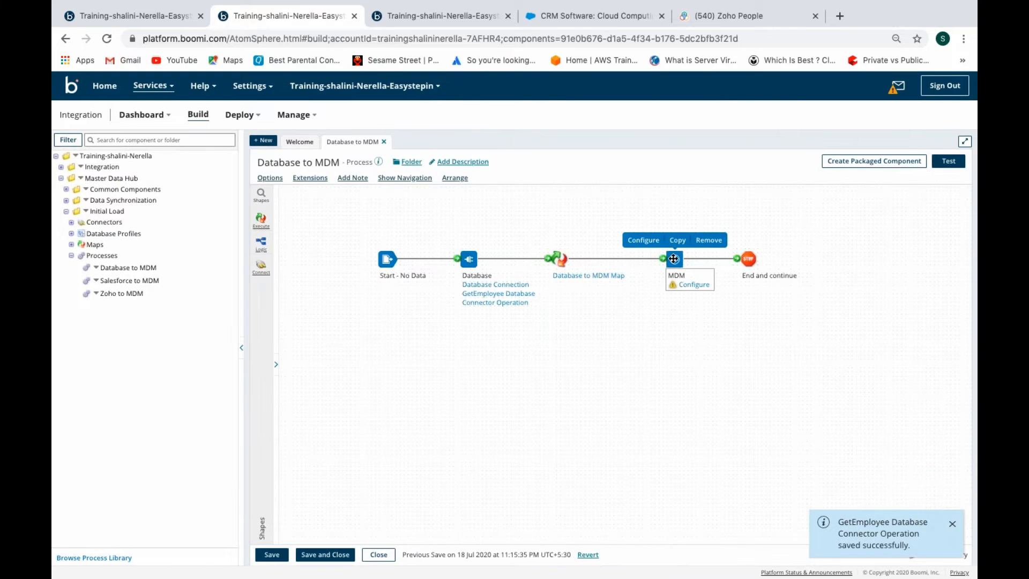
# - Open the process's MDM connector shape for configuration and assign it the existing MDM Connection
pyautogui.click(673, 259)
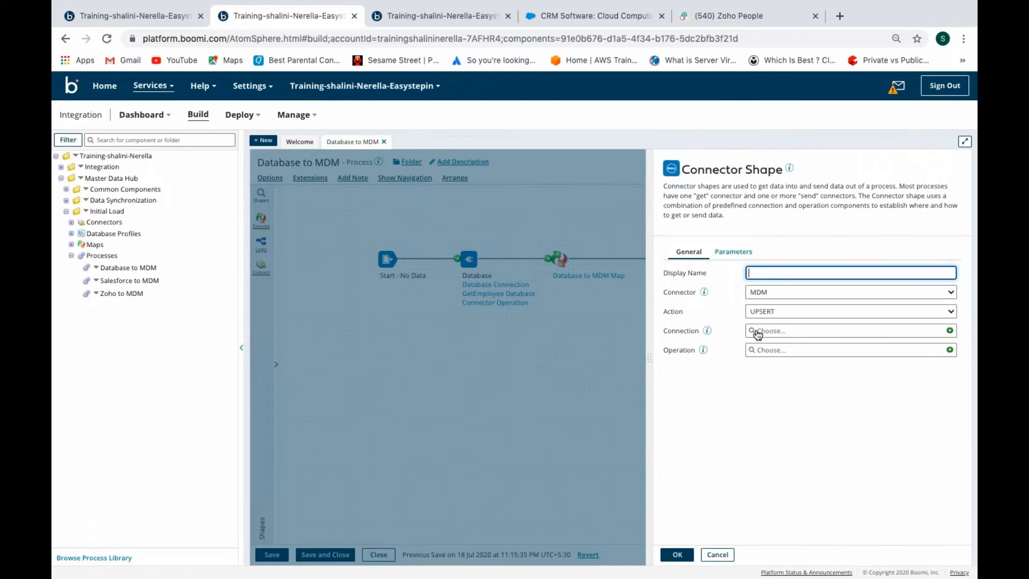
pyautogui.click(758, 332)
pyautogui.click(761, 385)
pyautogui.click(765, 395)
pyautogui.click(799, 409)
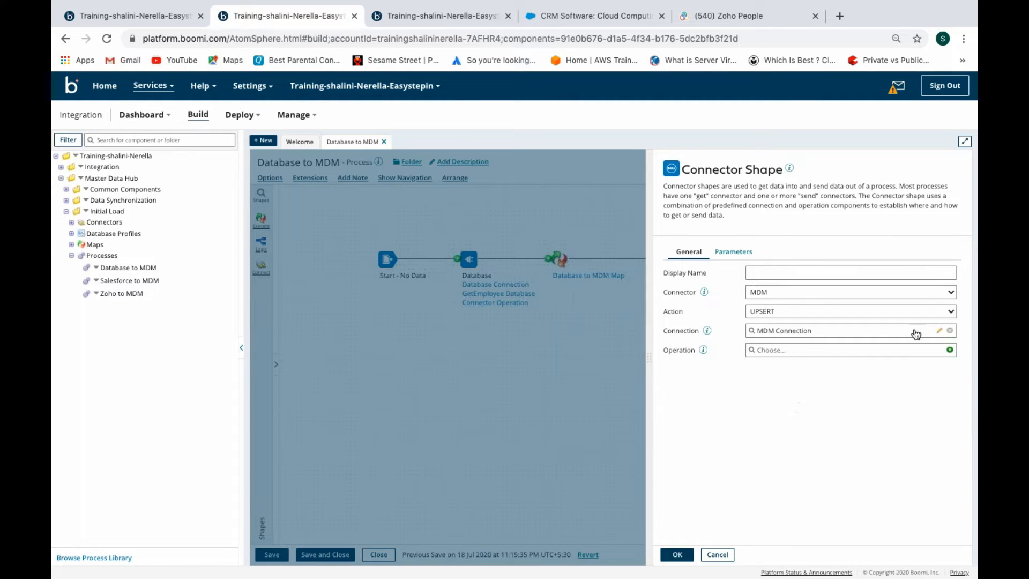
# - Open MDM Connection for editing and fill its Username with the one copied from the Employee repository's configuration in Master Data Hub
pyautogui.click(939, 330)
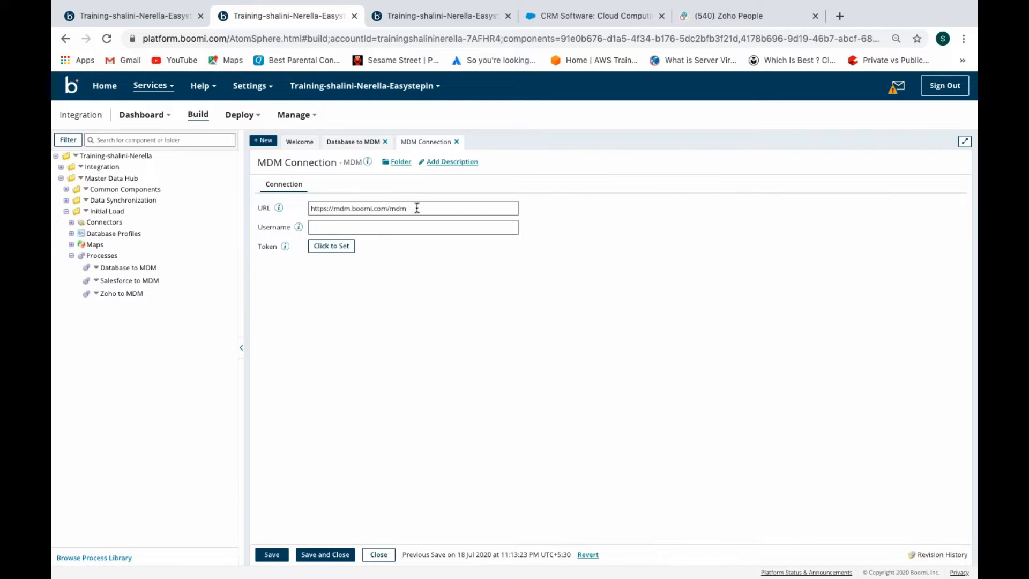
pyautogui.moveTo(417, 208); pyautogui.dragTo(296, 207)
pyautogui.click(321, 226)
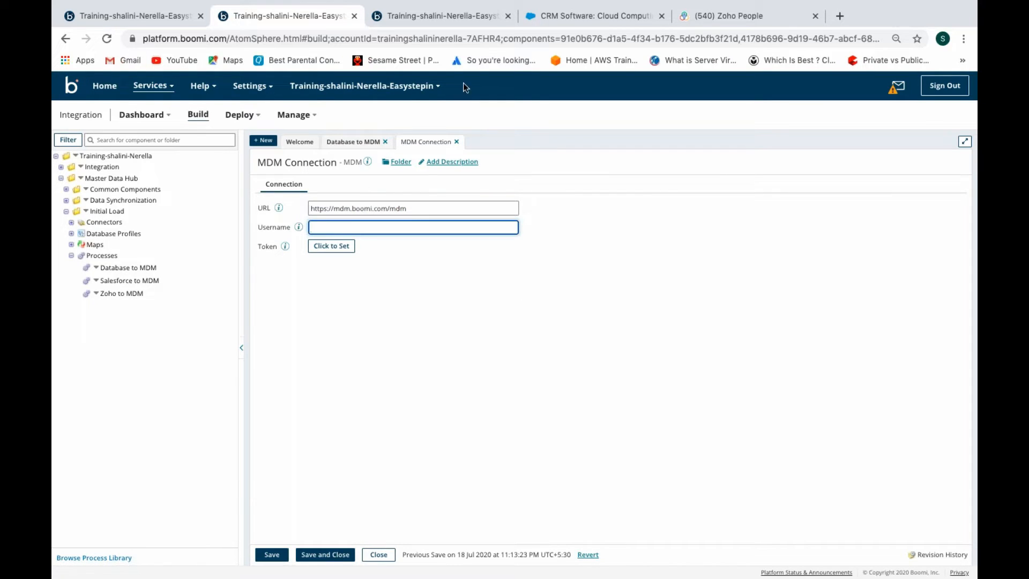
pyautogui.click(478, 21)
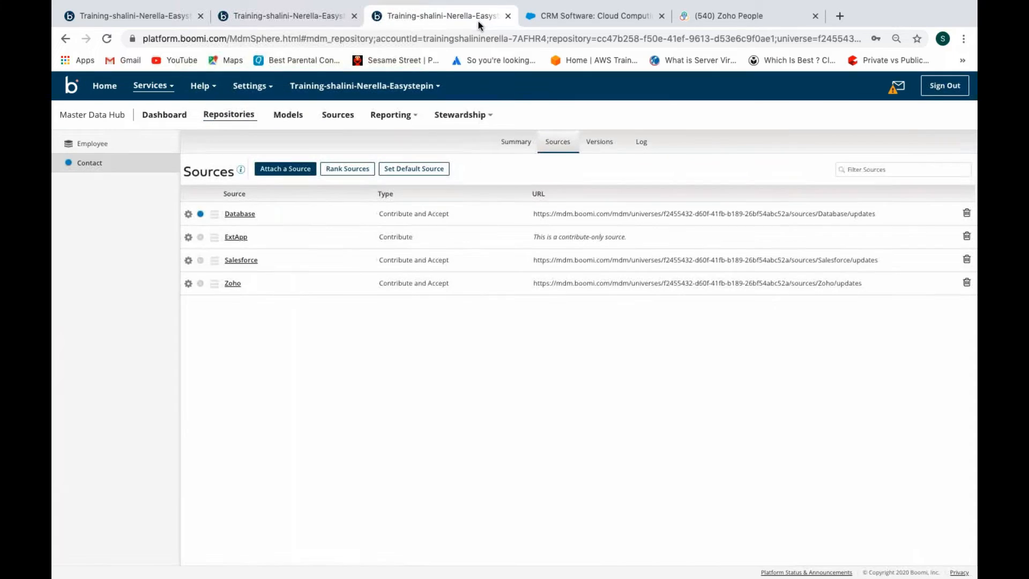
pyautogui.click(92, 144)
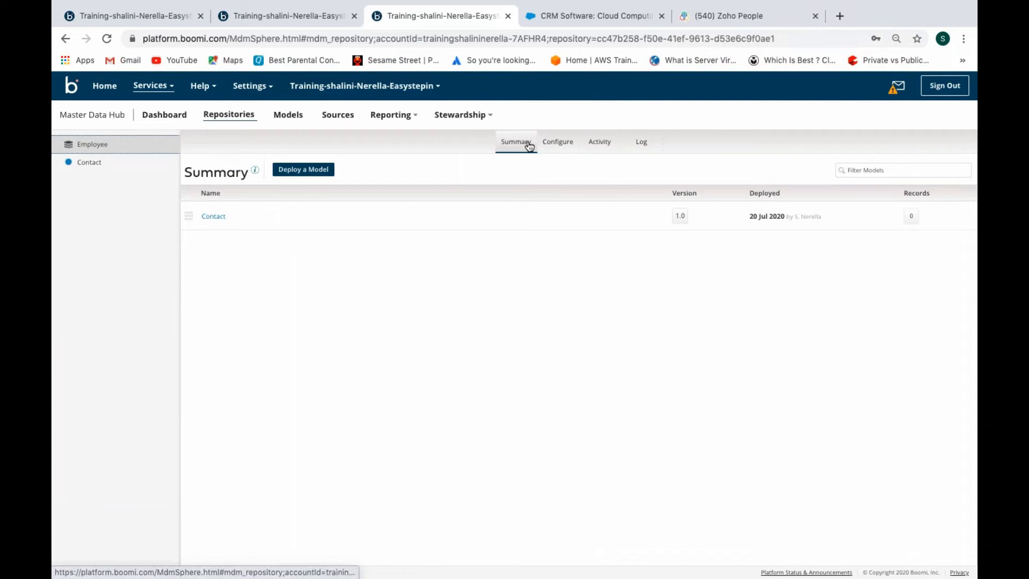
pyautogui.click(558, 146)
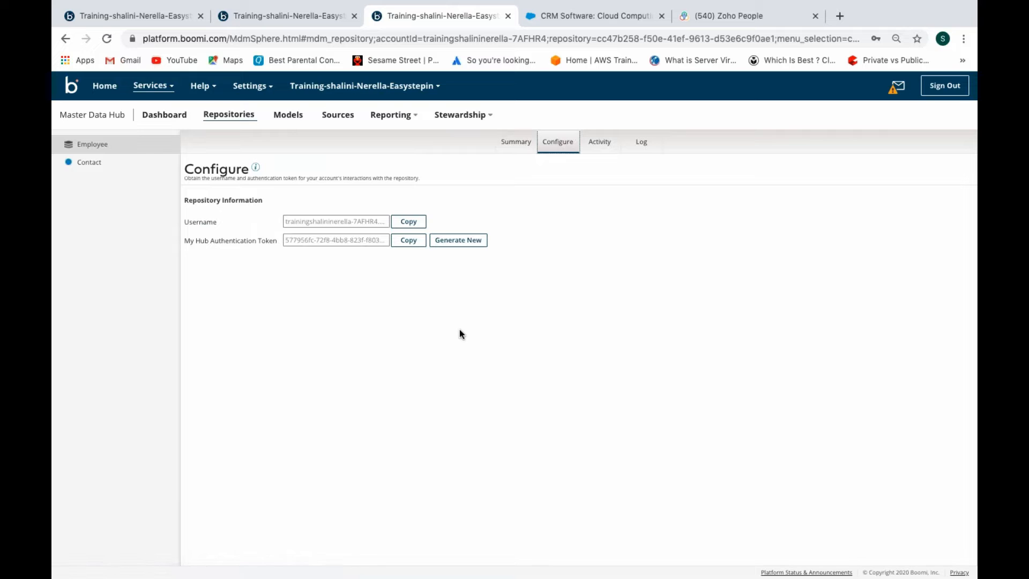
pyautogui.click(403, 221)
pyautogui.click(322, 24)
pyautogui.press('super+v')
# - Copy the repository's Hub Authentication Token into the MDM Connection's Token field, apply it, and save and close the connection
pyautogui.click(479, 21)
pyautogui.click(408, 241)
pyautogui.click(305, 25)
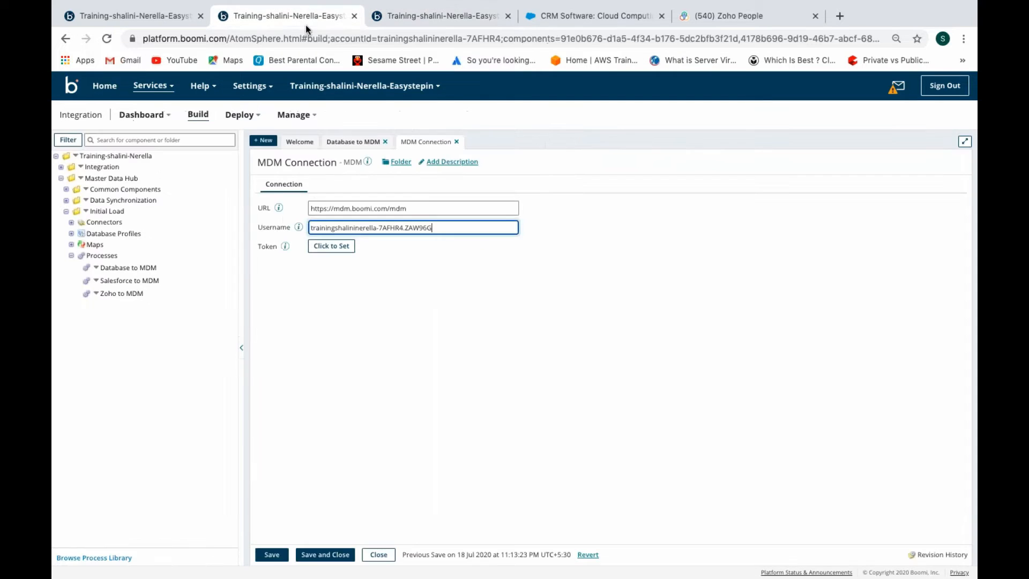
pyautogui.click(327, 249)
pyautogui.hotkey('ctrl', 'v')
pyautogui.click(396, 306)
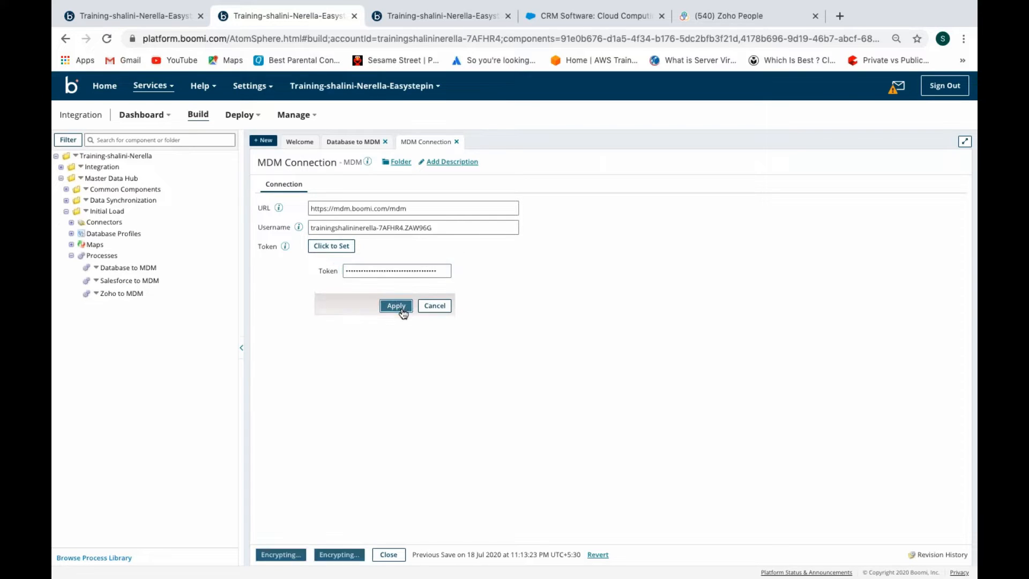
pyautogui.click(325, 554)
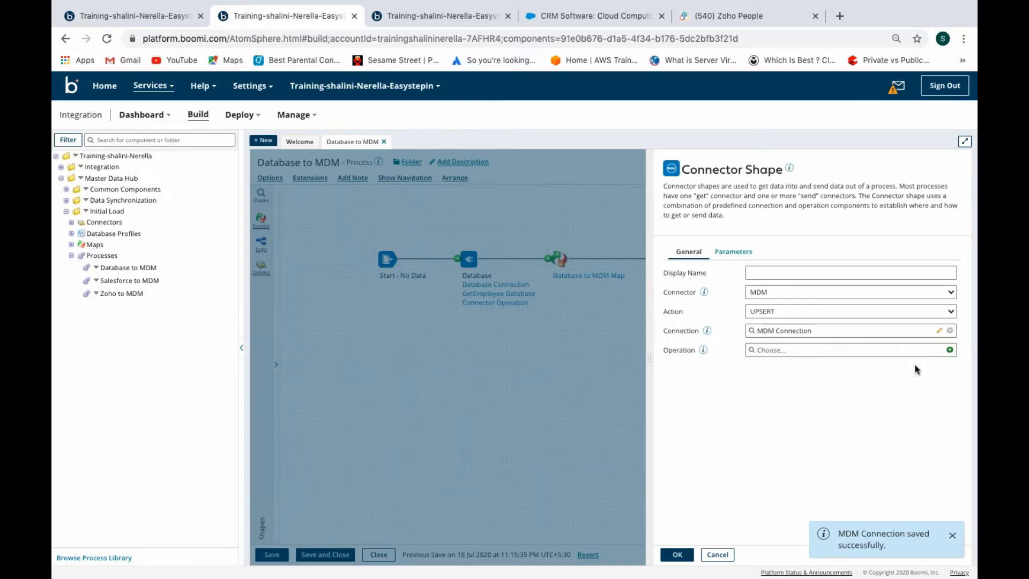
# - Create a new operation for the MDM connector and name it "Database MDM Connector Operation"
pyautogui.click(950, 349)
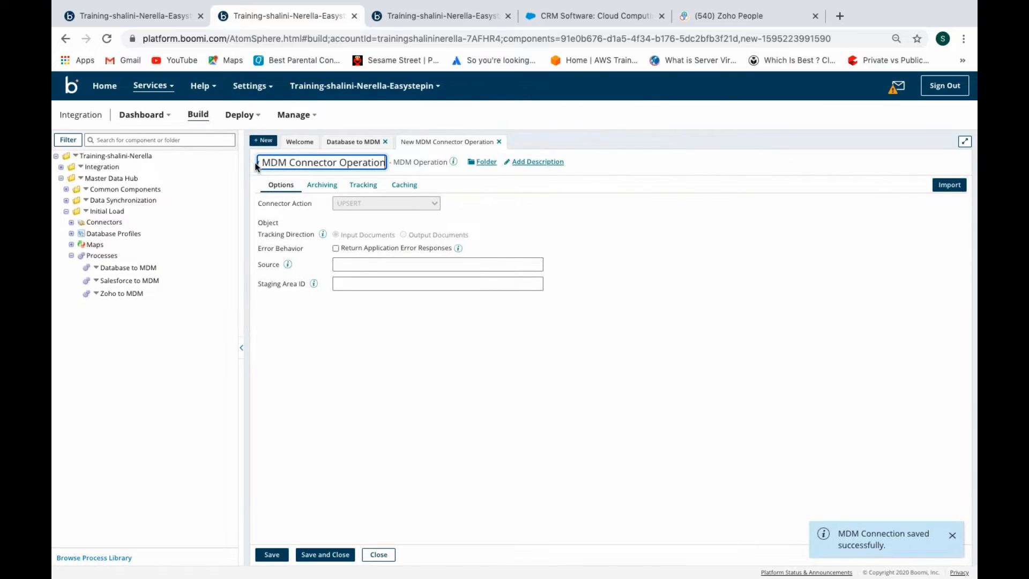
pyautogui.hscroll(-3, 257, 163)
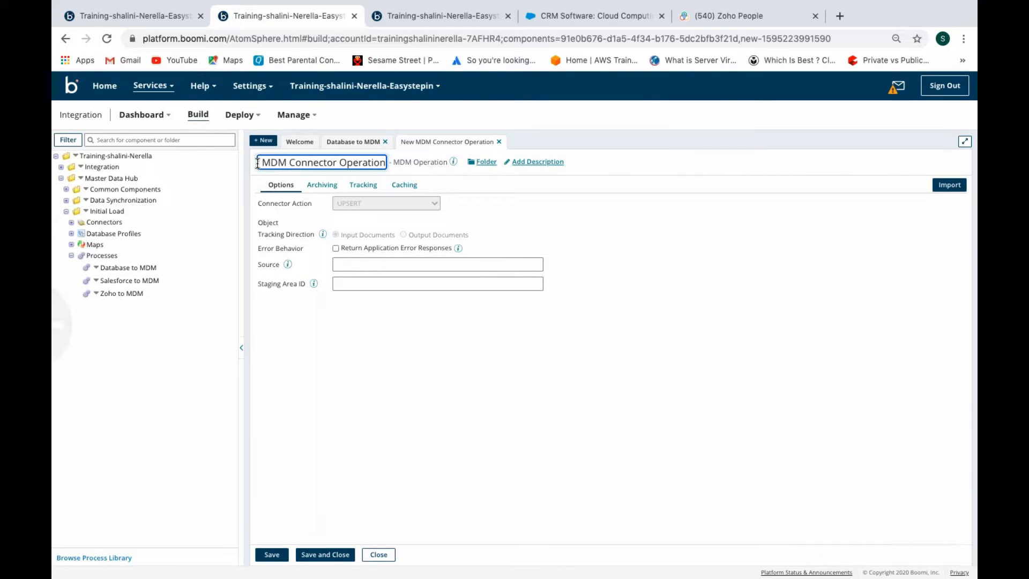
pyautogui.press('Delete')
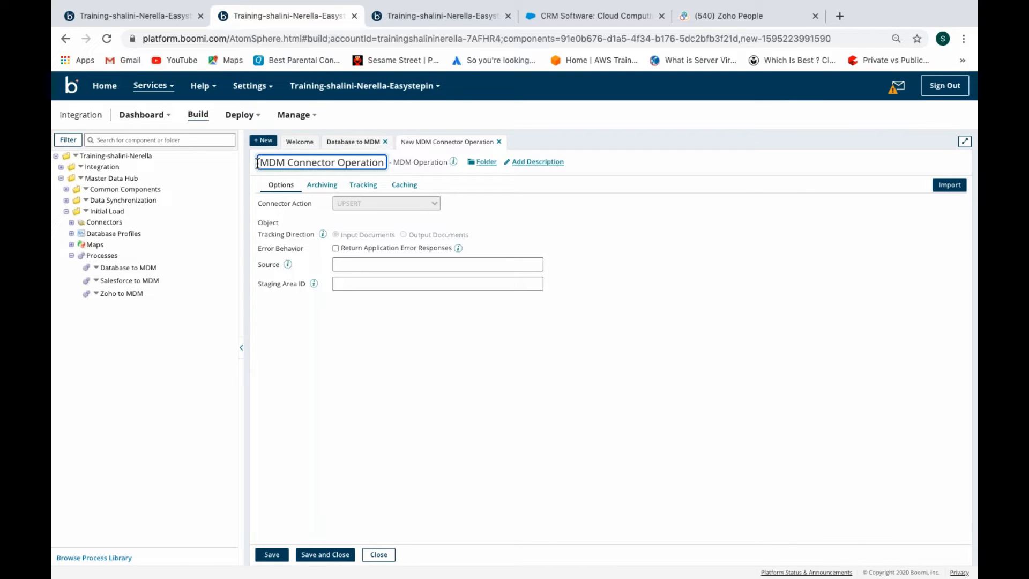
pyautogui.write('Database')
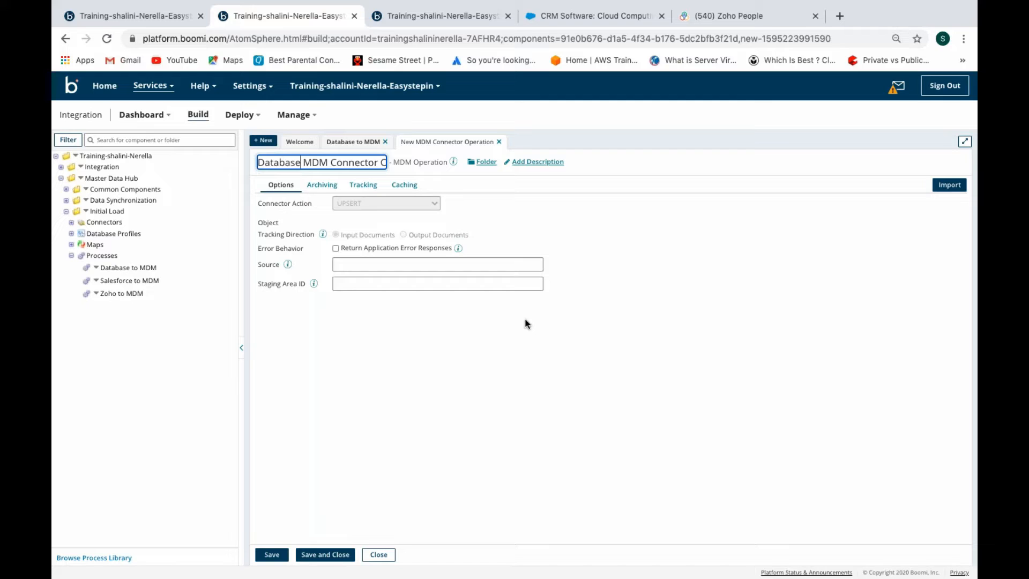
# - Start an import for the MDM operation using MDM Connection and the source "Database"
pyautogui.click(949, 184)
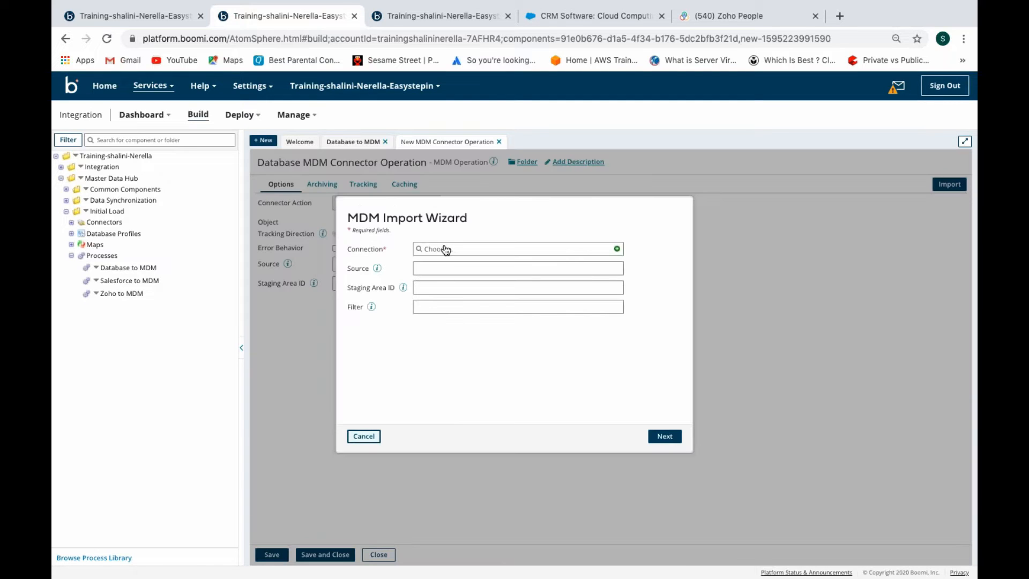
pyautogui.click(444, 249)
pyautogui.click(442, 295)
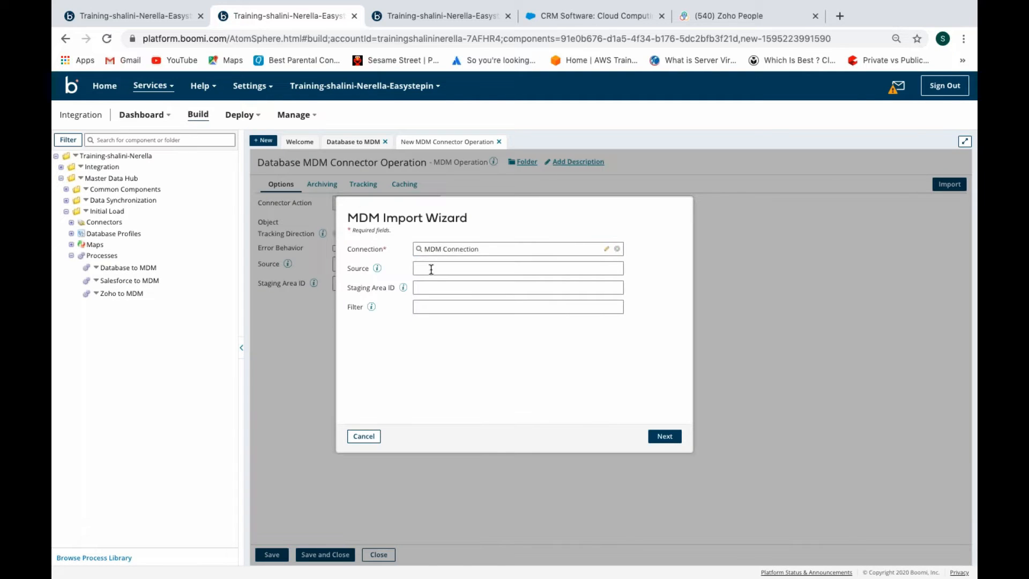
pyautogui.click(431, 269)
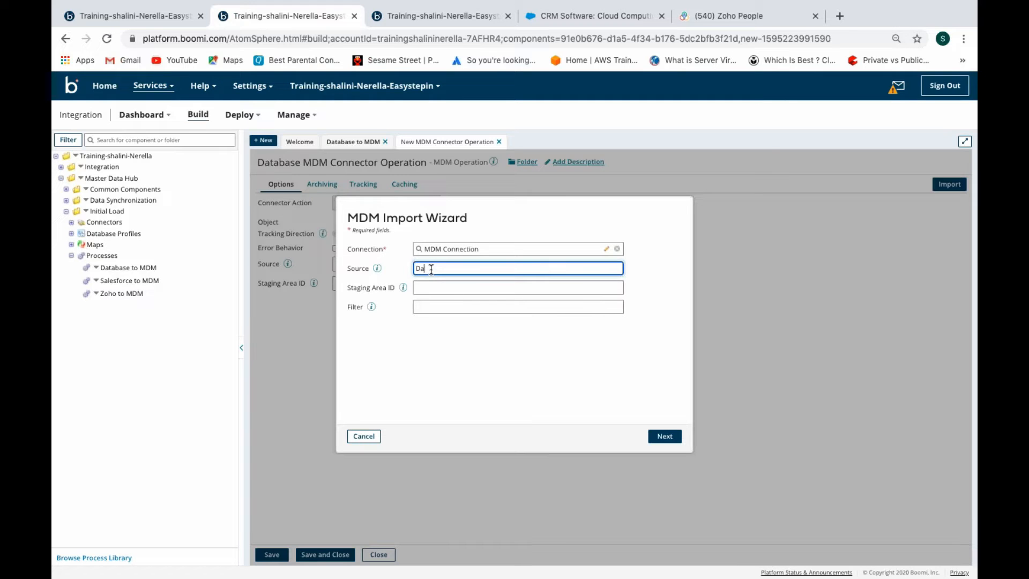
pyautogui.click(511, 354)
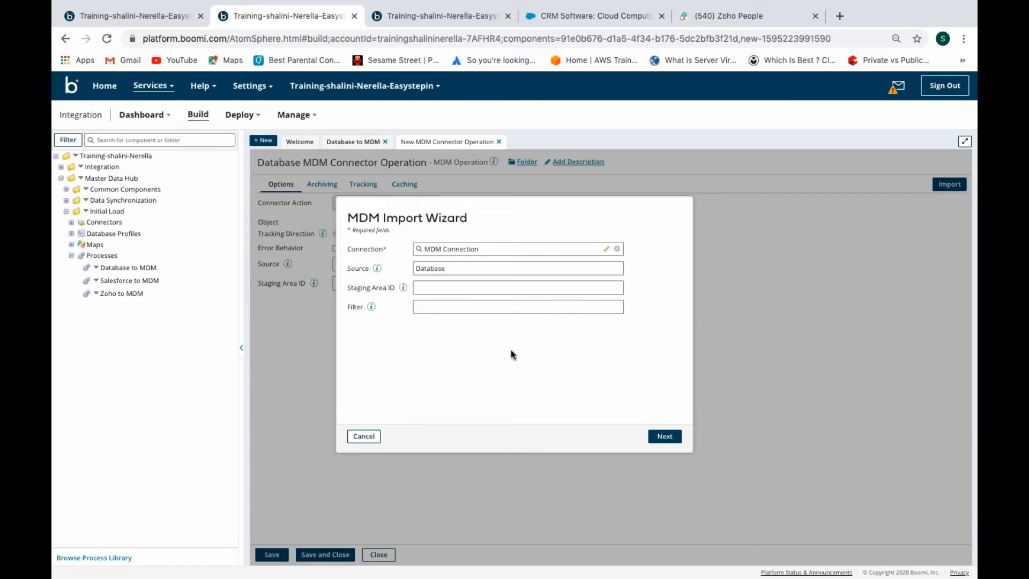
pyautogui.click(665, 437)
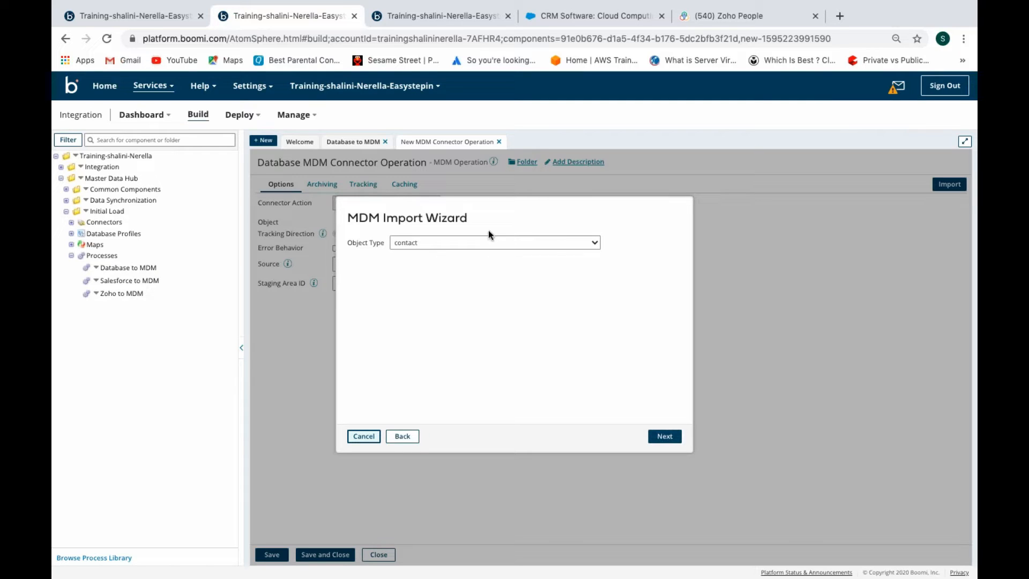
# - Choose the contact object type and finish importing it into the MDM operation
pyautogui.click(486, 244)
pyautogui.click(410, 316)
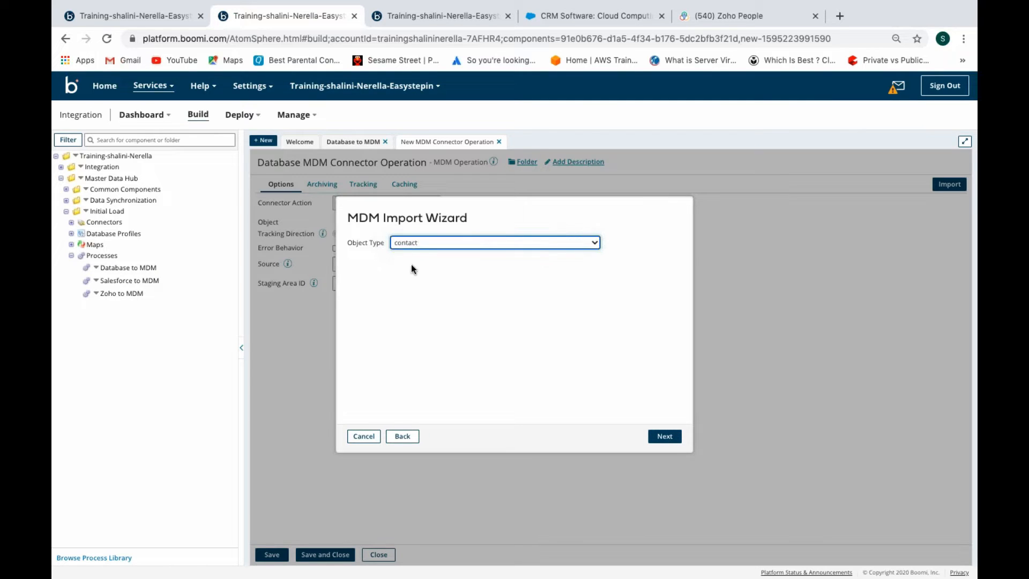
pyautogui.click(678, 442)
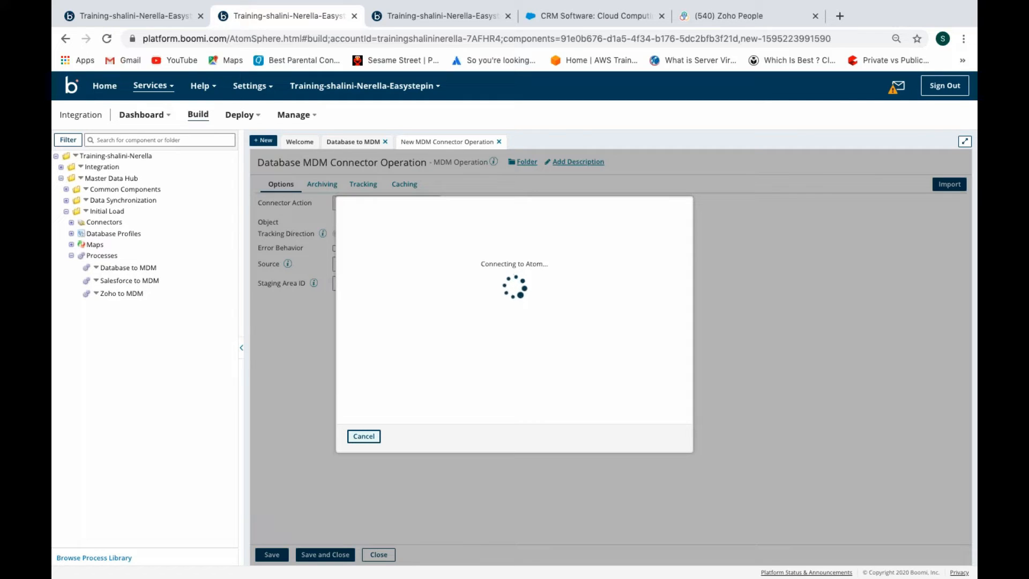
pyautogui.click(664, 436)
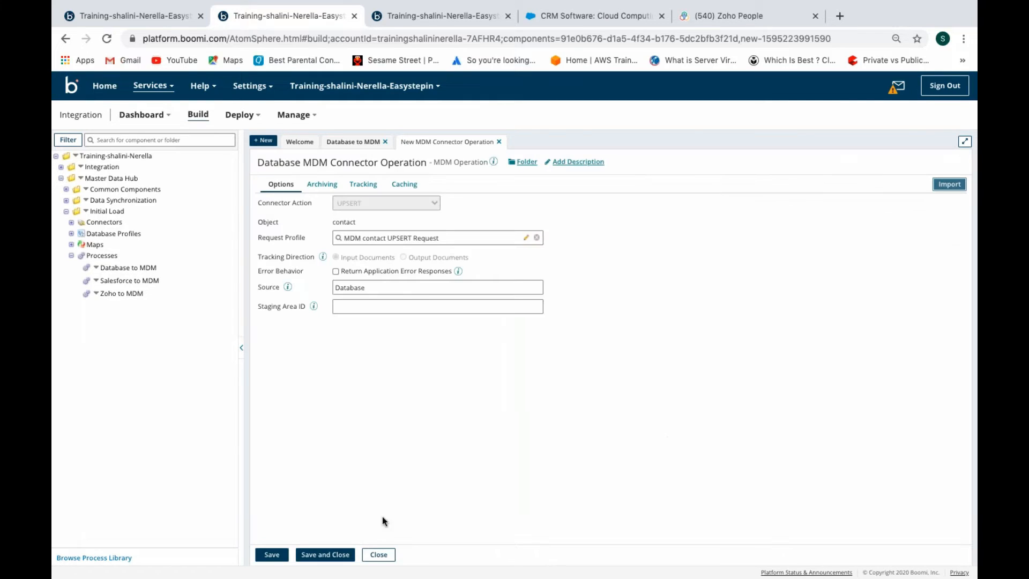
# - Save and close the MDM operation with its Database source, and apply the MDM connector shape's configuration
pyautogui.moveTo(367, 290); pyautogui.dragTo(318, 288)
pyautogui.click(383, 414)
pyautogui.click(336, 555)
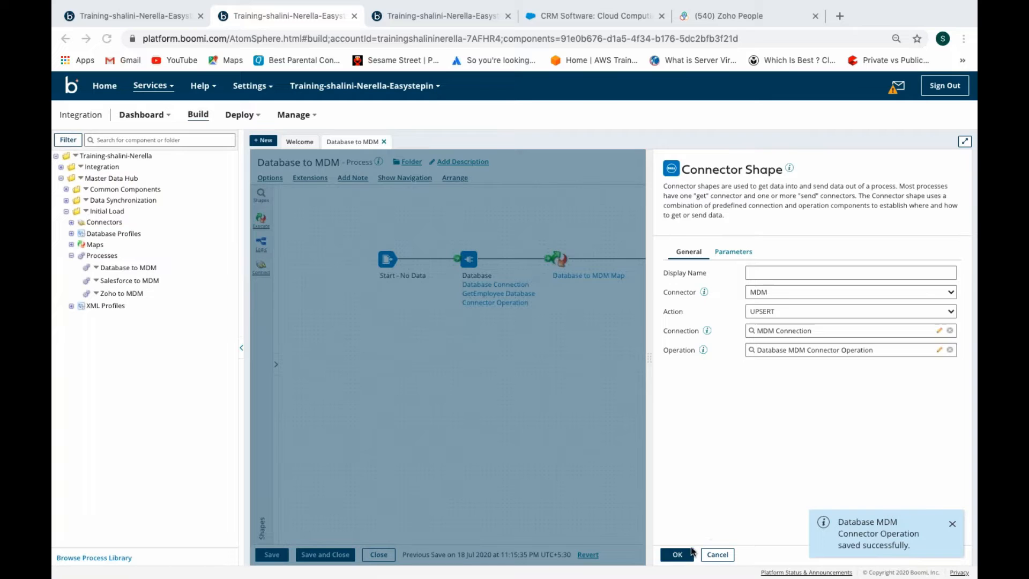
pyautogui.click(679, 554)
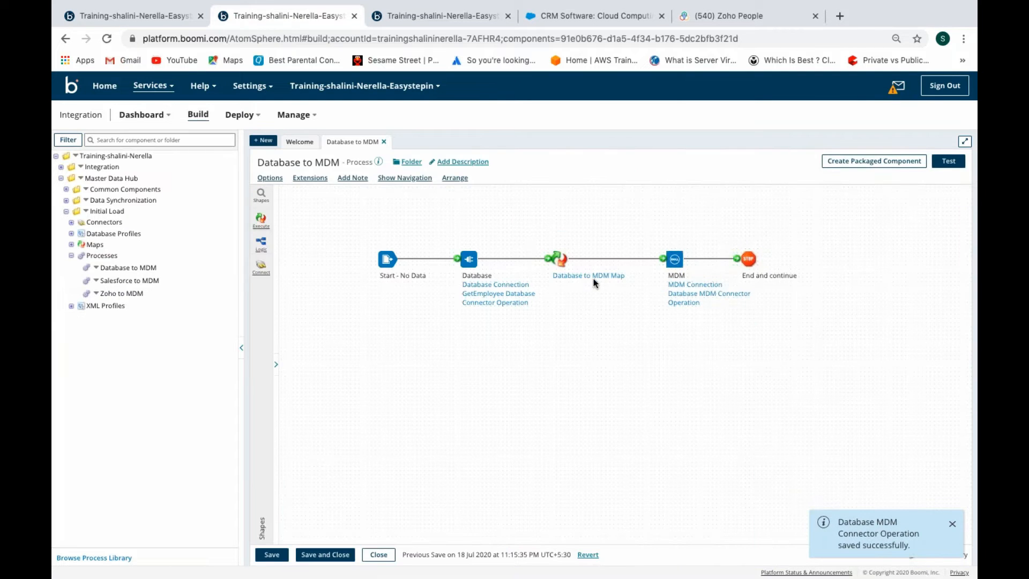
# - Open the Database to MDM Map and choose GetEmployee Database Profile as its source profile
pyautogui.click(590, 276)
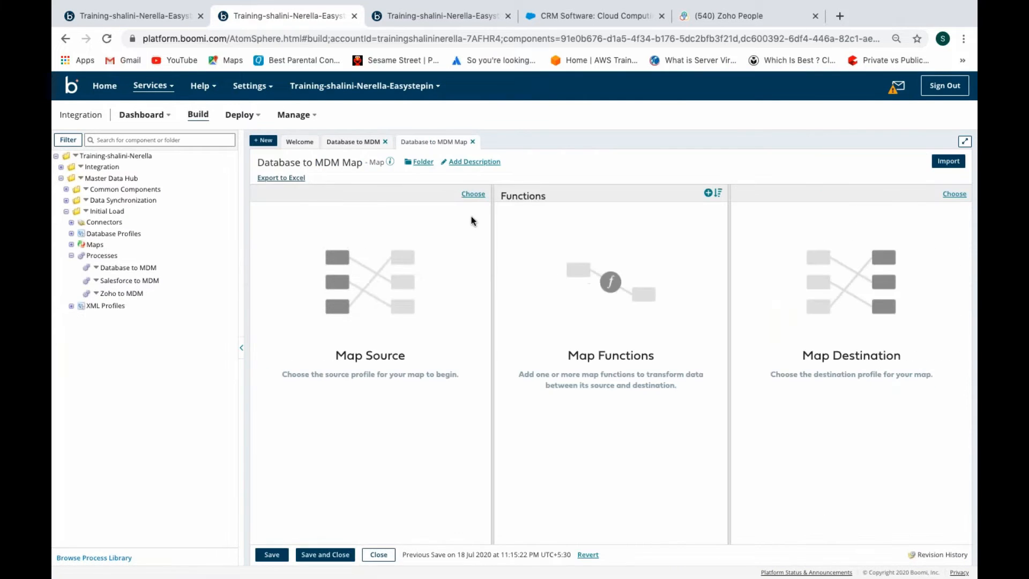
pyautogui.click(473, 194)
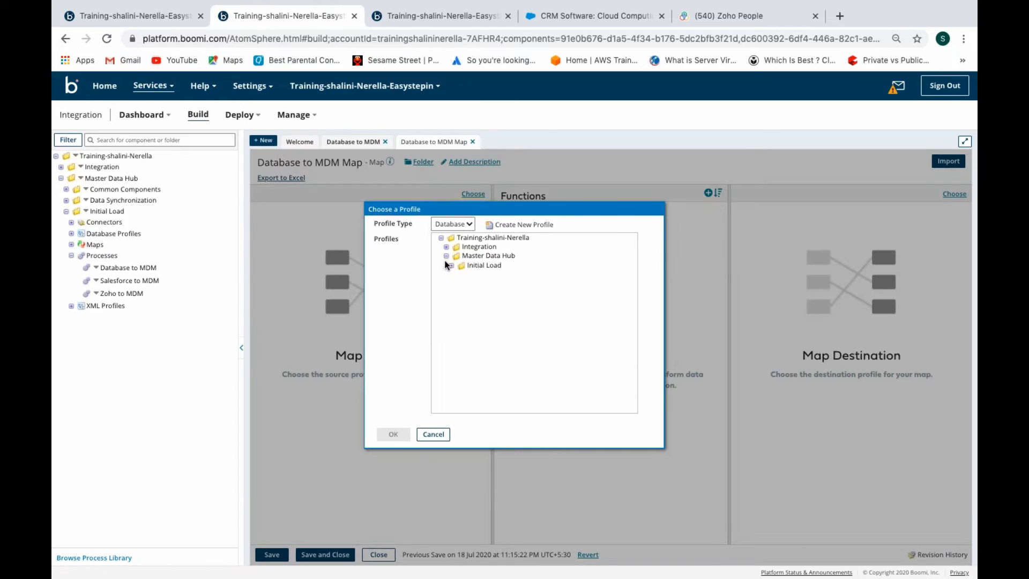
pyautogui.click(449, 266)
pyautogui.click(490, 276)
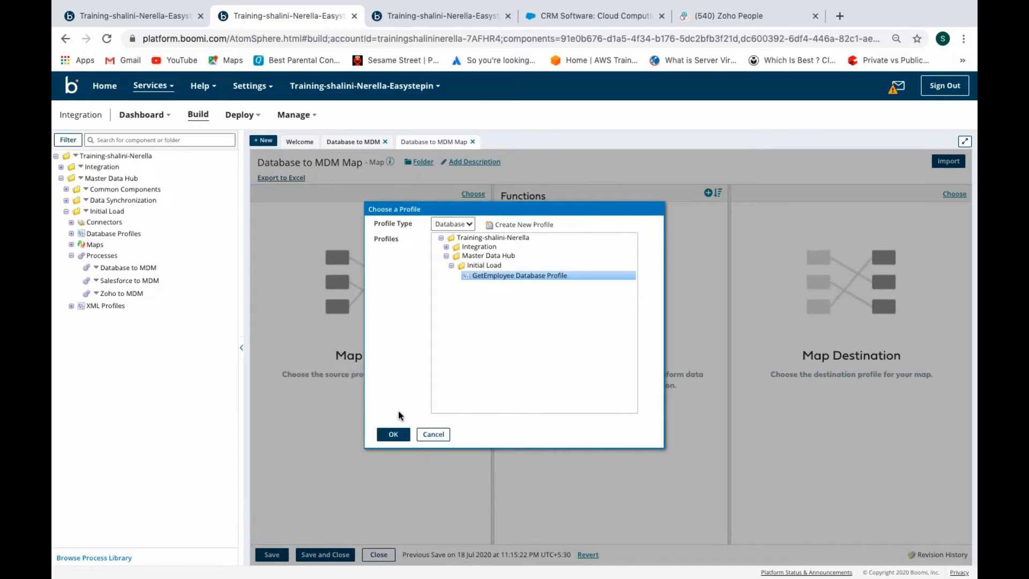
pyautogui.rightClick(386, 428)
pyautogui.click(394, 433)
pyautogui.click(405, 430)
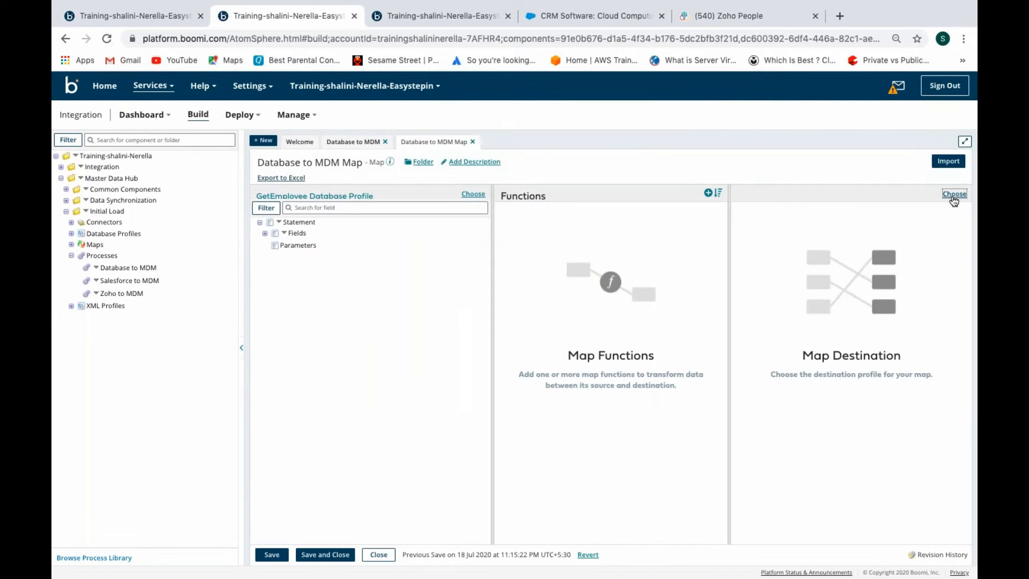
# - Choose the XML profile MDM contact UPSERT Request as the map's destination profile
pyautogui.click(953, 197)
pyautogui.click(453, 222)
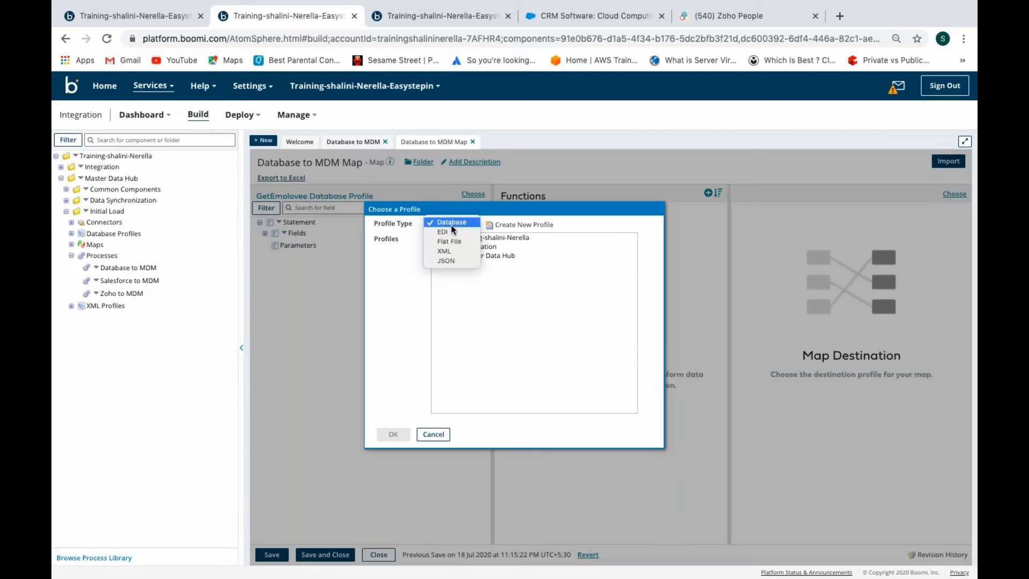
pyautogui.click(448, 251)
pyautogui.click(446, 256)
pyautogui.click(451, 274)
pyautogui.click(485, 285)
pyautogui.click(392, 435)
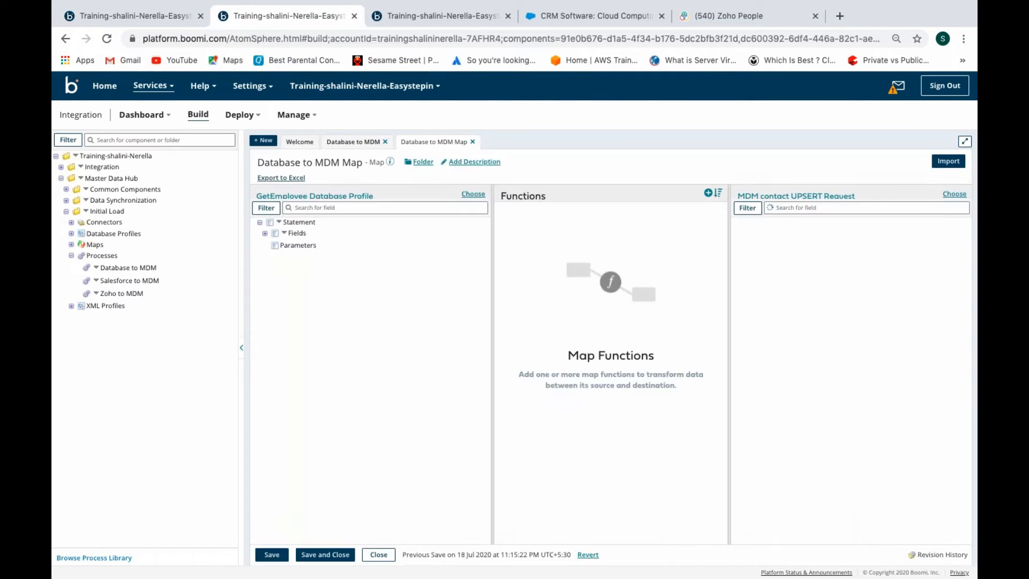
# - Map CONTRACT_TYPE, DEPARTMENT, DOJ and EMAIL_ID to the destination fields contracttype, department, doj and contactemail
pyautogui.click(265, 234)
pyautogui.moveTo(329, 245); pyautogui.dragTo(915, 404)
pyautogui.moveTo(301, 271); pyautogui.dragTo(928, 390)
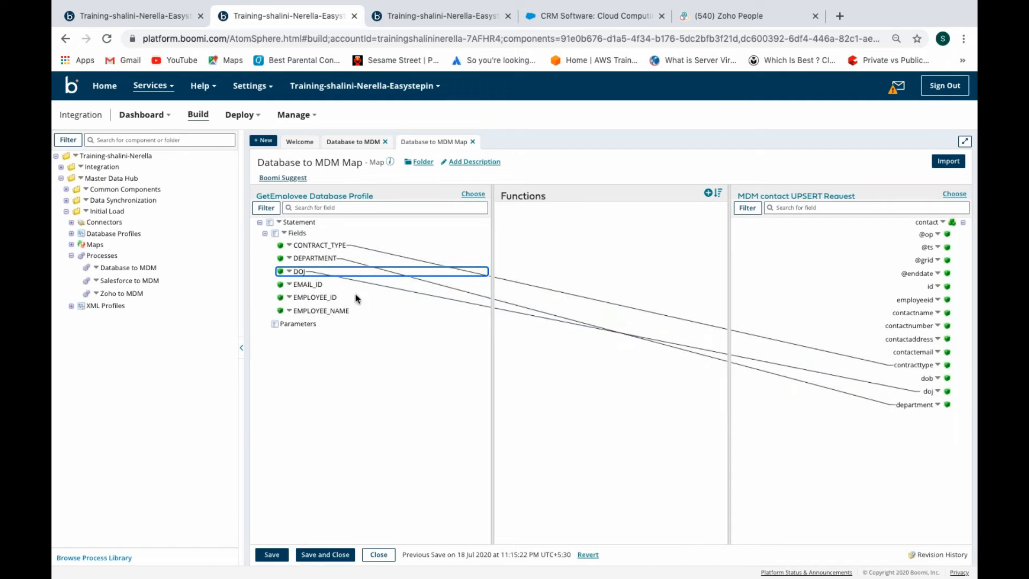
pyautogui.moveTo(317, 284); pyautogui.dragTo(908, 352)
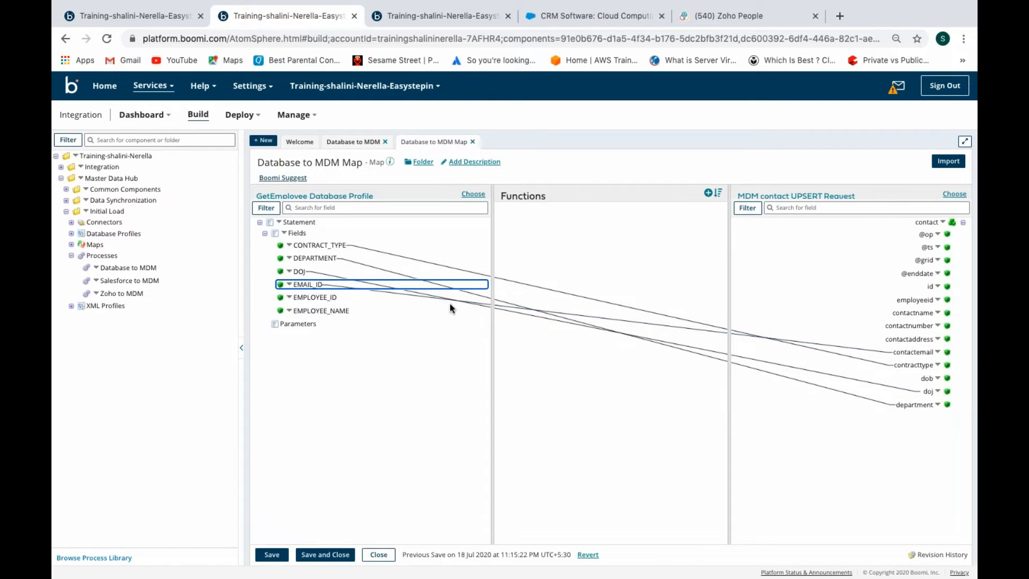
# - Map EMPLOYEE_ID to both employeeid and id, map EMPLOYEE_NAME to contactname, and save and close the map
pyautogui.moveTo(331, 298); pyautogui.dragTo(912, 300)
pyautogui.moveTo(339, 311); pyautogui.dragTo(913, 314)
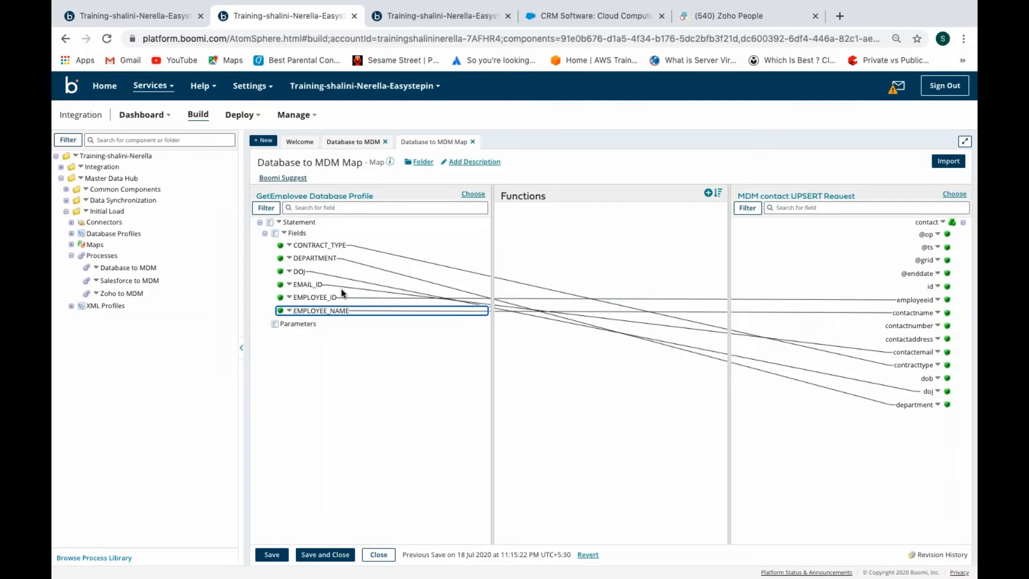
pyautogui.moveTo(333, 298); pyautogui.dragTo(936, 292)
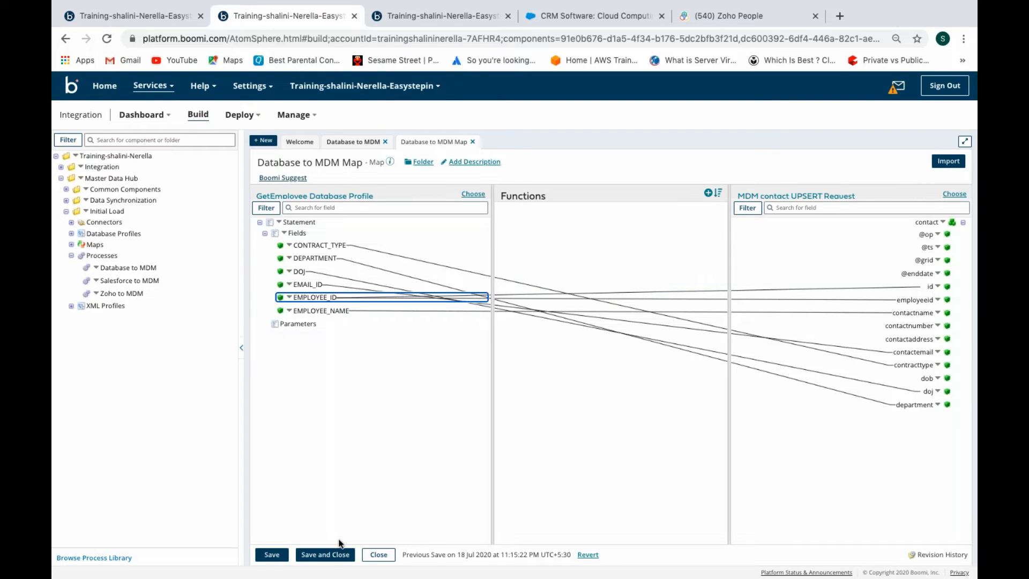
pyautogui.click(325, 555)
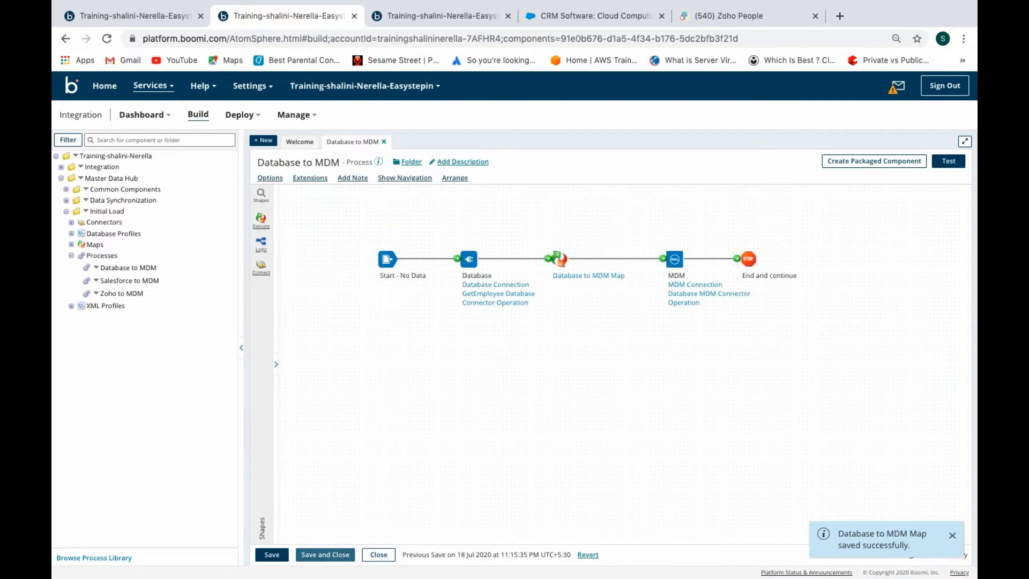
# - Review the employee table's data in MySQL Workbench, and check the Database source's initial load status for the Contact model in Master Data Hub
pyautogui.hotkey('ctrl', 'Left')
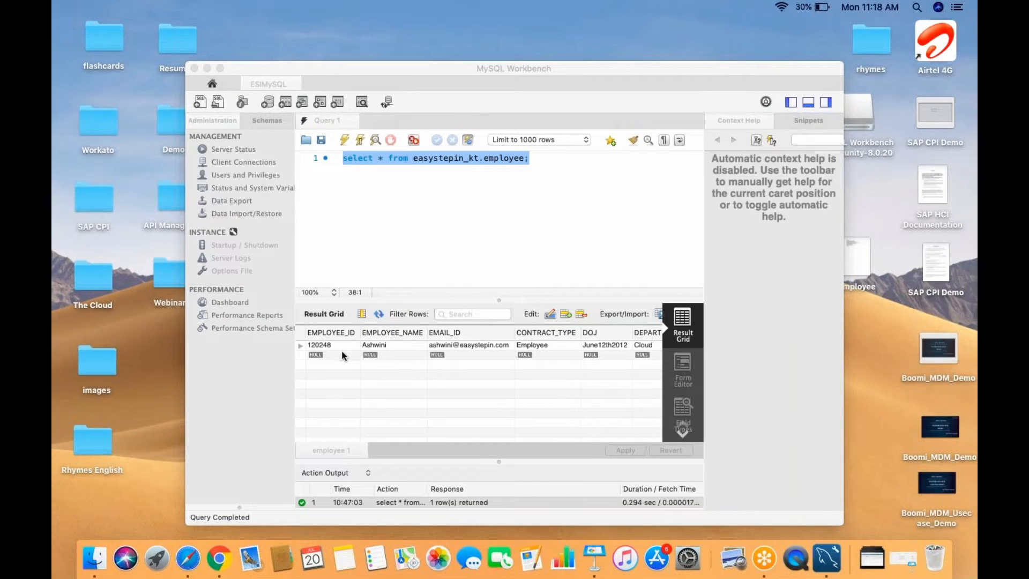
pyautogui.press('super+Tab')
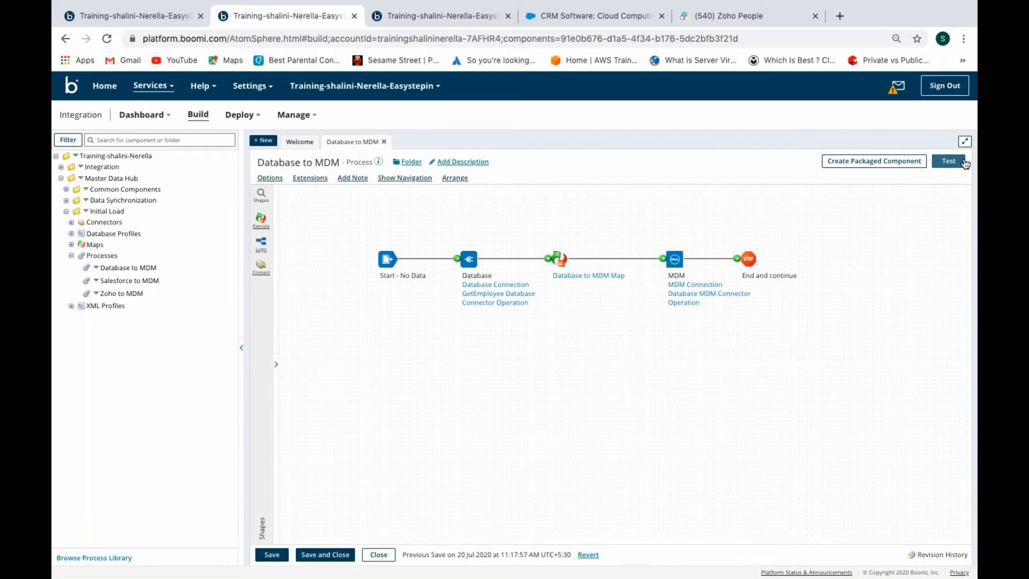
pyautogui.click(478, 22)
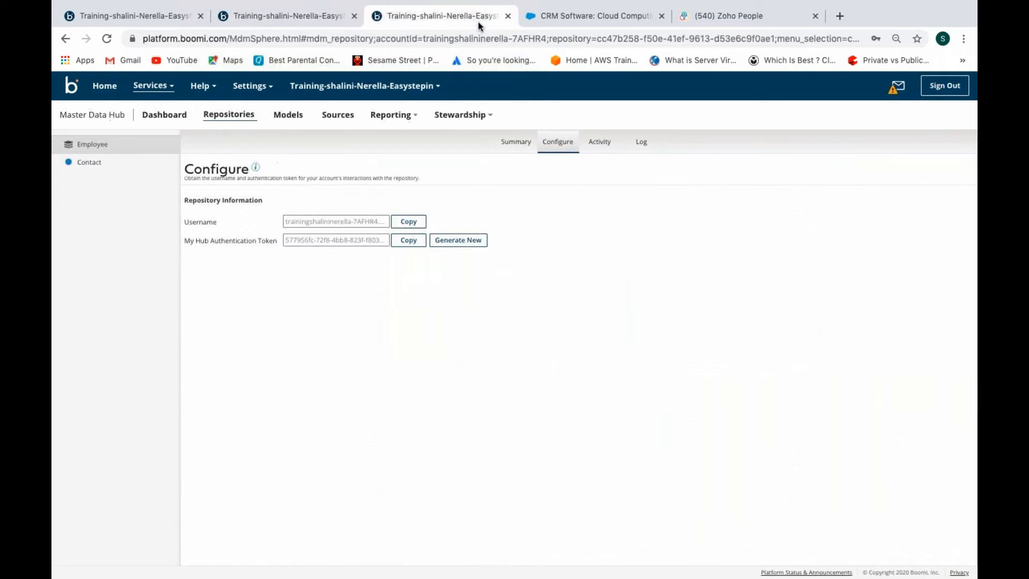
pyautogui.click(90, 164)
pyautogui.click(556, 148)
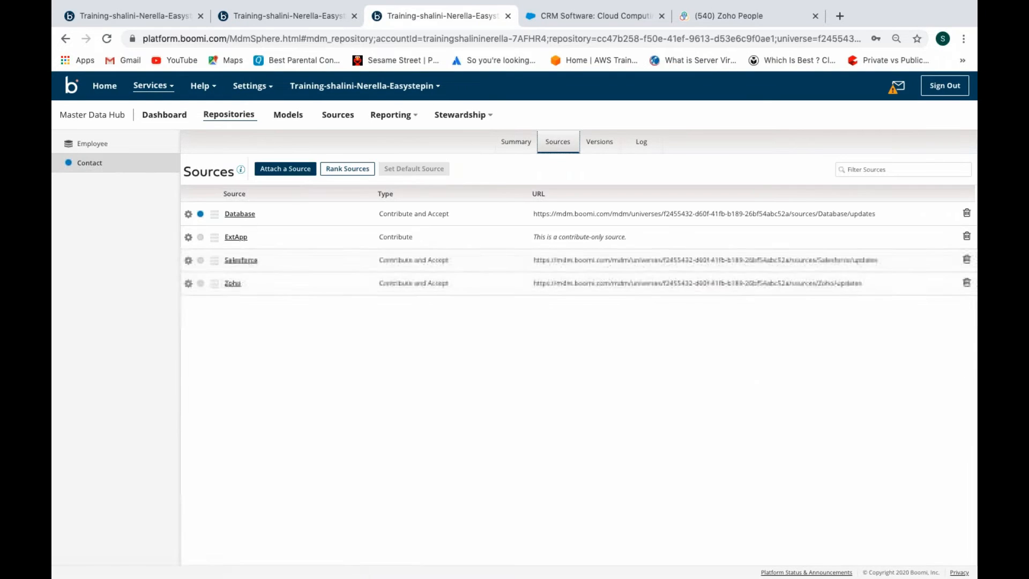
pyautogui.click(201, 215)
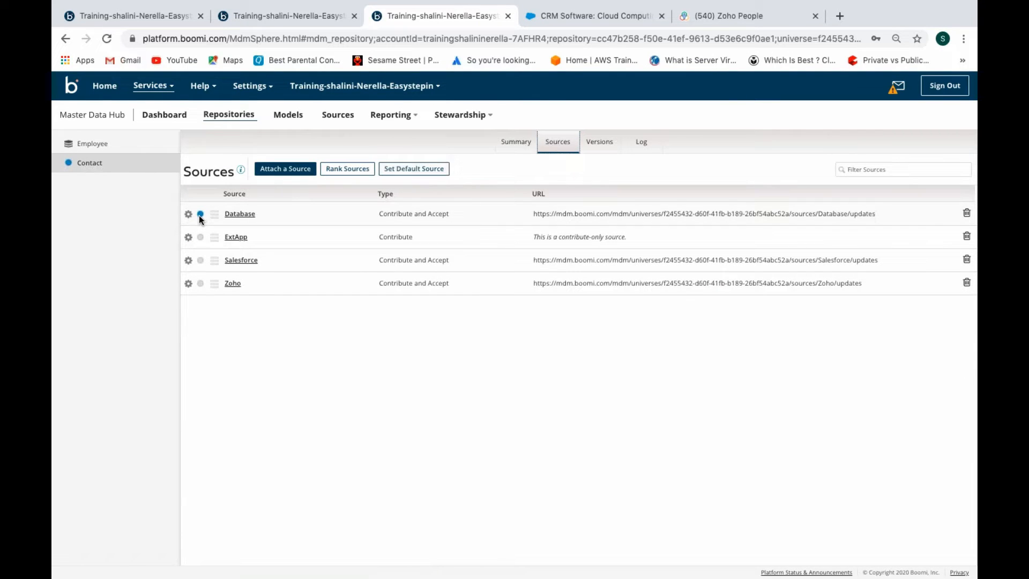
pyautogui.click(188, 214)
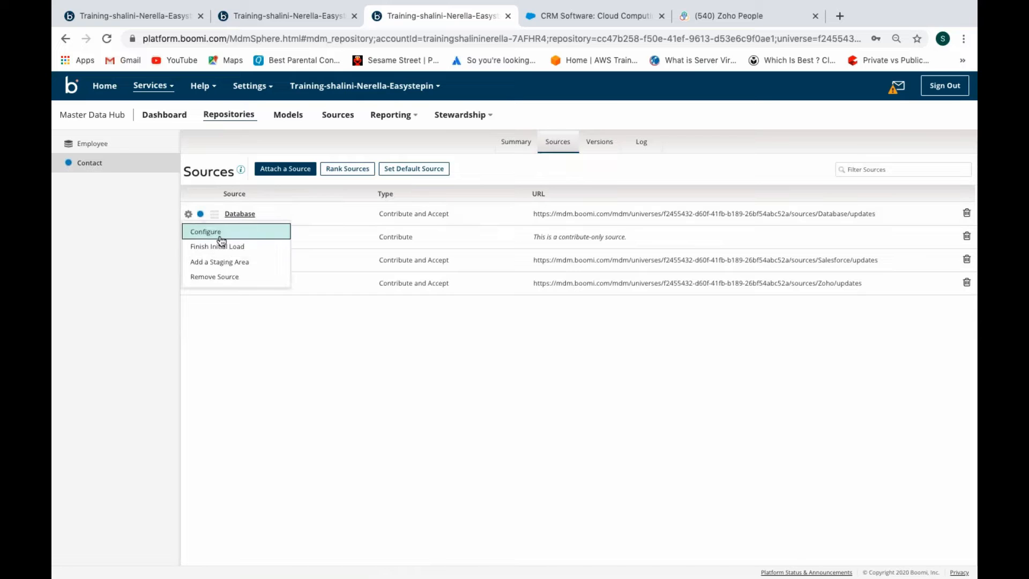
pyautogui.click(134, 214)
# - Run a test of the Database to MDM process on an atom
pyautogui.click(288, 24)
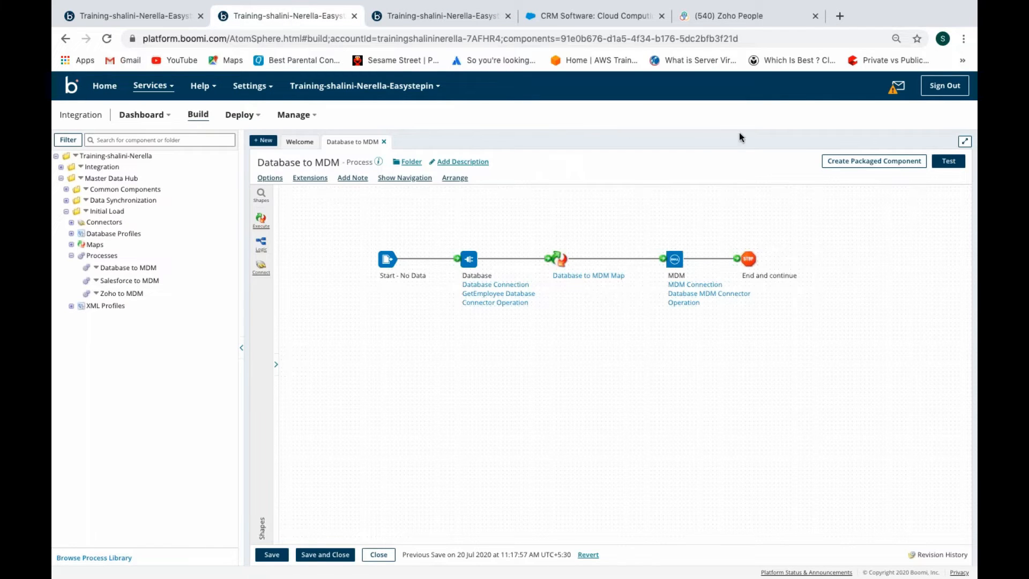
pyautogui.click(949, 161)
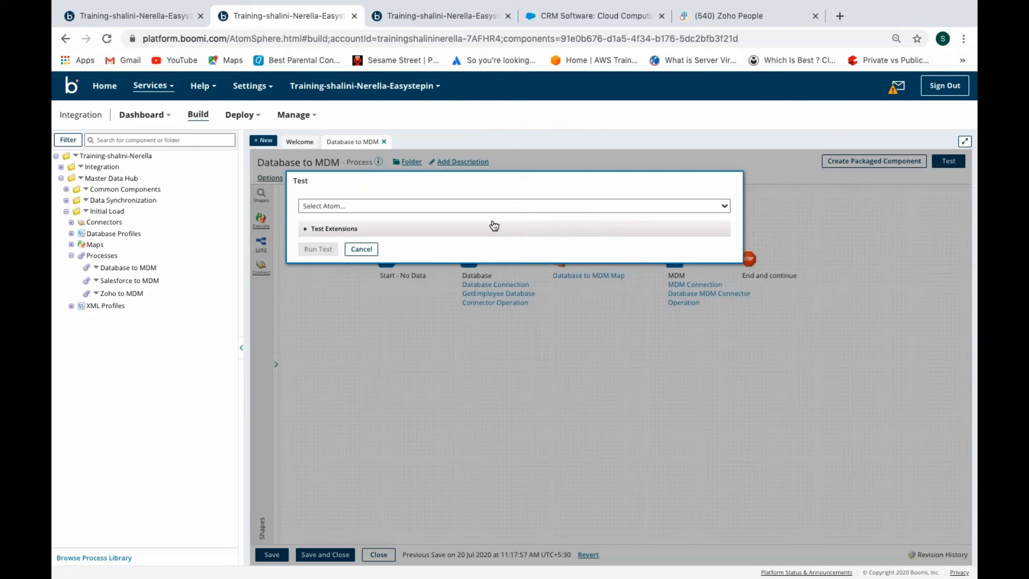
pyautogui.click(487, 206)
pyautogui.click(376, 255)
pyautogui.click(319, 250)
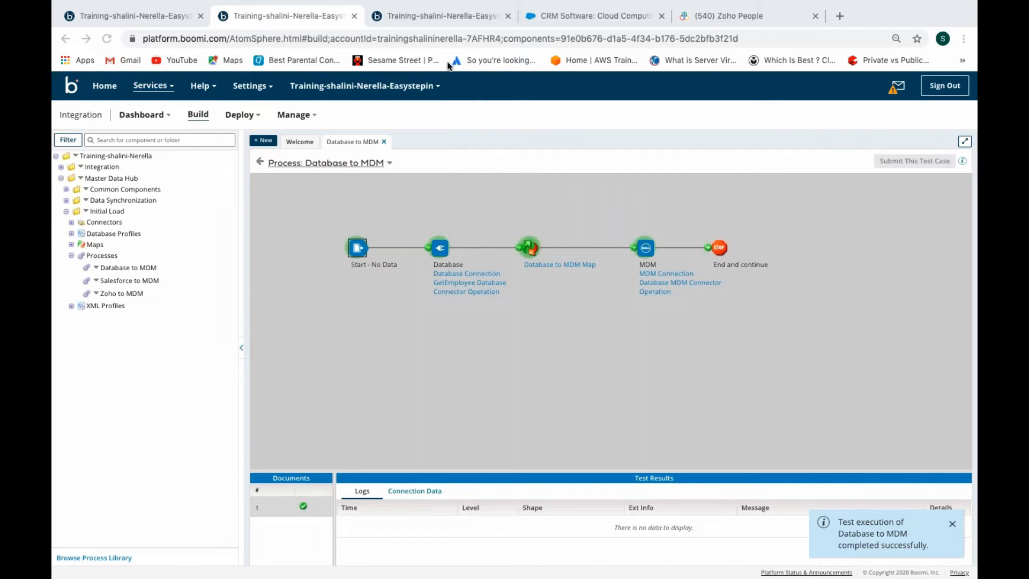
# - Review the Contact golden records in Master Data Hub's stewardship area
pyautogui.click(451, 20)
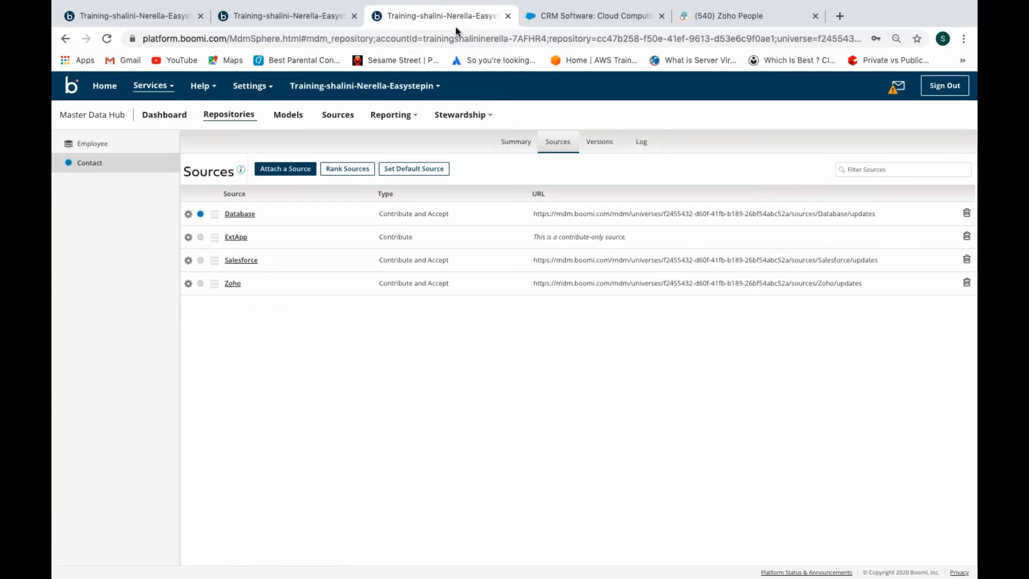
pyautogui.click(460, 115)
pyautogui.click(463, 142)
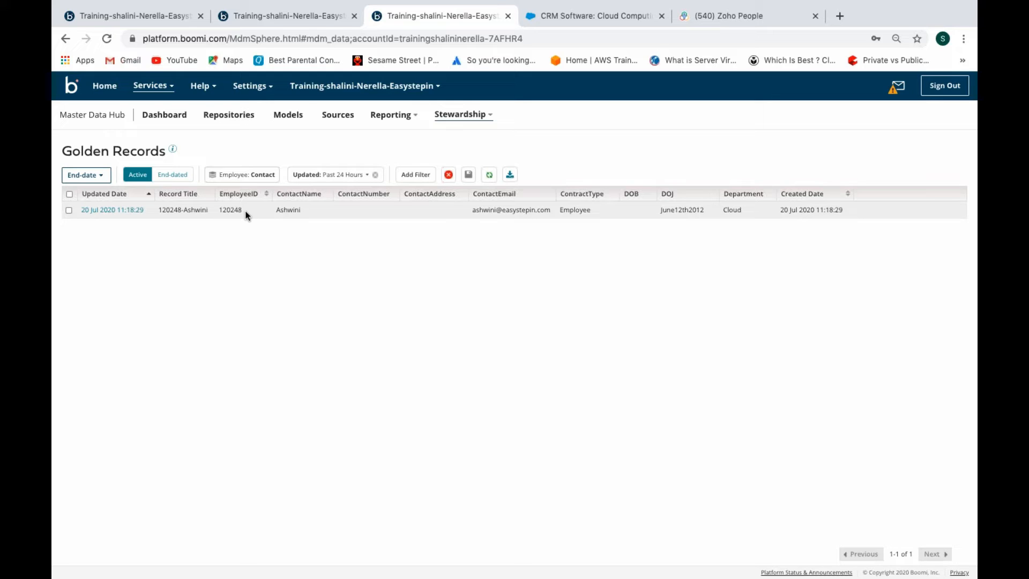
# - In the Contact model's sources, finish the initial load for Database and enable the initial load for Salesforce
pyautogui.click(237, 118)
pyautogui.click(268, 235)
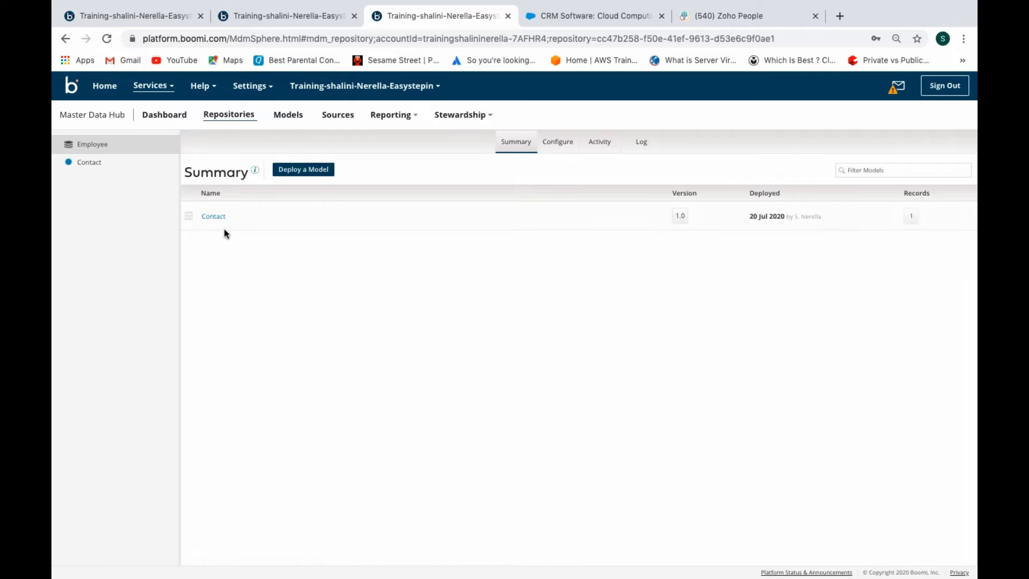
pyautogui.click(215, 217)
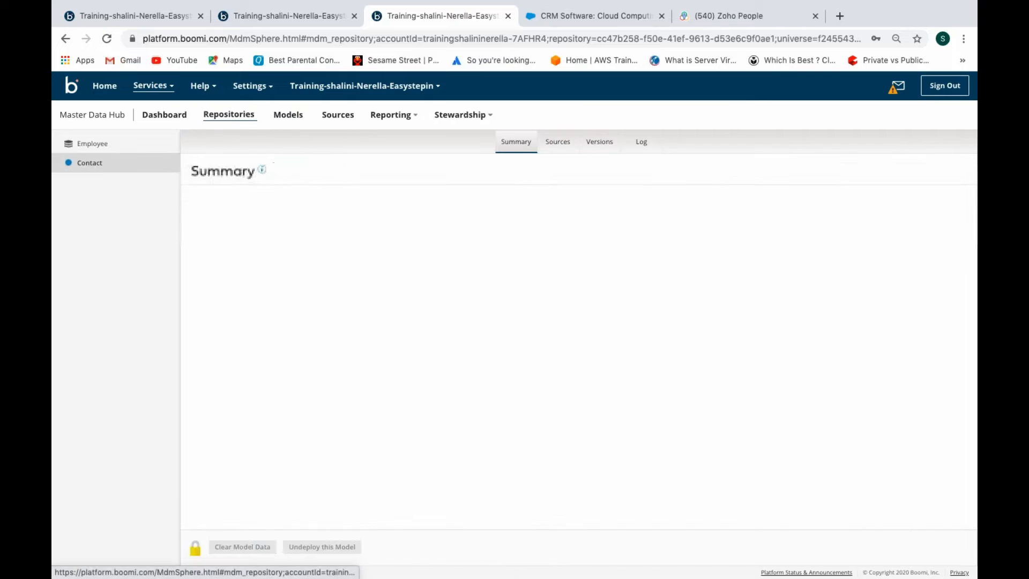
pyautogui.click(562, 150)
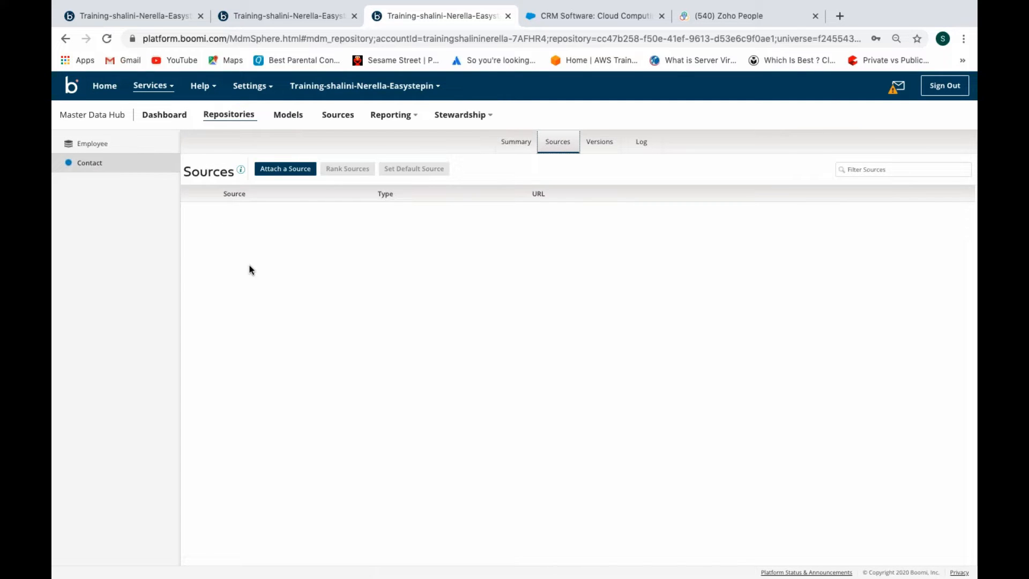
pyautogui.click(188, 214)
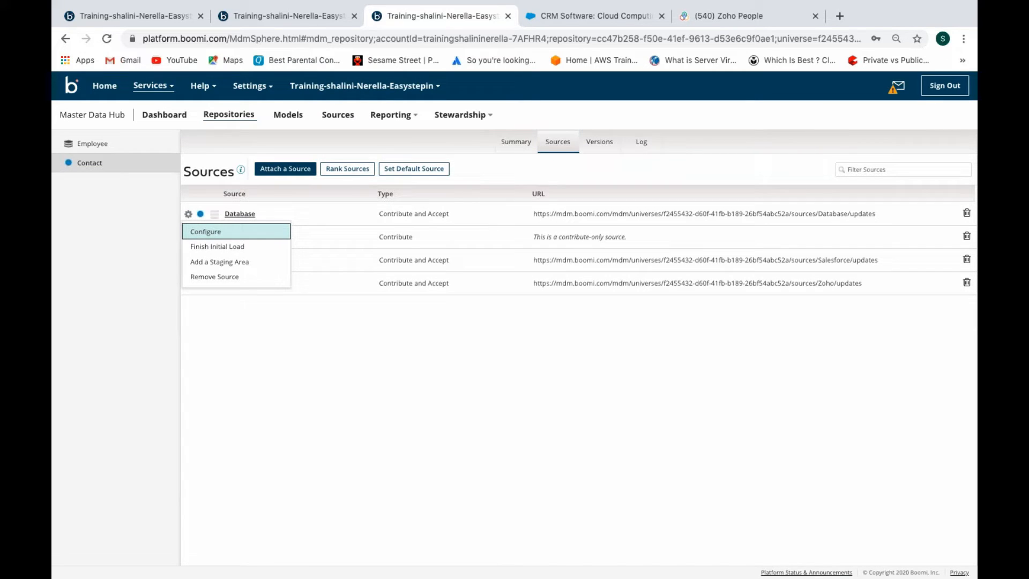
pyautogui.click(196, 247)
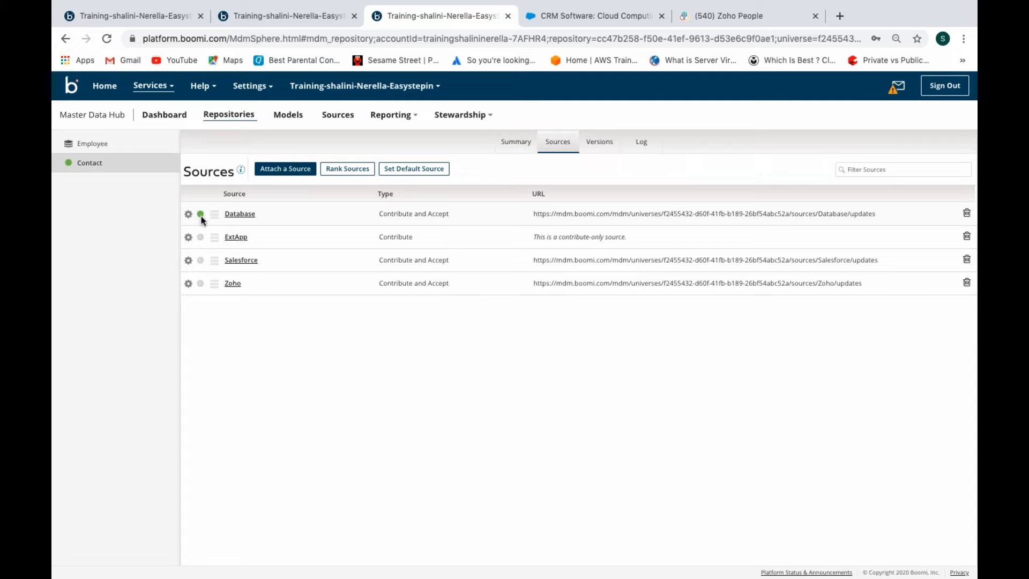
pyautogui.click(188, 260)
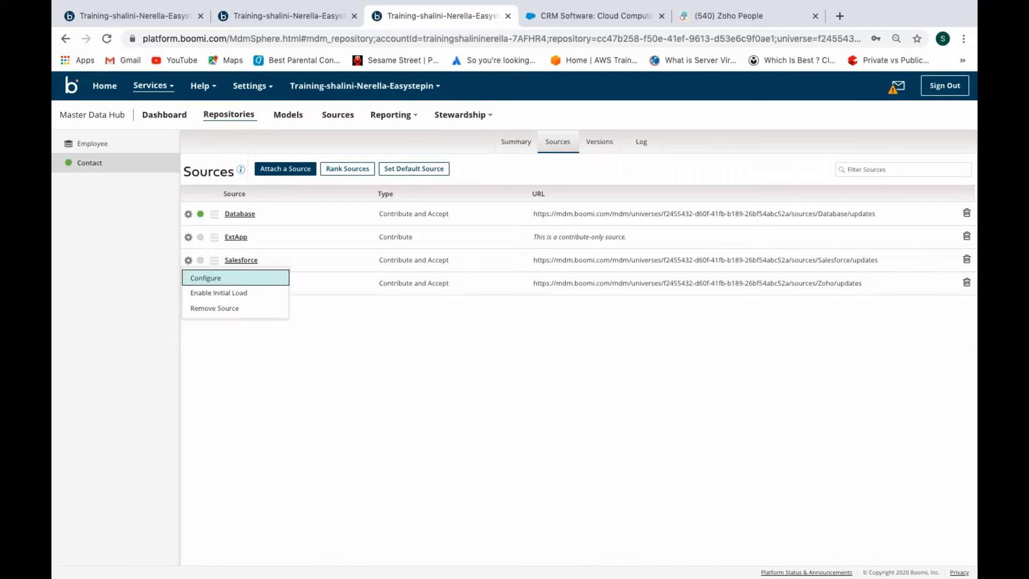
pyautogui.click(214, 293)
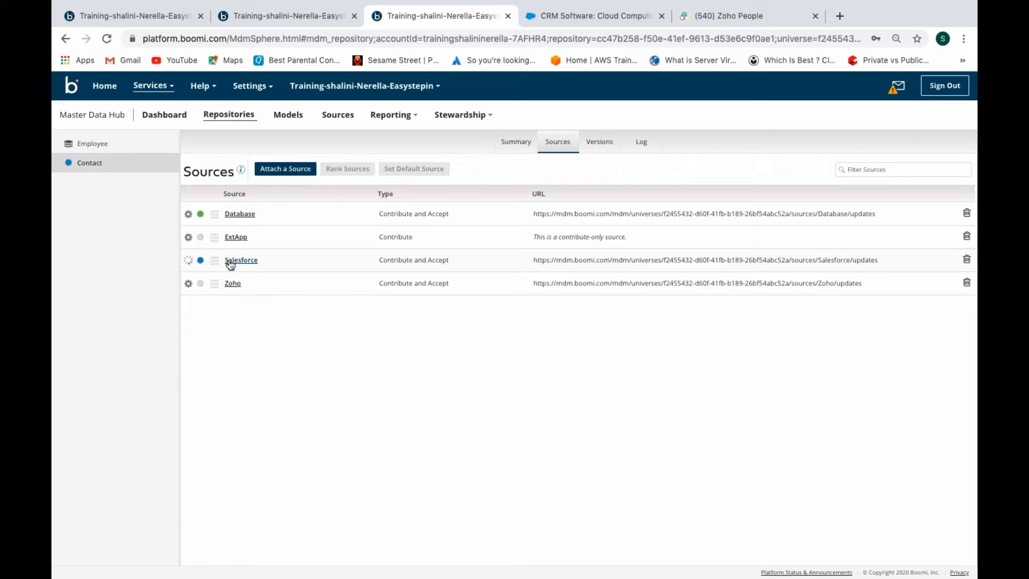
# - Close the Database to MDM process and open the Salesforce to MDM process
pyautogui.click(257, 19)
pyautogui.click(259, 165)
pyautogui.click(383, 141)
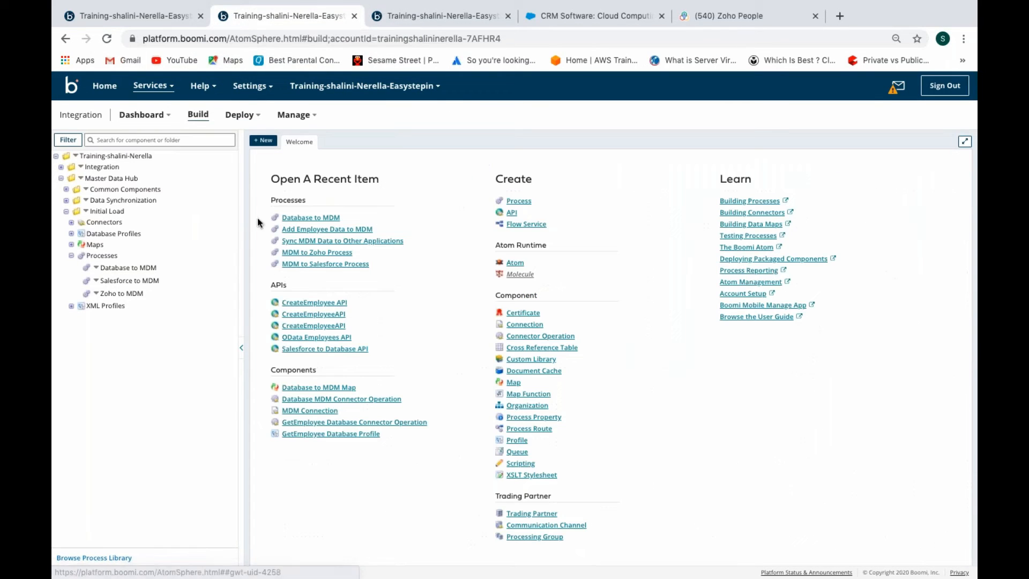
pyautogui.click(119, 281)
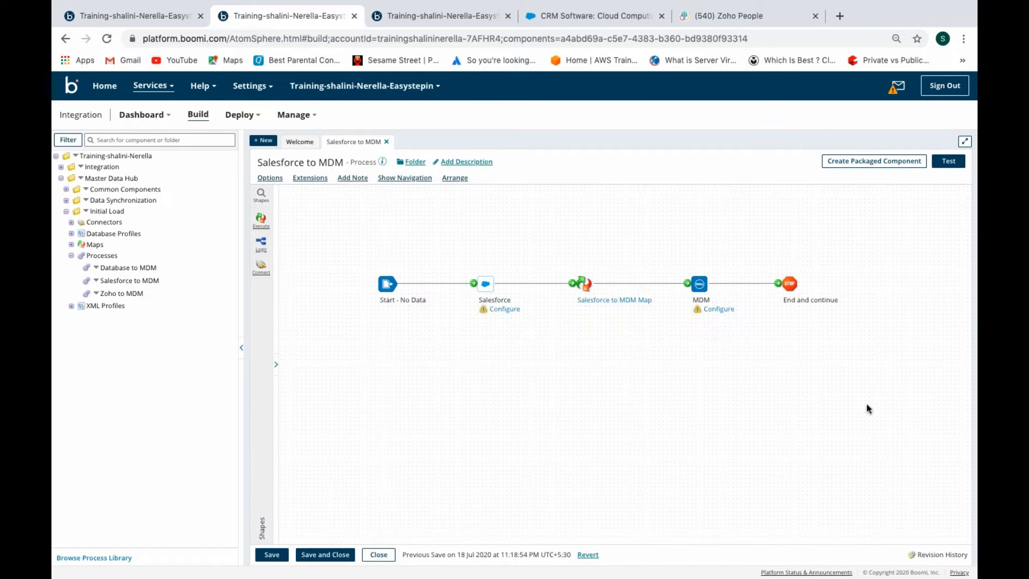
# - Set the Salesforce connector shape's connection to Salesforce Connection
pyautogui.click(485, 283)
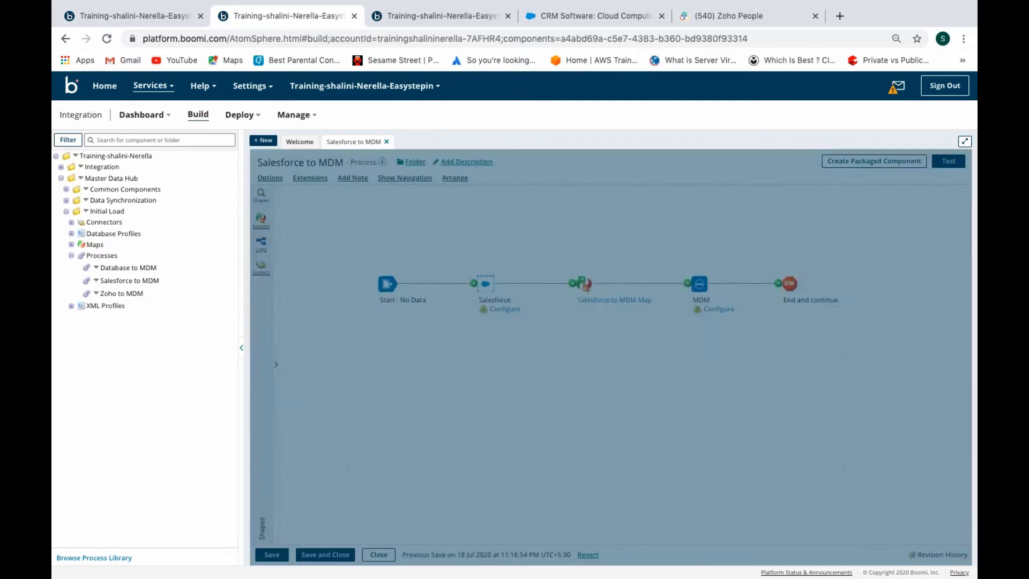
pyautogui.click(758, 331)
pyautogui.click(756, 382)
pyautogui.click(762, 392)
pyautogui.click(768, 403)
pyautogui.click(803, 419)
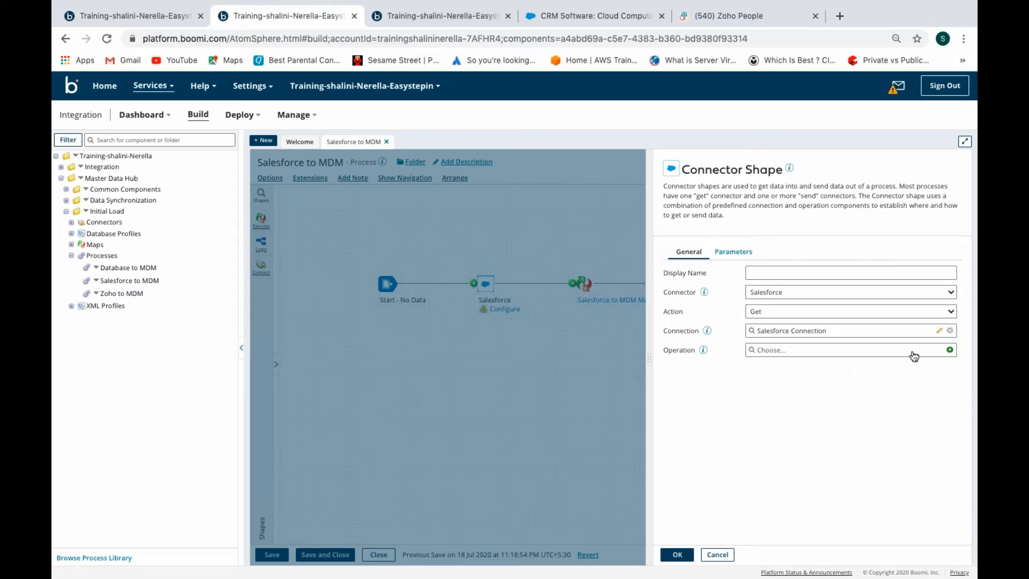
# - Create a new Salesforce connector operation and start its import using the existing Salesforce connection
pyautogui.click(949, 350)
pyautogui.click(949, 185)
pyautogui.click(563, 247)
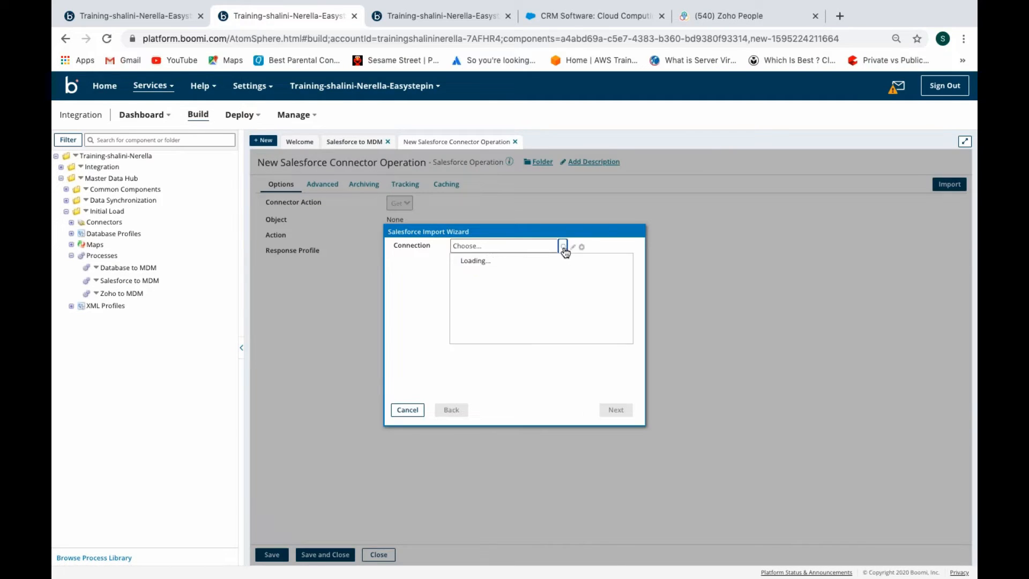
pyautogui.click(465, 282)
pyautogui.click(470, 293)
pyautogui.click(475, 304)
pyautogui.click(503, 317)
pyautogui.click(605, 410)
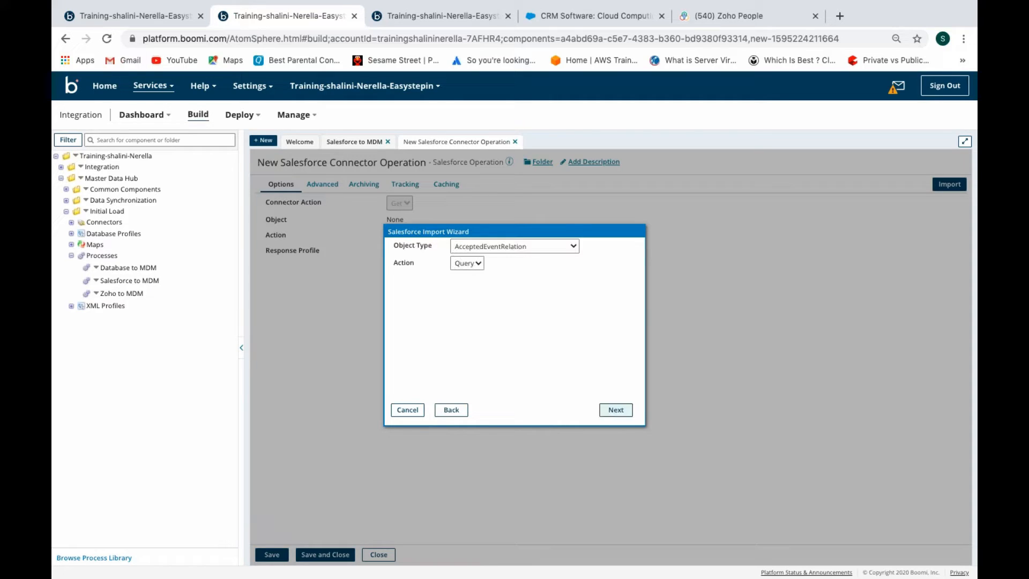
# - Import the Employee__c object with the Query action into the Salesforce operation, finish the import, and save and close the operation
pyautogui.click(520, 246)
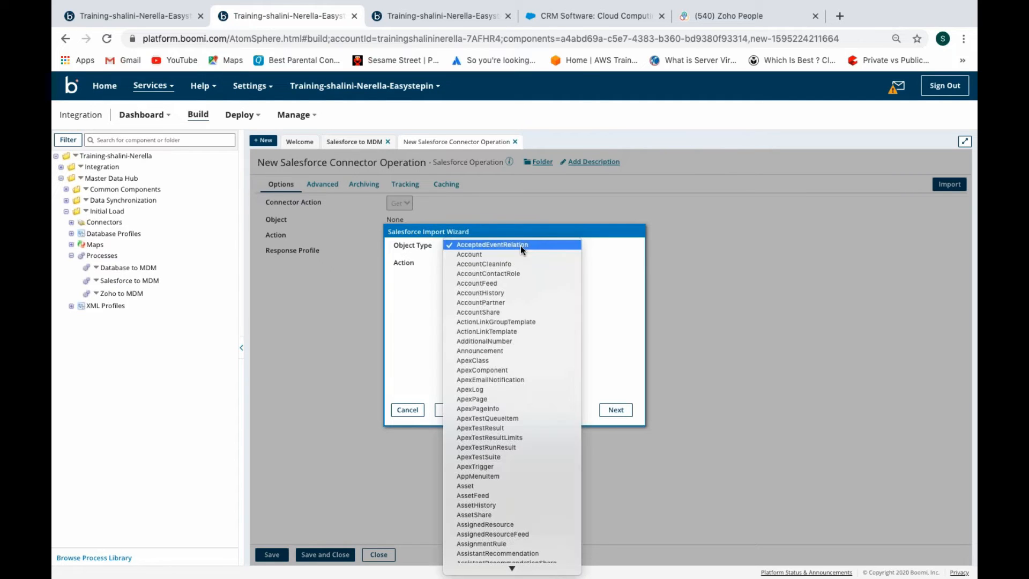
pyautogui.scroll(-20, 520, 246)
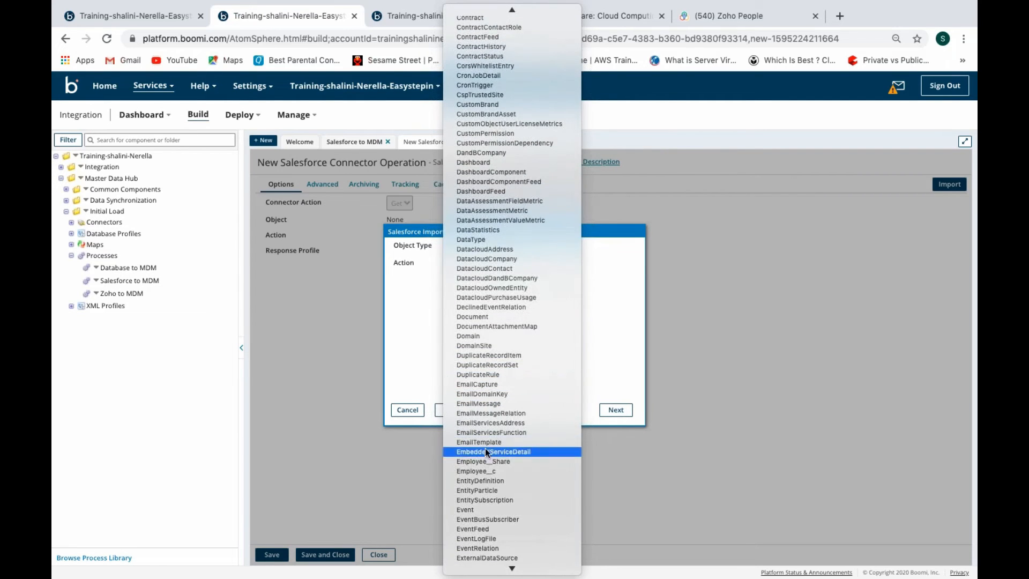
pyautogui.click(481, 471)
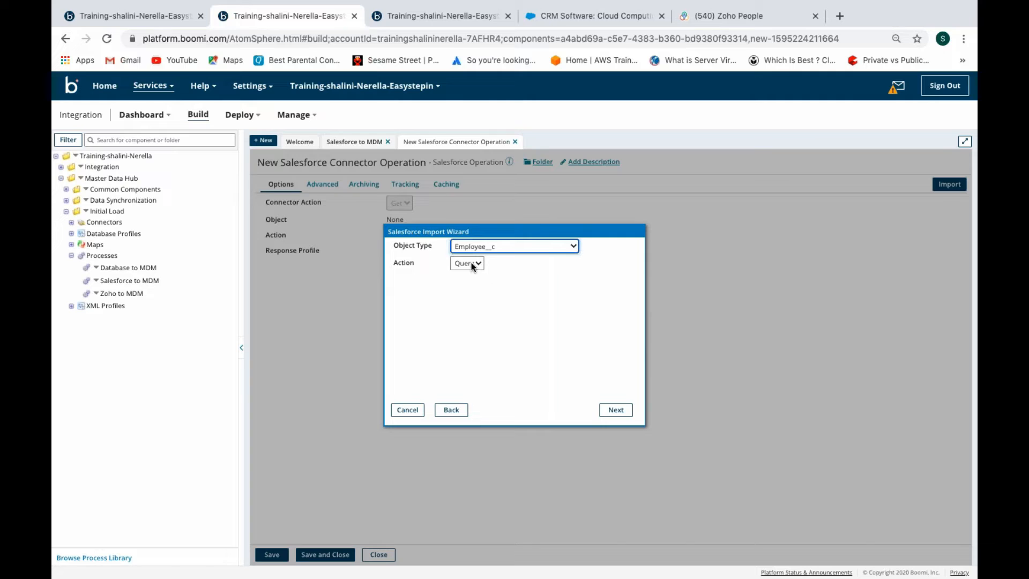
pyautogui.click(611, 410)
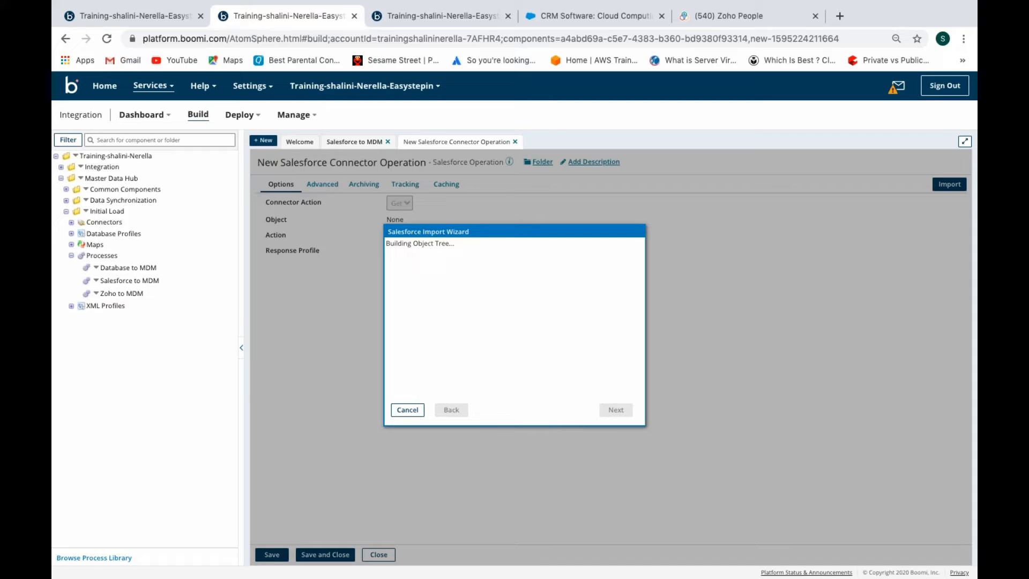
pyautogui.click(616, 410)
pyautogui.click(616, 410)
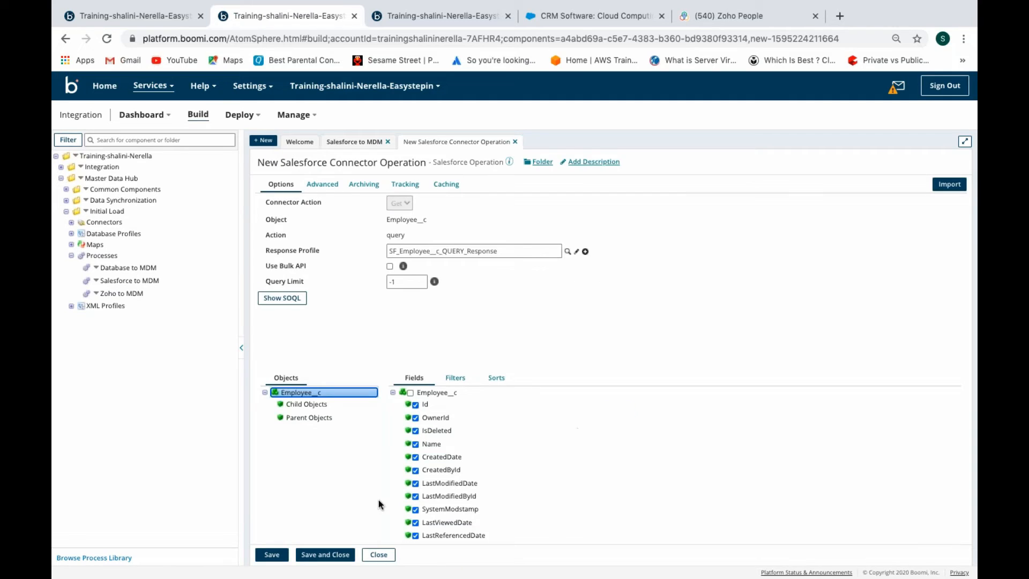
pyautogui.click(329, 554)
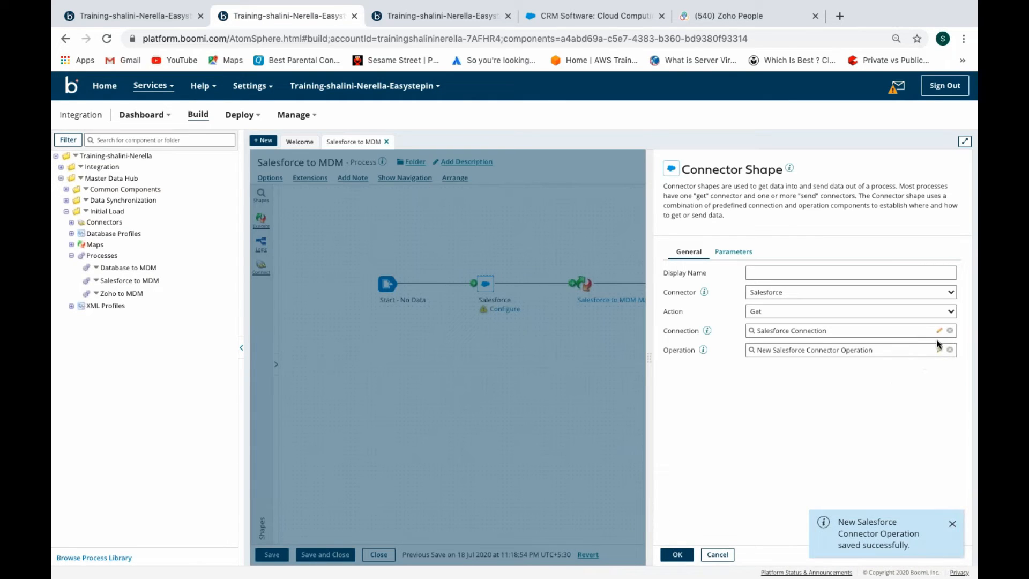
# - Rename the Salesforce operation to GetEmployee Salesforce Connector Operation, save and close it, and confirm the Salesforce connector shape
pyautogui.click(940, 350)
pyautogui.click(266, 163)
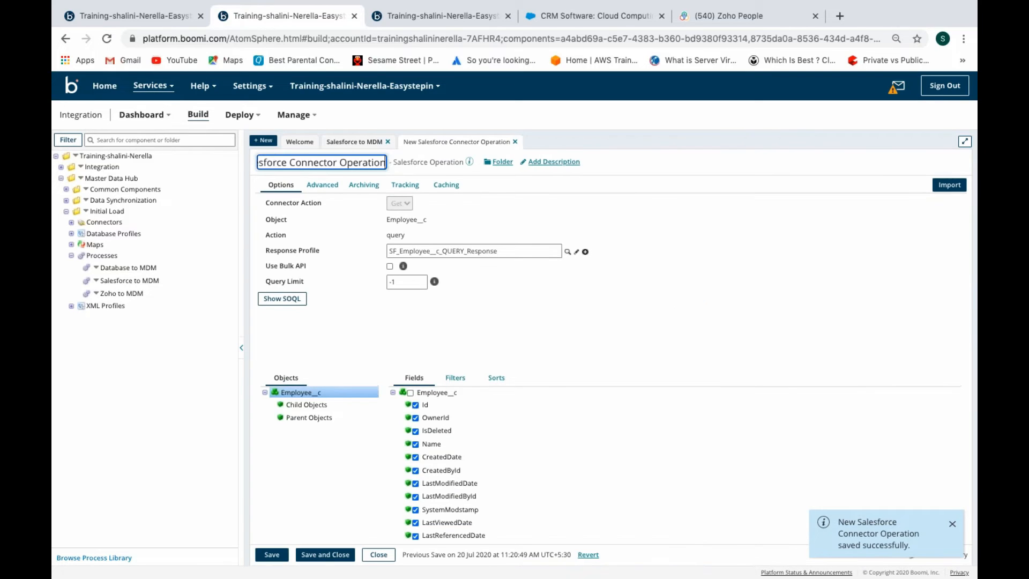
pyautogui.hscroll(-2, 266, 163)
pyautogui.moveTo(278, 163); pyautogui.dragTo(182, 161)
pyautogui.write('GetEmployee Salesforce Cor')
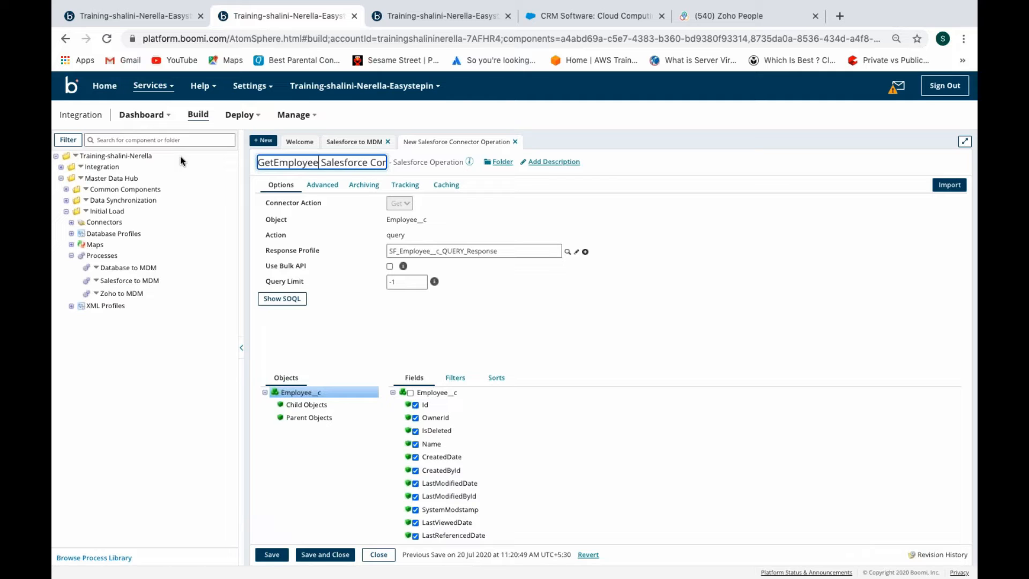
pyautogui.click(325, 554)
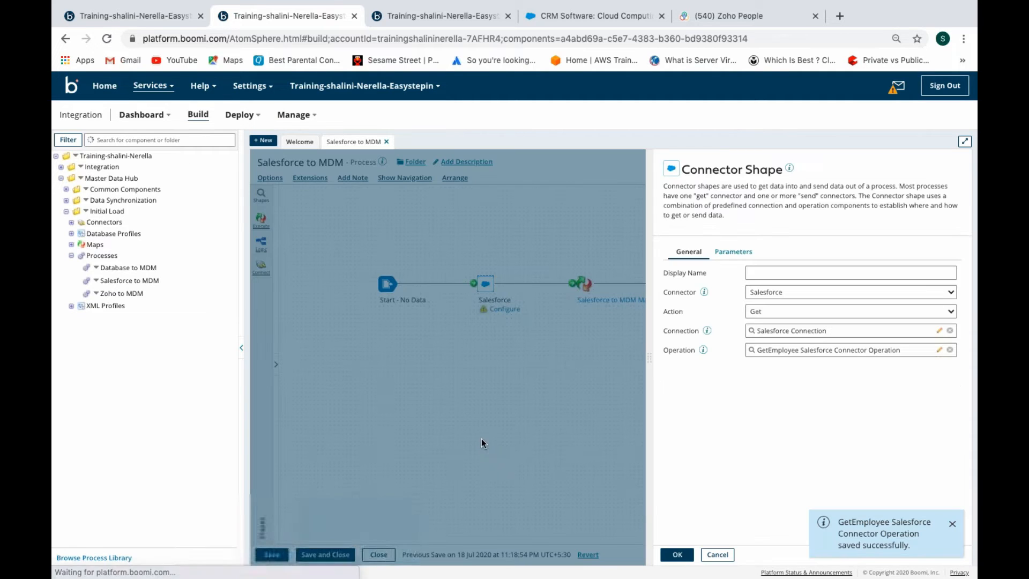
pyautogui.click(676, 555)
# - Set the MDM connector shape's connection to MDM Connection and create a new operation for it named Salesforce MDM Connector Operation
pyautogui.click(664, 265)
pyautogui.click(793, 330)
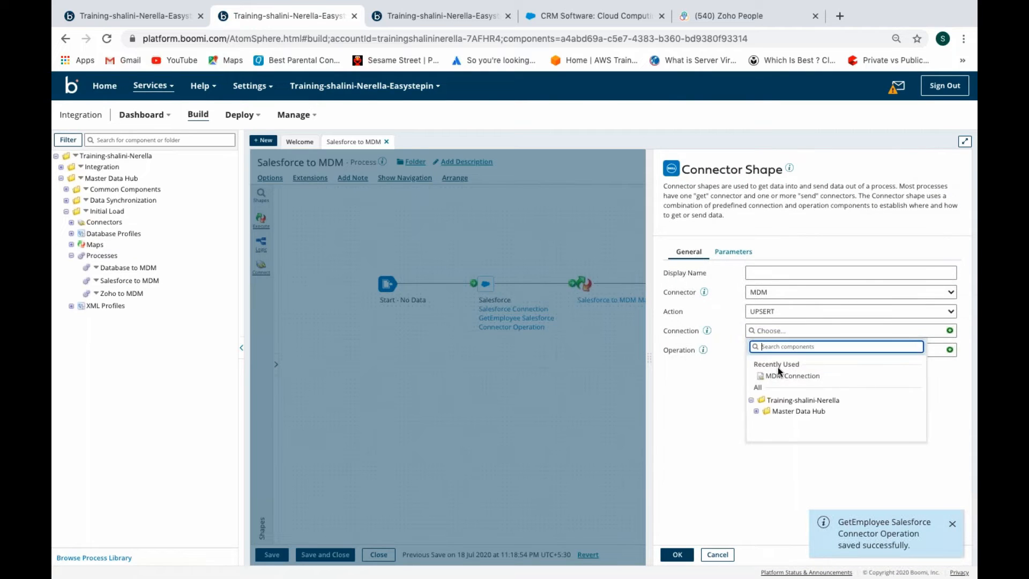
pyautogui.click(777, 374)
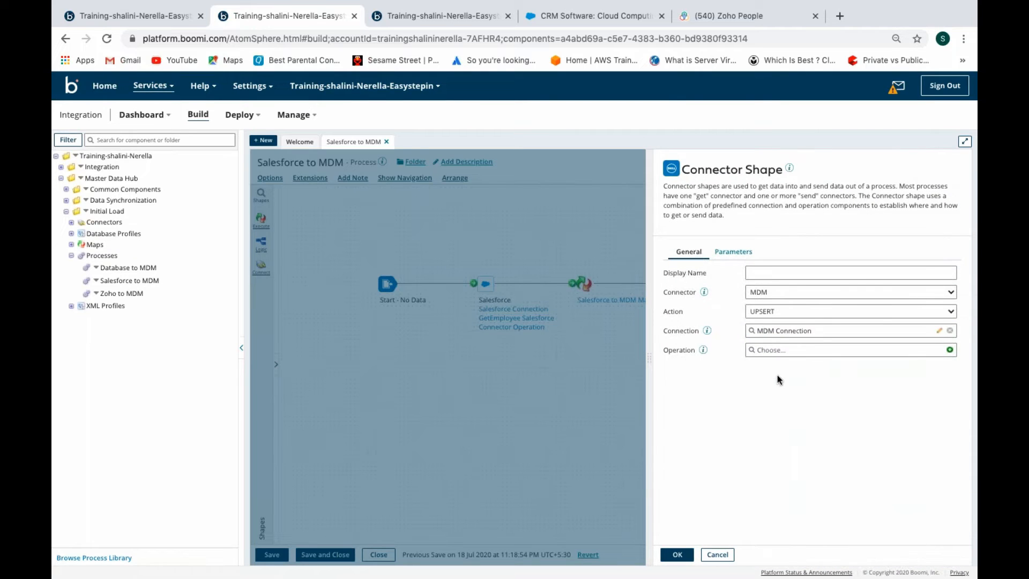
pyautogui.click(950, 349)
pyautogui.moveTo(259, 163); pyautogui.dragTo(225, 164)
pyautogui.write('Salesforce MDM Connector')
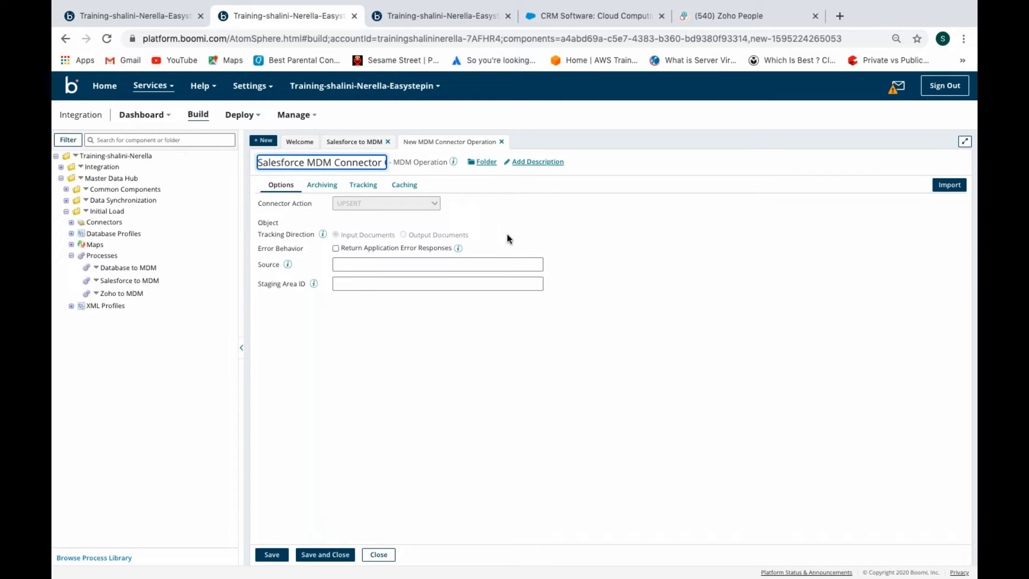
pyautogui.click(779, 245)
# - Import the contact object into the MDM operation using MDM Connection and source Salesforce, save and close it, and confirm the MDM connector shape
pyautogui.click(949, 183)
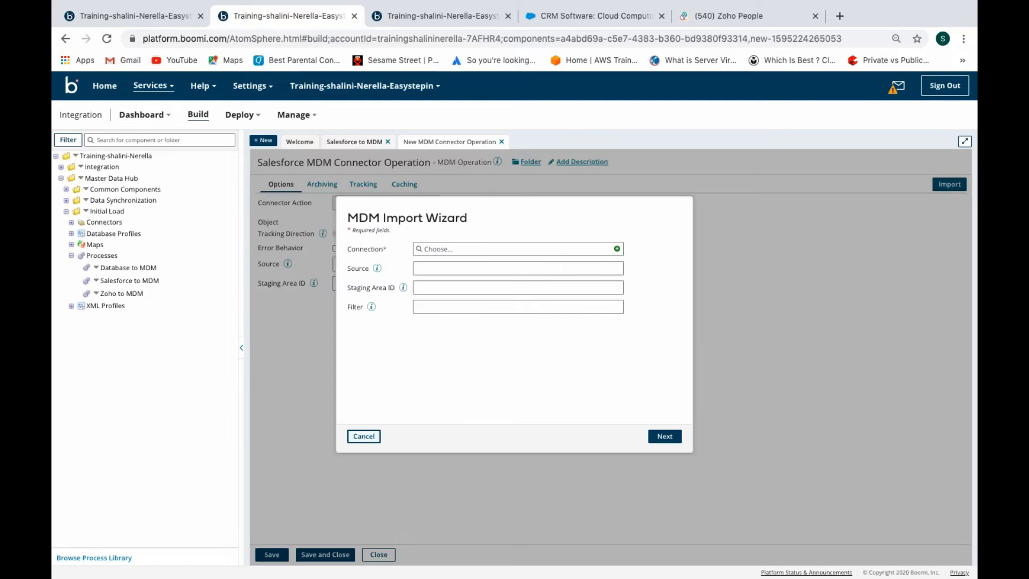
pyautogui.click(436, 250)
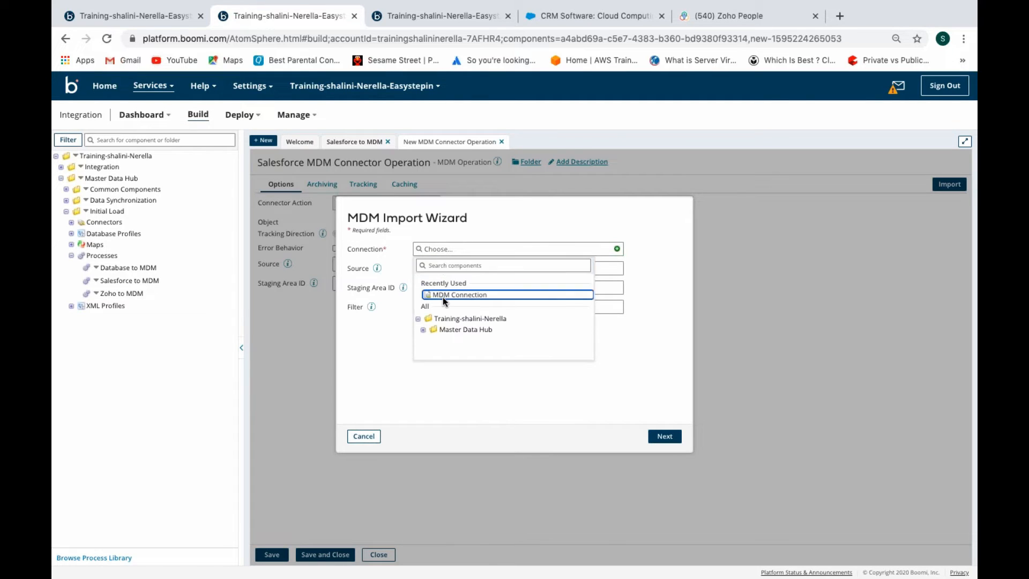
pyautogui.click(443, 296)
pyautogui.click(433, 269)
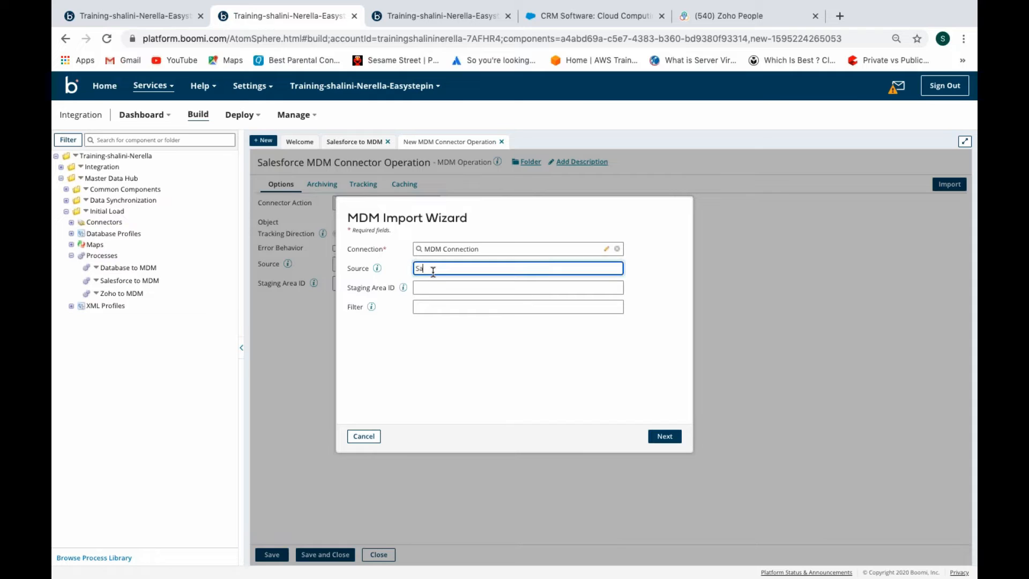
pyautogui.write('Salesforce')
pyautogui.click(667, 437)
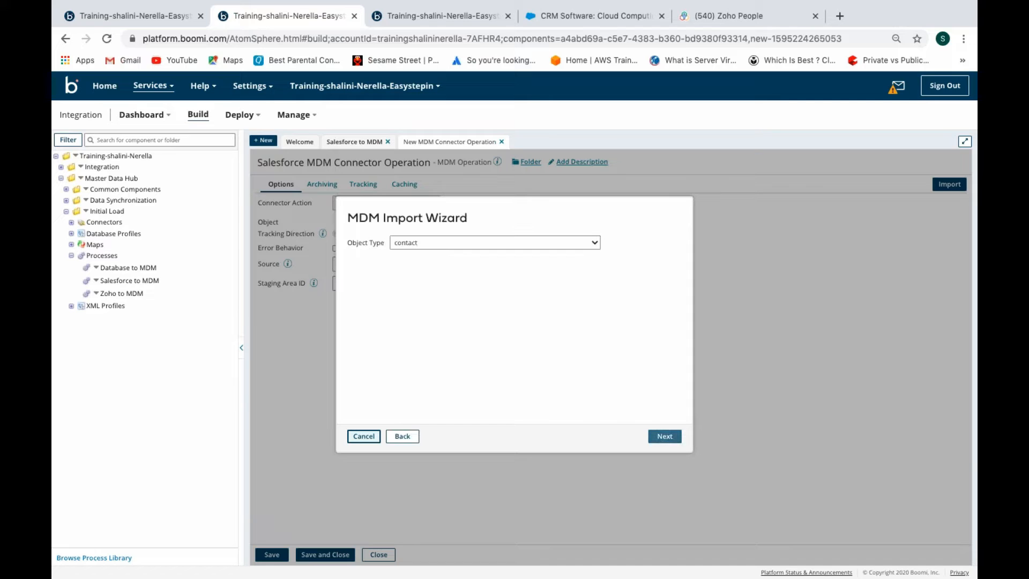
pyautogui.click(665, 437)
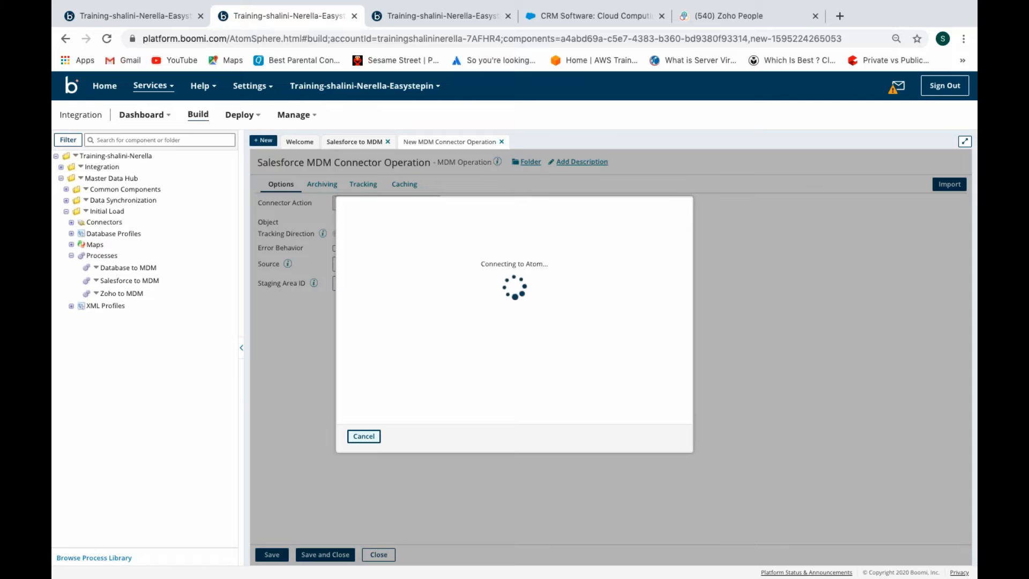
pyautogui.click(664, 436)
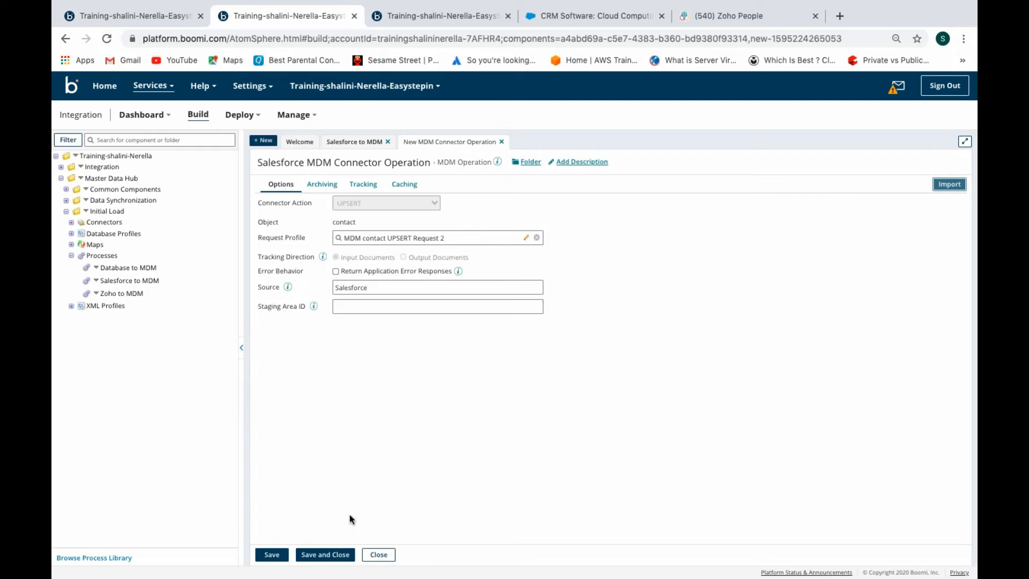
pyautogui.click(329, 555)
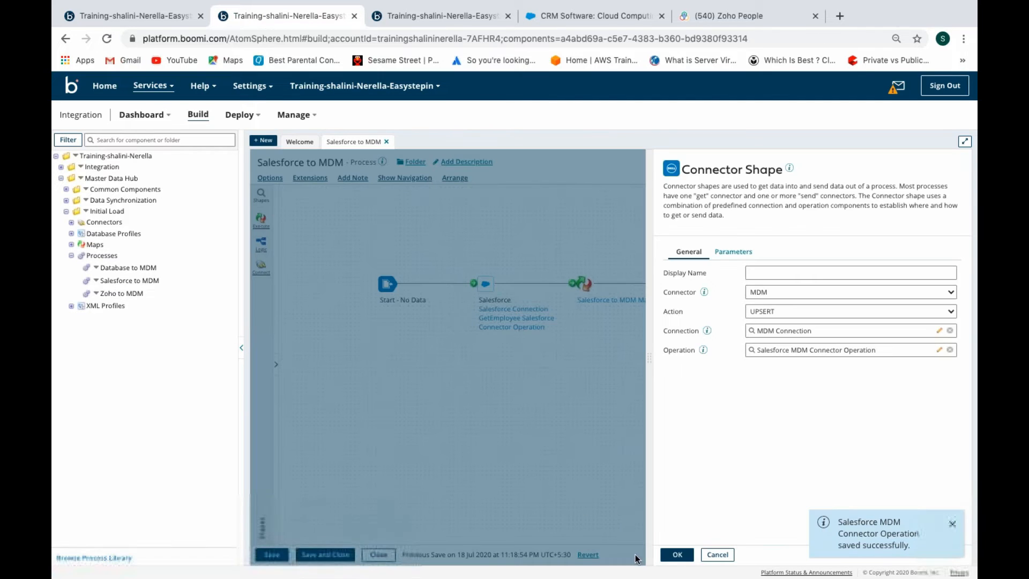
pyautogui.click(664, 556)
# - Open the Salesforce to MDM Map and set its source to the XML profile SF_Employee__c_QUERY_Response from the Initial Load folder
pyautogui.click(621, 300)
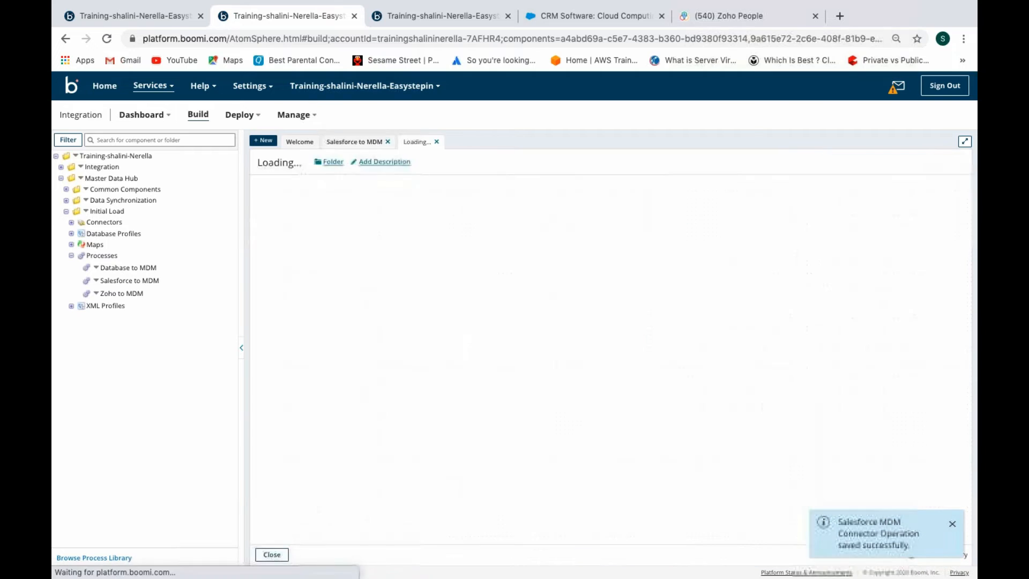
pyautogui.click(474, 194)
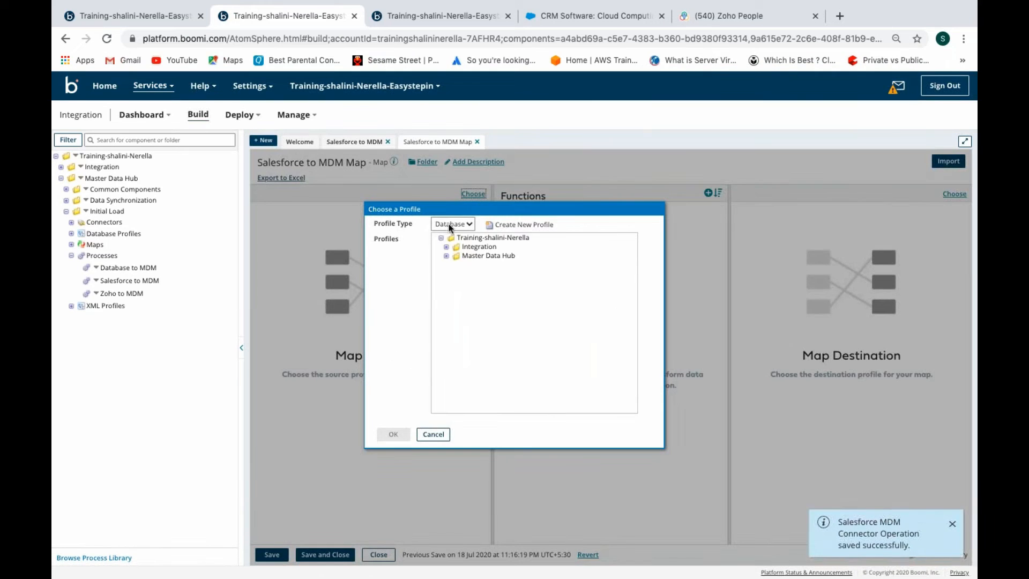
pyautogui.click(447, 223)
pyautogui.click(448, 250)
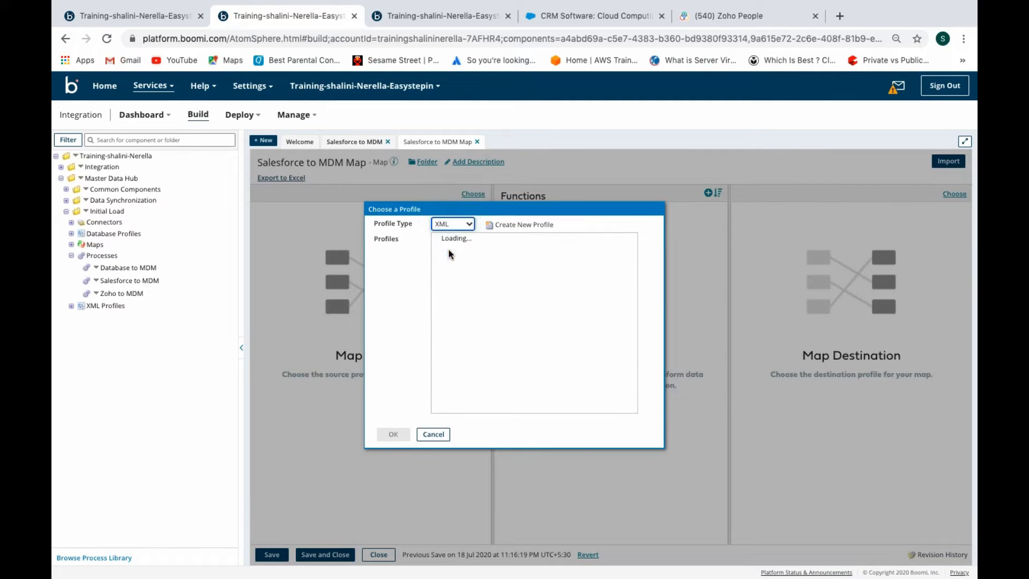
pyautogui.click(451, 275)
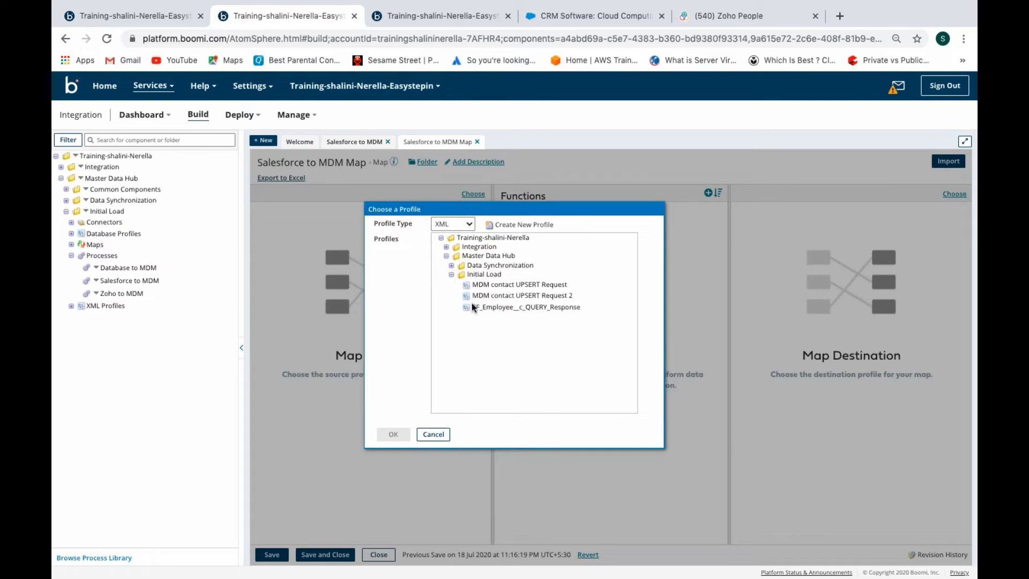
pyautogui.click(514, 307)
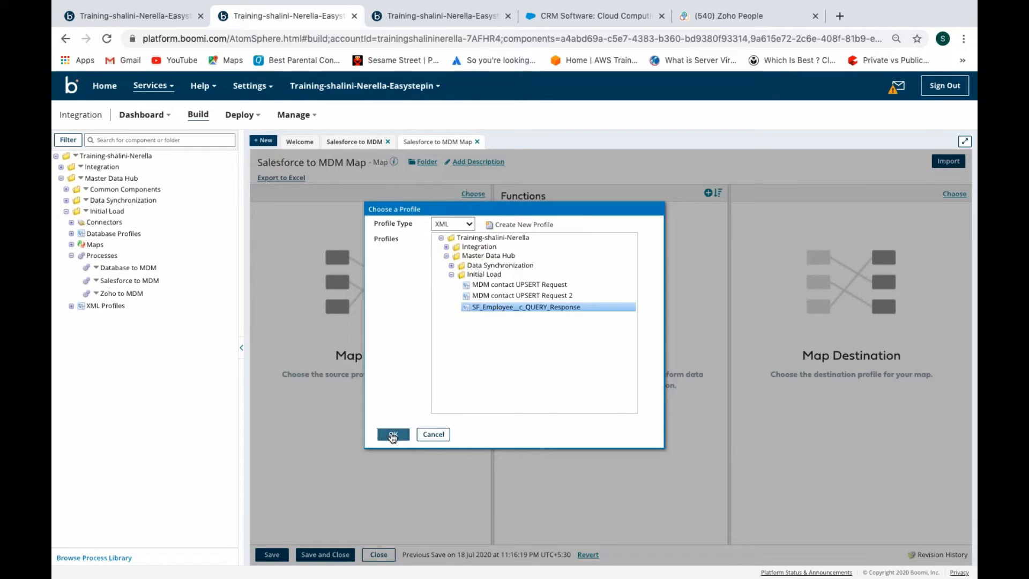
pyautogui.click(393, 435)
# - Set the map's destination to the XML profile MDM contact UPSERT Request 2 from the Initial Load folder
pyautogui.click(954, 194)
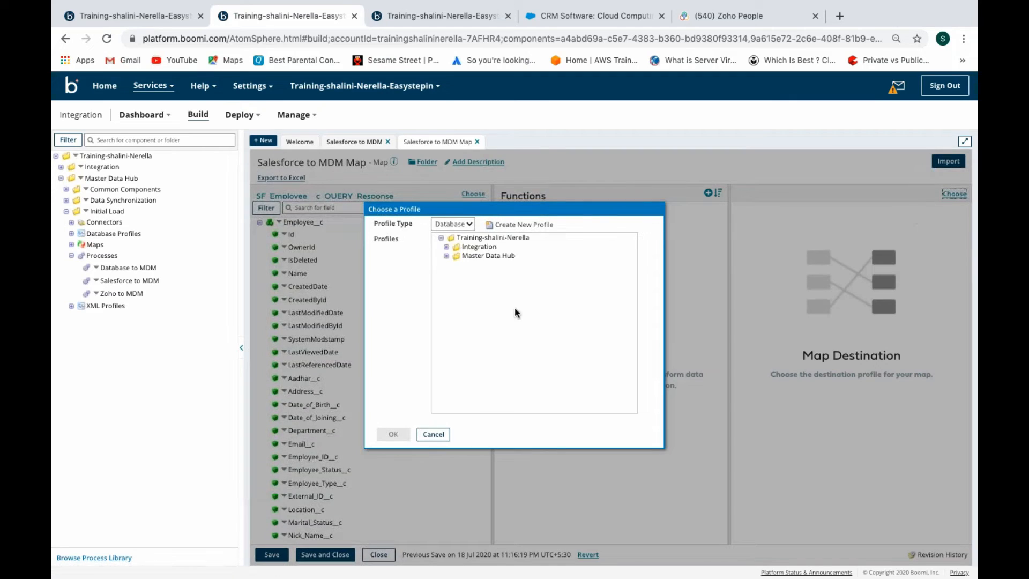
pyautogui.click(457, 225)
pyautogui.click(449, 251)
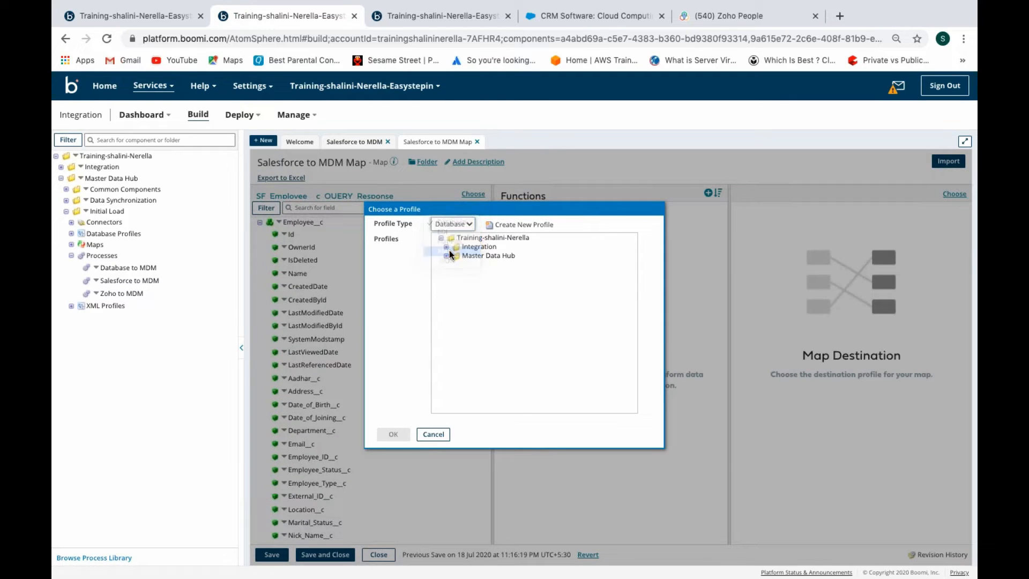
pyautogui.click(447, 257)
pyautogui.click(452, 275)
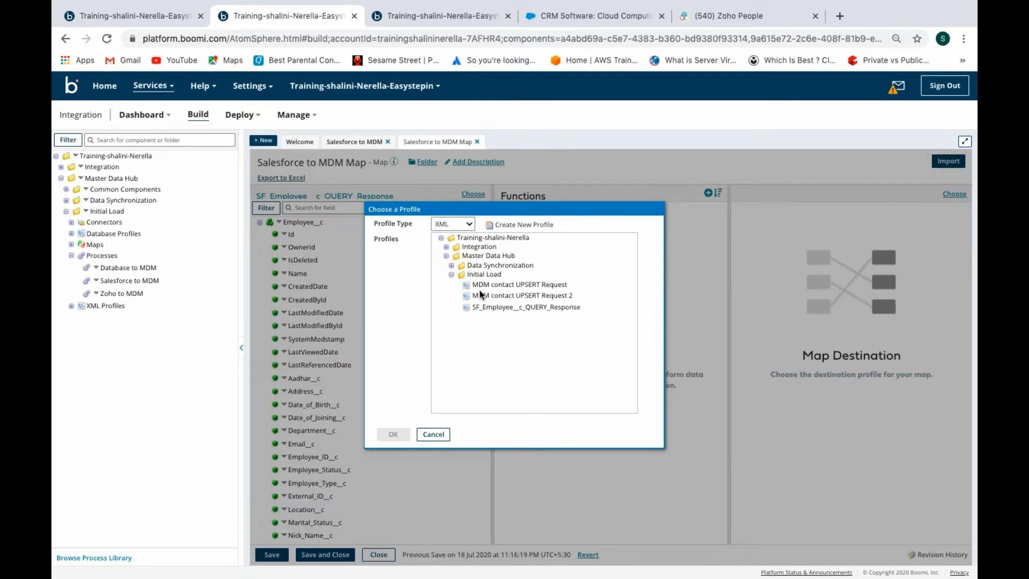
pyautogui.click(502, 296)
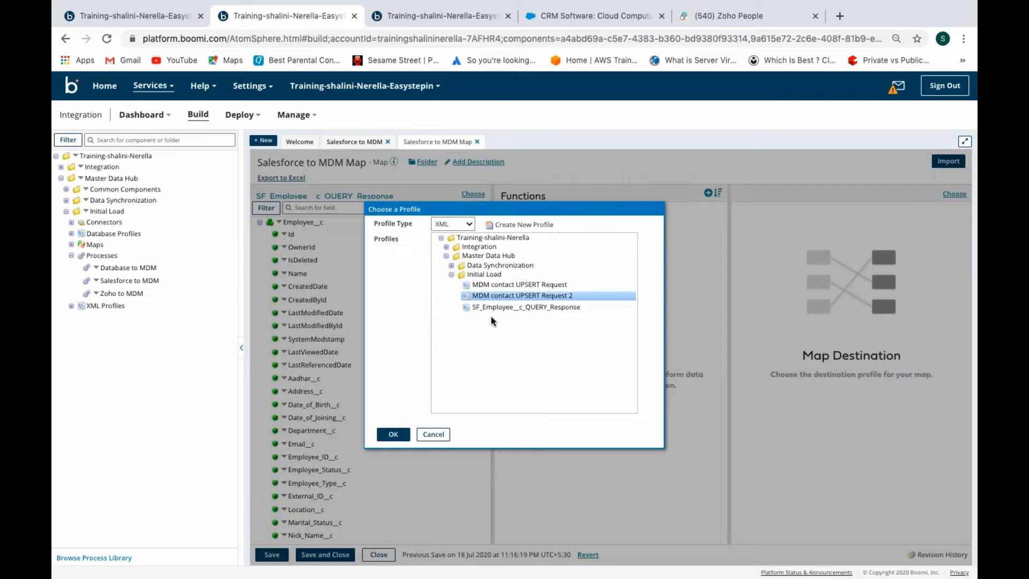
pyautogui.click(394, 434)
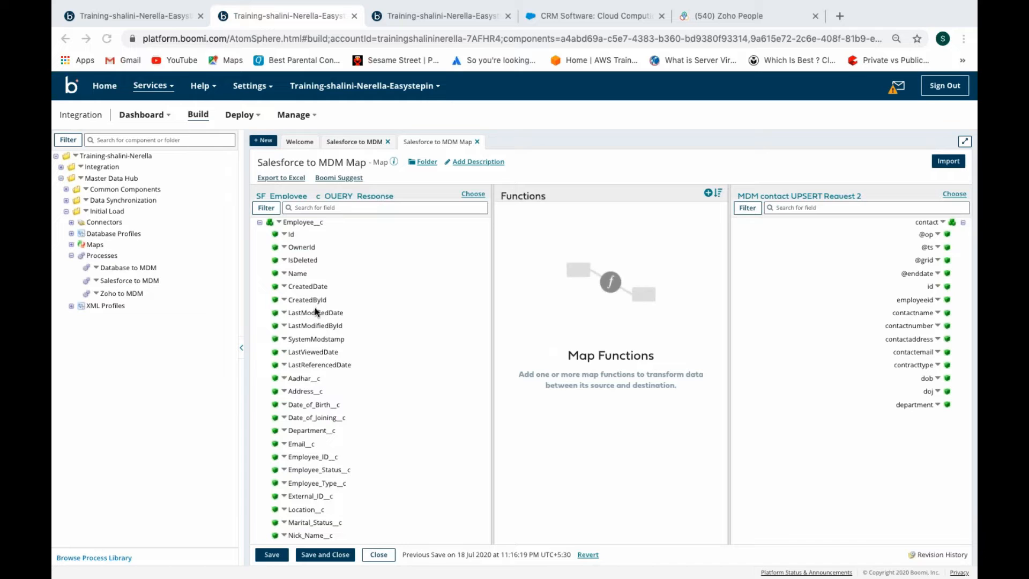
# - Map Employee_ID__c to both employeeid and id, Name to contactname, and Address__c to contactaddress
pyautogui.moveTo(312, 456); pyautogui.dragTo(914, 300)
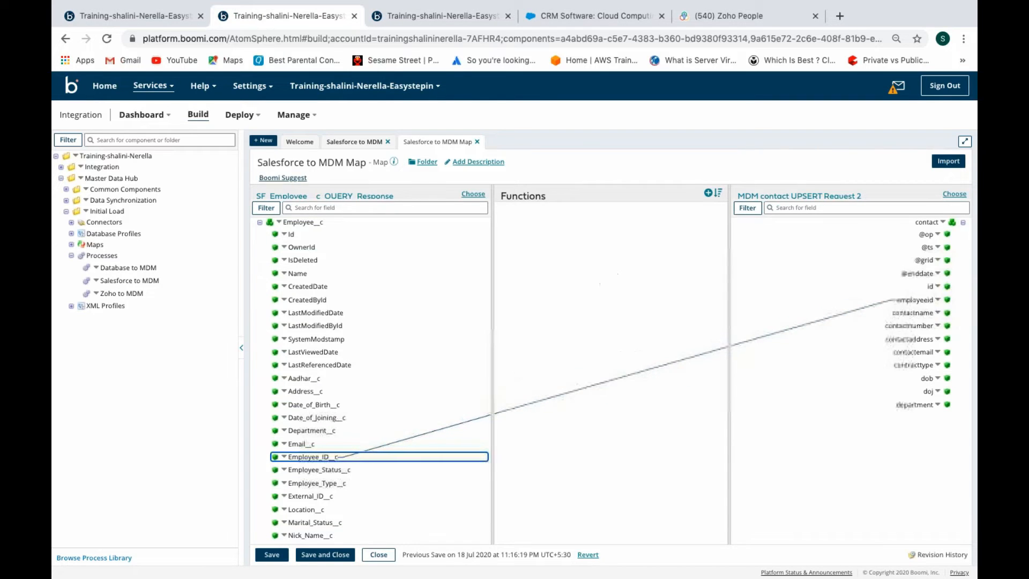
pyautogui.moveTo(331, 459); pyautogui.dragTo(914, 286)
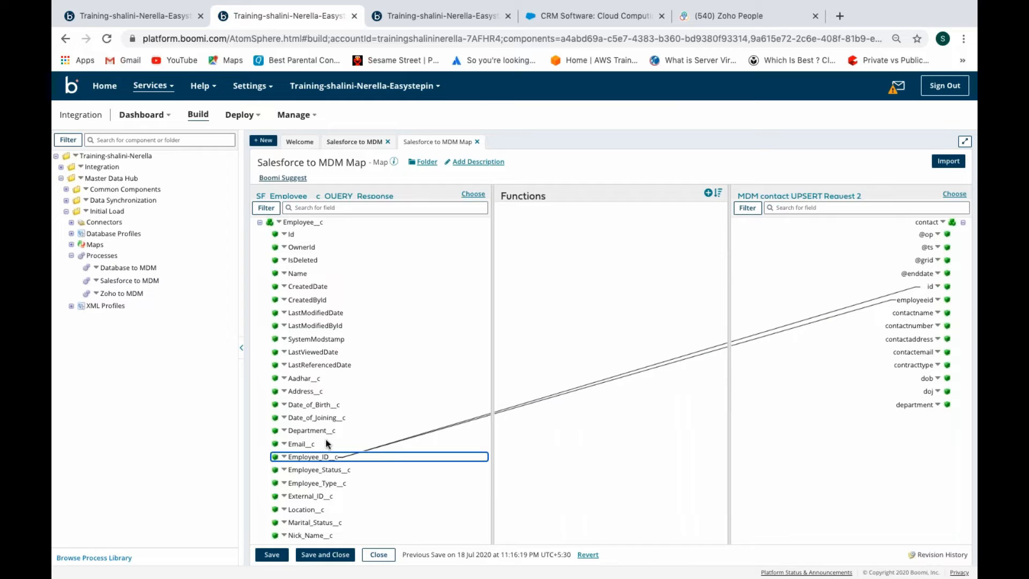
pyautogui.moveTo(296, 274); pyautogui.dragTo(915, 313)
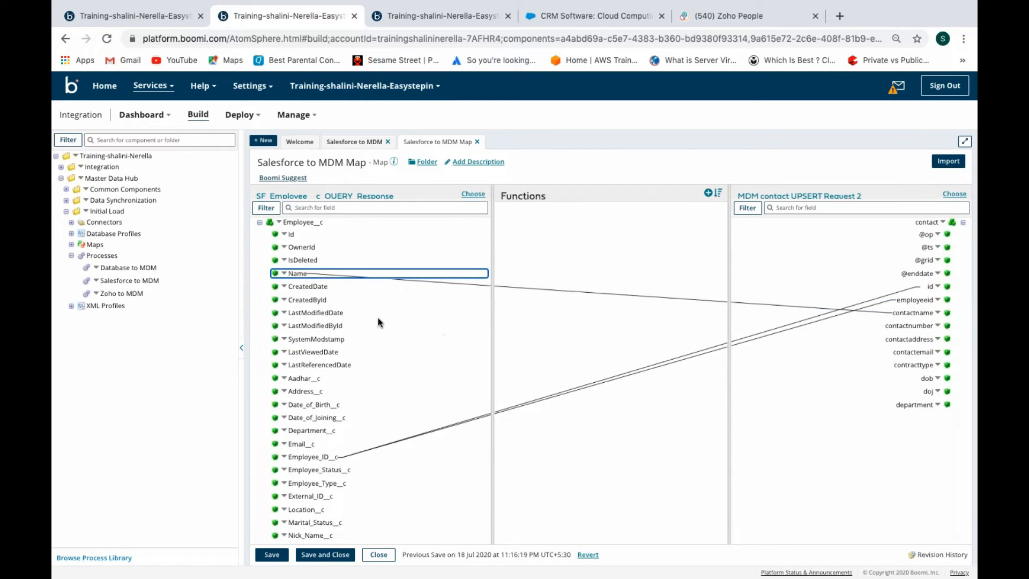
pyautogui.moveTo(308, 390); pyautogui.dragTo(896, 336)
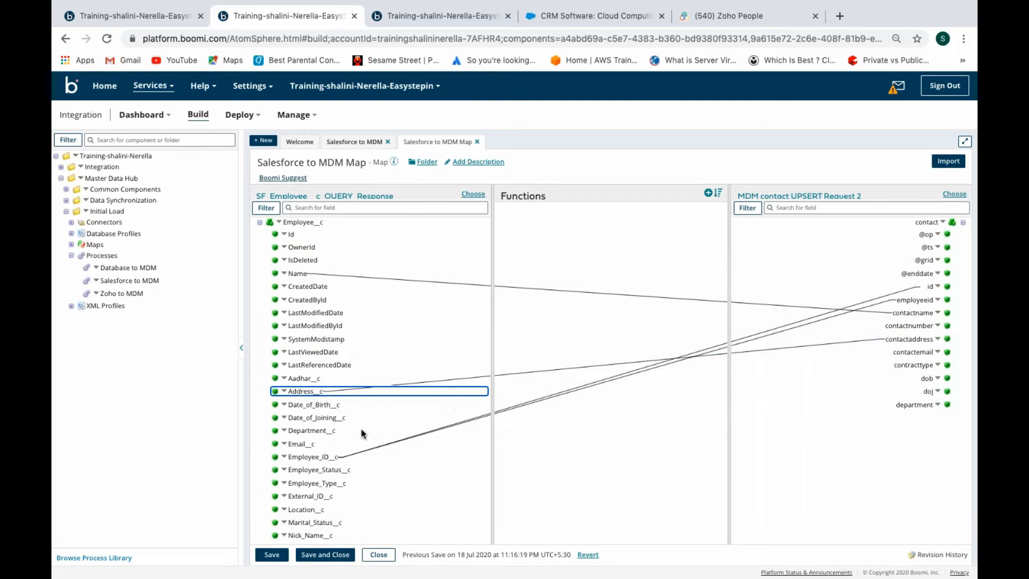
# - Map Email__c to contactemail, Employee_Type__c to contracttype, Date_of_Birth__c to dob, and Date_of_Joining__c to doj
pyautogui.moveTo(301, 444); pyautogui.dragTo(912, 353)
pyautogui.moveTo(324, 483); pyautogui.dragTo(921, 367)
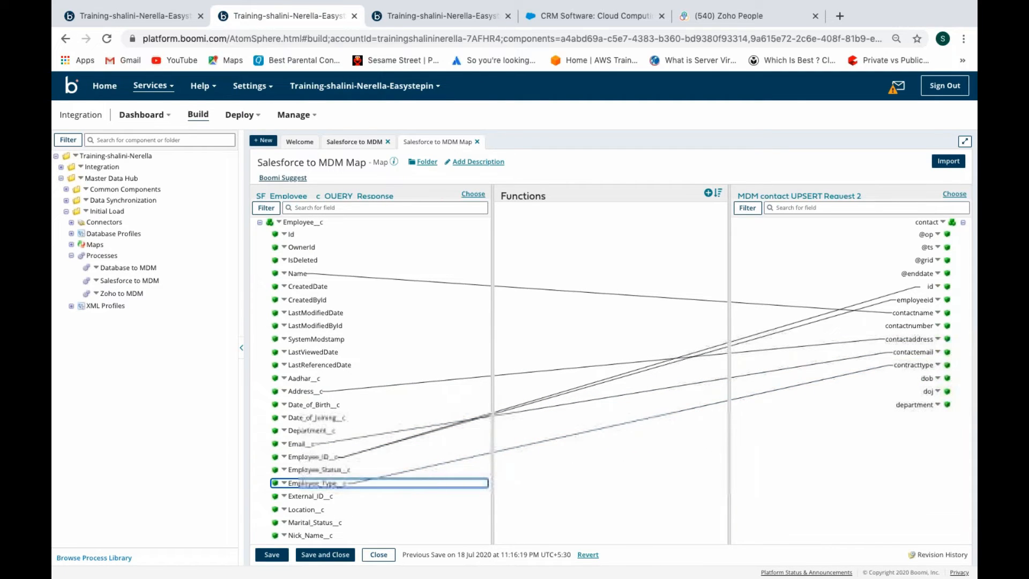
pyautogui.moveTo(330, 405); pyautogui.dragTo(932, 377)
pyautogui.moveTo(322, 418); pyautogui.dragTo(914, 391)
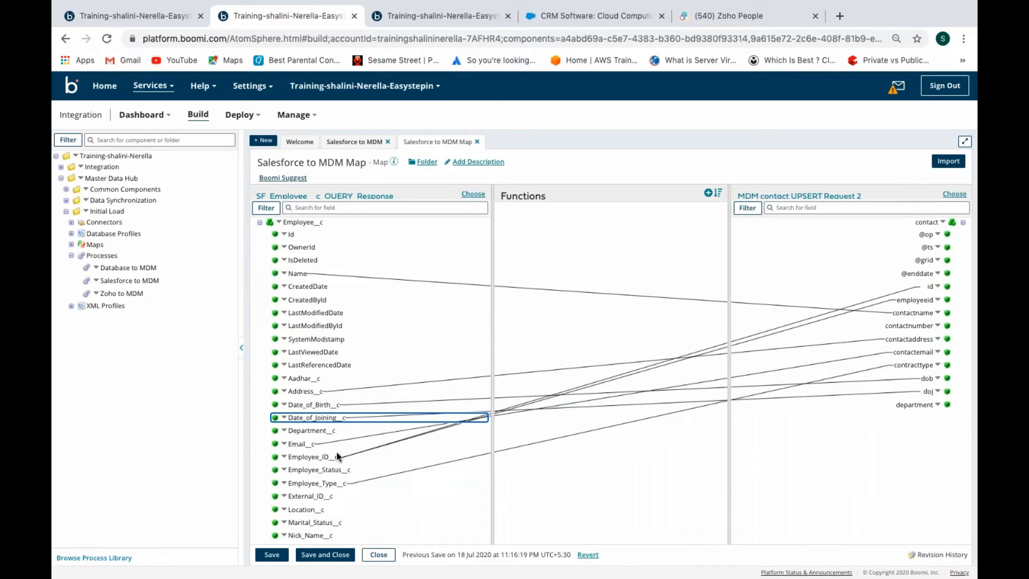
# - Map Department__c to department, save and close the Salesforce to MDM Map, and save the process
pyautogui.moveTo(322, 430); pyautogui.dragTo(922, 404)
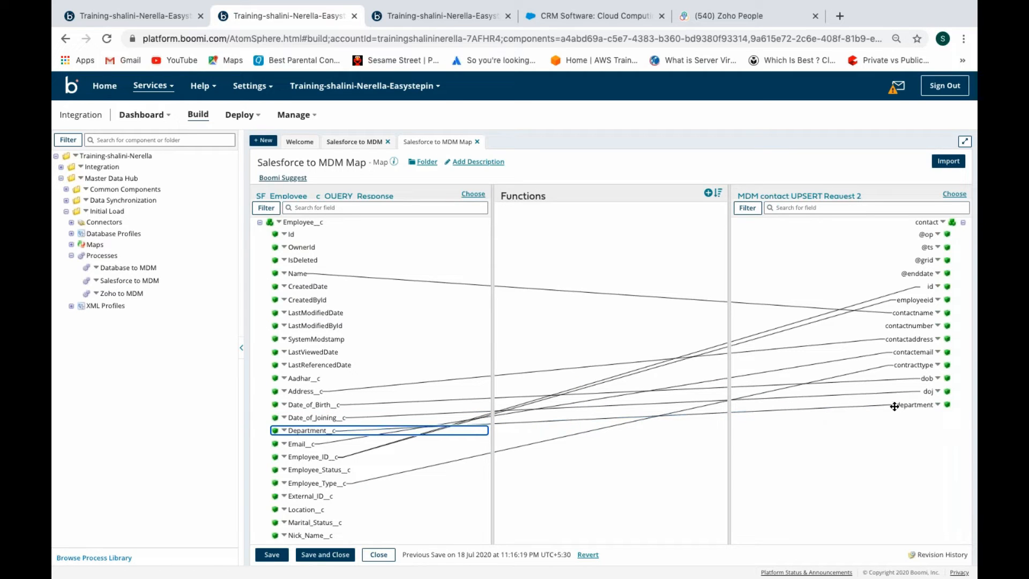
pyautogui.click(322, 555)
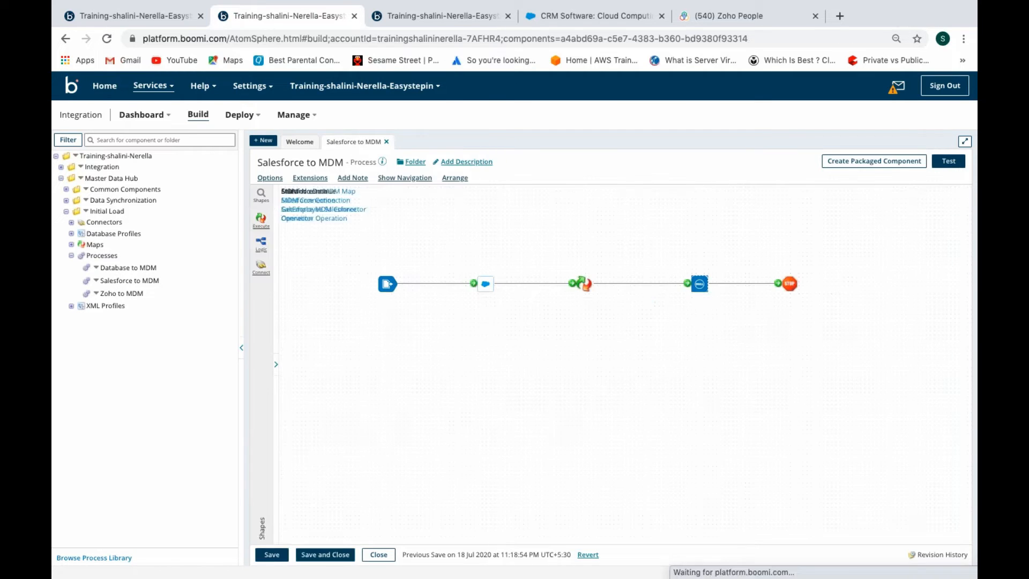
pyautogui.click(272, 555)
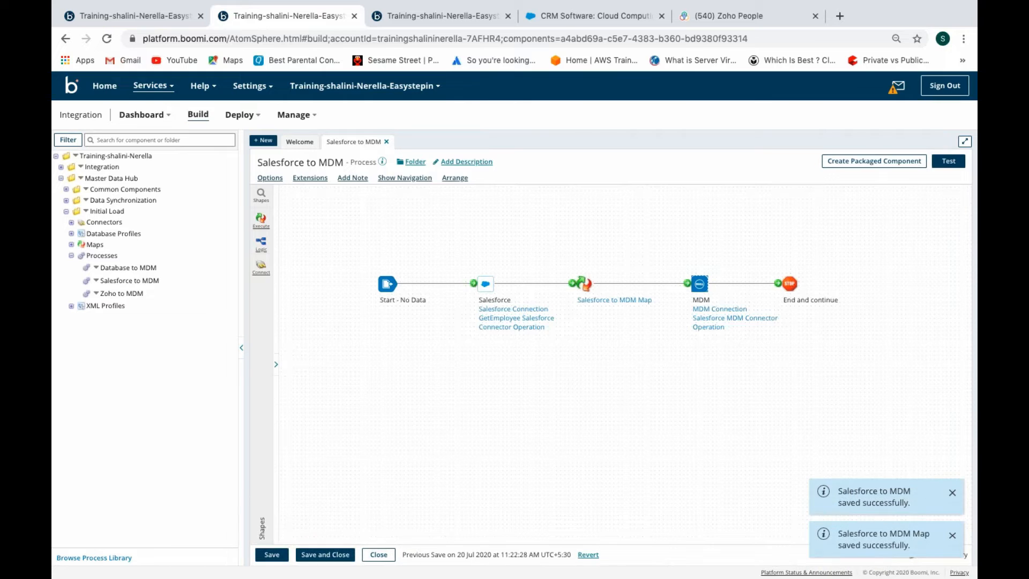
# - In the Master Data Hub browser tab, enable initial load for the Contact model's Salesforce source
pyautogui.click(439, 17)
pyautogui.click(188, 260)
pyautogui.click(359, 364)
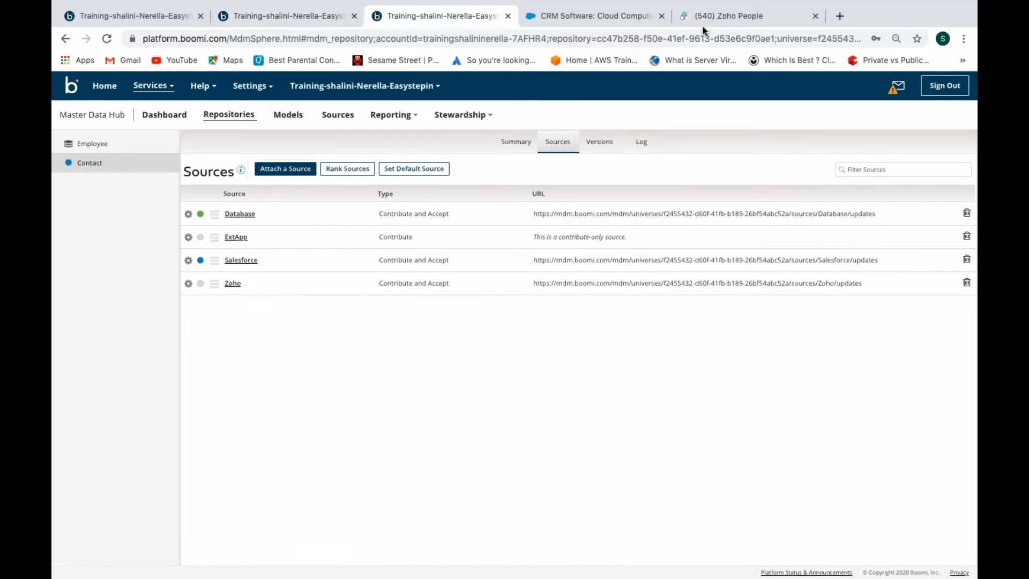
# - Switch to Salesforce, log in, list all Employee records, and open the listed employee's detail page to check its fields
pyautogui.click(633, 21)
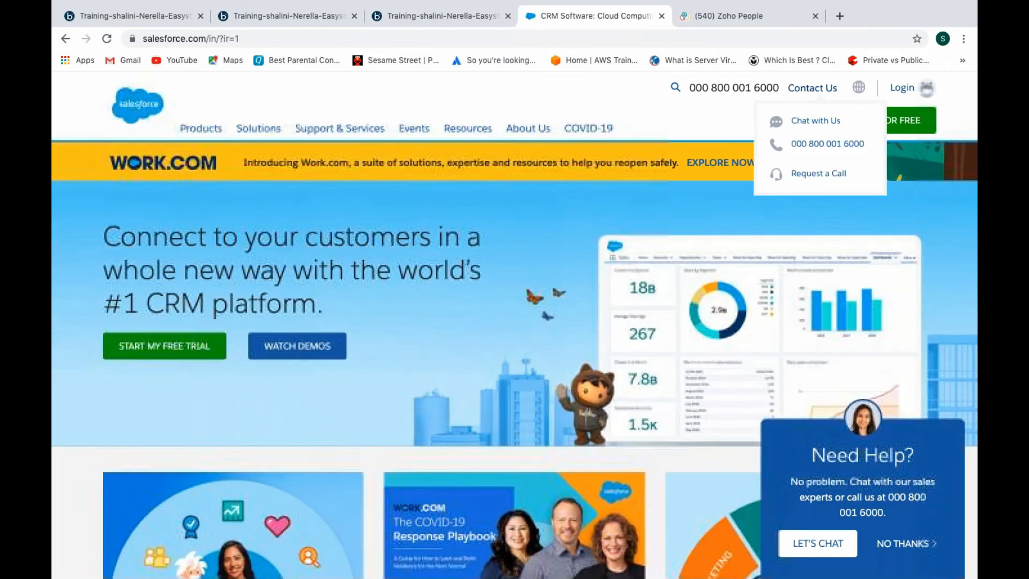
pyautogui.moveTo(902, 88)
pyautogui.click(820, 129)
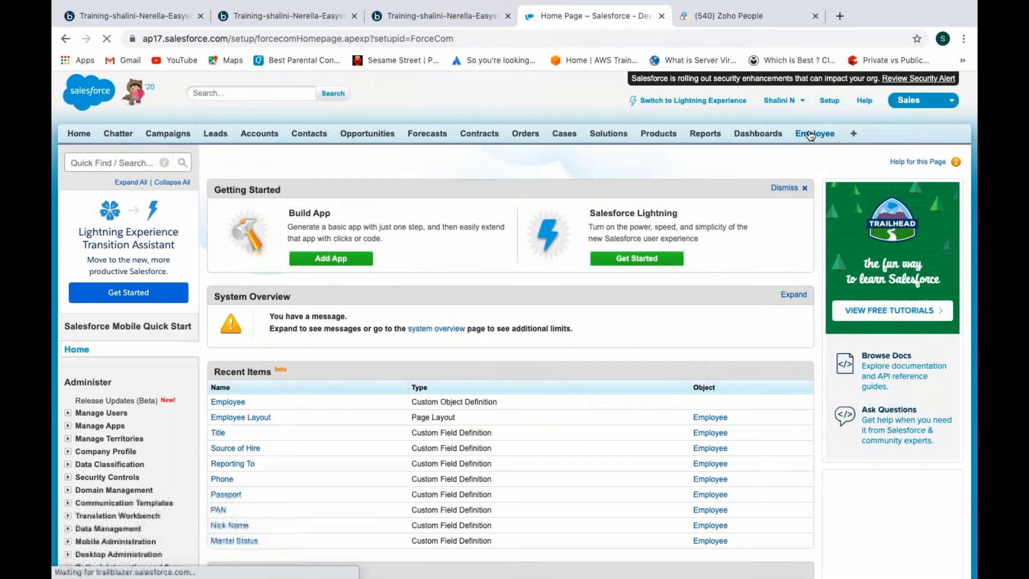
pyautogui.click(811, 135)
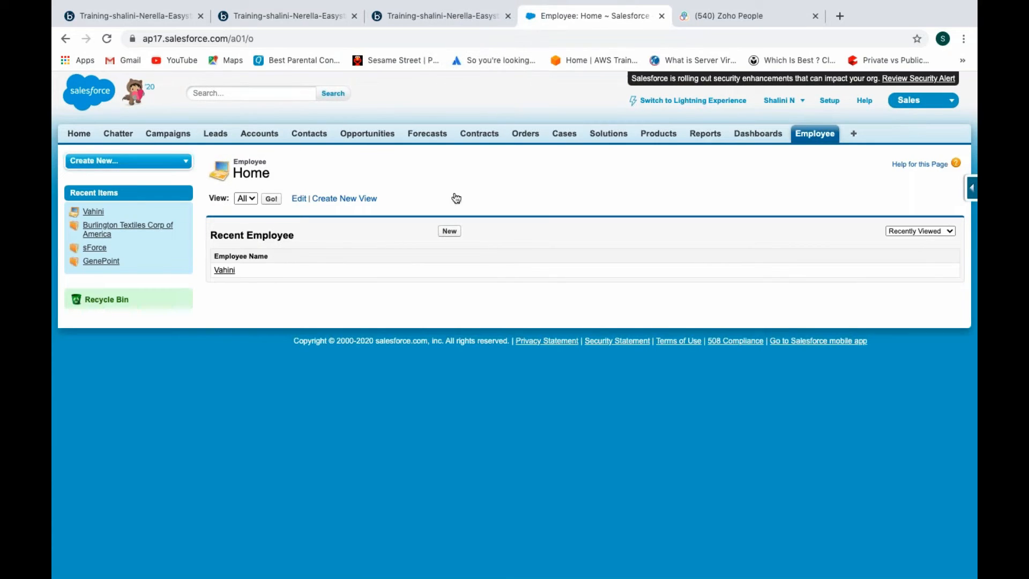
pyautogui.click(273, 199)
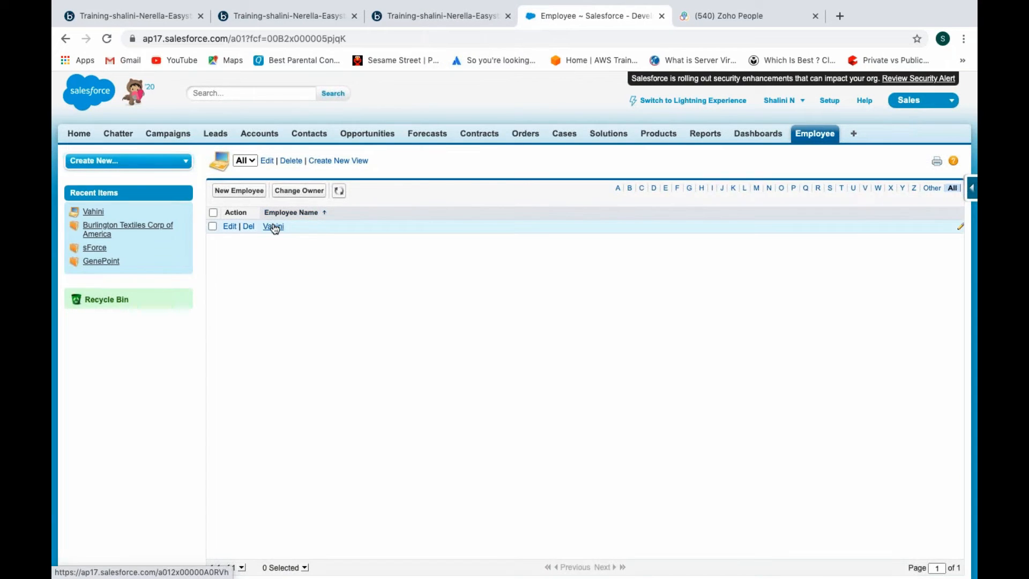
pyautogui.click(274, 228)
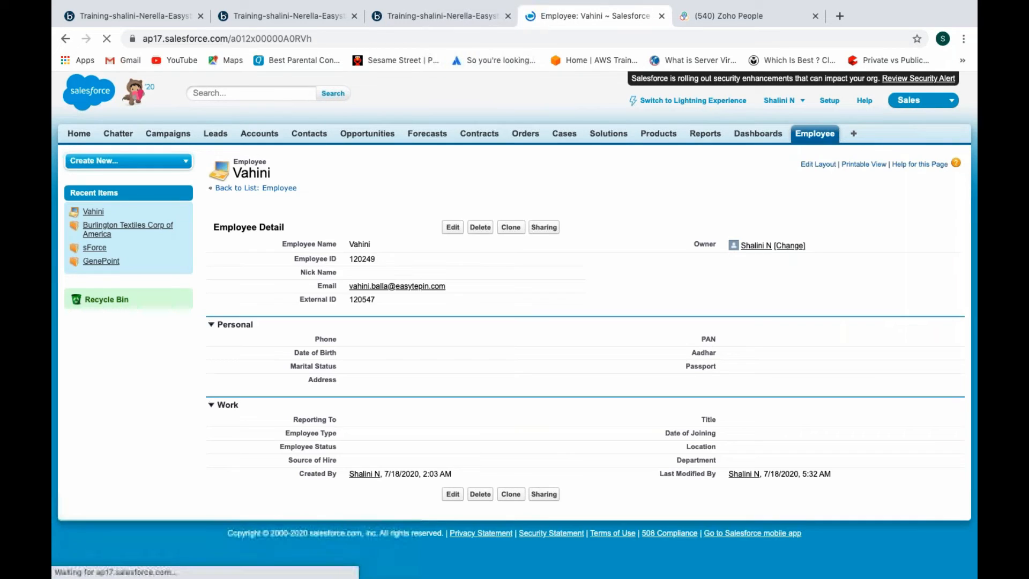
# - Switch back to Boomi Integration and run a test of the Salesforce to MDM process on the Test_Cloud atom
pyautogui.click(284, 17)
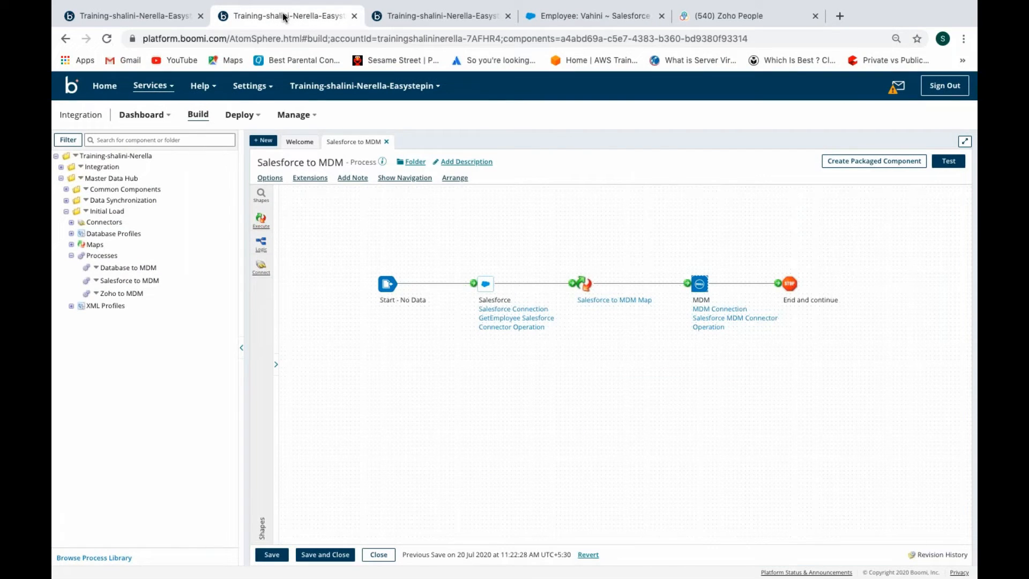
pyautogui.click(948, 161)
pyautogui.click(390, 208)
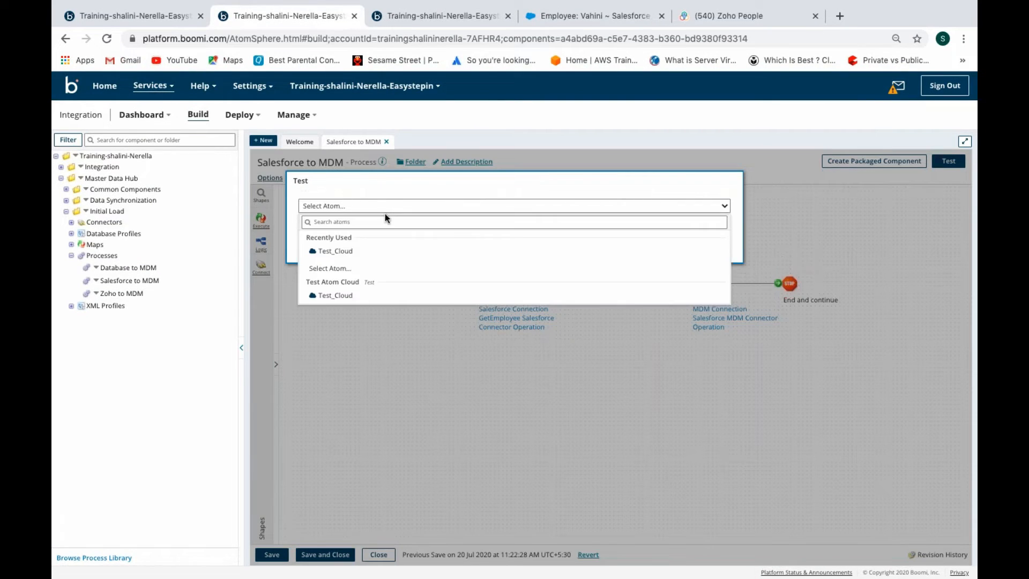
pyautogui.click(320, 248)
pyautogui.click(318, 249)
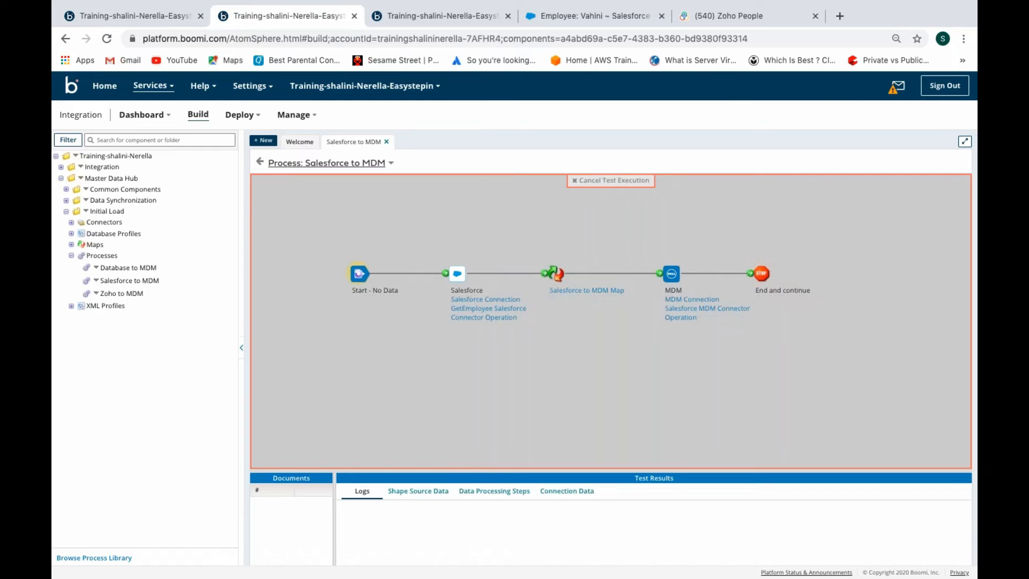
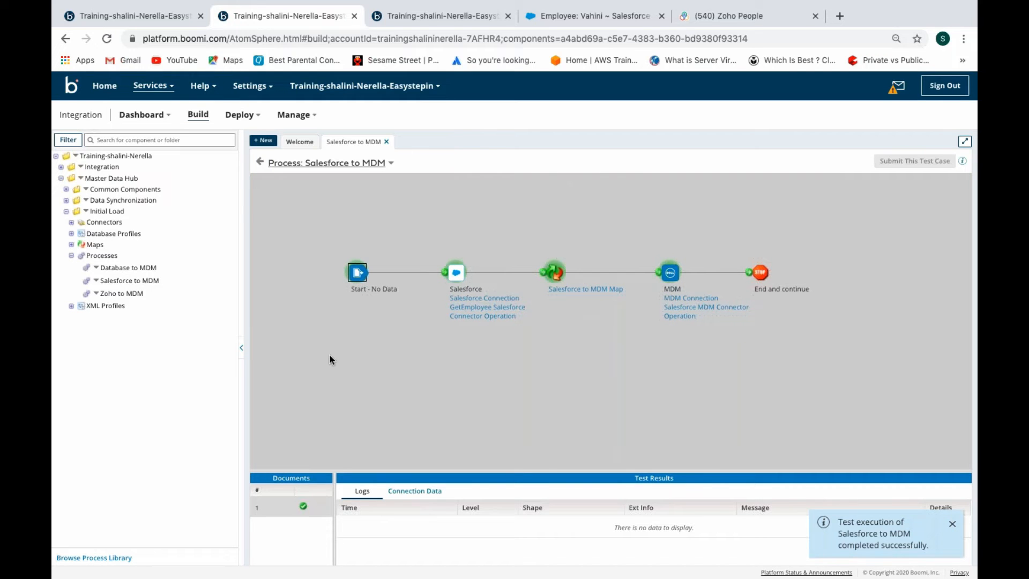
# - Check the Contact model's golden records in Master Data Hub for the employee loaded from Salesforce
pyautogui.click(434, 22)
pyautogui.click(447, 114)
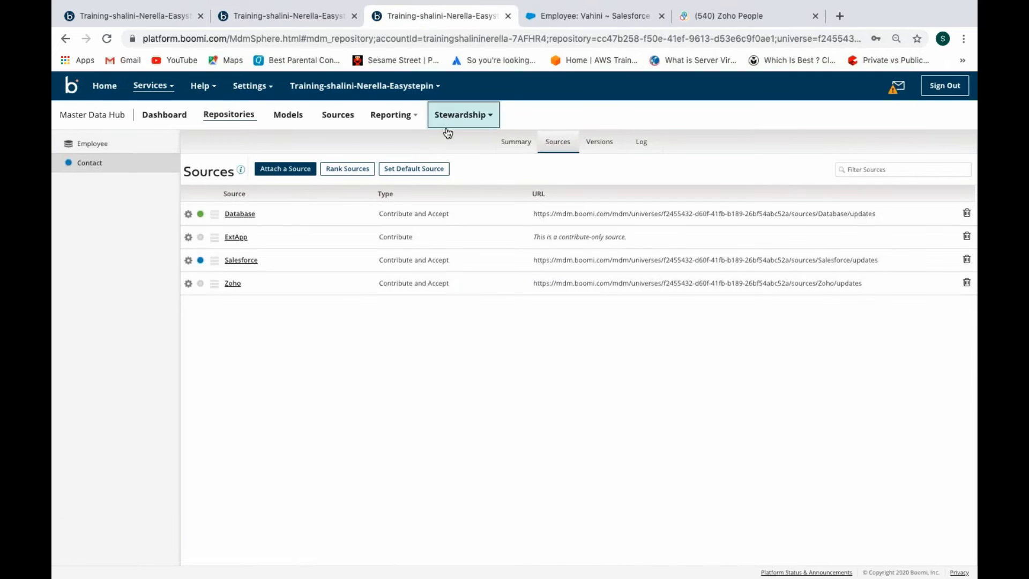
pyautogui.click(454, 144)
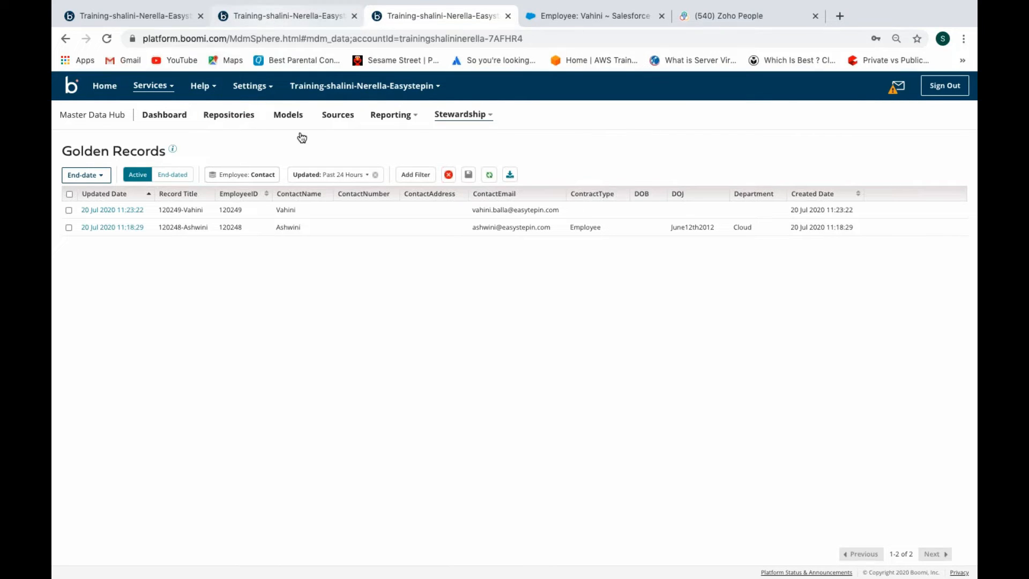
# - In the Contact model's sources in the Employee repository, finish the Salesforce initial load and enable initial load for Zoho
pyautogui.click(224, 123)
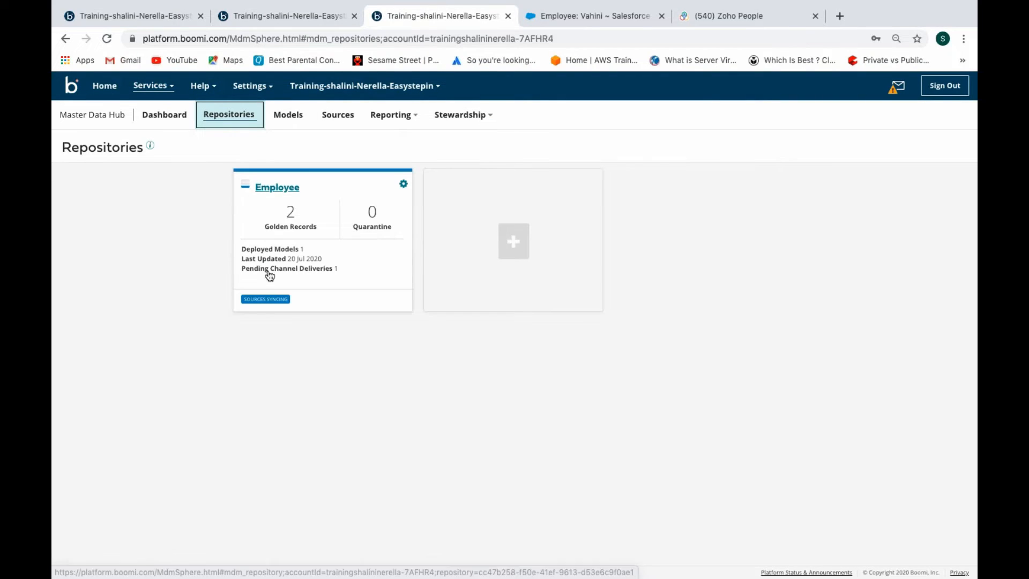
pyautogui.click(278, 243)
pyautogui.click(214, 215)
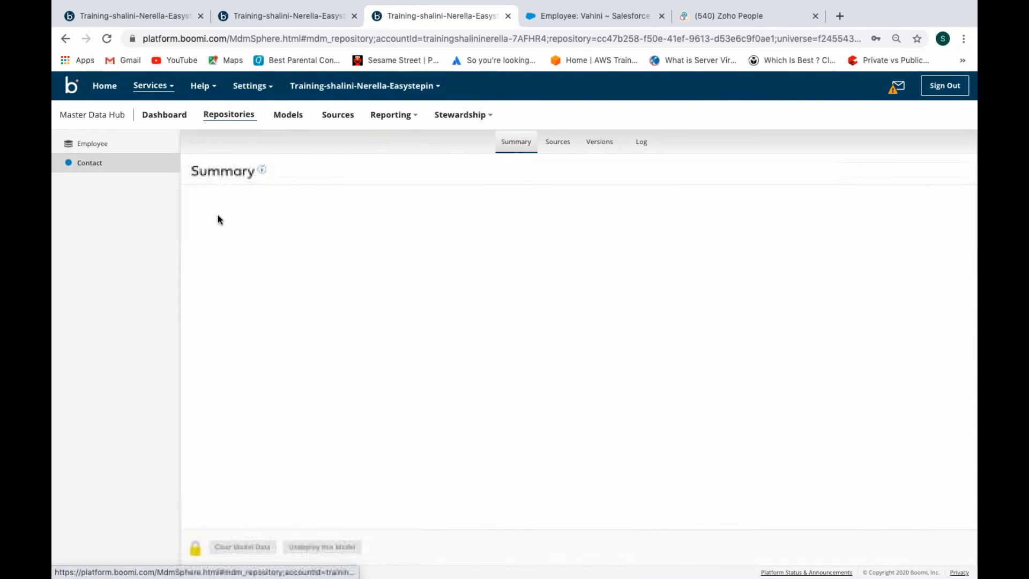
pyautogui.click(553, 143)
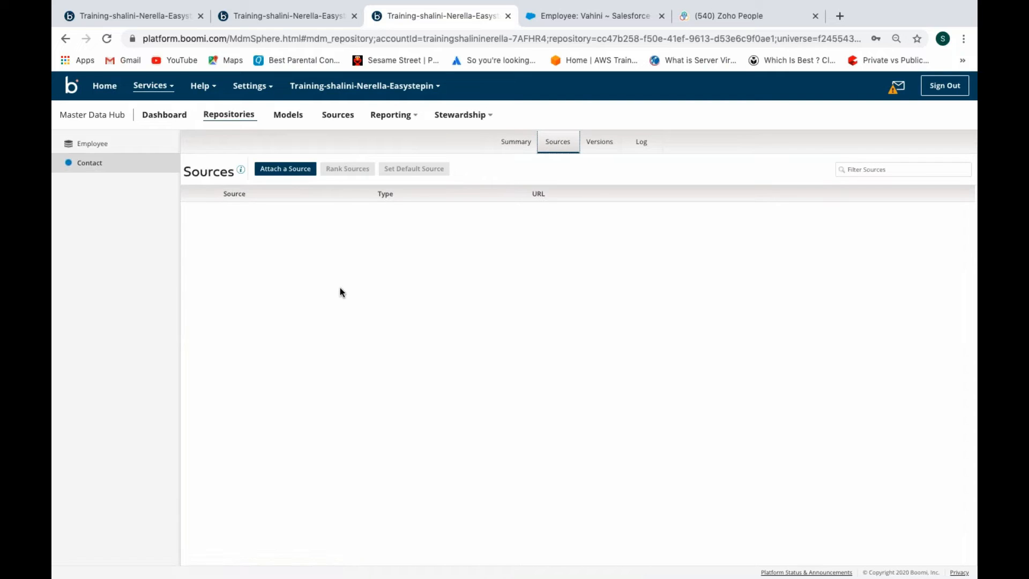
pyautogui.click(188, 261)
pyautogui.click(203, 292)
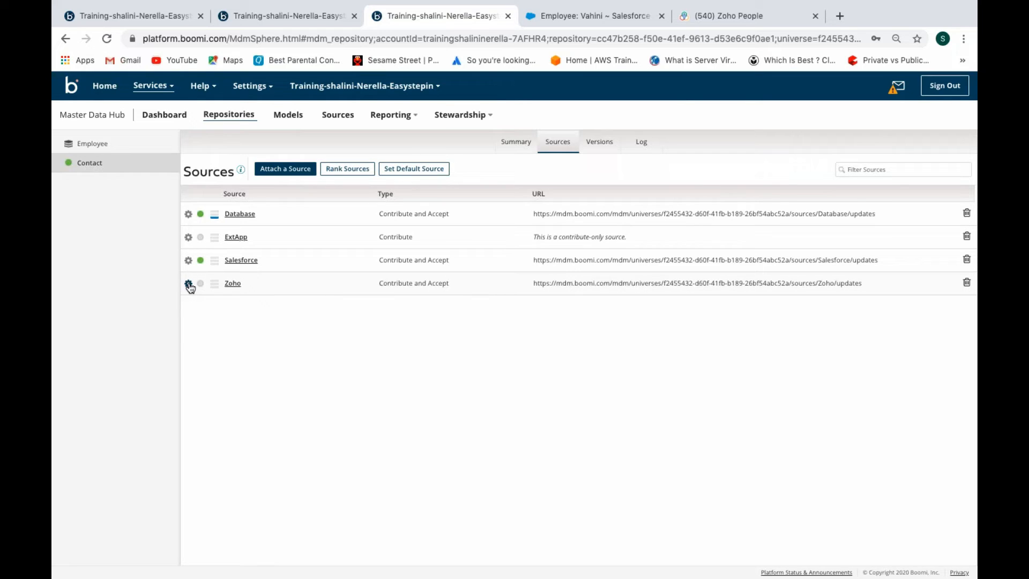
pyautogui.click(188, 284)
pyautogui.click(205, 316)
# - Return to Boomi Integration, close the Salesforce to MDM process, and open the Zoho to MDM process
pyautogui.click(284, 15)
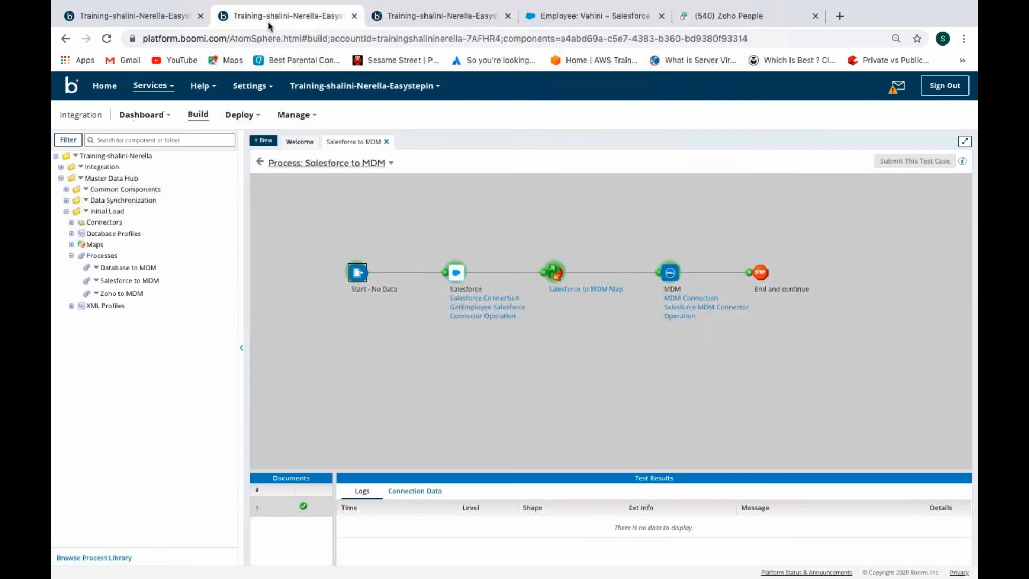
pyautogui.click(260, 162)
pyautogui.click(386, 141)
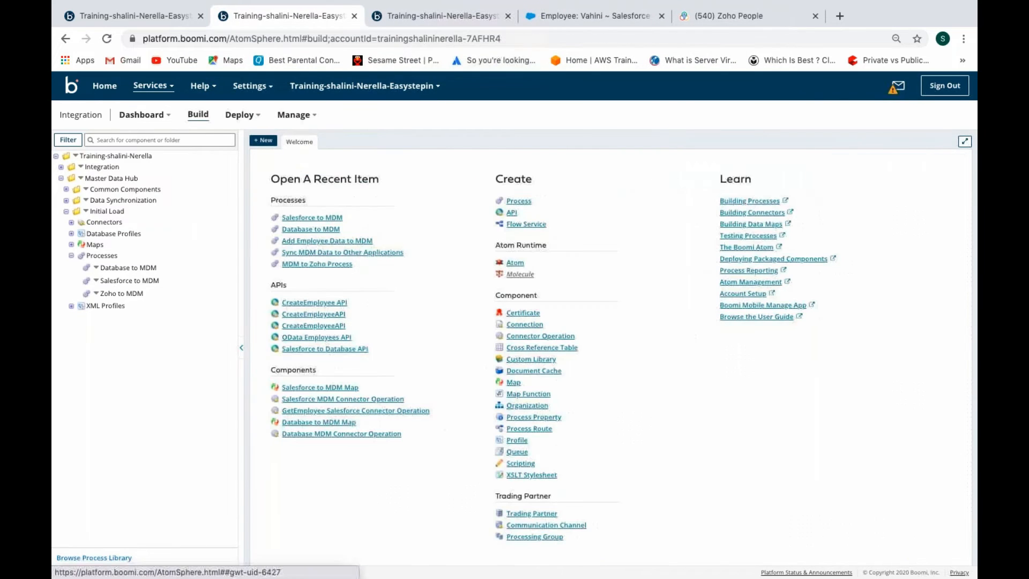
pyautogui.click(120, 294)
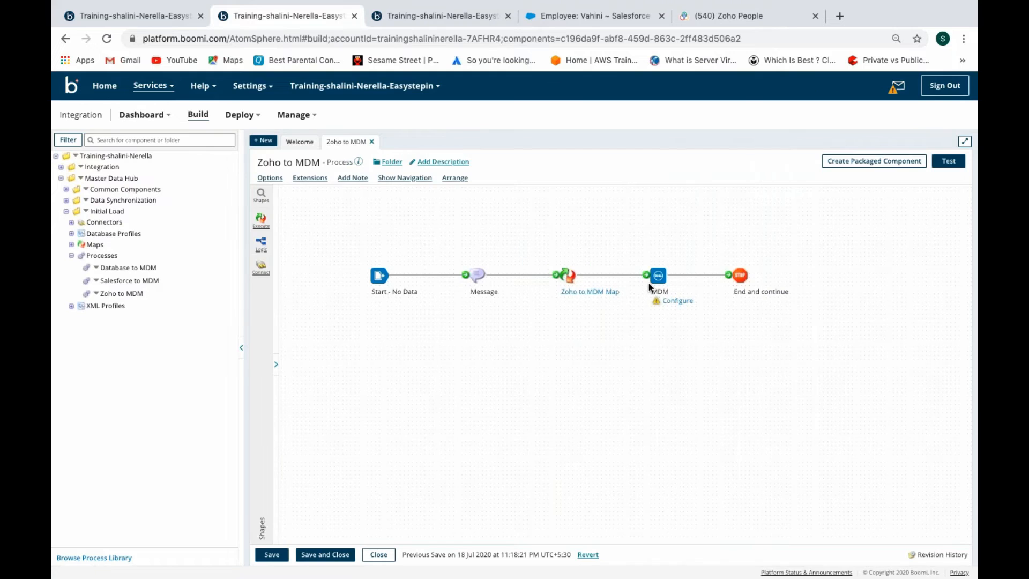
# - Configure the MDM connector shape of the Zoho to MDM process to use the MDM Connection
pyautogui.doubleClick(658, 276)
pyautogui.click(763, 331)
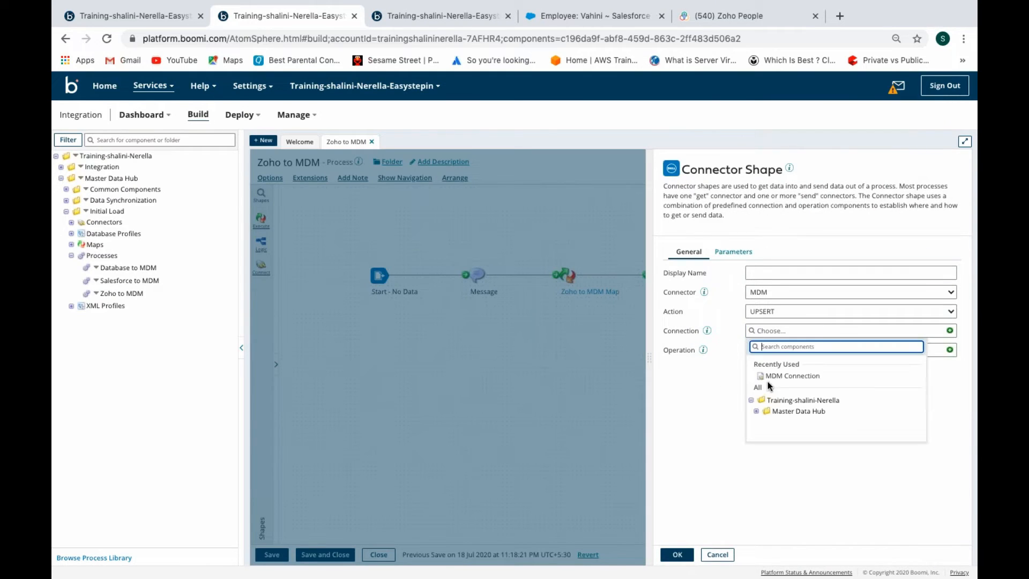
pyautogui.click(772, 376)
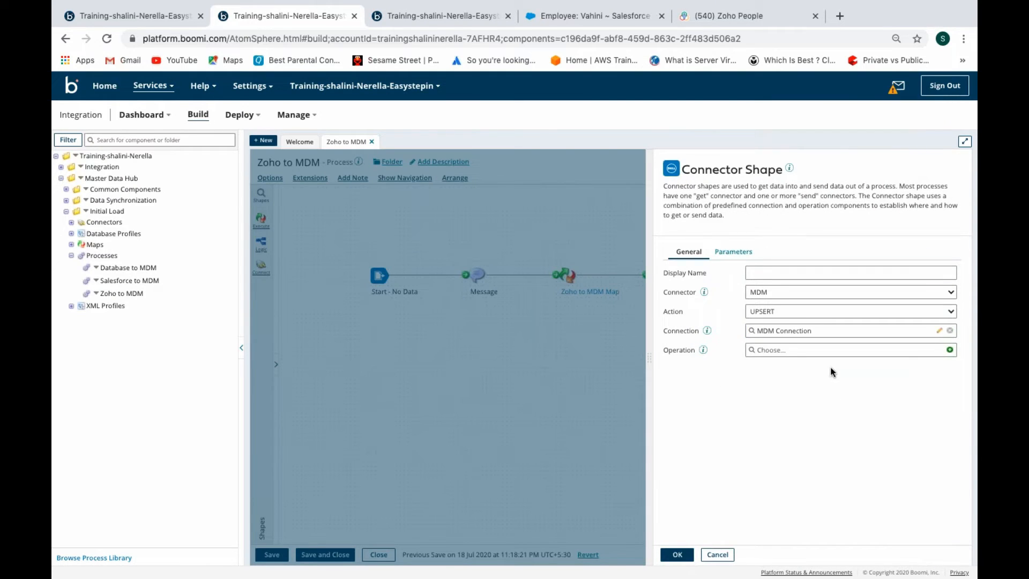
# - Create a new UPSERT operation for the MDM connector and name it Zoho MDM Connector Operation
pyautogui.click(950, 350)
pyautogui.moveTo(288, 162); pyautogui.dragTo(223, 164)
pyautogui.press('Left')
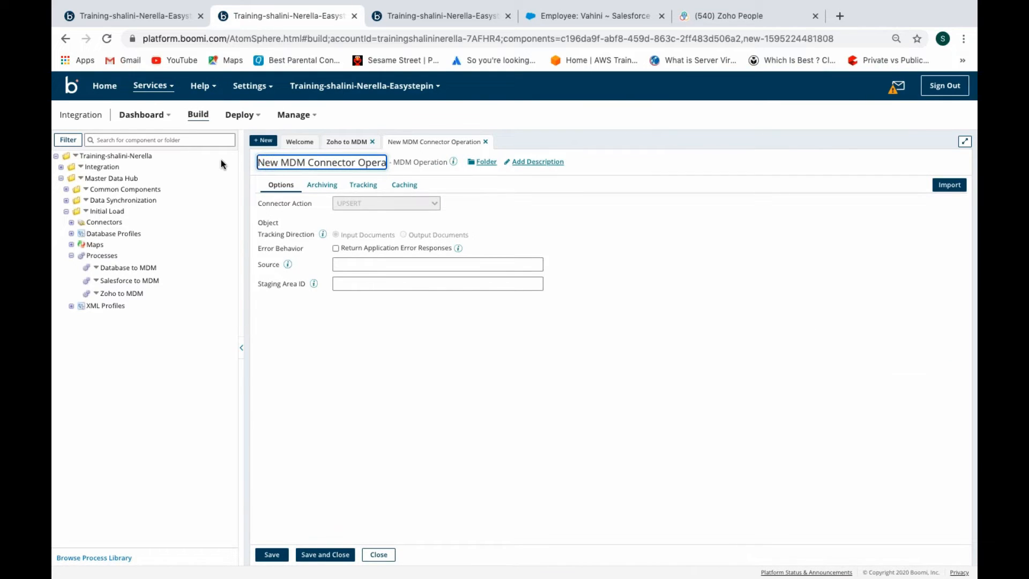
pyautogui.press('BackSpace')
pyautogui.press('BackSpace')
pyautogui.press('BackSpace')
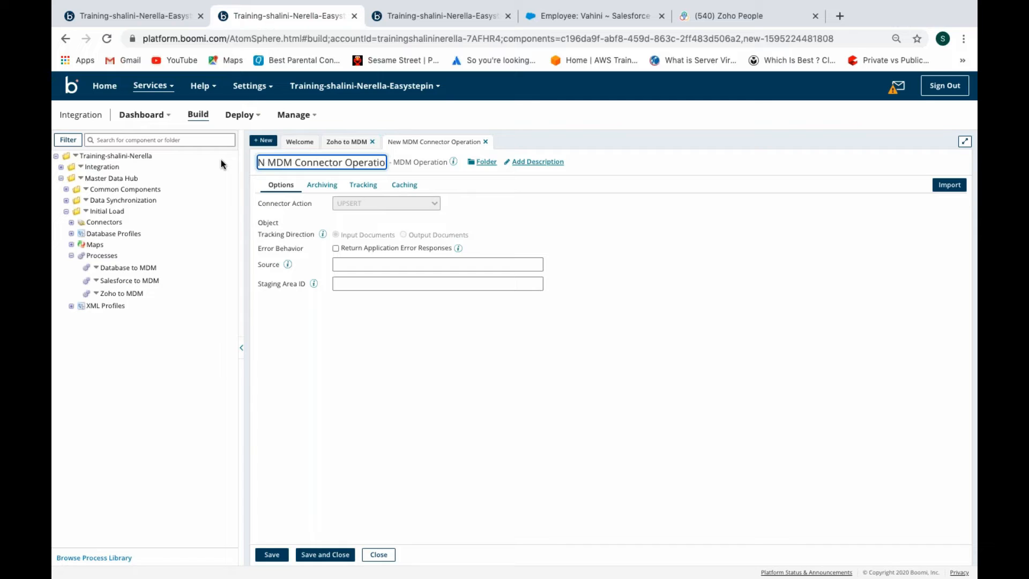
pyautogui.write('Zoho')
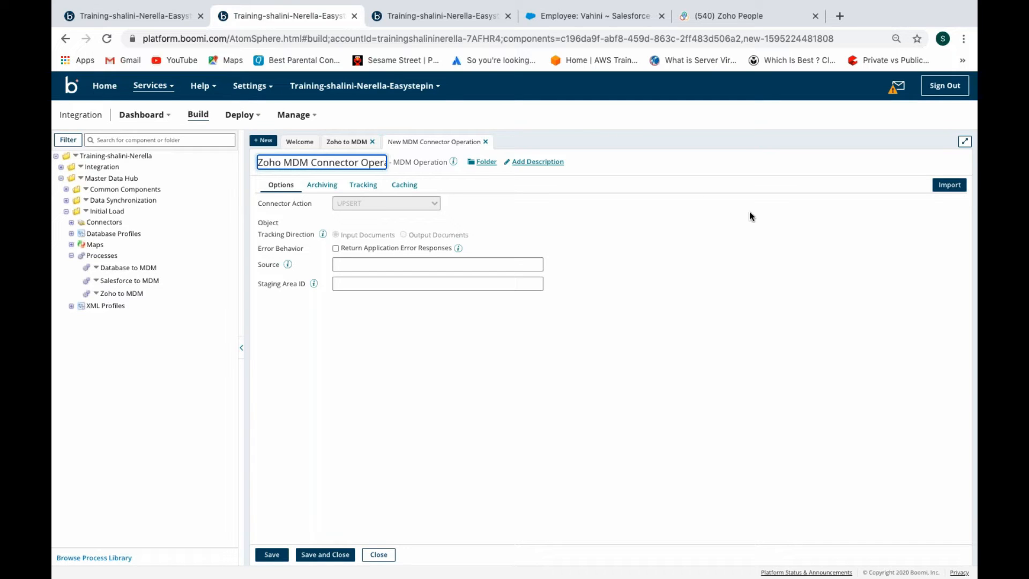
# - Import the contact object into the operation using MDM Connection and source Zoho, save the operation, and apply the connector settings
pyautogui.click(946, 186)
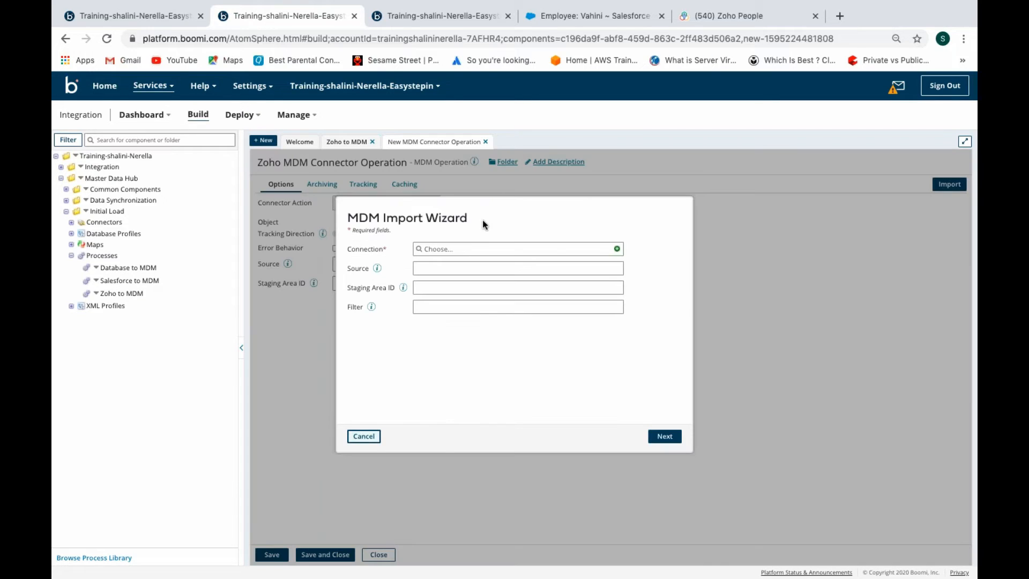
pyautogui.click(453, 249)
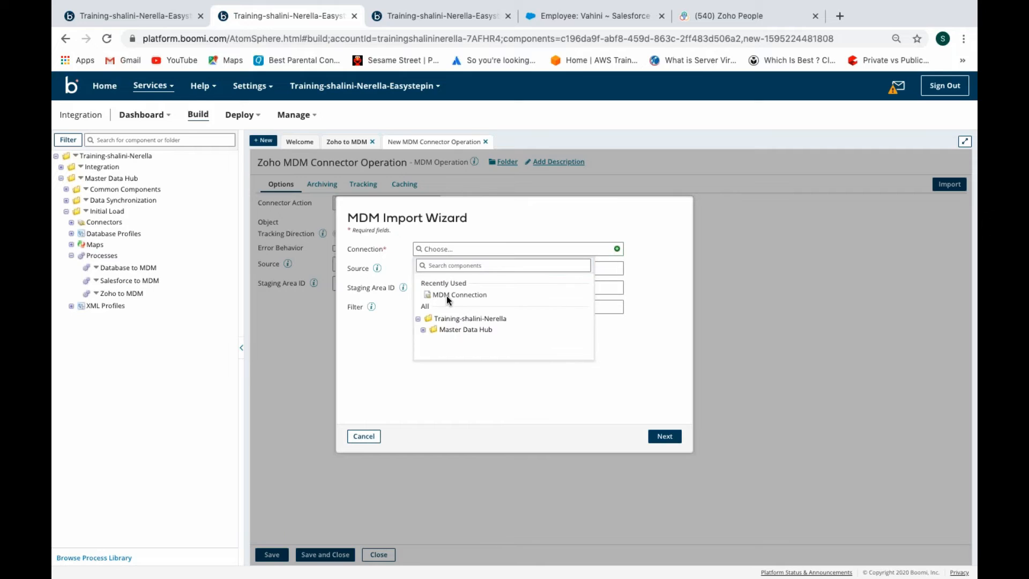
pyautogui.click(446, 295)
pyautogui.click(441, 267)
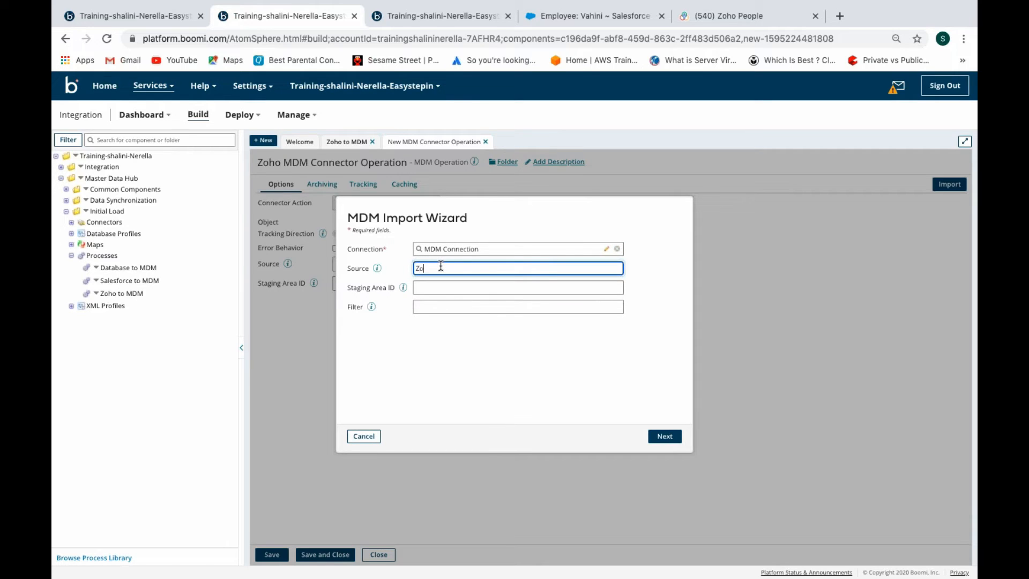
pyautogui.write('Zoho')
pyautogui.click(665, 436)
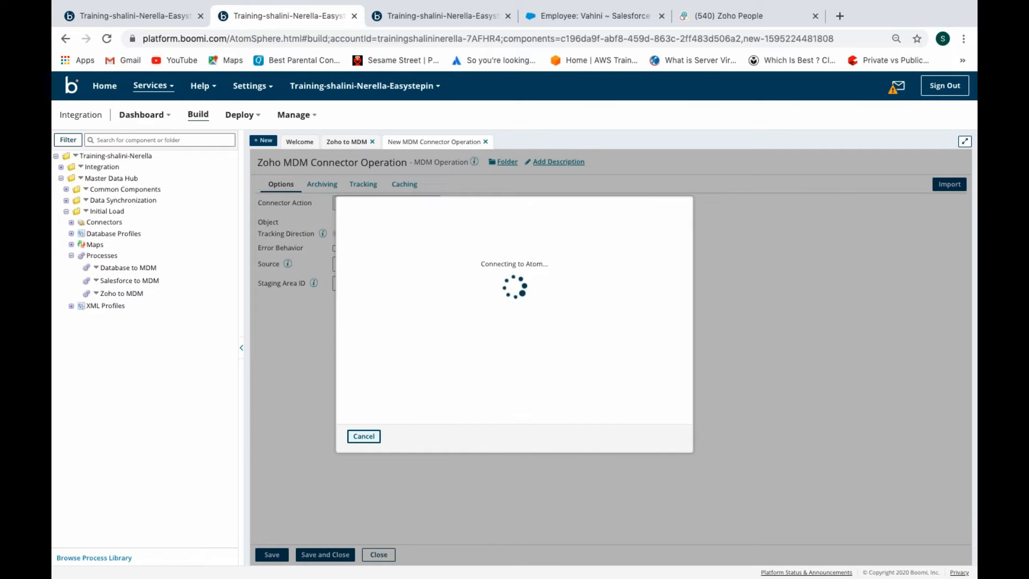
pyautogui.click(664, 436)
pyautogui.click(665, 435)
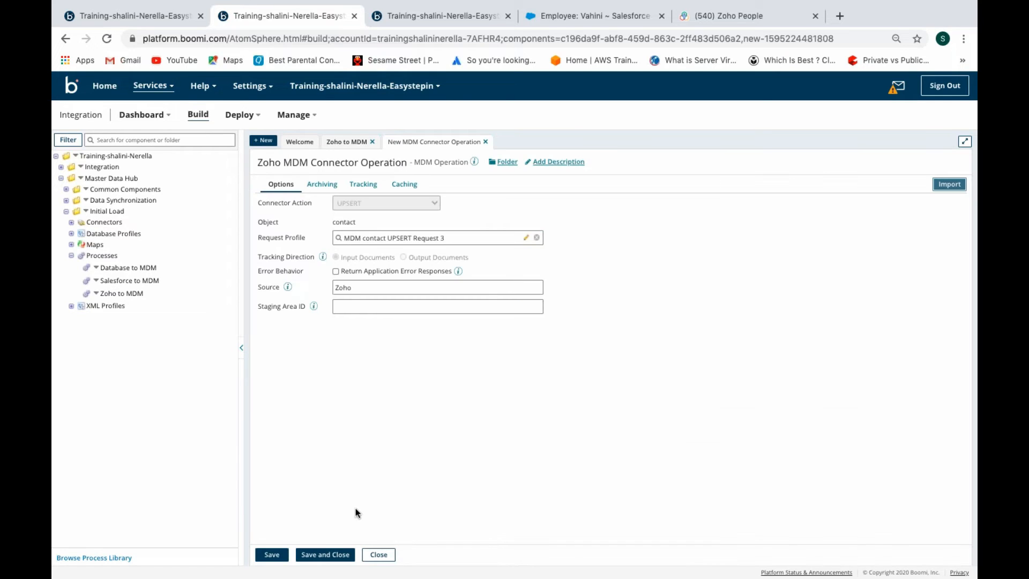
pyautogui.click(324, 552)
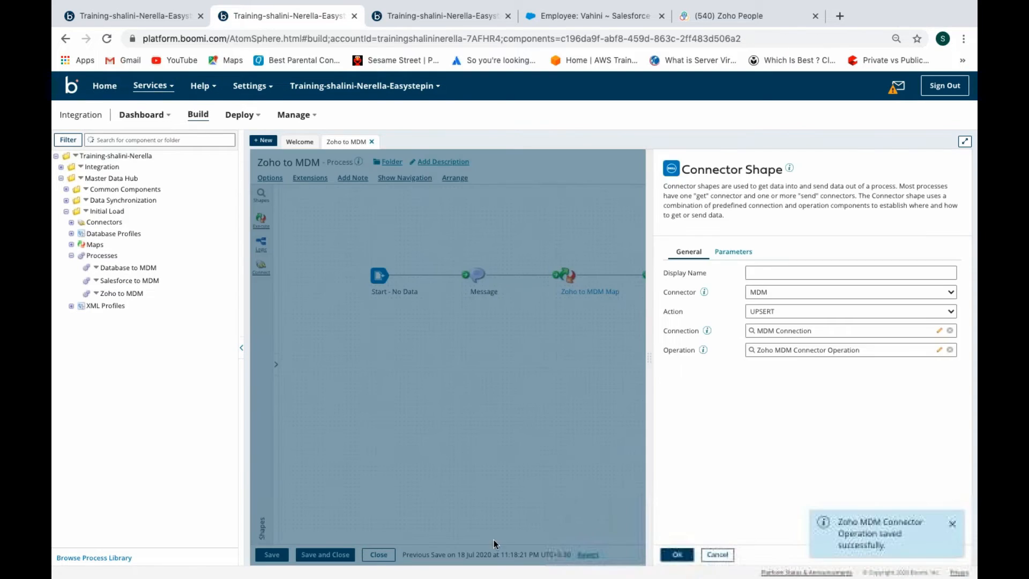
pyautogui.click(677, 555)
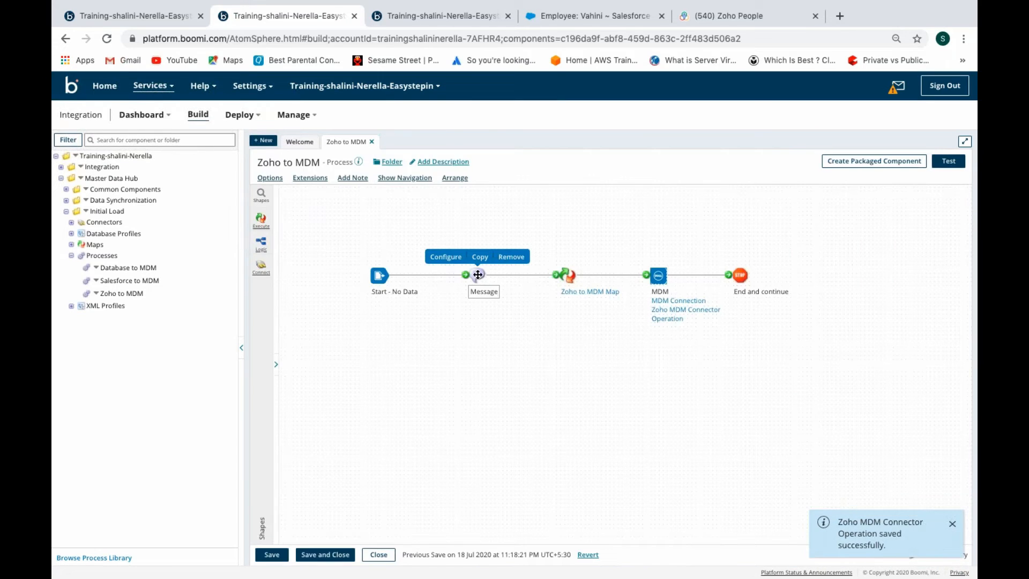
# - Review the JSON payload in the Message shape of the Zoho to MDM process, apply the shape, and save the process
pyautogui.click(477, 275)
pyautogui.scroll(-4, 814, 319)
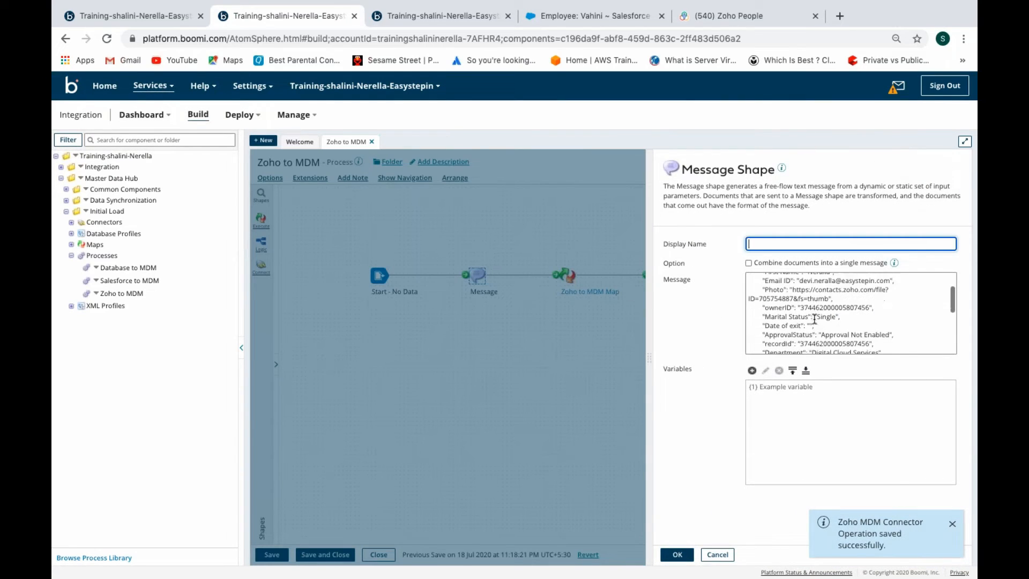
pyautogui.scroll(5, 814, 319)
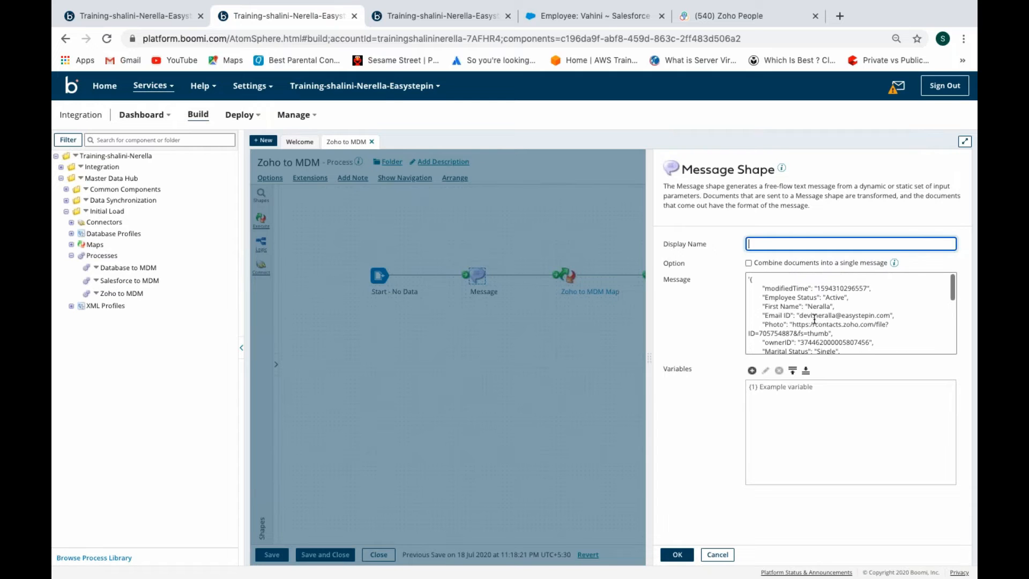
pyautogui.scroll(-3, 814, 319)
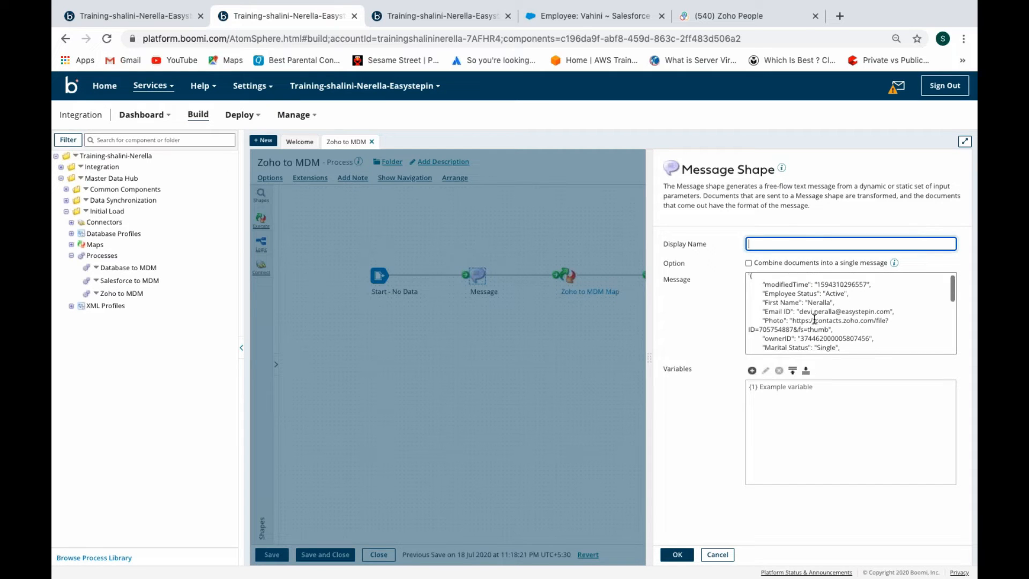
pyautogui.scroll(3, 810, 326)
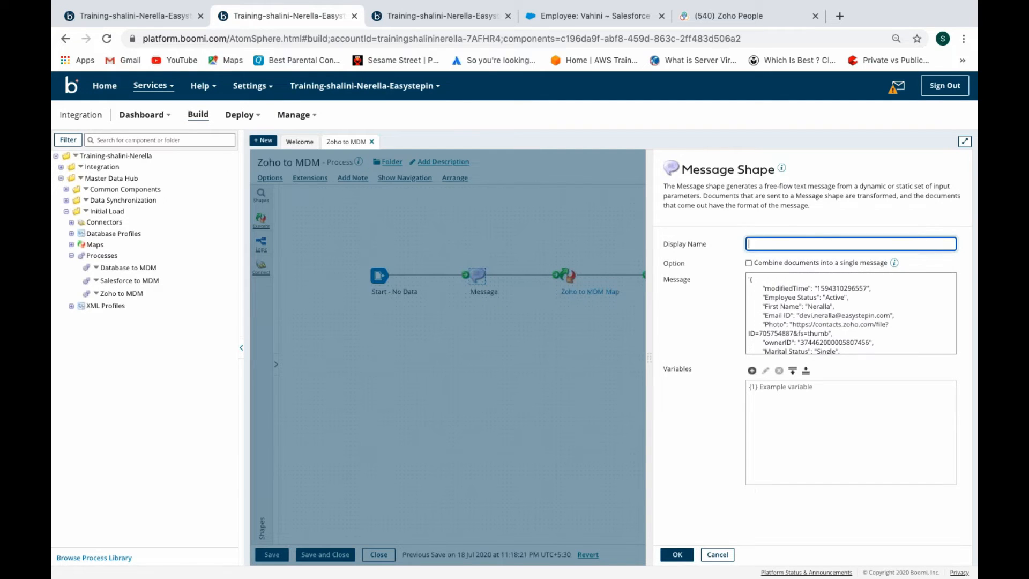
pyautogui.click(677, 554)
pyautogui.click(272, 554)
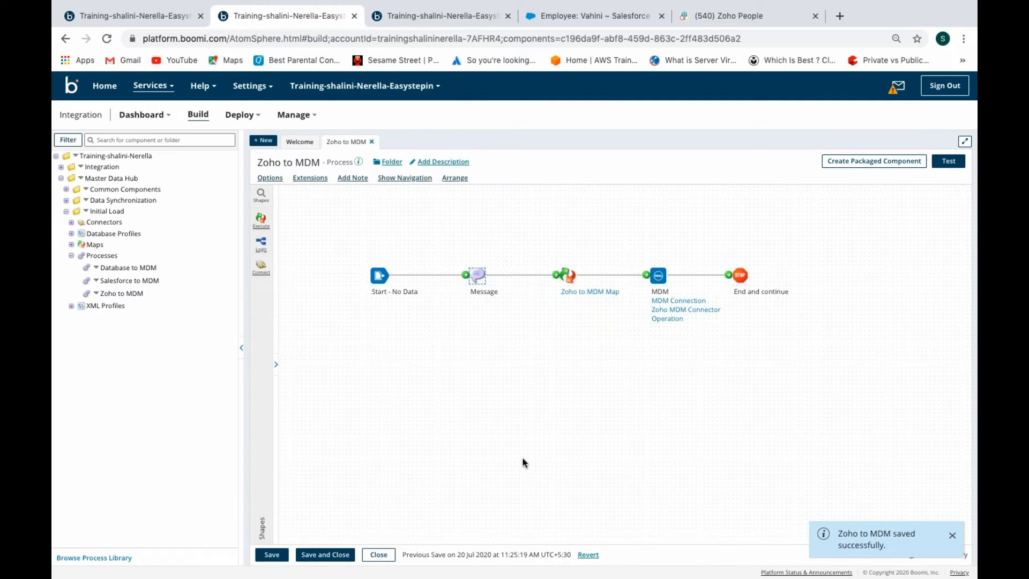
# - Open the Zoho_to_MDM map, set its source to the JSON profile Single Sample JSON Profile, and expand the source object's fields
pyautogui.click(589, 291)
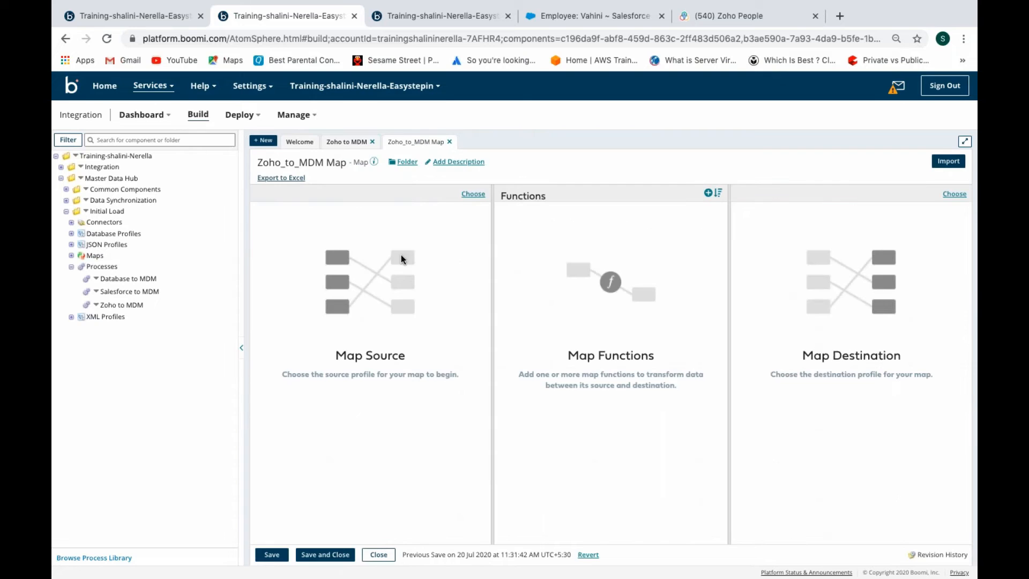
pyautogui.click(473, 194)
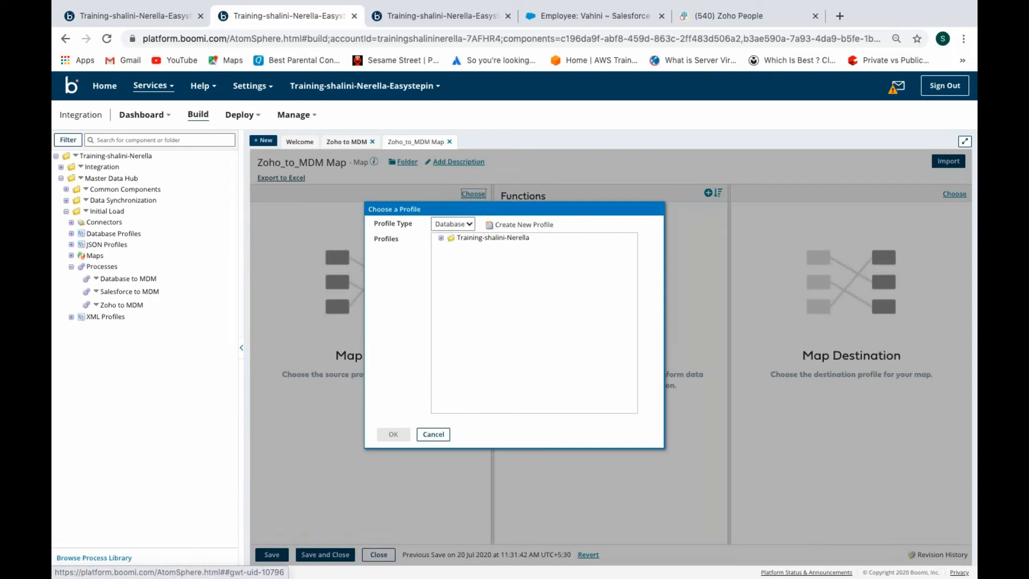
pyautogui.click(452, 225)
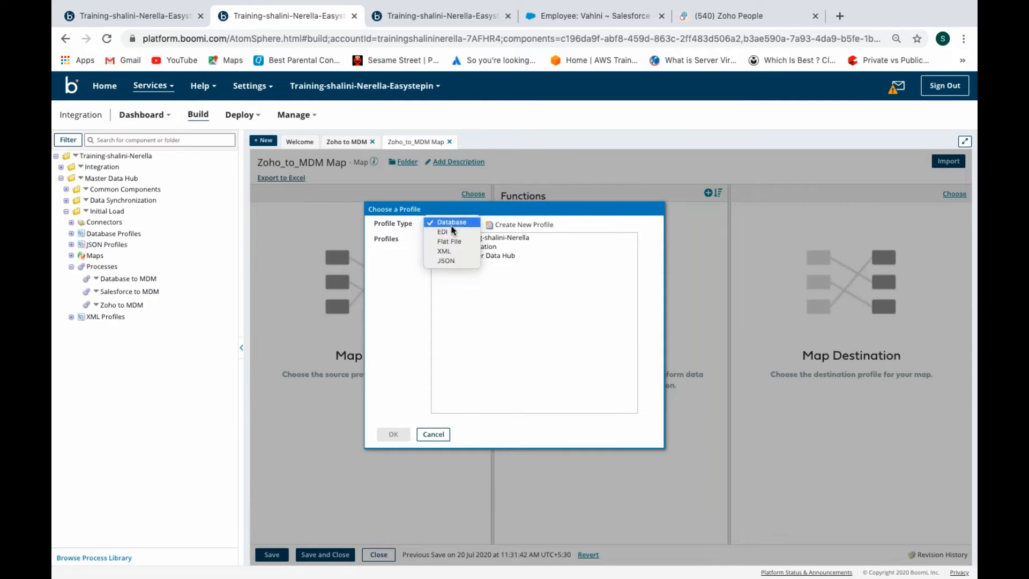
pyautogui.click(445, 261)
pyautogui.click(445, 256)
pyautogui.click(451, 273)
pyautogui.click(472, 284)
pyautogui.click(394, 435)
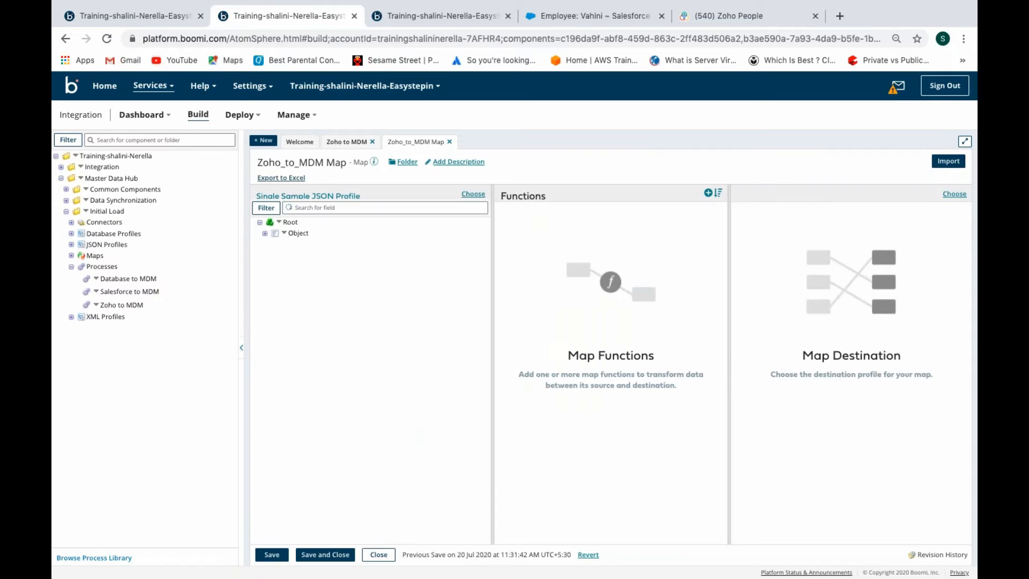
pyautogui.click(264, 233)
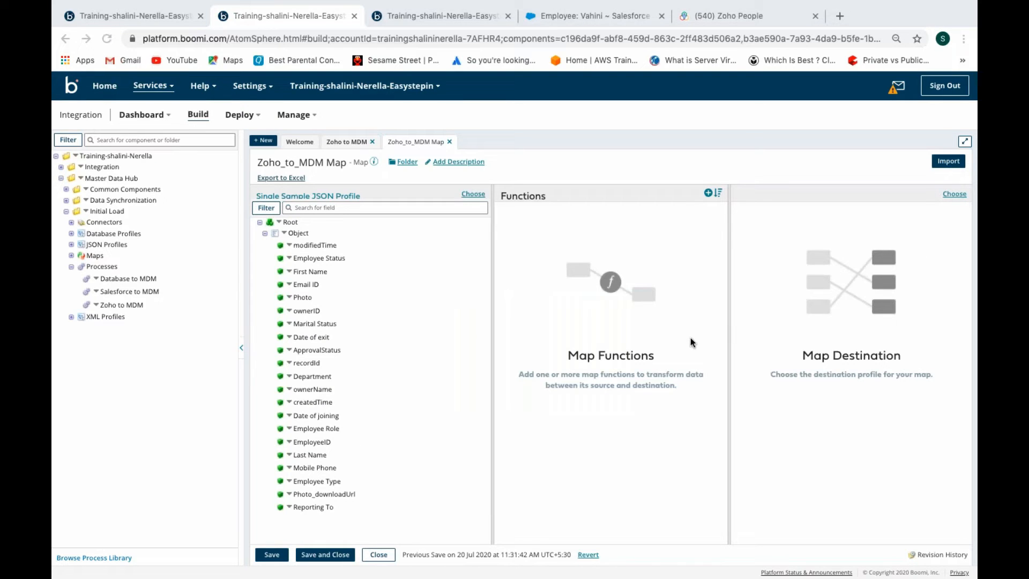
# - Set the map destination to the XML profile MDM contact UPSERT Request 3 and map EmployeeID to both employeeid and id
pyautogui.click(954, 194)
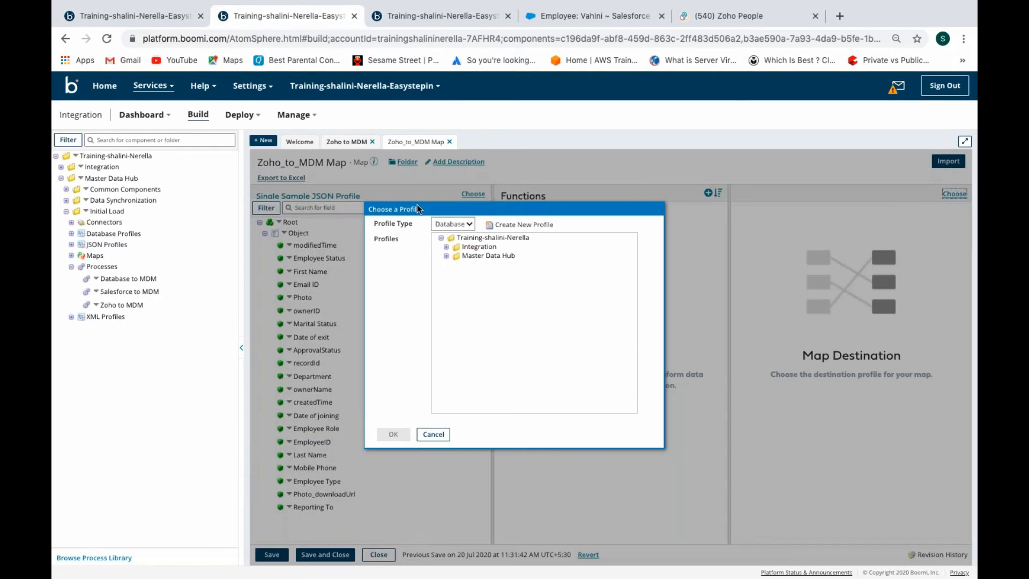
pyautogui.click(440, 225)
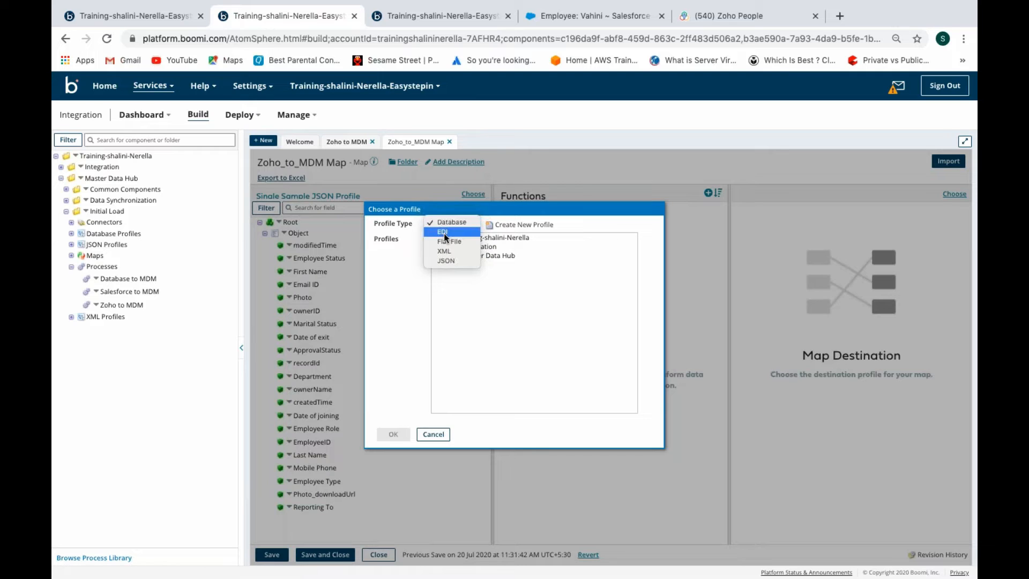
pyautogui.click(444, 251)
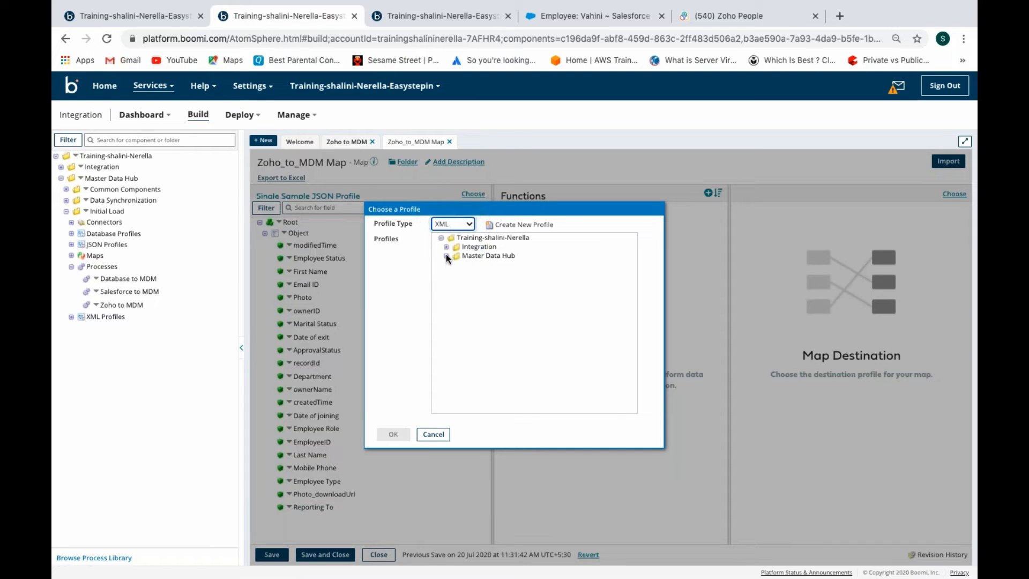
pyautogui.click(446, 256)
pyautogui.click(452, 274)
pyautogui.click(486, 308)
pyautogui.click(393, 434)
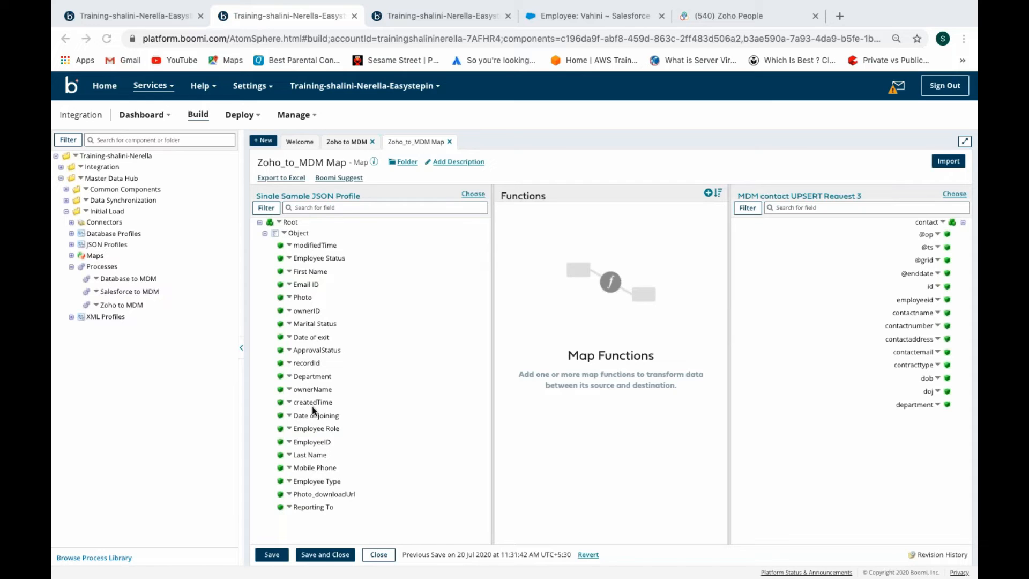
pyautogui.moveTo(315, 442); pyautogui.dragTo(910, 300)
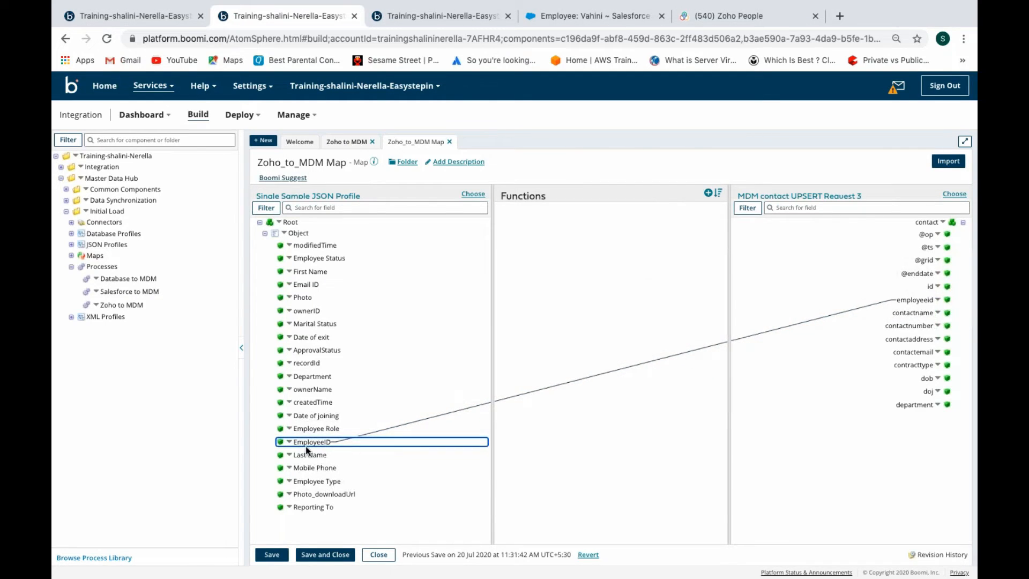
pyautogui.moveTo(311, 441); pyautogui.dragTo(920, 287)
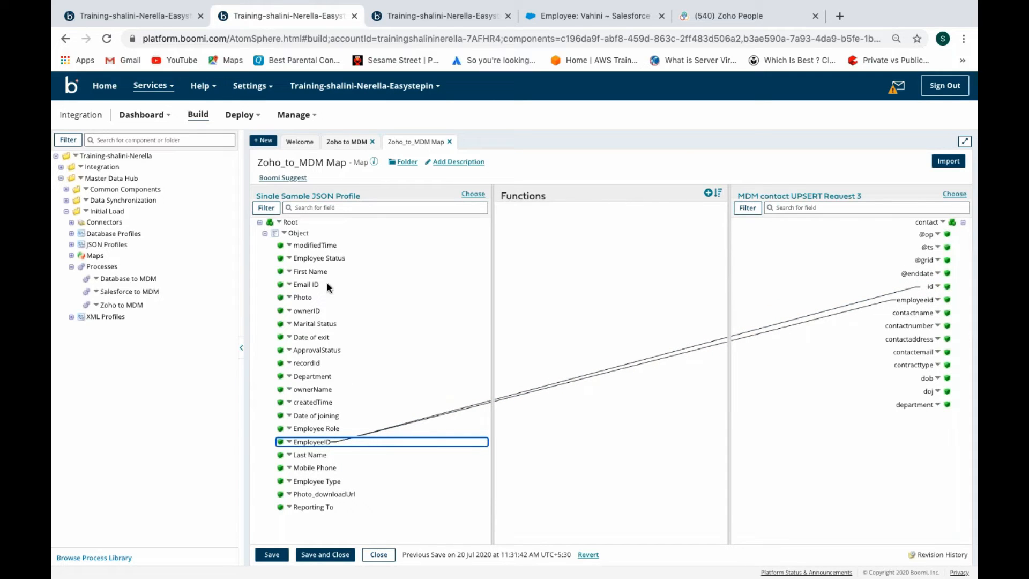
# - Add a String Concat function from the String category to the map
pyautogui.click(707, 193)
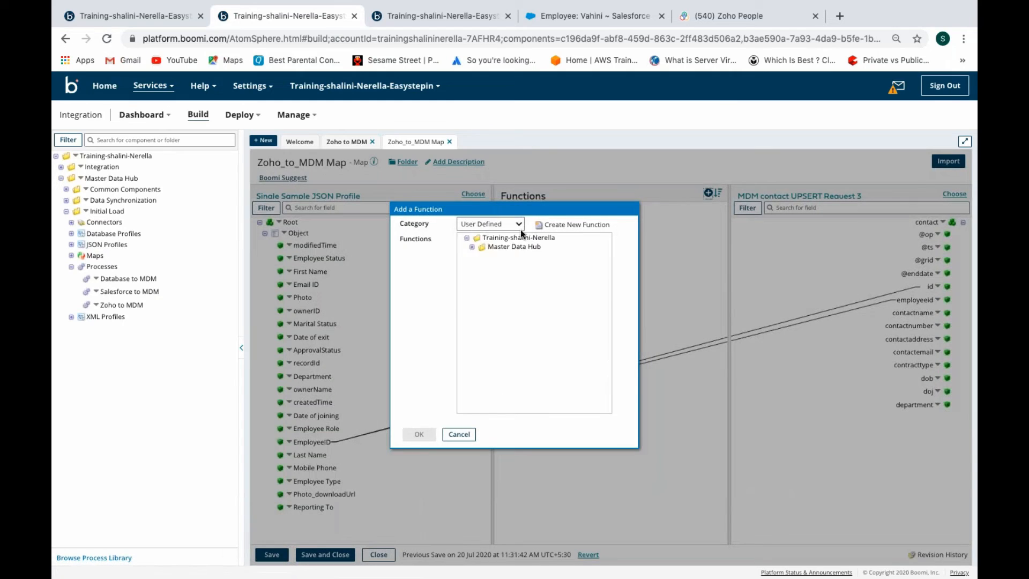
pyautogui.click(503, 224)
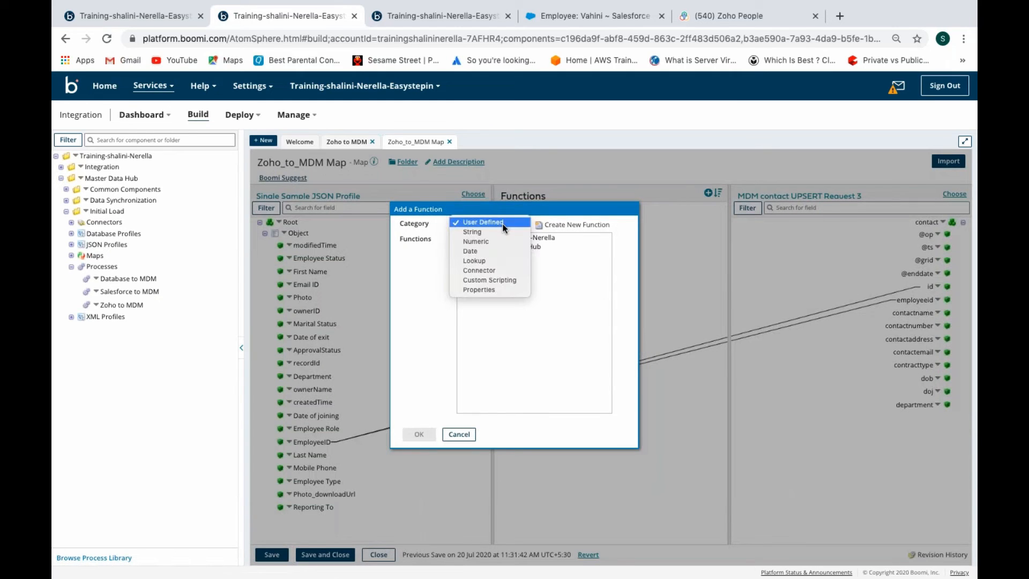
pyautogui.click(474, 231)
pyautogui.click(487, 288)
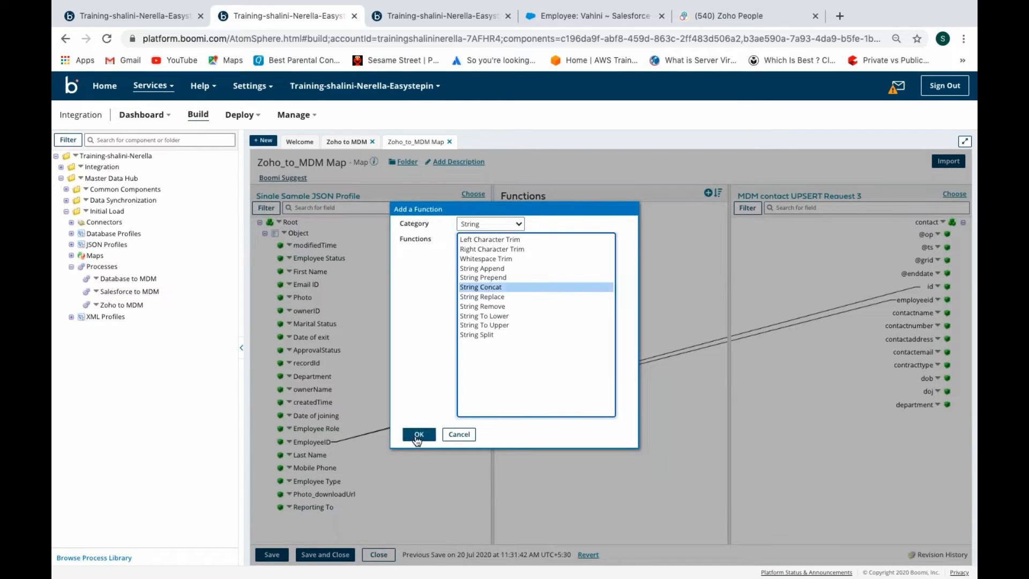
pyautogui.click(418, 434)
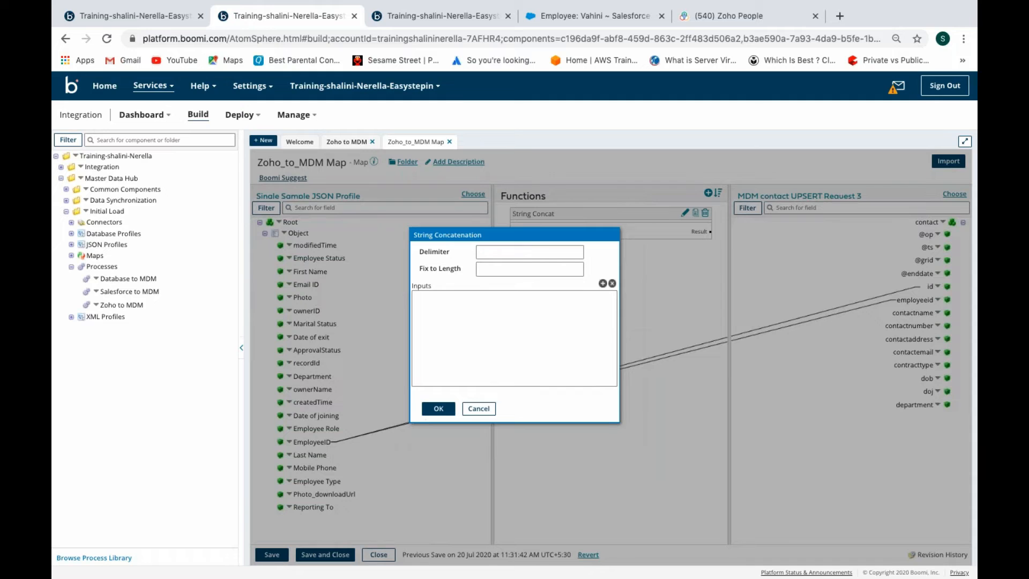
# - Configure the String Concat function with inputs FirstName and LastName and an underscore delimiter, leaving the default values empty
pyautogui.click(603, 283)
pyautogui.write('Fit')
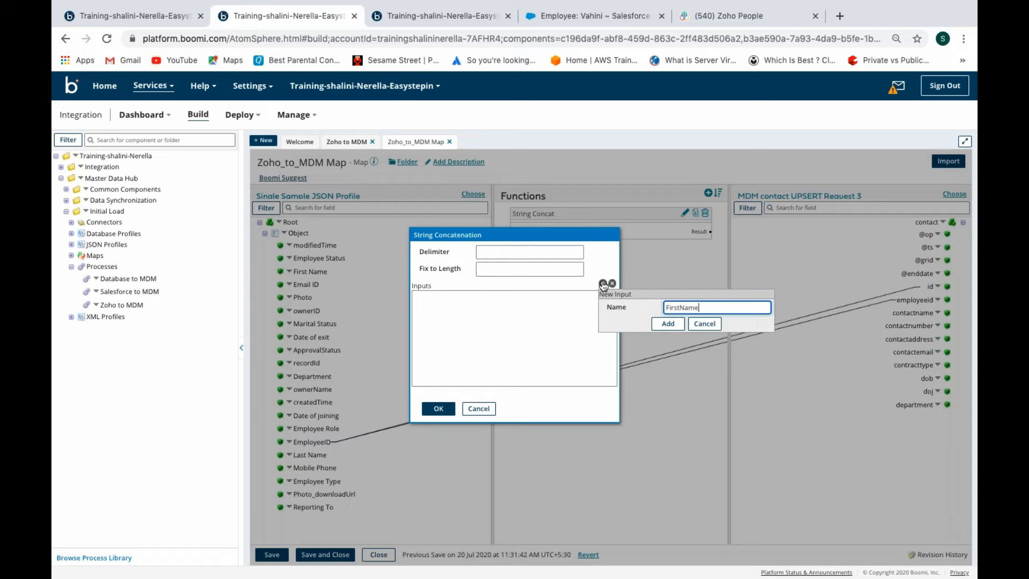
pyautogui.click(667, 323)
pyautogui.click(602, 283)
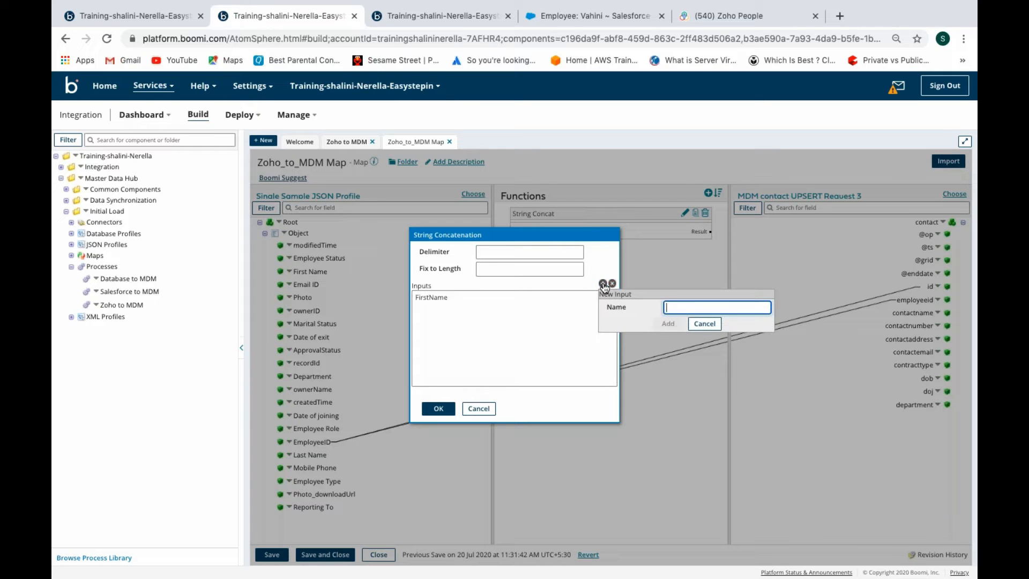
pyautogui.write('LastName')
pyautogui.click(667, 323)
pyautogui.click(519, 253)
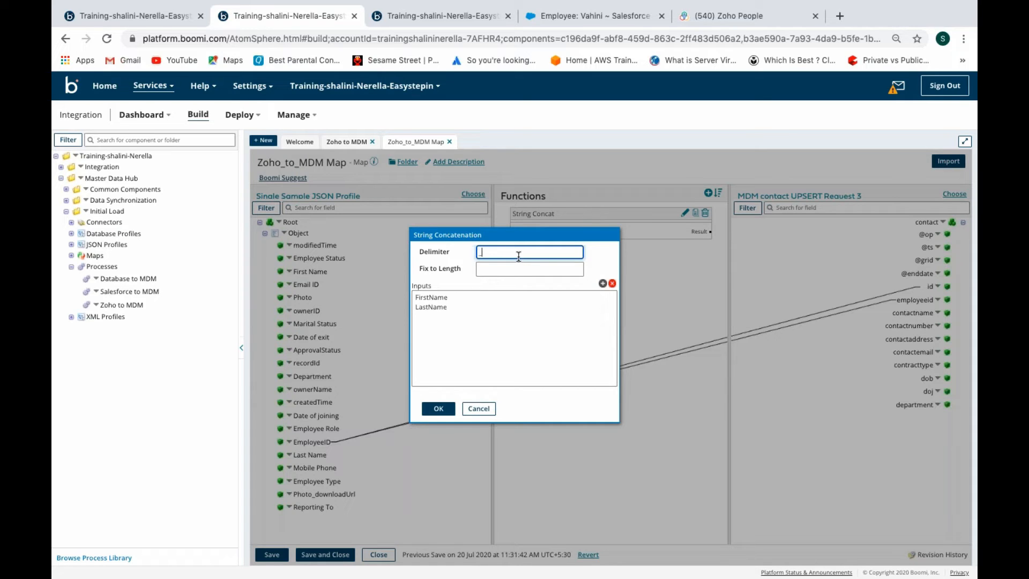
pyautogui.click(438, 410)
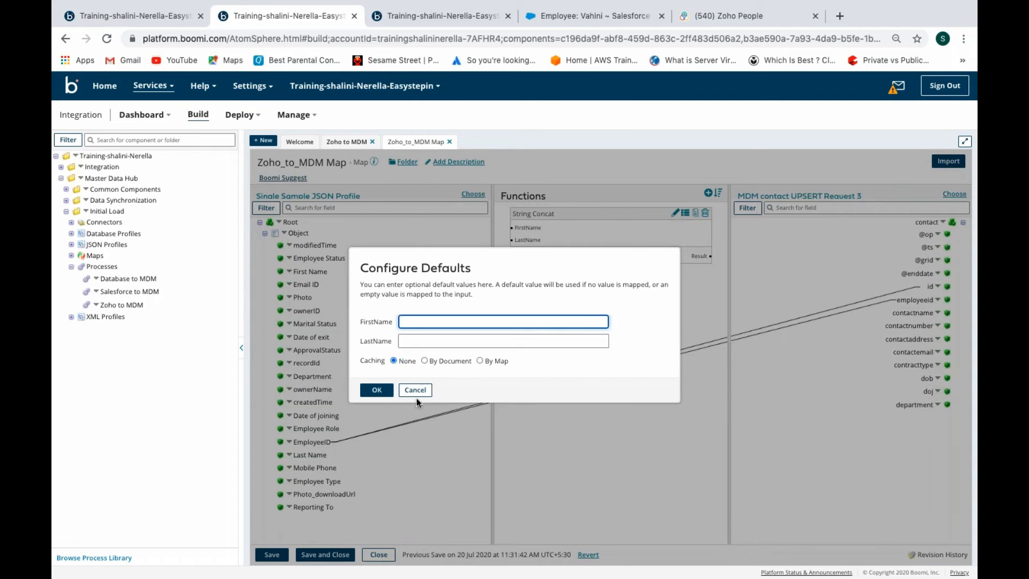
pyautogui.click(377, 390)
# - Map First Name and Last Name into the String Concat inputs and its result to contactname
pyautogui.moveTo(310, 271); pyautogui.dragTo(512, 228)
pyautogui.moveTo(319, 457); pyautogui.dragTo(514, 240)
pyautogui.moveTo(699, 257); pyautogui.dragTo(903, 313)
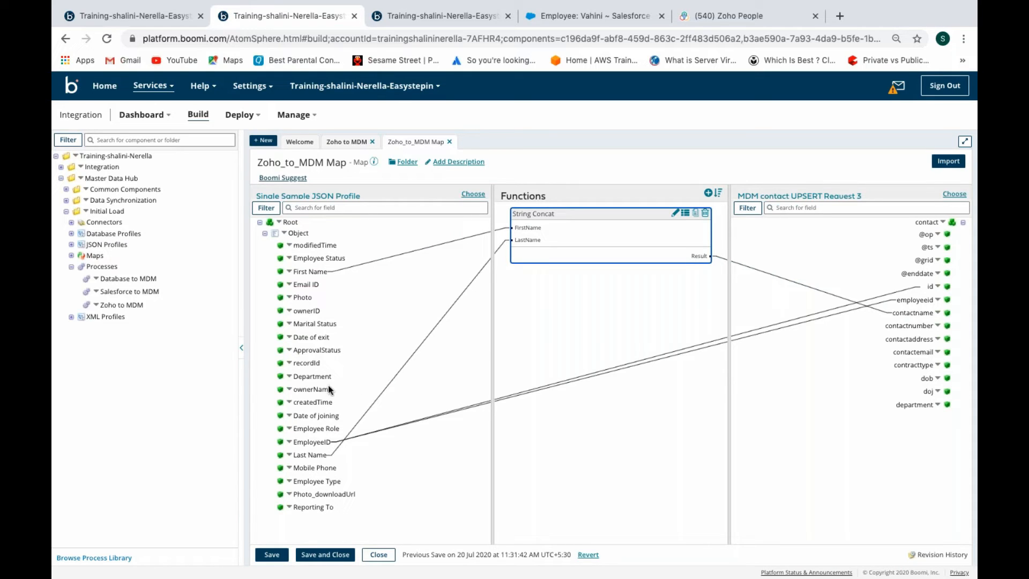
# - Map Email ID to contactemail, Employee Type to contracttype, Date of joining to doj, and Department to department
pyautogui.moveTo(310, 285); pyautogui.dragTo(911, 352)
pyautogui.moveTo(329, 481); pyautogui.dragTo(920, 367)
pyautogui.moveTo(317, 416); pyautogui.dragTo(925, 395)
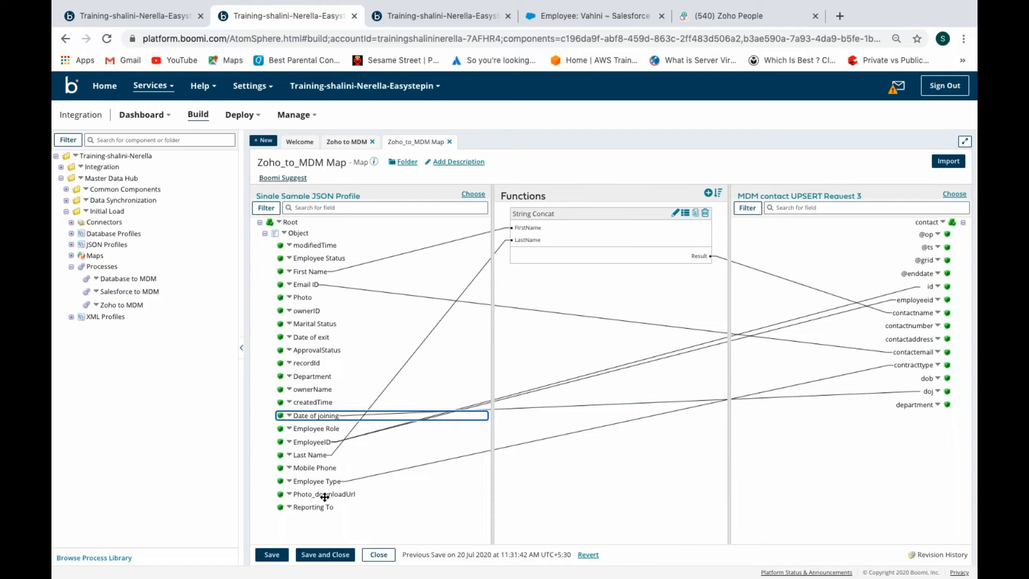
pyautogui.moveTo(316, 377); pyautogui.dragTo(917, 405)
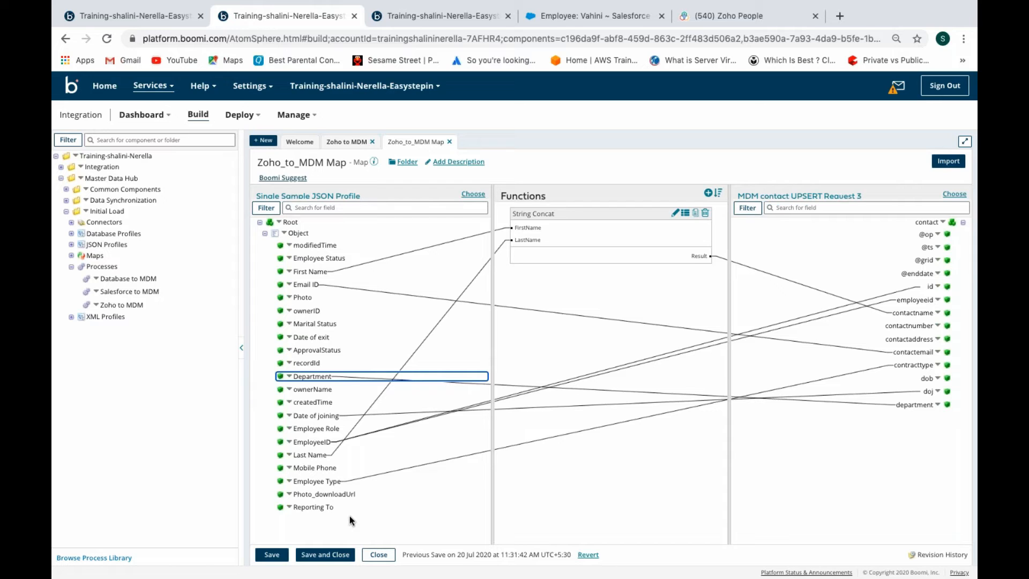
# - Save and close the Zoho_to_MDM map and run a test of the Zoho to MDM process on Test_Cloud
pyautogui.click(325, 555)
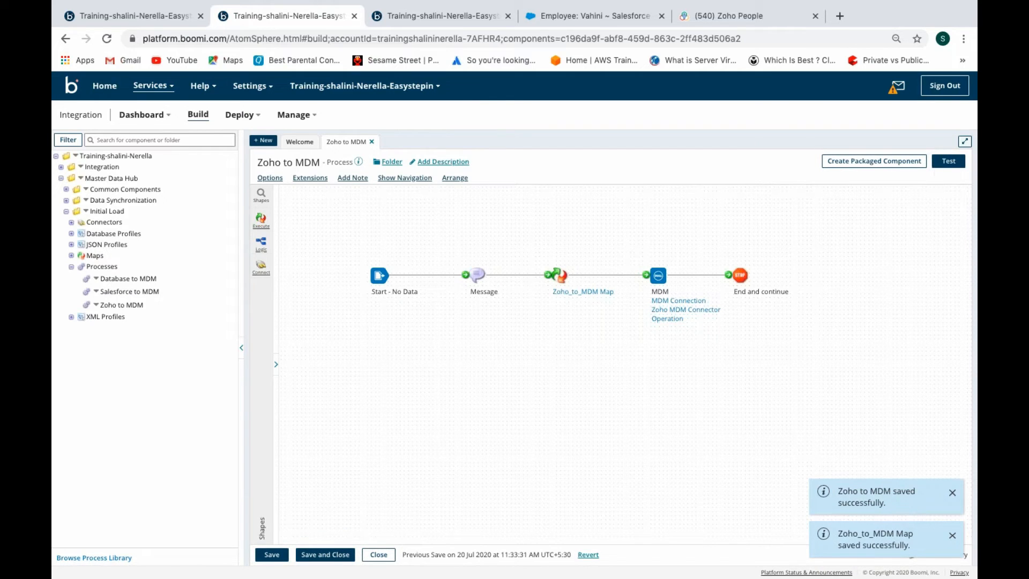
pyautogui.click(949, 161)
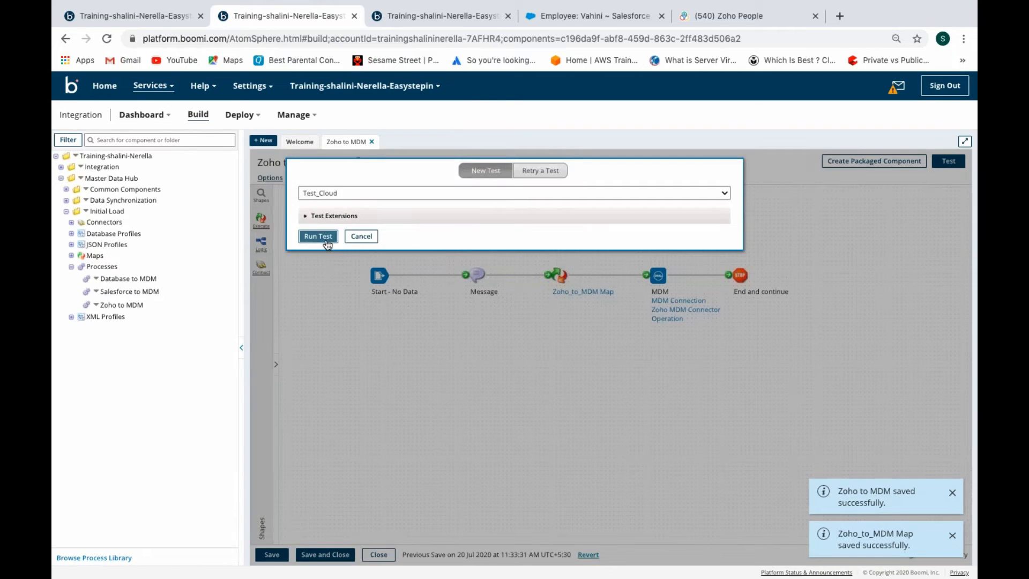
pyautogui.click(317, 237)
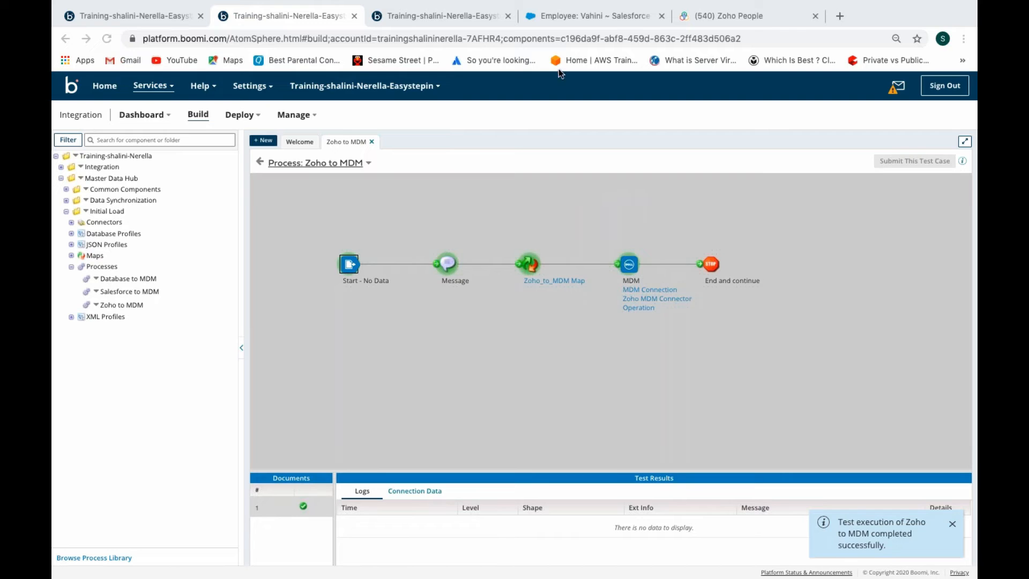
# - Switch to Master Data Hub and check the Contact golden records for the data loaded from Zoho
pyautogui.click(461, 25)
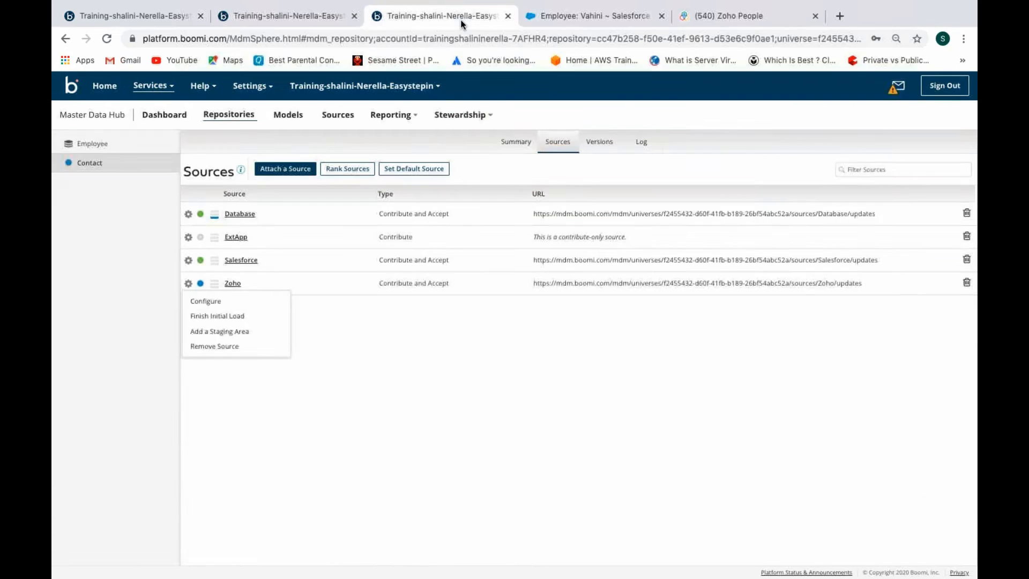
pyautogui.click(461, 115)
pyautogui.click(459, 142)
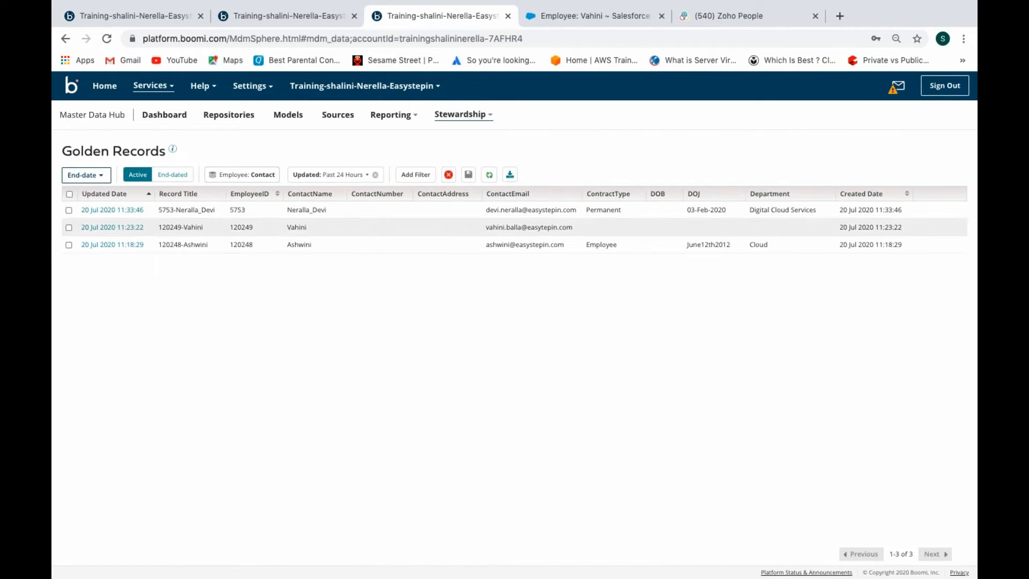
# - Open the Sources list of the Contact model in the Employee repository
pyautogui.click(228, 114)
pyautogui.click(277, 188)
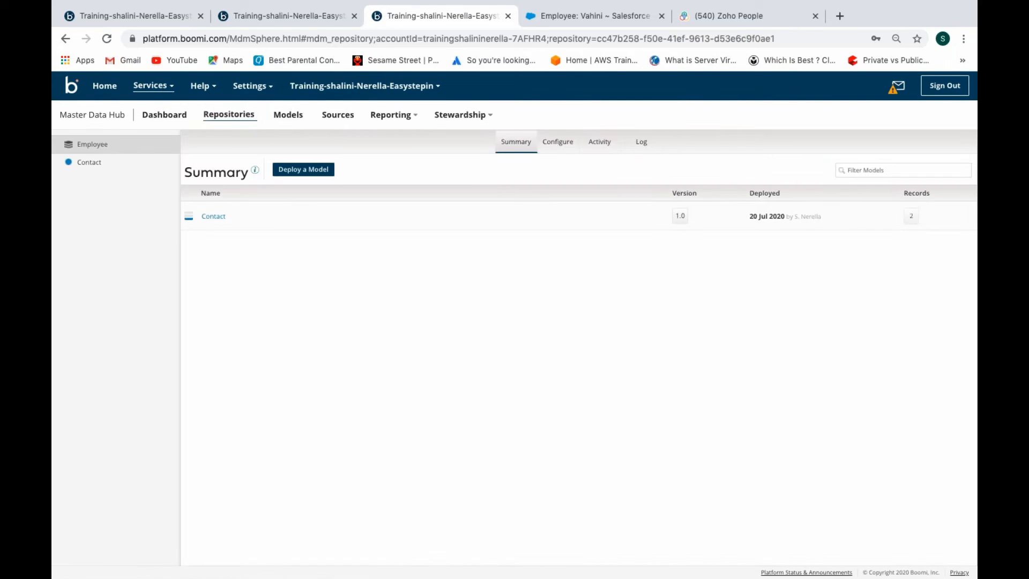
pyautogui.click(556, 145)
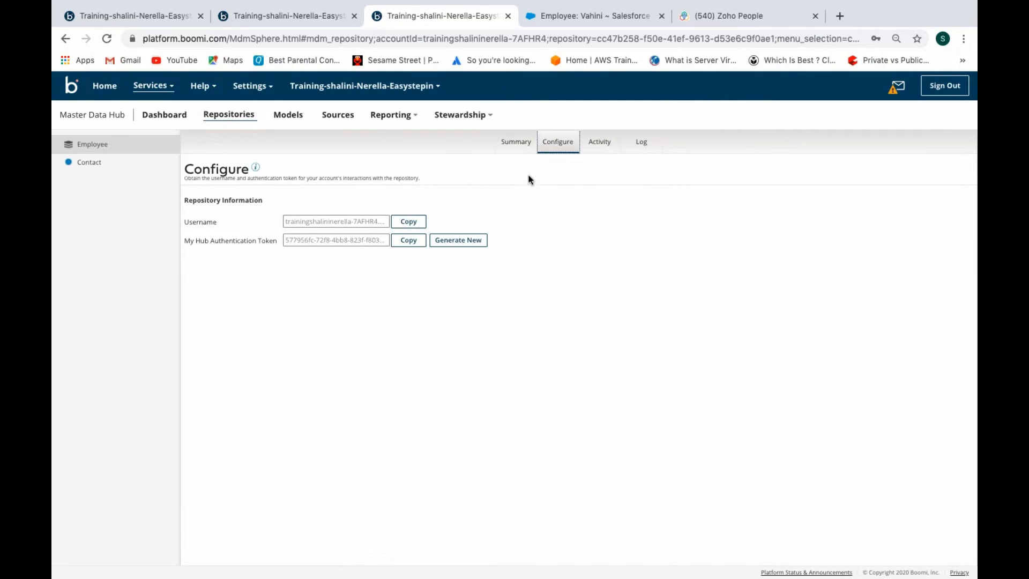
pyautogui.click(89, 162)
pyautogui.click(560, 146)
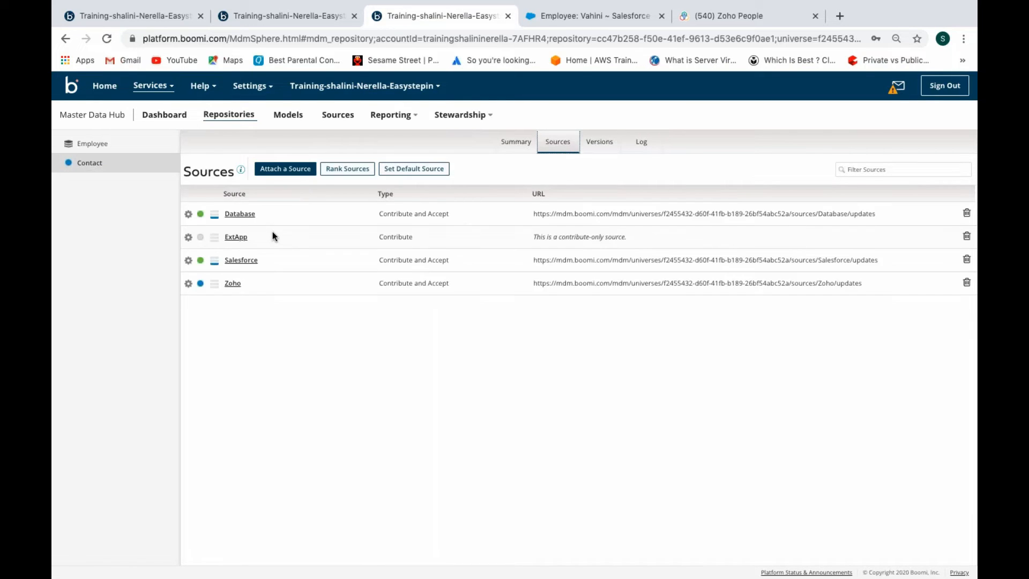
# - Finish the initial load of the Zoho source and enable the initial load for the ExtApp source
pyautogui.rightClick(192, 288)
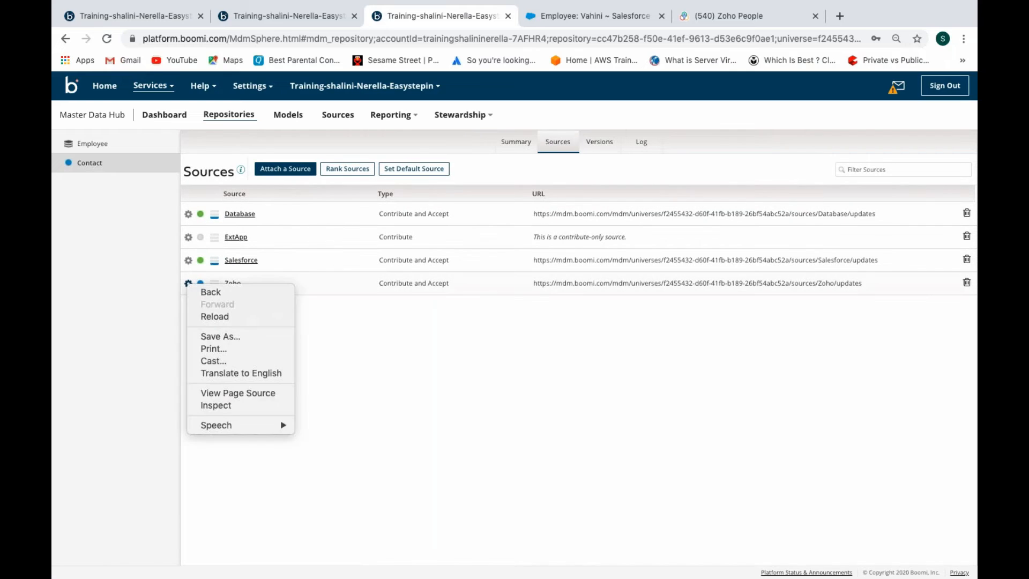
pyautogui.click(187, 281)
pyautogui.click(191, 284)
pyautogui.click(202, 317)
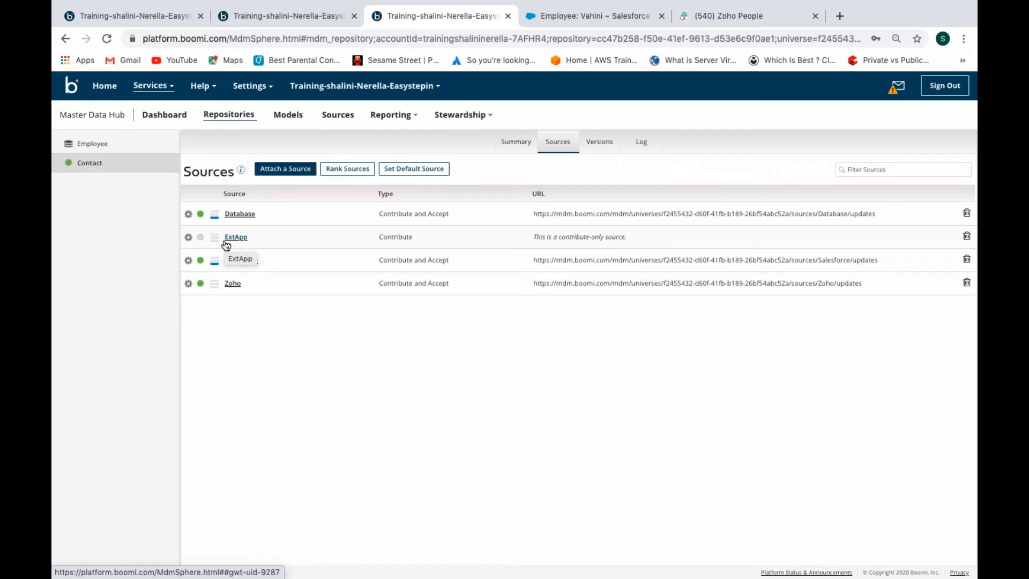
pyautogui.click(188, 237)
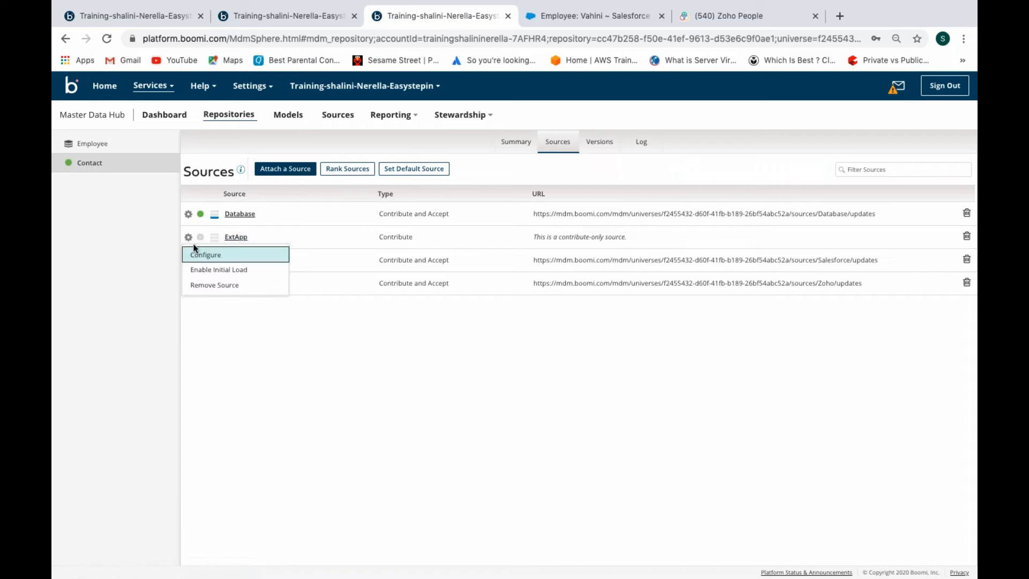
pyautogui.click(207, 270)
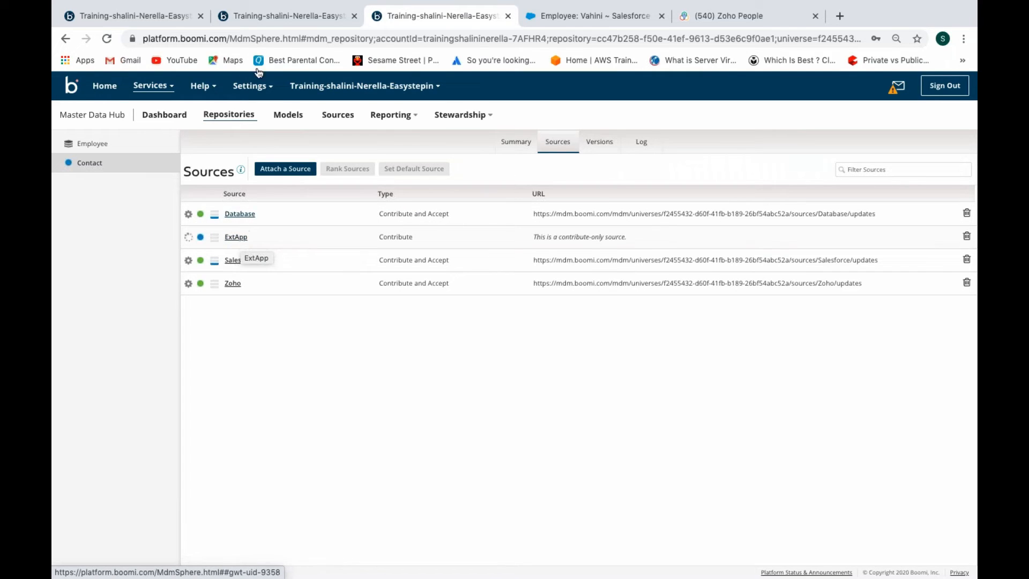
# - Switch back to the Integration build page and close the Zoho to MDM process
pyautogui.click(272, 15)
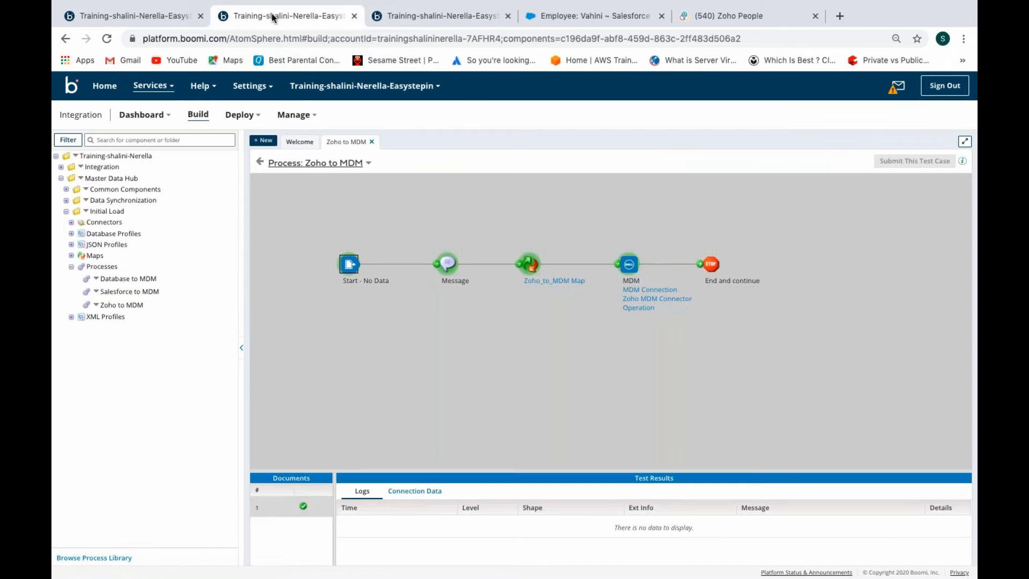
pyautogui.click(260, 165)
pyautogui.click(372, 142)
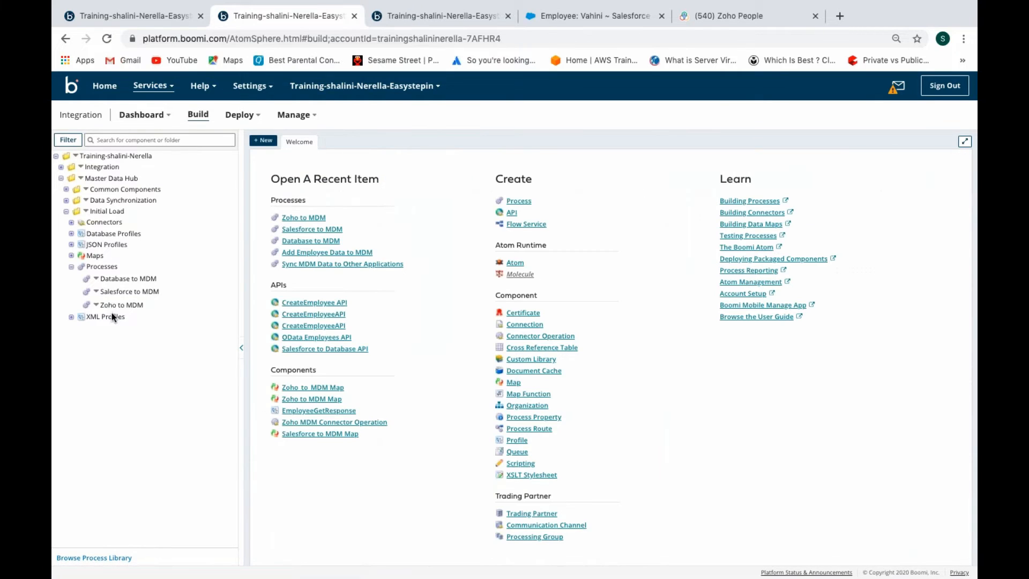
# - Open the Add Employee Data to MDM process from the Data Synchronization folder
pyautogui.click(70, 266)
pyautogui.click(66, 211)
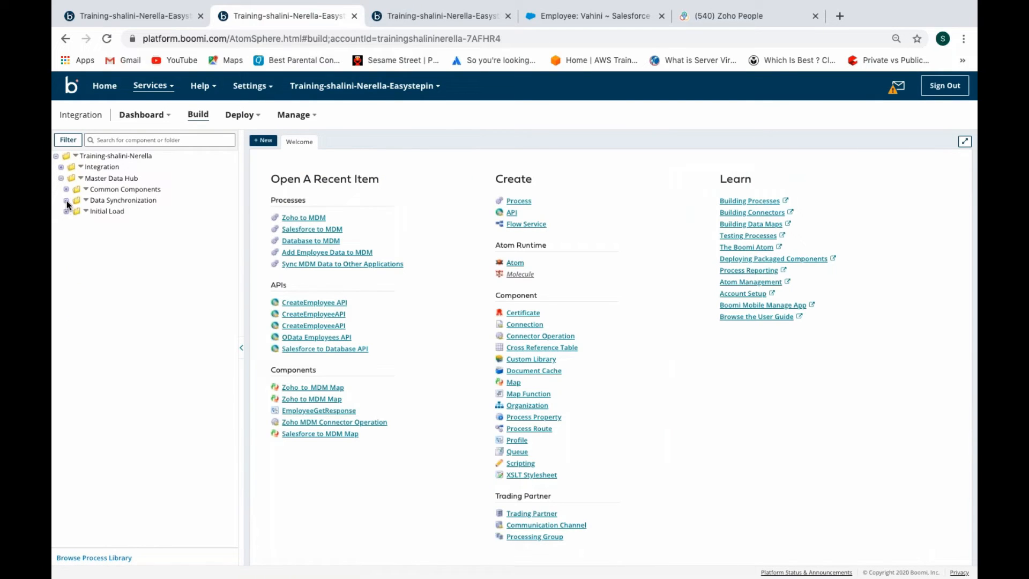
pyautogui.click(66, 199)
pyautogui.click(71, 212)
pyautogui.click(76, 256)
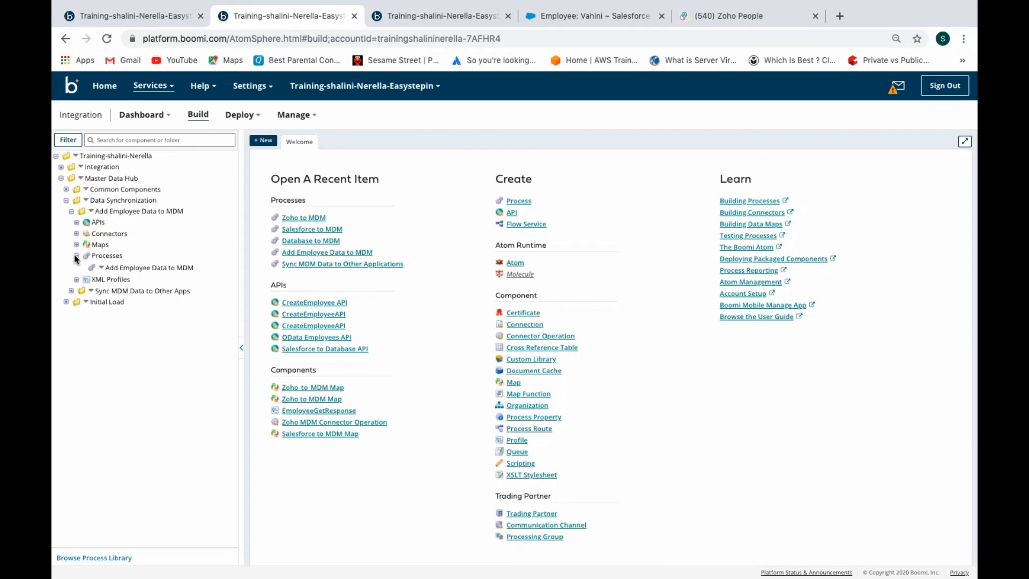
pyautogui.click(136, 271)
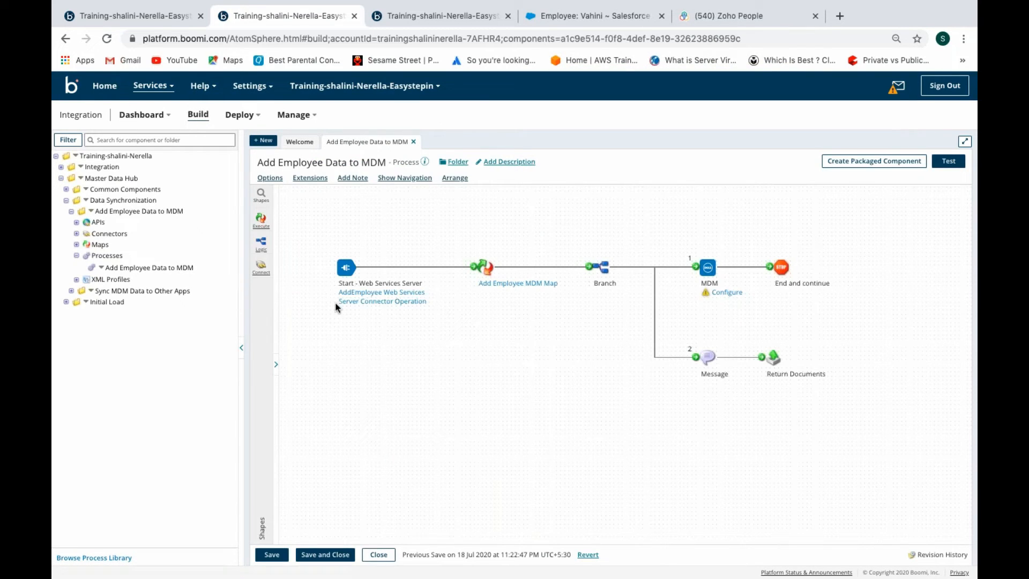
# - In the AddEmployee Web Services Server Connector Operation, set the object to employee and the expected input type to Single XML Object
pyautogui.click(364, 301)
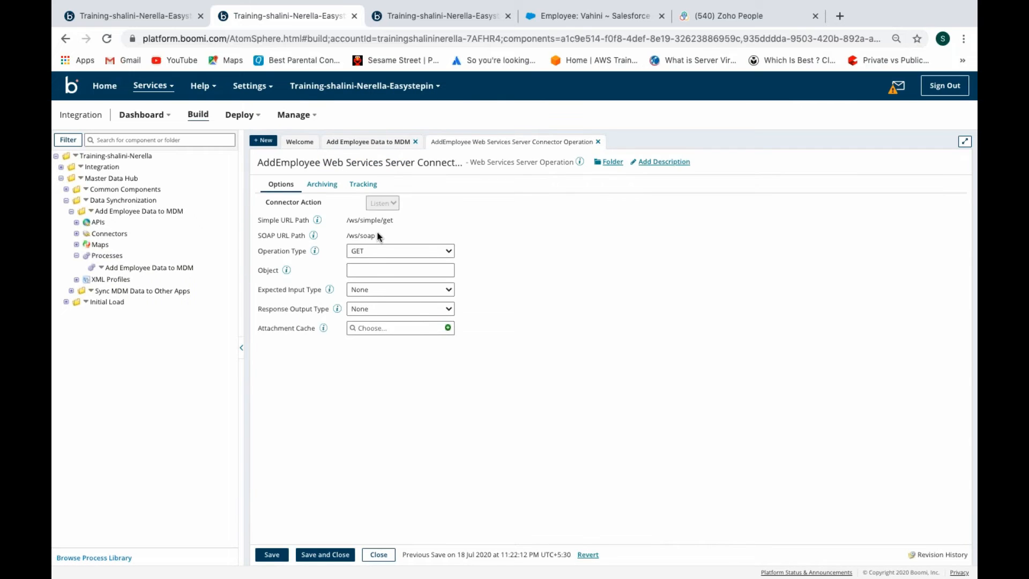
pyautogui.click(369, 270)
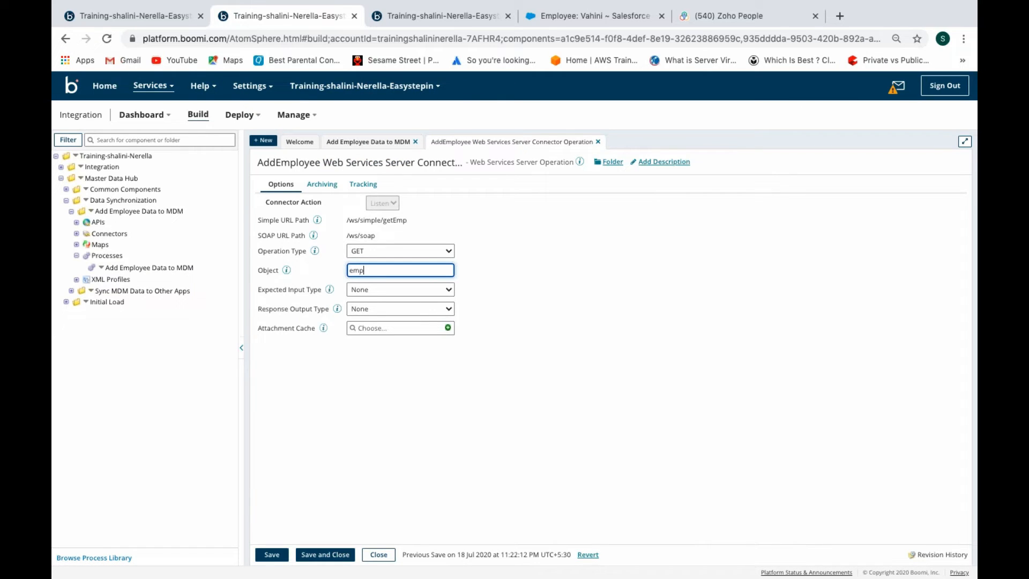
pyautogui.click(377, 291)
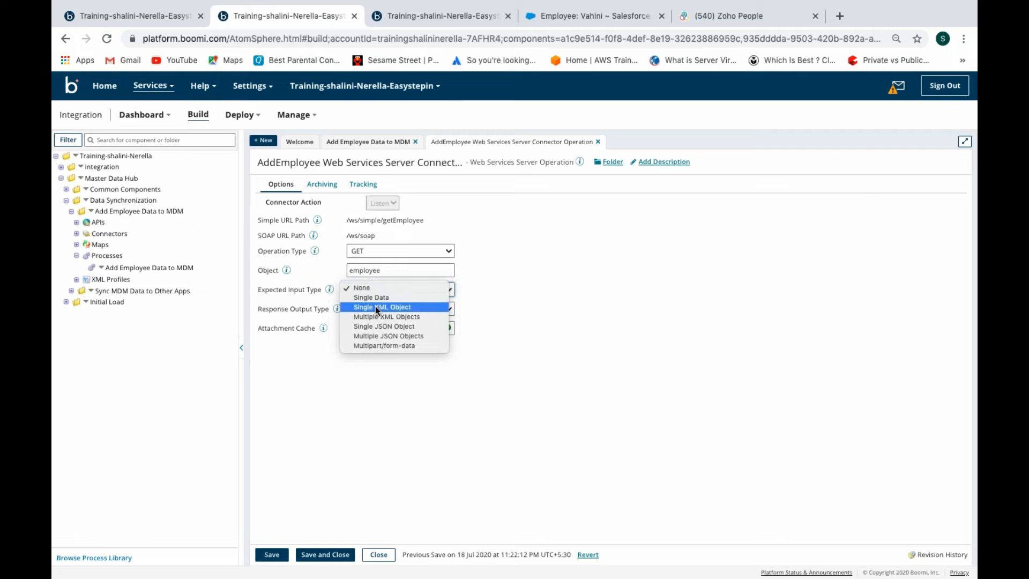
pyautogui.click(375, 307)
# - Choose Employee XML Profile from the Data Synchronization folder as the operation's request profile
pyautogui.click(378, 310)
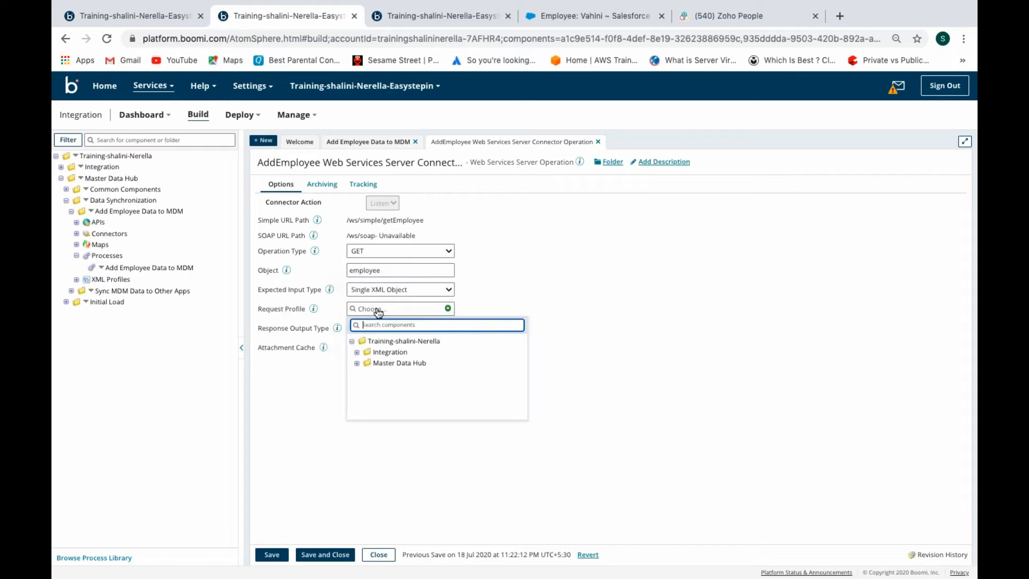
pyautogui.click(358, 363)
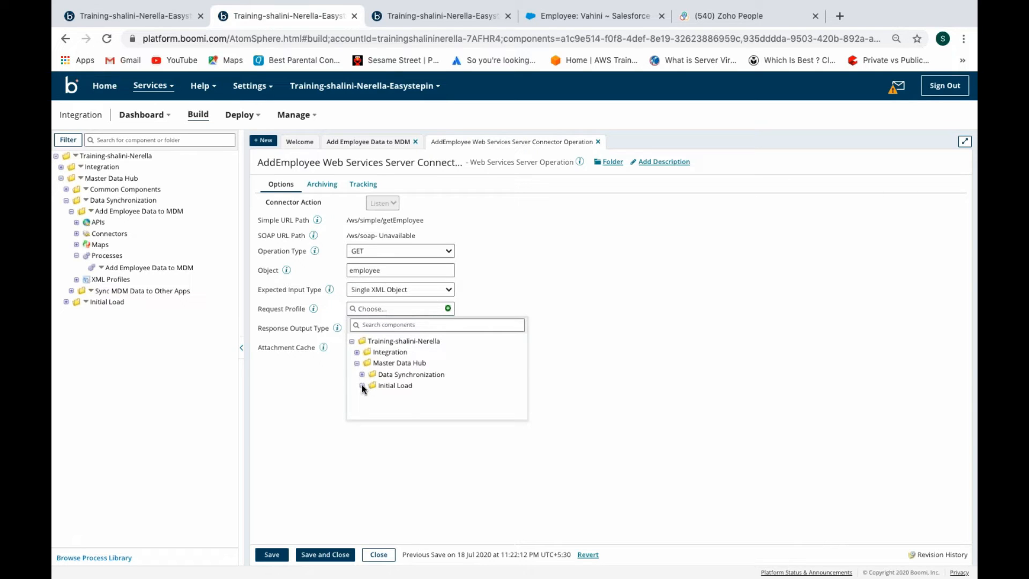
pyautogui.click(362, 374)
pyautogui.click(367, 385)
pyautogui.click(390, 397)
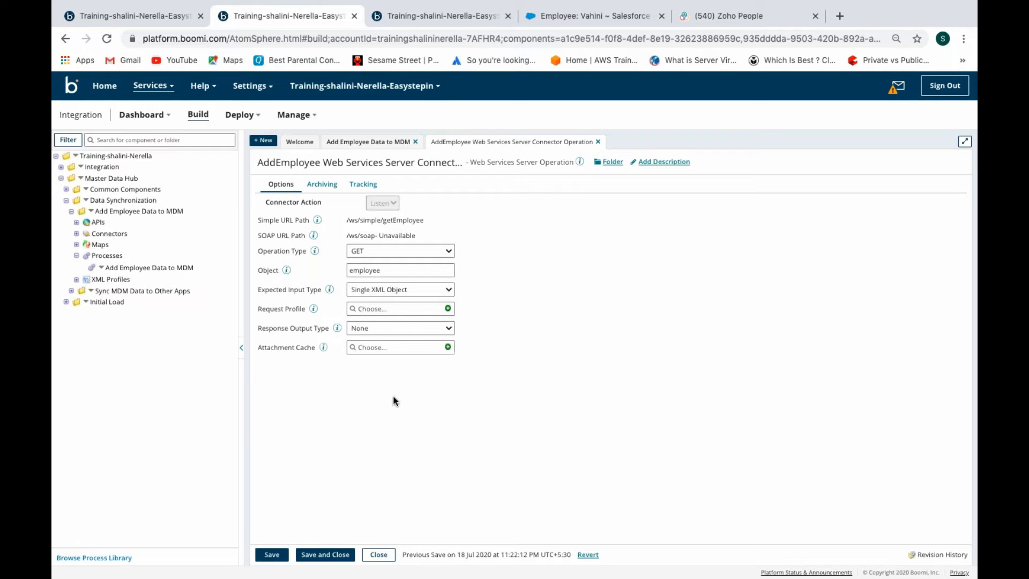
# - Set the response output type to Single Data and save and close the web services operation
pyautogui.click(356, 326)
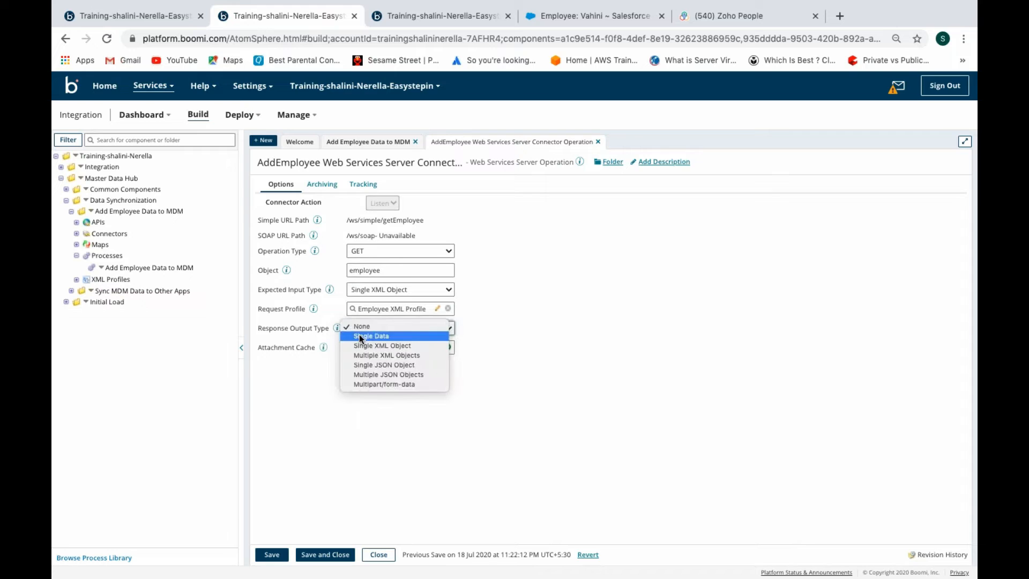
pyautogui.click(359, 334)
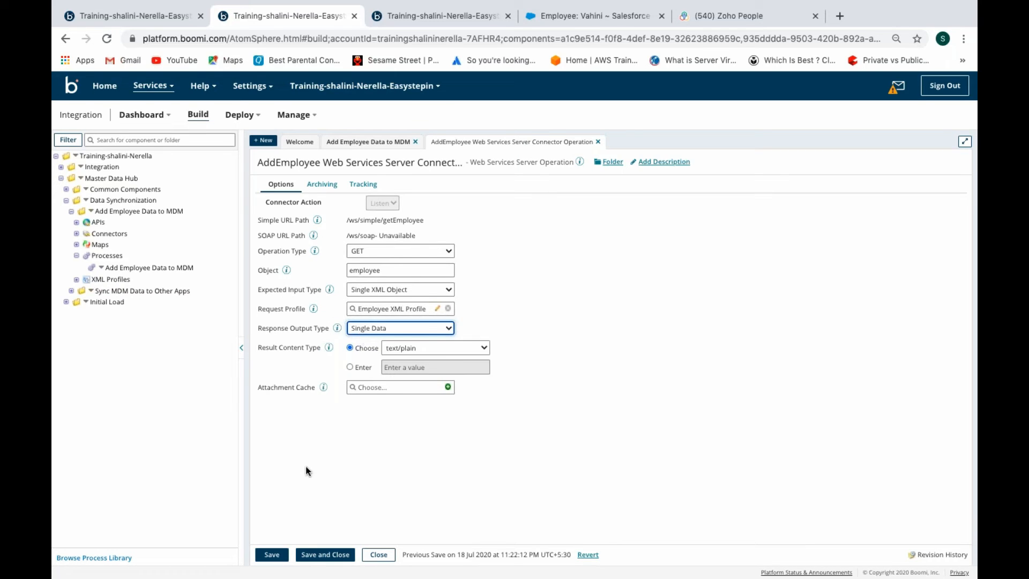
pyautogui.click(328, 555)
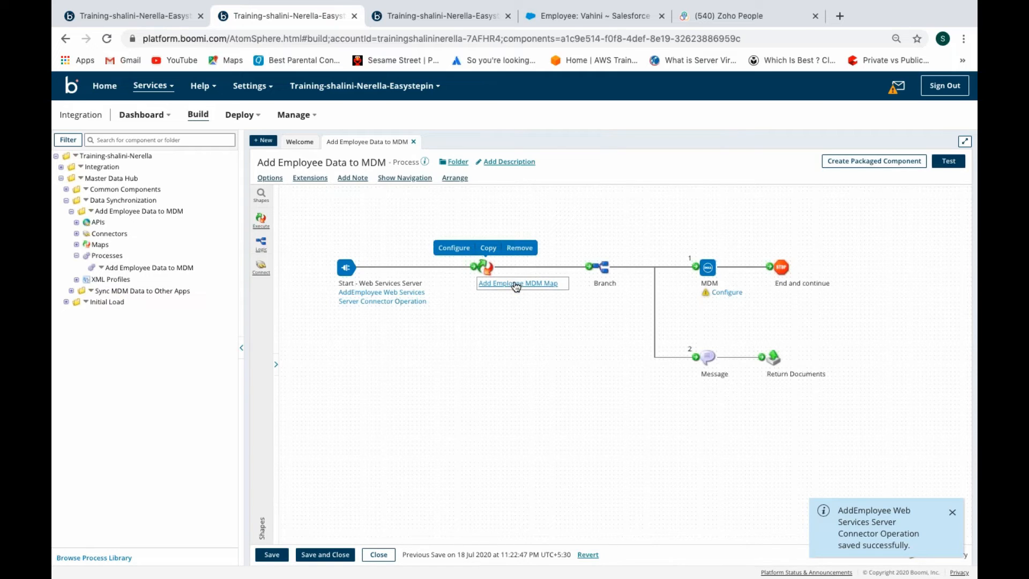
# - Configure the MDM connector shape on branch 1 to use MDM Connection
pyautogui.click(708, 267)
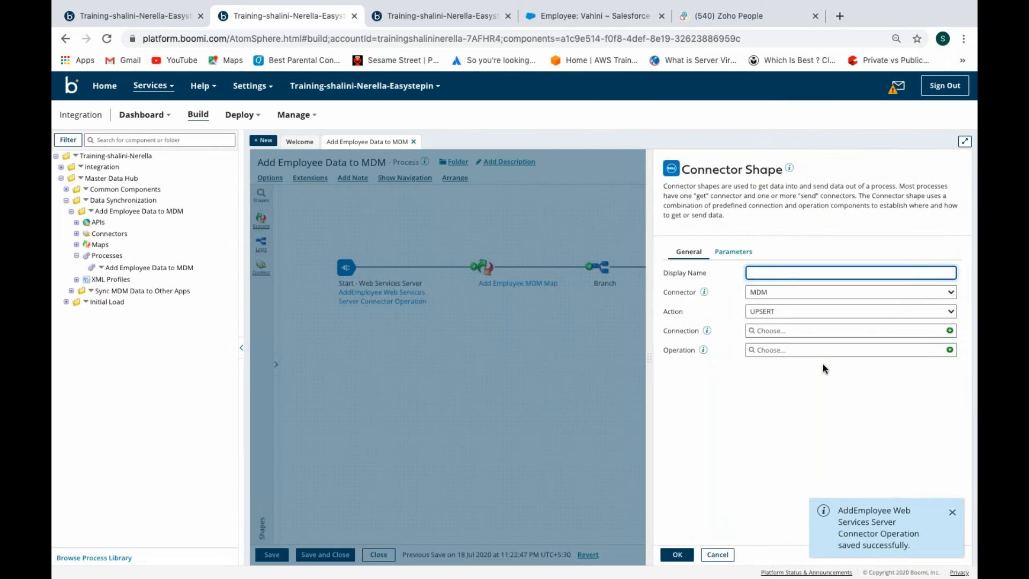
pyautogui.click(772, 336)
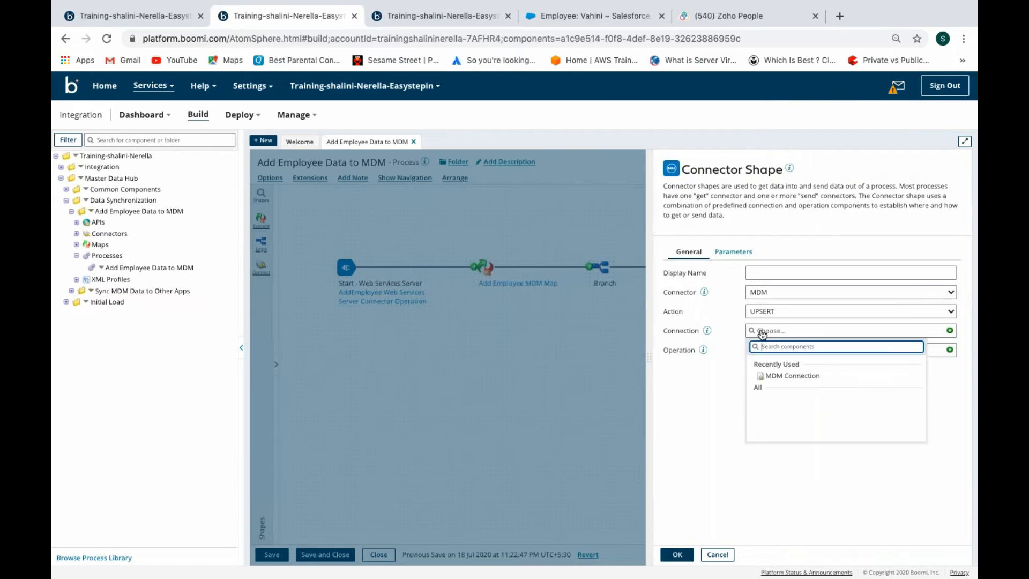
pyautogui.click(780, 377)
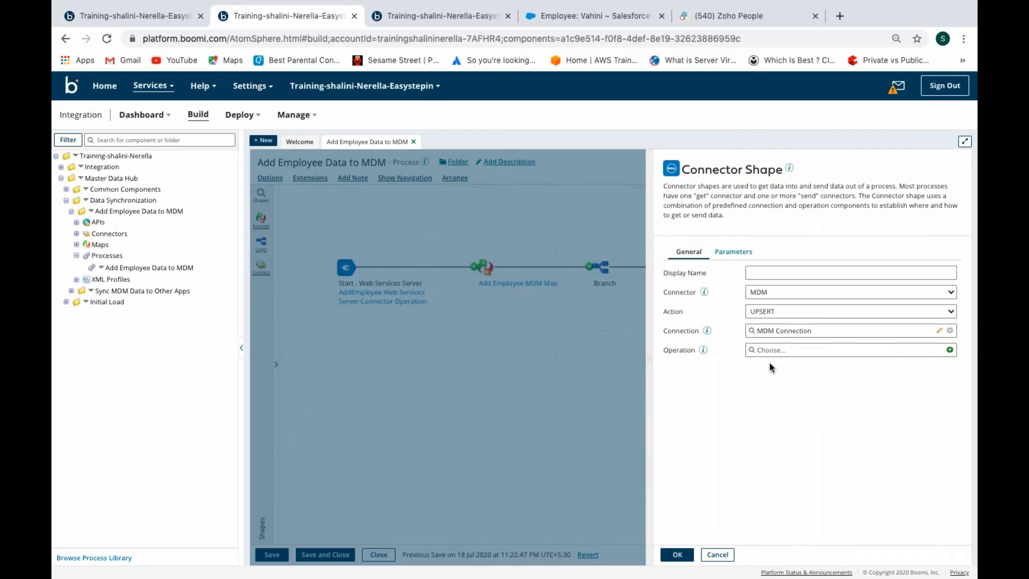
# - Create a new operation for the MDM shape named ExtApp MDM Connector Operation
pyautogui.click(949, 350)
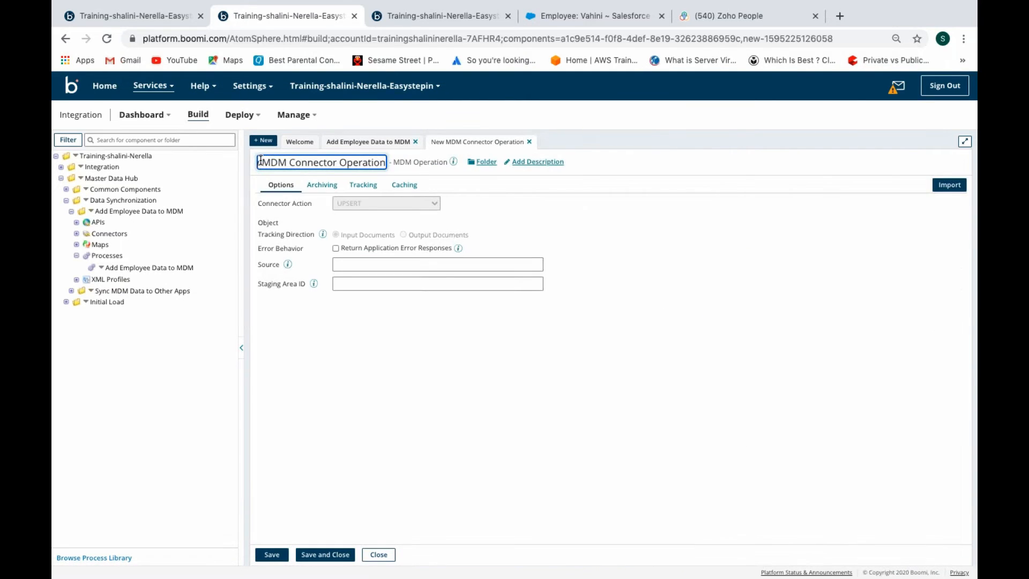
pyautogui.hscroll(-1, 260, 163)
pyautogui.moveTo(278, 163); pyautogui.dragTo(204, 164)
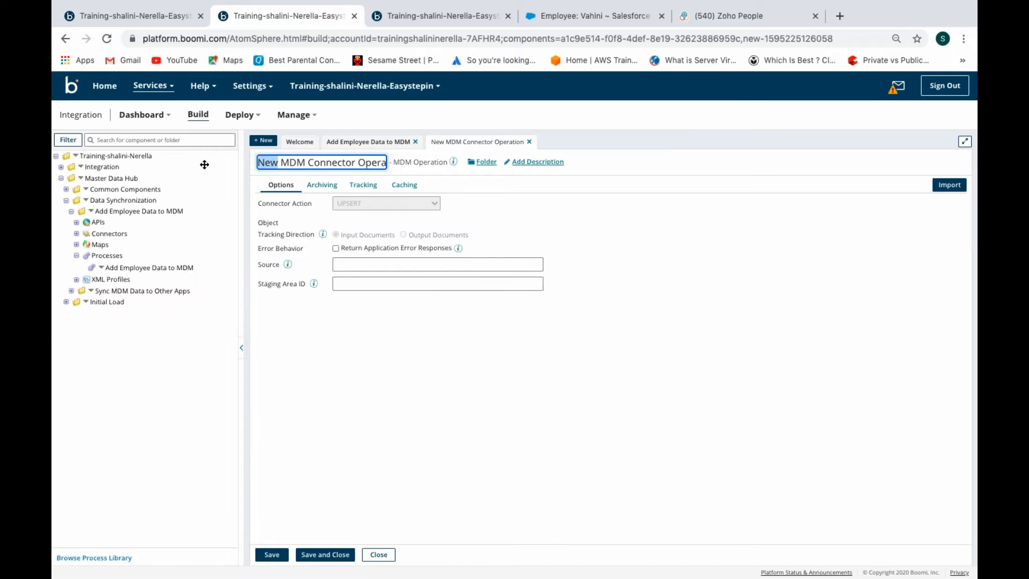
pyautogui.write('ExtApp')
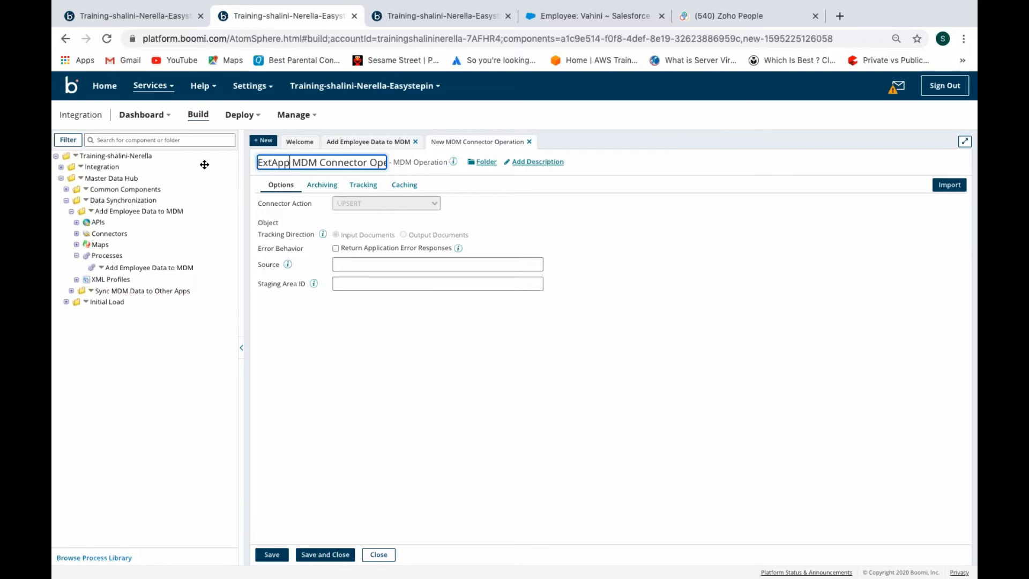
# - Import the contact object through MDM Connection with source ExtApp, and save the operation and the connector shape
pyautogui.click(949, 184)
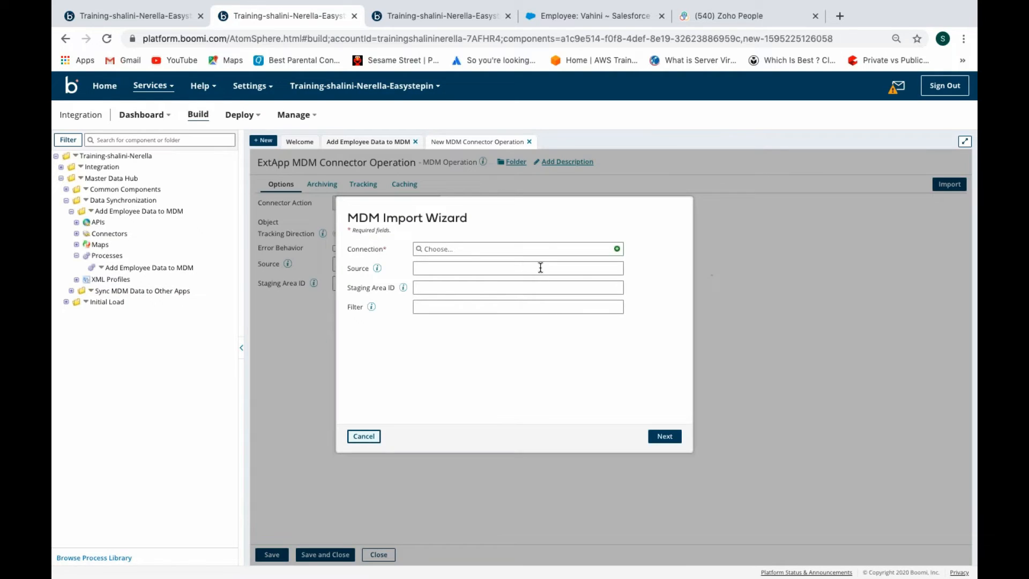
pyautogui.click(464, 251)
pyautogui.click(453, 294)
pyautogui.click(440, 268)
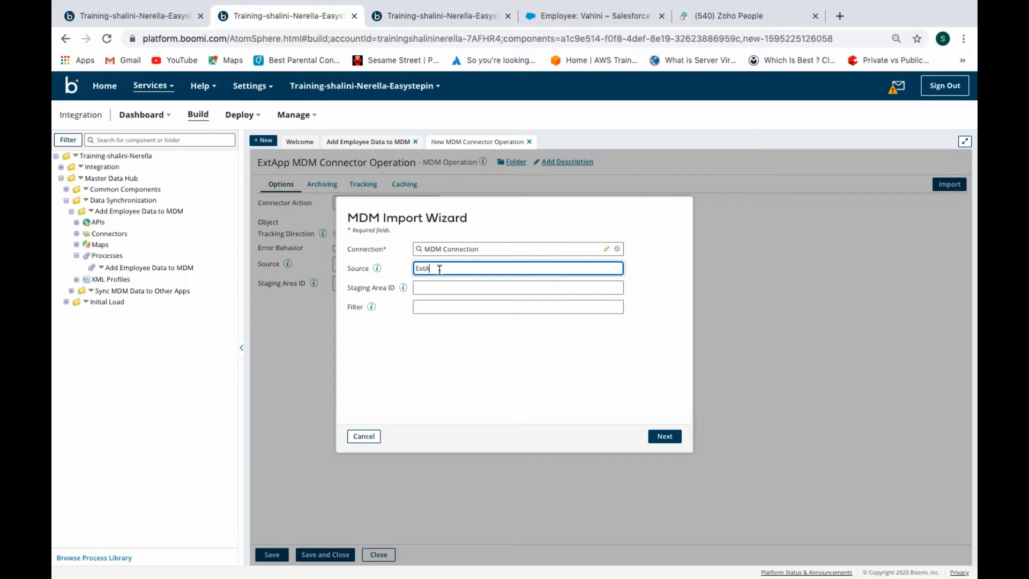
pyautogui.click(664, 435)
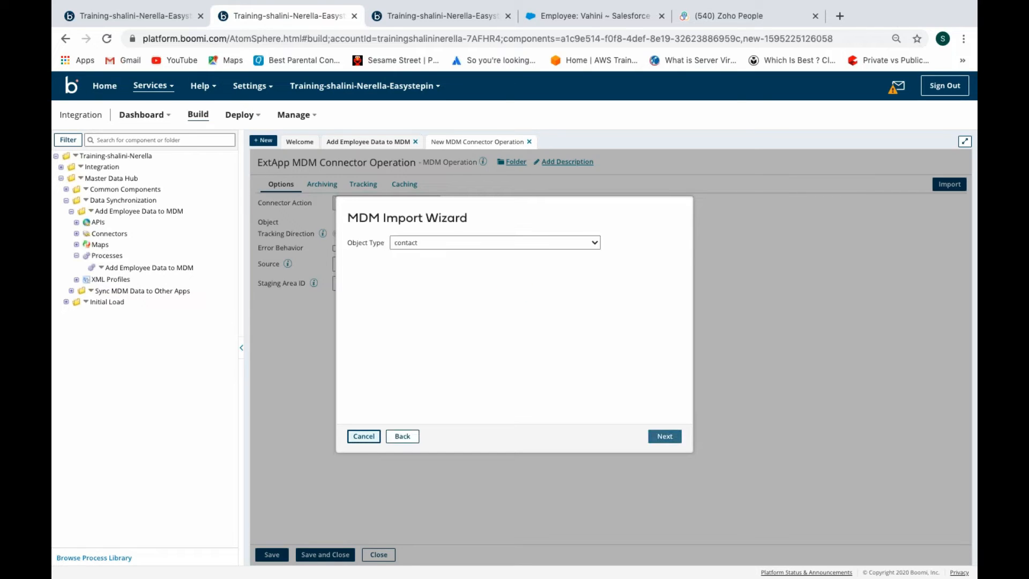
pyautogui.click(665, 436)
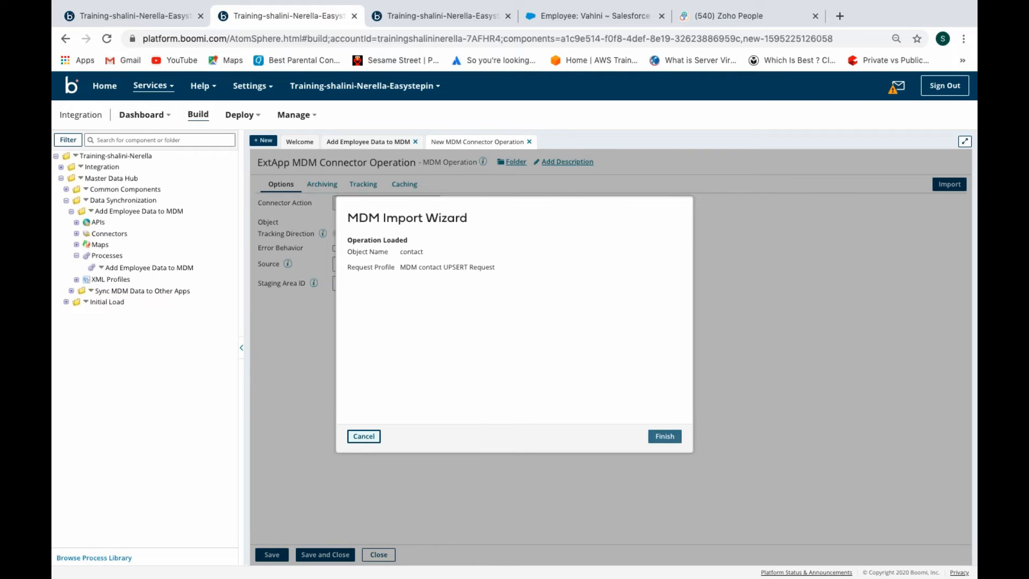
pyautogui.click(664, 436)
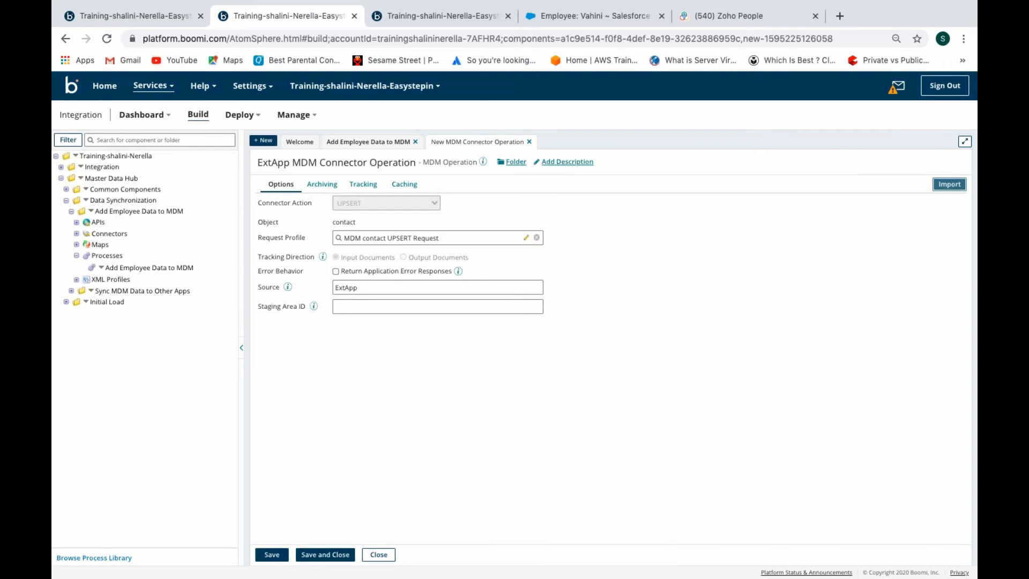
pyautogui.click(322, 554)
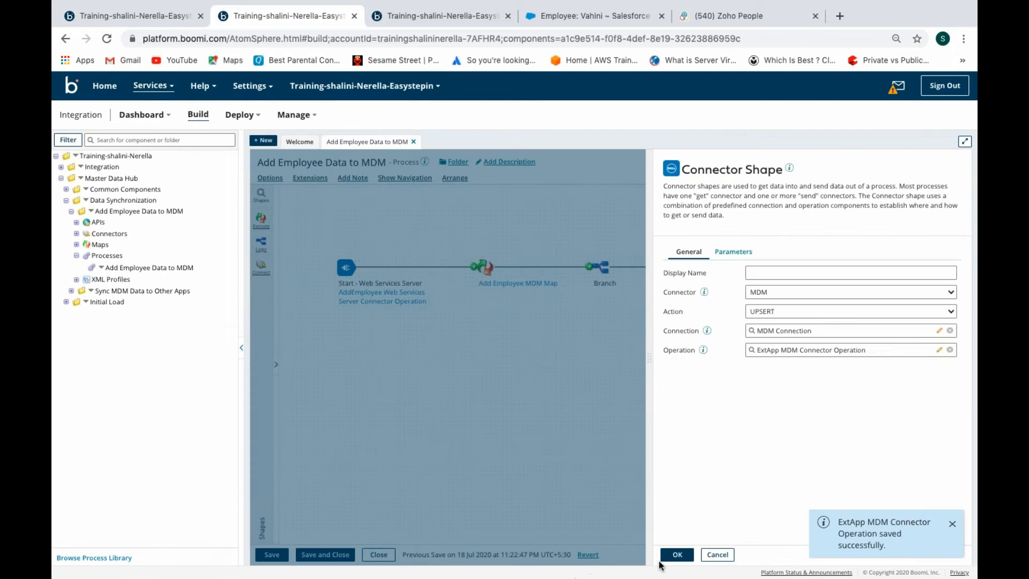
pyautogui.click(676, 554)
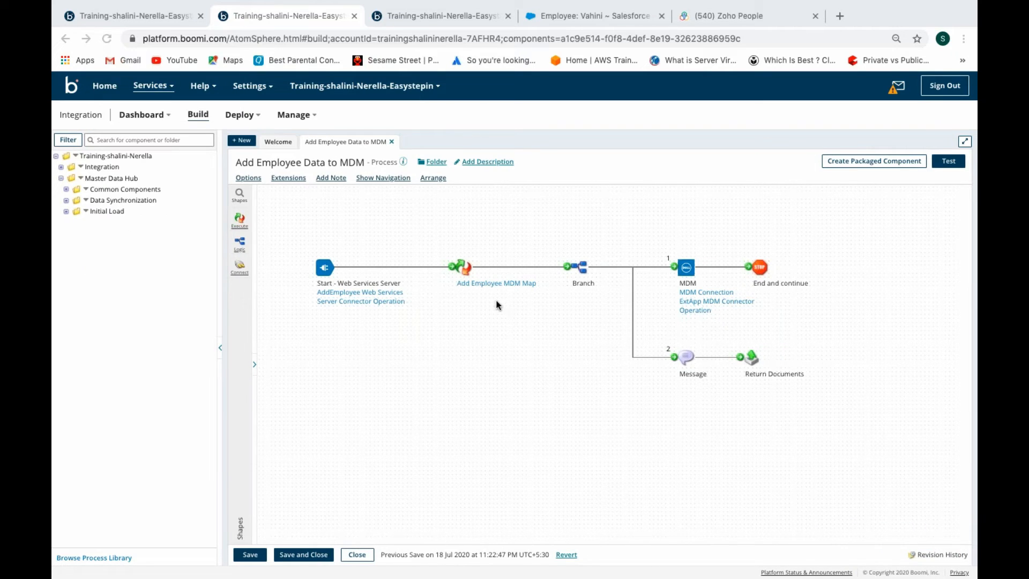
# - Open the Add Employee MDM Map and choose the XML profile Employee XML Profile as its source
pyautogui.click(498, 284)
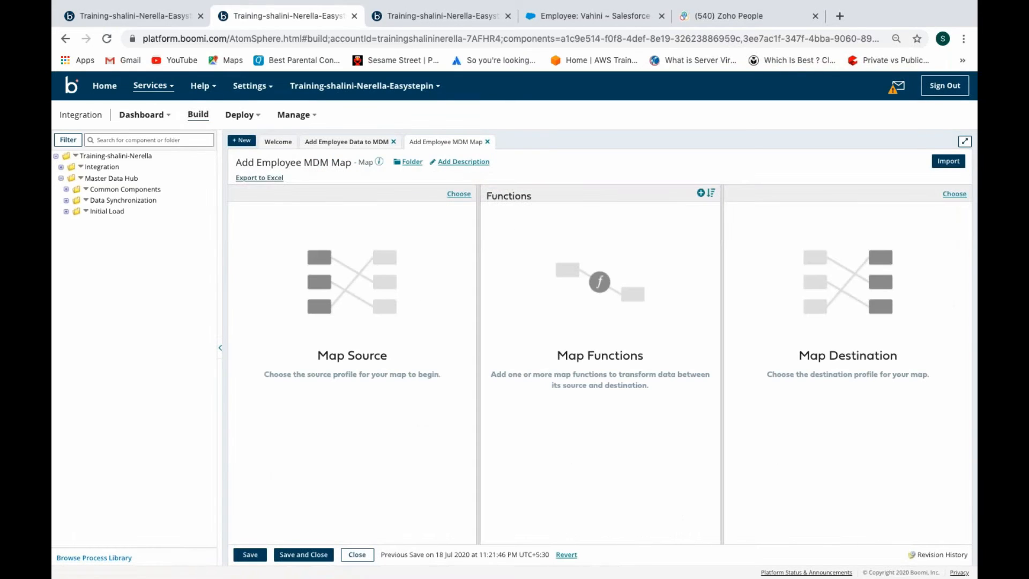
pyautogui.click(459, 194)
pyautogui.click(453, 224)
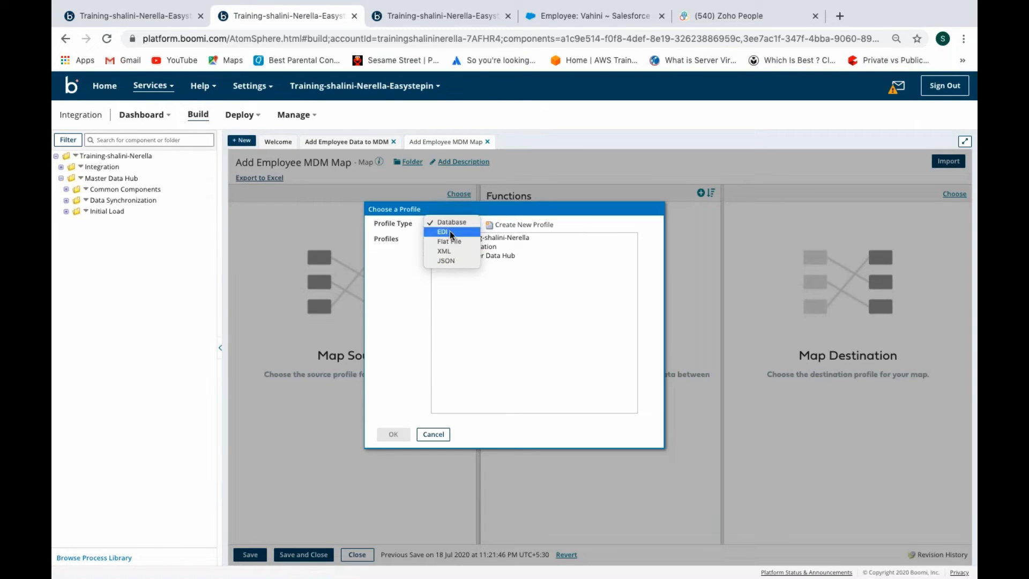
pyautogui.click(447, 250)
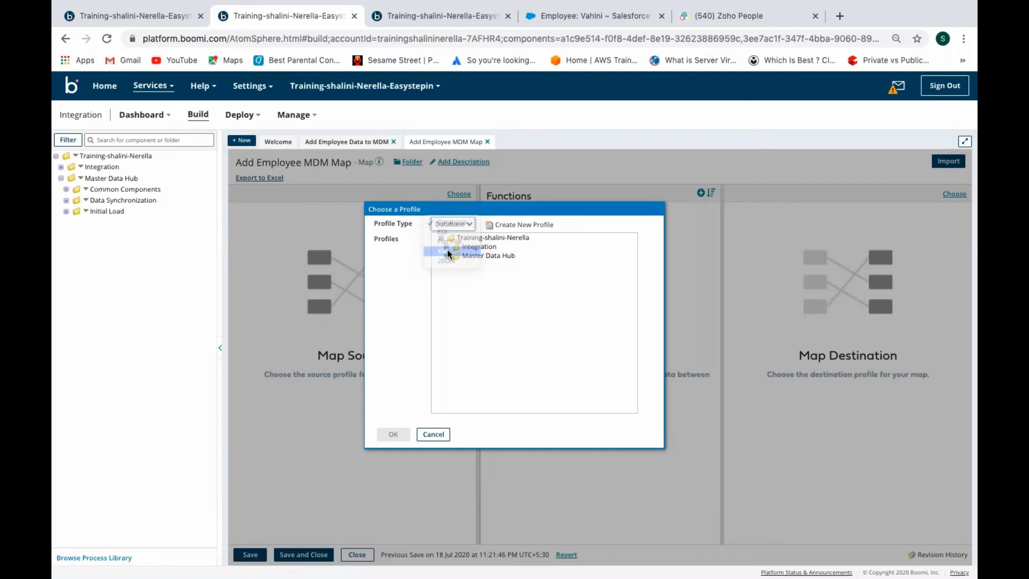
pyautogui.click(446, 256)
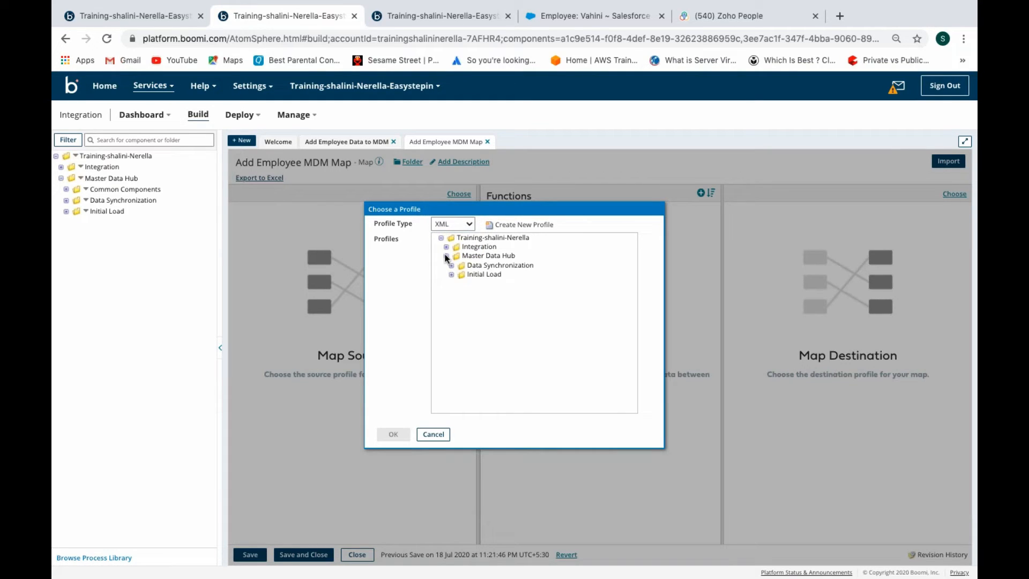
pyautogui.click(451, 265)
pyautogui.click(456, 274)
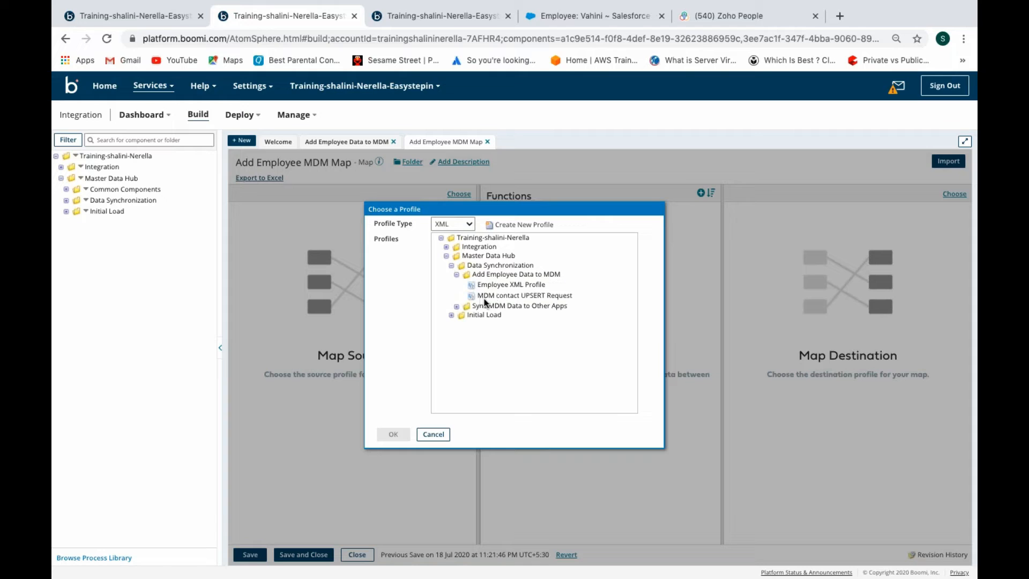
pyautogui.click(524, 284)
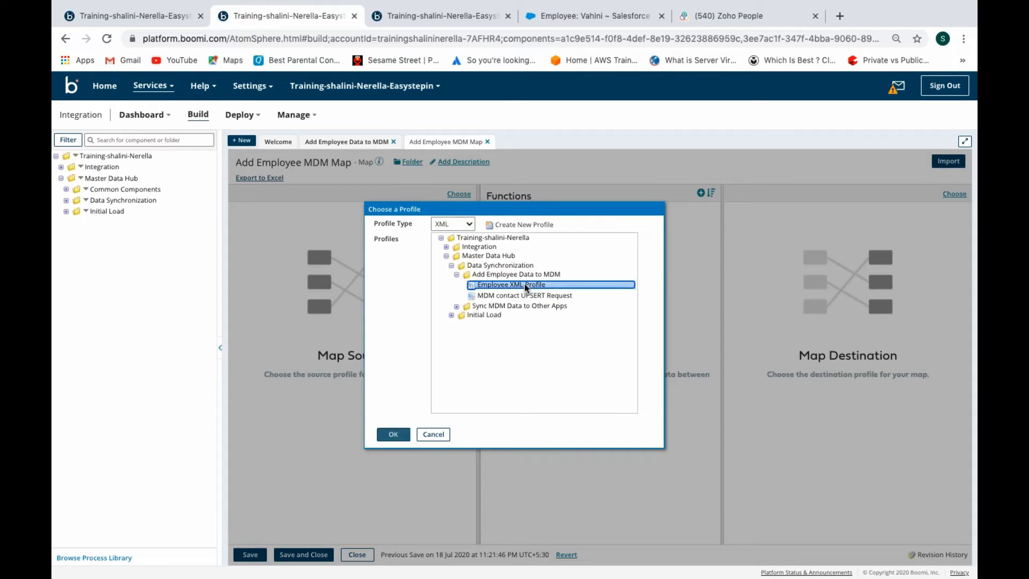
pyautogui.click(394, 433)
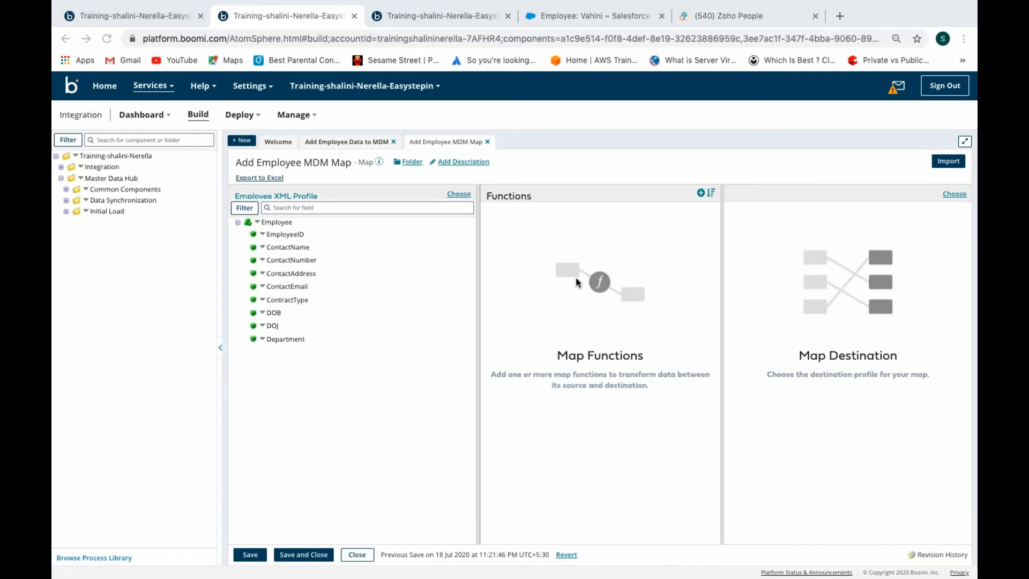
# - Choose the XML profile MDM contact UPSERT Request as the map's destination
pyautogui.click(959, 195)
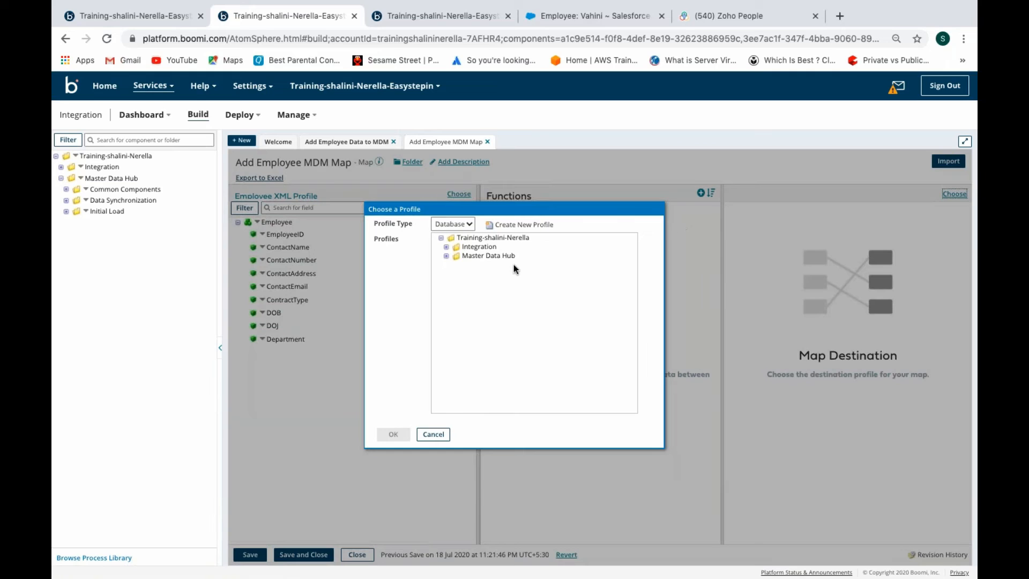
pyautogui.click(447, 227)
pyautogui.click(443, 252)
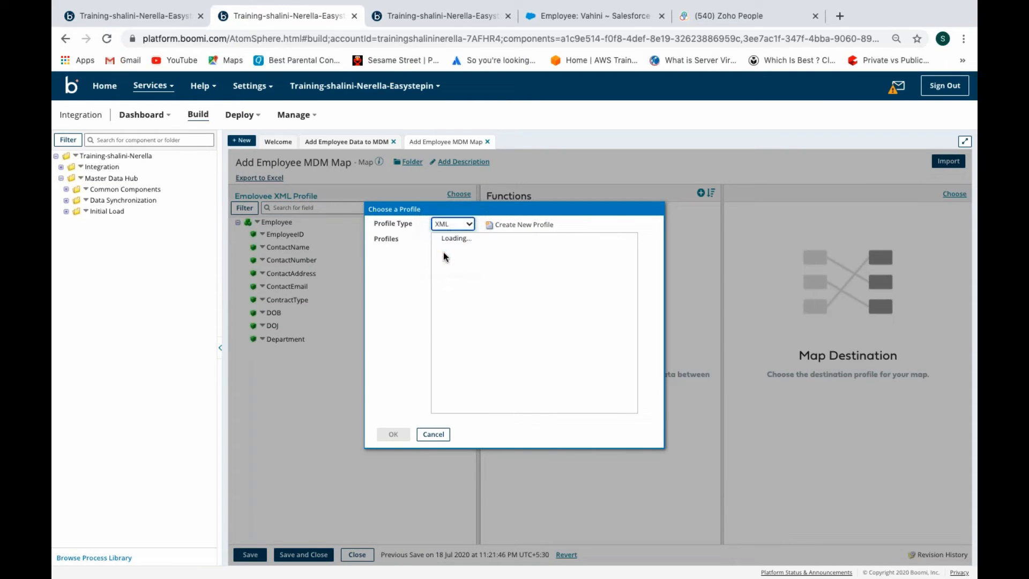
pyautogui.click(446, 255)
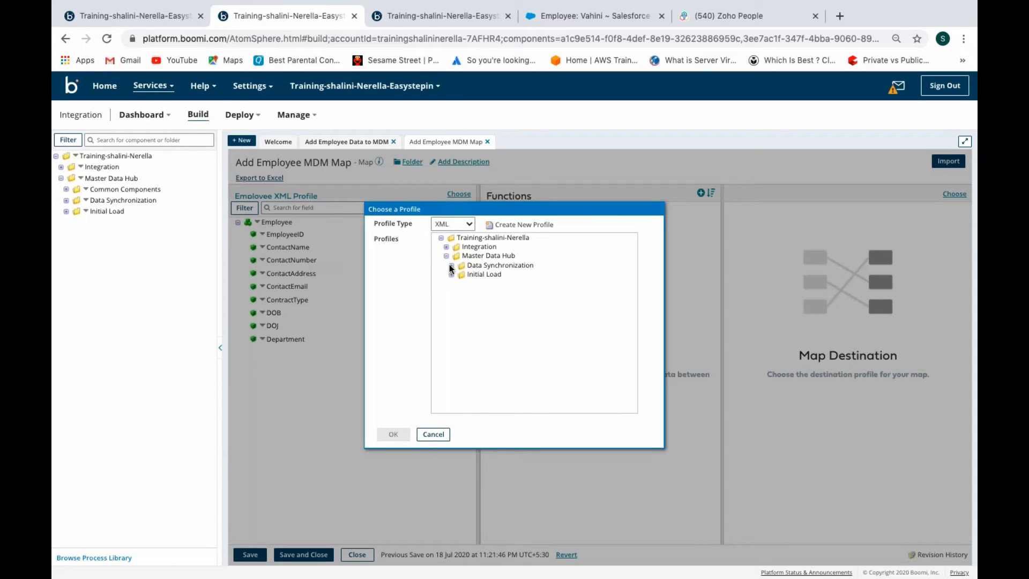
pyautogui.click(451, 266)
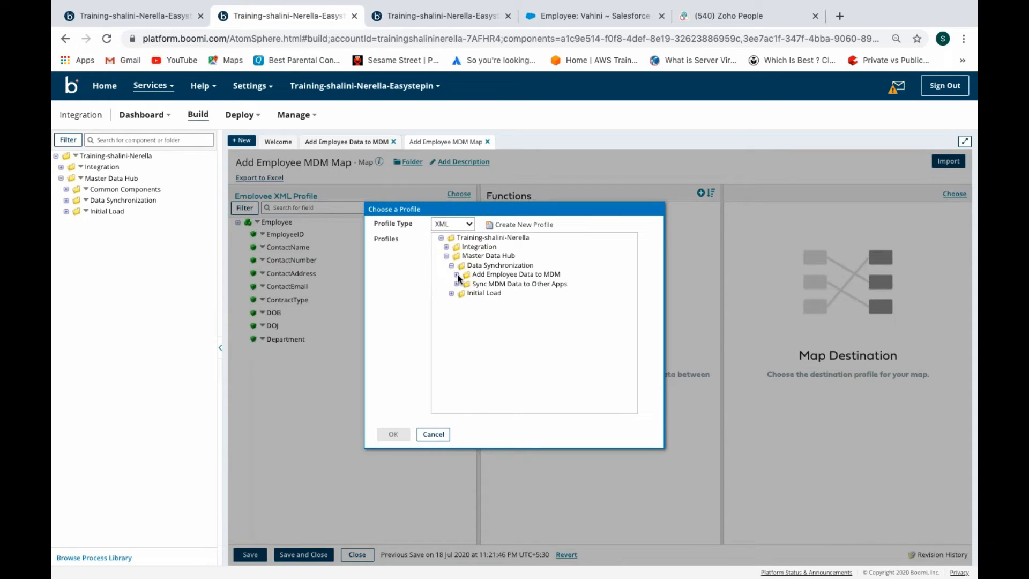
pyautogui.click(457, 275)
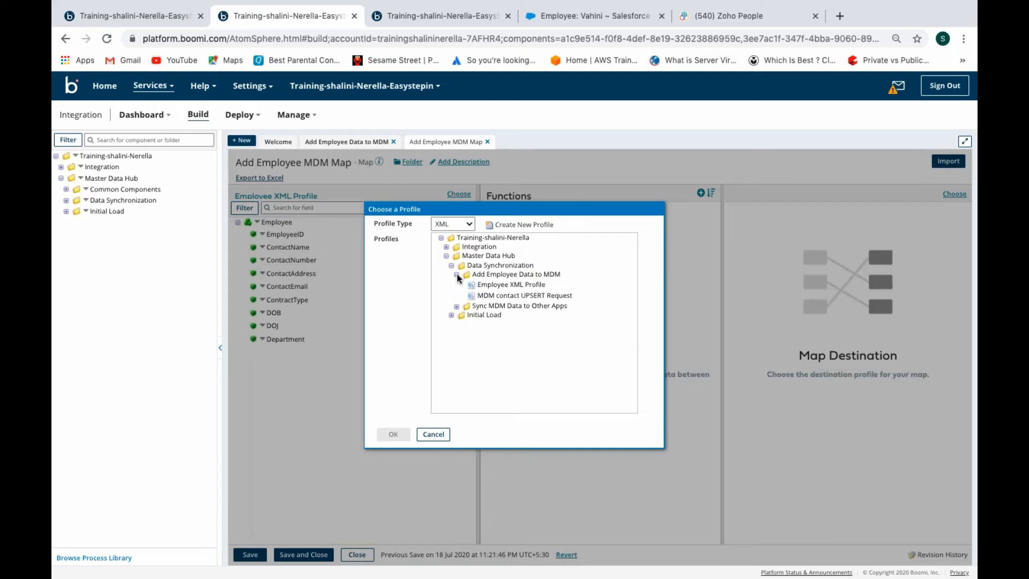
pyautogui.click(485, 296)
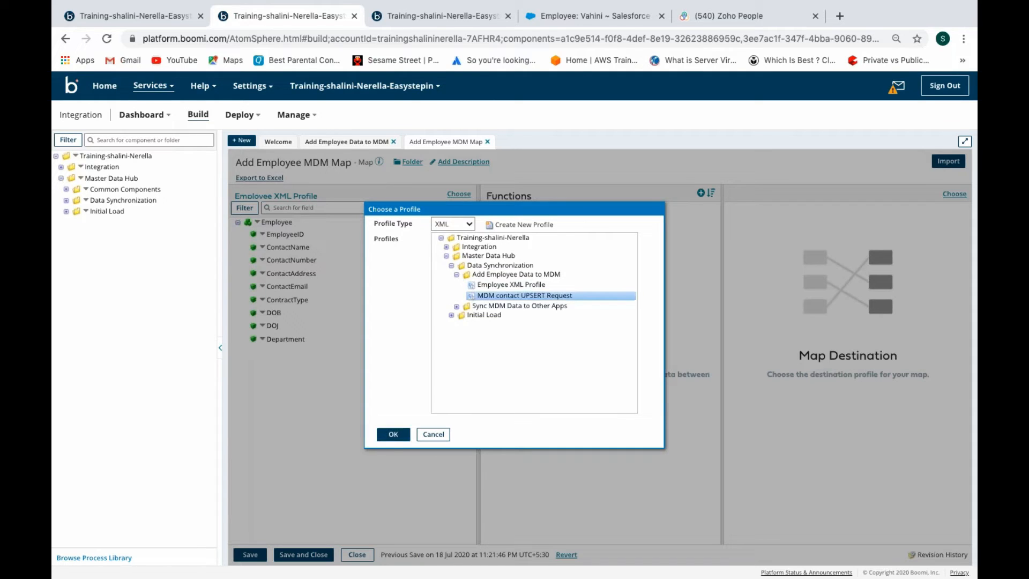
pyautogui.click(394, 434)
# - Map EmployeeID to id and employeeid, and apply the Boomi Suggest mappings for the remaining contact fields
pyautogui.moveTo(289, 234); pyautogui.dragTo(930, 286)
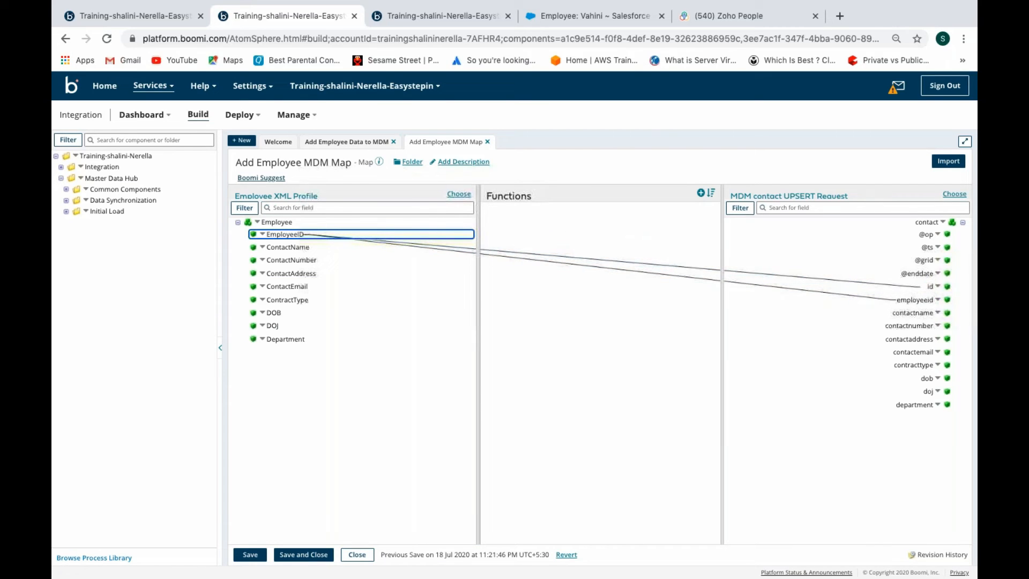
pyautogui.click(263, 177)
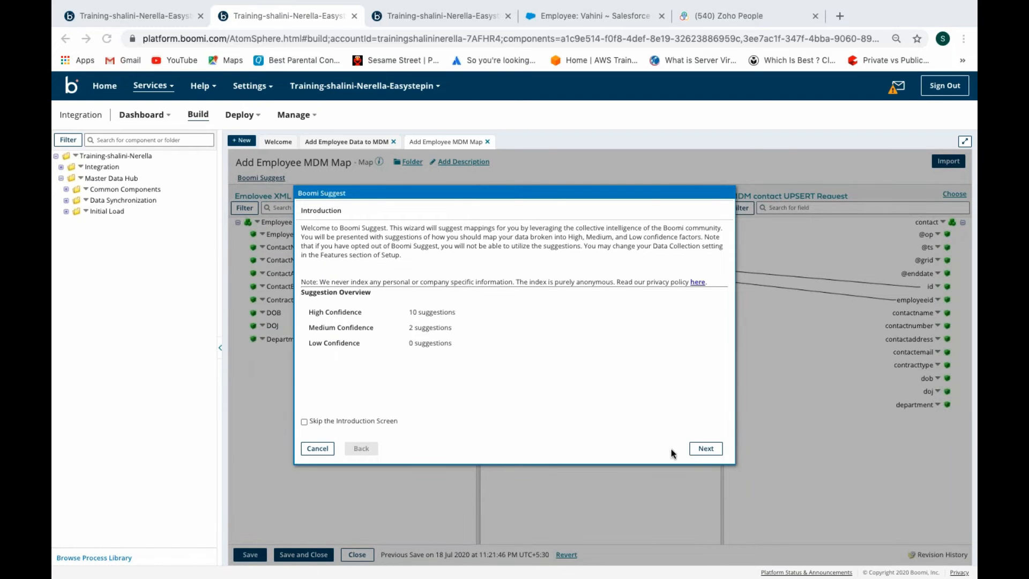
pyautogui.click(706, 449)
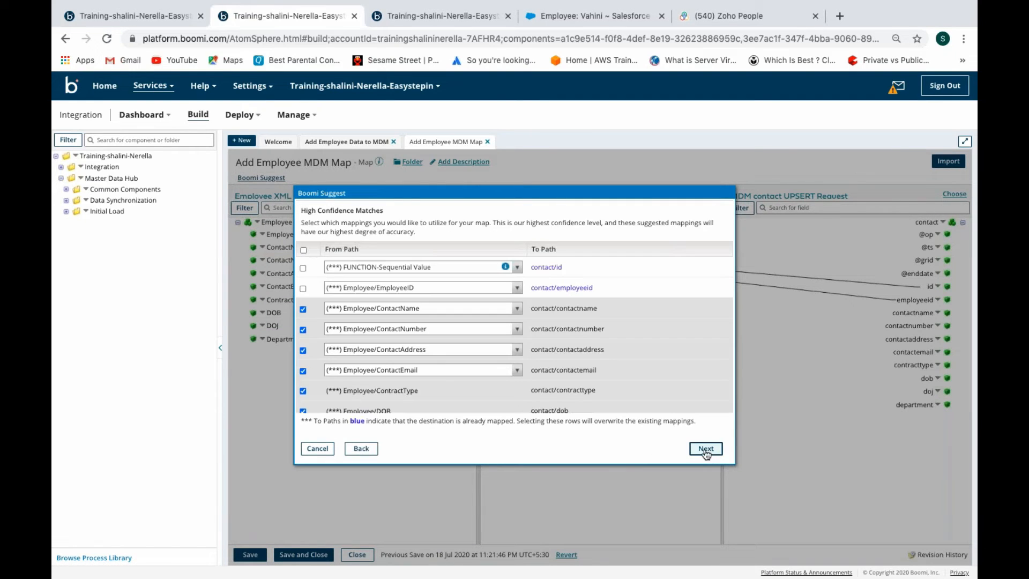
pyautogui.click(705, 452)
pyautogui.click(706, 449)
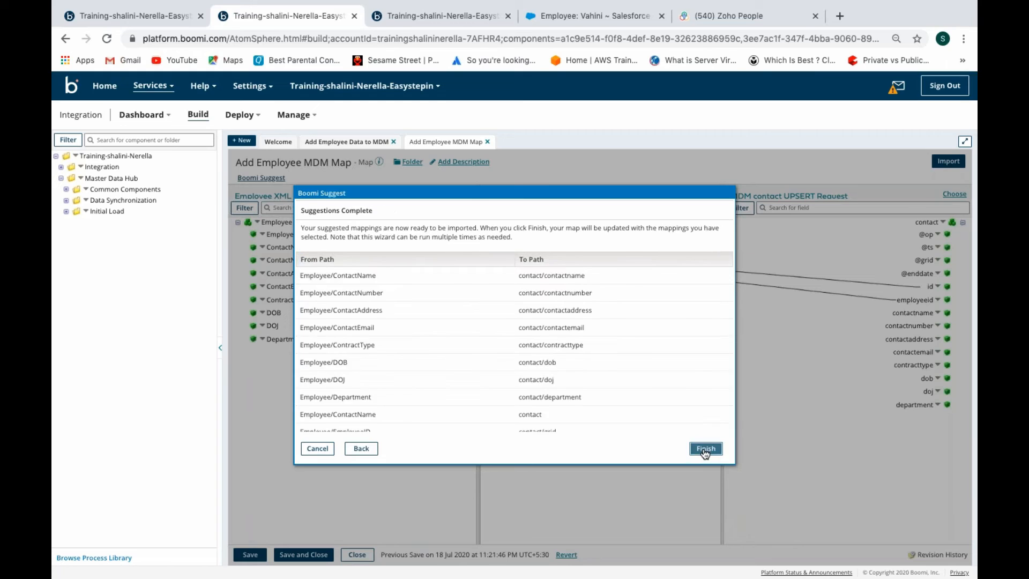
pyautogui.click(706, 449)
pyautogui.press('Delete')
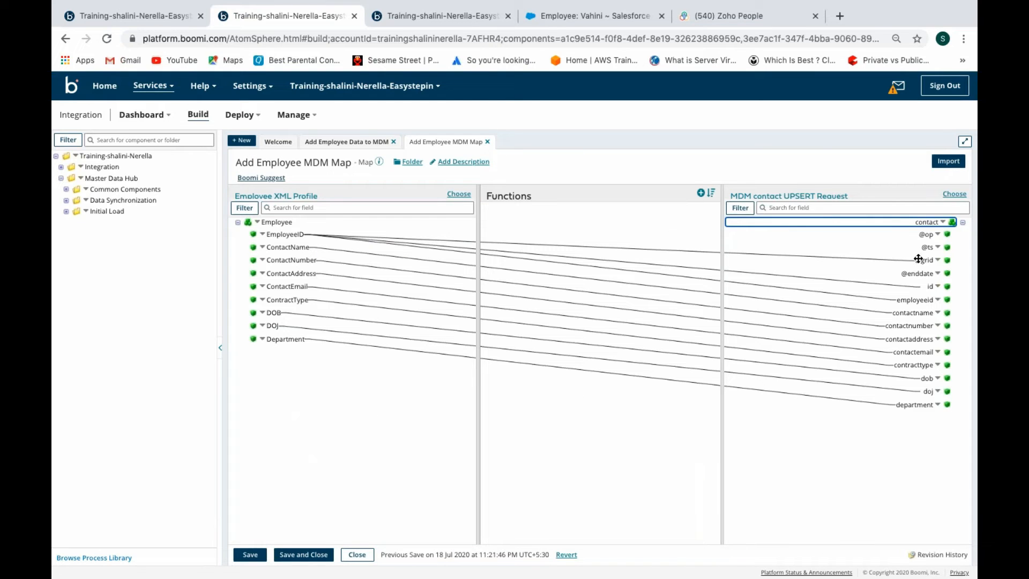
pyautogui.click(918, 261)
pyautogui.press('Delete')
pyautogui.click(881, 413)
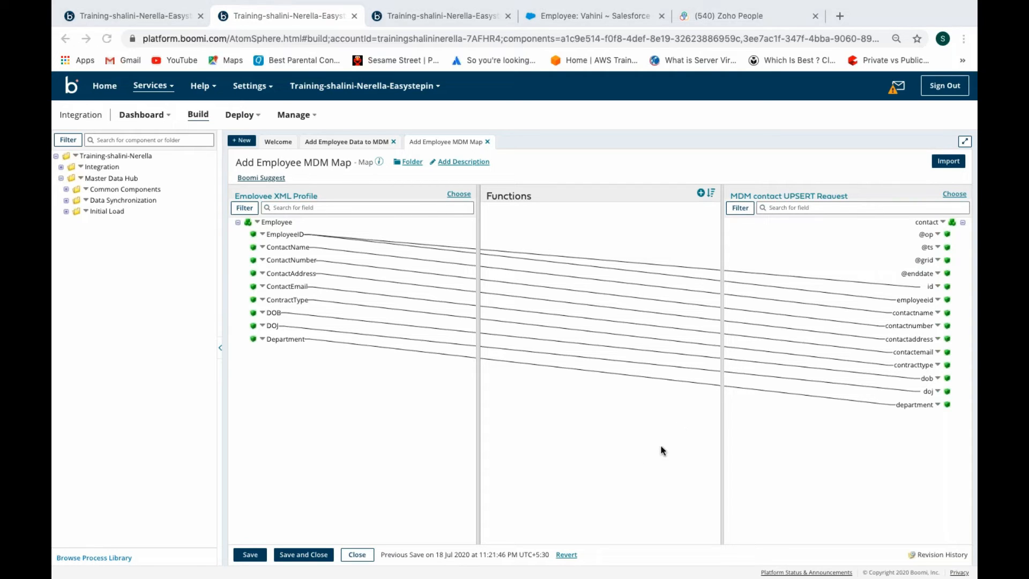
# - Save and close the Add Employee MDM Map and the Add Employee Data to MDM process
pyautogui.click(297, 555)
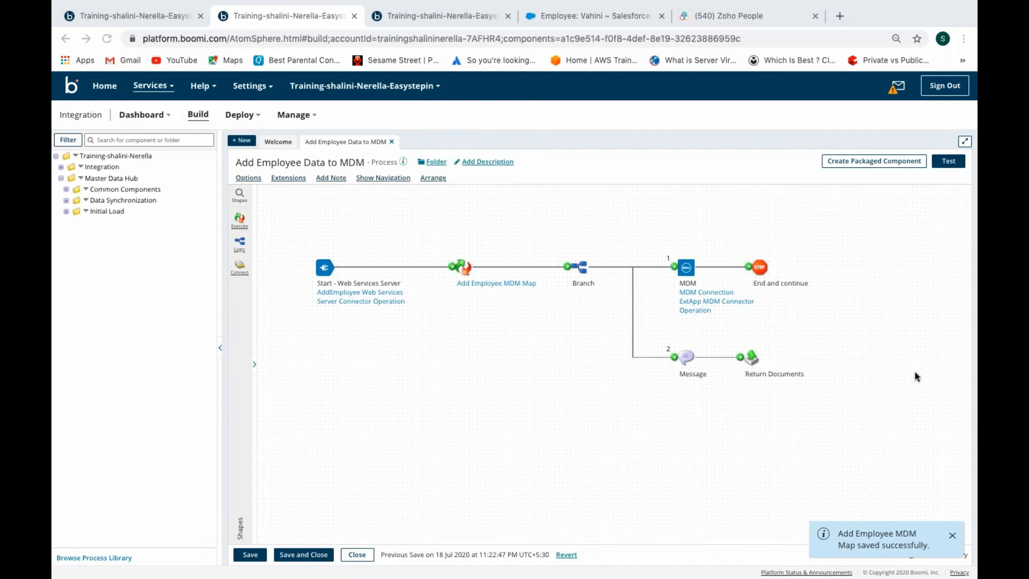
pyautogui.click(250, 555)
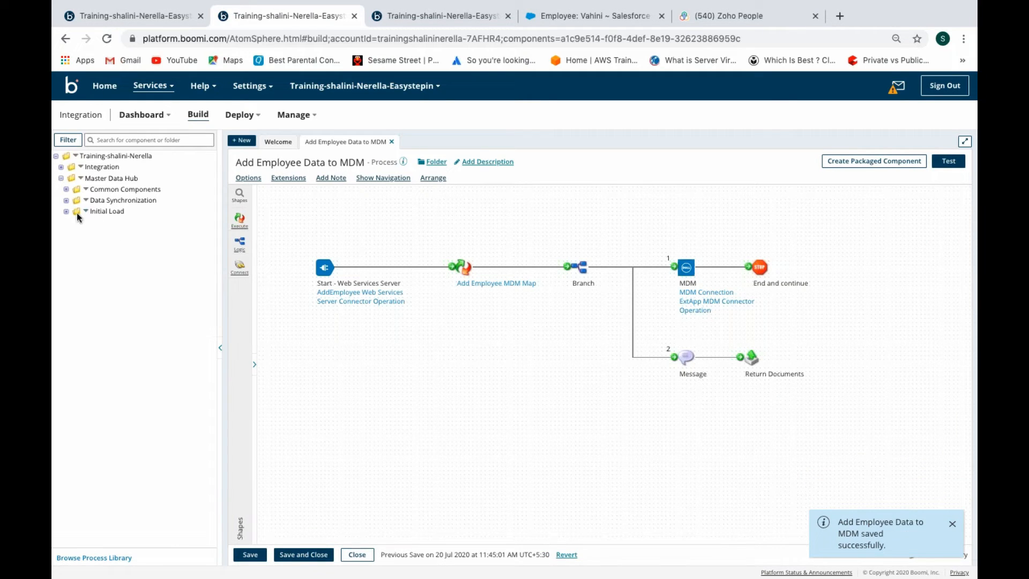
pyautogui.click(67, 200)
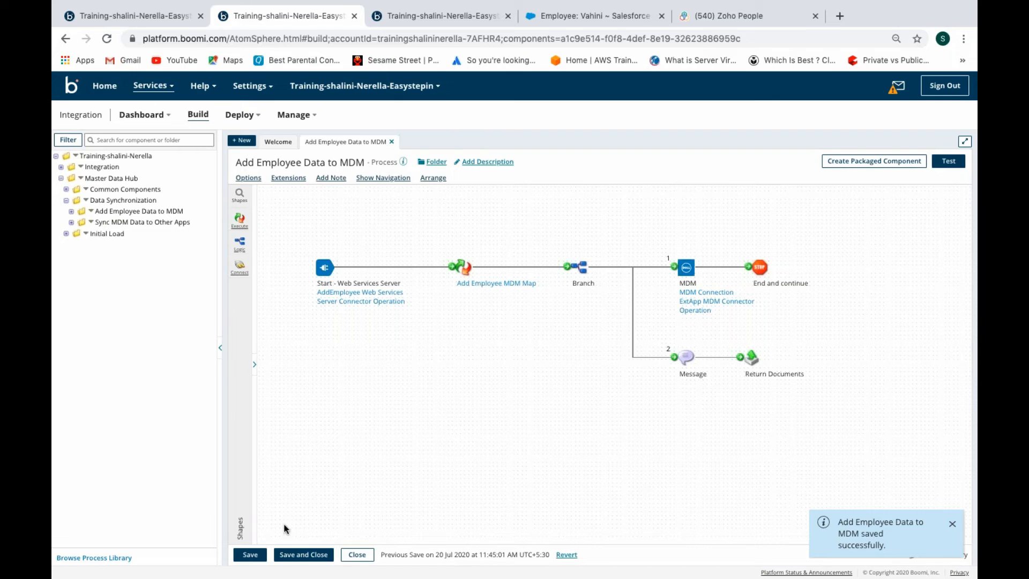
pyautogui.click(294, 555)
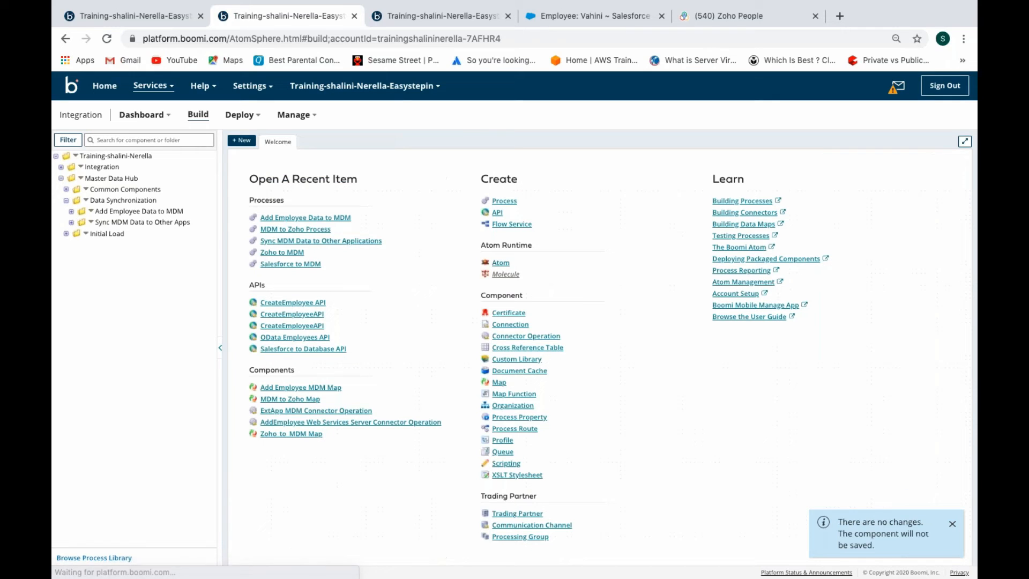
# - Open the CreateEmployee API service in the Add Employee Data to MDM folder, review its general configuration and show its REST settings
pyautogui.click(71, 222)
pyautogui.click(72, 222)
pyautogui.click(72, 212)
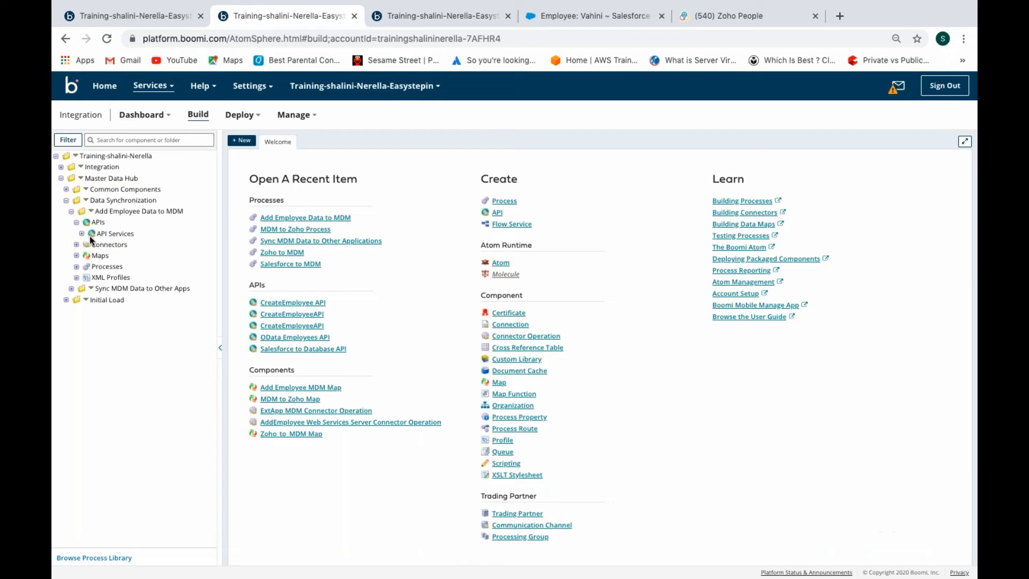
pyautogui.click(76, 223)
pyautogui.click(132, 246)
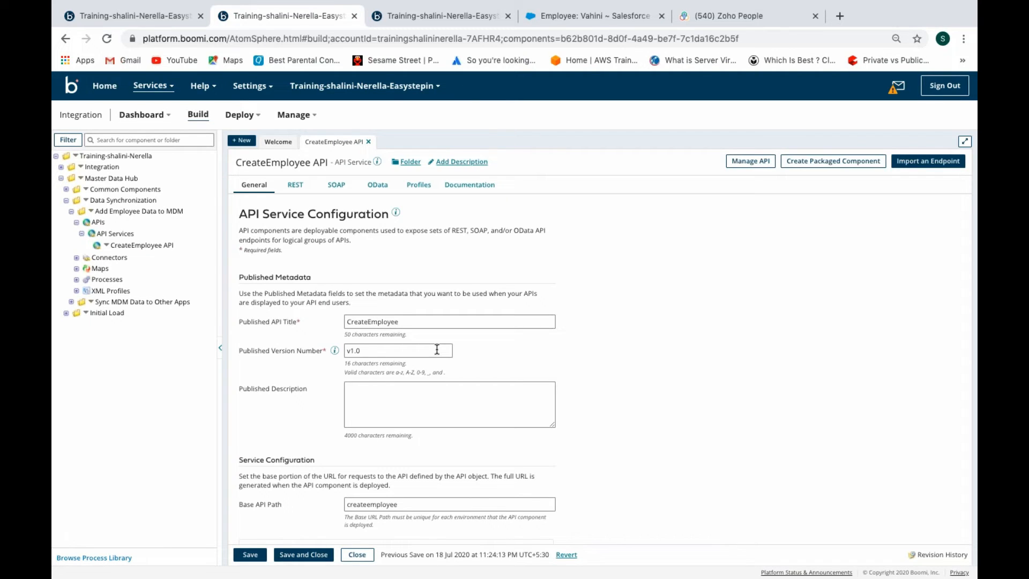
pyautogui.scroll(-1, 437, 350)
pyautogui.scroll(1, 436, 349)
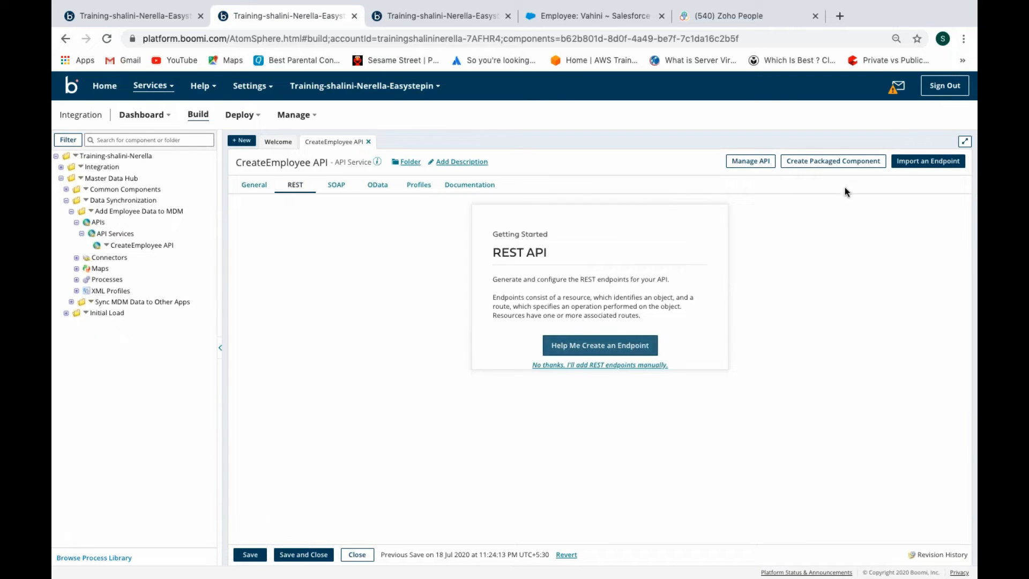
# - Import the existing process Add Employee Data to MDM into the CreateEmployee API as a REST endpoint
pyautogui.click(914, 162)
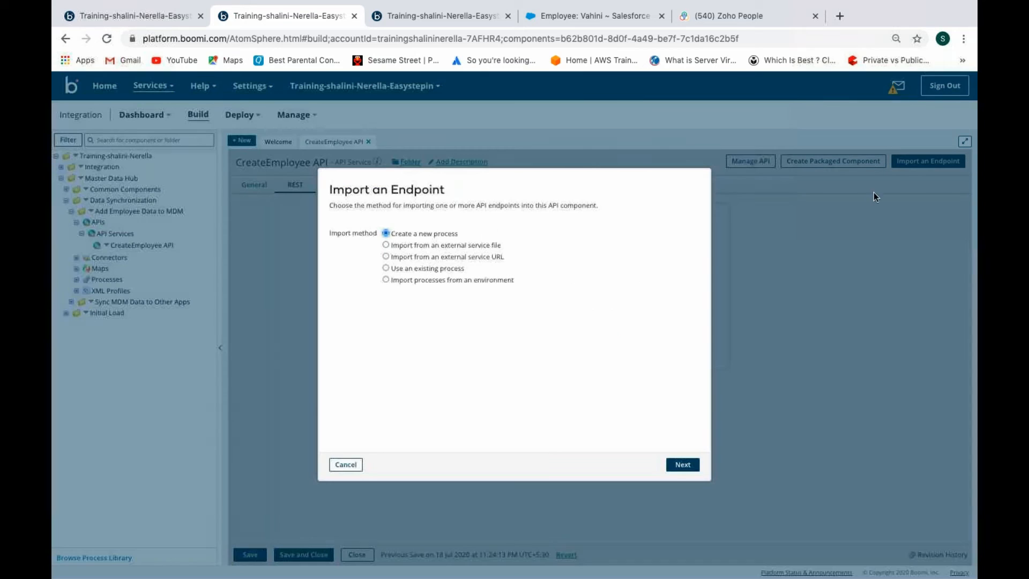
pyautogui.click(423, 267)
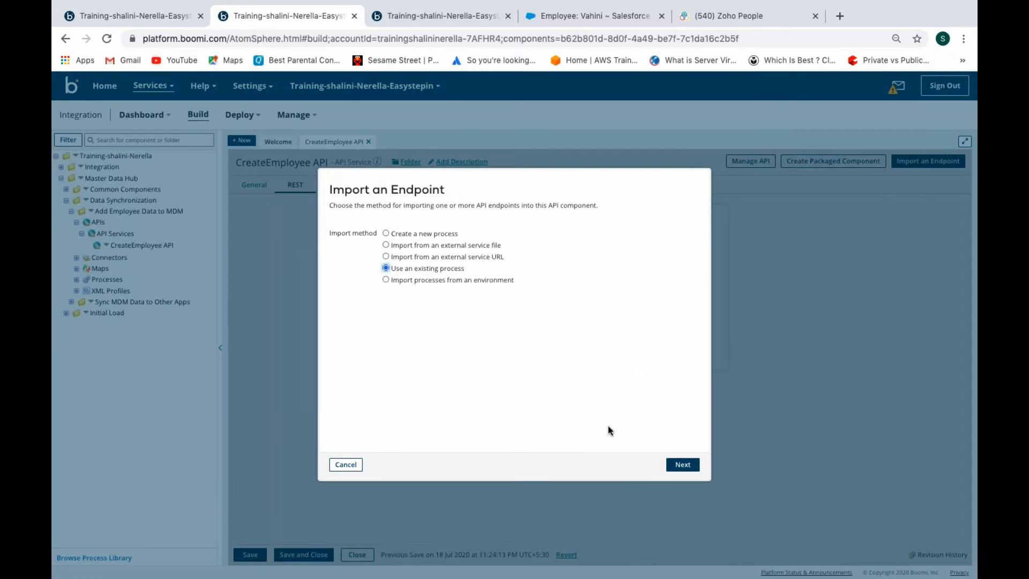
pyautogui.click(666, 465)
pyautogui.click(387, 240)
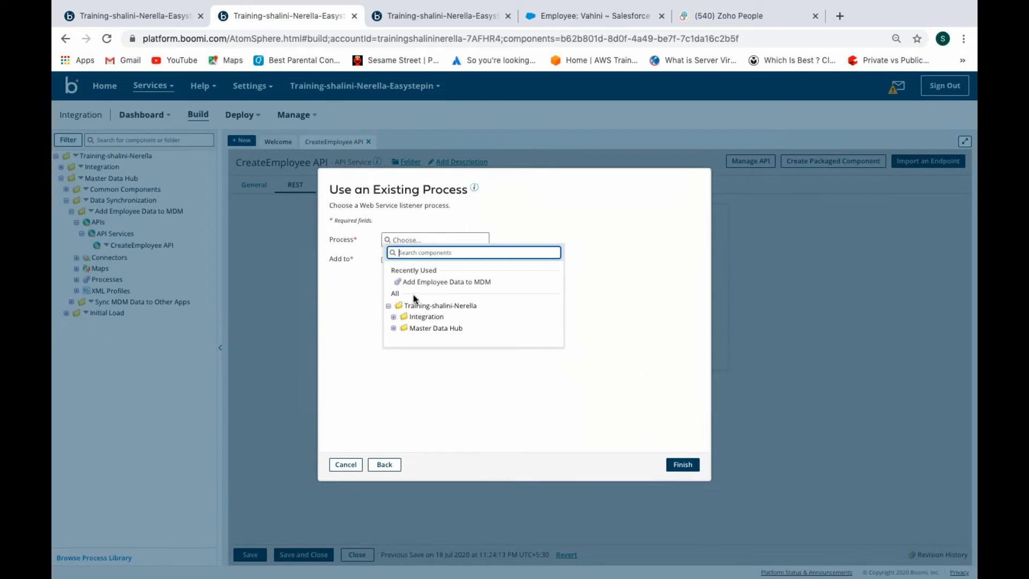
pyautogui.click(421, 284)
pyautogui.click(384, 260)
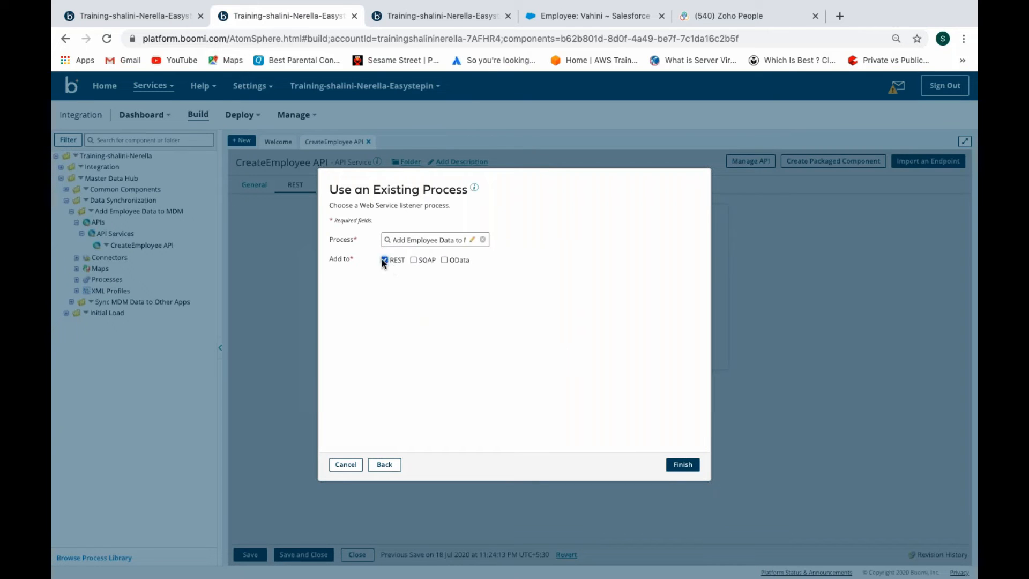
pyautogui.click(681, 465)
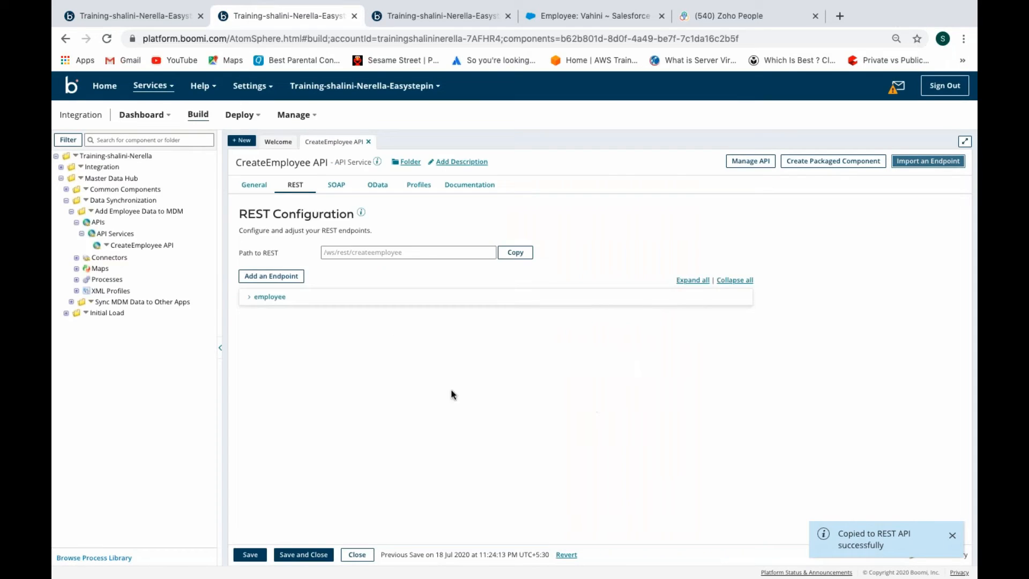
# - Set the employee endpoint's HTTP method to POST and save the API component
pyautogui.click(268, 296)
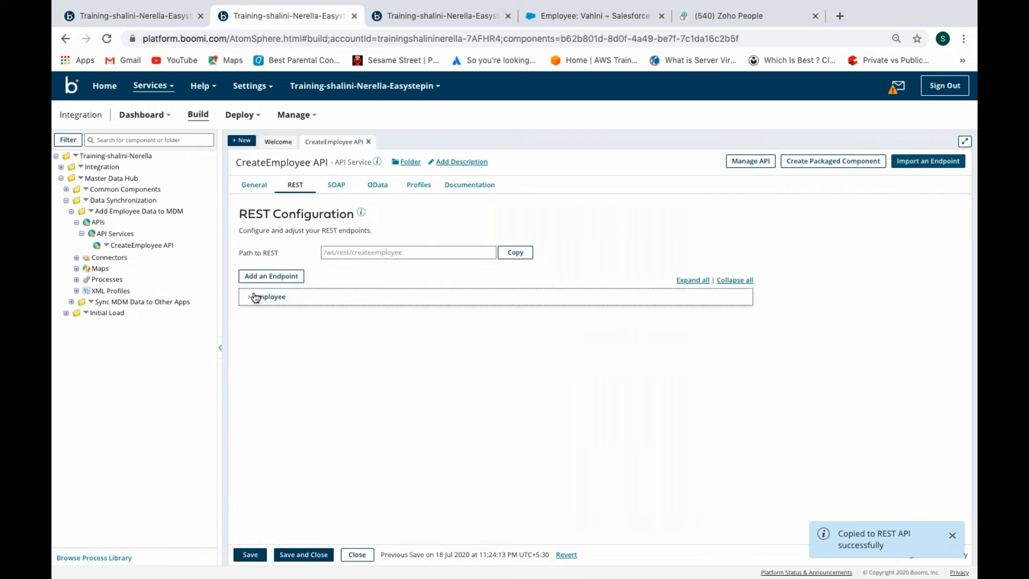
pyautogui.click(263, 329)
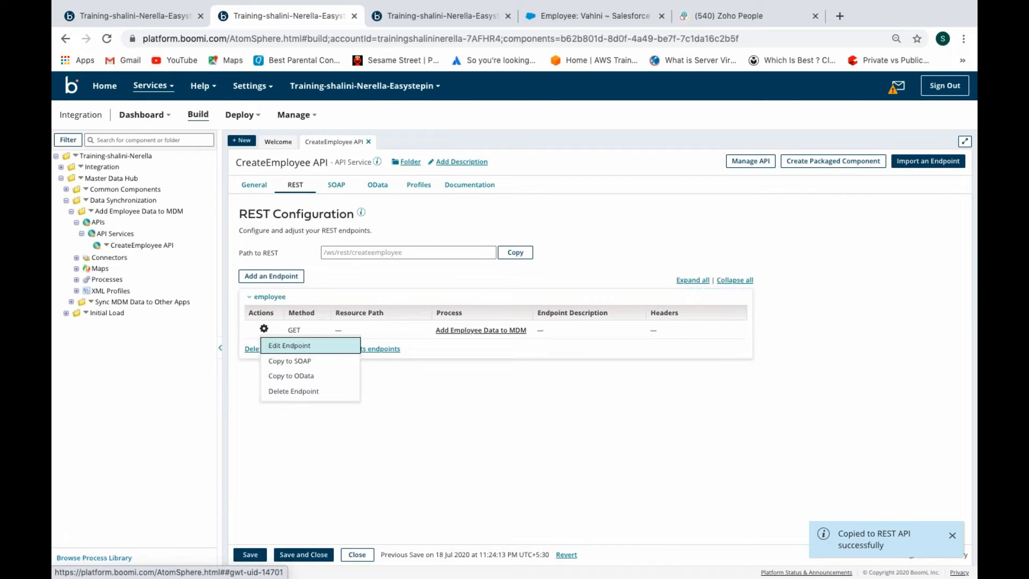
pyautogui.click(277, 346)
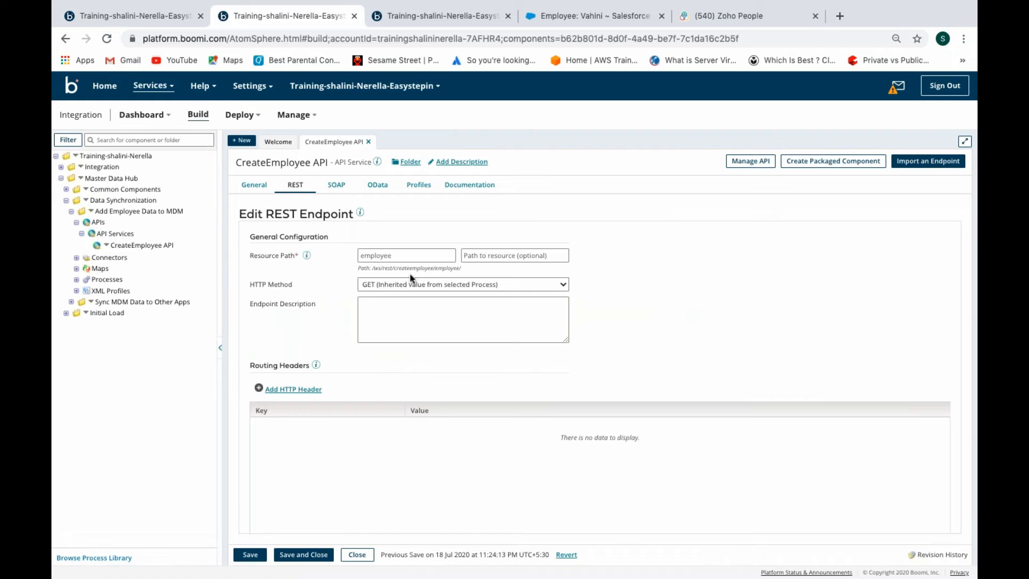
pyautogui.click(464, 285)
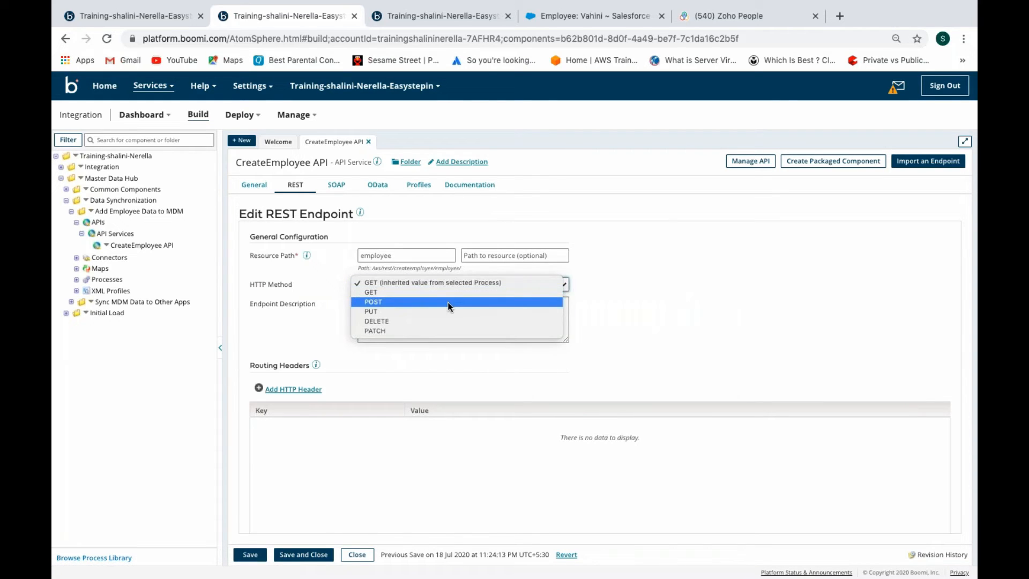
pyautogui.click(450, 304)
pyautogui.click(249, 554)
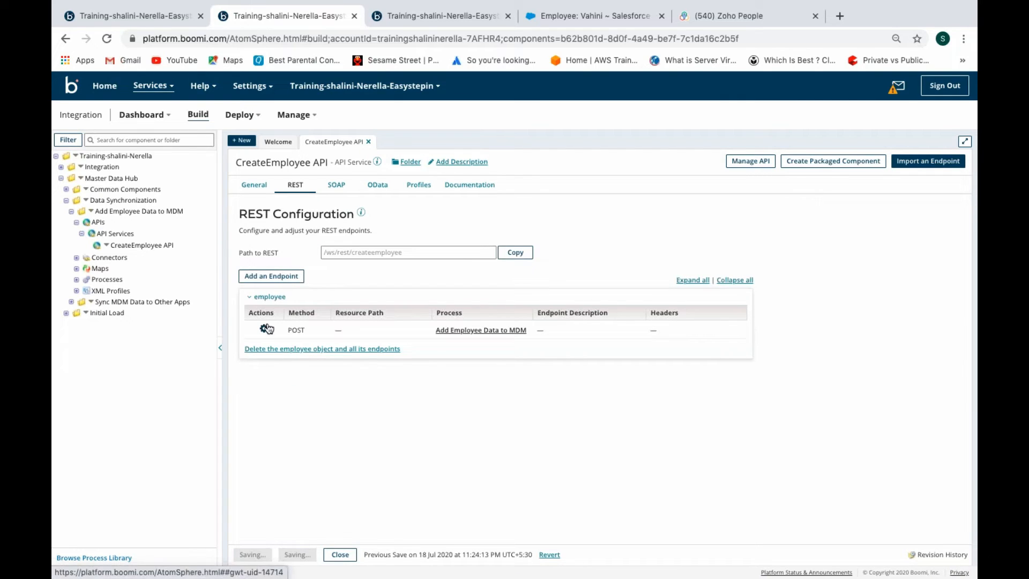
# - Reopen the employee endpoint to check its configuration, and save the component again
pyautogui.click(265, 331)
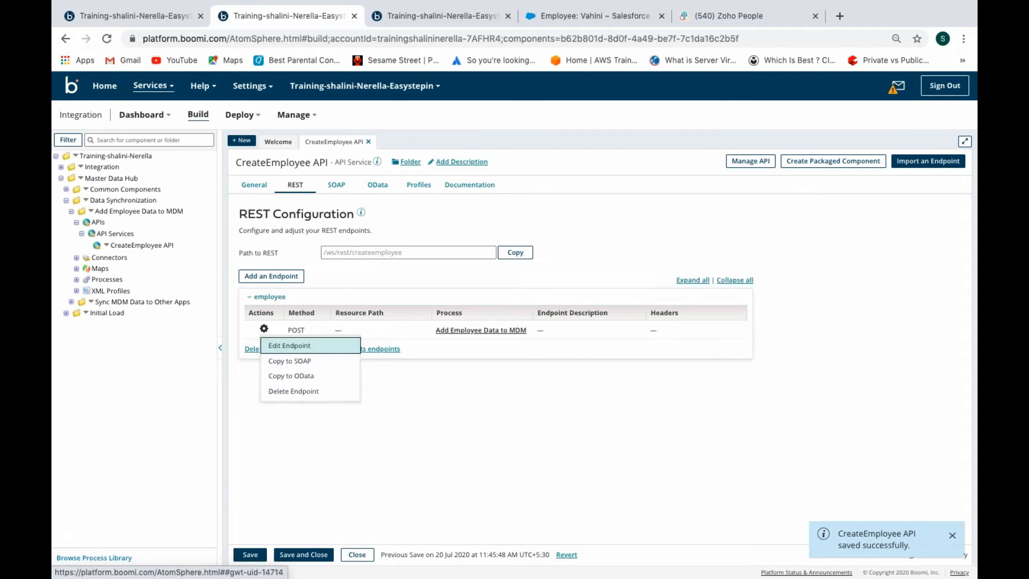
pyautogui.click(276, 346)
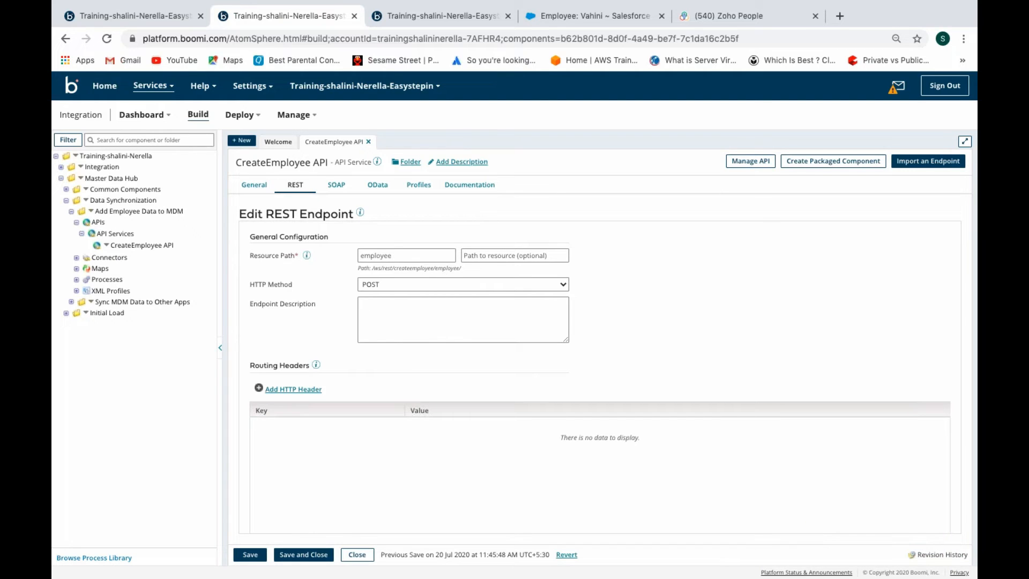
pyautogui.click(259, 556)
pyautogui.click(259, 557)
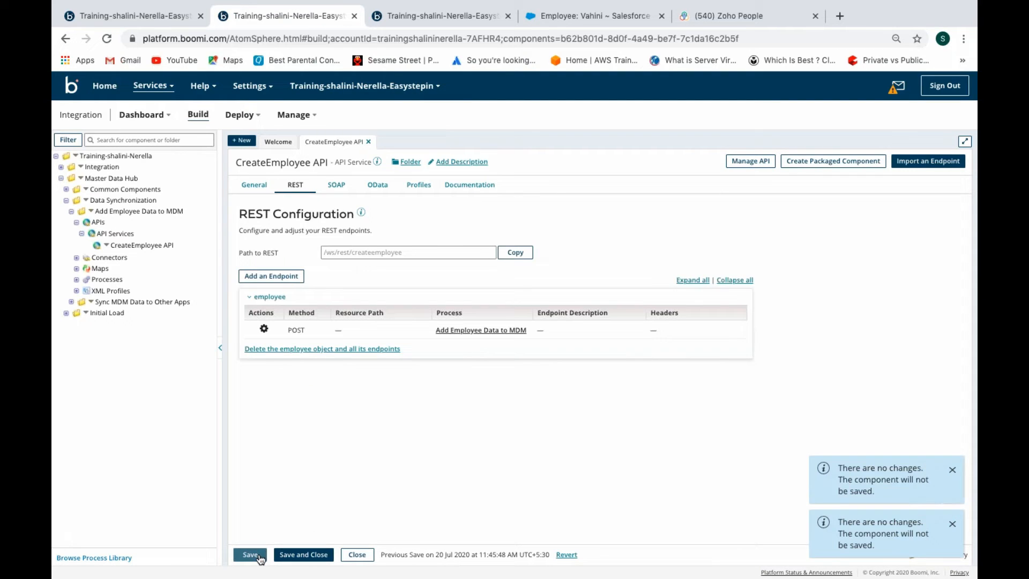
# - Create packaged components for both the CreateEmployee API and the Add Employee Data to MDM process
pyautogui.click(850, 162)
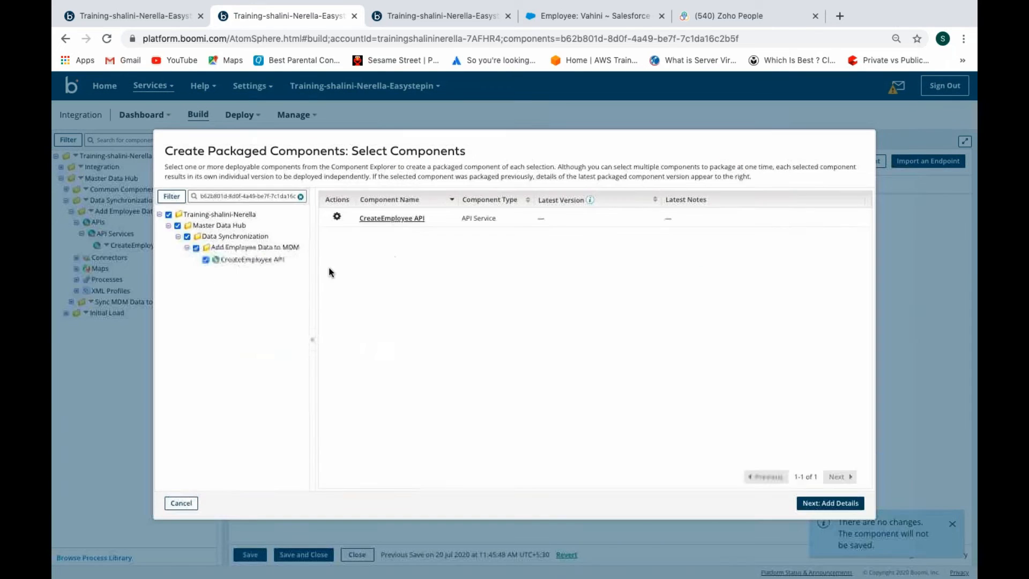
pyautogui.click(301, 197)
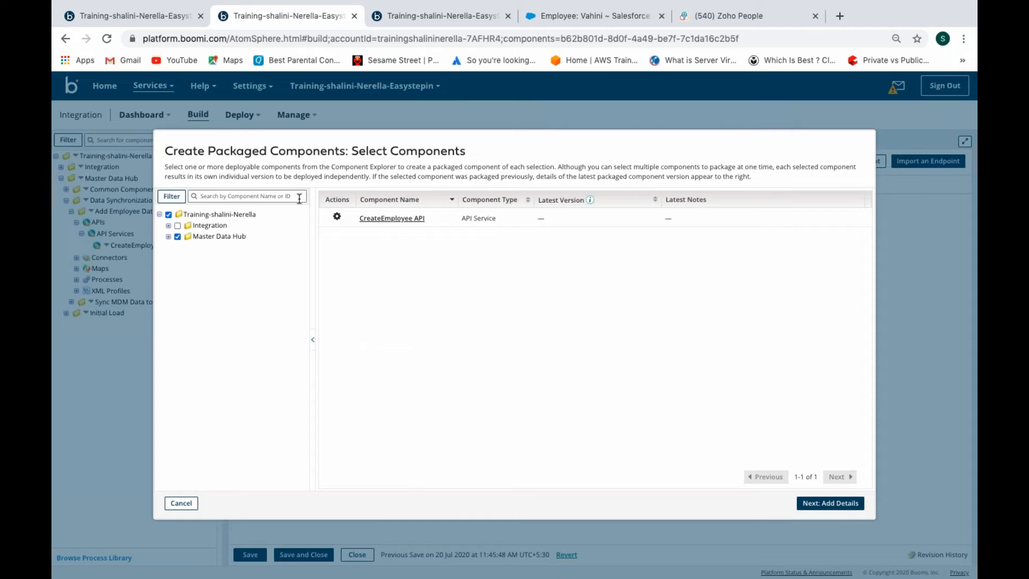
pyautogui.click(168, 236)
pyautogui.click(178, 248)
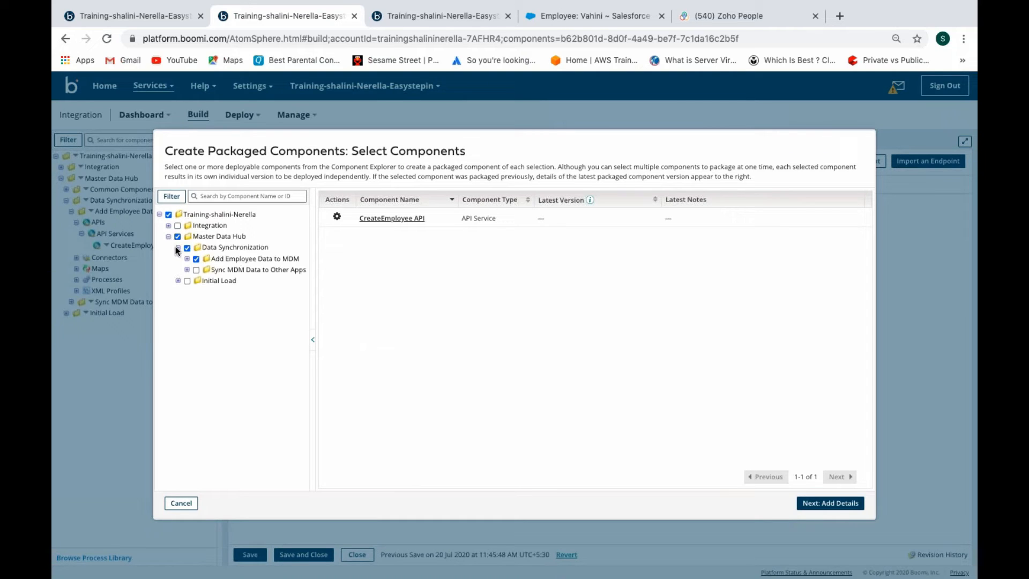
pyautogui.click(187, 259)
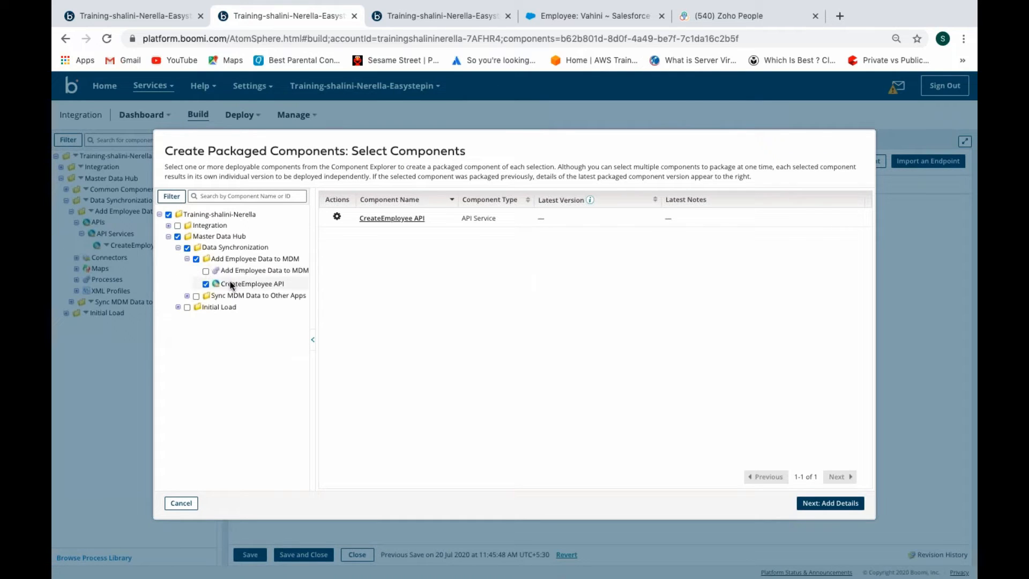
pyautogui.click(206, 270)
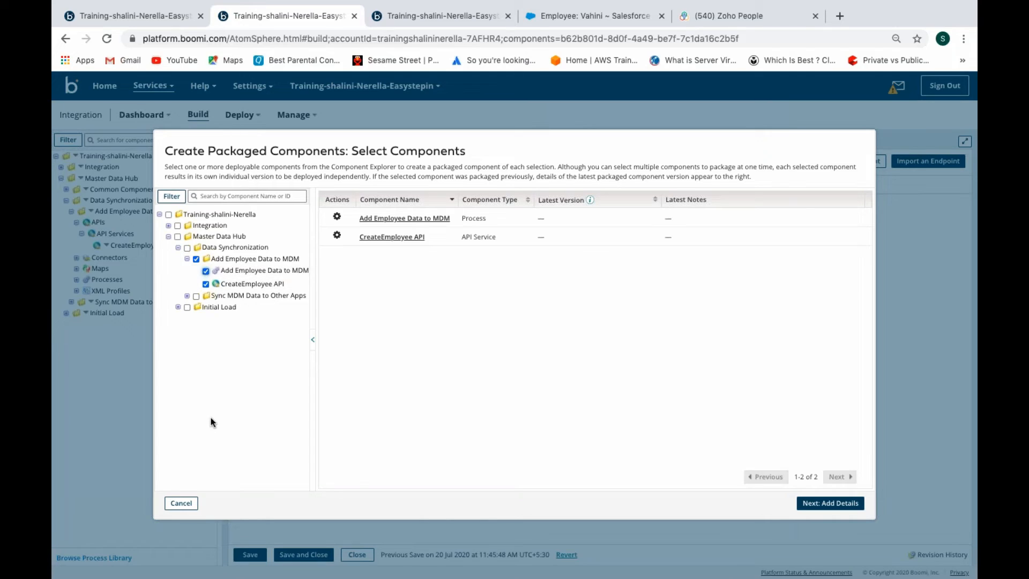
pyautogui.click(803, 503)
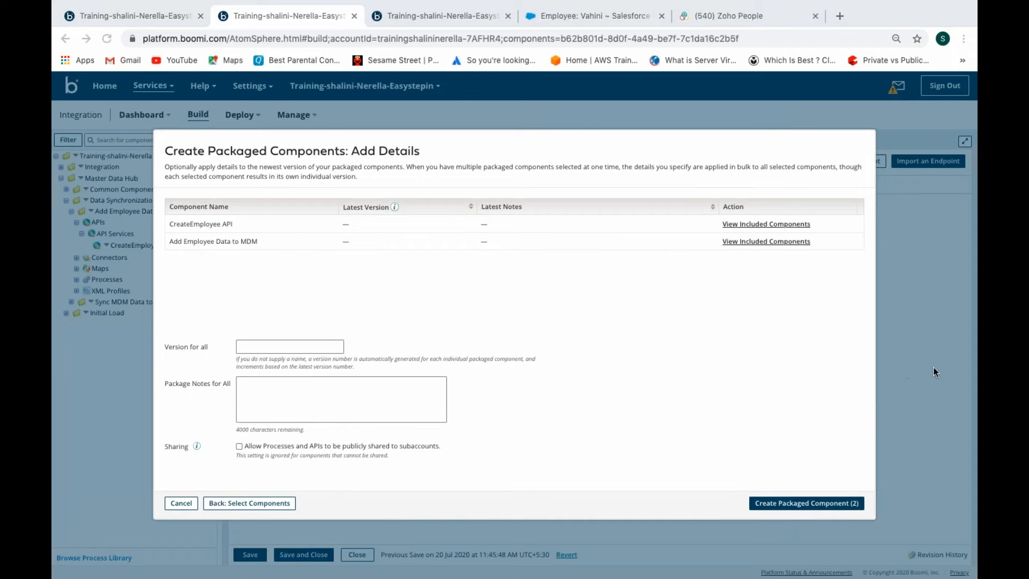
pyautogui.click(805, 508)
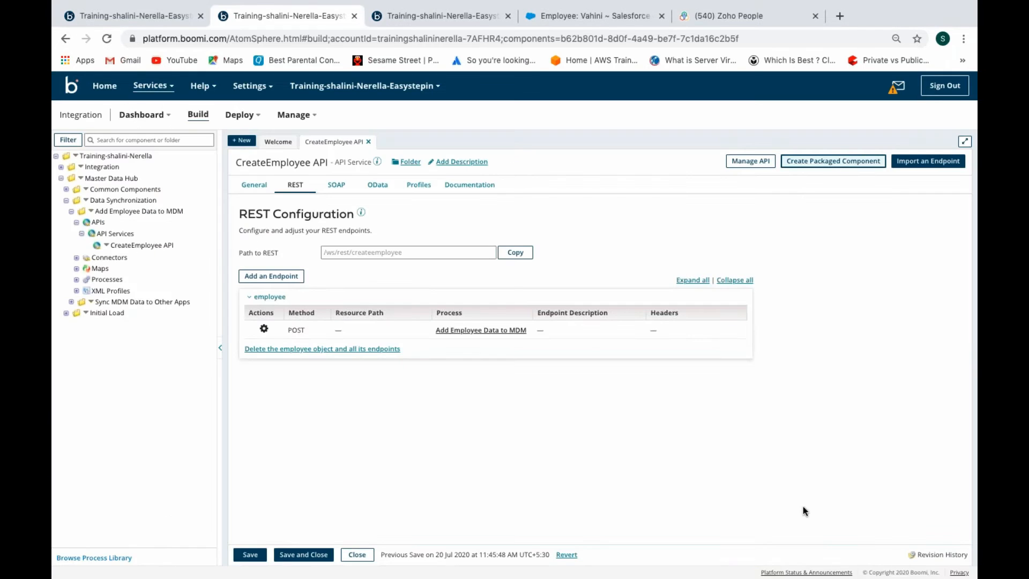
# - Deploy the two packaged components to the Test Atom Cloud environment and close the deployment confirmation
pyautogui.click(389, 360)
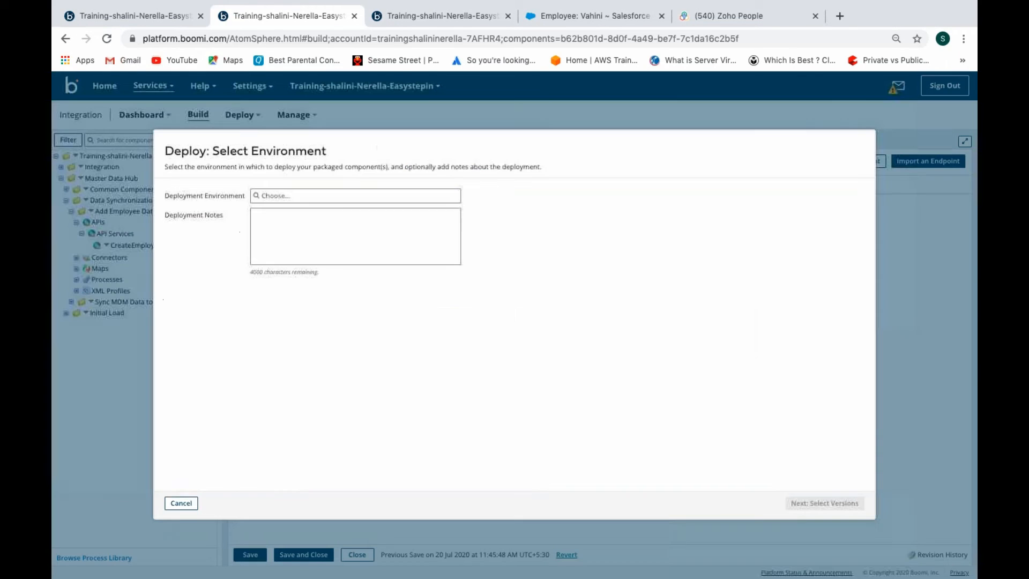
pyautogui.click(284, 196)
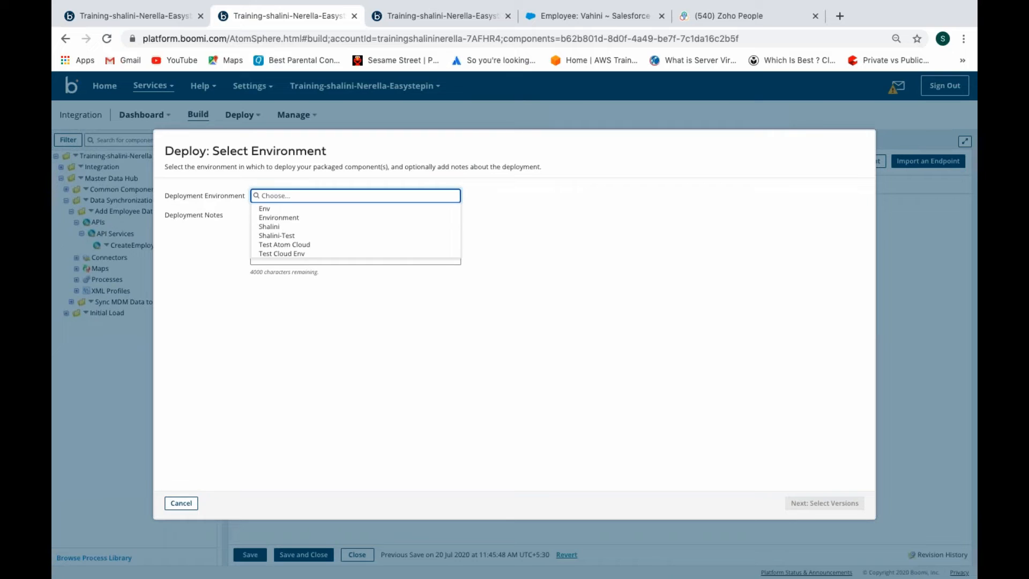
pyautogui.click(285, 246)
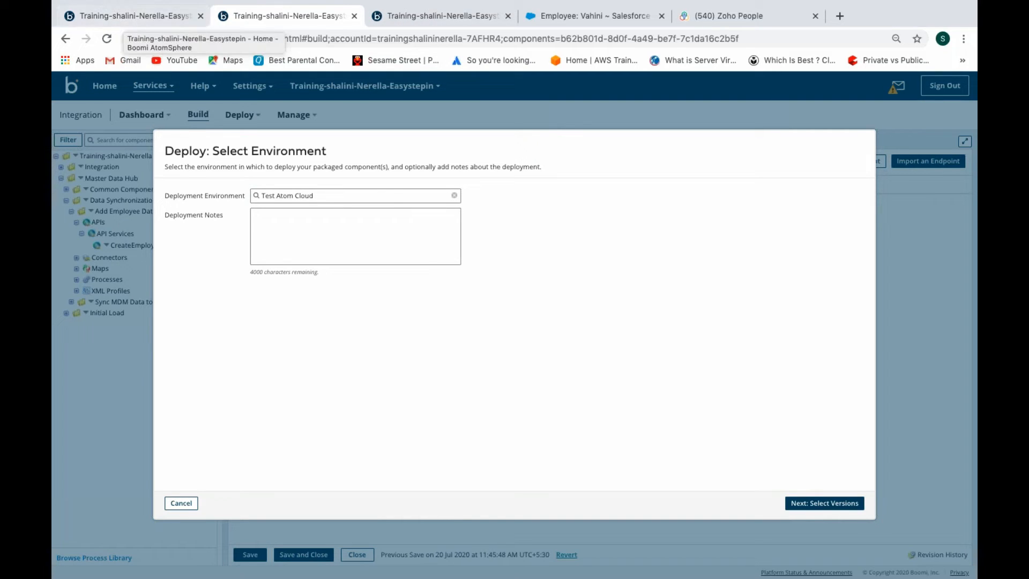
pyautogui.click(285, 196)
pyautogui.click(369, 307)
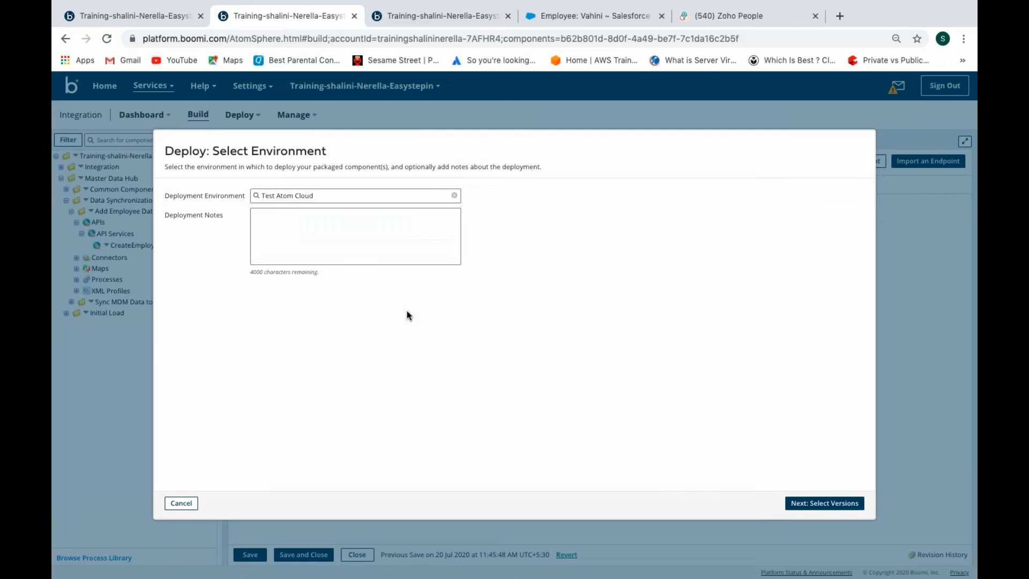
pyautogui.click(800, 510)
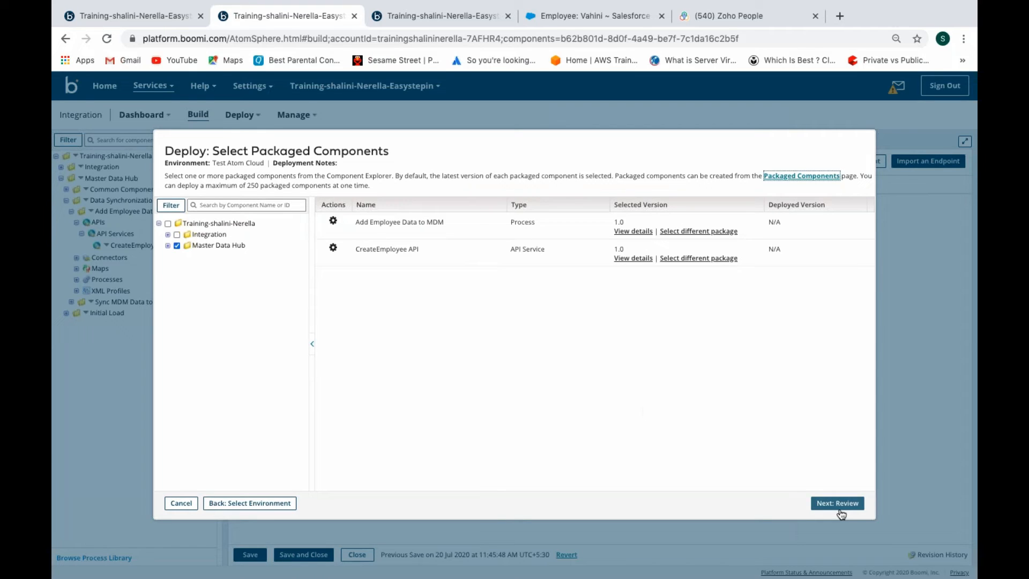
pyautogui.click(826, 506)
pyautogui.click(839, 504)
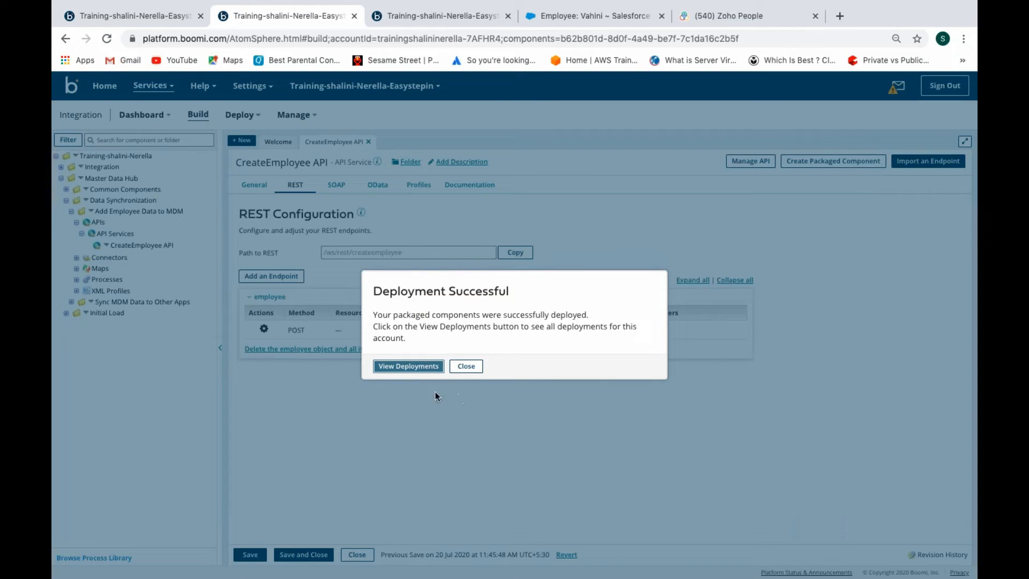
pyautogui.click(464, 366)
pyautogui.click(461, 371)
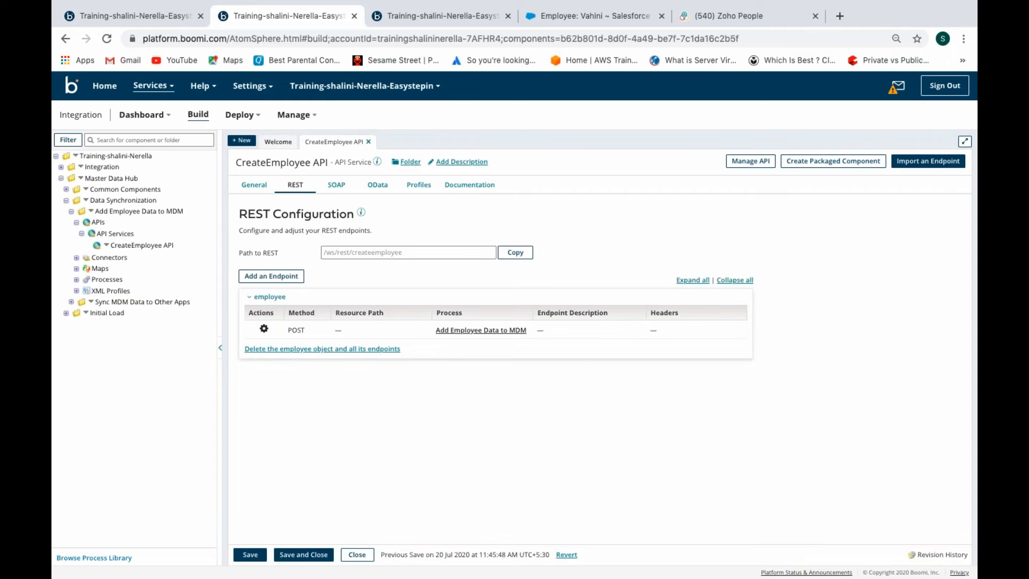
# - Open Atom Management in a separate browser tab and switch to it
pyautogui.click(301, 122)
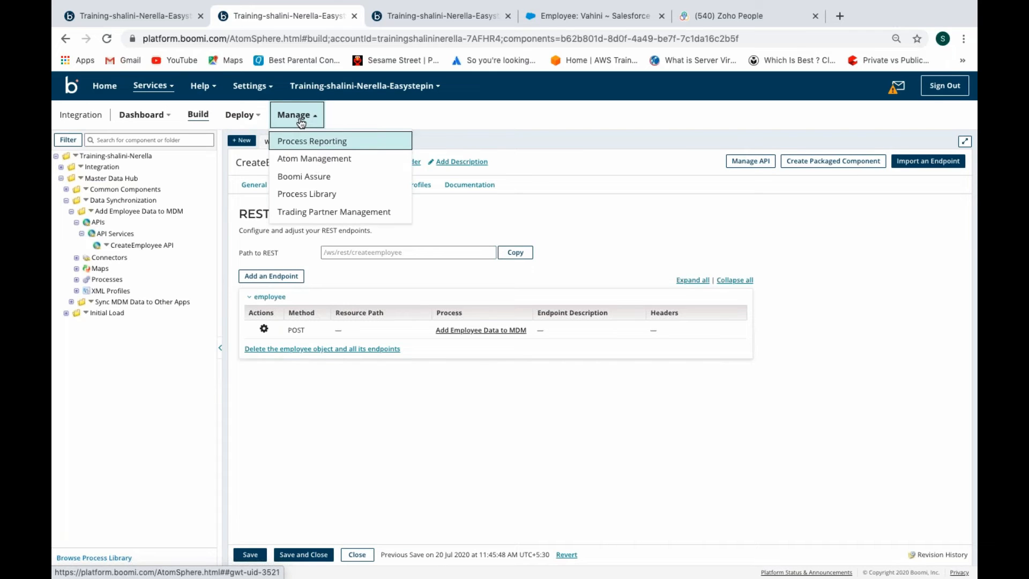
pyautogui.rightClick(315, 162)
pyautogui.click(343, 166)
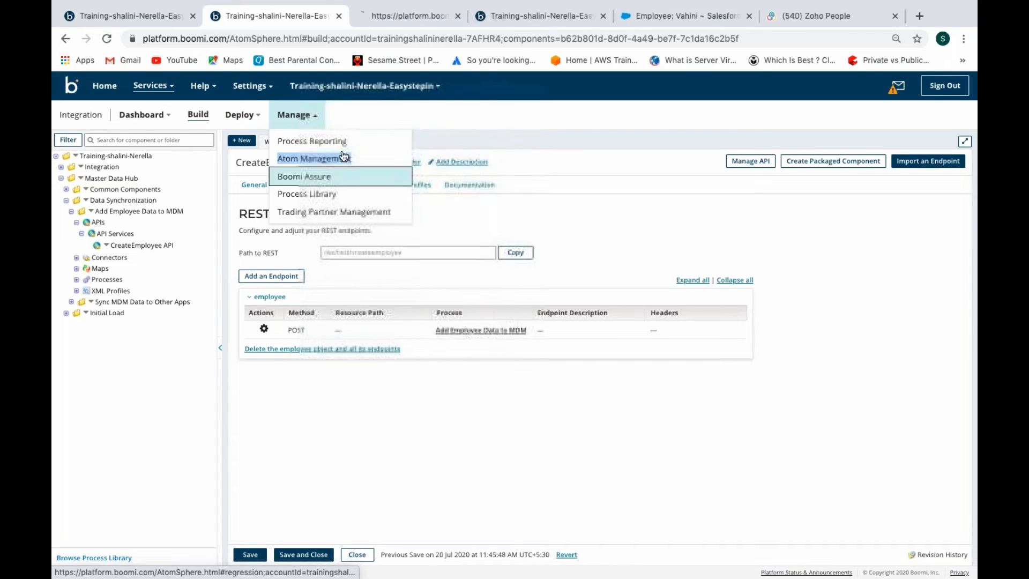
pyautogui.click(378, 21)
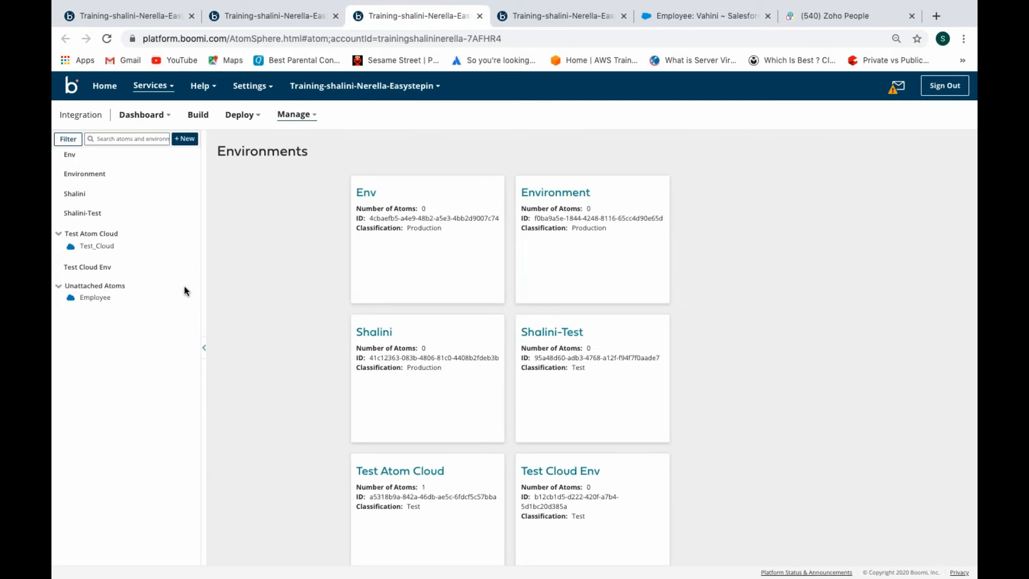
# - Open the Shared Web Server settings of the Test_Cloud atom and select the base URL for API requests
pyautogui.click(110, 249)
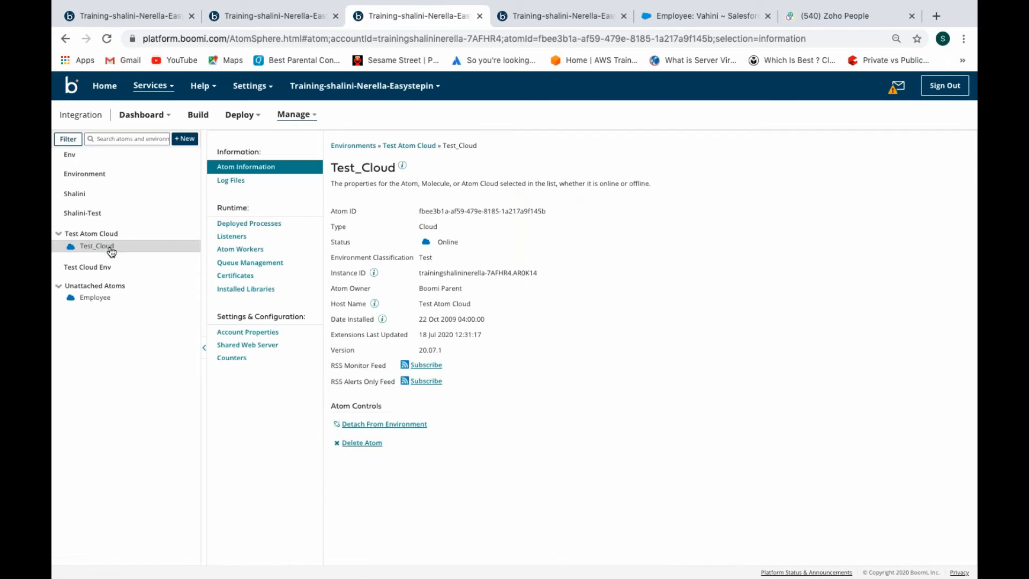
pyautogui.click(268, 345)
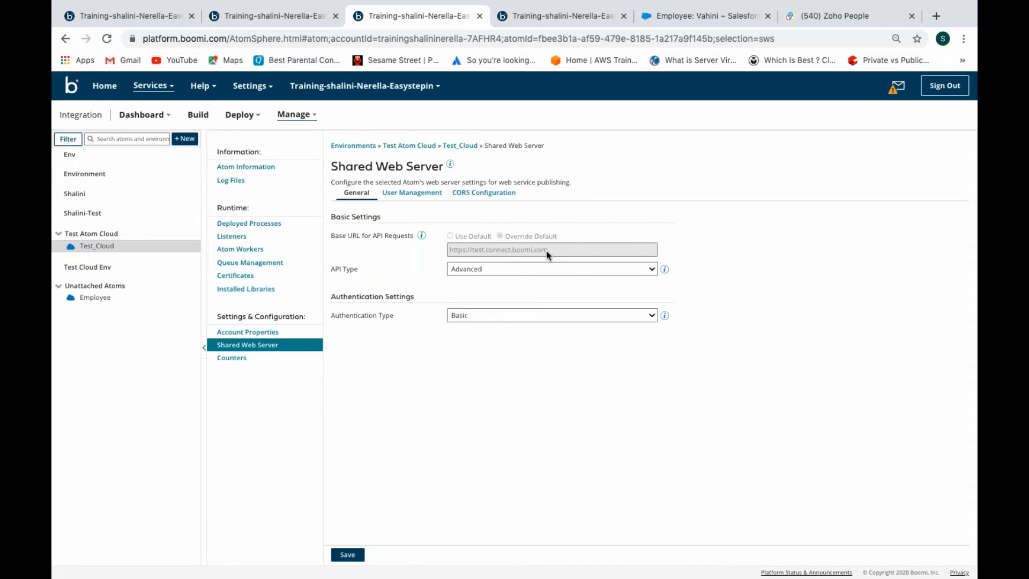
pyautogui.moveTo(547, 250); pyautogui.dragTo(451, 249)
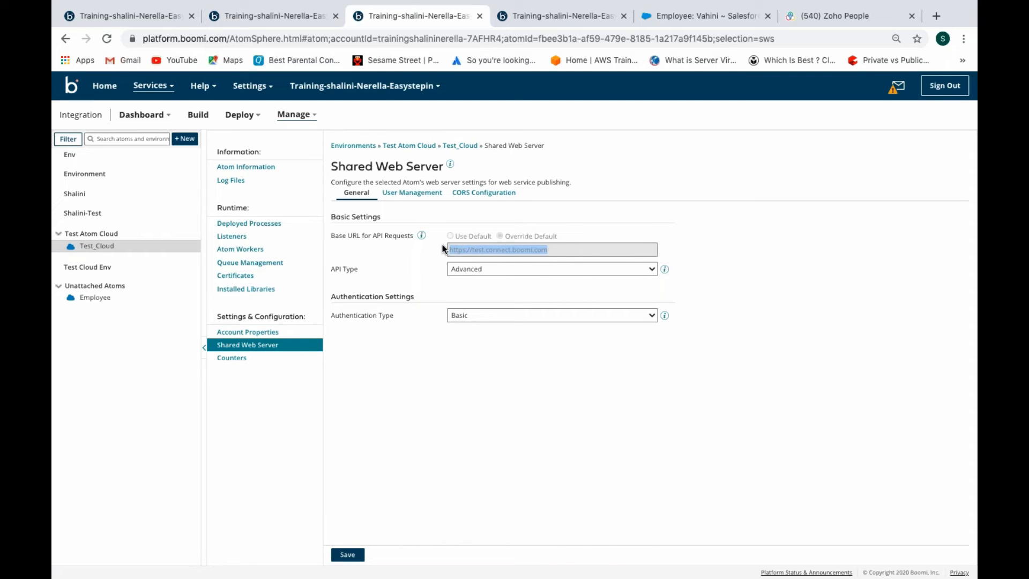
# - Allow the shared web server user to access the CreateEmployee API, save the settings and reveal the user's token
pyautogui.click(420, 193)
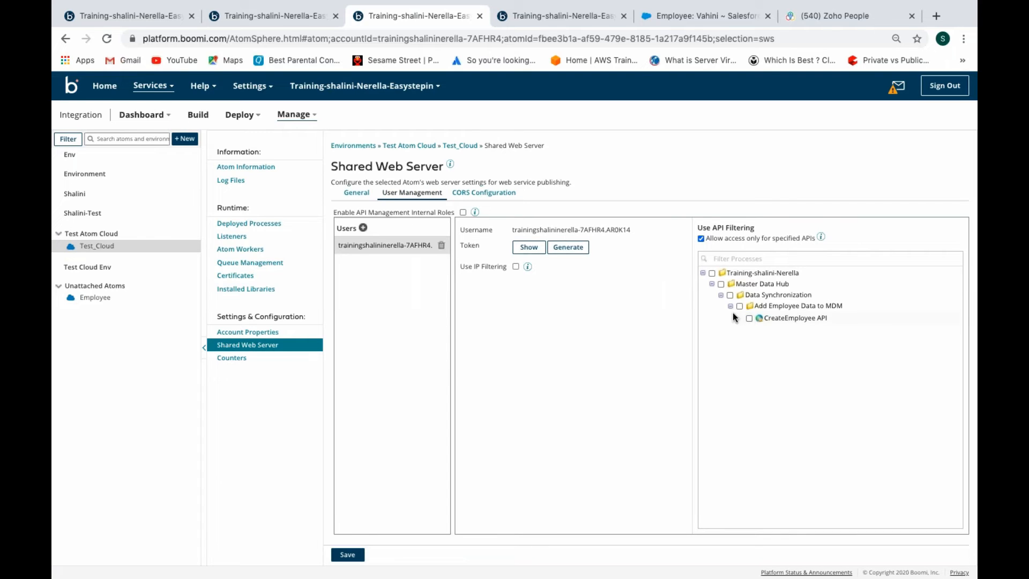
pyautogui.click(749, 318)
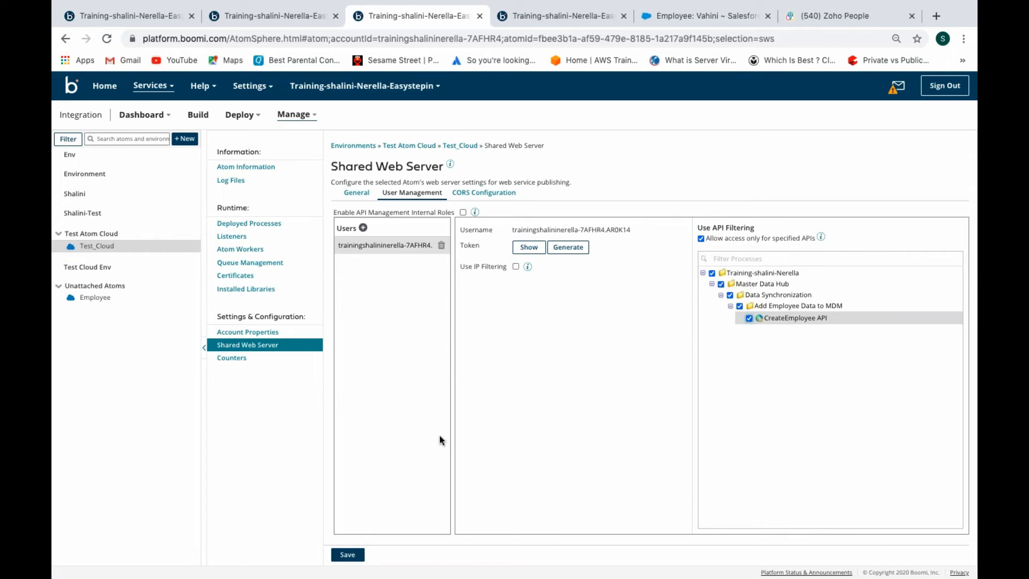
pyautogui.click(345, 553)
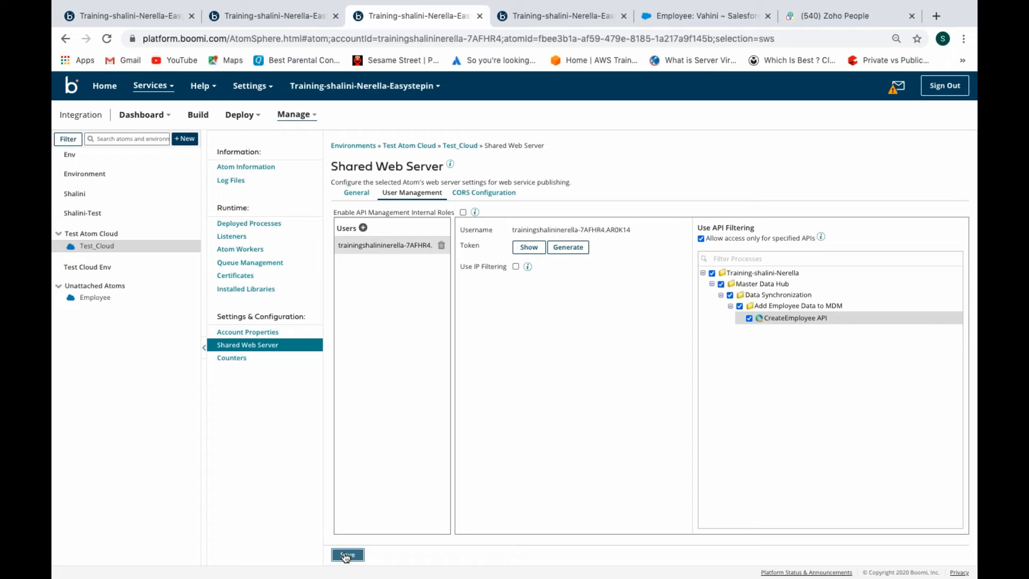
pyautogui.click(529, 248)
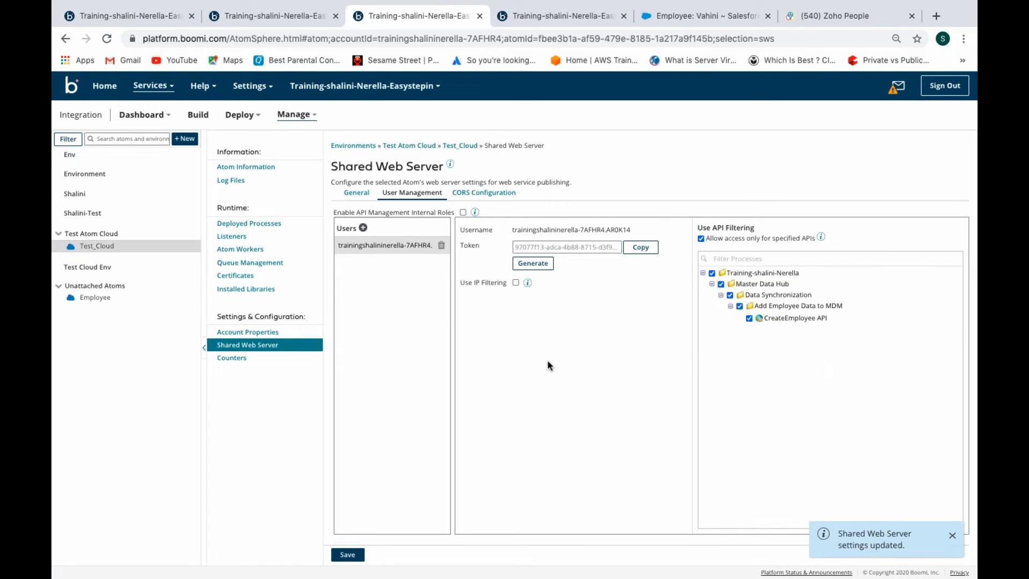
pyautogui.press('super+Tab')
pyautogui.press('super+Tab')
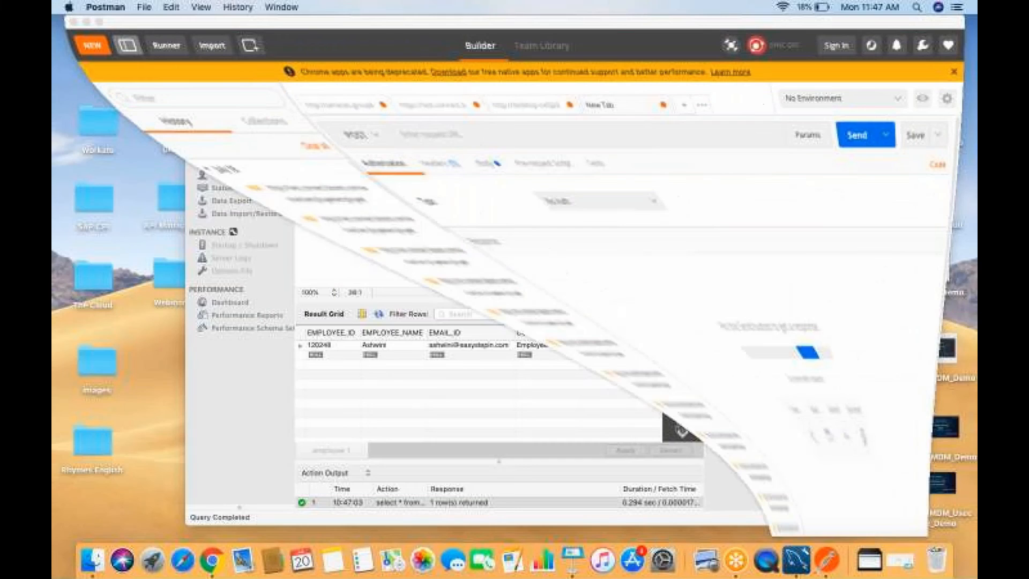
pyautogui.click(430, 137)
pyautogui.press('super+v')
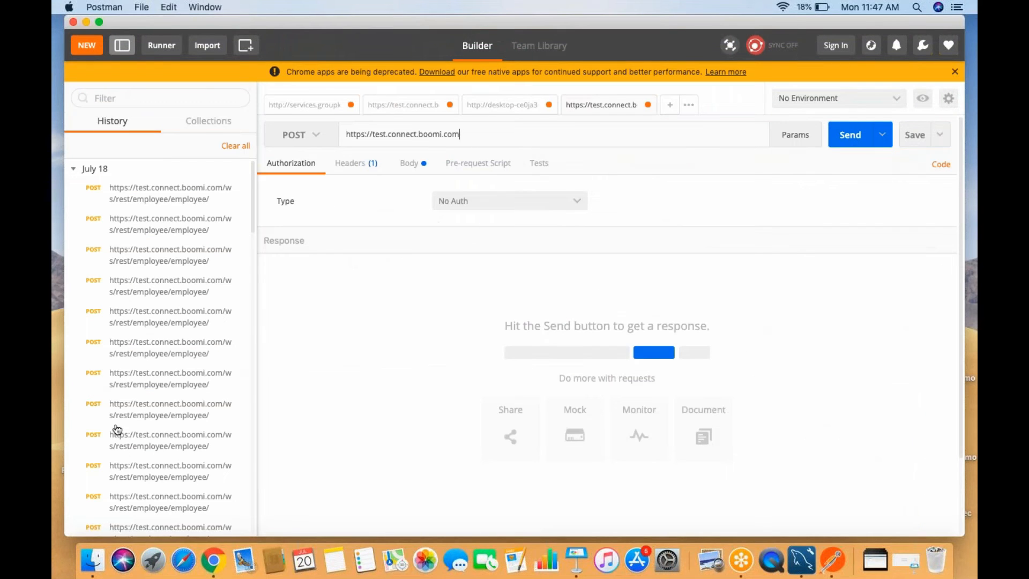
# - Copy the path /ws/rest/createemployee/employee/ from the employee REST endpoint in Boomi and append it to the Postman request URL
pyautogui.click(213, 560)
pyautogui.click(279, 20)
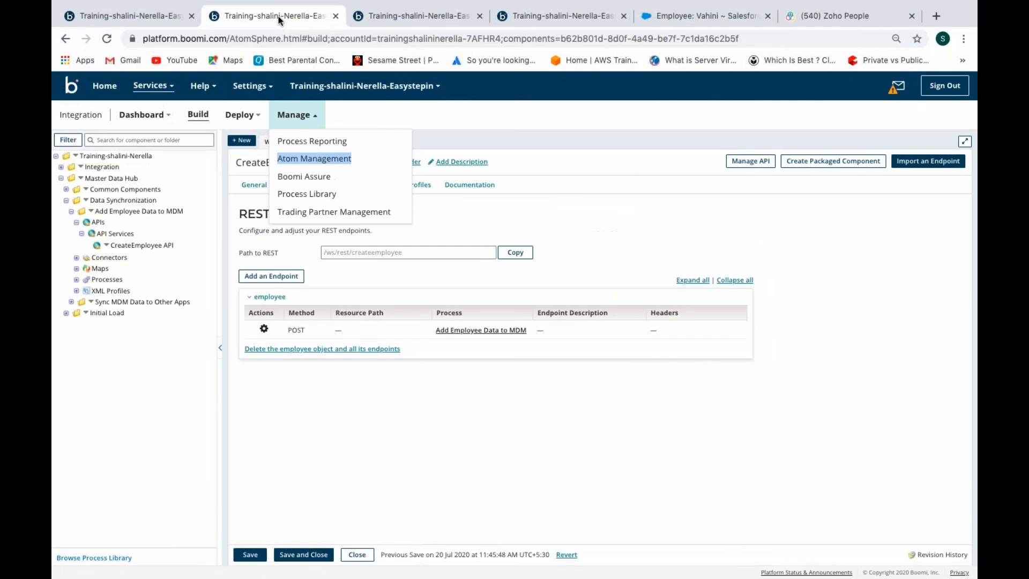
pyautogui.click(264, 328)
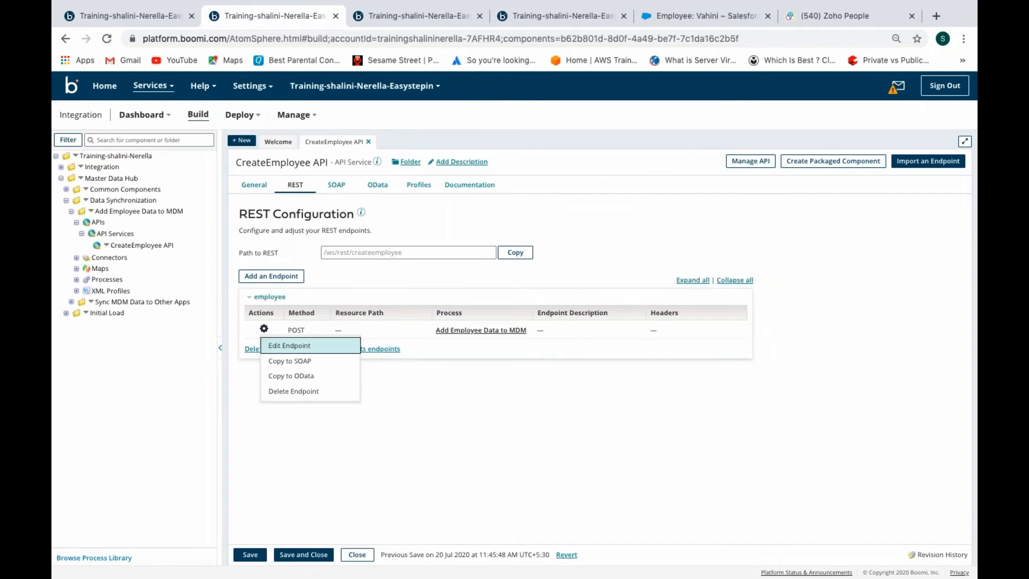
pyautogui.click(277, 346)
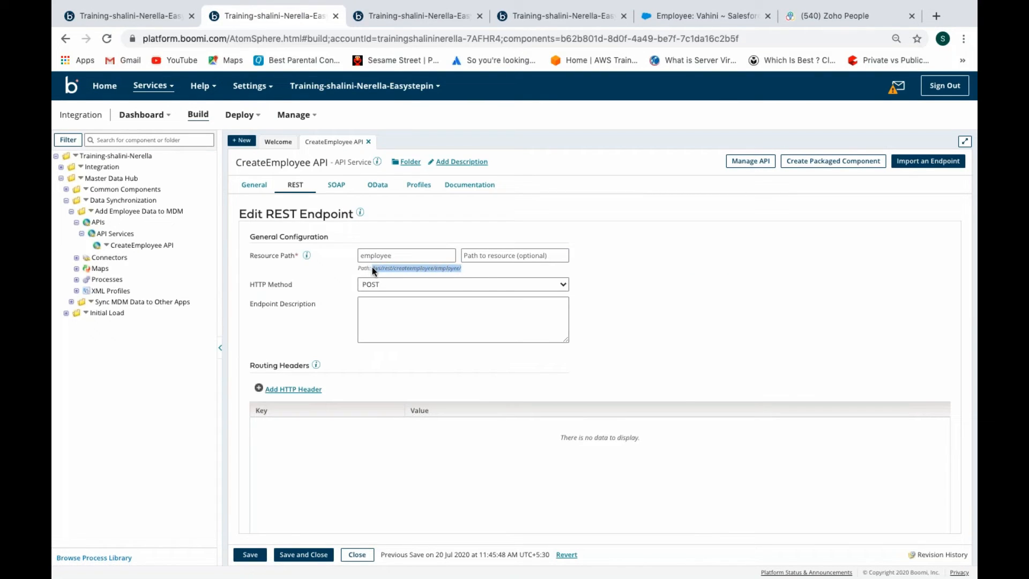
pyautogui.hotkey('ctrl', 'Left')
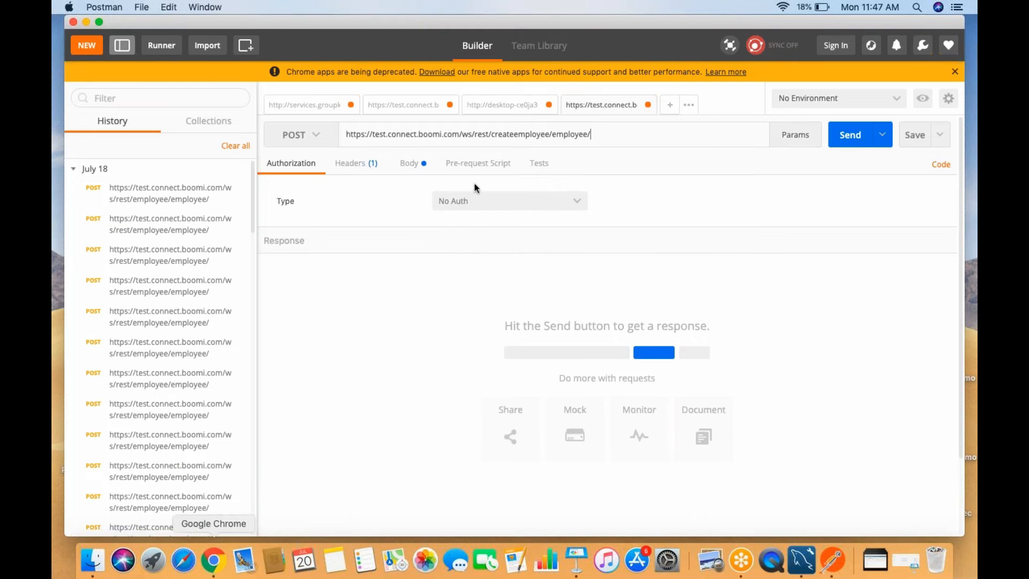
# - Set the request's authorization to Basic Auth and fill in the username copied from Boomi's Shared Web Server user management
pyautogui.click(476, 202)
pyautogui.click(464, 244)
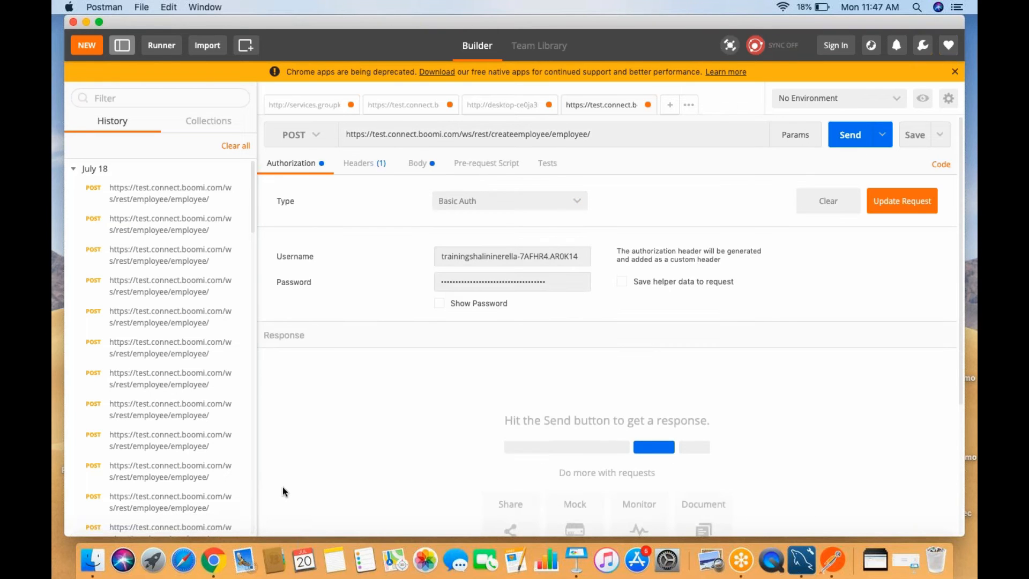
pyautogui.click(225, 562)
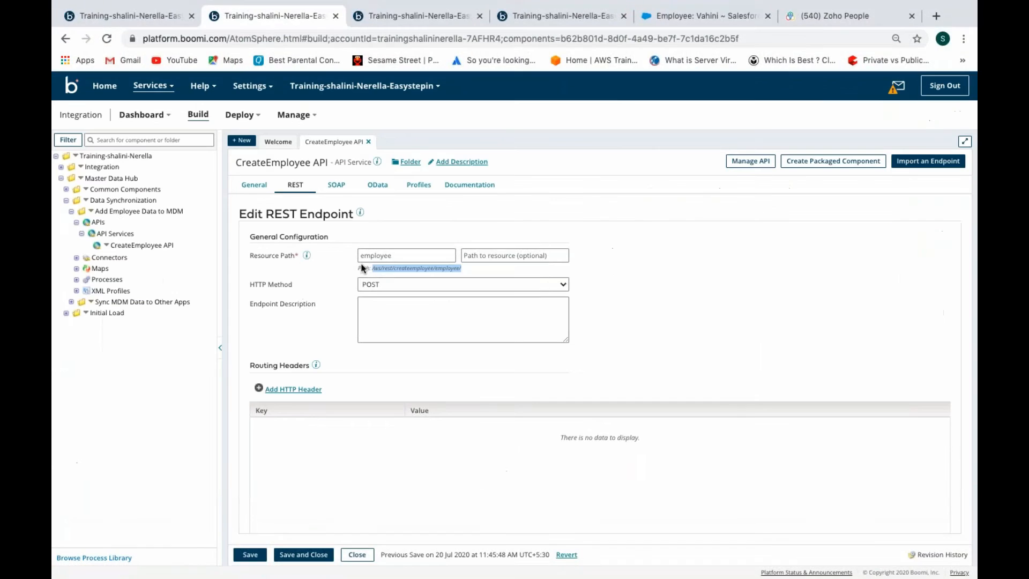
pyautogui.click(428, 16)
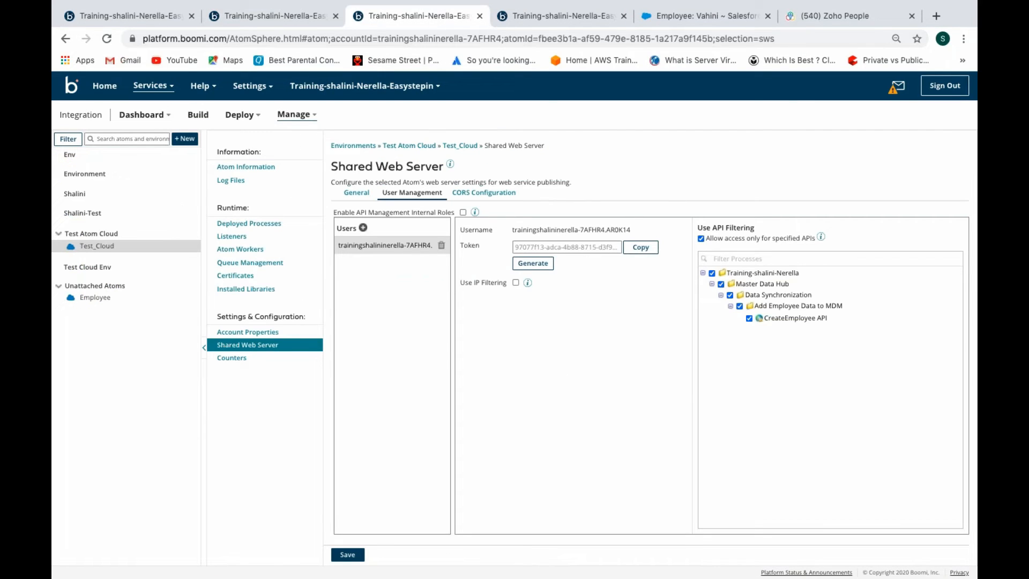
pyautogui.moveTo(631, 230); pyautogui.dragTo(511, 230)
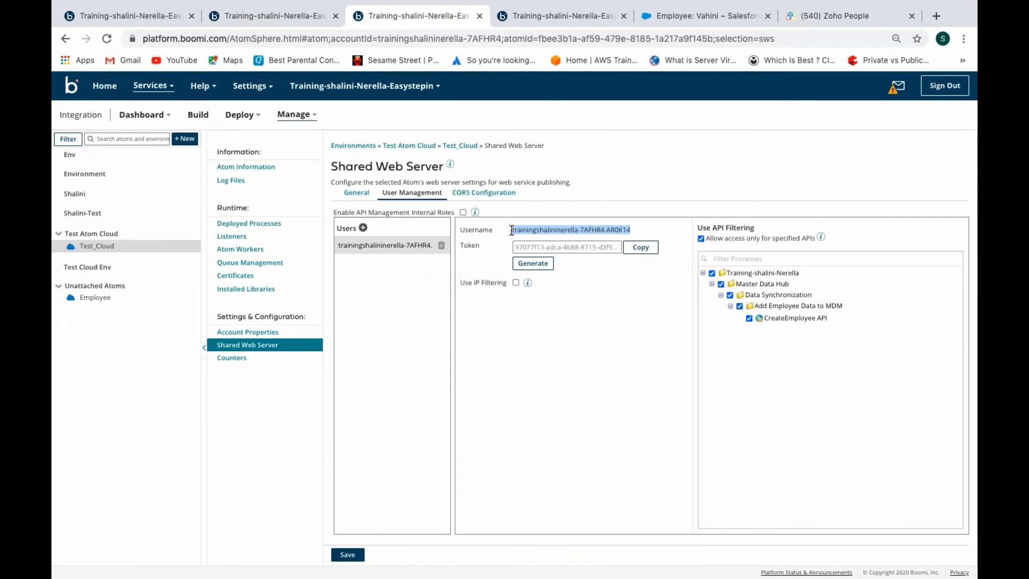
pyautogui.press('super+Tab')
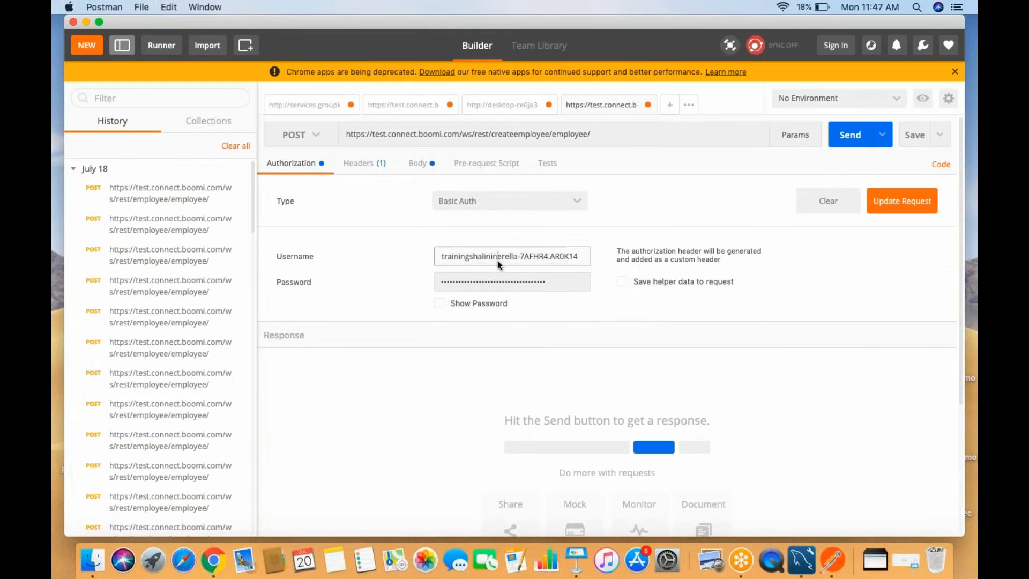
pyautogui.tripleClick(498, 260)
pyautogui.press('super+v')
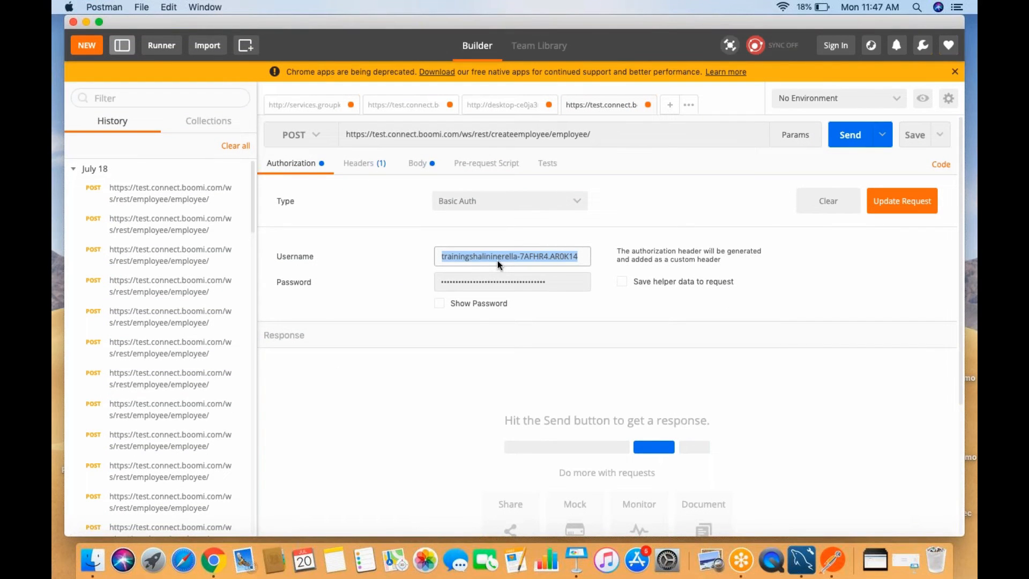
# - Copy the shared web server user's token from Boomi and paste it into the request's Basic Auth password field
pyautogui.click(207, 560)
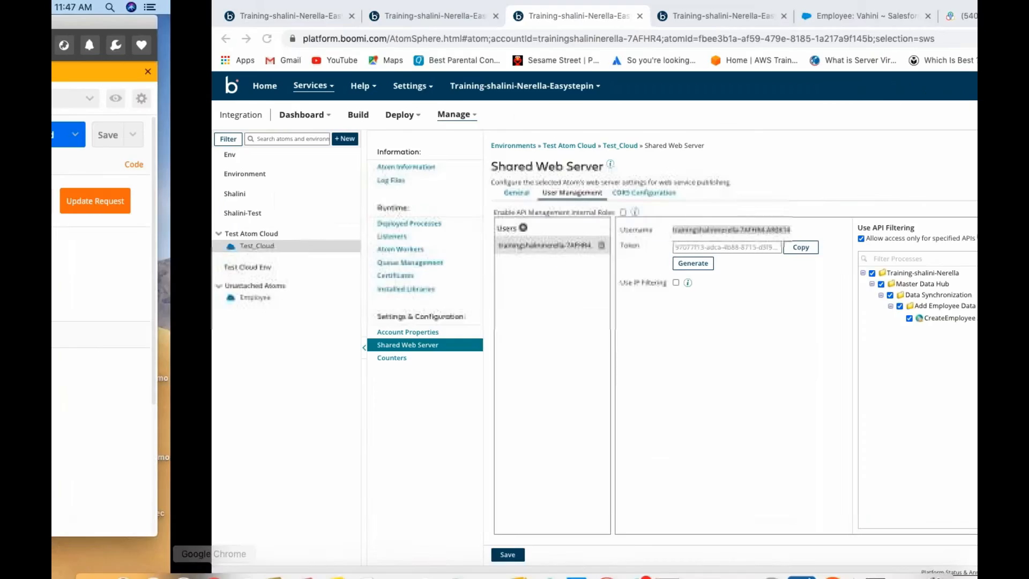
pyautogui.click(351, 554)
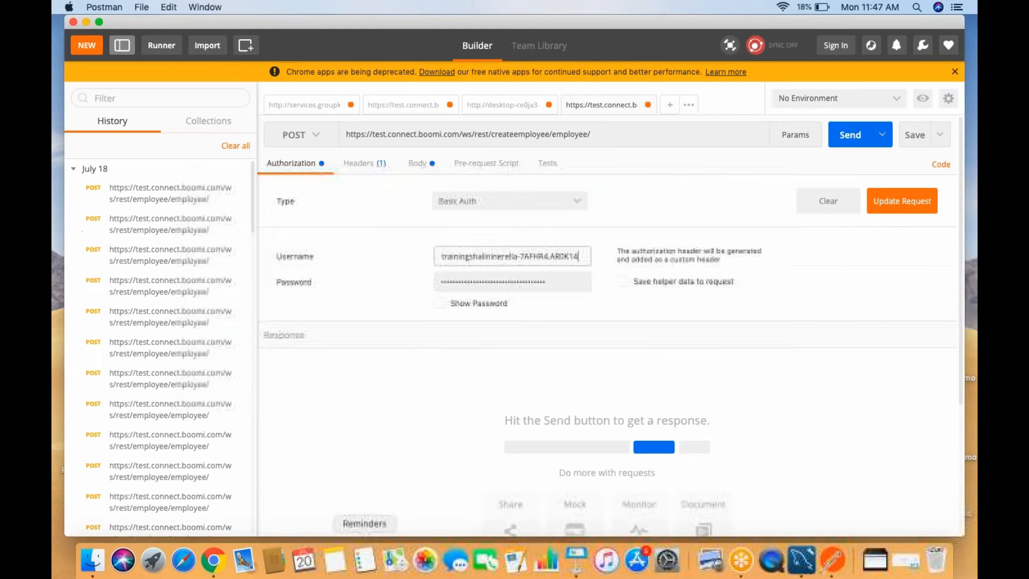
pyautogui.click(532, 284)
pyautogui.press('super+a')
pyautogui.press('super+v')
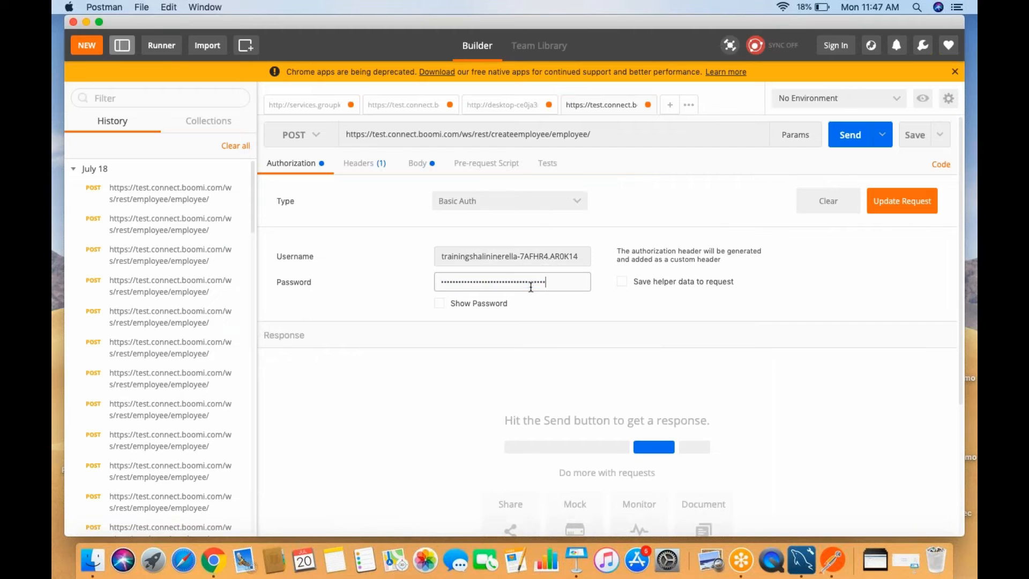
pyautogui.click(523, 377)
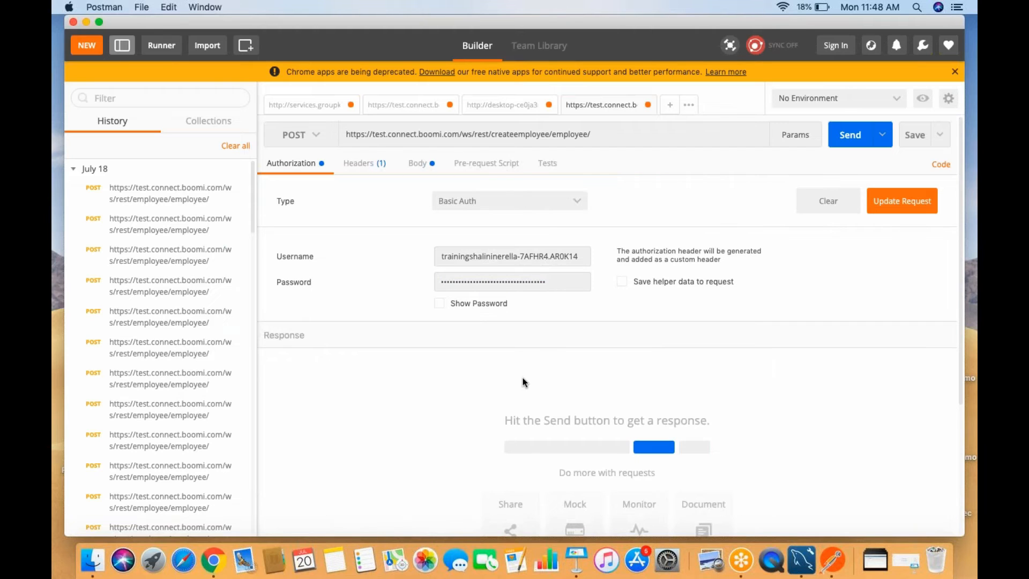
# - Show the raw XML employee body of the request and send the POST request to the CreateEmployee API
pyautogui.click(429, 170)
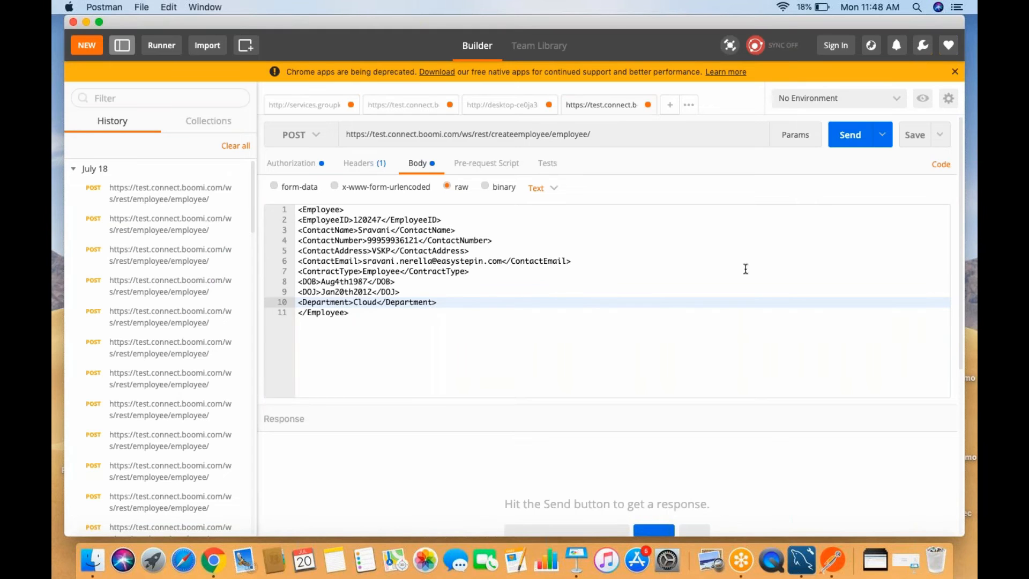
pyautogui.press('super+Tab')
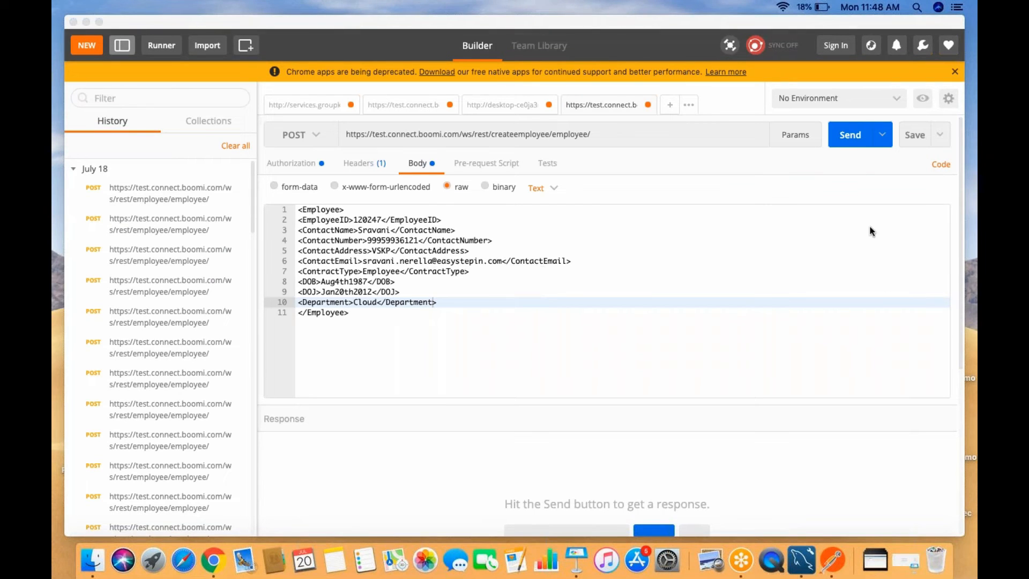
pyautogui.click(853, 136)
pyautogui.click(851, 137)
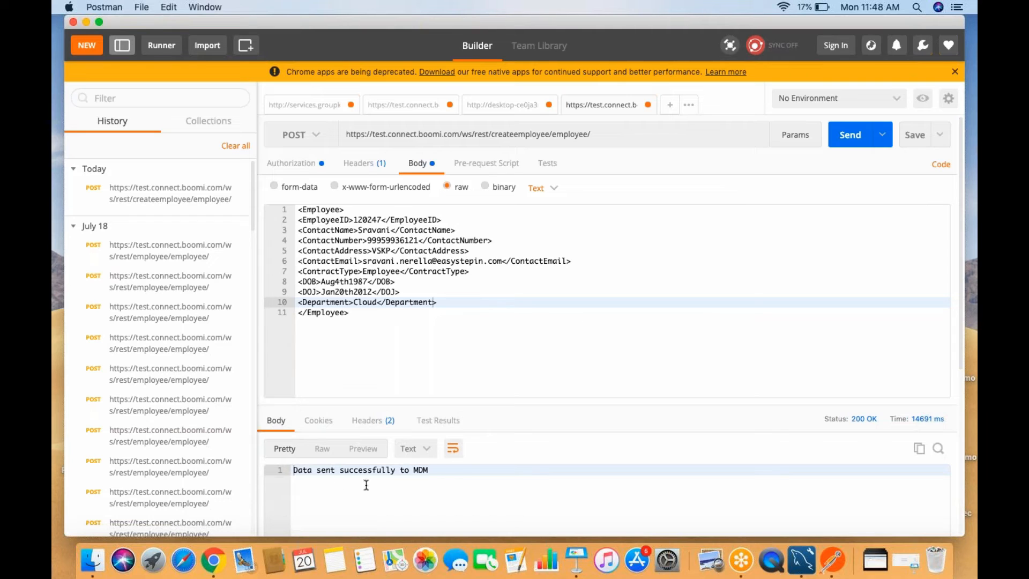
# - Switch to the Boomi Master Data Hub and open the golden records to check for the submitted employee
pyautogui.click(213, 560)
pyautogui.click(582, 24)
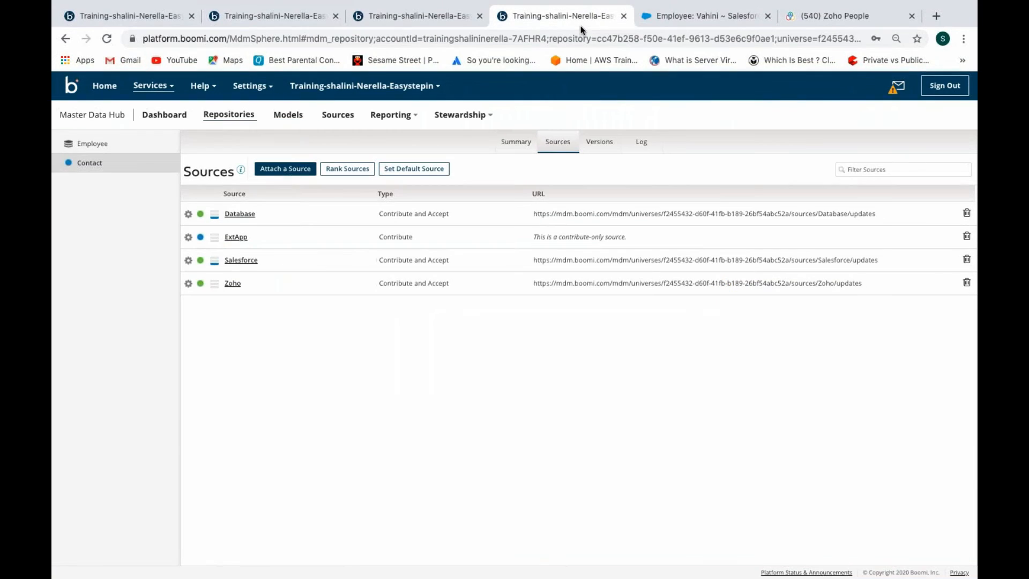
pyautogui.click(459, 115)
pyautogui.click(457, 140)
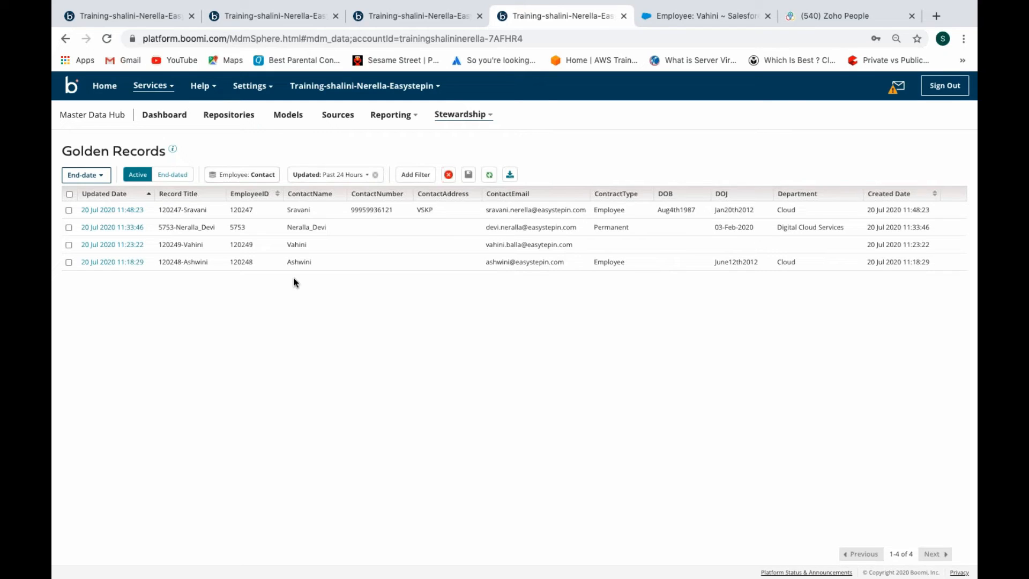
# - Check the pending outbound activity for the Database source and return to the golden records list
pyautogui.click(392, 118)
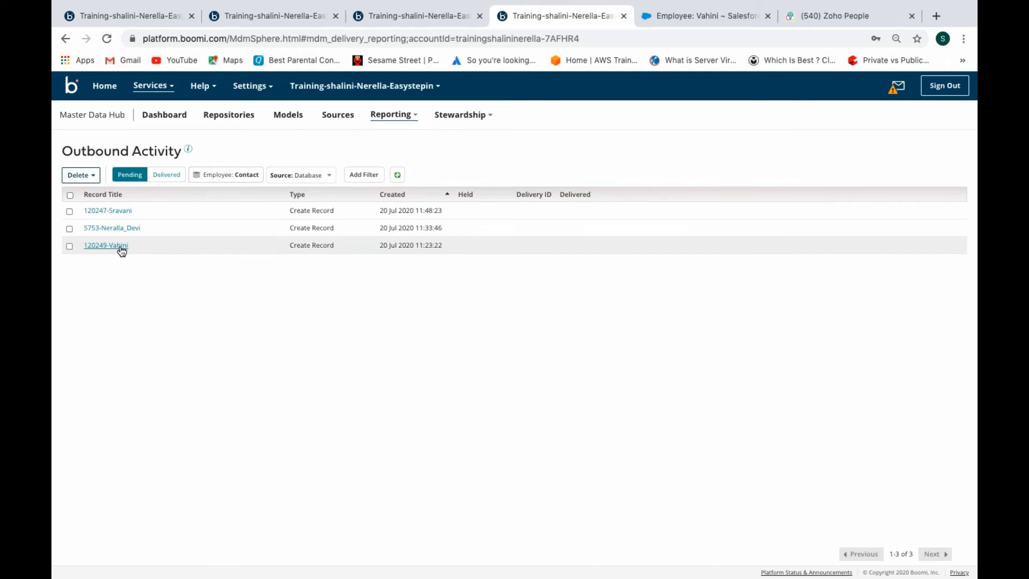
pyautogui.click(452, 118)
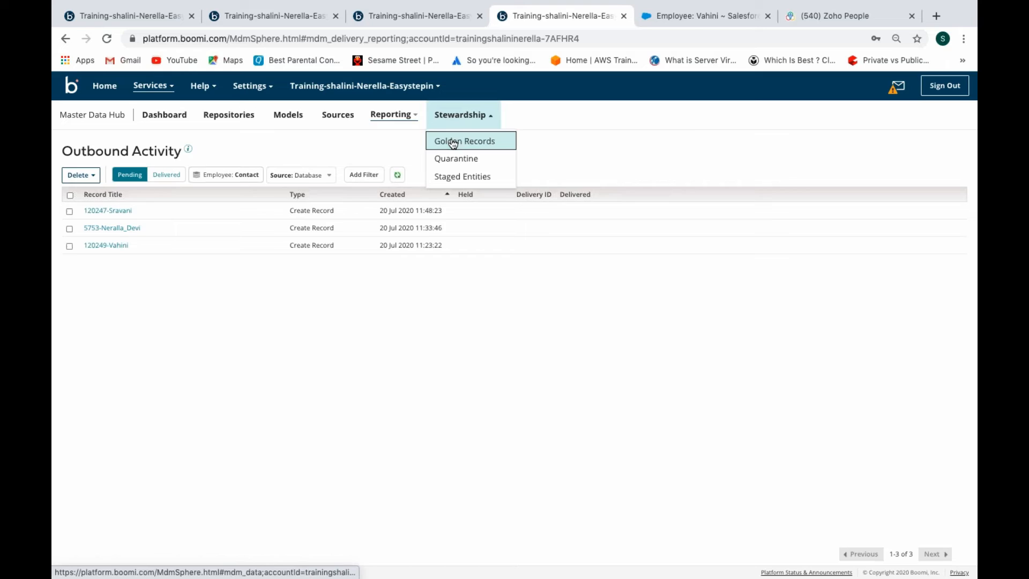
pyautogui.click(457, 139)
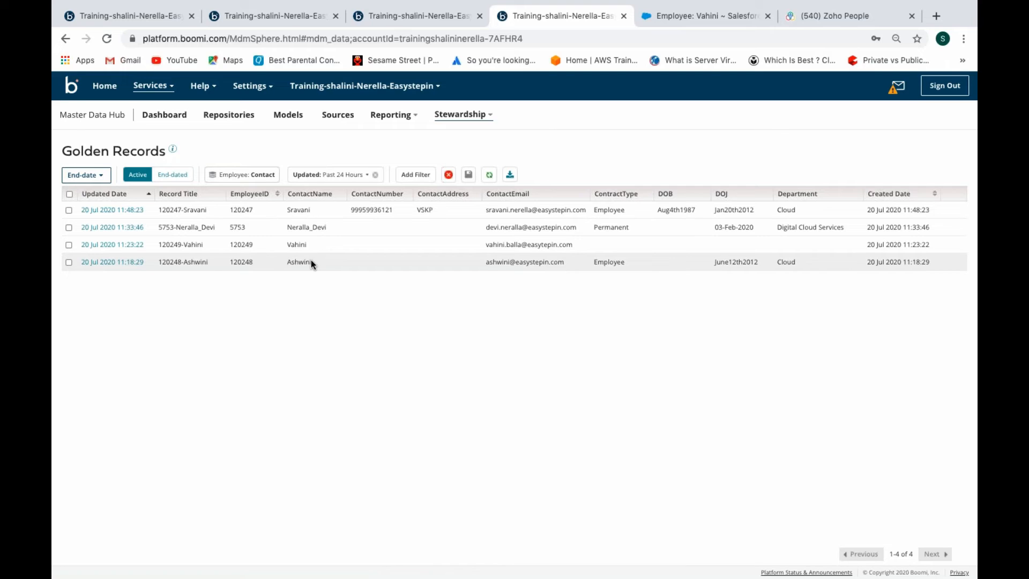
# - Inspect the employee table's query result in MySQL Workbench and switch back to the Master Data Hub in Chrome
pyautogui.hotkey('ctrl', 'Left')
pyautogui.click(802, 560)
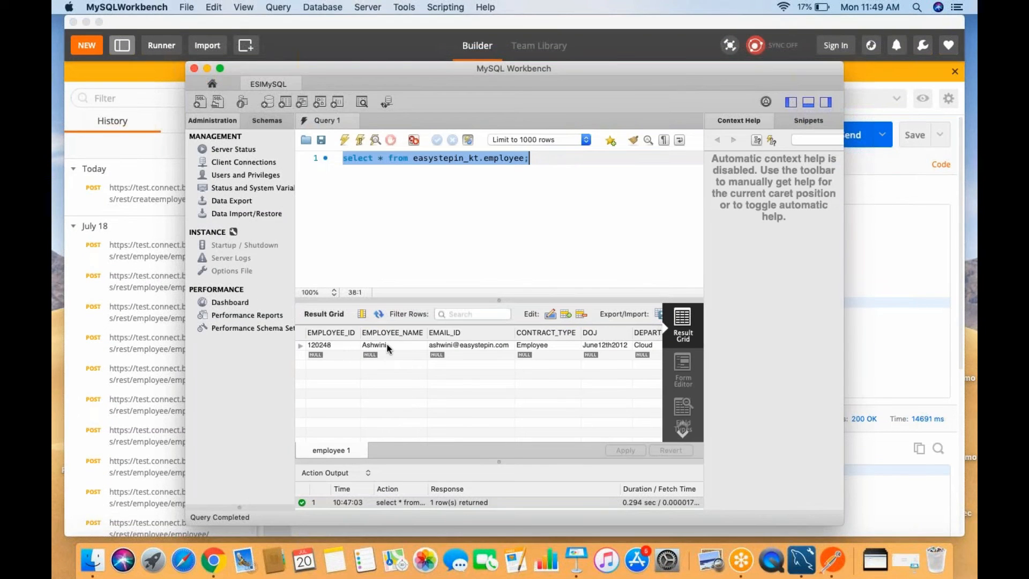
pyautogui.click(212, 570)
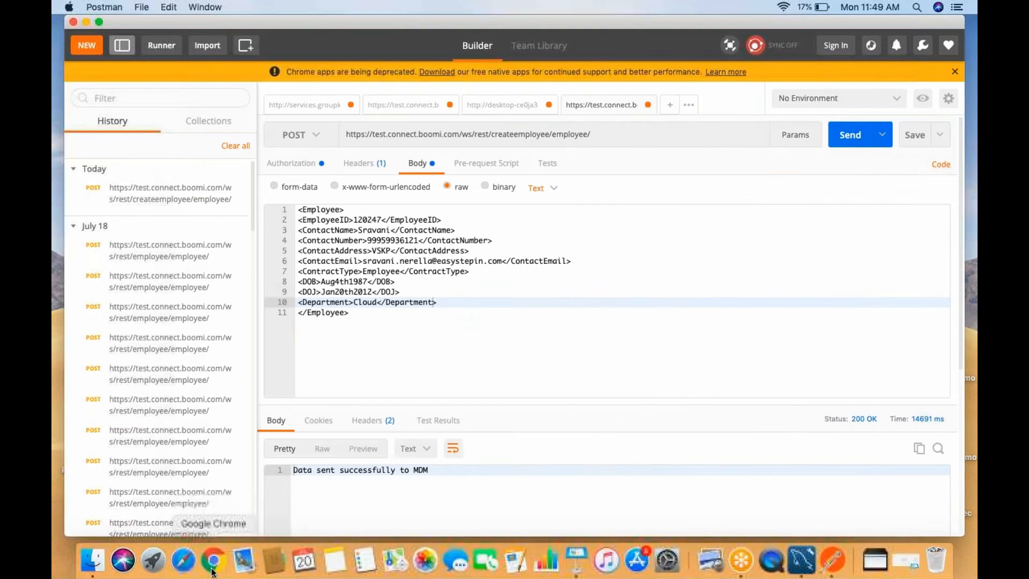
pyautogui.rightClick(213, 570)
pyautogui.click(240, 422)
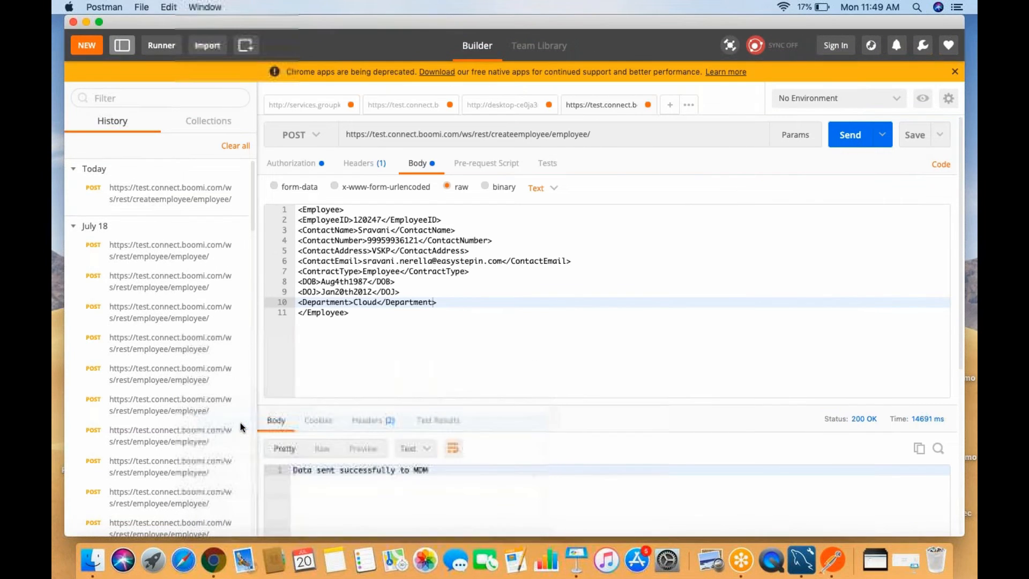
# - Review the pending outbound activity of the Contact model for the Database, Salesforce and Zoho sources in turn
pyautogui.click(391, 119)
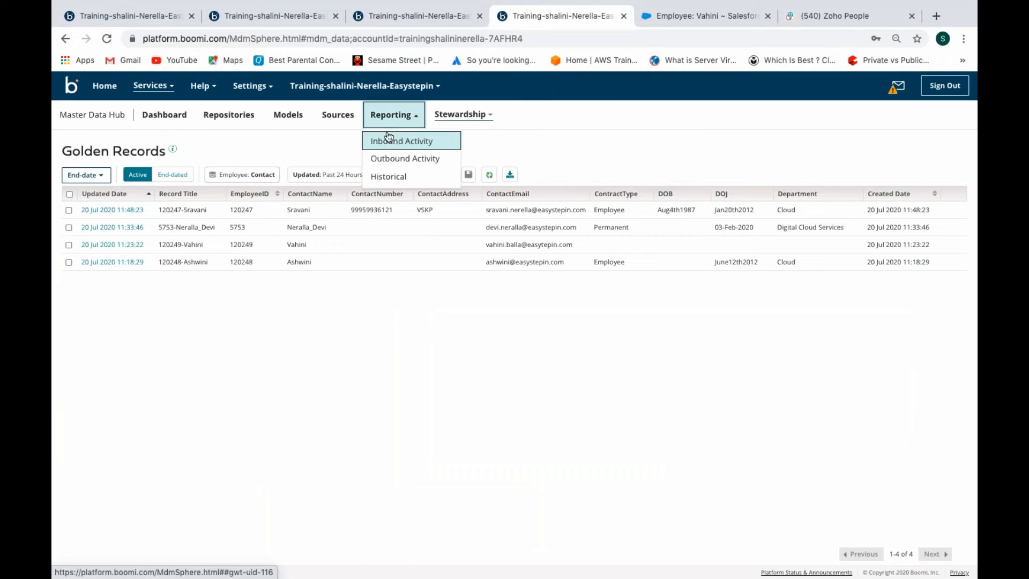
pyautogui.click(389, 159)
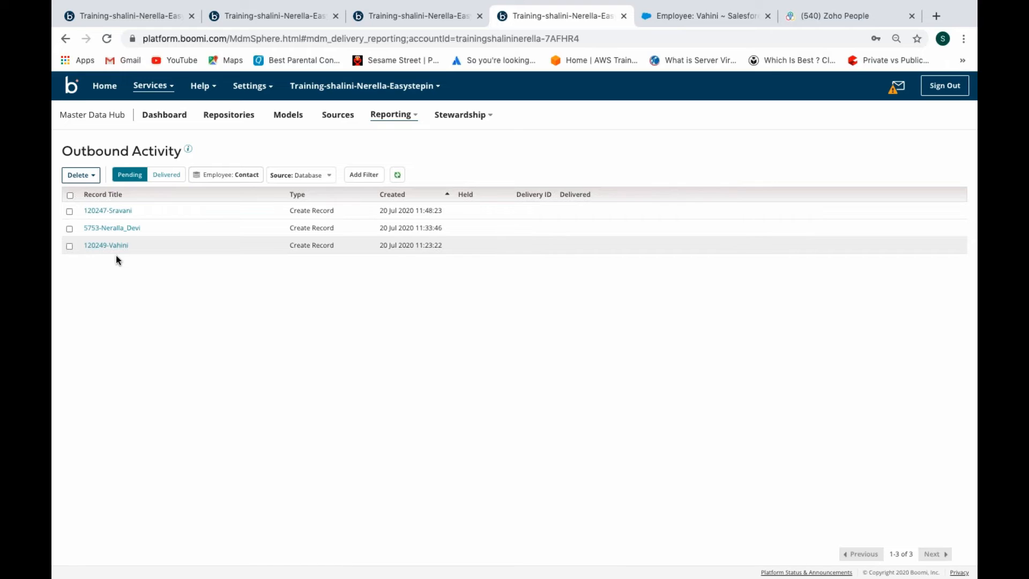
pyautogui.click(308, 176)
pyautogui.click(292, 205)
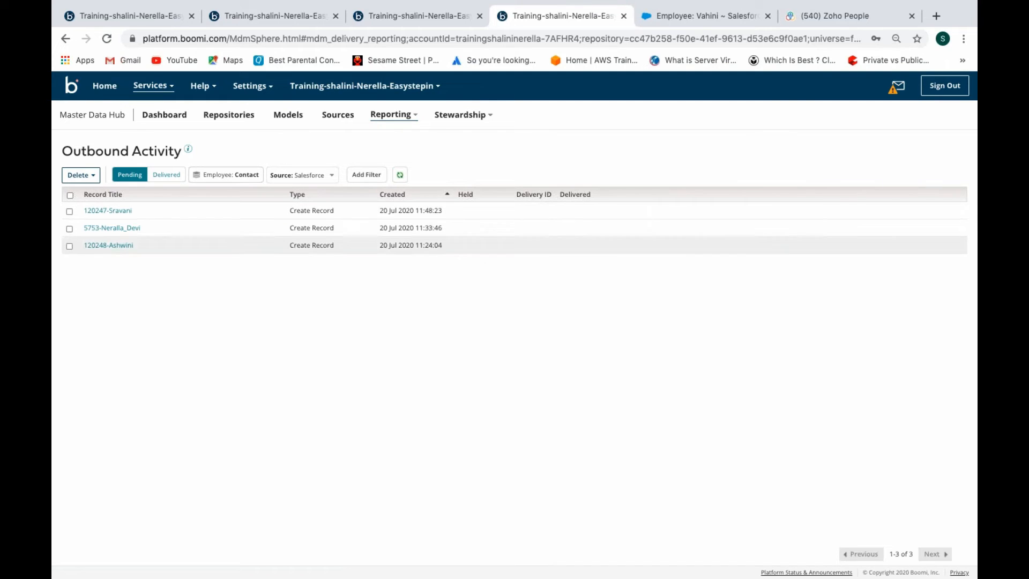
pyautogui.click(294, 176)
pyautogui.click(284, 218)
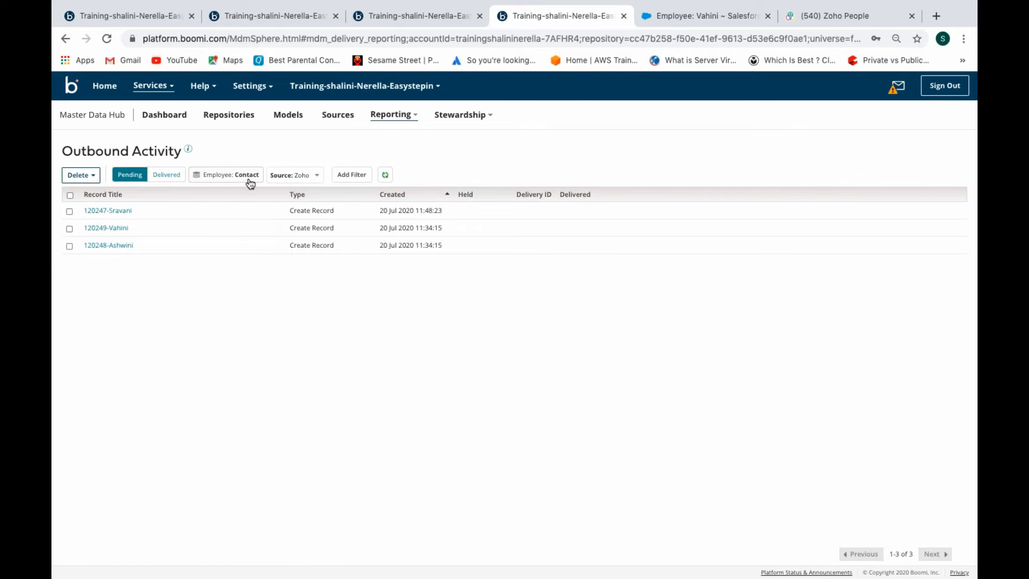
# - Open the inbound activity report in Master Data Hub to review the recent batches
pyautogui.click(393, 117)
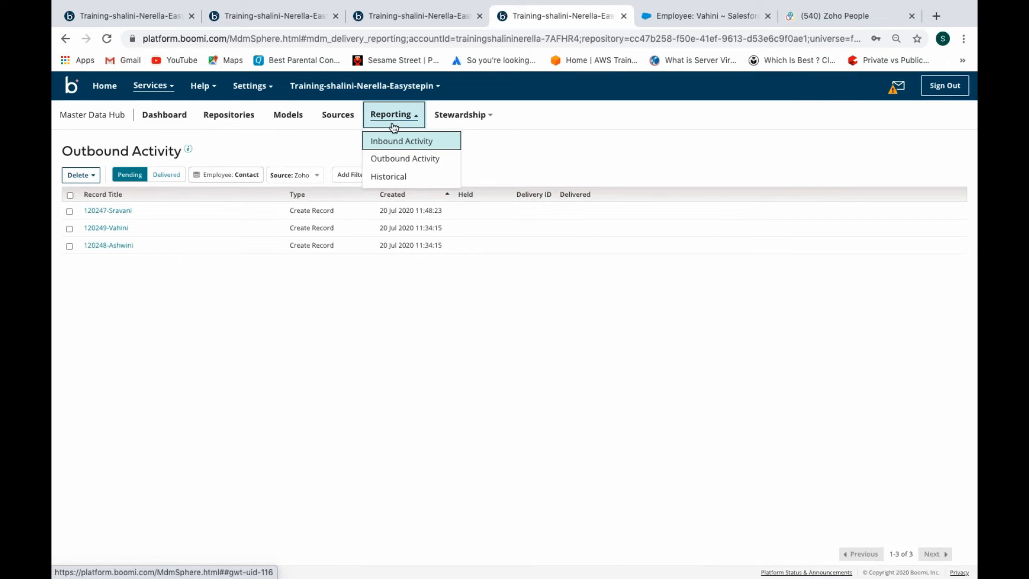
pyautogui.click(396, 142)
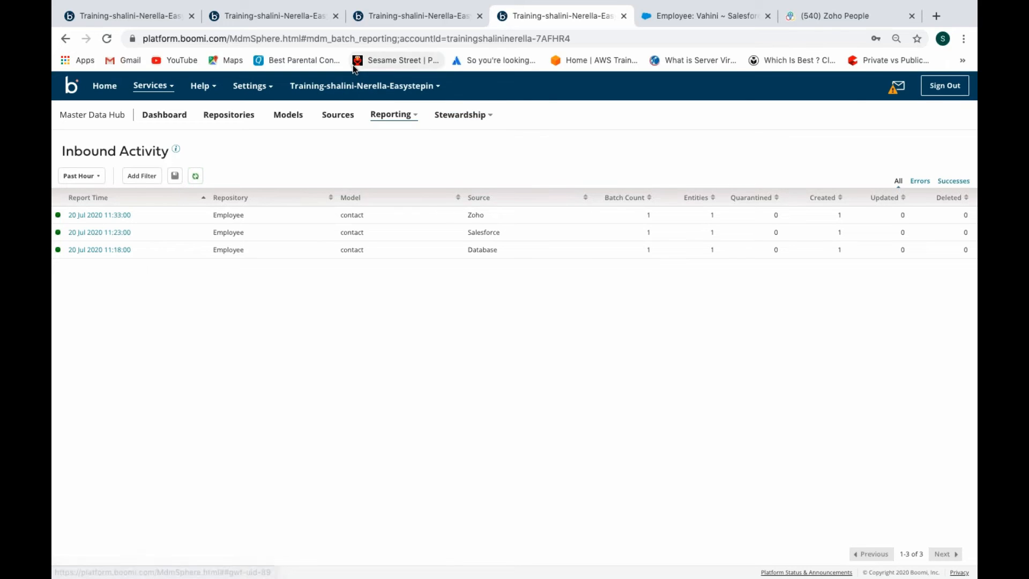
# - Return to the Integration build page, close the CreateEmployee API, and expand the Sync MDM Data to Other Apps folder in place of Add Employee Data to MDM
pyautogui.click(307, 17)
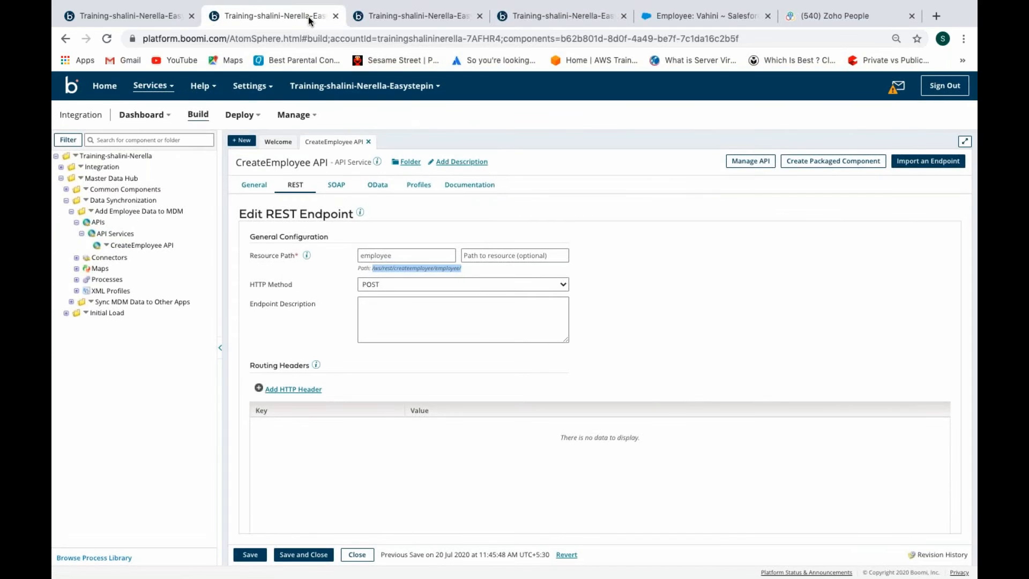
pyautogui.click(368, 141)
pyautogui.click(82, 234)
pyautogui.click(77, 222)
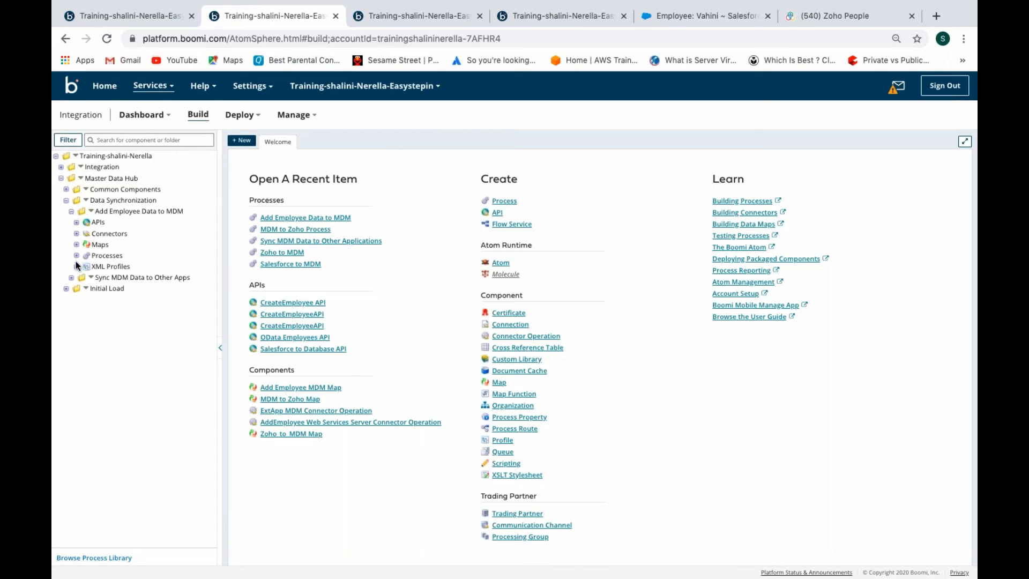
pyautogui.click(71, 278)
pyautogui.click(72, 211)
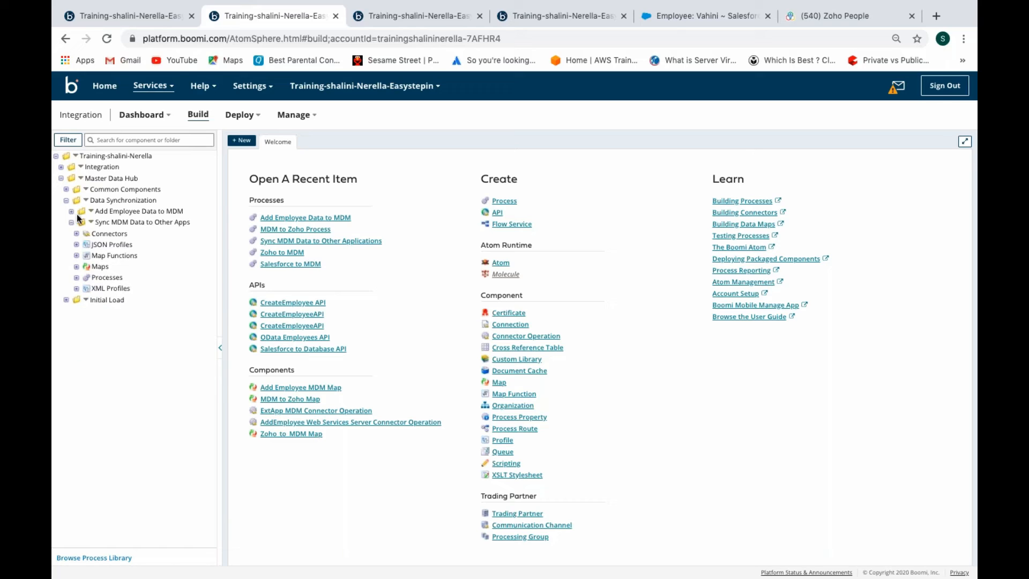
# - Open the Sync MDM Data to Other Applications process and, from it, the MDM to Database Process
pyautogui.click(76, 278)
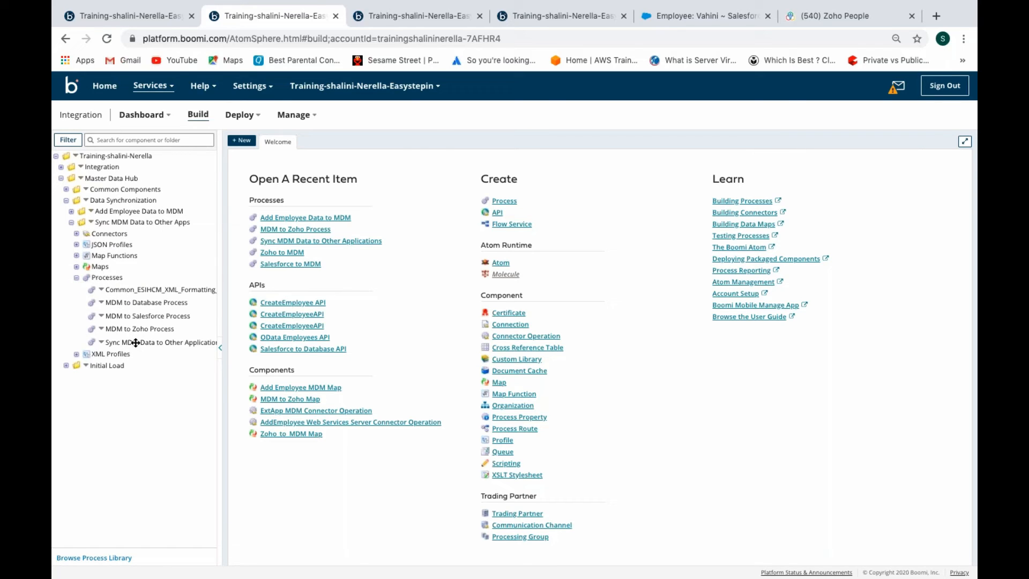
pyautogui.click(135, 342)
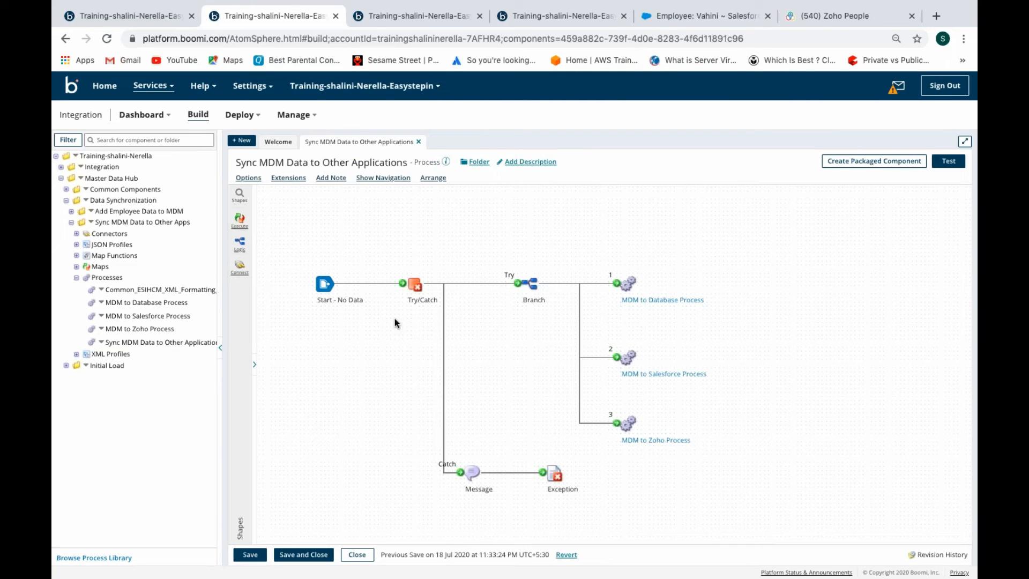
pyautogui.click(657, 300)
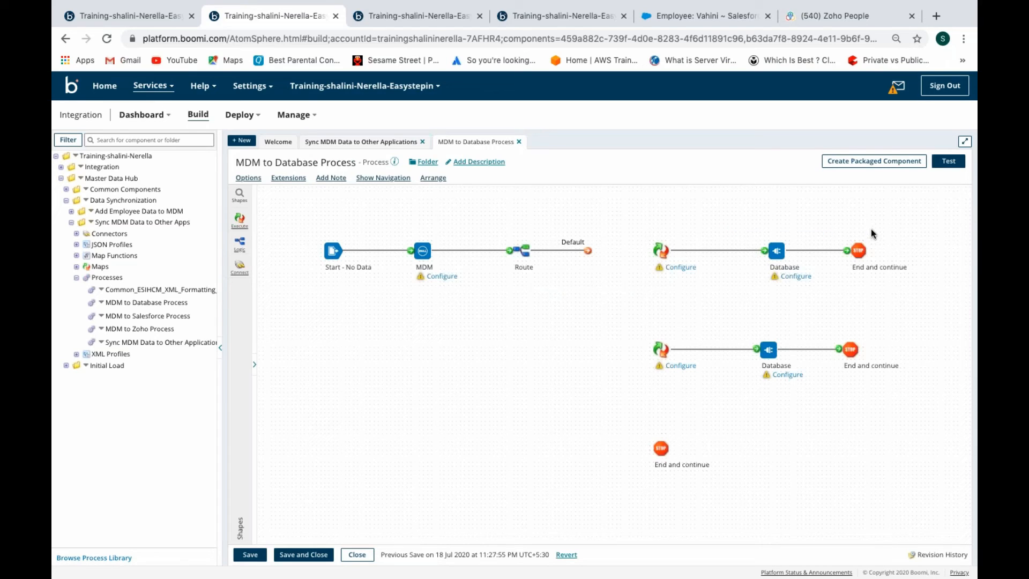
# - Open the MDM connector shape's configuration and choose MDM Connection as its connection
pyautogui.doubleClick(422, 251)
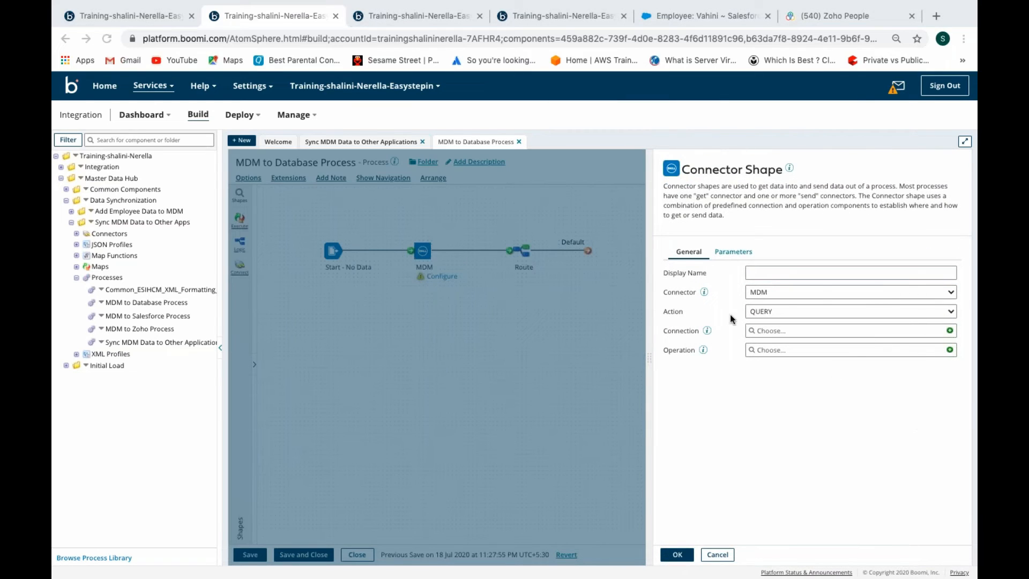
pyautogui.click(751, 329)
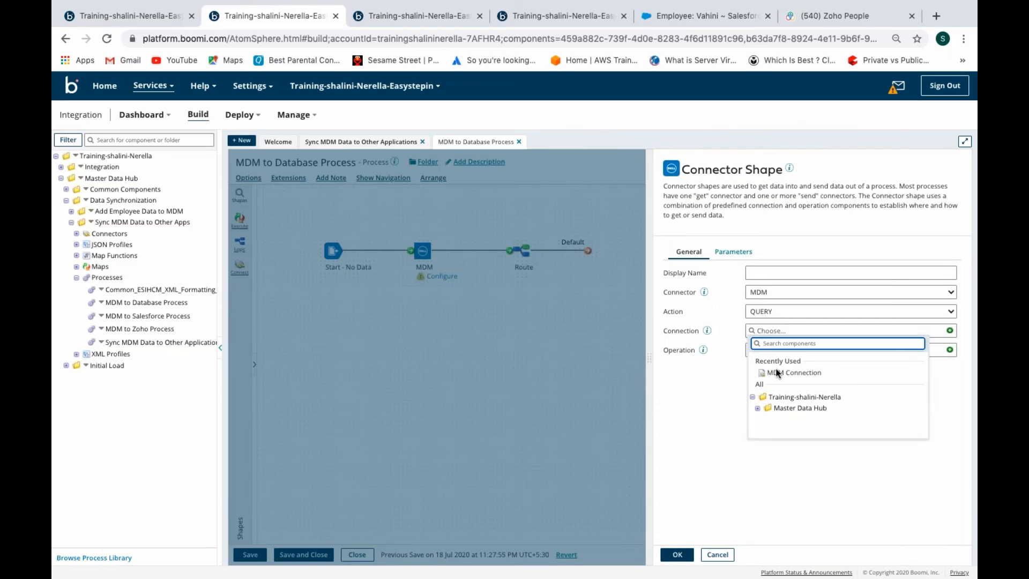
# - Create a new query operation for the MDM connector and name it Database MDM Connector Operation
pyautogui.click(950, 351)
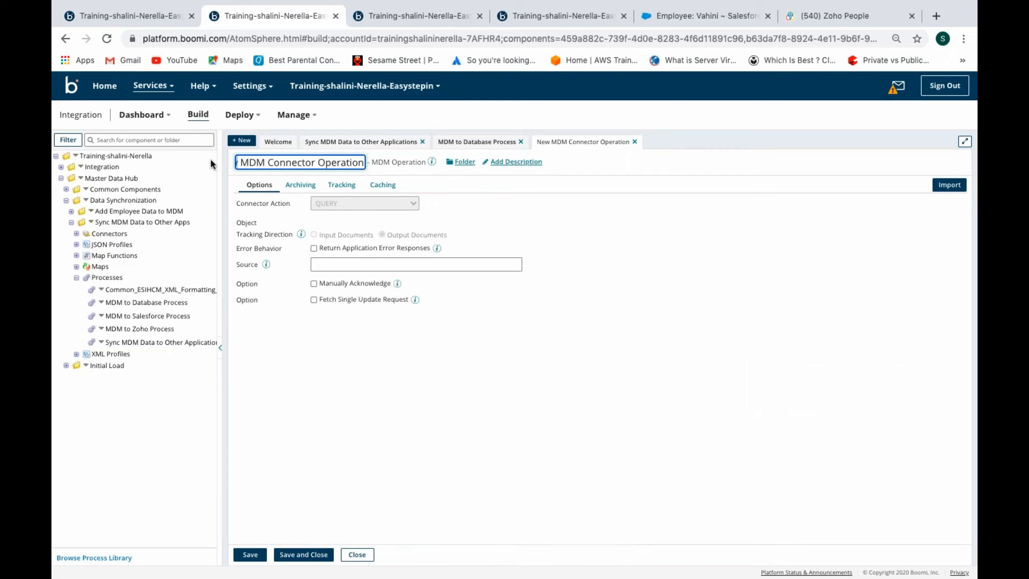
pyautogui.press('BackSpace')
pyautogui.press('BackSpace')
pyautogui.press('BackSpace')
pyautogui.press('BackSpace')
pyautogui.write('Get')
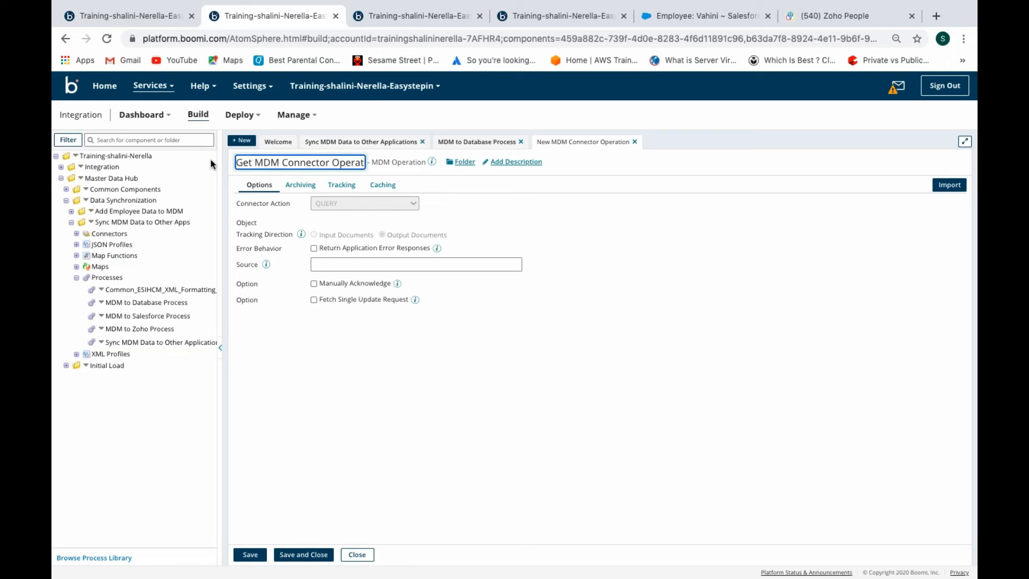
pyautogui.press('BackSpace')
pyautogui.press('BackSpace')
pyautogui.press('BackSpace')
pyautogui.write('Databas')
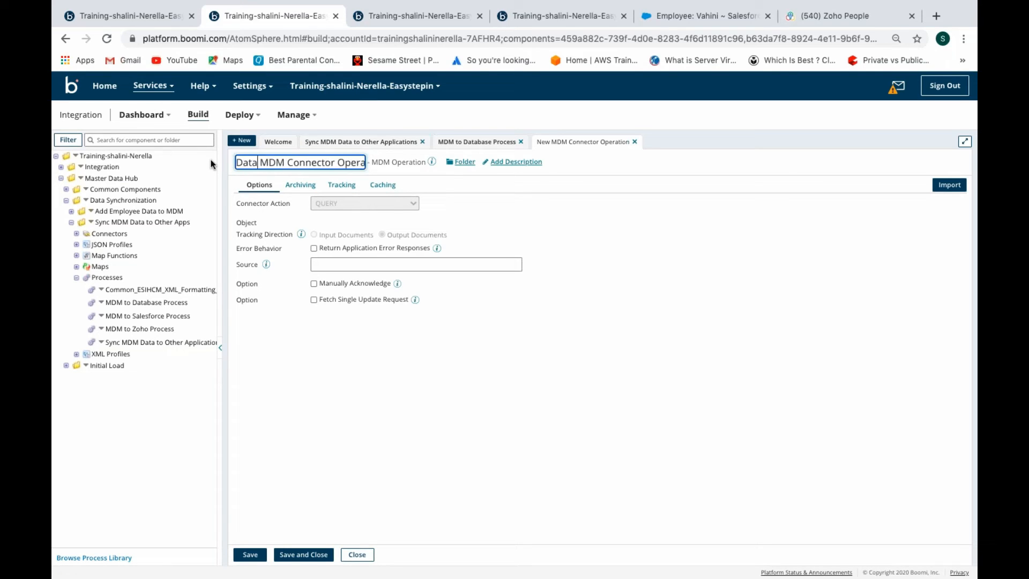
pyautogui.write('e')
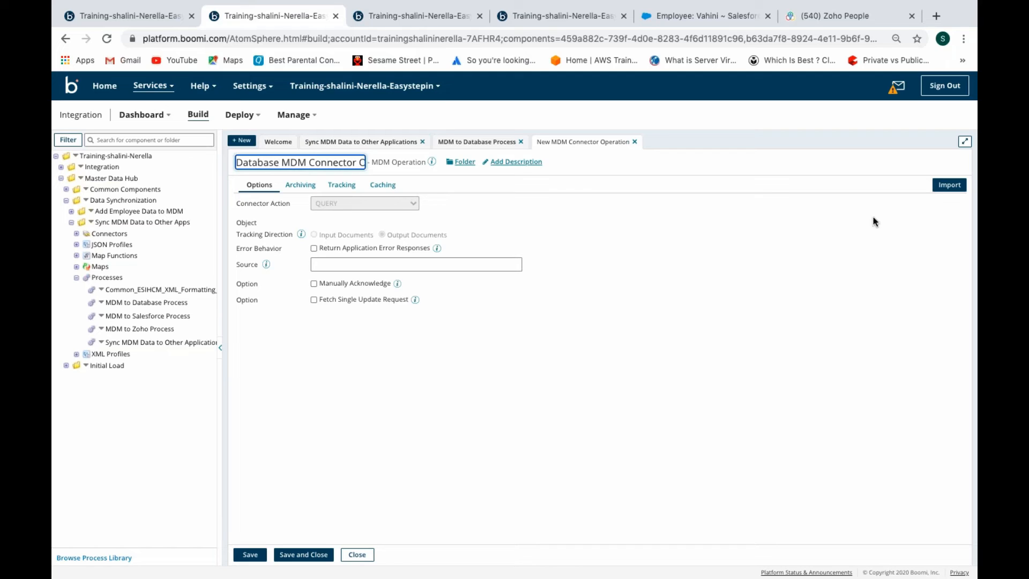
# - Import the contact object through MDM Connection with source Database, then save the operation and apply it to the MDM connector shape
pyautogui.click(949, 184)
pyautogui.click(430, 258)
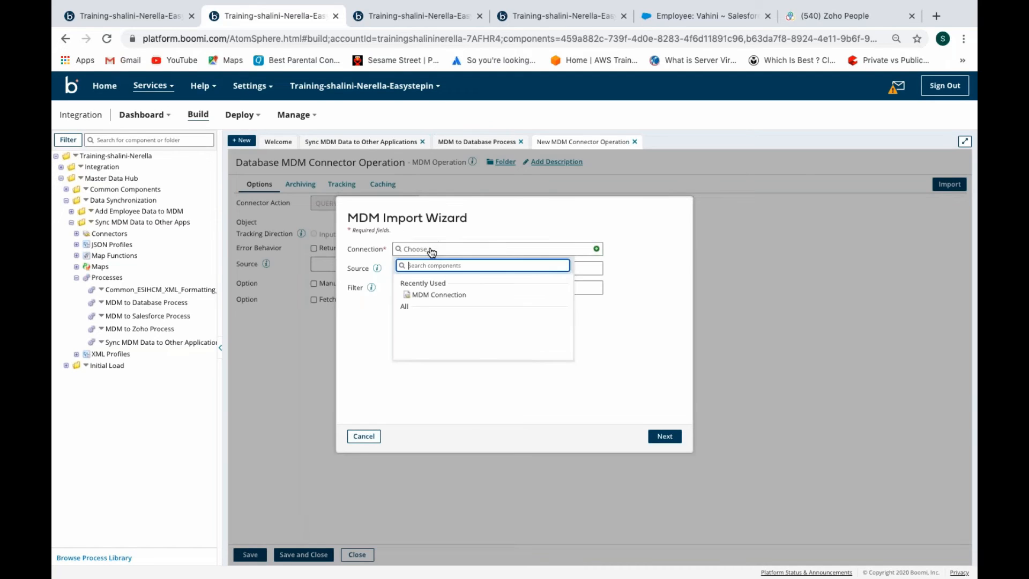
pyautogui.click(424, 298)
pyautogui.click(416, 269)
pyautogui.write('Database')
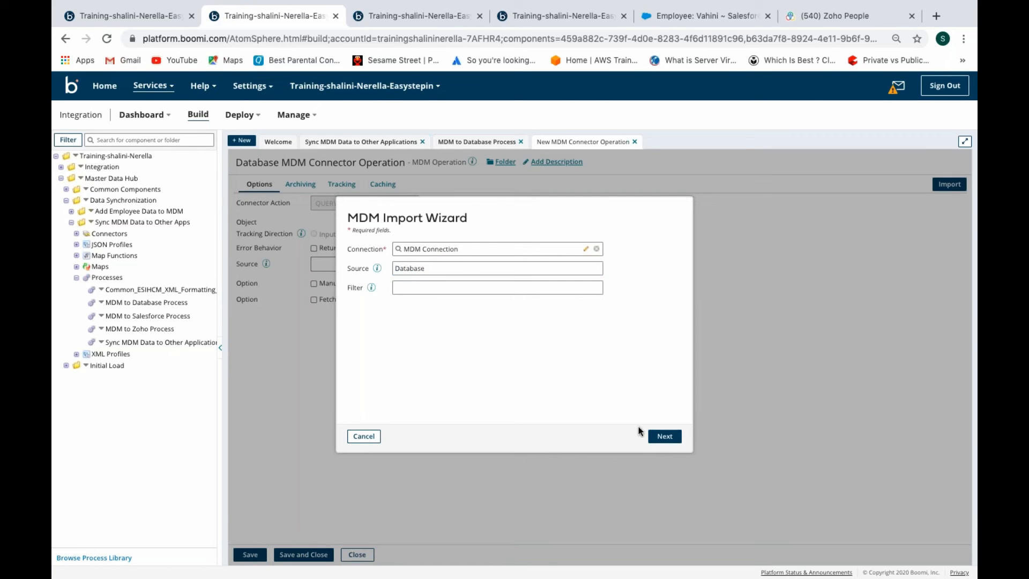
pyautogui.click(664, 435)
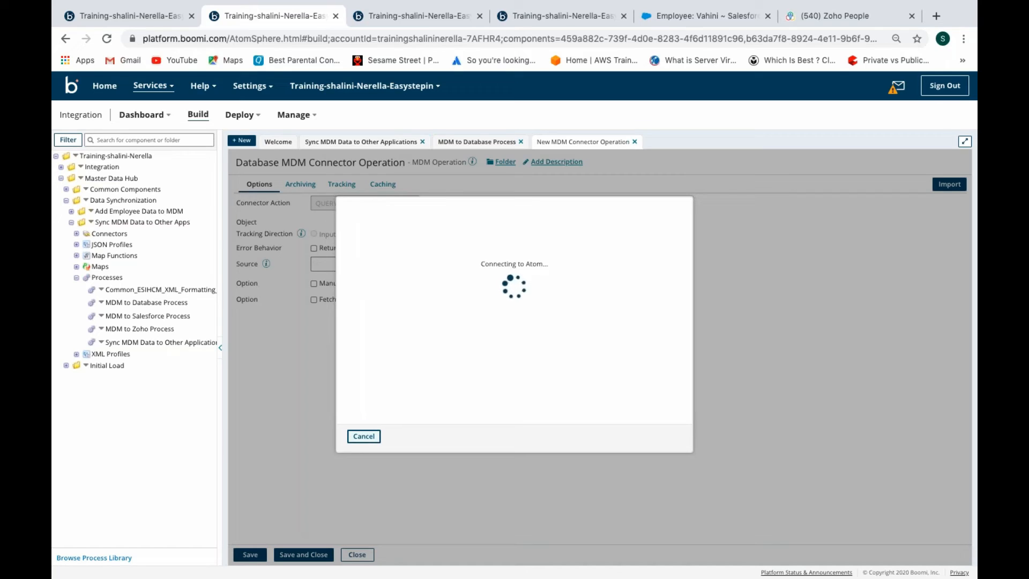
pyautogui.click(664, 436)
pyautogui.click(650, 435)
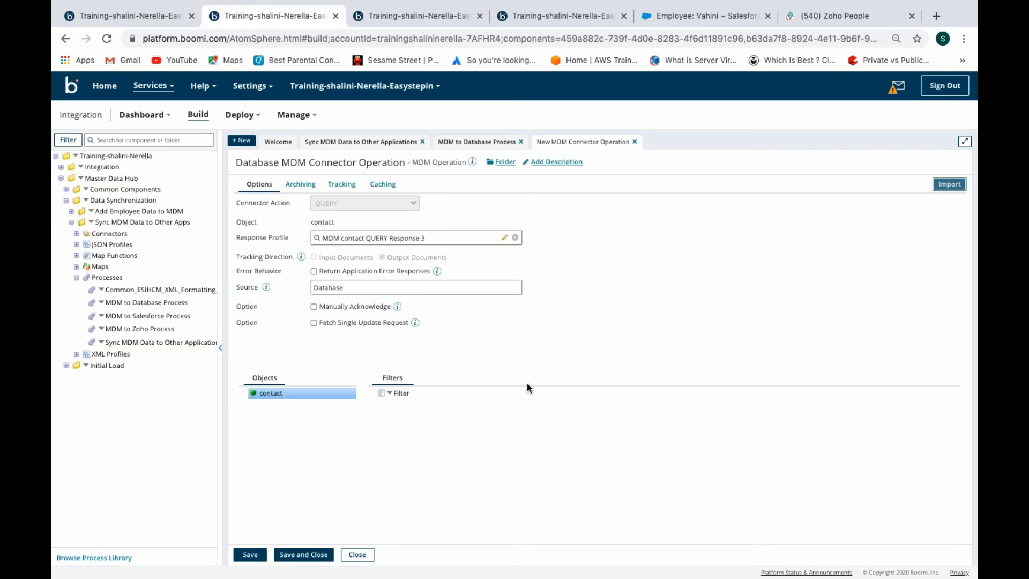
pyautogui.click(314, 557)
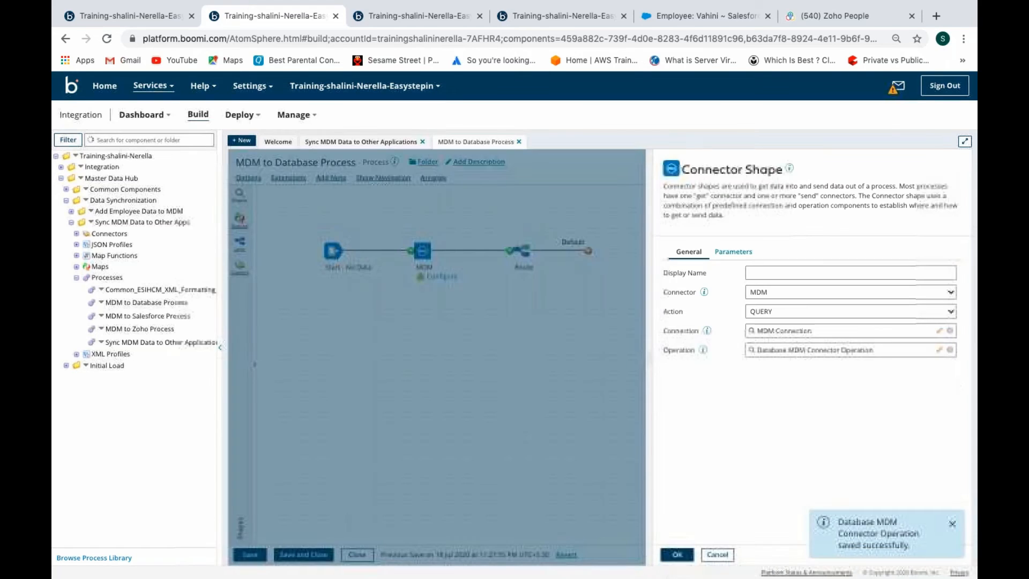
pyautogui.click(685, 557)
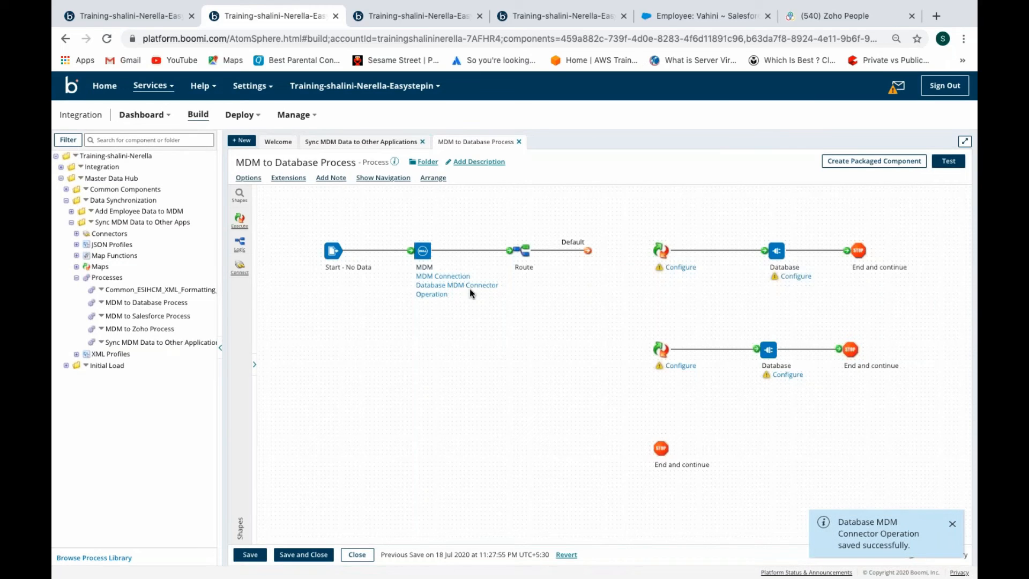
# - Open the Route shape's settings and check the record type of the pending Database outbound updates in Master Data Hub
pyautogui.doubleClick(525, 250)
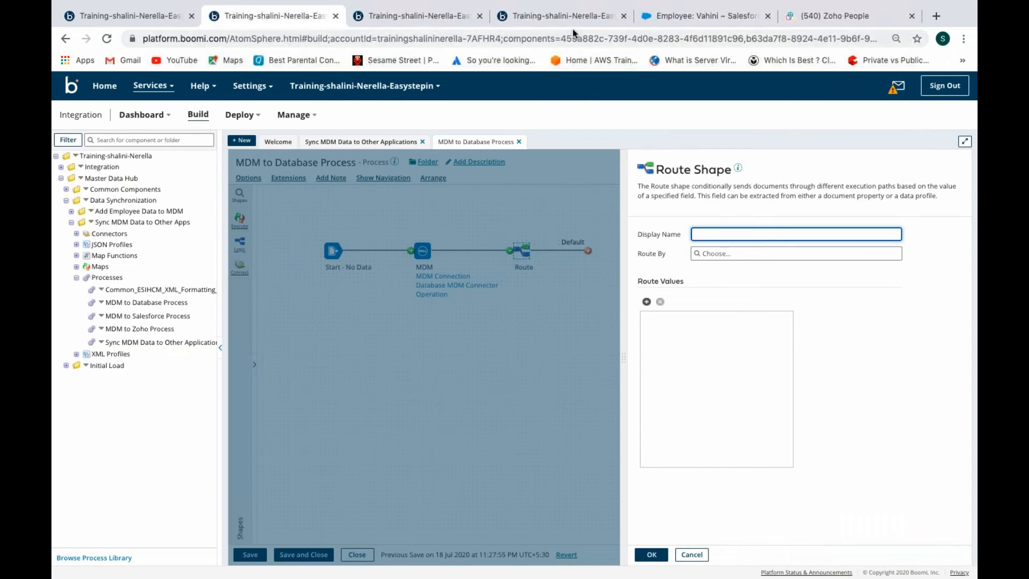
pyautogui.click(536, 18)
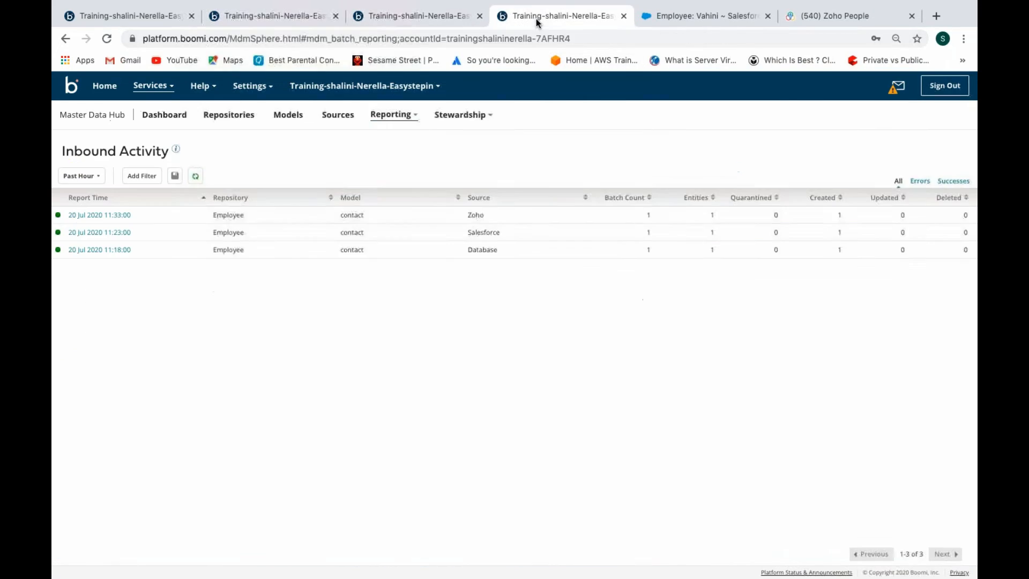
pyautogui.click(399, 119)
pyautogui.click(391, 158)
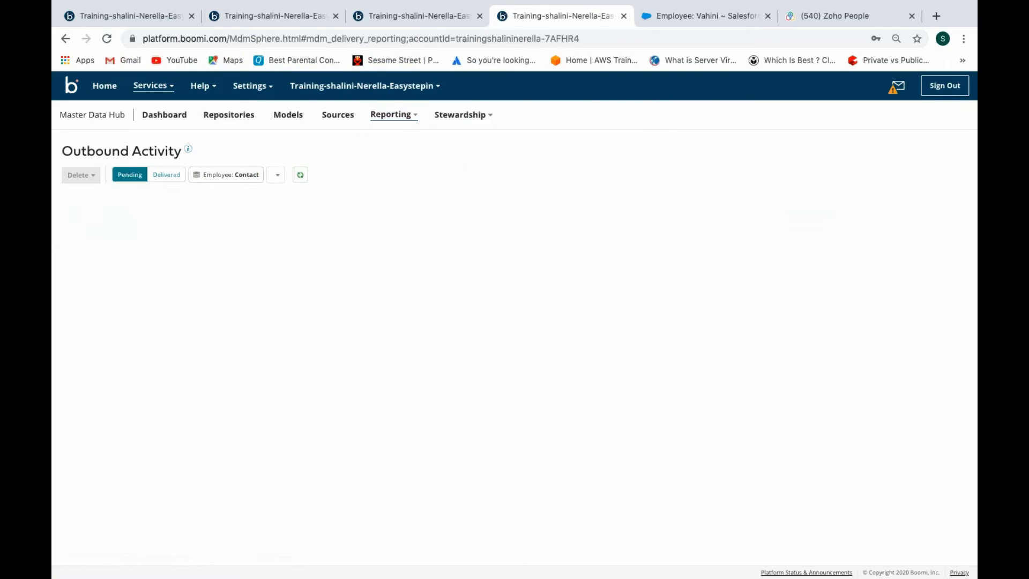
pyautogui.moveTo(290, 210); pyautogui.dragTo(335, 210)
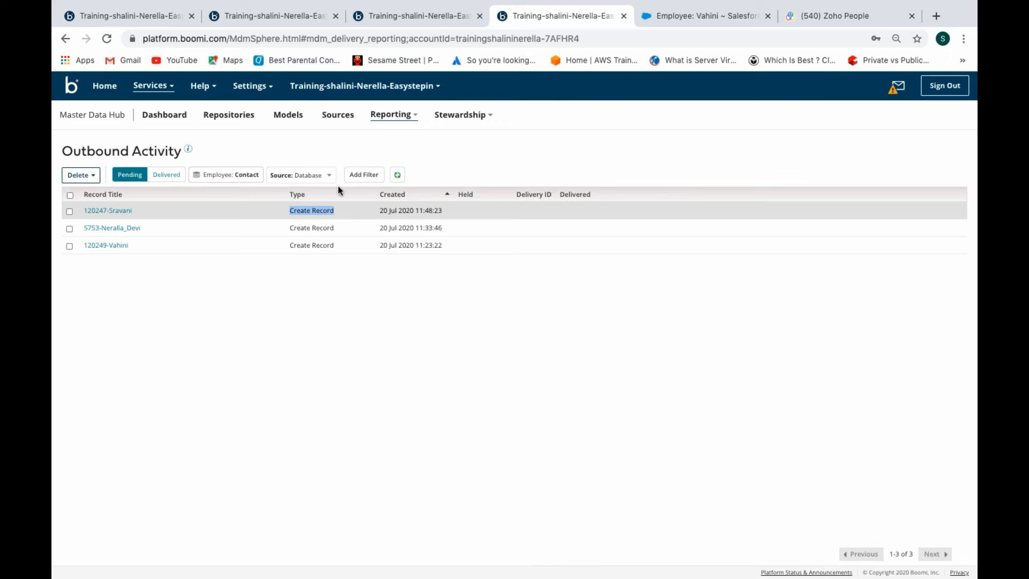
# - Return to the Route shape and set its Route By parameter to a profile element of profile type XML
pyautogui.click(288, 17)
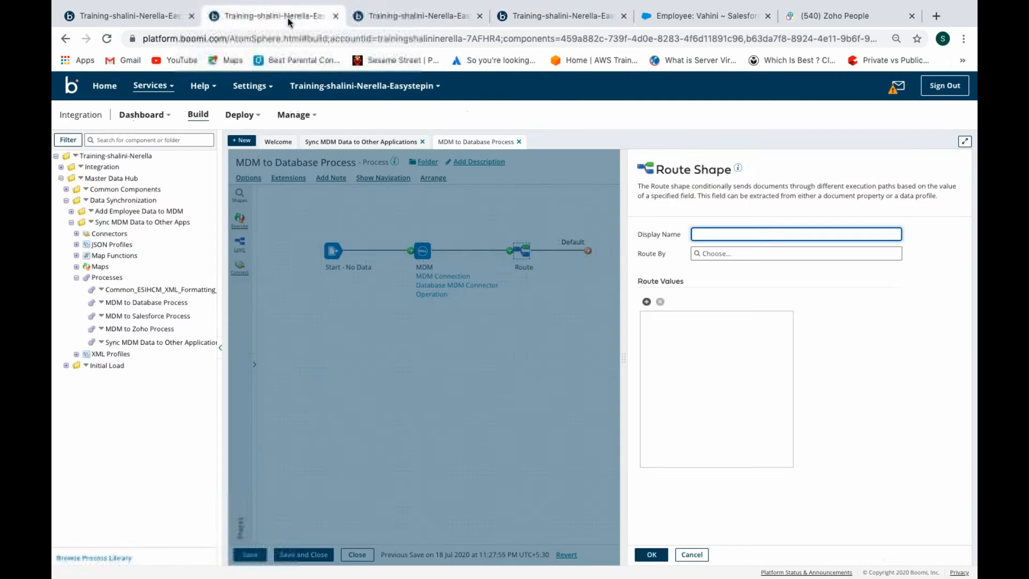
pyautogui.click(711, 261)
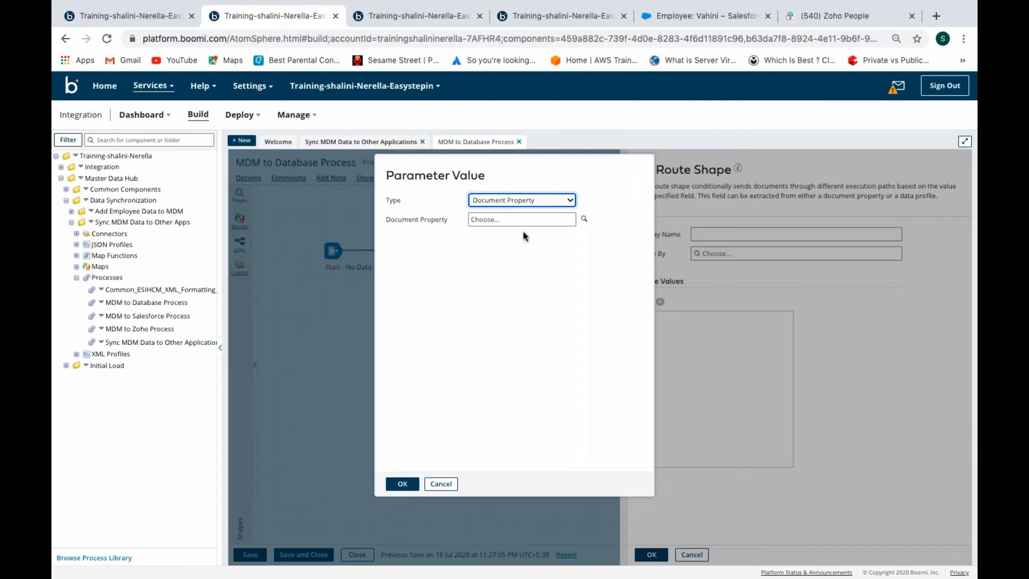
pyautogui.click(518, 201)
pyautogui.click(512, 227)
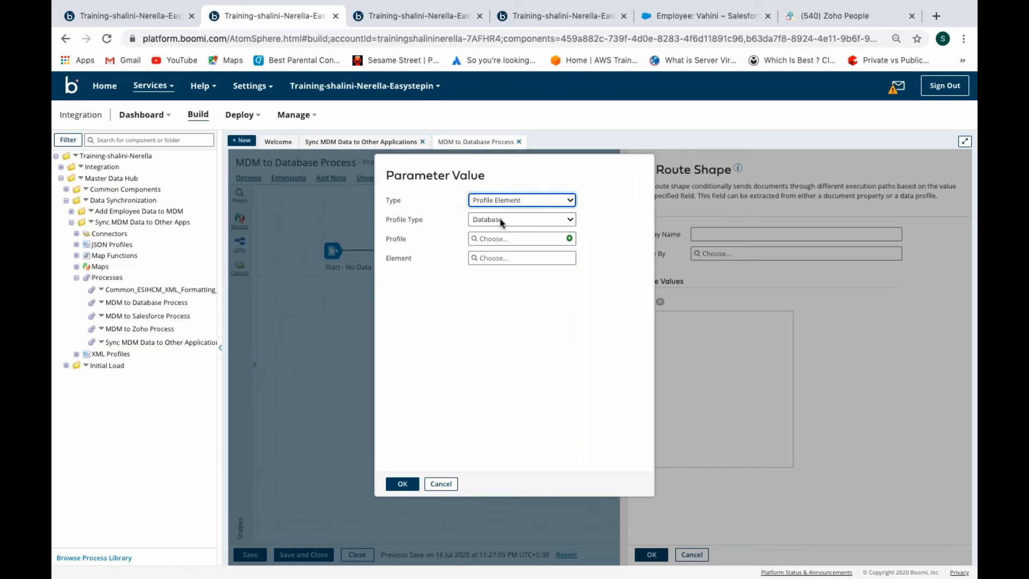
pyautogui.click(503, 219)
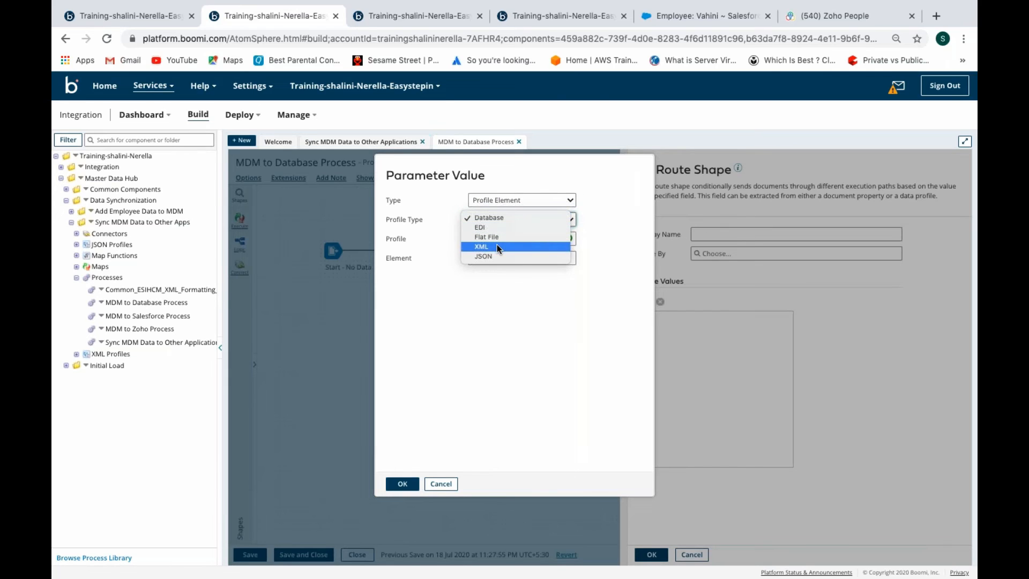
pyautogui.click(497, 246)
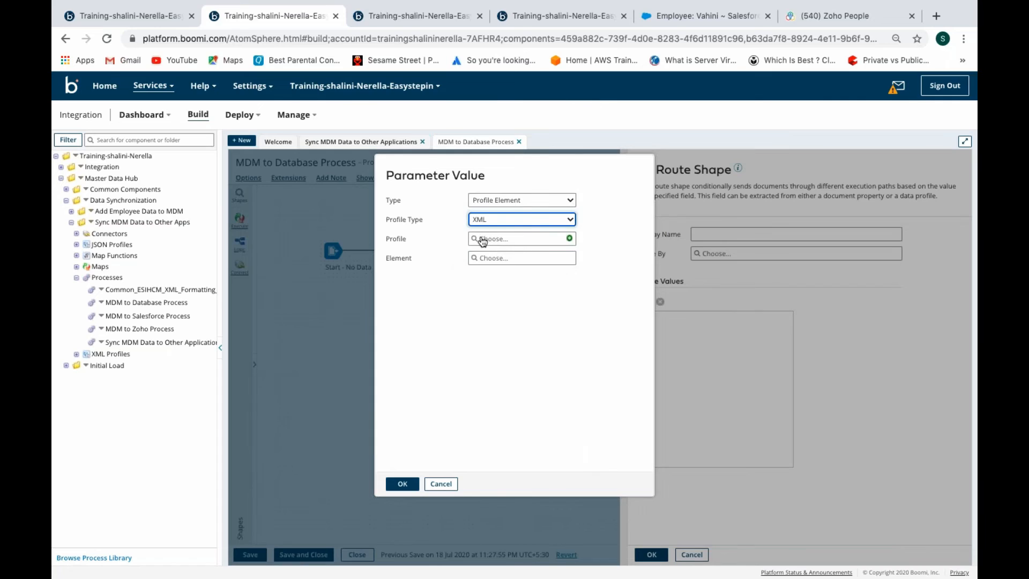
pyautogui.click(483, 241)
pyautogui.click(478, 293)
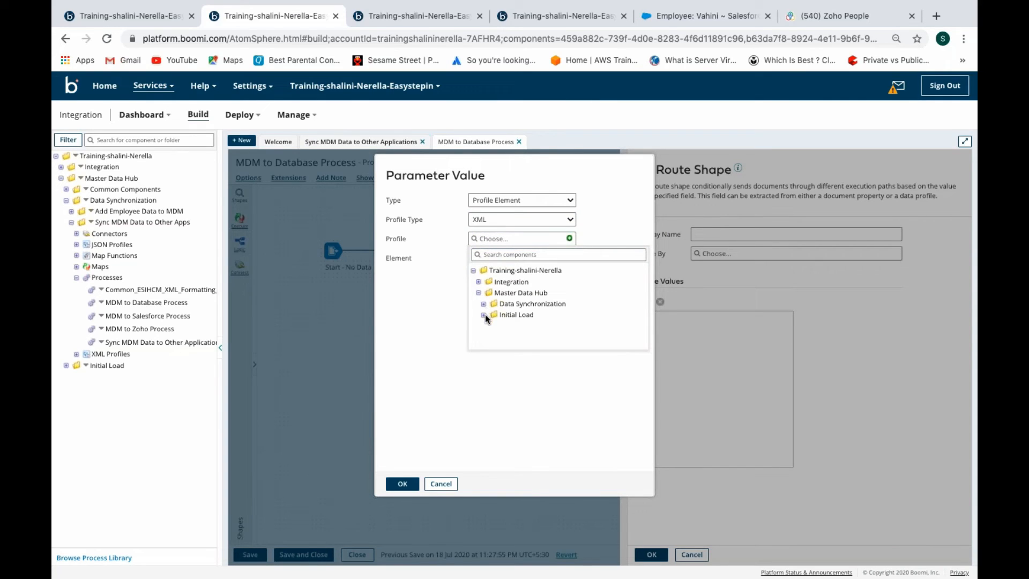
pyautogui.click(484, 304)
pyautogui.click(488, 326)
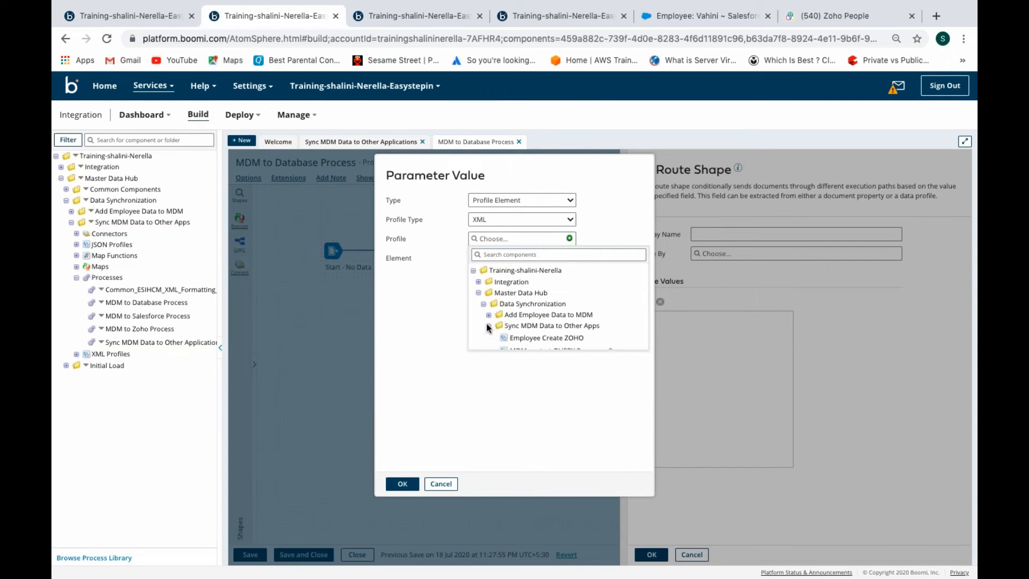
pyautogui.scroll(-1, 509, 329)
pyautogui.click(513, 332)
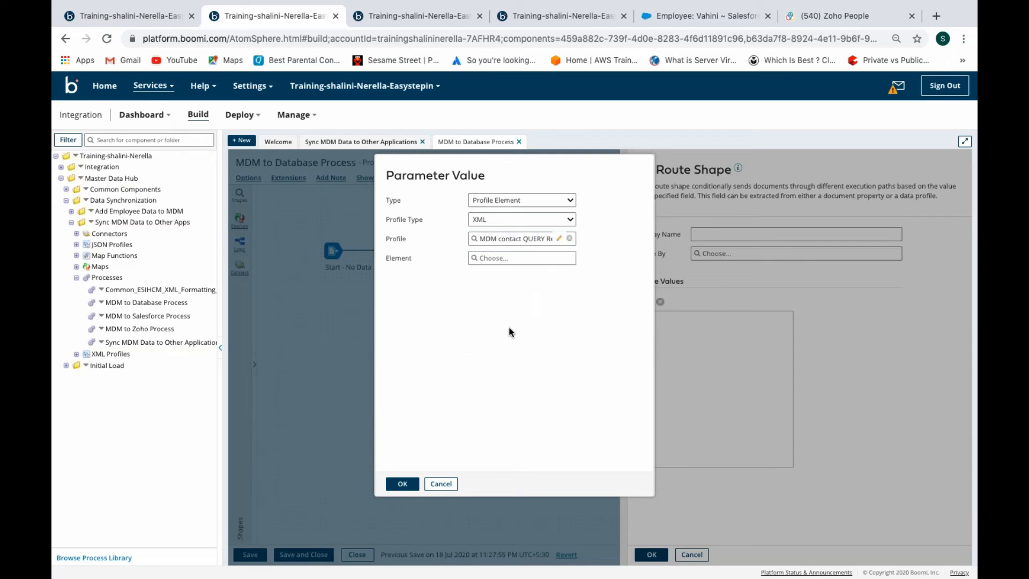
pyautogui.click(476, 259)
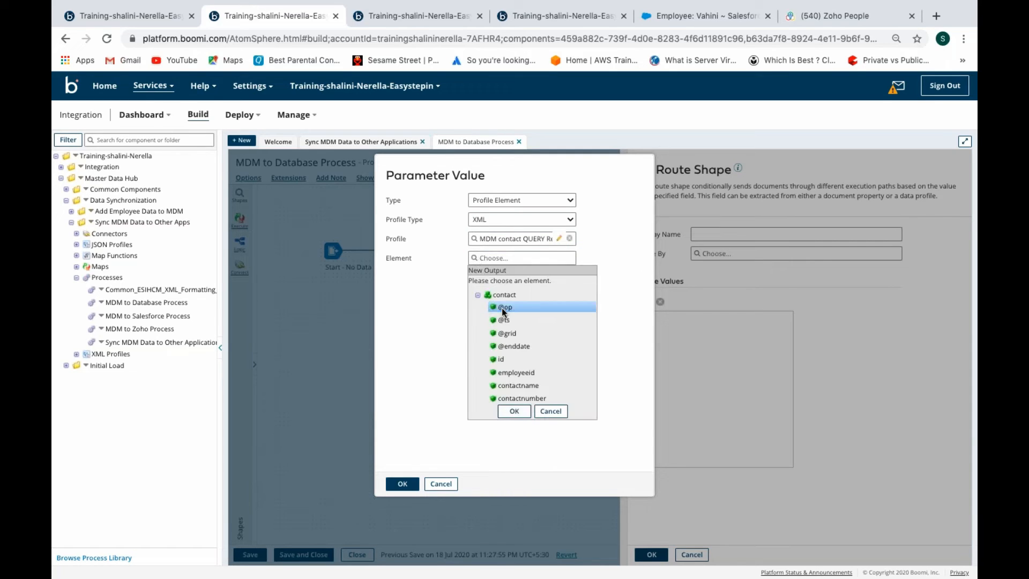
pyautogui.click(513, 411)
pyautogui.click(402, 483)
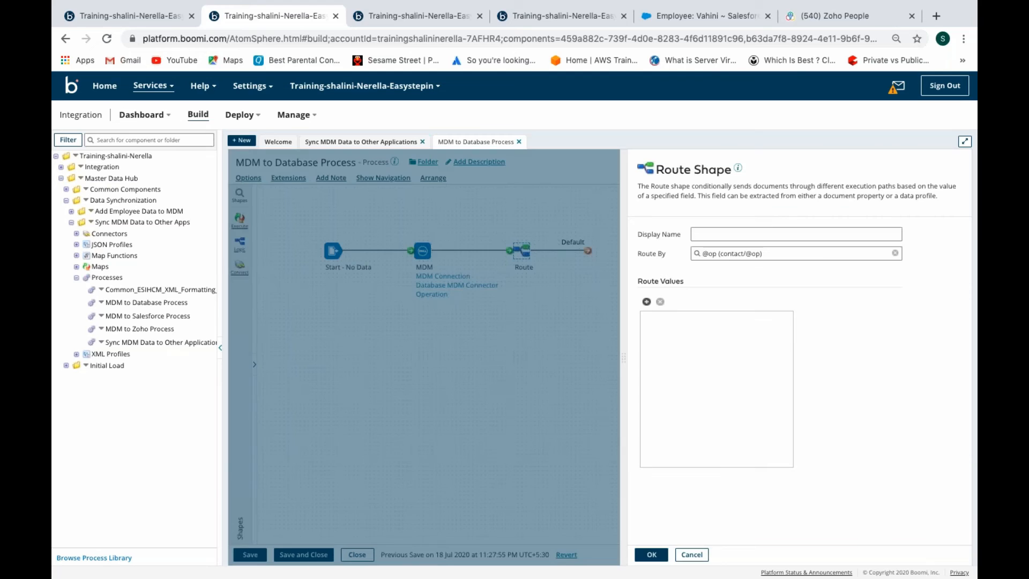
# - Add two route values to the Route shape, Equal To CREATE and Equal To UPDATE, and apply the settings
pyautogui.click(646, 302)
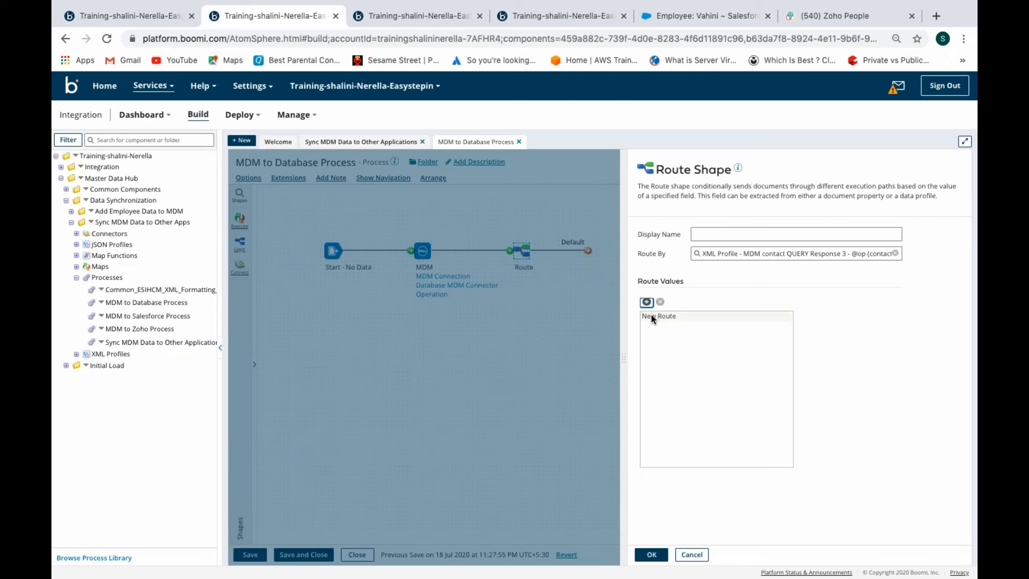
pyautogui.click(647, 303)
pyautogui.click(657, 319)
pyautogui.click(864, 338)
pyautogui.write('CREATE')
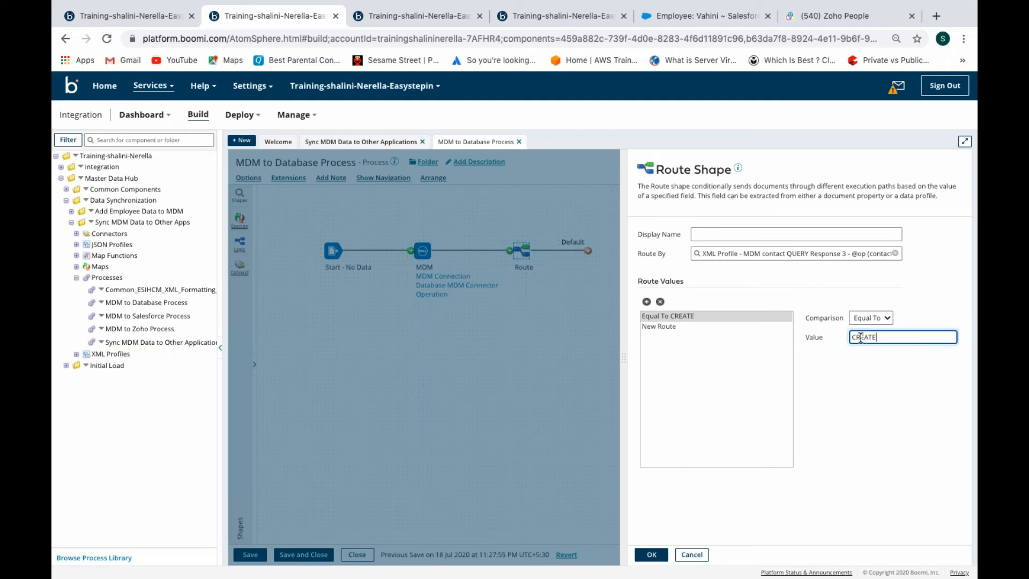
pyautogui.click(697, 327)
pyautogui.click(864, 336)
pyautogui.write('UPDA')
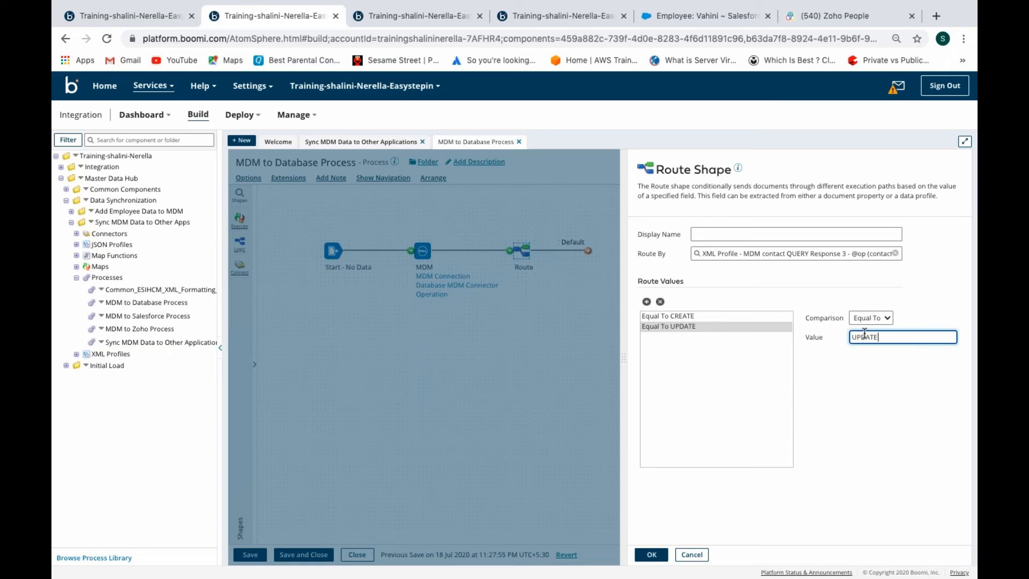
pyautogui.write('TE')
pyautogui.click(651, 554)
# - Connect the CREATE and UPDATE routes to their map shapes and the Default route to the stop shape, then save the process
pyautogui.moveTo(522, 252)
pyautogui.moveTo(523, 252); pyautogui.dragTo(531, 252)
pyautogui.moveTo(596, 250); pyautogui.dragTo(650, 448)
pyautogui.moveTo(595, 270); pyautogui.dragTo(650, 250)
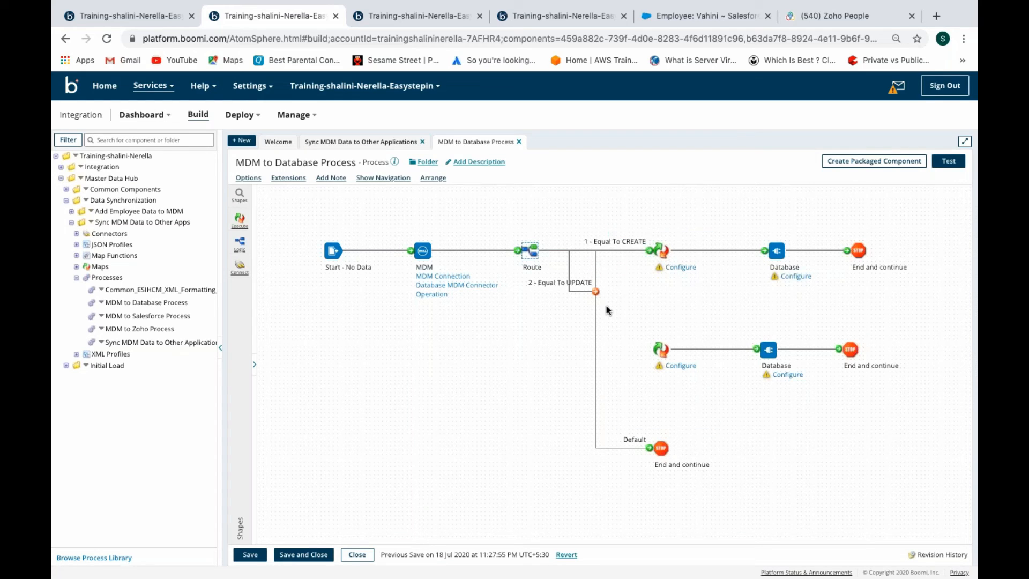
pyautogui.moveTo(595, 291); pyautogui.dragTo(650, 350)
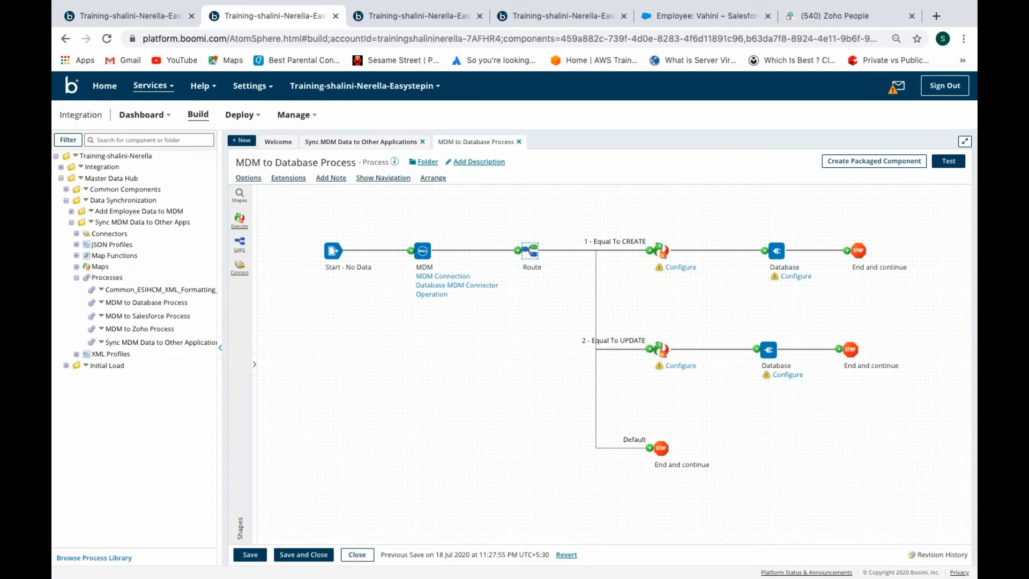
pyautogui.click(252, 554)
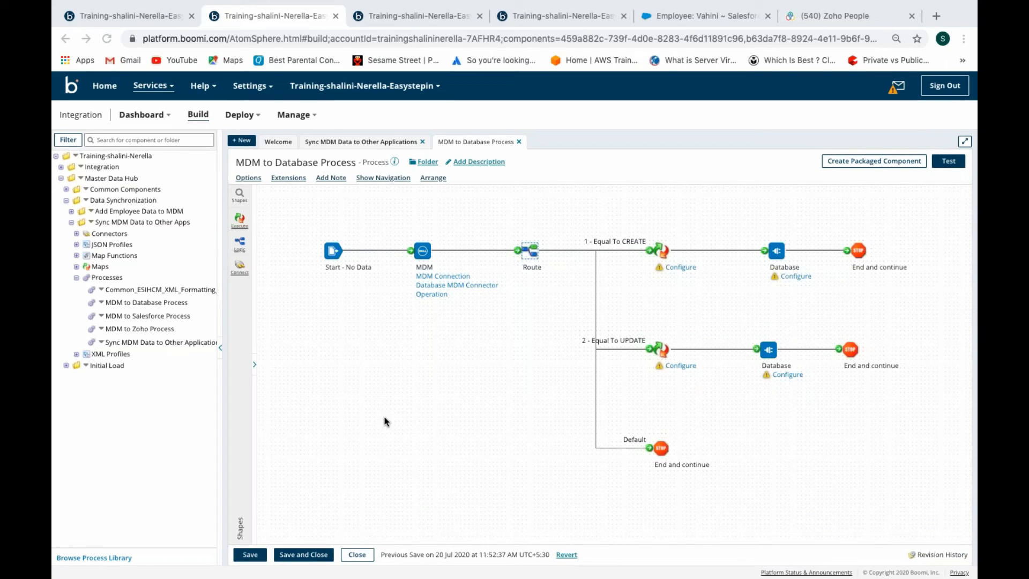
# - Assign the shared Database Connection from Common Connections to the Database connector shape on the CREATE route
pyautogui.click(791, 276)
pyautogui.click(788, 332)
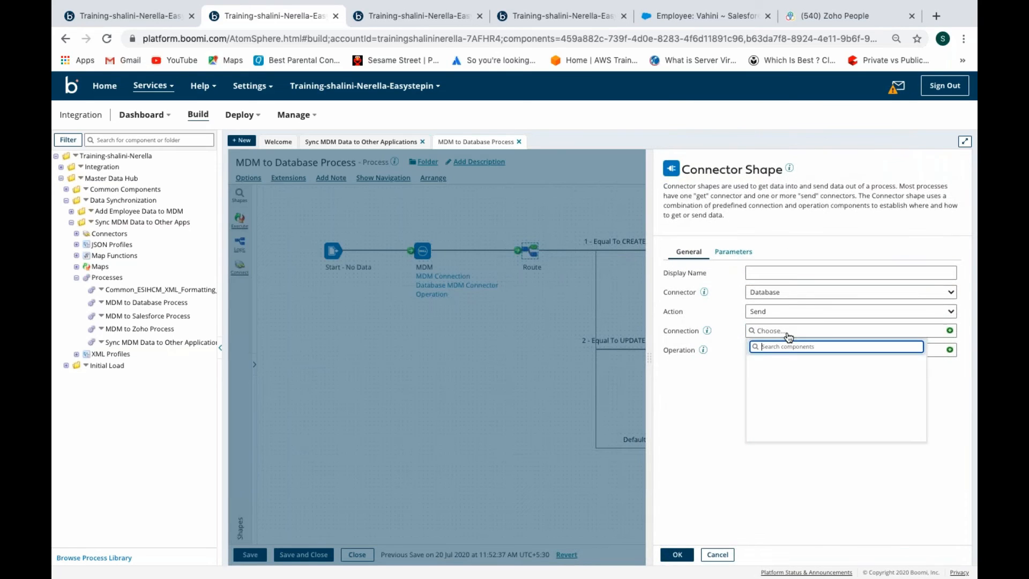
pyautogui.click(756, 385)
pyautogui.click(761, 396)
pyautogui.click(767, 406)
pyautogui.click(804, 418)
# - Create a new operation for the CREATE route's Database connector and name it INSERT Database Connector Operation
pyautogui.click(950, 349)
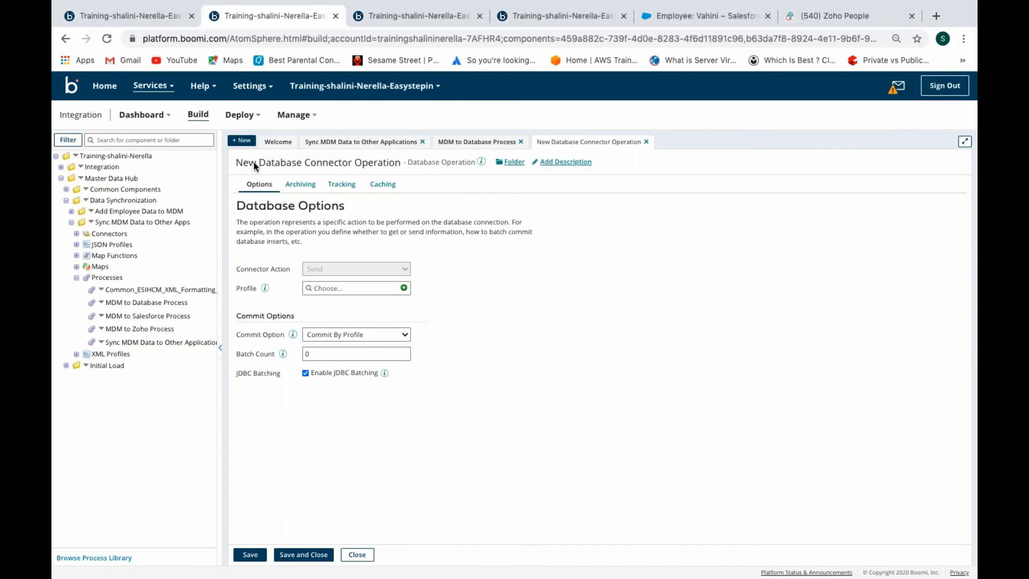
pyautogui.click(253, 162)
pyautogui.click(244, 162)
pyautogui.doubleClick(254, 163)
pyautogui.write('INSERT')
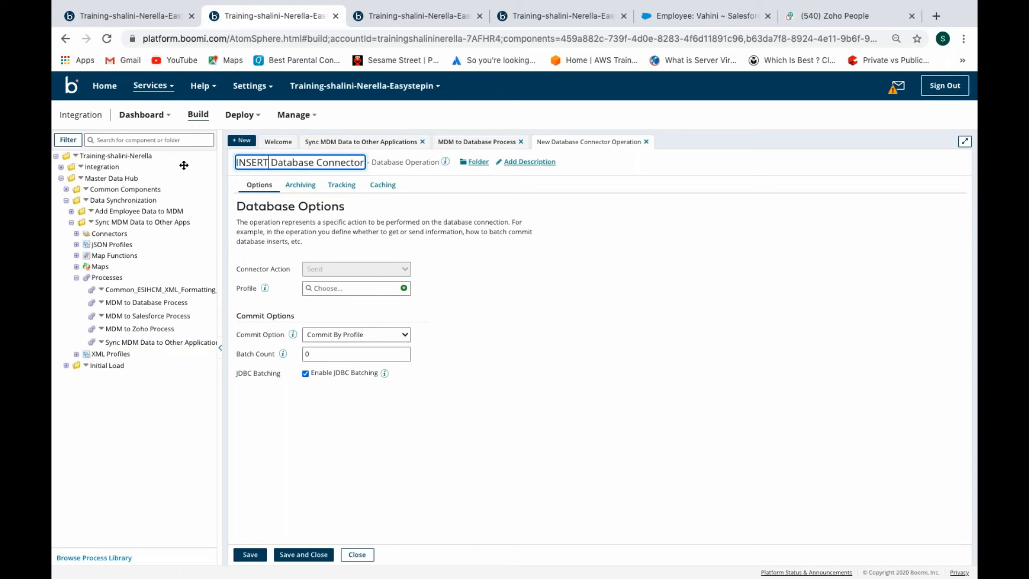
pyautogui.click(457, 303)
# - Create a new profile for the INSERT operation, name it Insert Database Profile, and set its statement type to Dynamic Insert
pyautogui.click(404, 288)
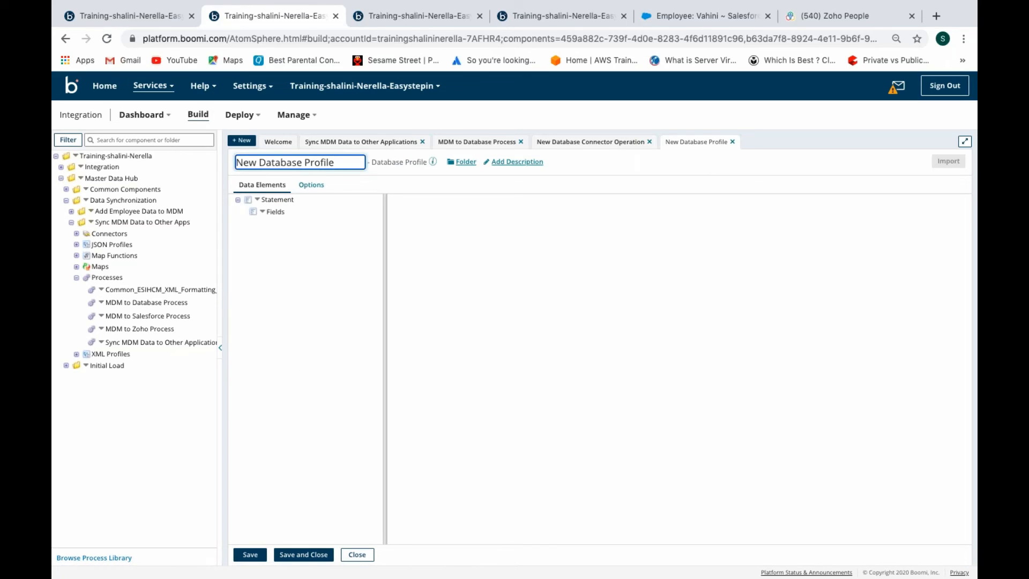
pyautogui.doubleClick(255, 163)
pyautogui.write('Inser')
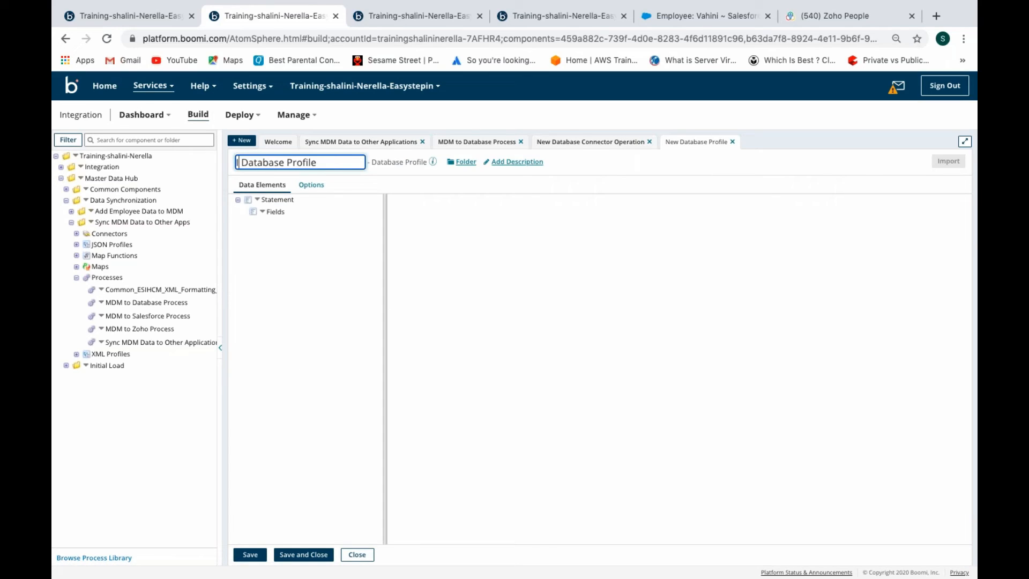
pyautogui.write('t')
pyautogui.click(287, 199)
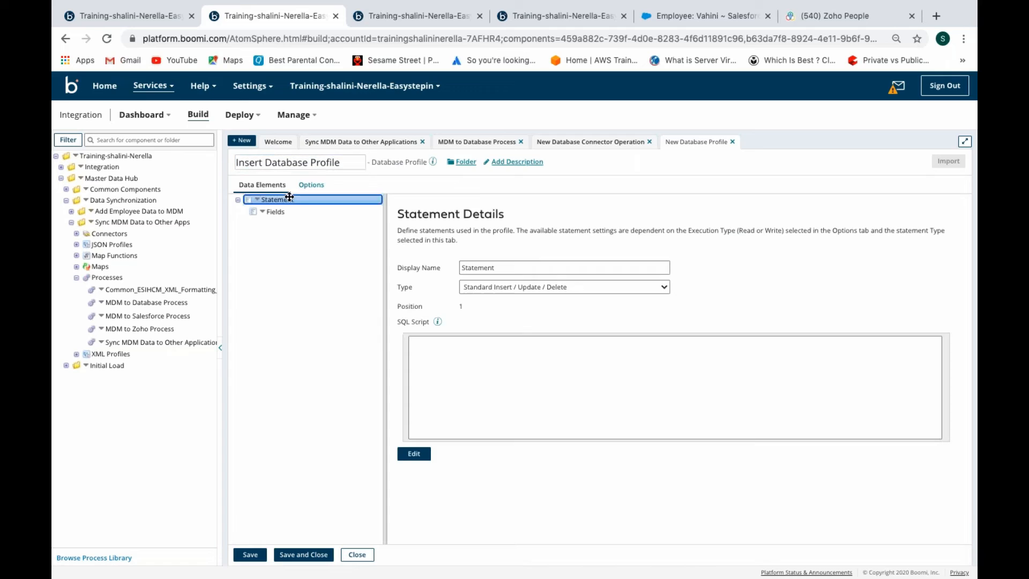
pyautogui.click(506, 286)
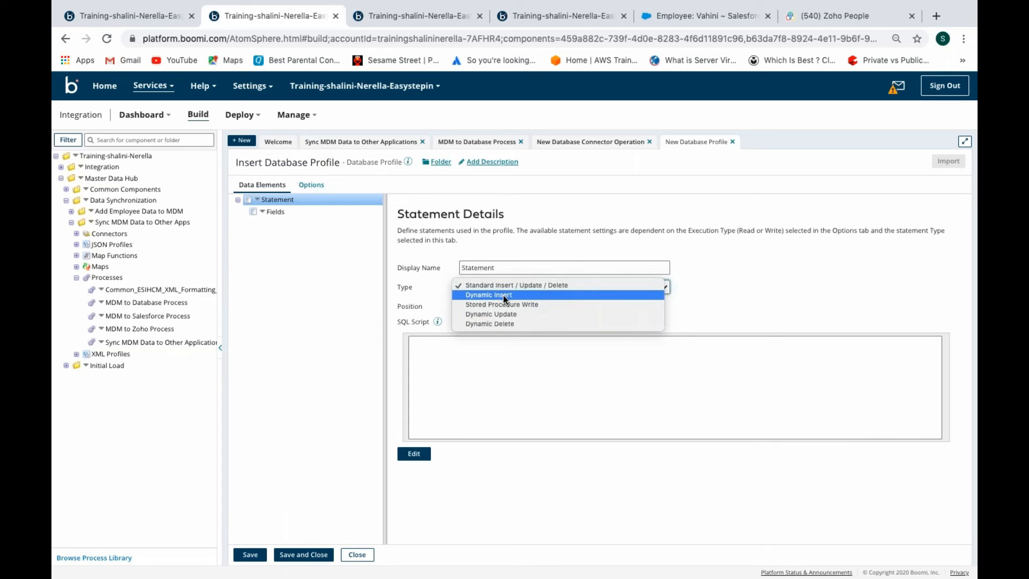
pyautogui.click(503, 294)
# - Load the tables for importing into Insert Database Profile, browsing in Test_Cloud through Database Connection with schema filter easystepin_kt
pyautogui.click(948, 164)
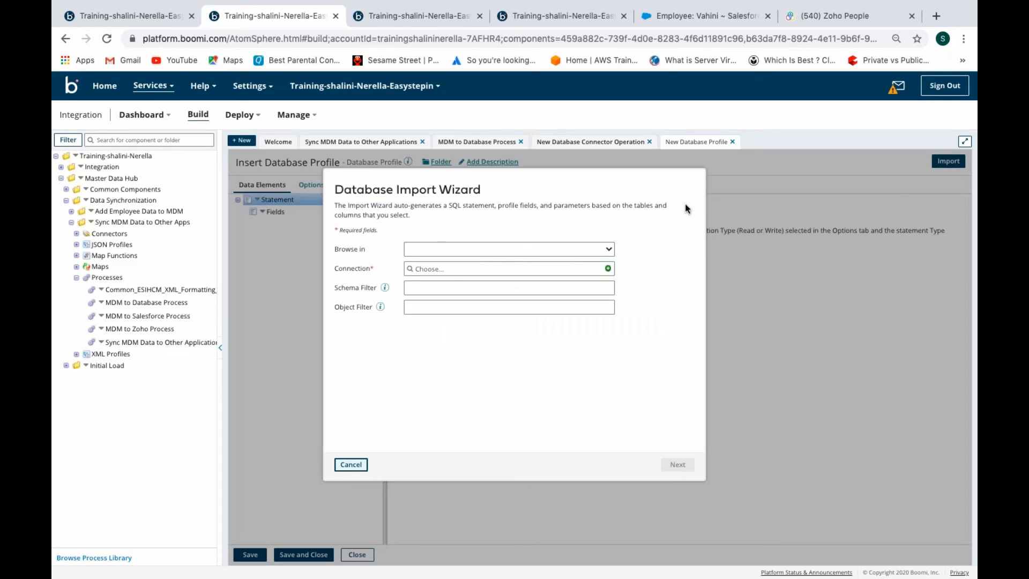
pyautogui.click(477, 247)
pyautogui.click(442, 295)
pyautogui.click(436, 269)
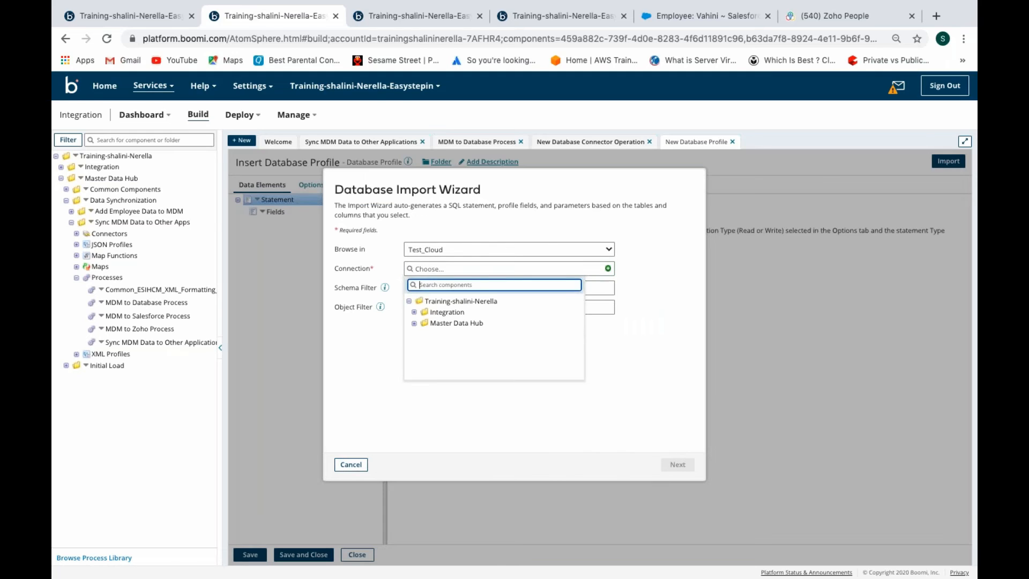
pyautogui.click(414, 324)
pyautogui.click(419, 333)
pyautogui.click(425, 345)
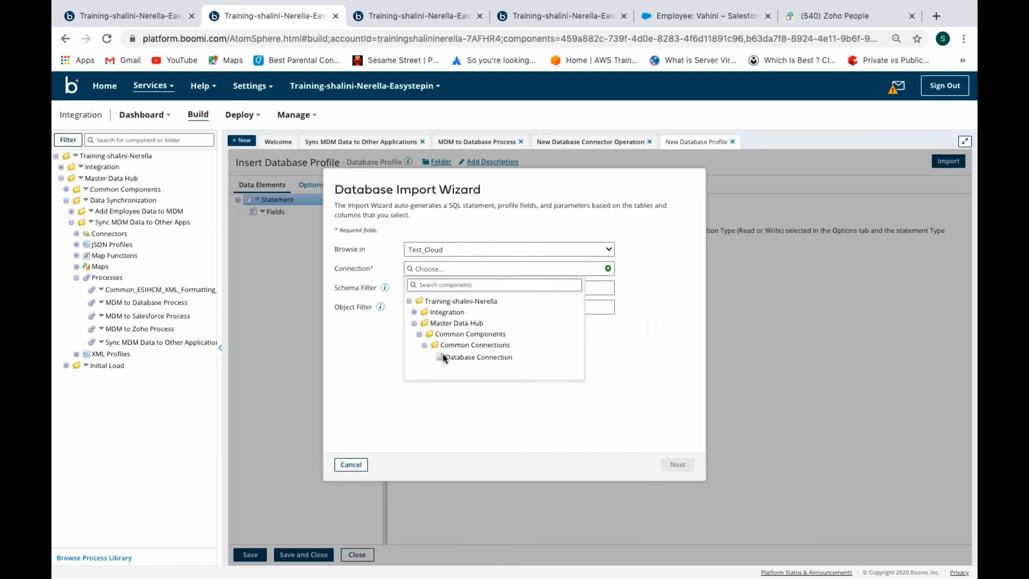
pyautogui.click(442, 355)
pyautogui.click(435, 287)
pyautogui.write('easystepin_kt')
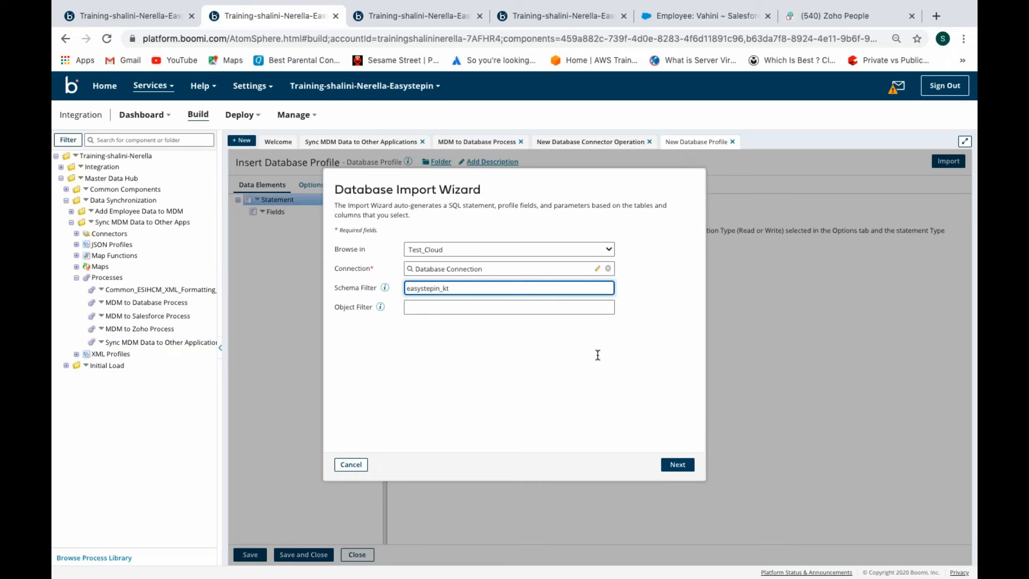
pyautogui.click(677, 464)
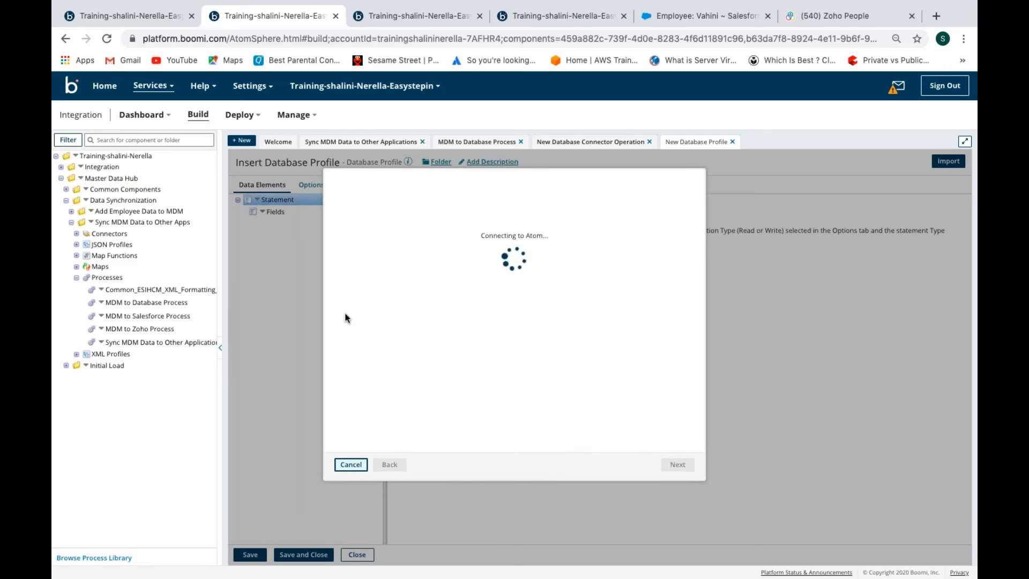
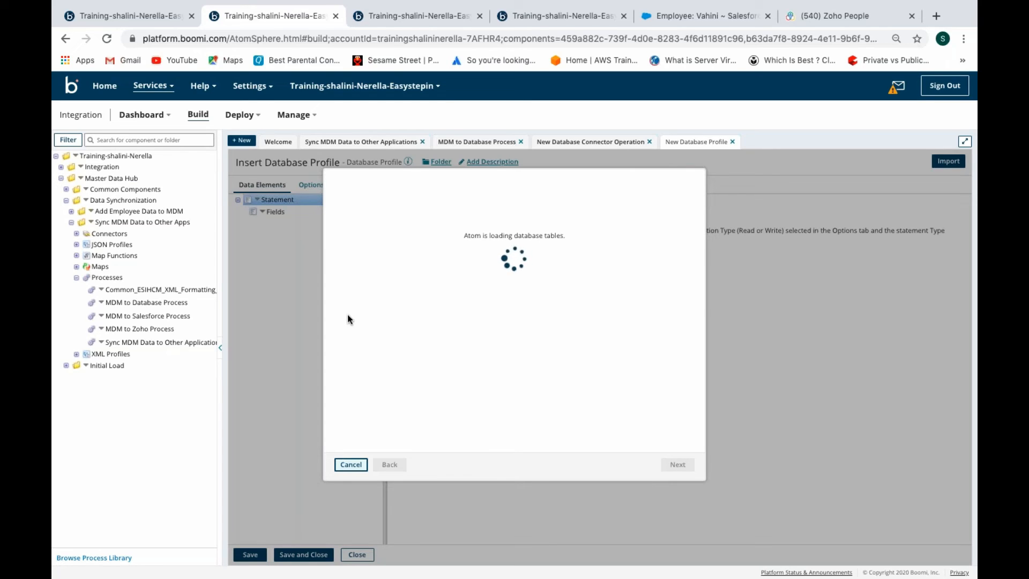
# - Import all columns of the employee table into the Insert Database Profile
pyautogui.click(356, 237)
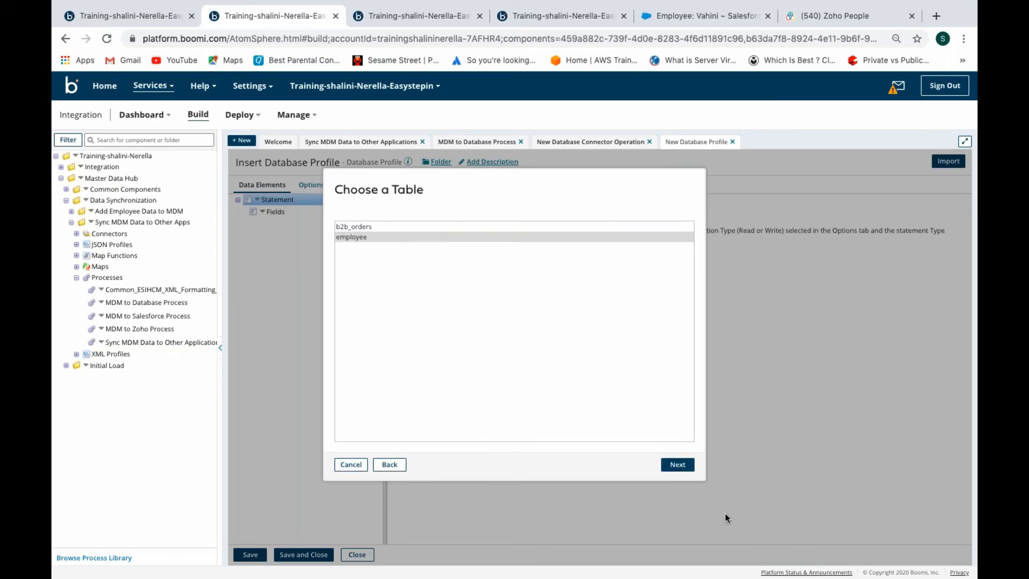
pyautogui.click(682, 464)
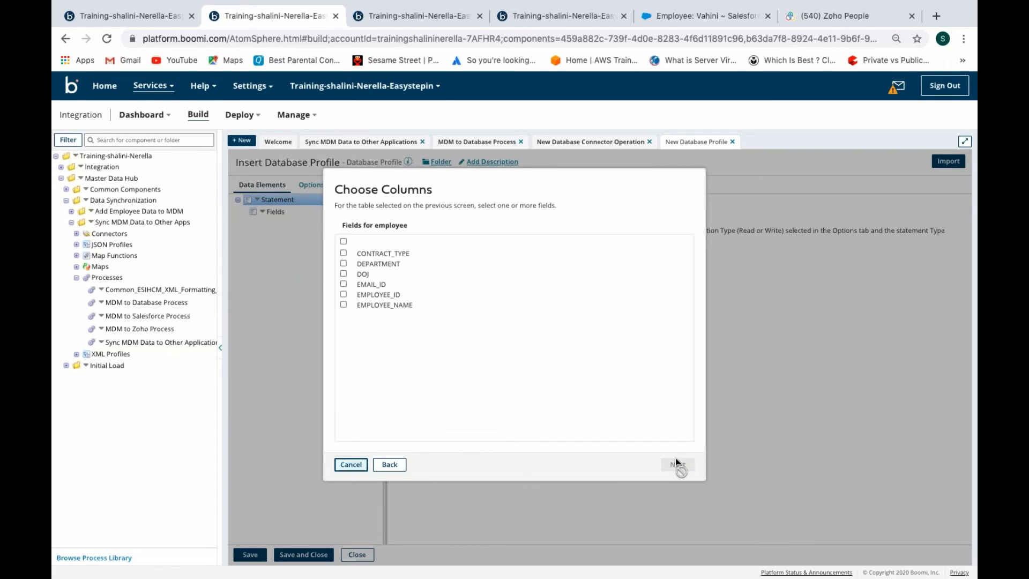
pyautogui.click(343, 241)
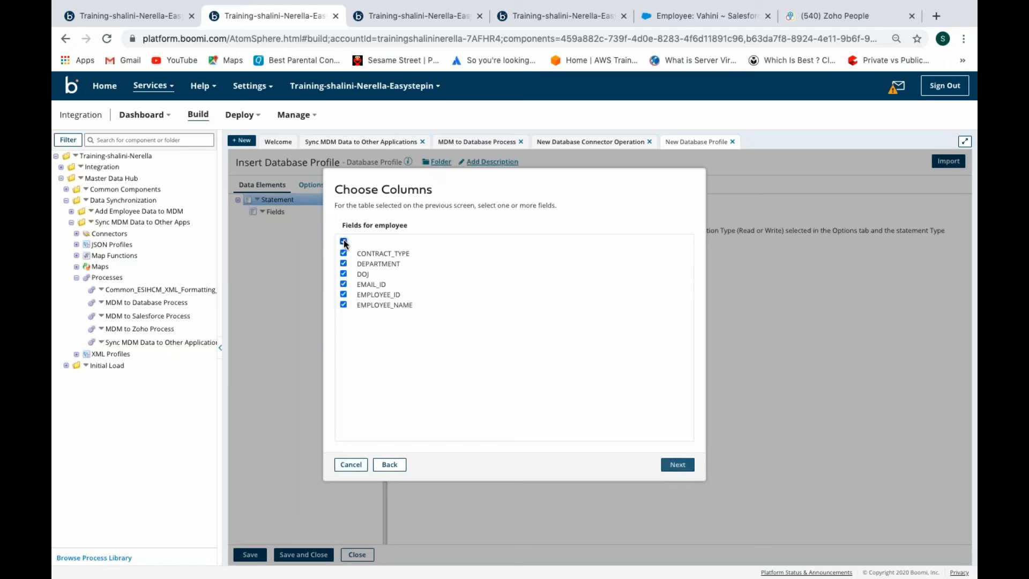
pyautogui.click(680, 465)
pyautogui.click(678, 465)
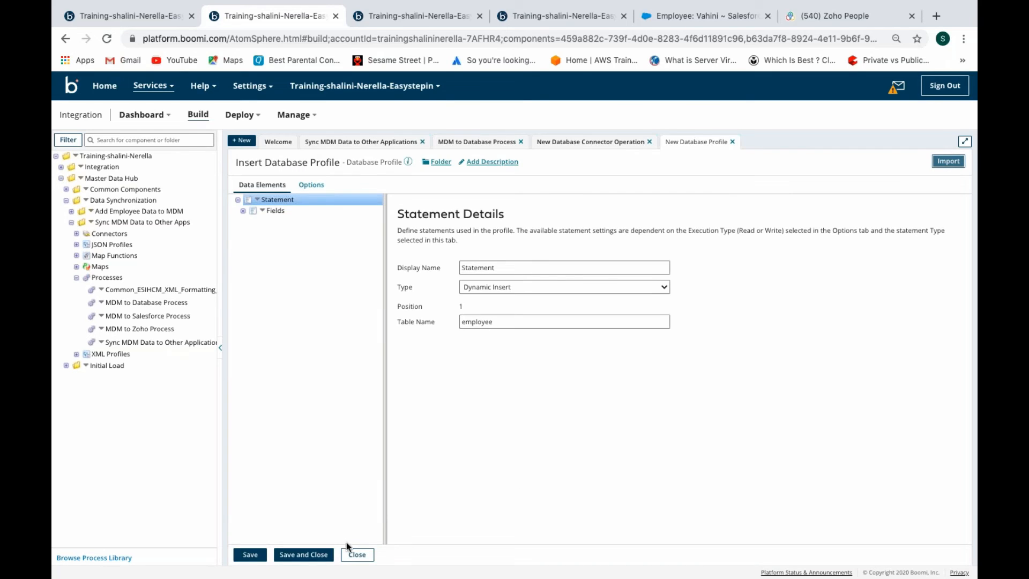
# - Save and close the Insert Database Profile and its INSERT operation, then apply the CREATE route's Database connector settings
pyautogui.click(303, 554)
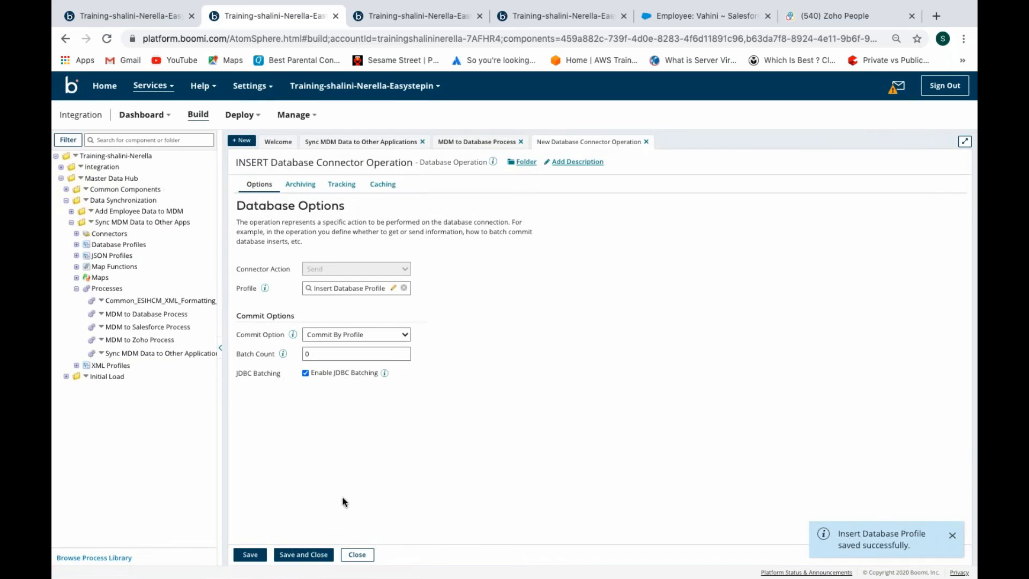
pyautogui.click(303, 554)
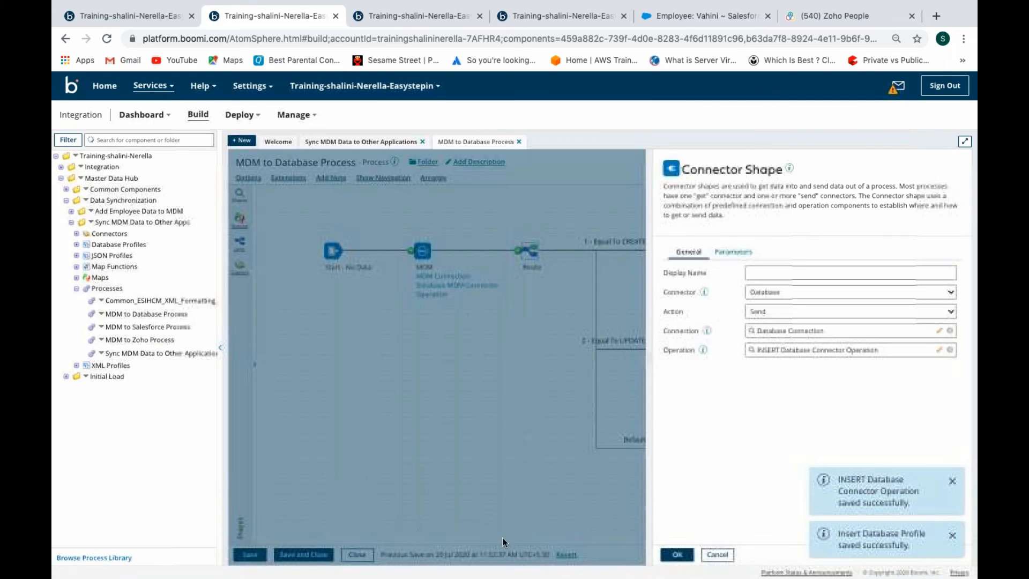
pyautogui.click(677, 554)
# - Assign the shared Database Connection from Common Connections to the Database connector shape on the UPDATE route
pyautogui.click(769, 354)
pyautogui.click(767, 331)
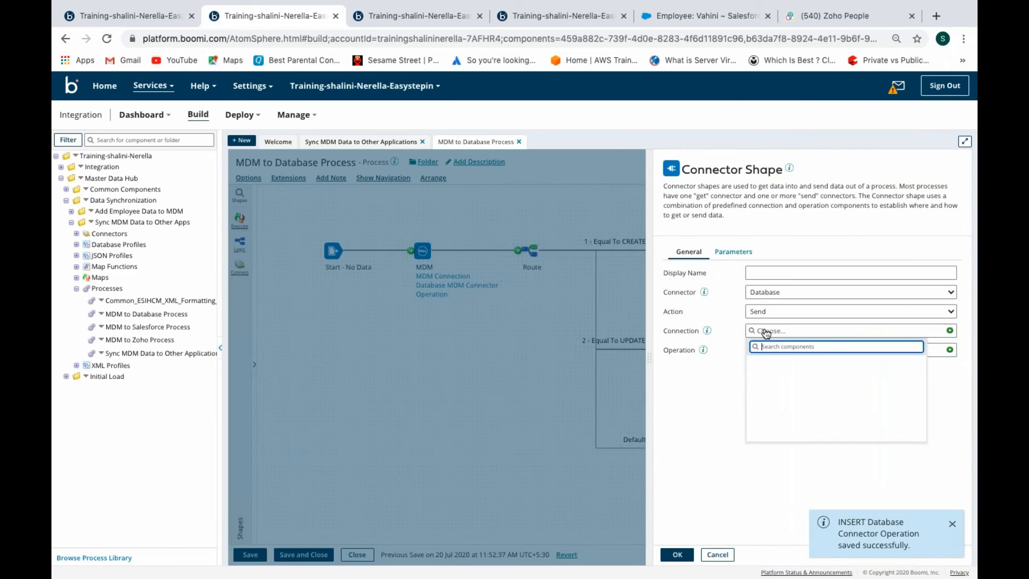
pyautogui.click(756, 385)
pyautogui.click(762, 396)
pyautogui.click(767, 407)
pyautogui.click(803, 420)
# - Create a new operation for the UPDATE route's Database connector and name it UPDATE Database Connector Operation
pyautogui.click(950, 350)
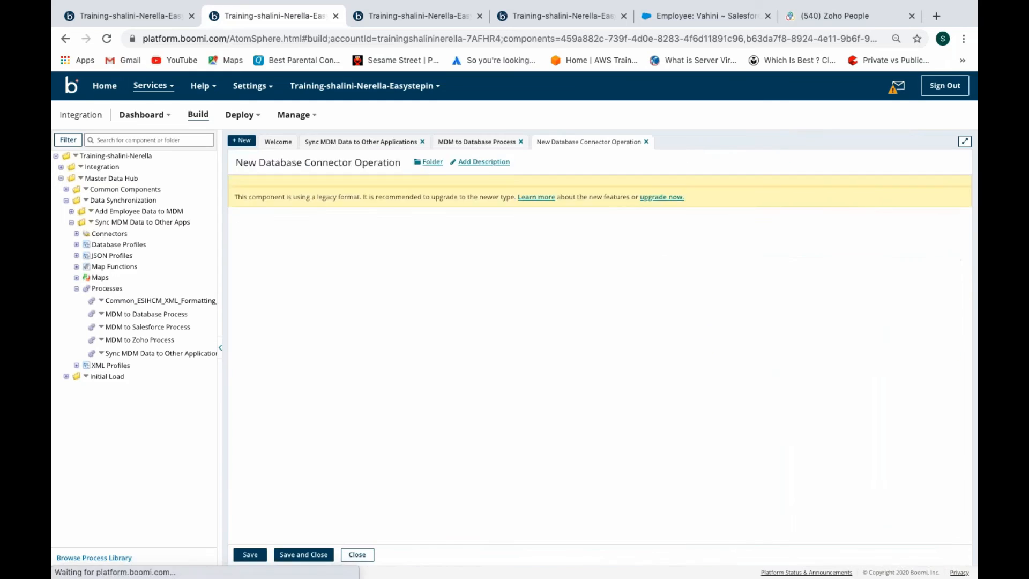
pyautogui.hscroll(-1, 243, 163)
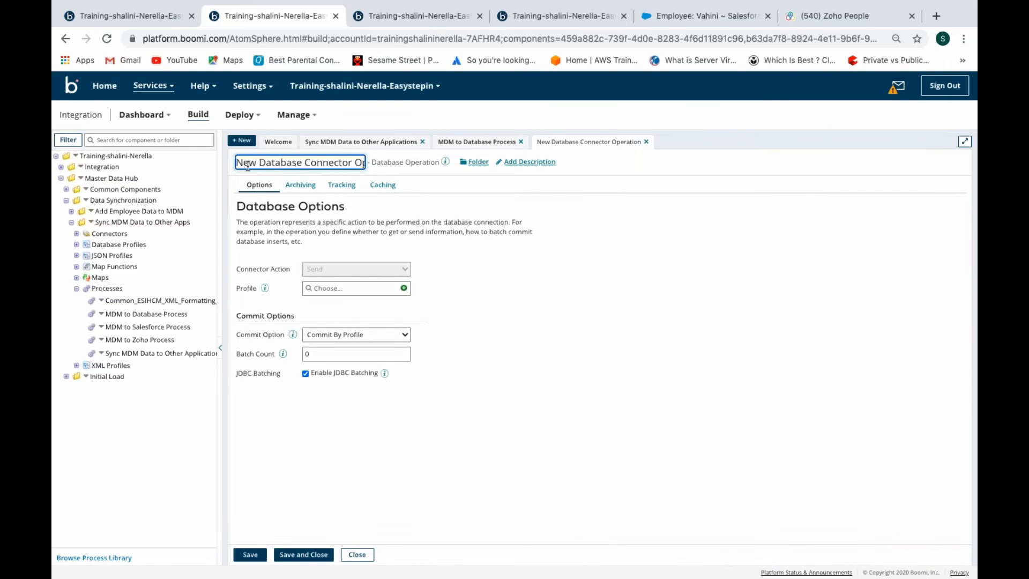
pyautogui.doubleClick(248, 166)
pyautogui.write('UPDATE')
# - Create a new profile for the UPDATE operation, name it Update Database Profile, and set its statement type to Dynamic Update
pyautogui.click(402, 288)
pyautogui.doubleClick(256, 162)
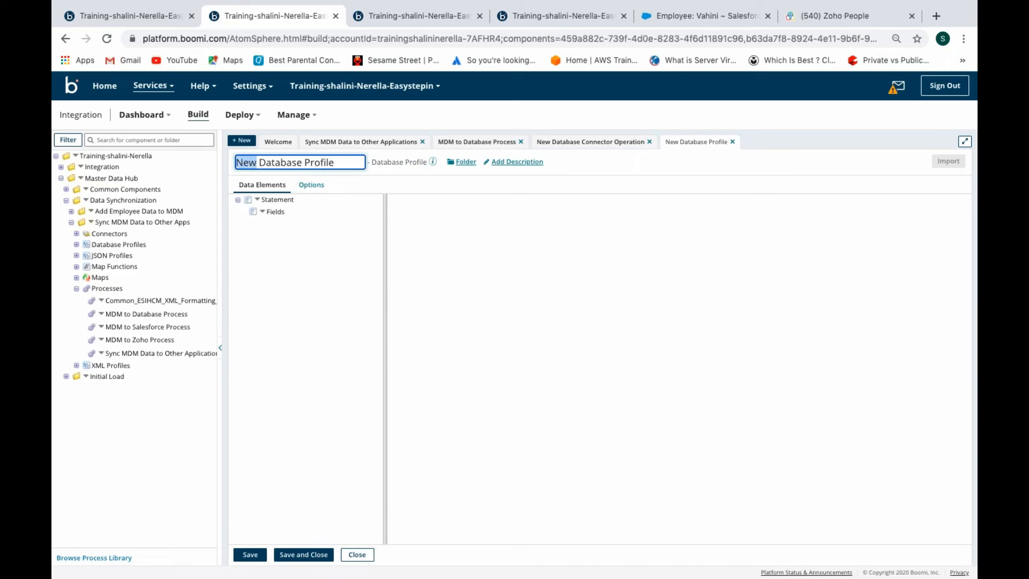
pyautogui.write('Update')
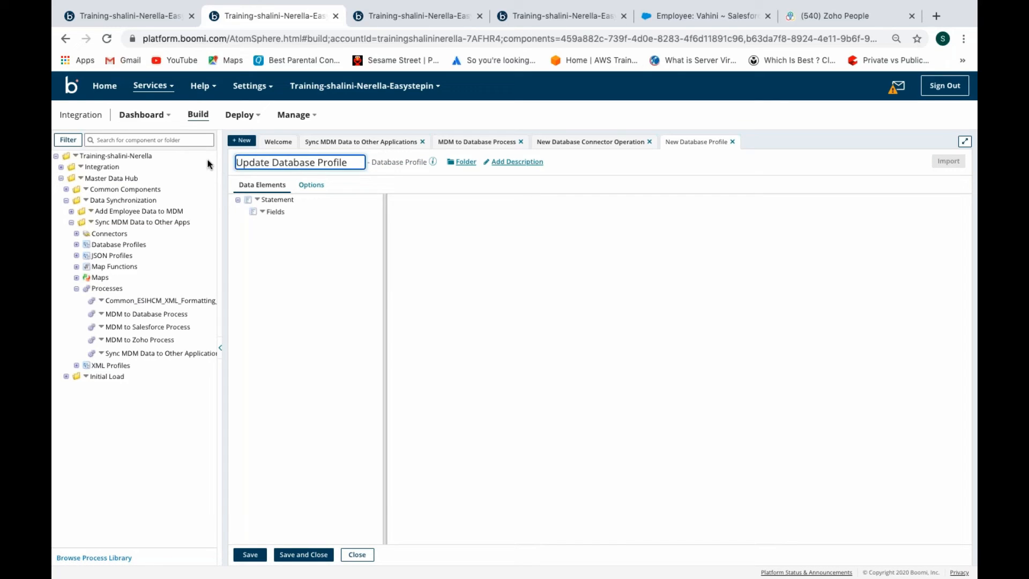
pyautogui.click(280, 199)
pyautogui.click(528, 292)
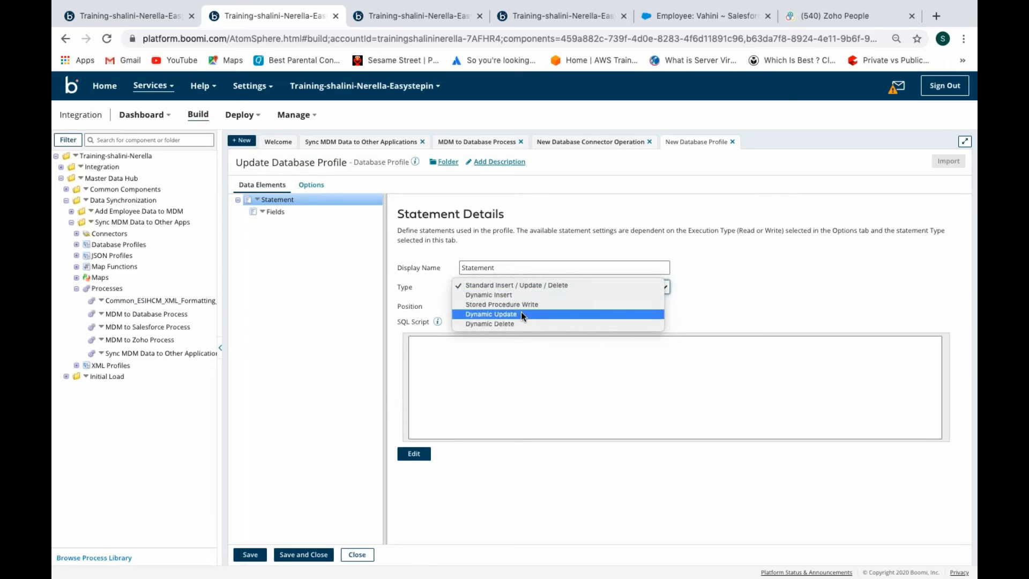
pyautogui.click(523, 316)
# - Load the tables for importing into Update Database Profile, browsing in Test_Cloud through Database Connection with schema filter easystepin_kt
pyautogui.click(948, 162)
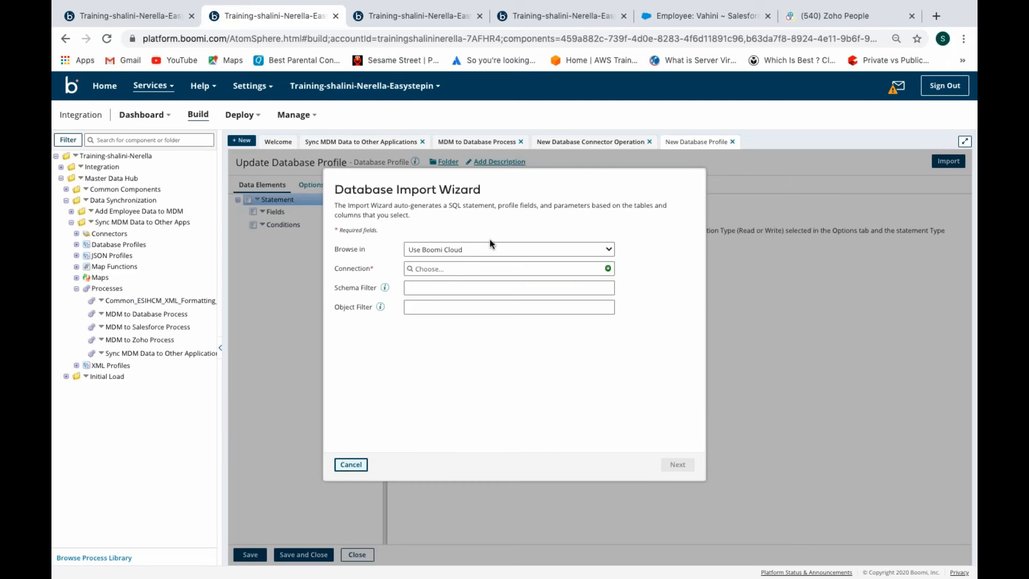
pyautogui.click(459, 248)
pyautogui.click(442, 294)
pyautogui.click(433, 269)
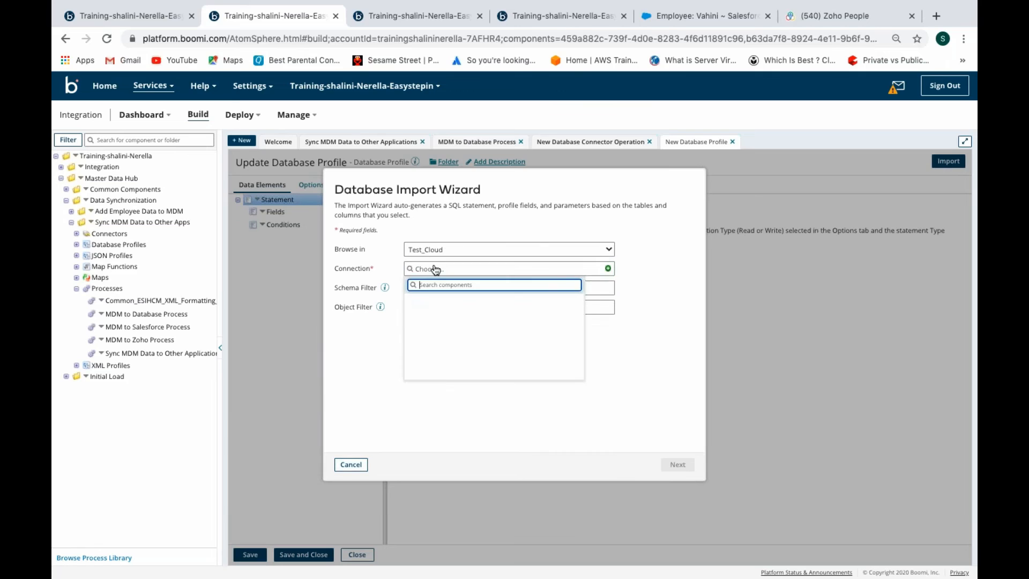
pyautogui.click(413, 323)
pyautogui.click(419, 333)
pyautogui.click(424, 345)
pyautogui.click(445, 355)
pyautogui.click(428, 288)
pyautogui.write('easystepin_kt')
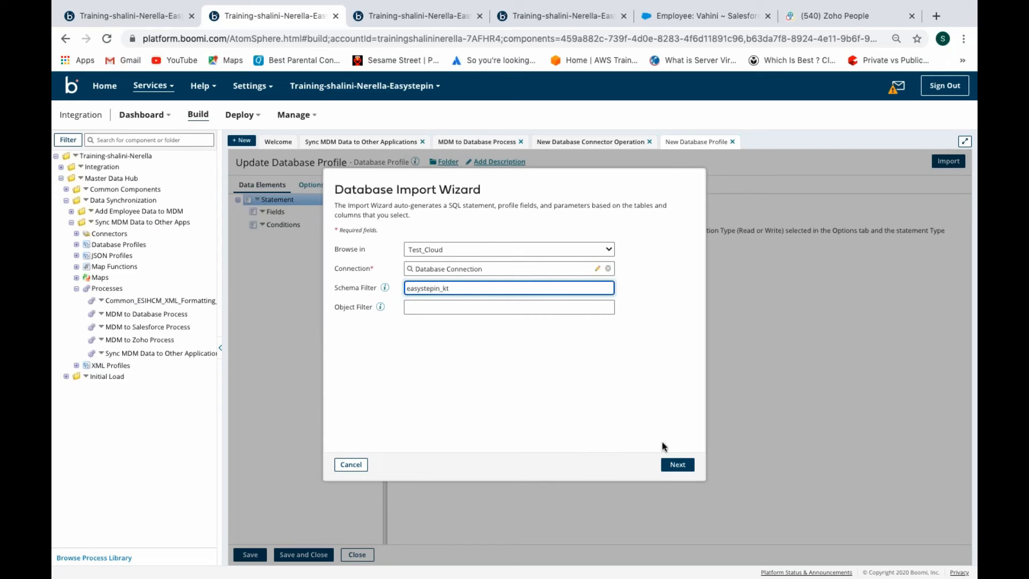
pyautogui.click(676, 464)
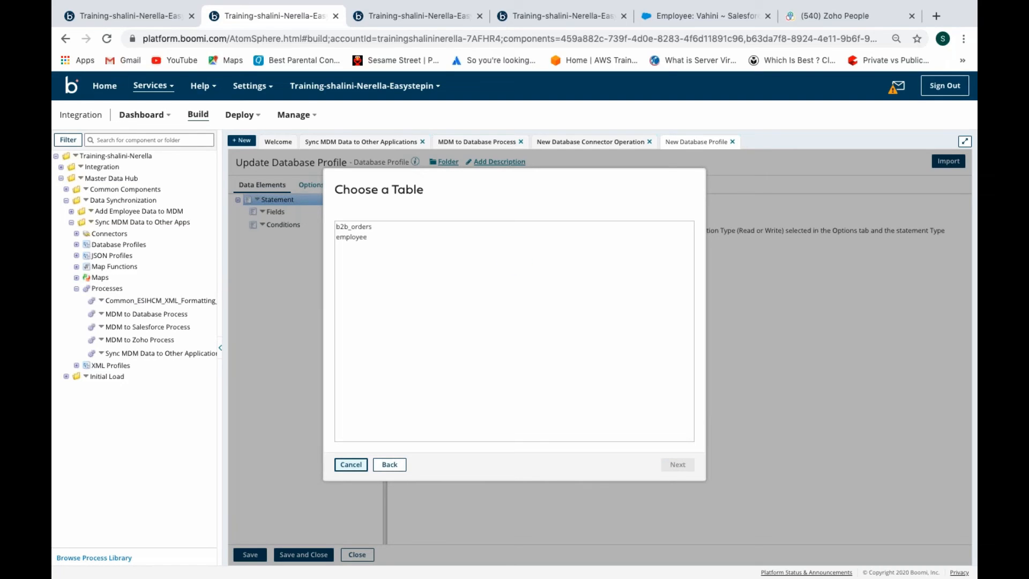
# - Import the employee table's fields into Update Database Profile, using EMPLOYEE_ID as the WHERE condition
pyautogui.click(353, 236)
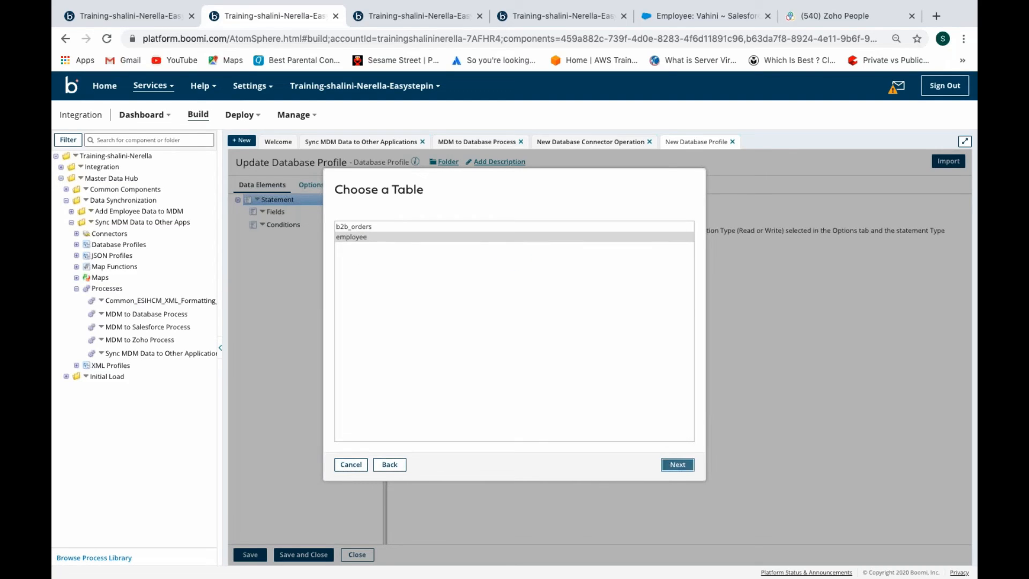
pyautogui.click(678, 464)
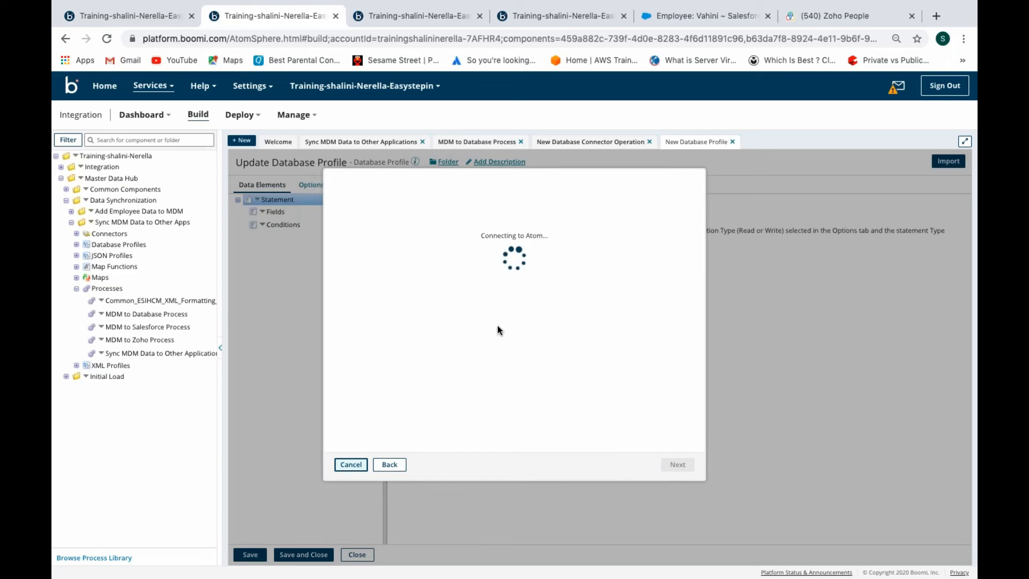
pyautogui.click(343, 241)
pyautogui.click(671, 465)
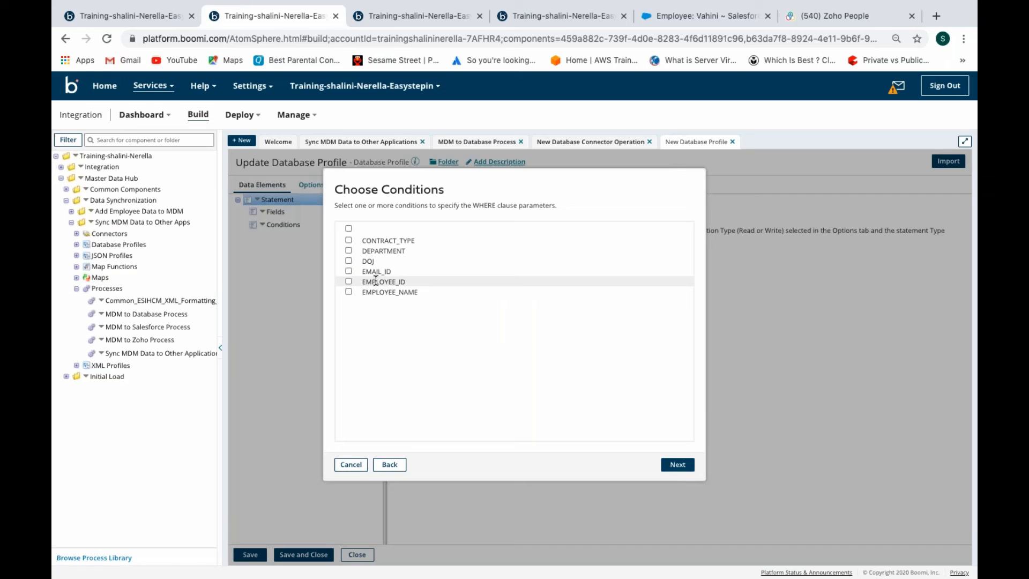
pyautogui.click(349, 283)
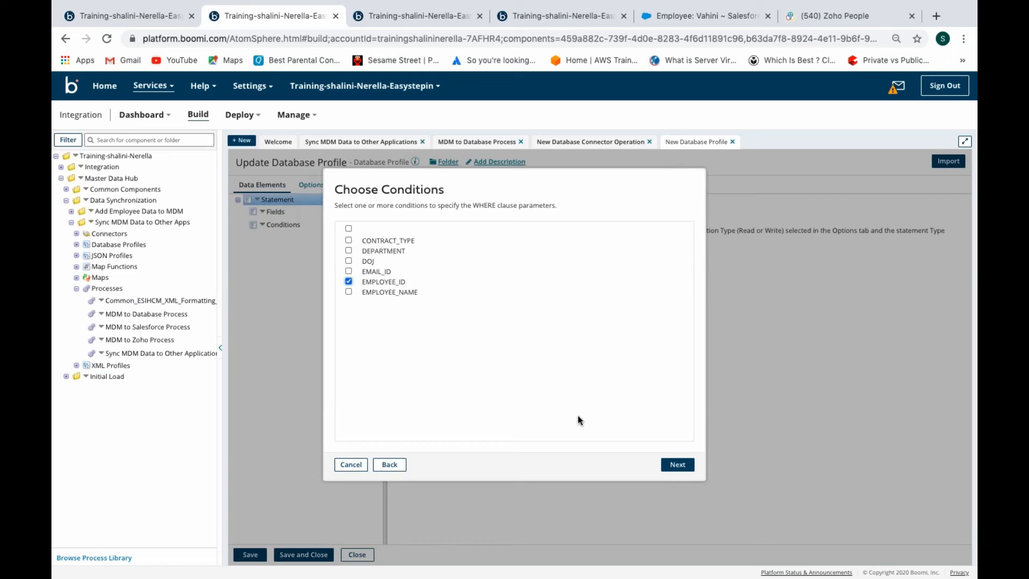
pyautogui.click(676, 466)
pyautogui.click(676, 465)
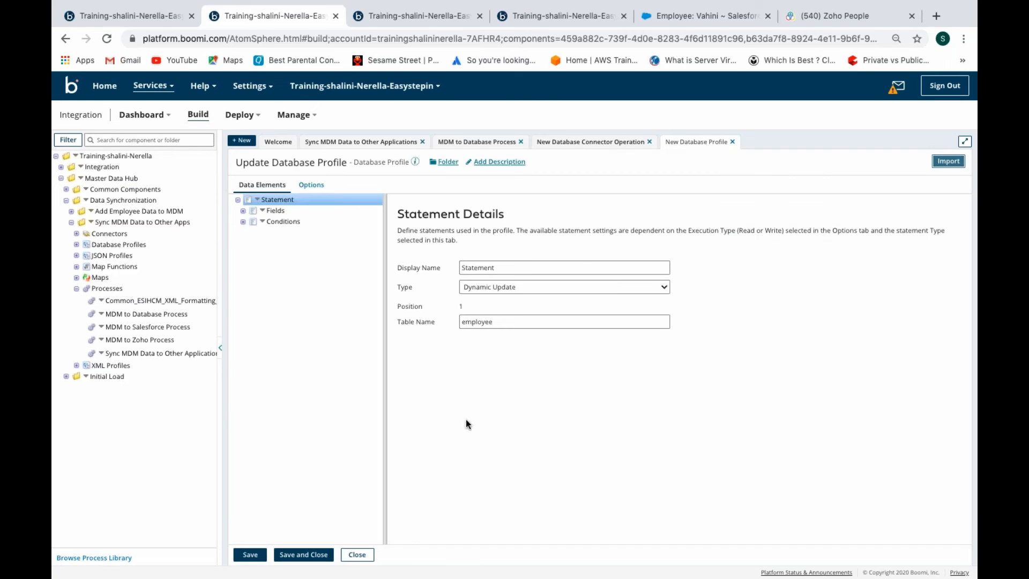
# - Save and close Update Database Profile and UPDATE Database Connector Operation, and accept the UPDATE route's Database connector settings
pyautogui.click(303, 554)
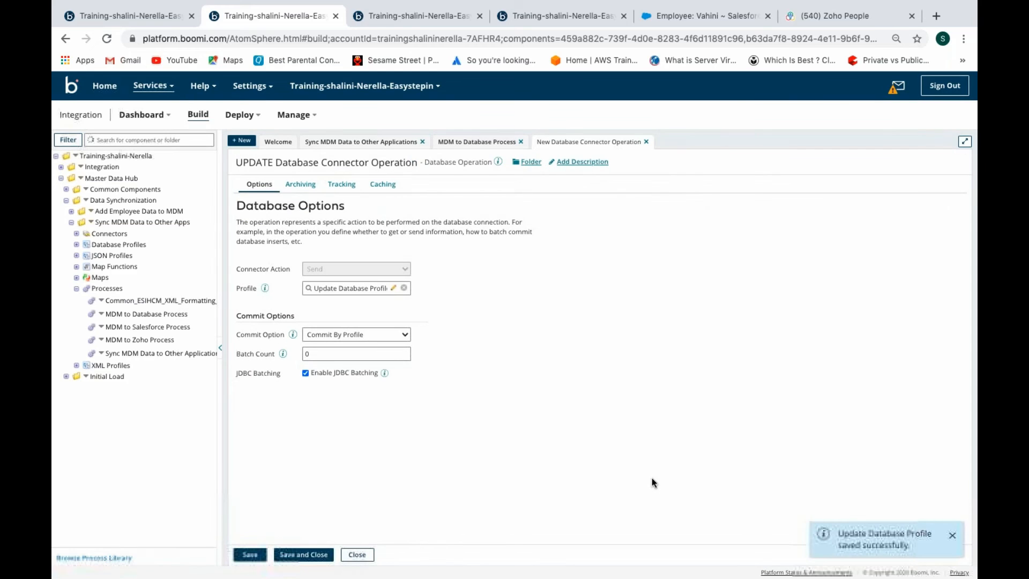
pyautogui.click(328, 553)
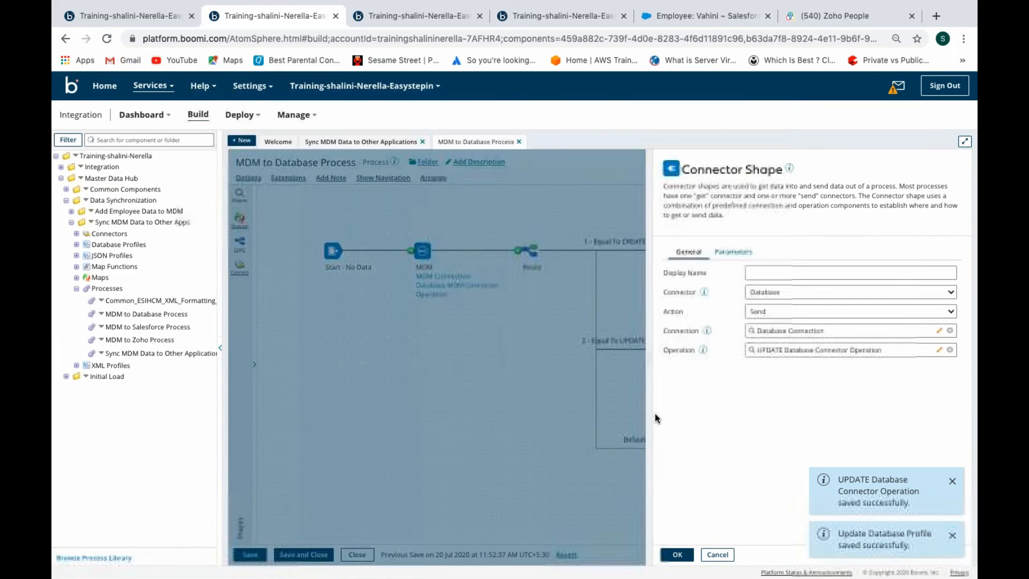
pyautogui.click(678, 555)
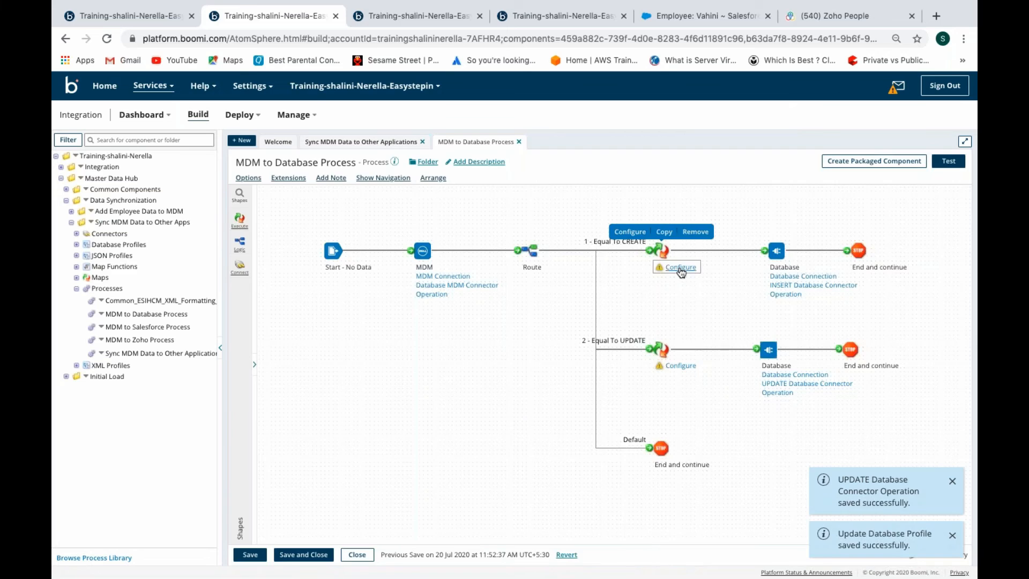
# - Create a new map for the Map shape on the CREATE route and name it MDM to Database Insert Map
pyautogui.click(680, 267)
pyautogui.click(952, 253)
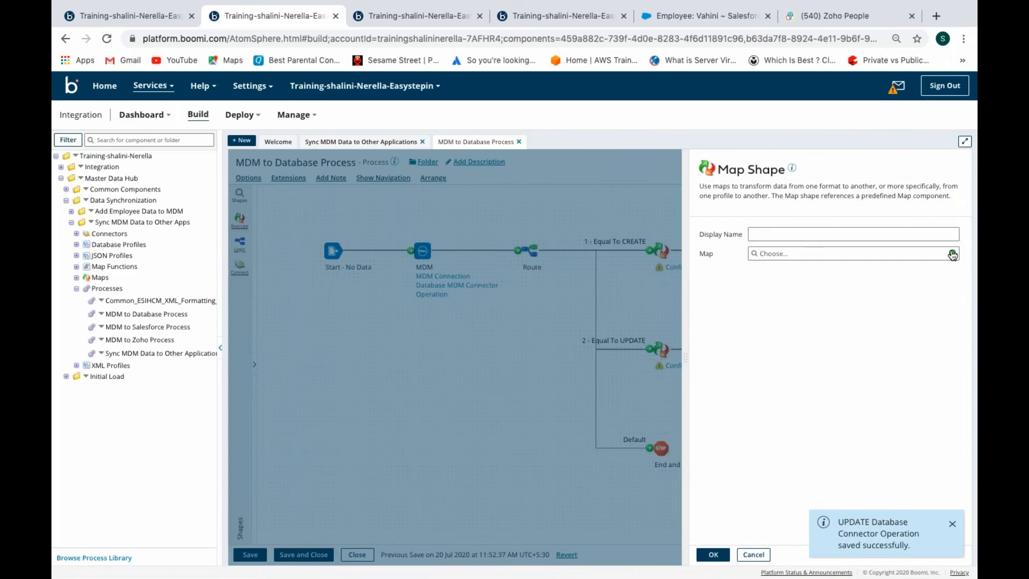
pyautogui.moveTo(258, 162); pyautogui.dragTo(215, 165)
pyautogui.write('MDM to Da')
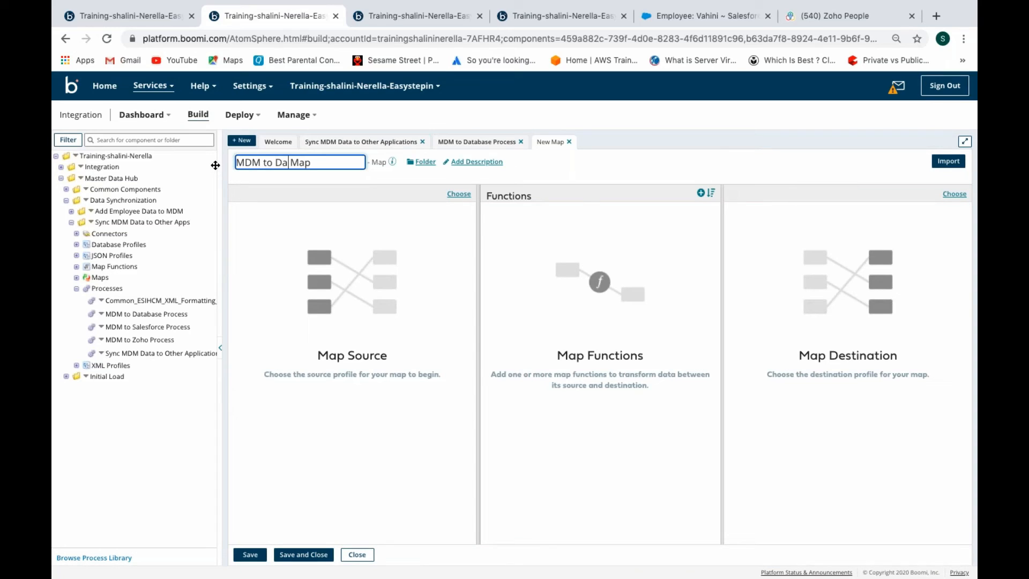
pyautogui.write('tabase Insert')
# - Set the Insert map's source to the XML profile MDM contact QUERY Response 3 from Sync MDM Data to Other Apps
pyautogui.click(456, 195)
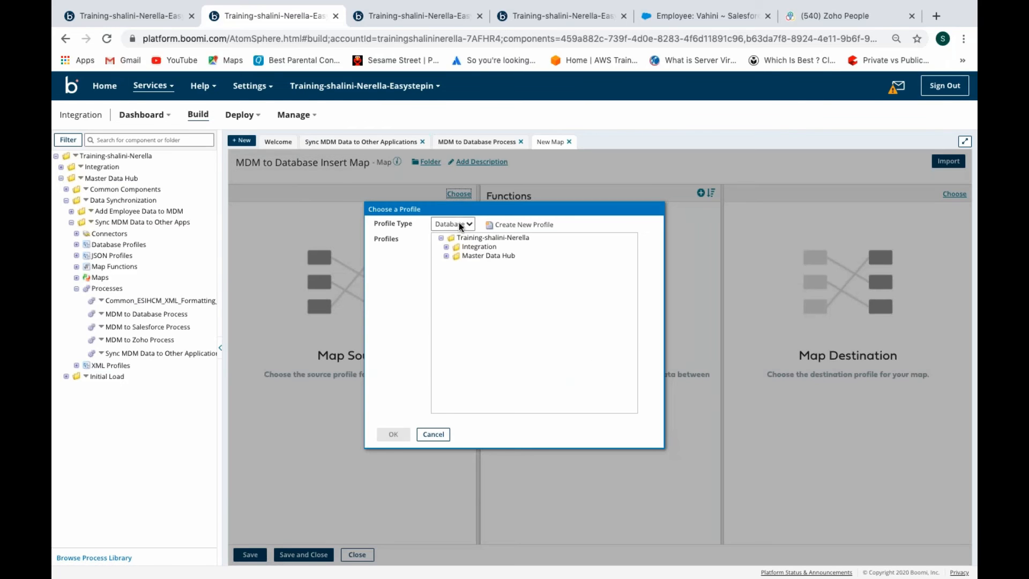
pyautogui.click(458, 223)
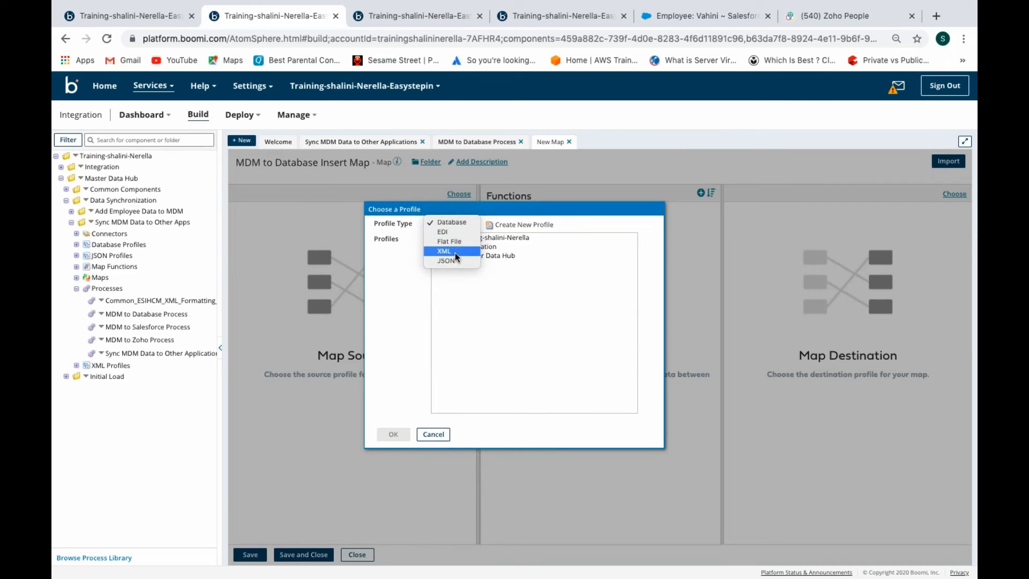
pyautogui.click(455, 252)
pyautogui.click(446, 255)
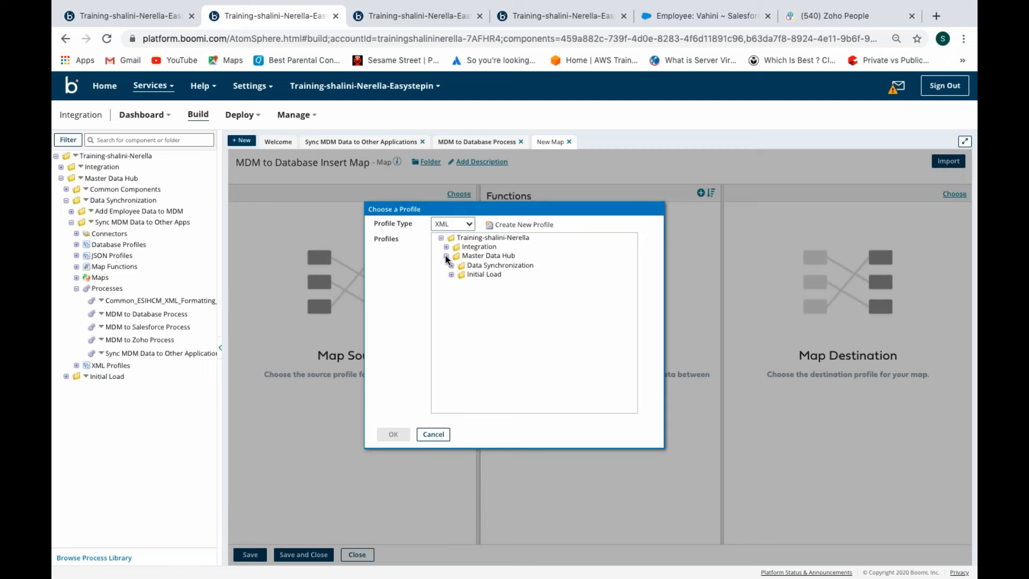
pyautogui.click(450, 266)
pyautogui.click(456, 284)
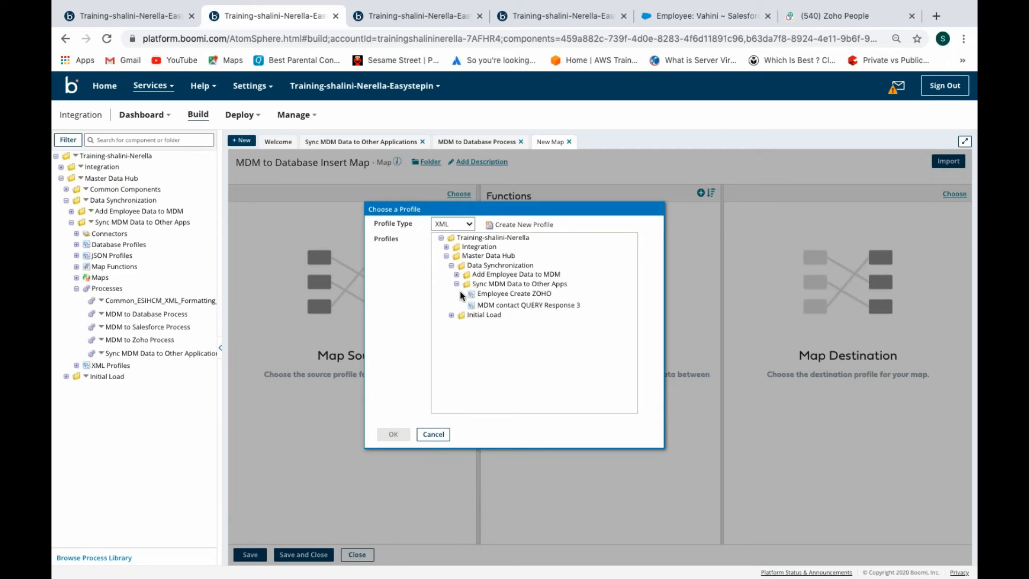
pyautogui.click(481, 307)
pyautogui.click(393, 434)
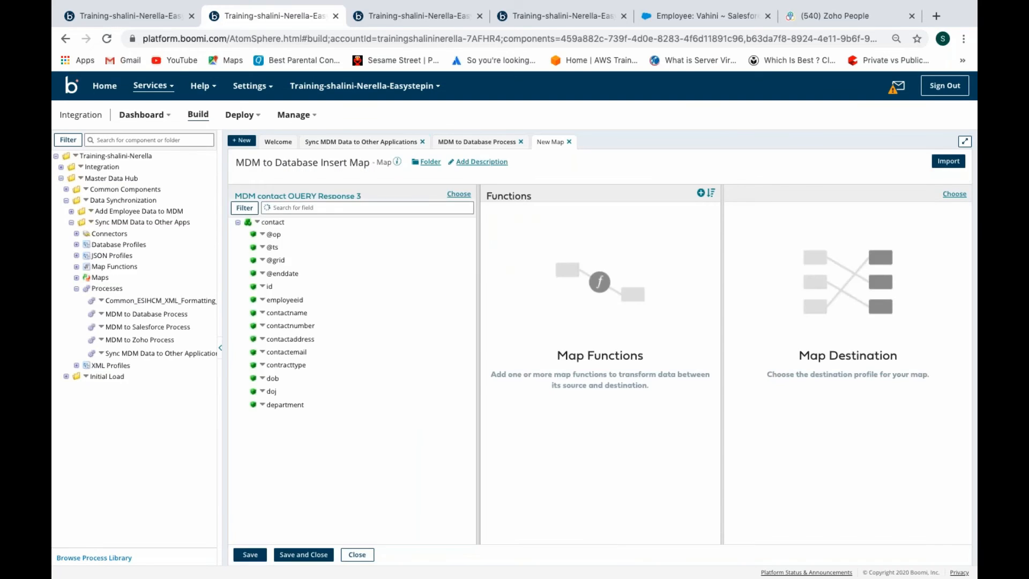
# - Set the Insert map's destination to the database profile Insert Database Profile from Sync MDM Data to Other Apps
pyautogui.click(955, 194)
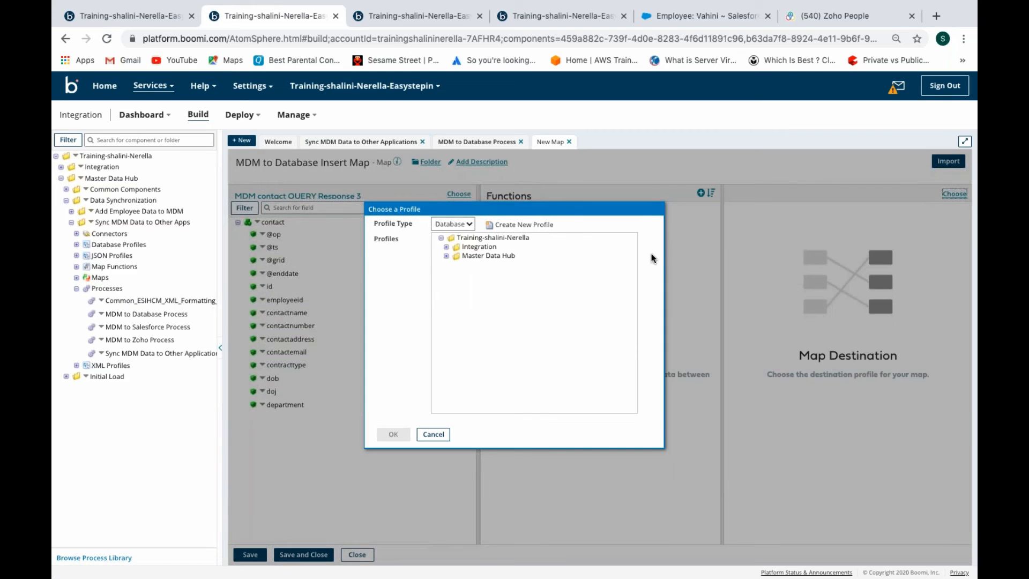
pyautogui.click(445, 255)
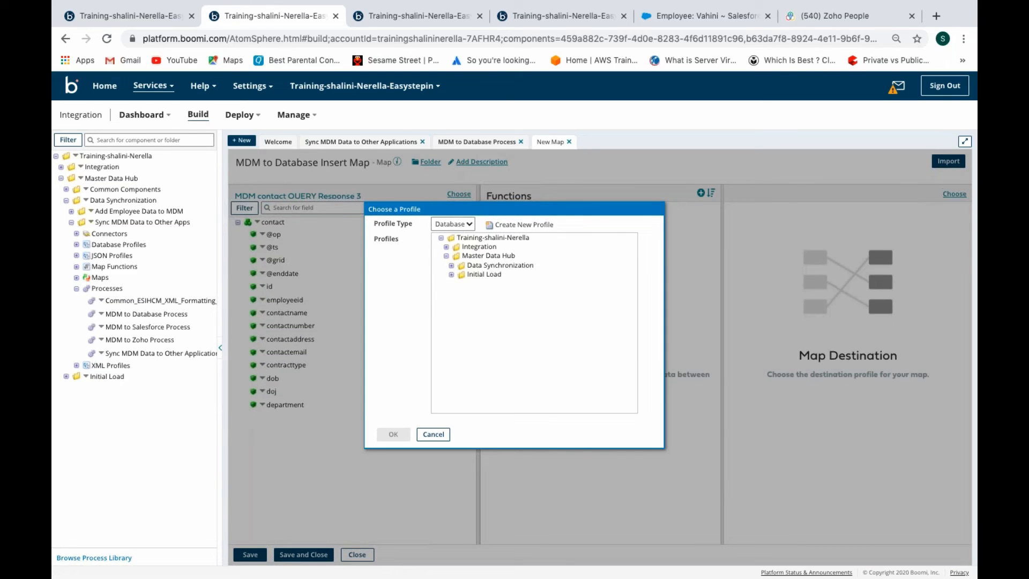
pyautogui.click(451, 266)
pyautogui.click(457, 275)
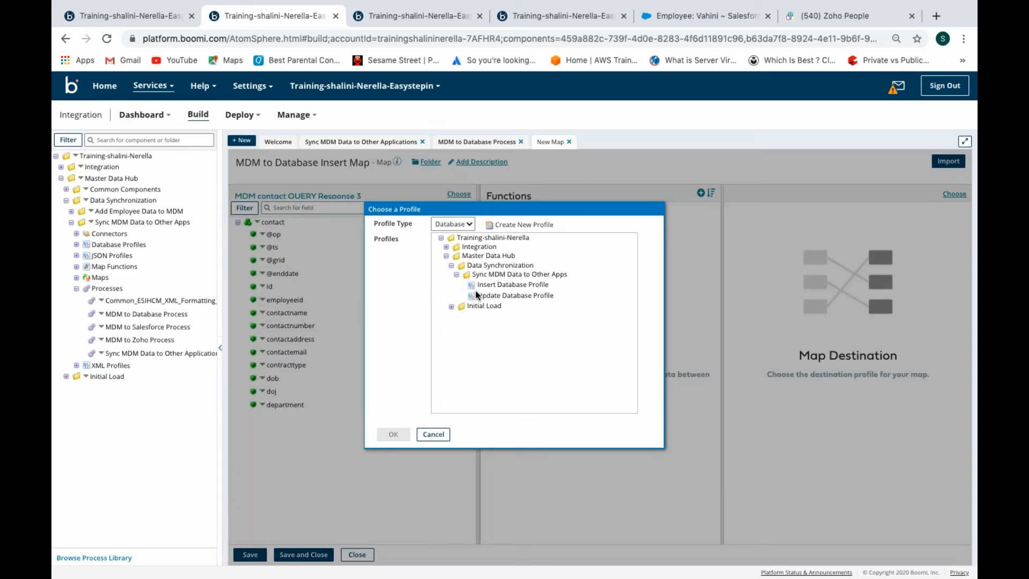
pyautogui.click(494, 286)
pyautogui.click(394, 434)
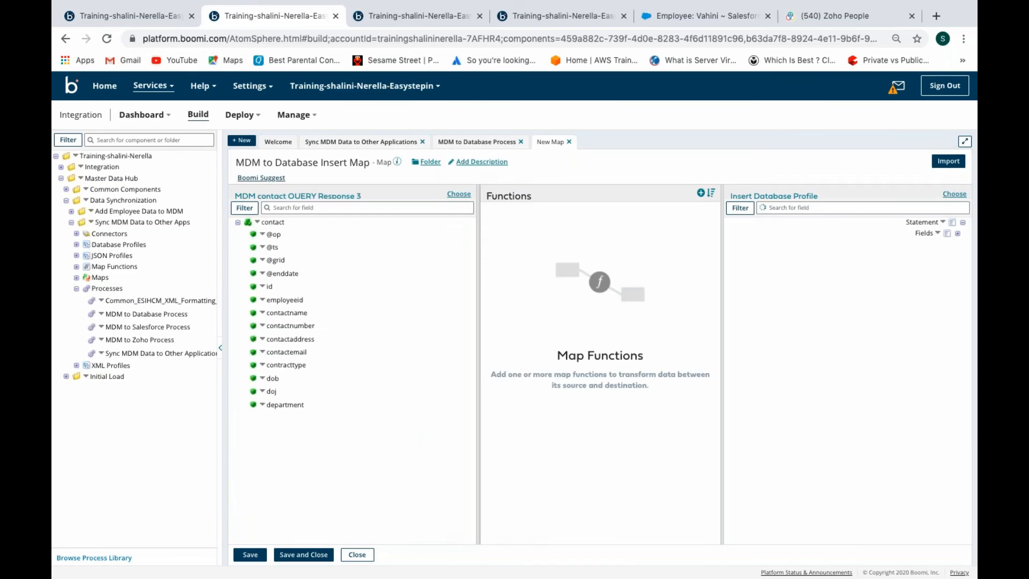
# - Map contracttype to CONTRACT_TYPE and apply the preselected Boomi Suggest mappings for the other destination fields
pyautogui.click(958, 235)
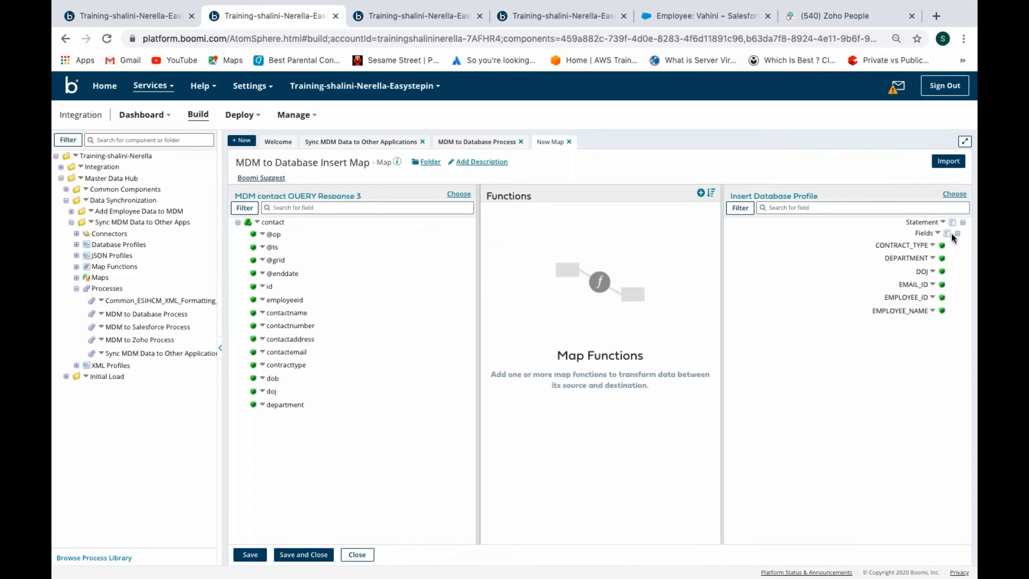
pyautogui.moveTo(298, 365); pyautogui.dragTo(903, 245)
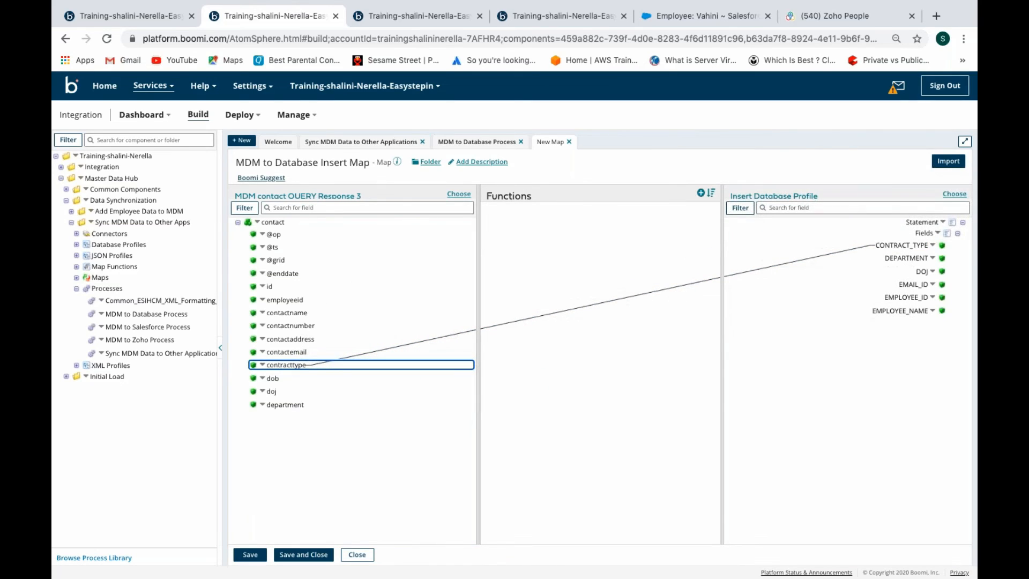
pyautogui.click(262, 178)
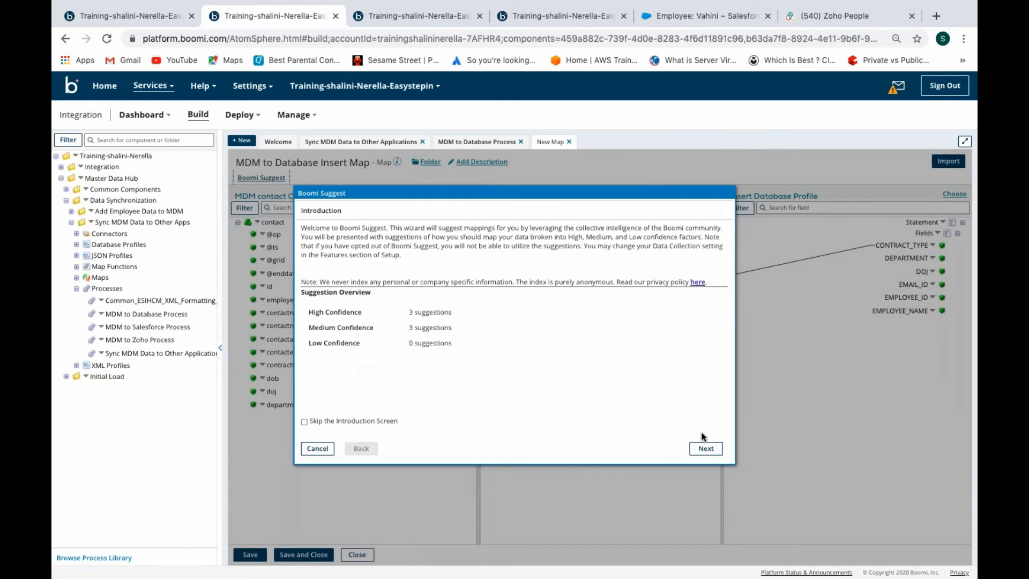
pyautogui.click(706, 450)
pyautogui.click(705, 449)
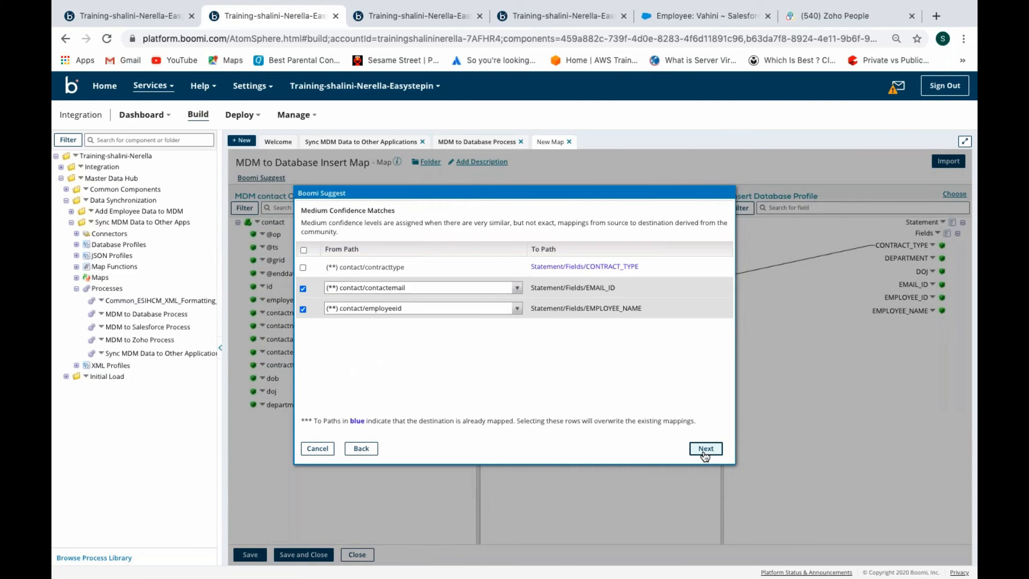
pyautogui.click(705, 449)
pyautogui.click(705, 449)
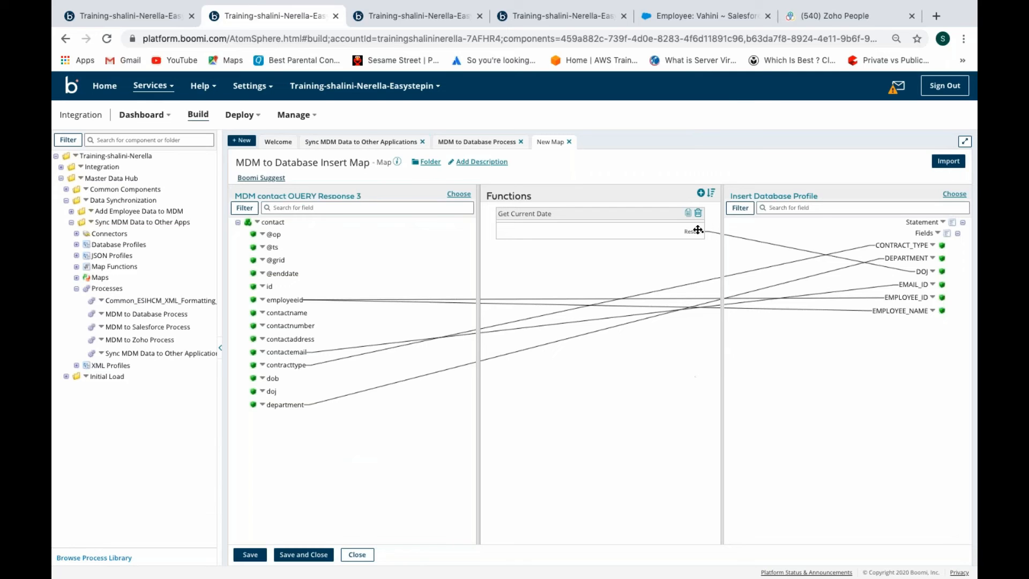
# - Remove the Get Current Date function and map the source field doj directly to DOJ
pyautogui.click(698, 213)
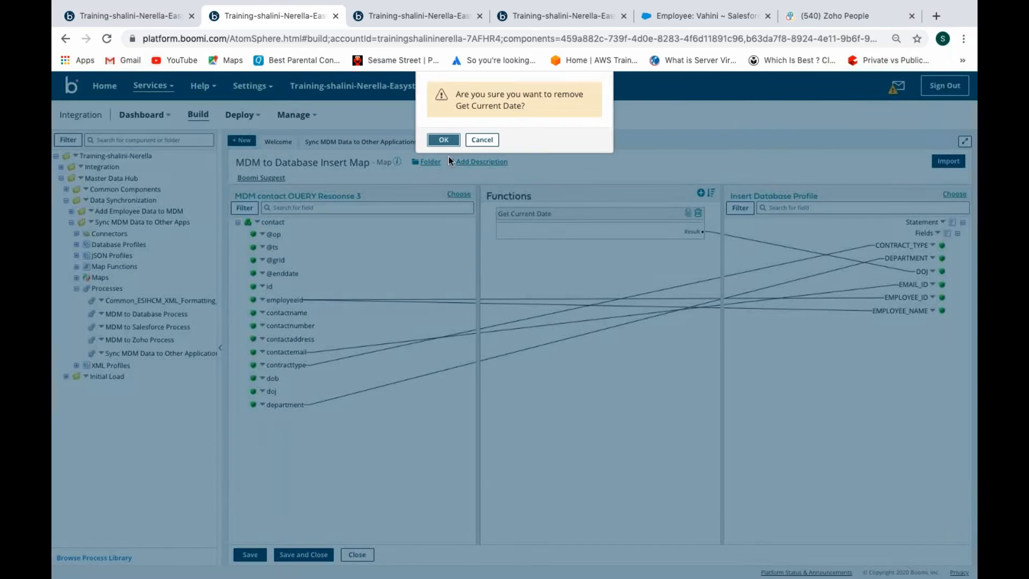
pyautogui.click(444, 140)
pyautogui.moveTo(278, 392); pyautogui.dragTo(918, 271)
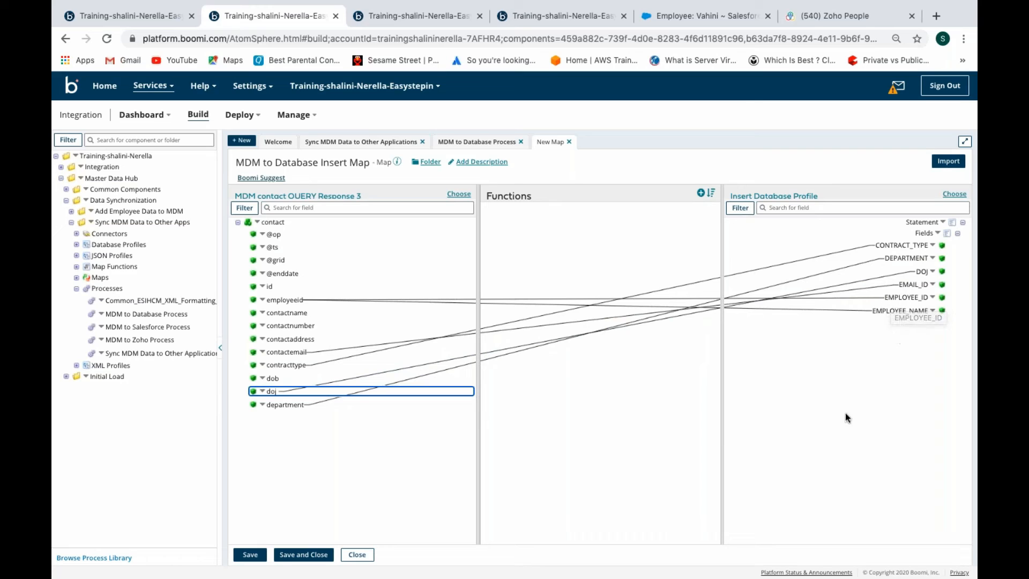
# - Remap EMPLOYEE_NAME to contactname, then save the Insert map and apply it to the CREATE route's Map shape
pyautogui.moveTo(884, 310); pyautogui.dragTo(429, 311)
pyautogui.moveTo(301, 313); pyautogui.dragTo(301, 313)
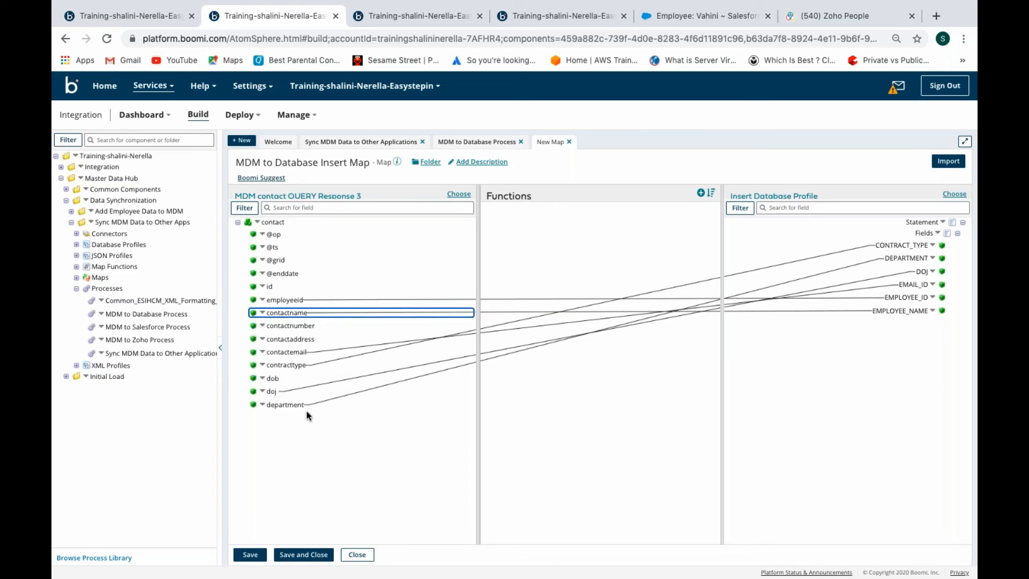
pyautogui.click(310, 555)
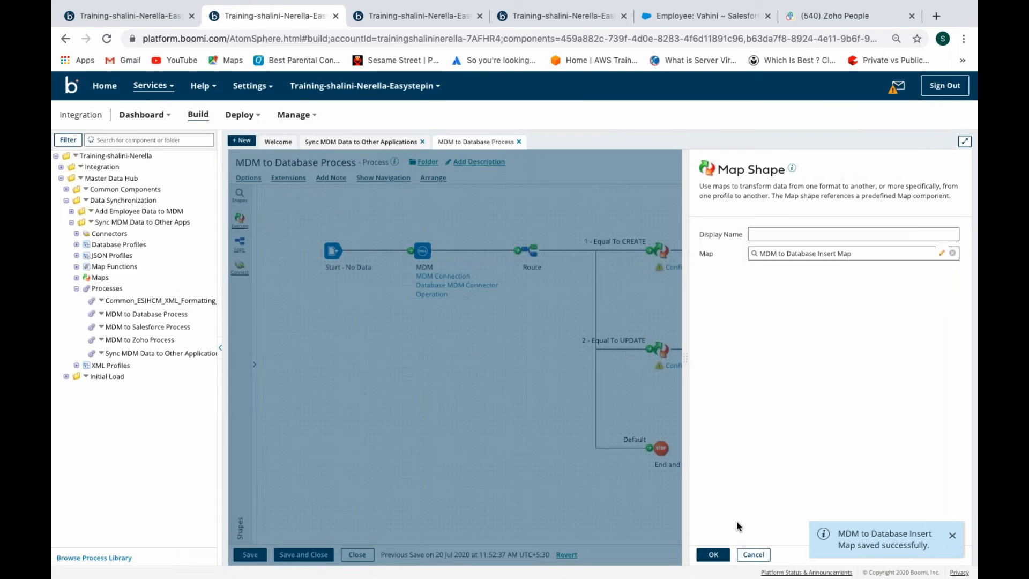
pyautogui.click(713, 554)
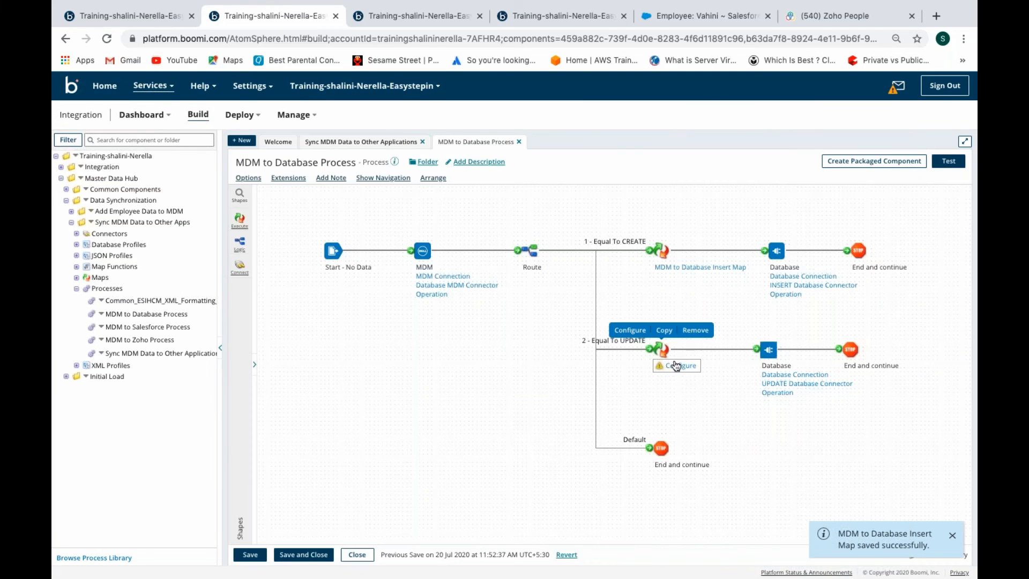
# - Create a new map for the Map shape on the UPDATE route and name it MDM to Database Update Map
pyautogui.click(676, 366)
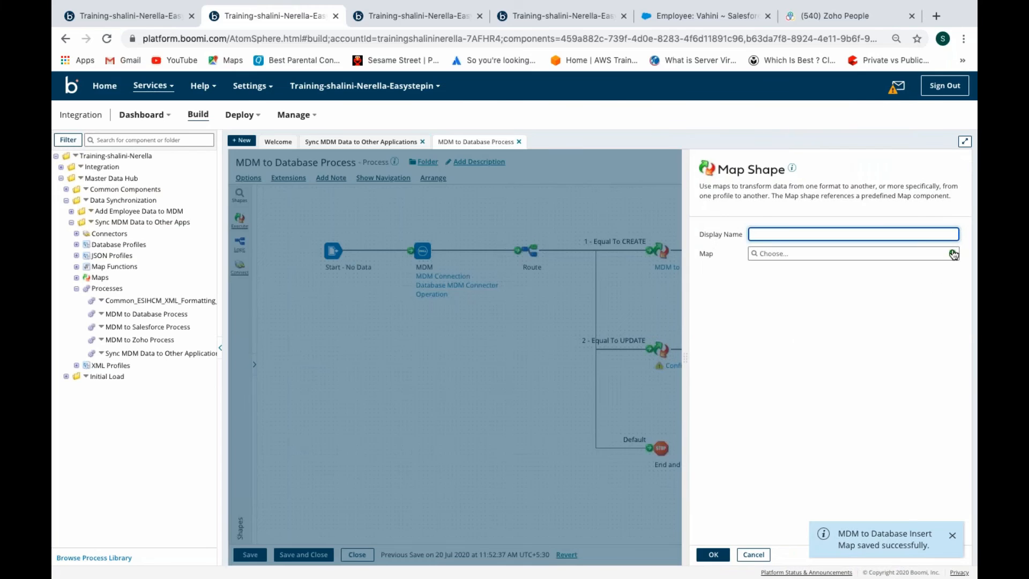
pyautogui.click(947, 253)
pyautogui.click(252, 162)
pyautogui.doubleClick(244, 162)
pyautogui.write('MDM to')
pyautogui.write(' Databas')
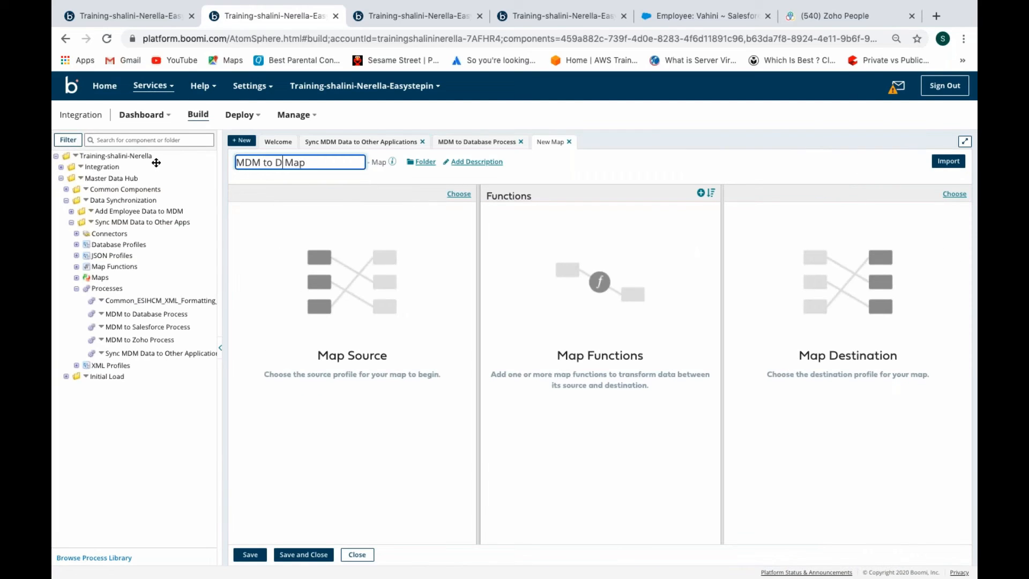
pyautogui.write('e Updat')
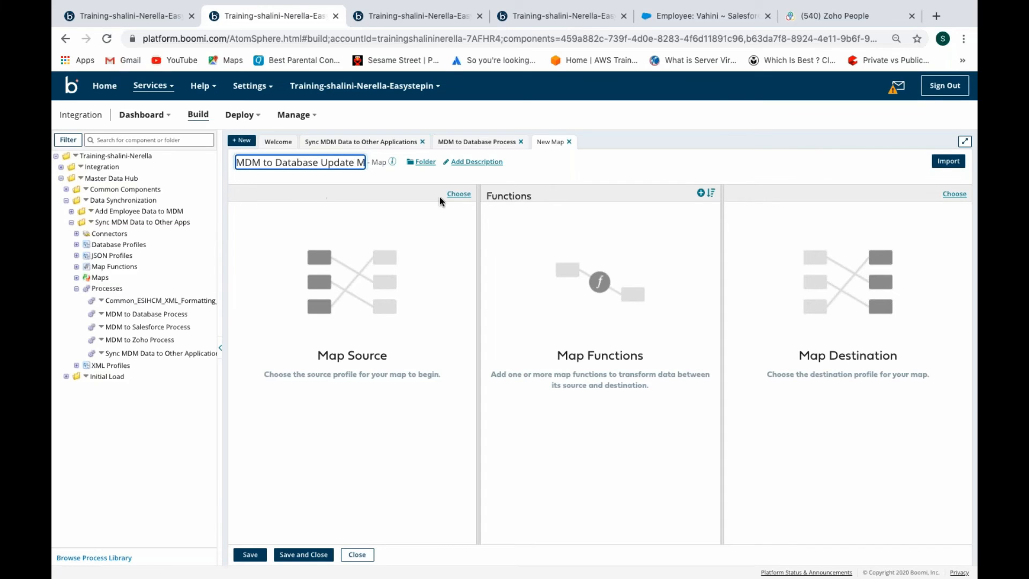
pyautogui.write('e')
# - Set the map's source to the XML profile MDM contact QUERY Response 3 from Sync MDM Data to Other Apps
pyautogui.click(458, 194)
pyautogui.click(450, 223)
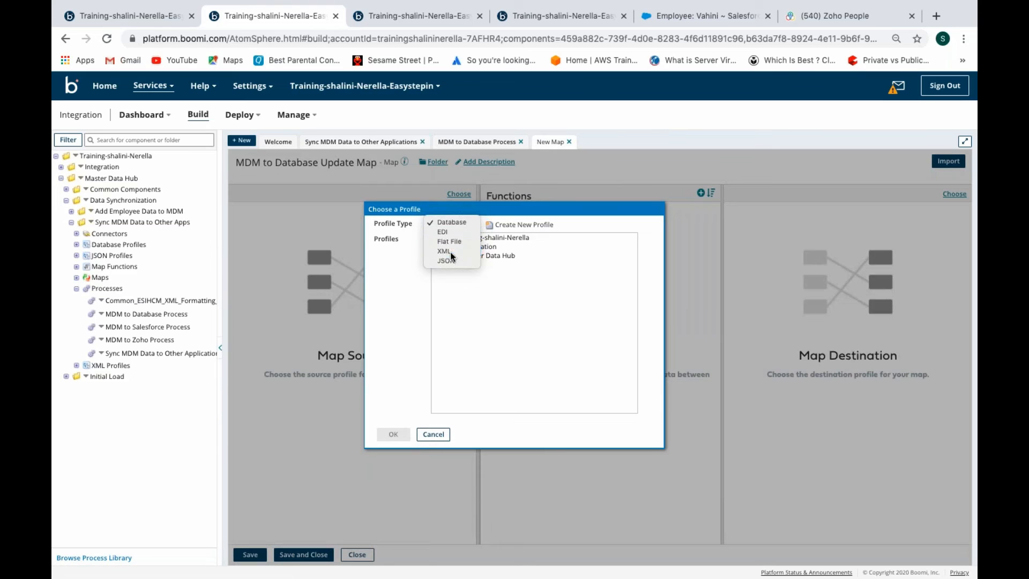
pyautogui.click(450, 251)
pyautogui.click(447, 257)
pyautogui.click(451, 274)
pyautogui.click(451, 272)
pyautogui.click(452, 266)
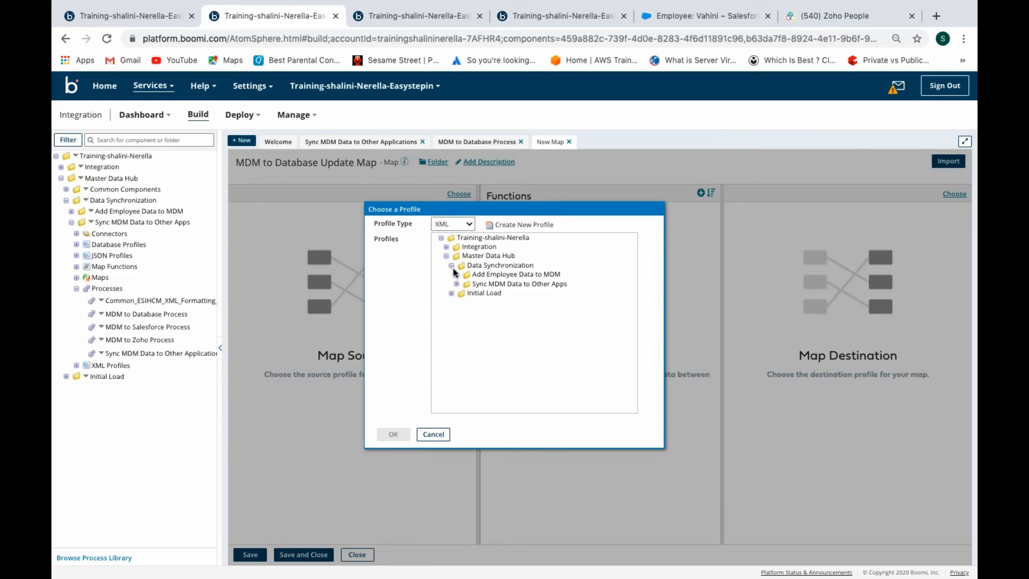
pyautogui.click(456, 284)
pyautogui.click(492, 303)
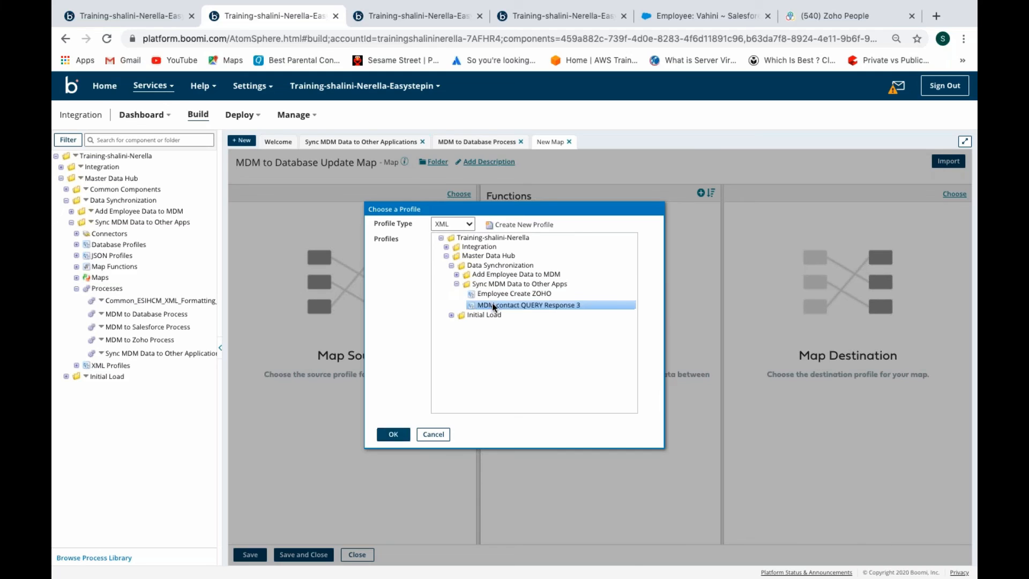
pyautogui.click(393, 434)
# - Set the map's destination to the database profile Update Database Profile from Sync MDM Data to Other Apps
pyautogui.click(955, 194)
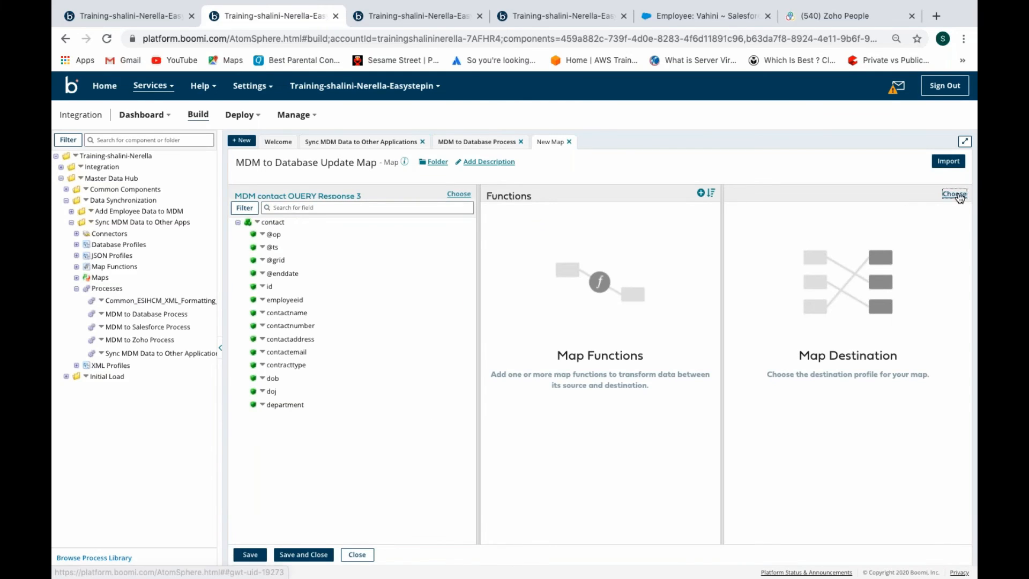
pyautogui.click(446, 256)
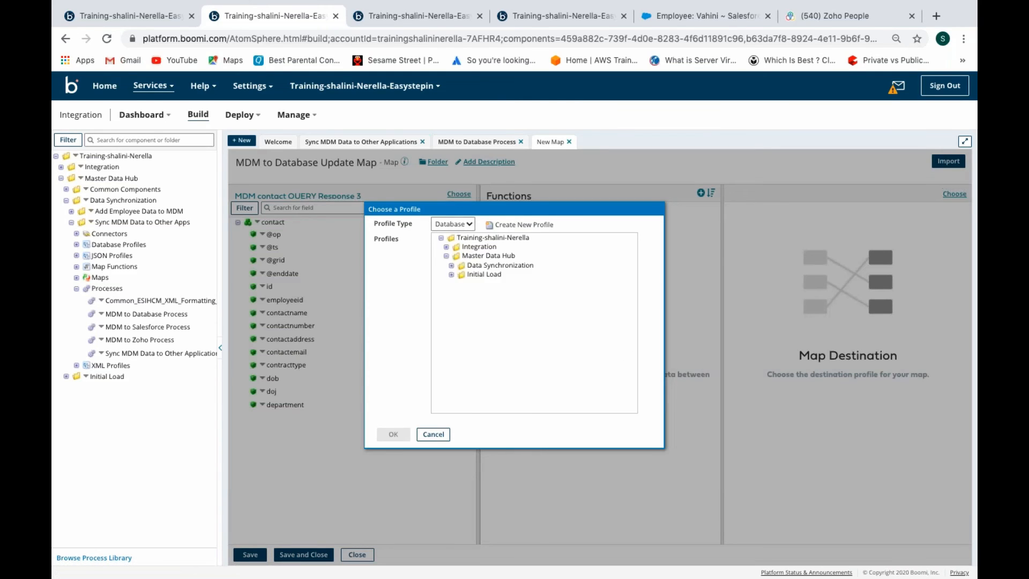
pyautogui.click(452, 265)
pyautogui.click(457, 275)
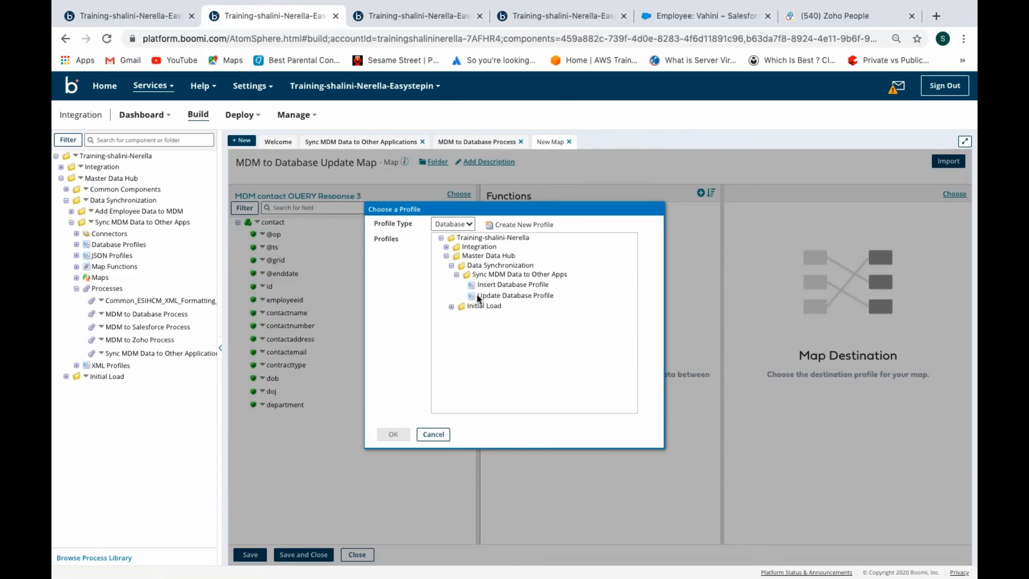
pyautogui.click(485, 296)
pyautogui.click(393, 434)
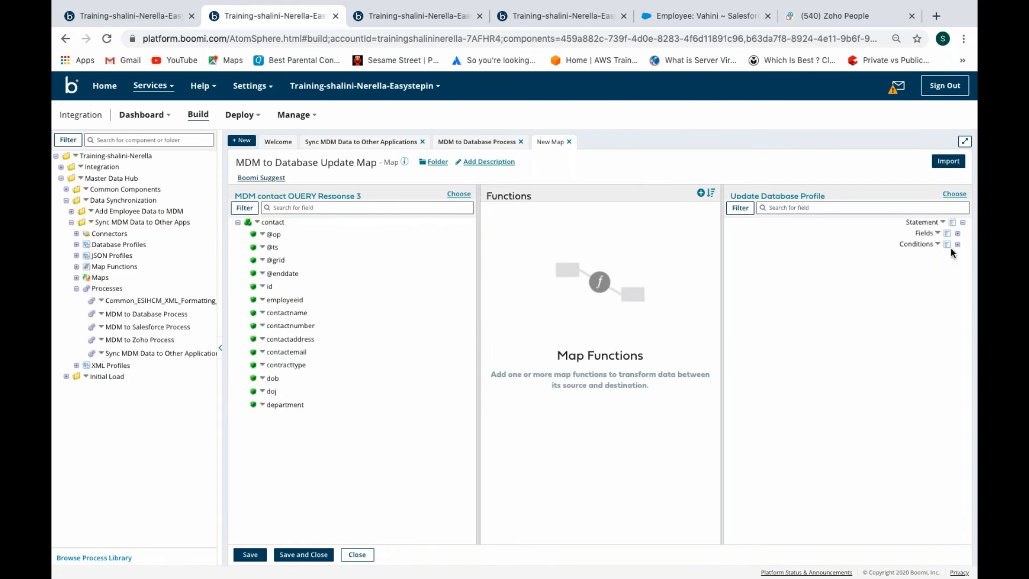
# - Map contracttype to CONTRACT_TYPE, department to DEPARTMENT, doj to DOJ and contactemail to EMAIL_ID
pyautogui.click(958, 233)
pyautogui.click(958, 322)
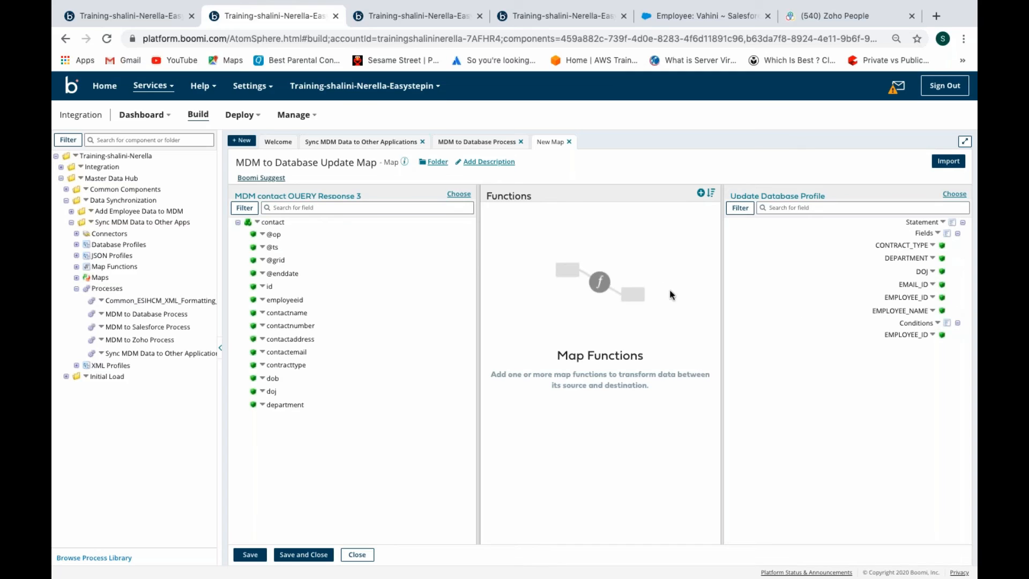
pyautogui.moveTo(290, 366); pyautogui.dragTo(874, 246)
pyautogui.moveTo(289, 405); pyautogui.dragTo(905, 258)
pyautogui.moveTo(271, 390); pyautogui.dragTo(919, 271)
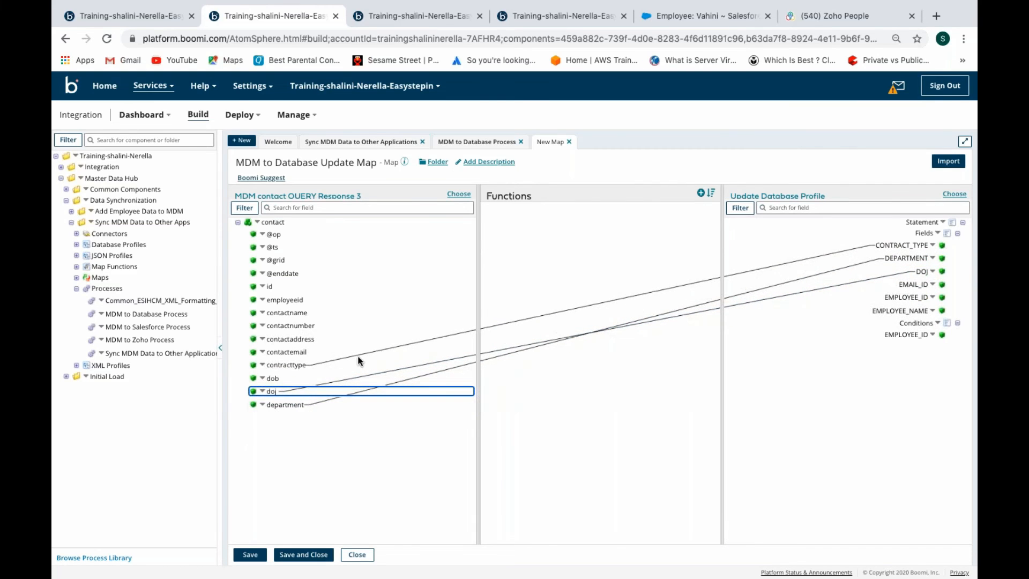
pyautogui.moveTo(301, 352); pyautogui.dragTo(911, 284)
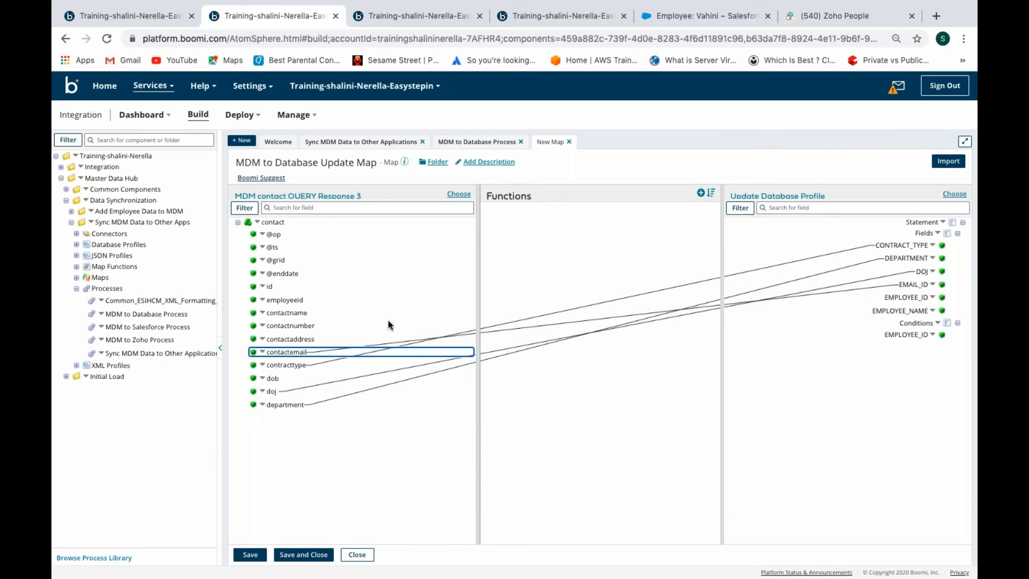
# - Map employeeid to EMPLOYEE_ID under both Fields and Conditions, and contactname to EMPLOYEE_NAME
pyautogui.moveTo(295, 301); pyautogui.dragTo(908, 298)
pyautogui.moveTo(302, 312); pyautogui.dragTo(910, 311)
pyautogui.moveTo(297, 303); pyautogui.dragTo(906, 334)
# - Save the Update map, apply it to the UPDATE route's Map shape, and save and close MDM to Database Process
pyautogui.click(303, 555)
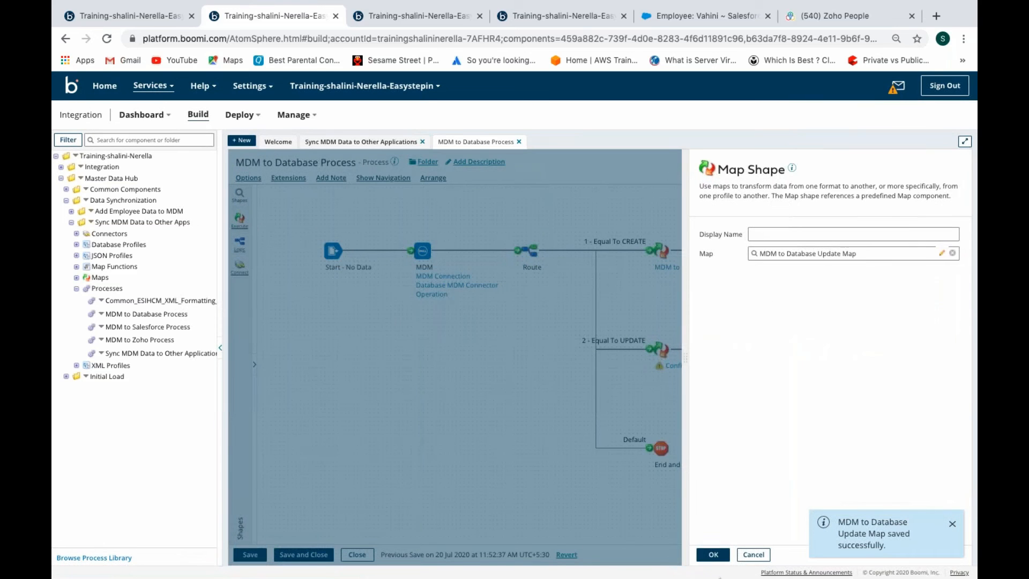
pyautogui.click(713, 554)
pyautogui.click(310, 558)
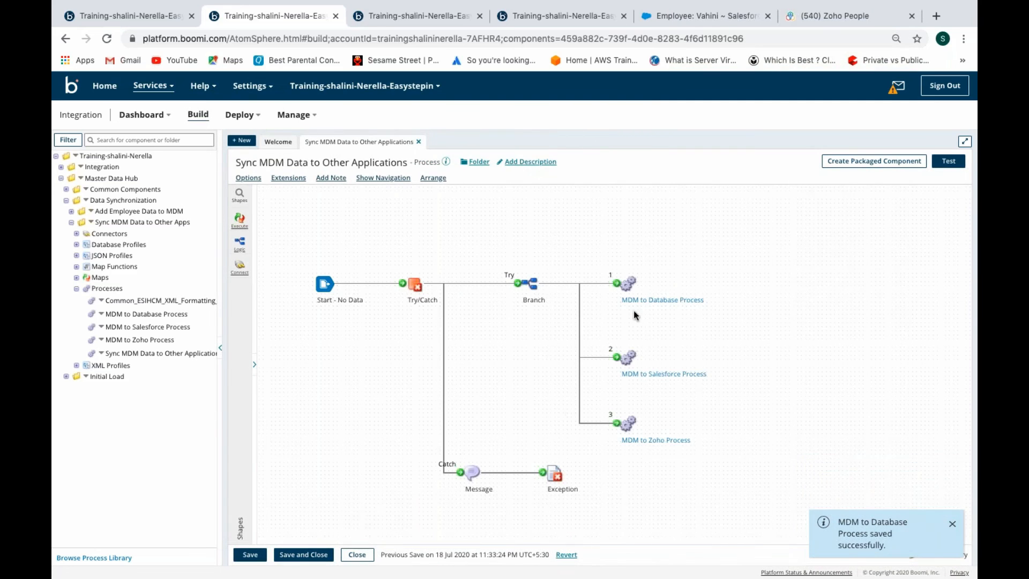
# - Open MDM to Salesforce Process and set the MDM connector shape's connection to MDM Connection
pyautogui.click(664, 373)
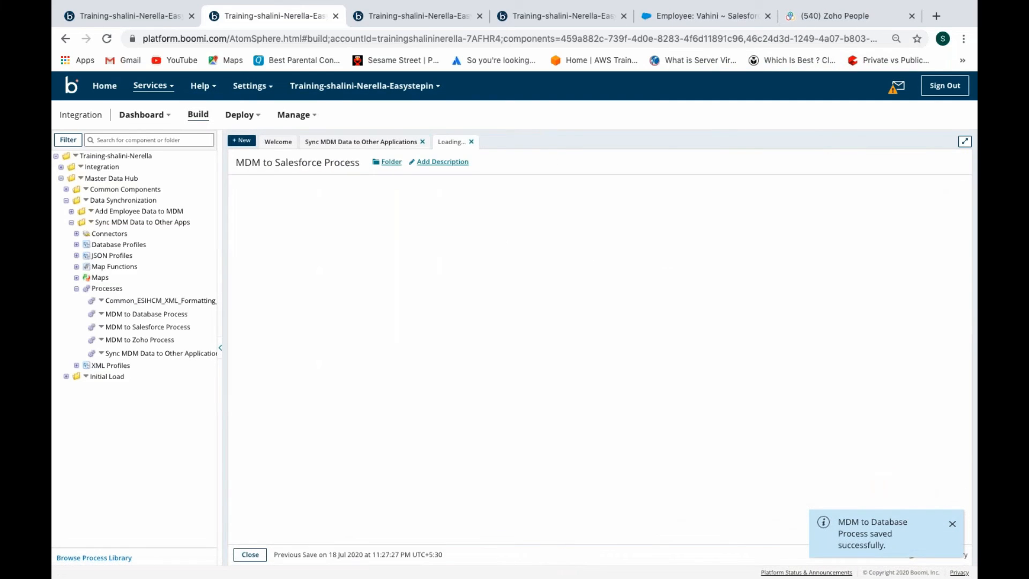
pyautogui.click(457, 289)
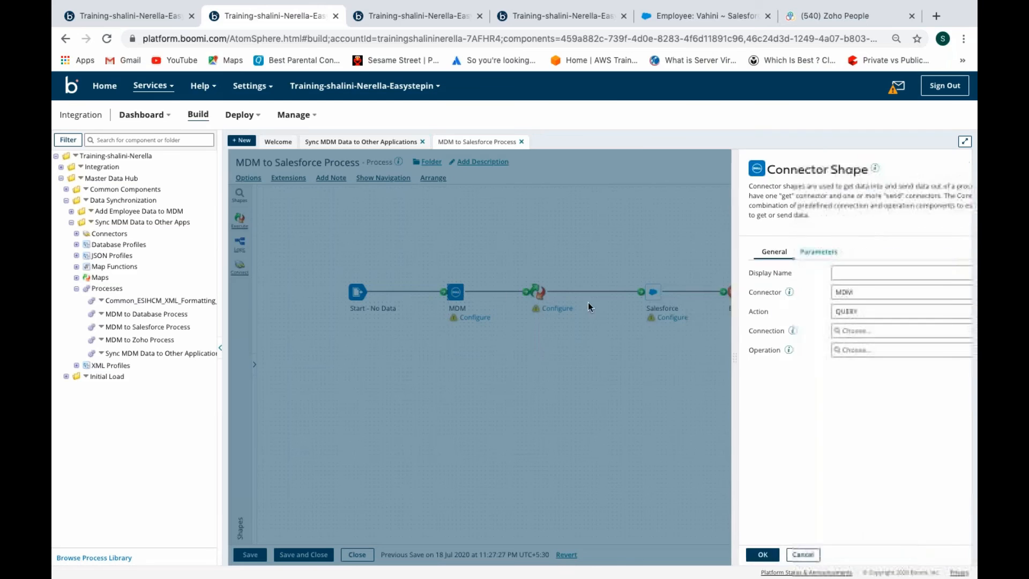
pyautogui.click(770, 330)
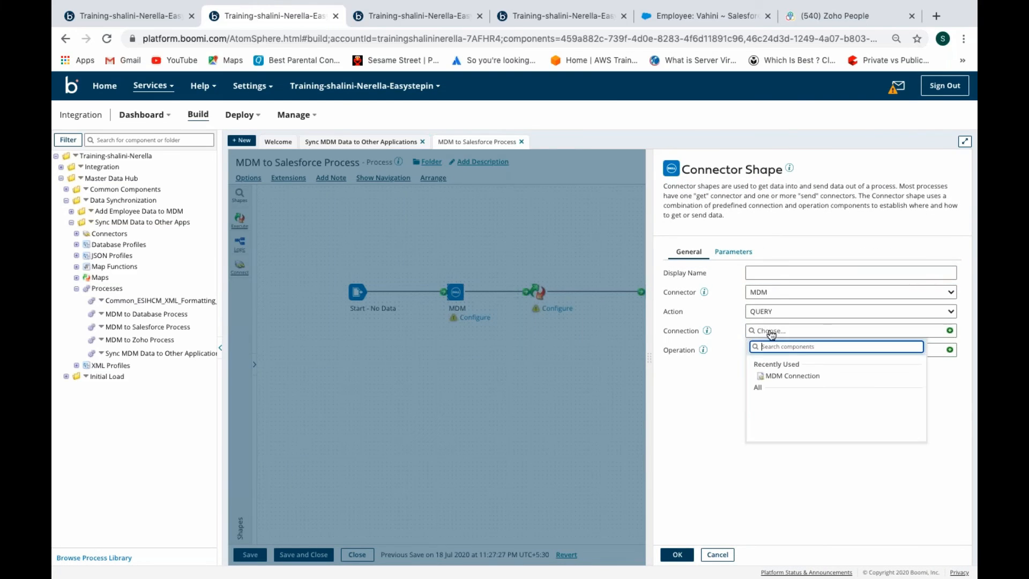
pyautogui.click(775, 376)
# - Create a new operation for the MDM shape and name it Salesforce MDM Connector Operation
pyautogui.click(950, 351)
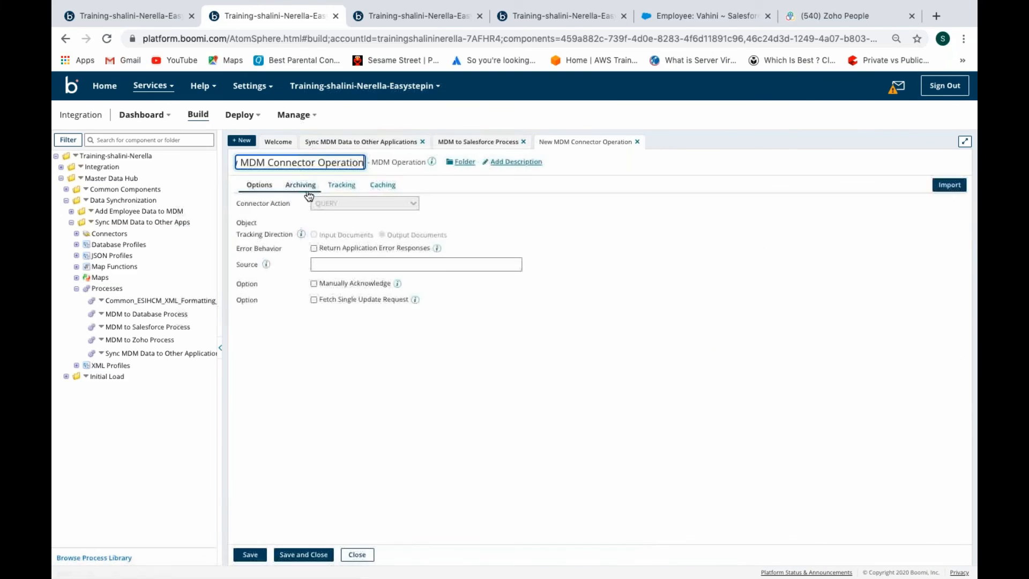
pyautogui.click(241, 165)
pyautogui.doubleClick(255, 164)
pyautogui.write('Salesforce')
# - Import the contact object through MDM Connection with source Salesforce, then save the operation and apply it to the MDM shape
pyautogui.click(935, 185)
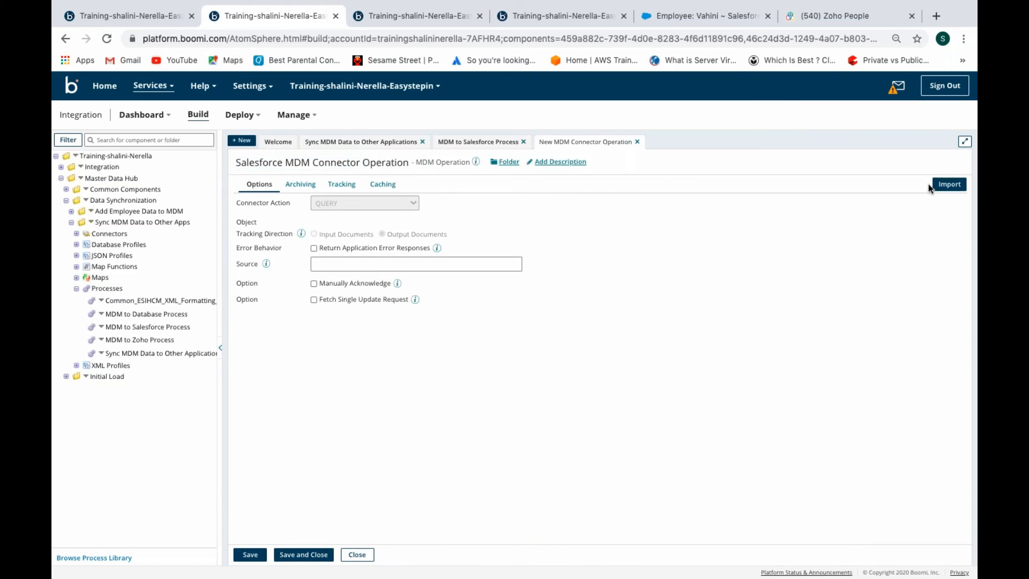
pyautogui.click(411, 250)
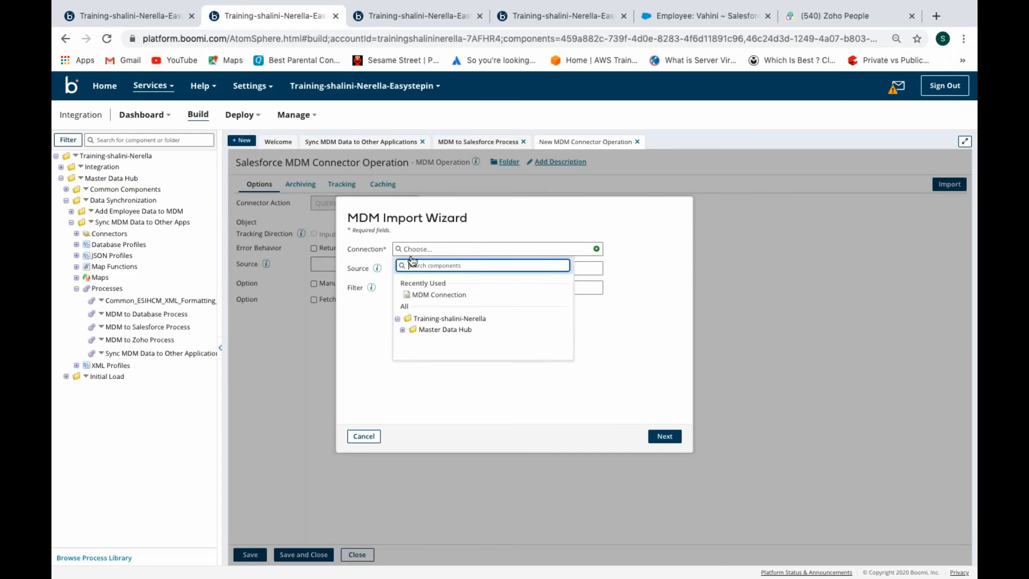
pyautogui.click(423, 296)
pyautogui.click(418, 269)
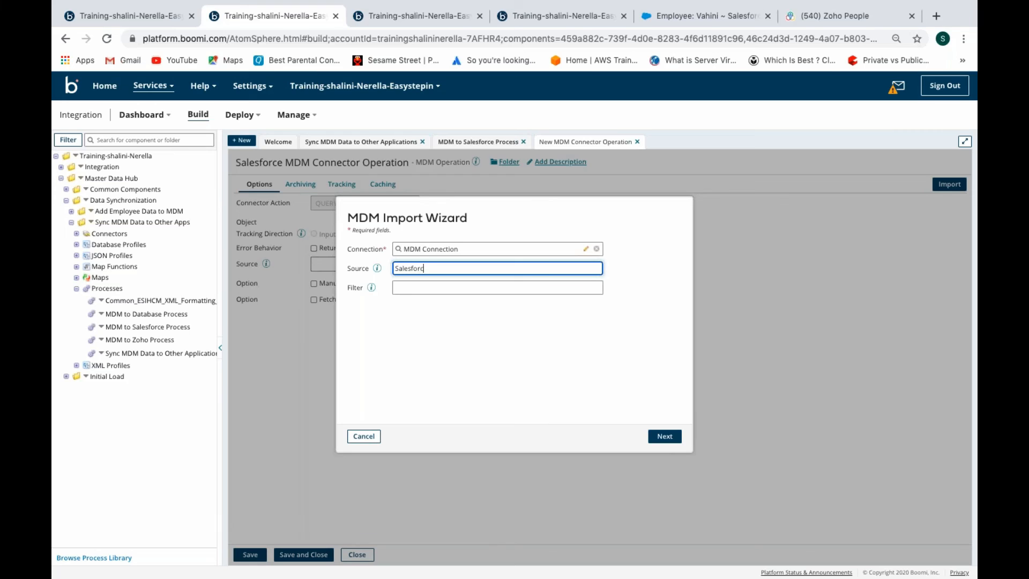
pyautogui.click(661, 434)
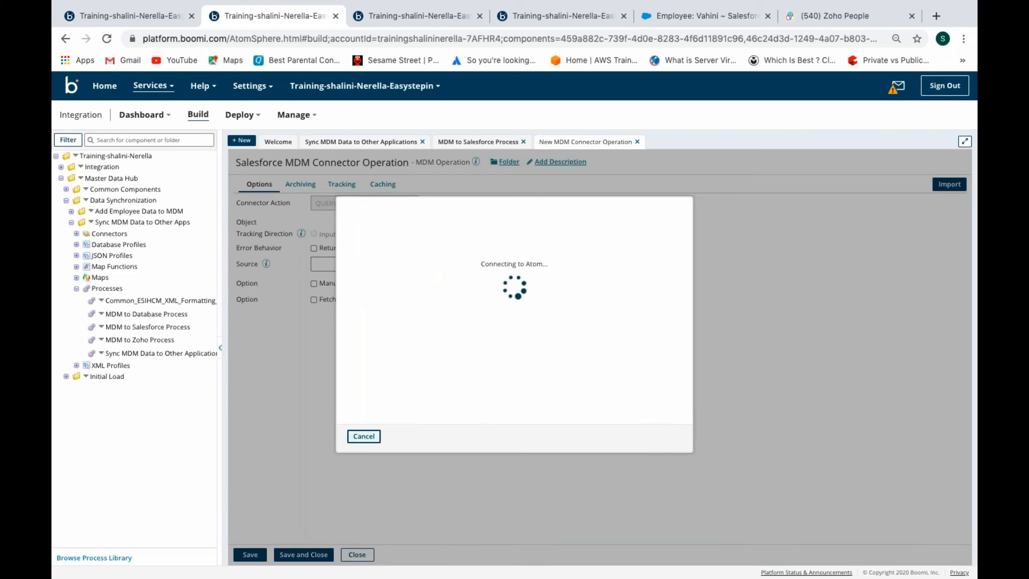
pyautogui.click(664, 435)
pyautogui.click(665, 436)
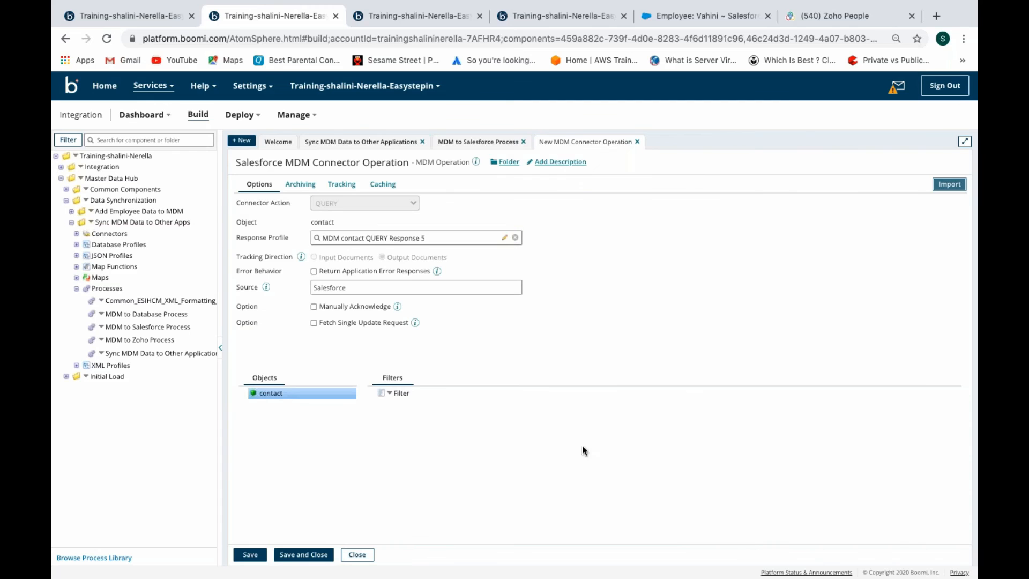
pyautogui.click(283, 555)
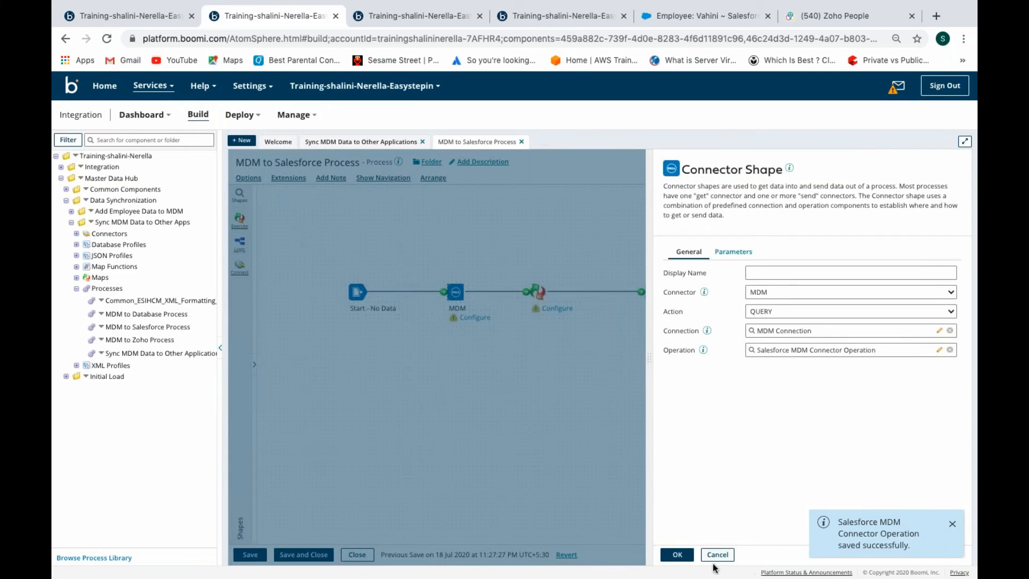
pyautogui.click(677, 554)
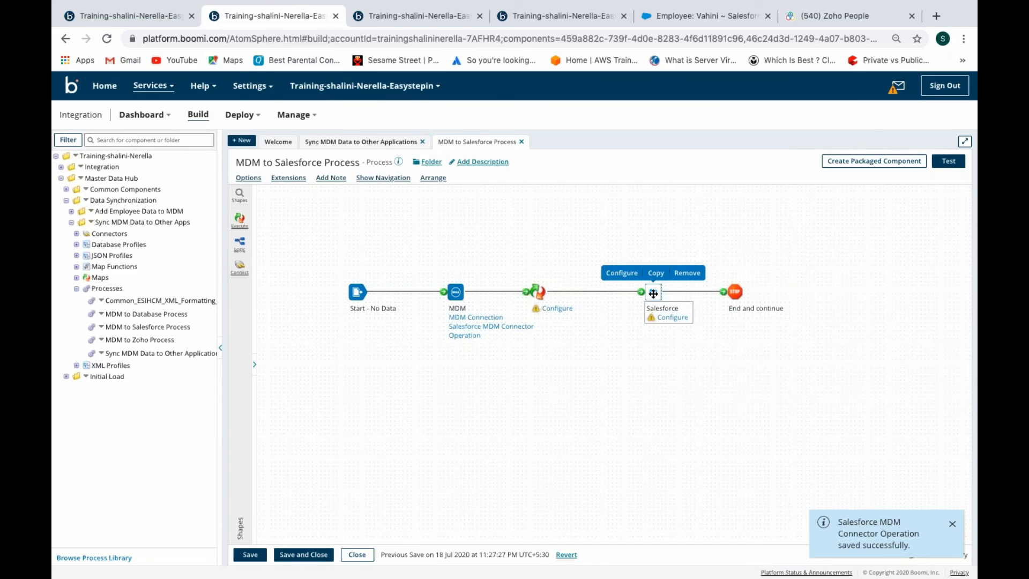
# - Set the Salesforce connector shape's connection to Salesforce Connection
pyautogui.click(653, 291)
pyautogui.click(758, 330)
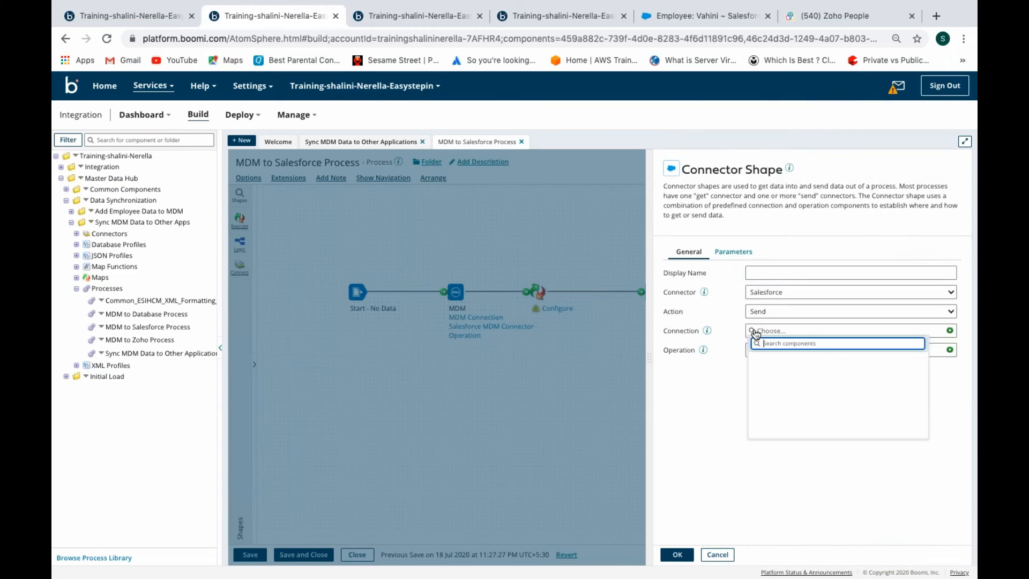
pyautogui.click(758, 382)
pyautogui.click(764, 396)
pyautogui.click(768, 401)
pyautogui.click(788, 415)
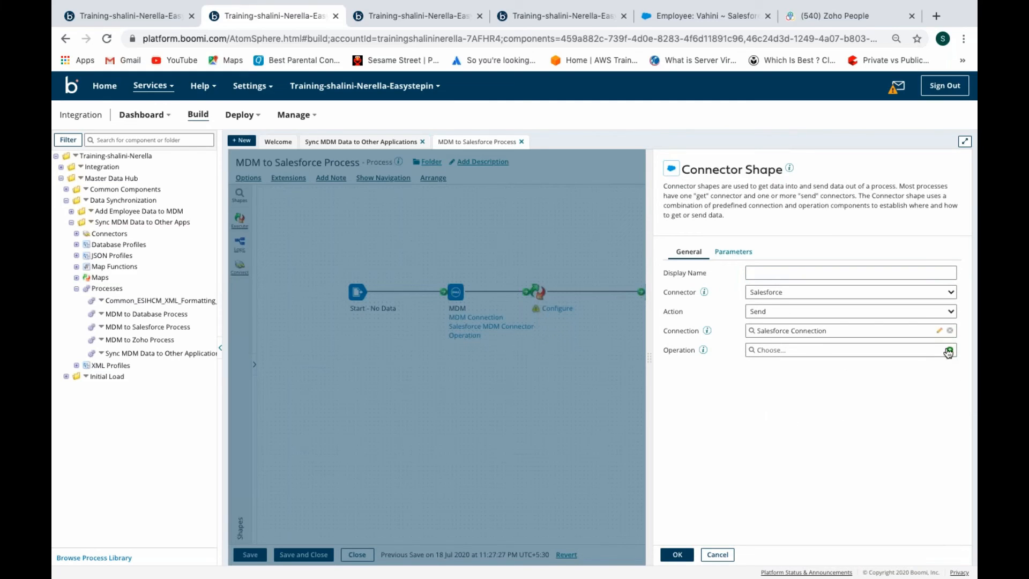
# - Create a new operation for the Salesforce shape and name it EmployeeUpsert Salesforce Connector Operation
pyautogui.click(950, 350)
pyautogui.click(247, 161)
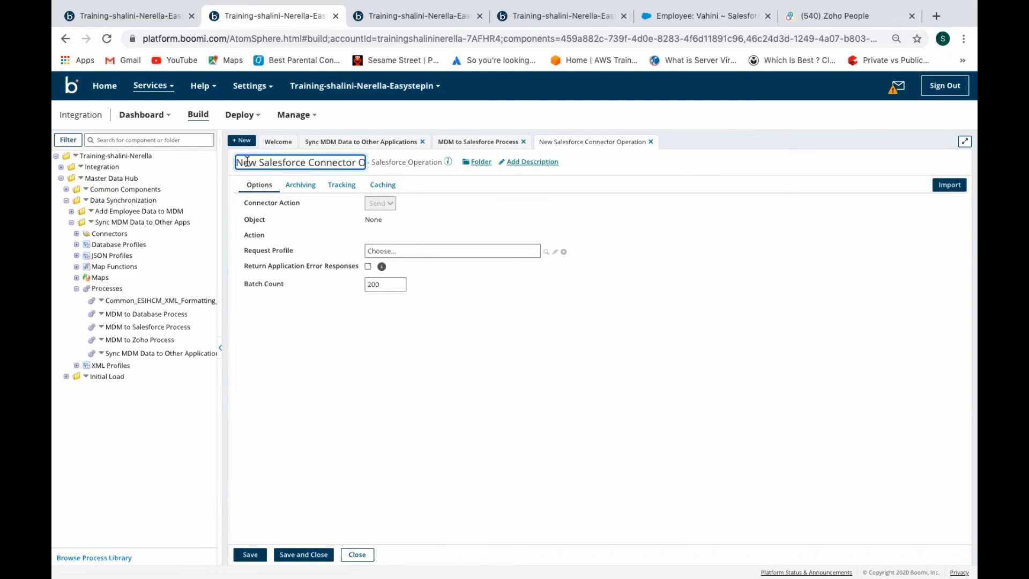
pyautogui.doubleClick(254, 162)
pyautogui.write('Upser')
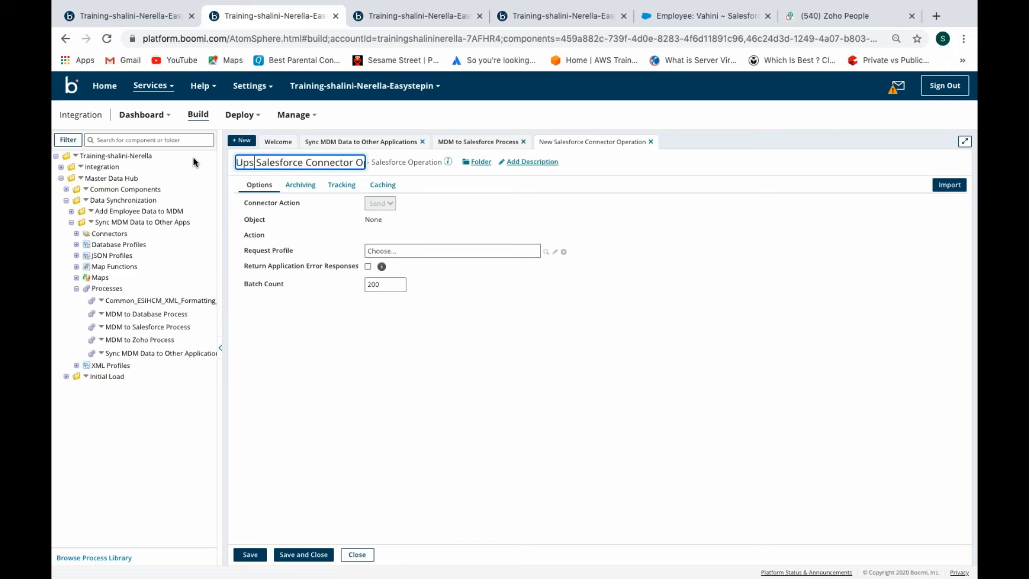
pyautogui.write('t')
pyautogui.click(236, 162)
pyautogui.write('Employee')
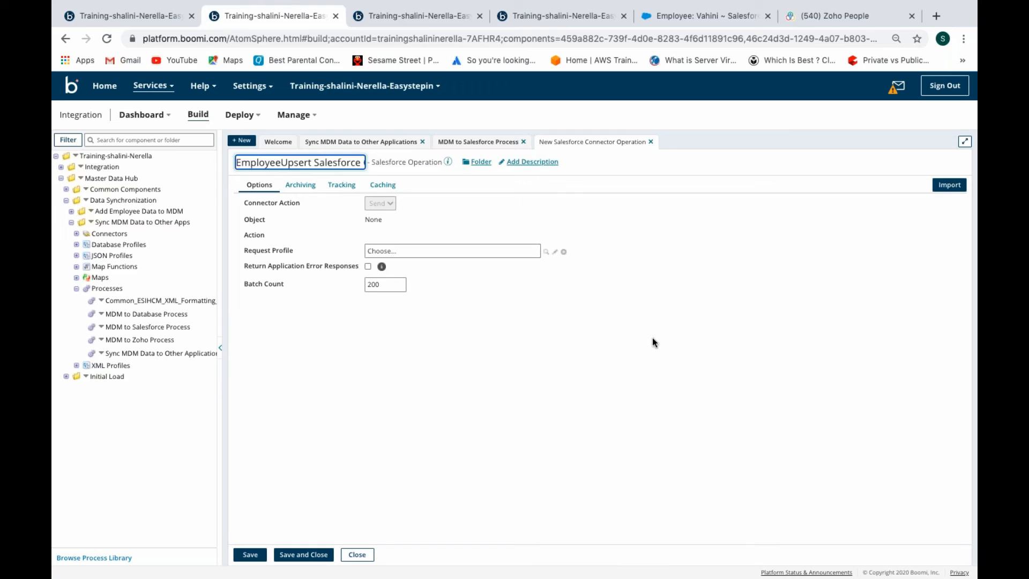
pyautogui.click(652, 338)
# - Start the Salesforce object import using Salesforce Connection from Common Connections, keeping Bulk API version None
pyautogui.click(948, 184)
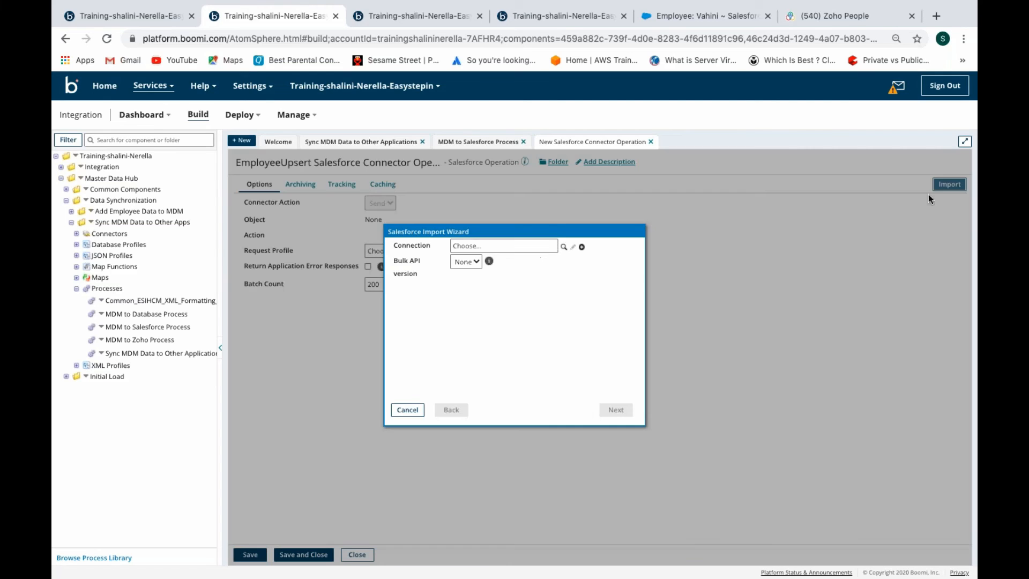
pyautogui.click(564, 247)
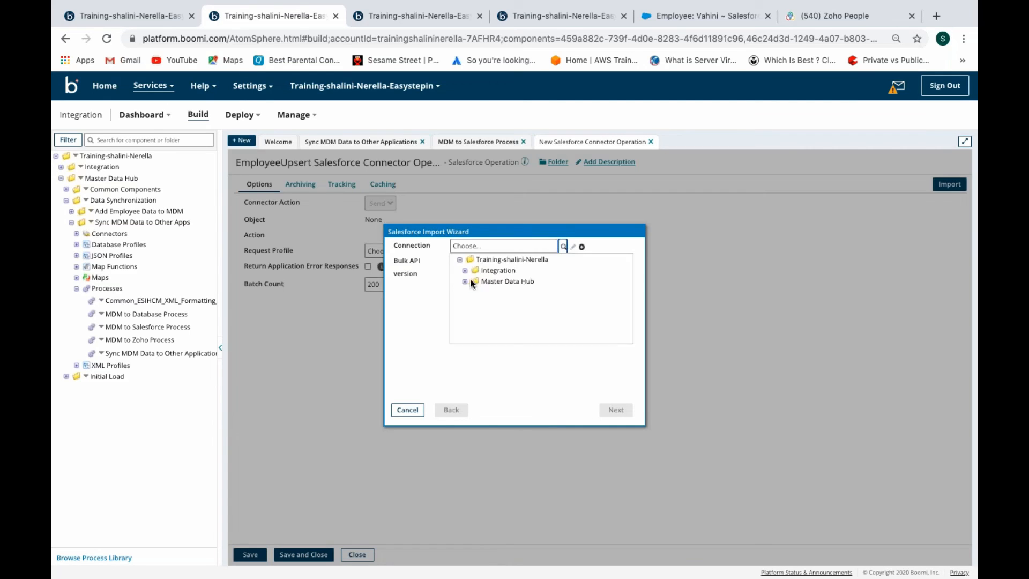
pyautogui.click(475, 304)
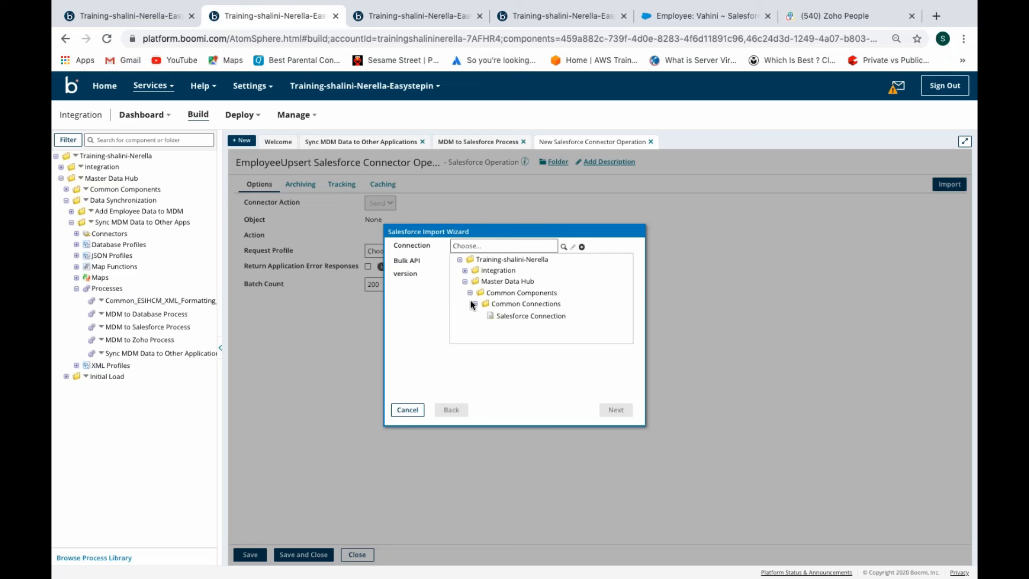
pyautogui.click(497, 317)
pyautogui.click(614, 409)
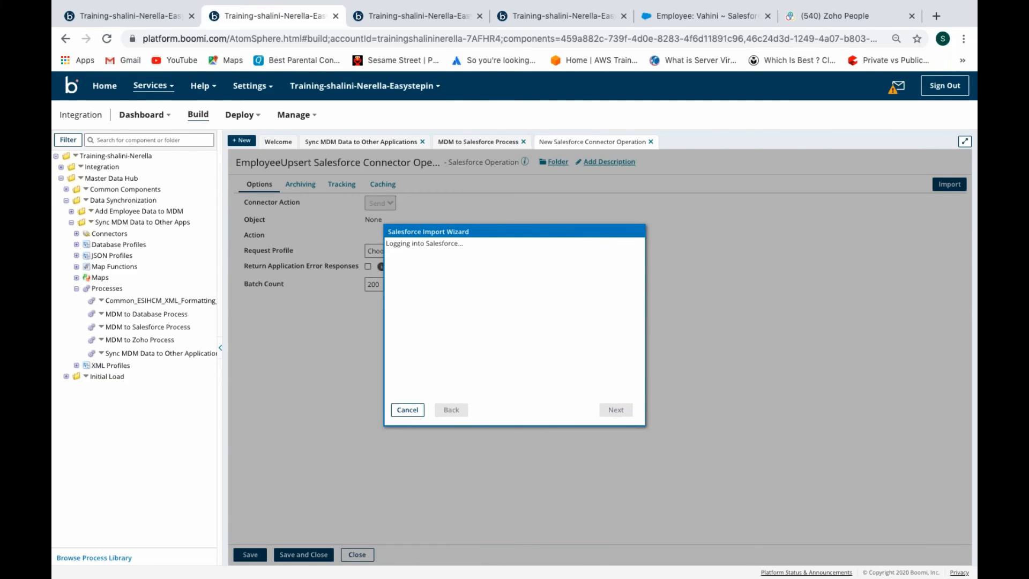
# - Import the Employee__c object with the Upsert action into the Salesforce connector operation
pyautogui.click(481, 241)
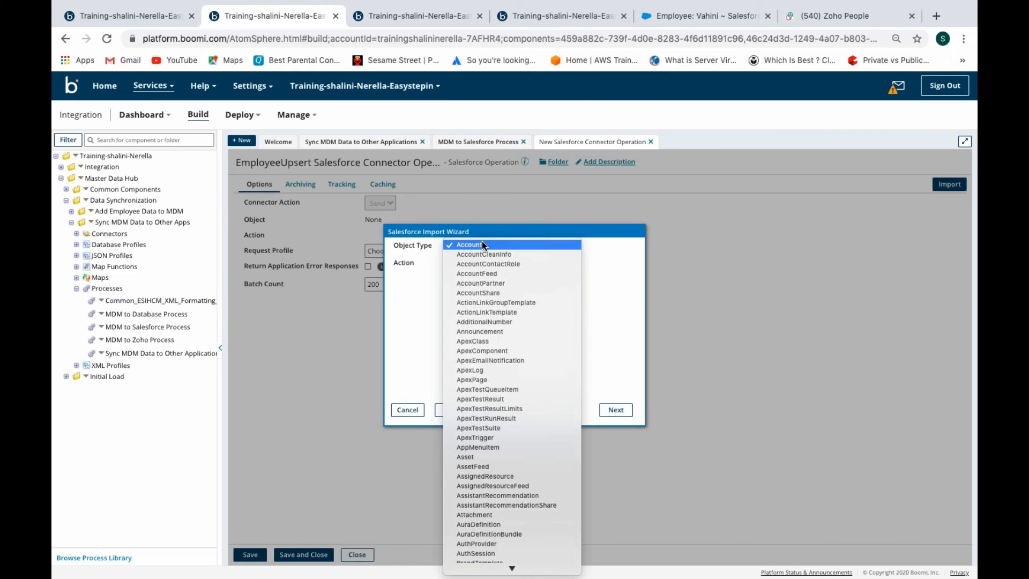
pyautogui.press('e')
pyautogui.scroll(-5, 481, 375)
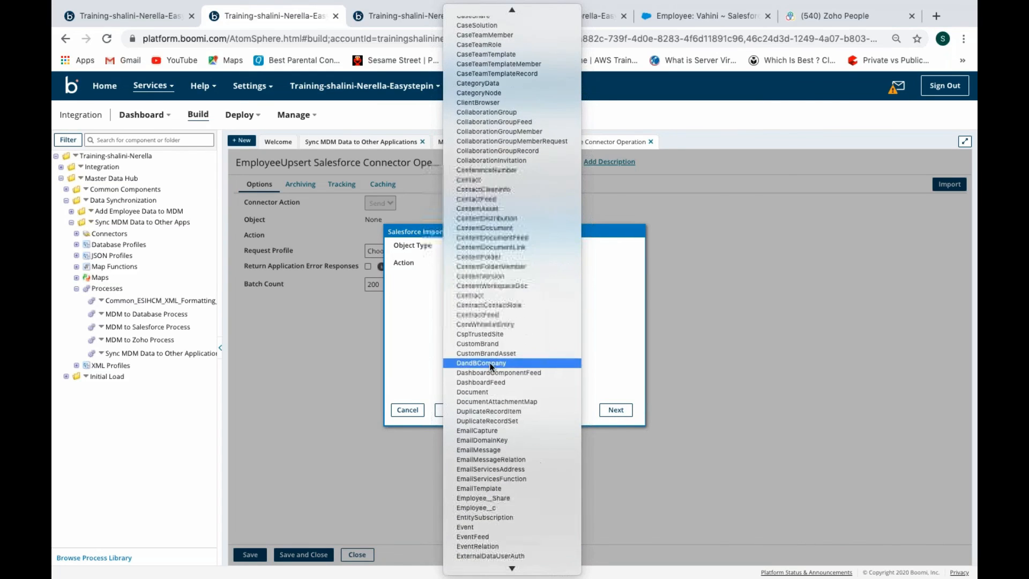
pyautogui.click(481, 461)
pyautogui.click(462, 263)
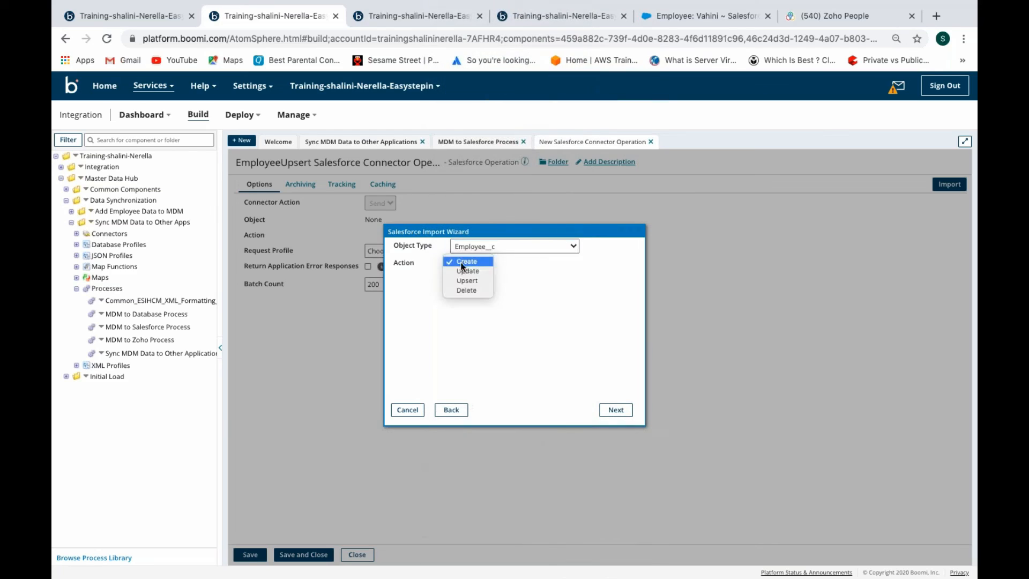
pyautogui.click(462, 280)
pyautogui.click(616, 411)
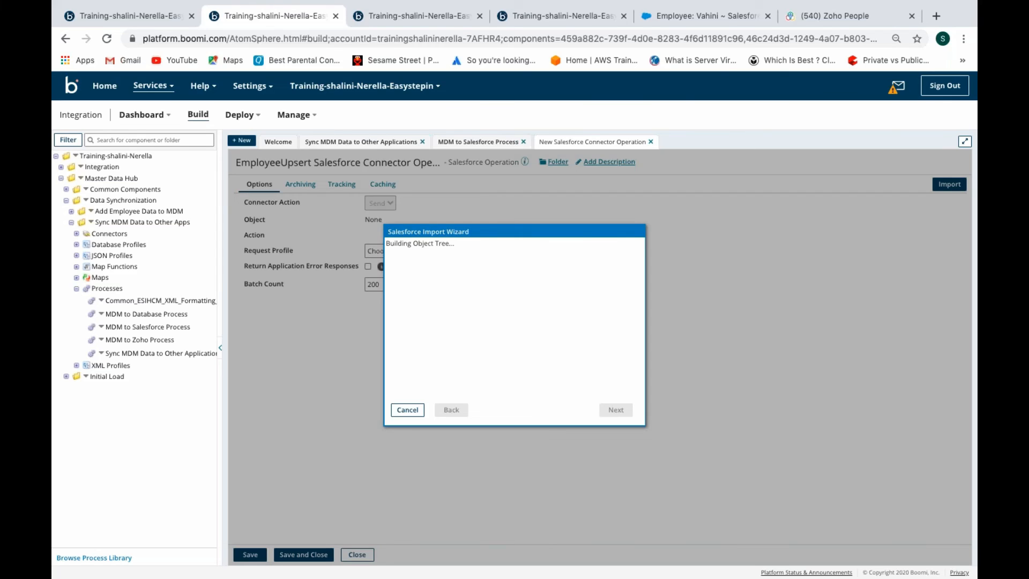
pyautogui.click(615, 411)
pyautogui.click(616, 409)
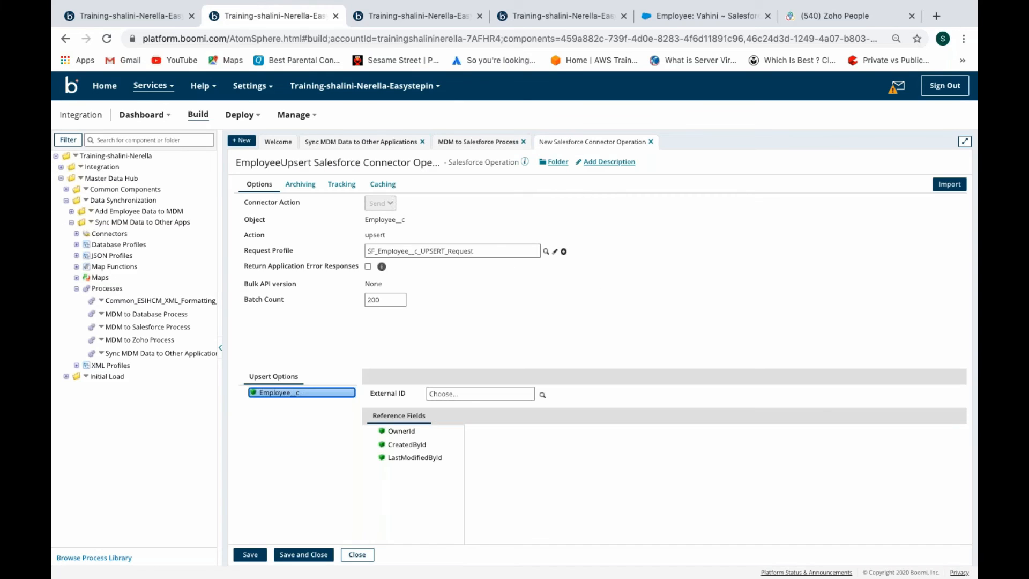
# - Set the upsert External ID to External_ID__c, then save the operation and apply it to the Salesforce shape
pyautogui.click(543, 396)
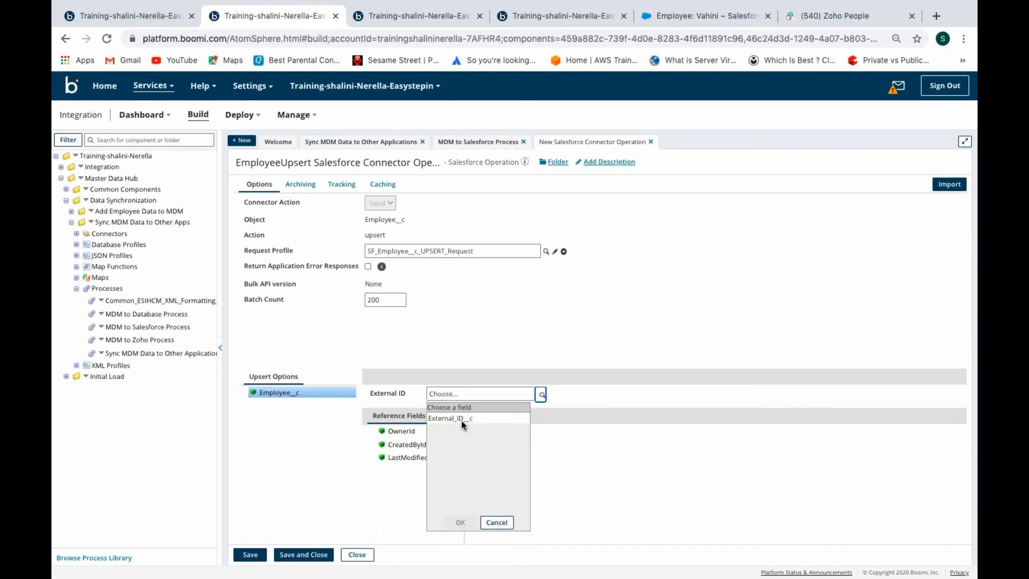
pyautogui.click(459, 523)
pyautogui.click(308, 554)
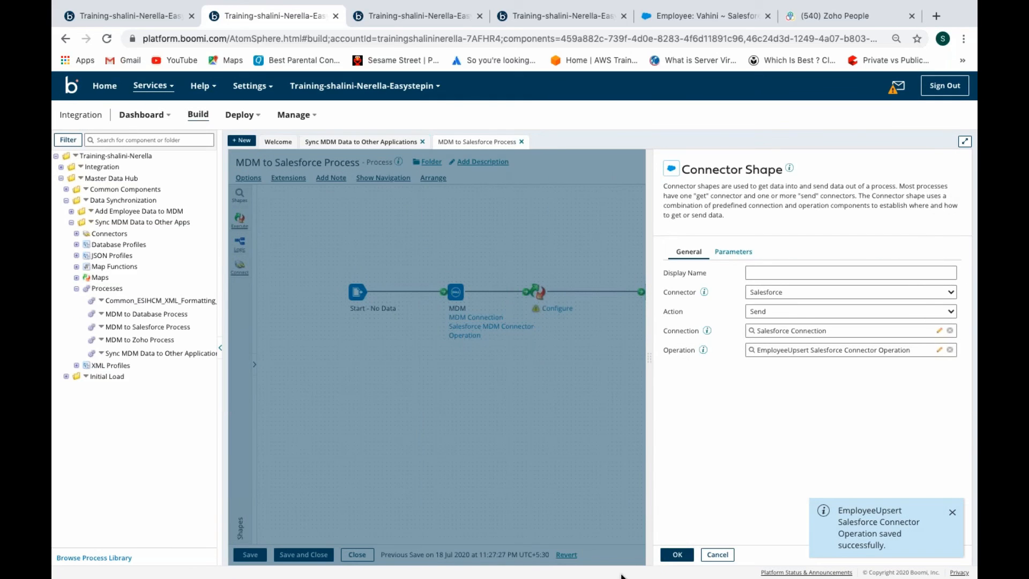
pyautogui.click(677, 554)
# - Create a new map for the unconfigured Map shape and name it MDM to Salesforce Map
pyautogui.click(556, 309)
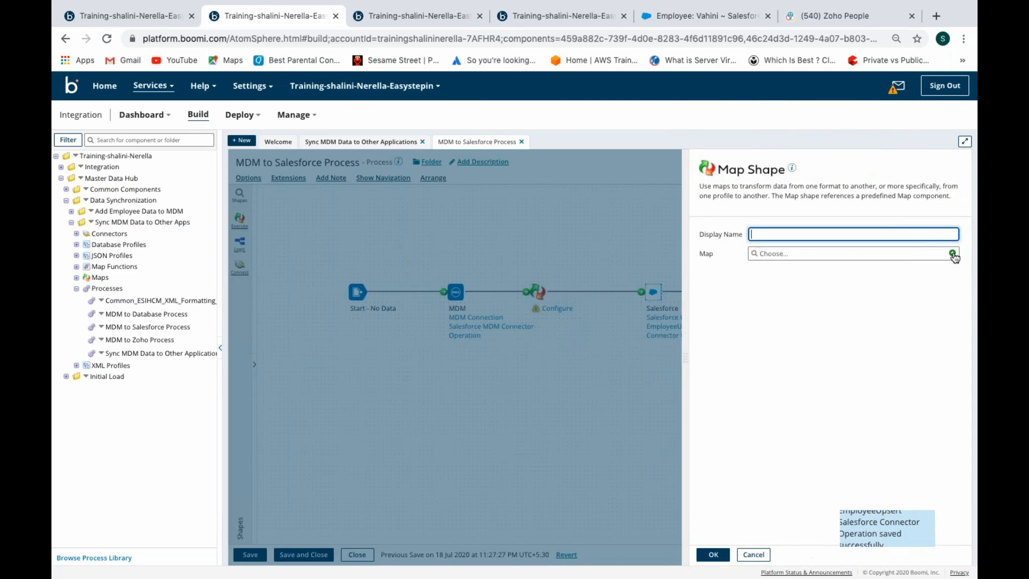
pyautogui.click(952, 254)
pyautogui.doubleClick(258, 166)
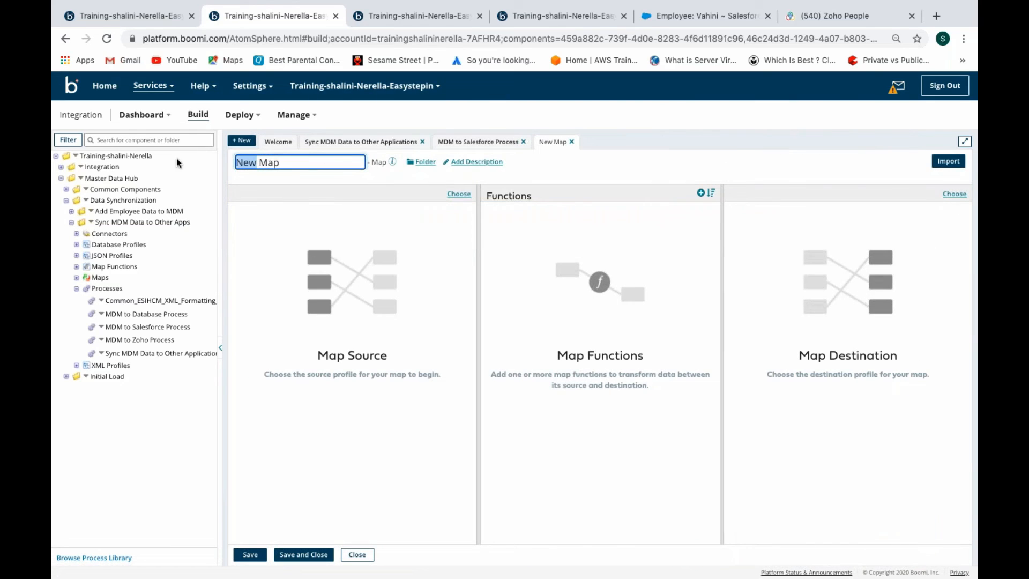
pyautogui.write('MDMto')
pyautogui.click(262, 163)
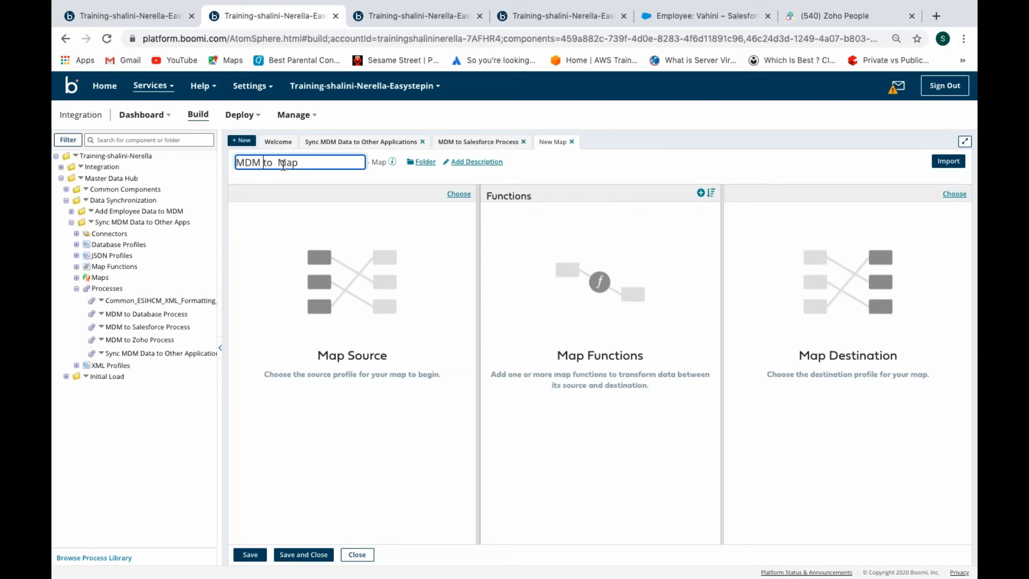
pyautogui.write('Salesforce')
# - Set the map's source to the XML profile MDM contact QUERY Response 5 from Sync MDM Data to Other Apps
pyautogui.click(459, 194)
pyautogui.click(465, 223)
pyautogui.click(448, 251)
pyautogui.click(446, 256)
pyautogui.click(452, 265)
pyautogui.click(456, 283)
pyautogui.click(524, 316)
pyautogui.click(394, 434)
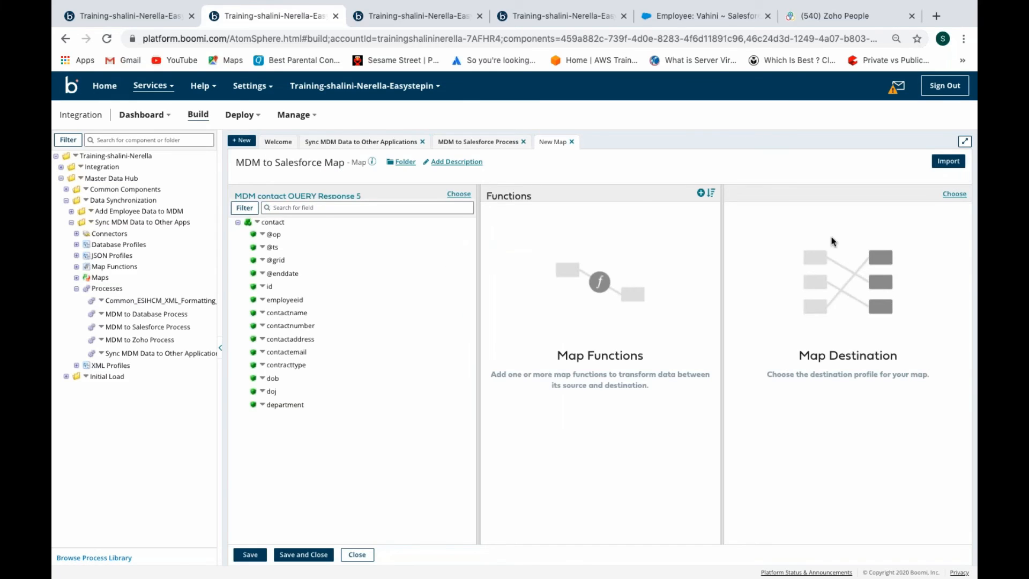
# - Set the map's destination to the XML profile SF_Employee__c_UPSERT_Request from Sync MDM Data to Other Apps
pyautogui.click(954, 194)
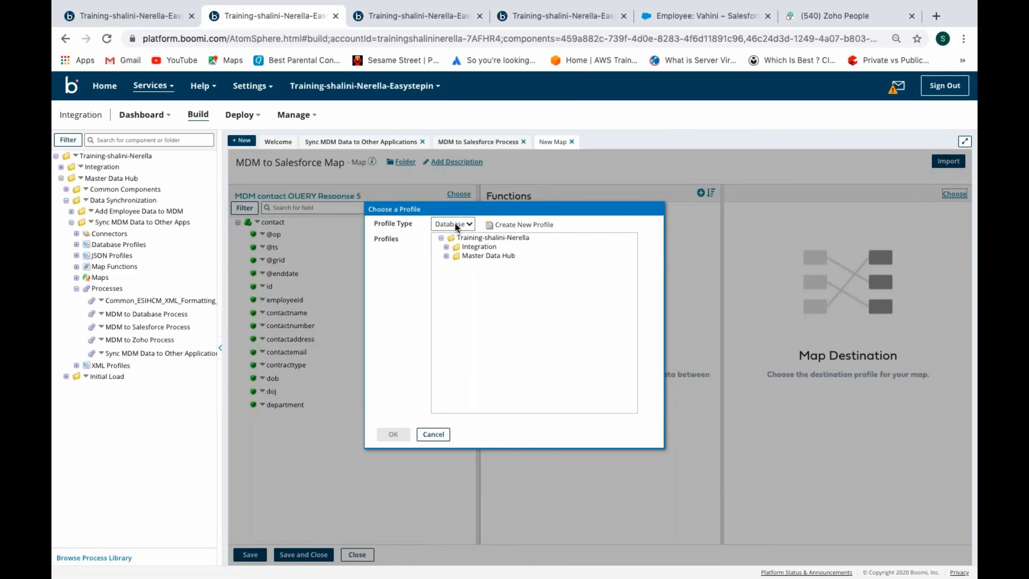
pyautogui.click(455, 223)
pyautogui.click(449, 253)
pyautogui.click(446, 256)
pyautogui.click(451, 265)
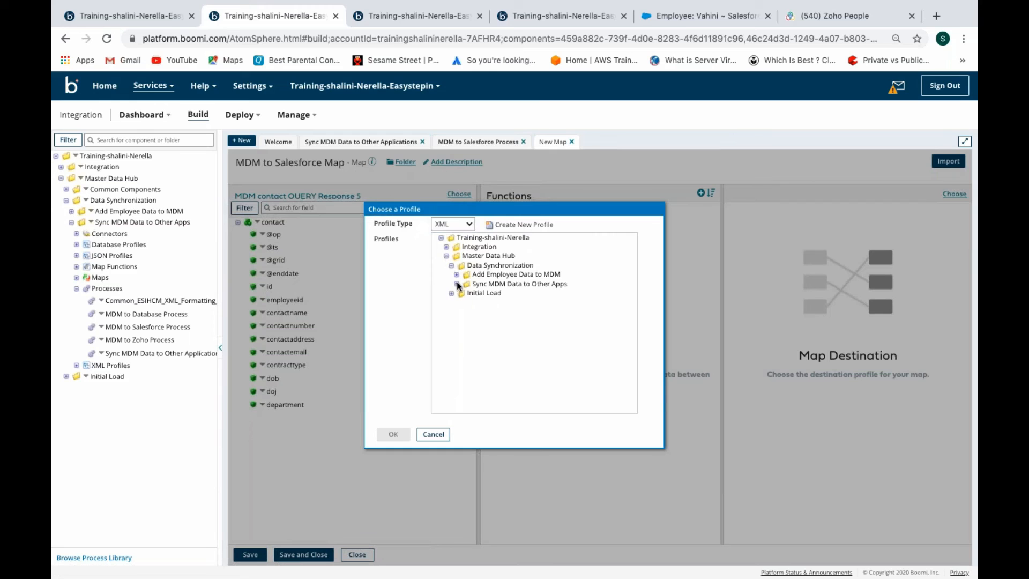
pyautogui.click(457, 284)
pyautogui.click(539, 327)
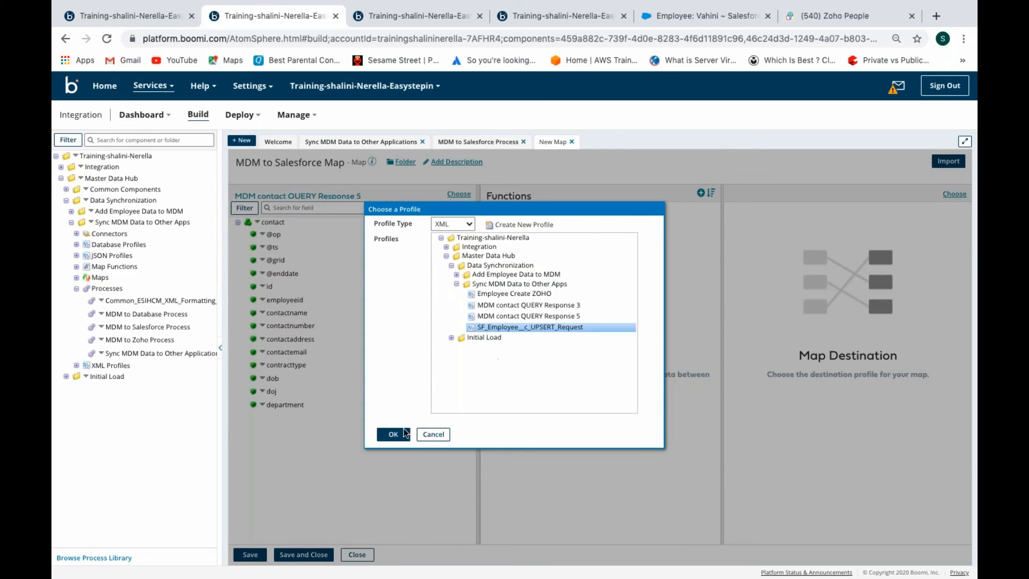
pyautogui.click(394, 434)
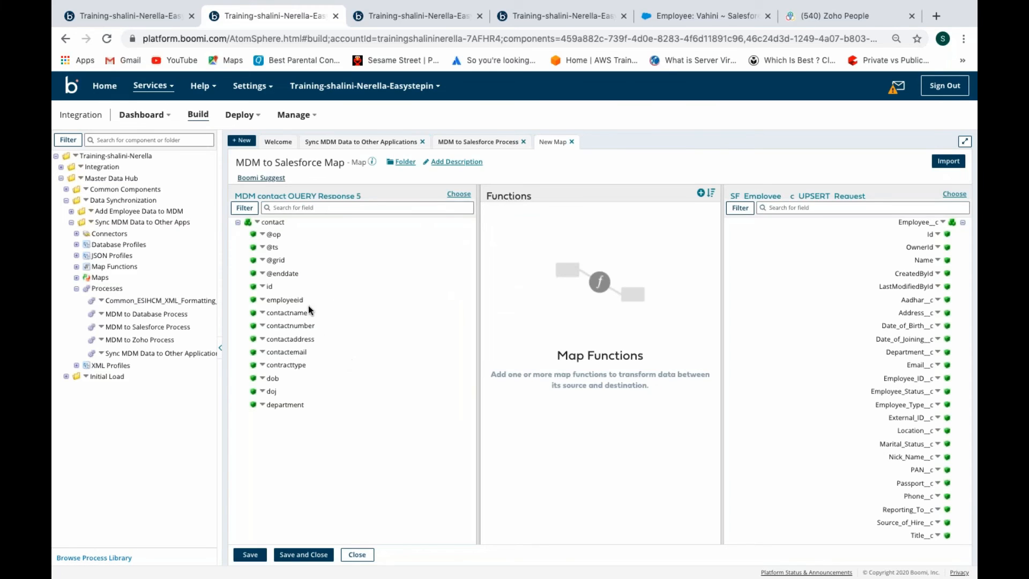
# - Map employeeid to Employee_ID__c, contactname to Name, contactaddress to Address__c, contactemail to Email__c, contracttype to Employee_Type__c, and department to Department__c
pyautogui.moveTo(281, 299); pyautogui.dragTo(898, 378)
pyautogui.moveTo(300, 313); pyautogui.dragTo(923, 261)
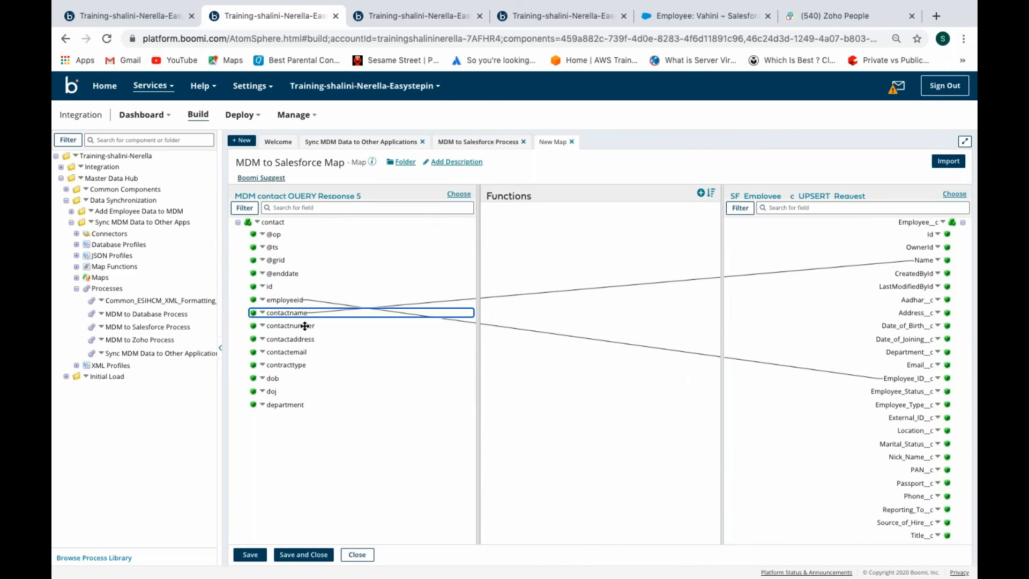
pyautogui.moveTo(302, 342); pyautogui.dragTo(913, 313)
pyautogui.moveTo(303, 353); pyautogui.dragTo(914, 365)
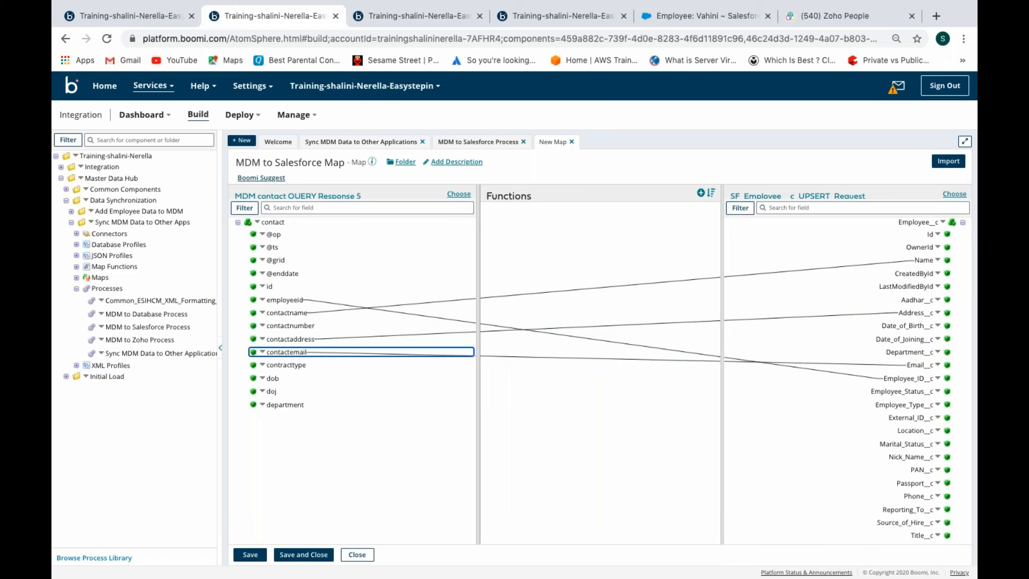
pyautogui.moveTo(299, 365); pyautogui.dragTo(896, 407)
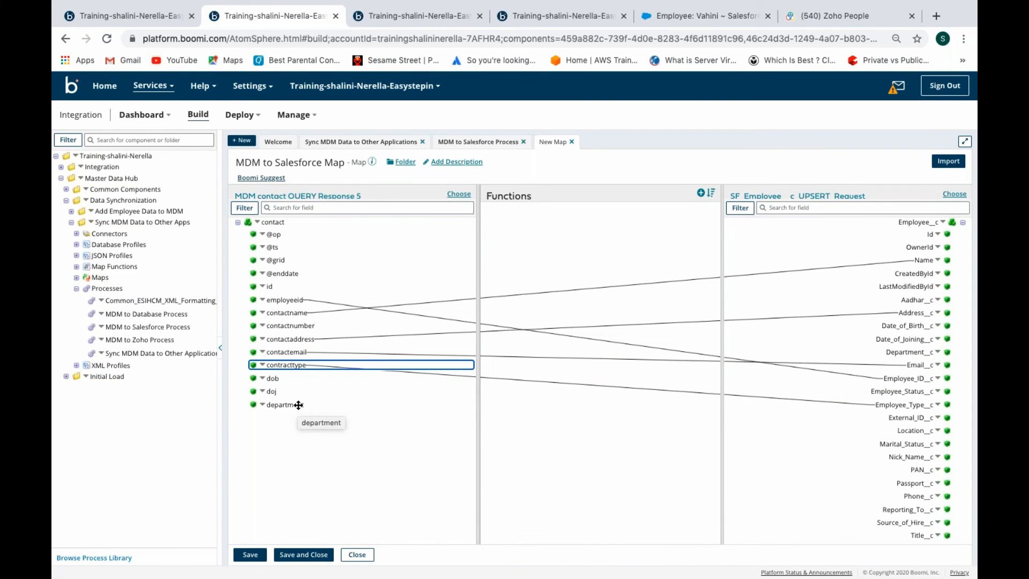
pyautogui.moveTo(296, 406); pyautogui.dragTo(905, 355)
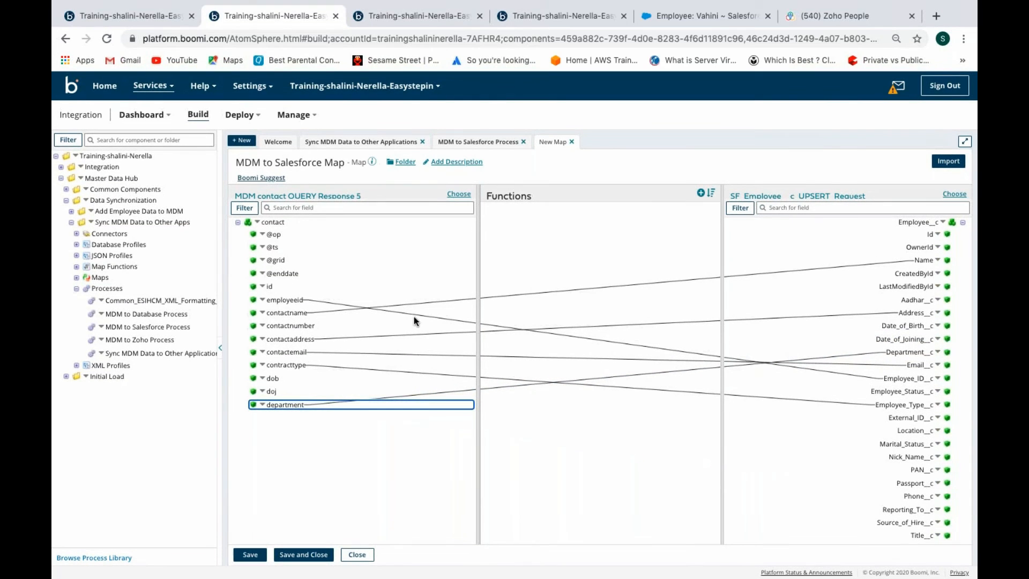
# - Map employeeid also to External_ID__c, then save the map and apply it to the Map shape
pyautogui.moveTo(300, 300); pyautogui.dragTo(906, 422)
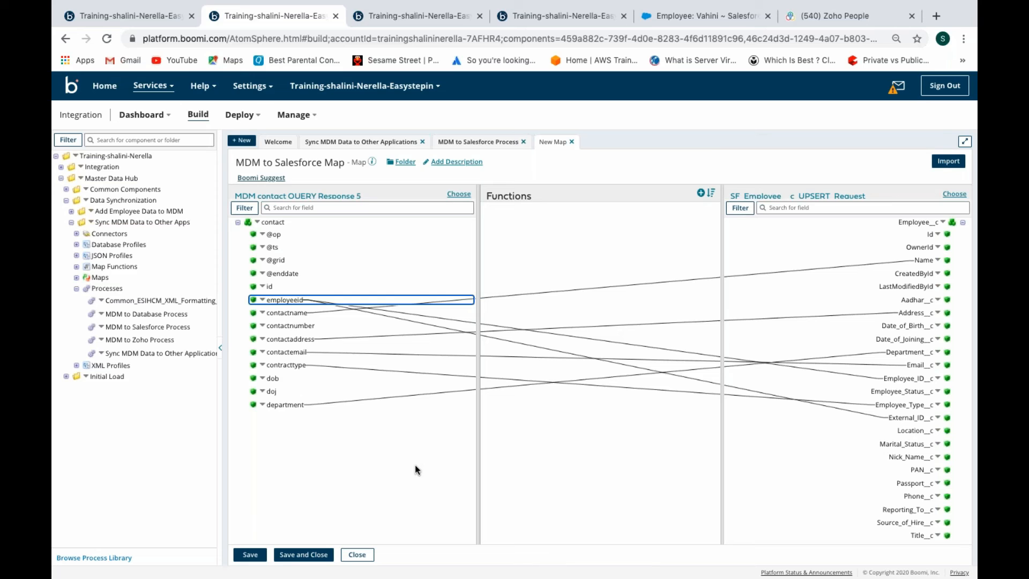
pyautogui.click(309, 555)
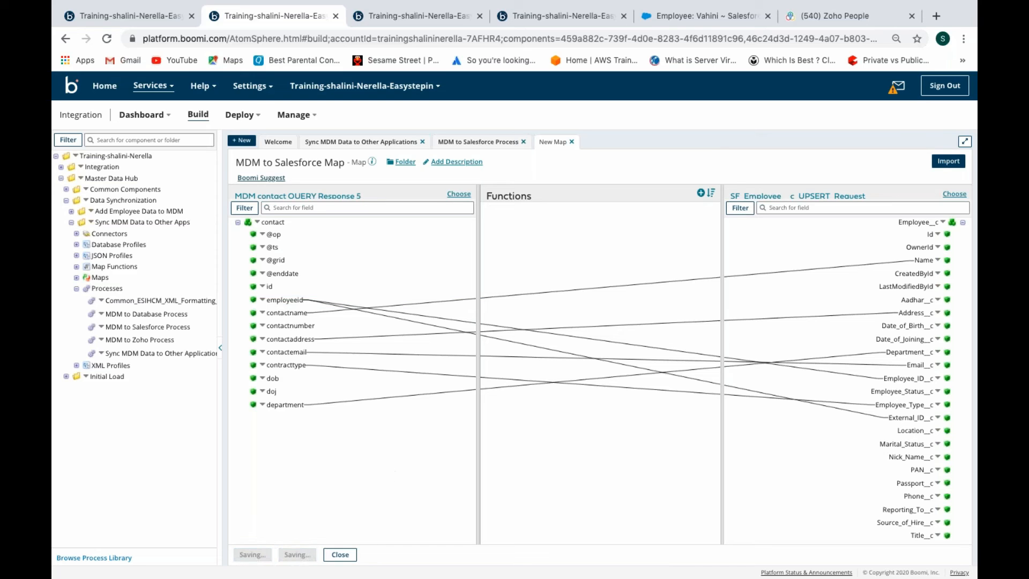
pyautogui.click(712, 555)
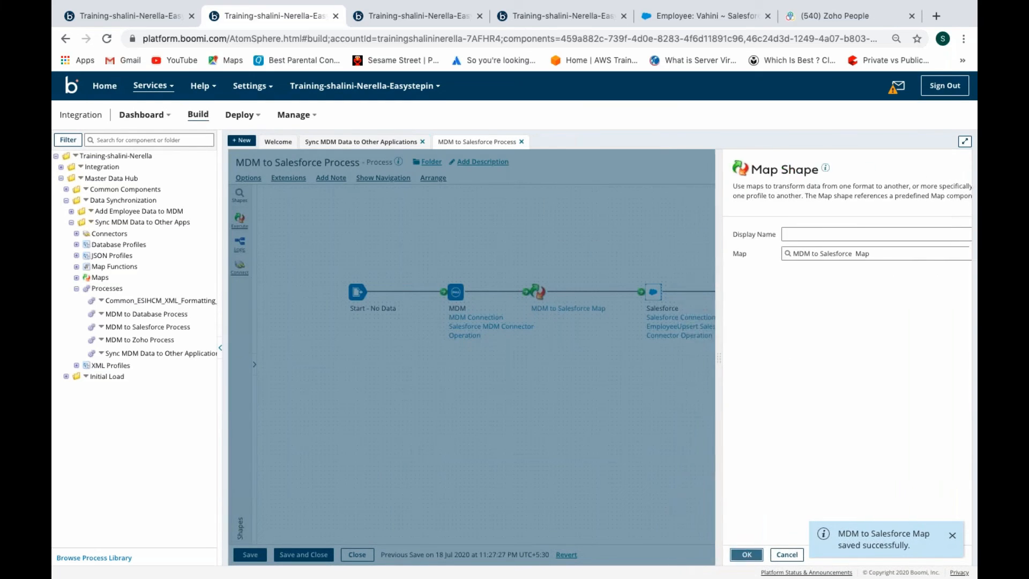
# - Check the Salesforce MDM Connector Operation's settings, then save and close MDM to Salesforce Process
pyautogui.click(465, 330)
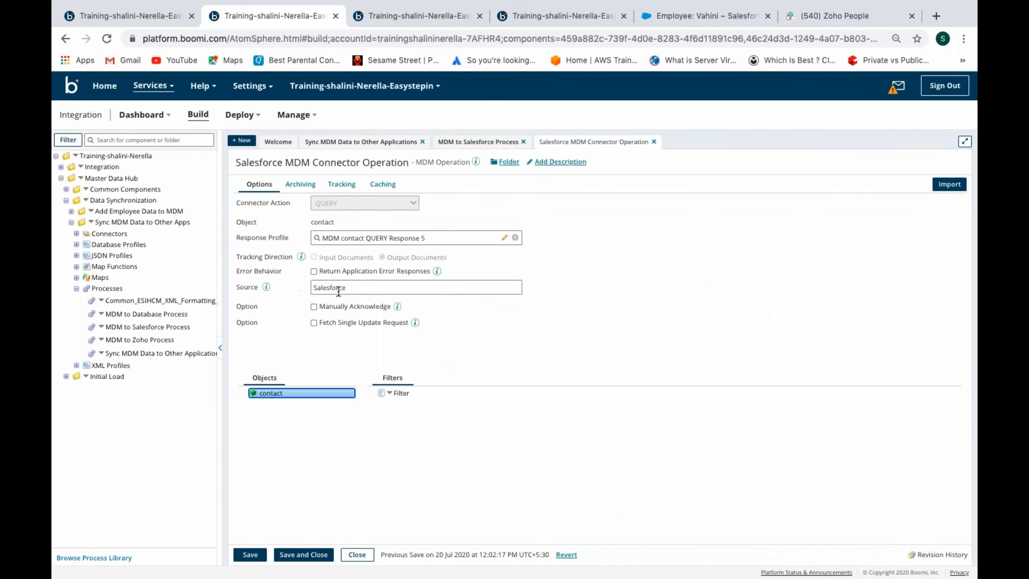
pyautogui.click(316, 554)
pyautogui.click(316, 555)
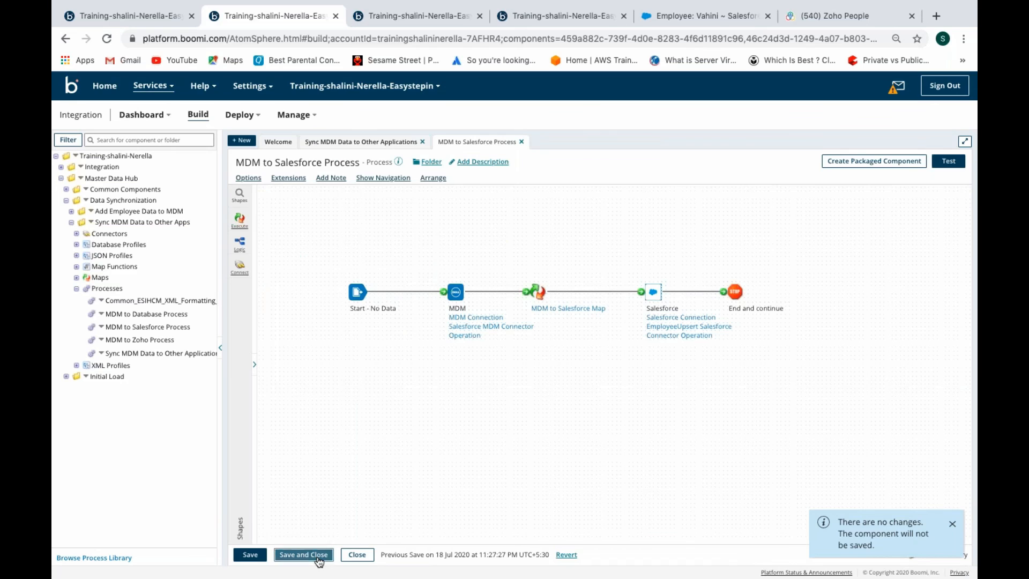
# - Review the response profile and source of the Database MDM Connector Operation in MDM to Database Process, then close both
pyautogui.click(621, 300)
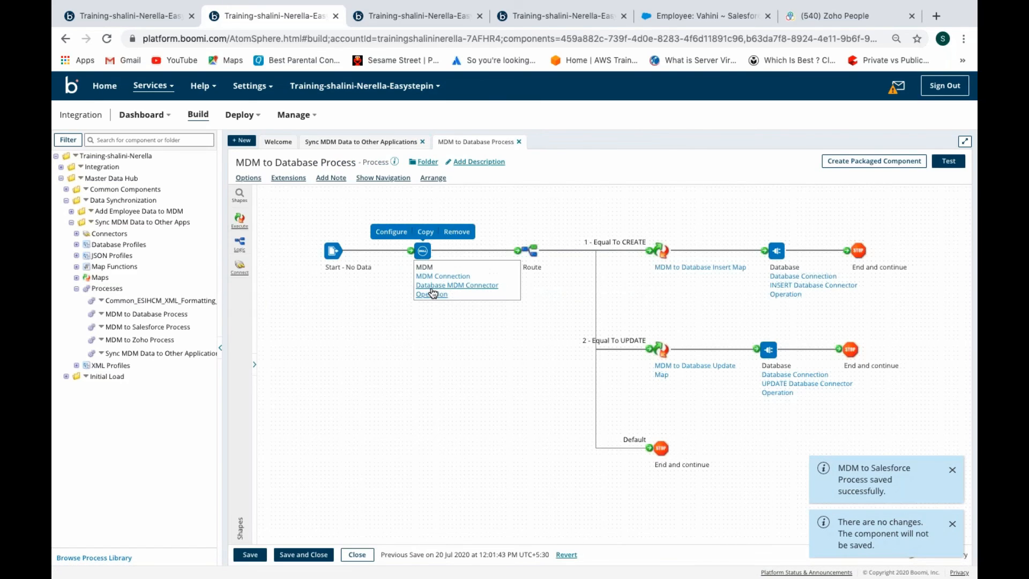
pyautogui.click(435, 292)
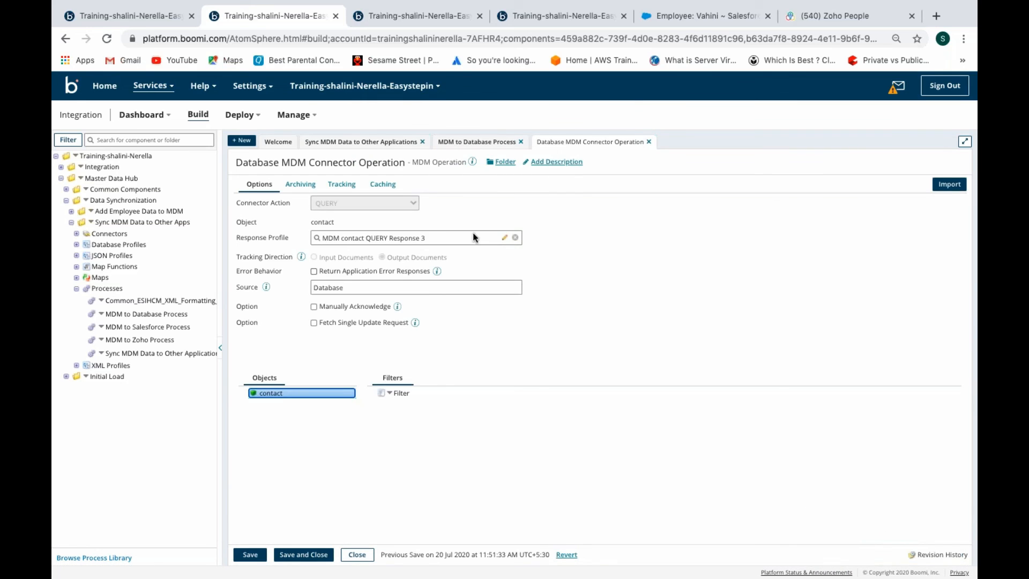
pyautogui.click(649, 142)
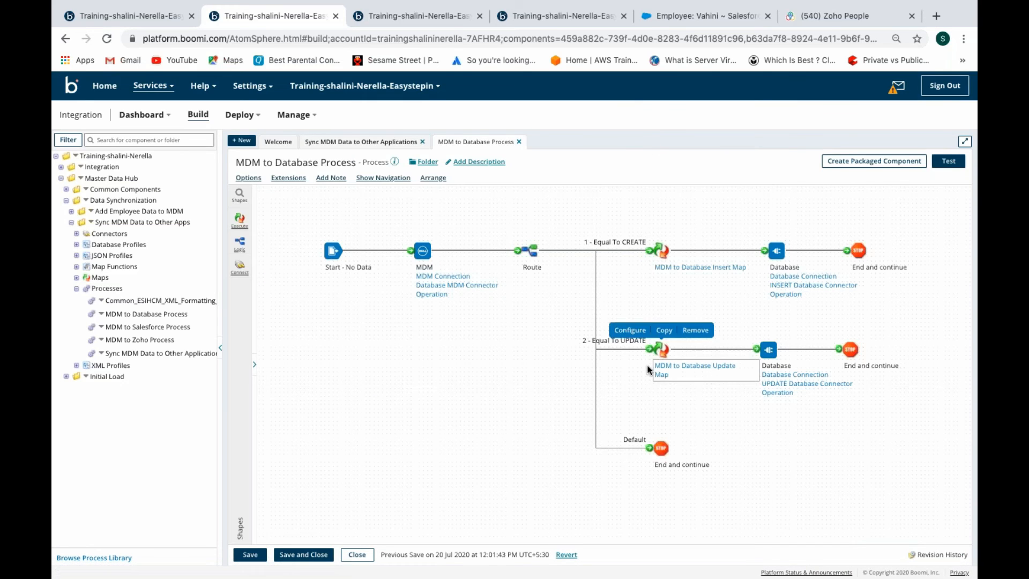
pyautogui.click(519, 142)
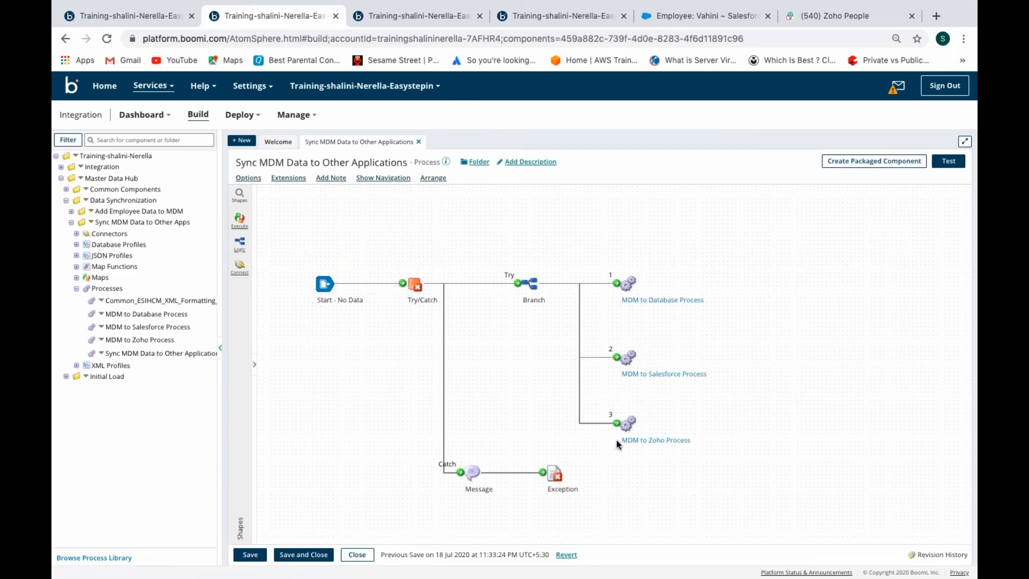
# - Open MDM to Zoho Process and set its MDM shape's connection to MDM Connection
pyautogui.click(643, 443)
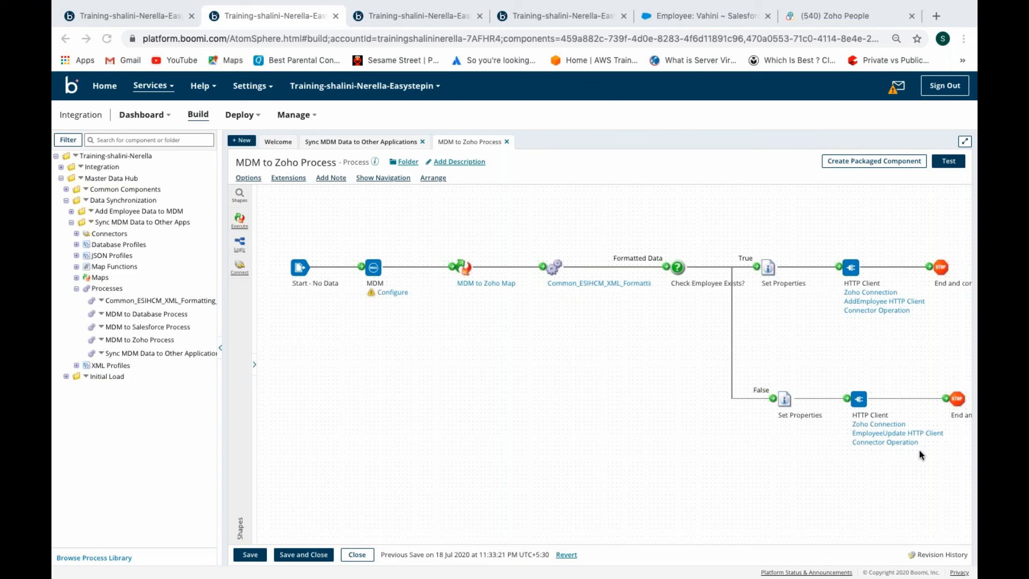
pyautogui.click(375, 267)
pyautogui.click(772, 330)
pyautogui.click(788, 376)
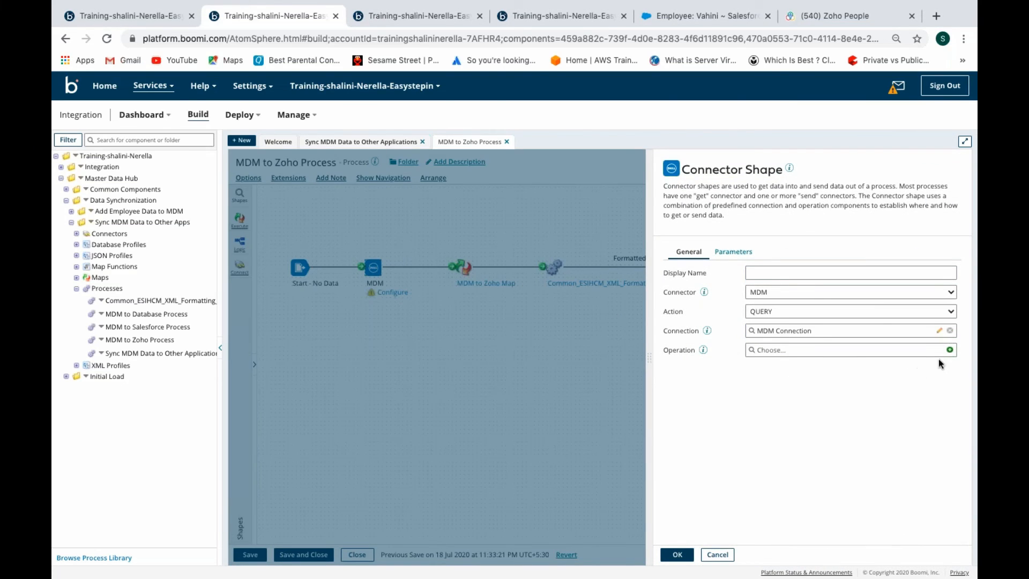
# - Create a new operation for the MDM shape and name it Zoho MDM Connector Operation
pyautogui.click(950, 350)
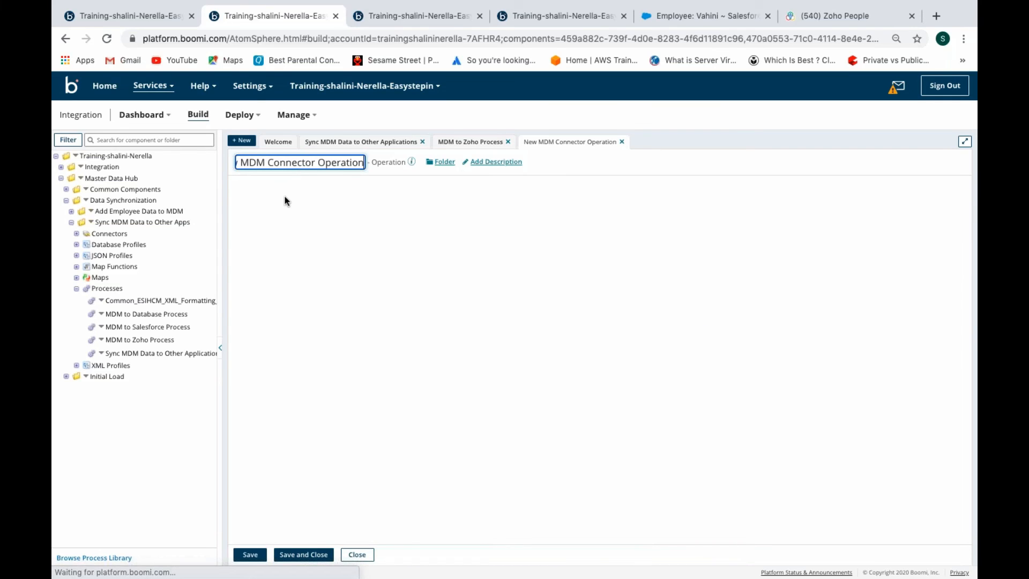
pyautogui.moveTo(239, 162); pyautogui.dragTo(184, 158)
pyautogui.press('BackSpace')
pyautogui.write('Zoho')
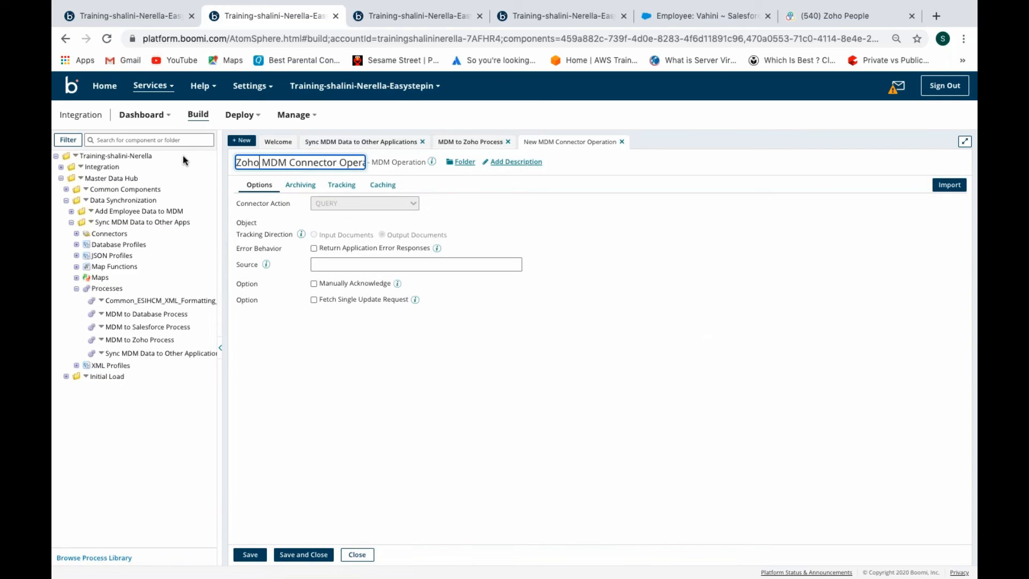
# - Import the contact object using MDM Connection with source Zoho, save and close the operation, and confirm the MDM shape's settings
pyautogui.click(949, 184)
pyautogui.click(425, 250)
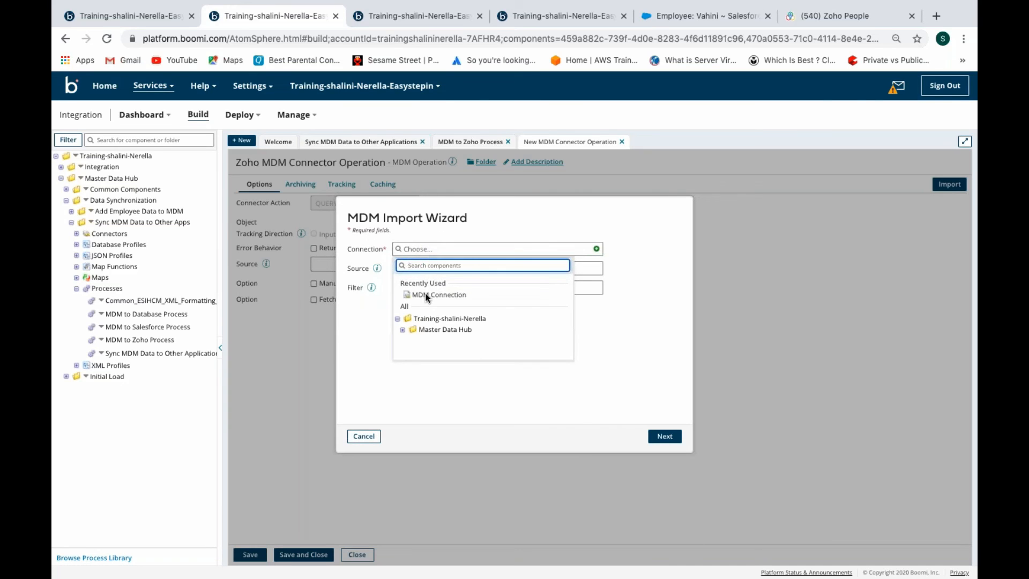
pyautogui.click(425, 295)
pyautogui.click(418, 268)
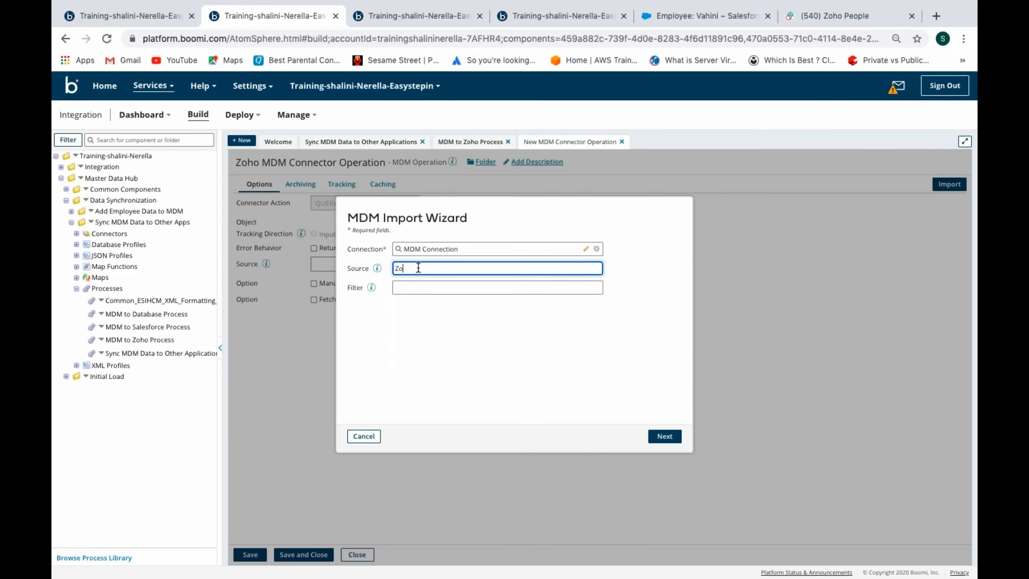
pyautogui.click(664, 436)
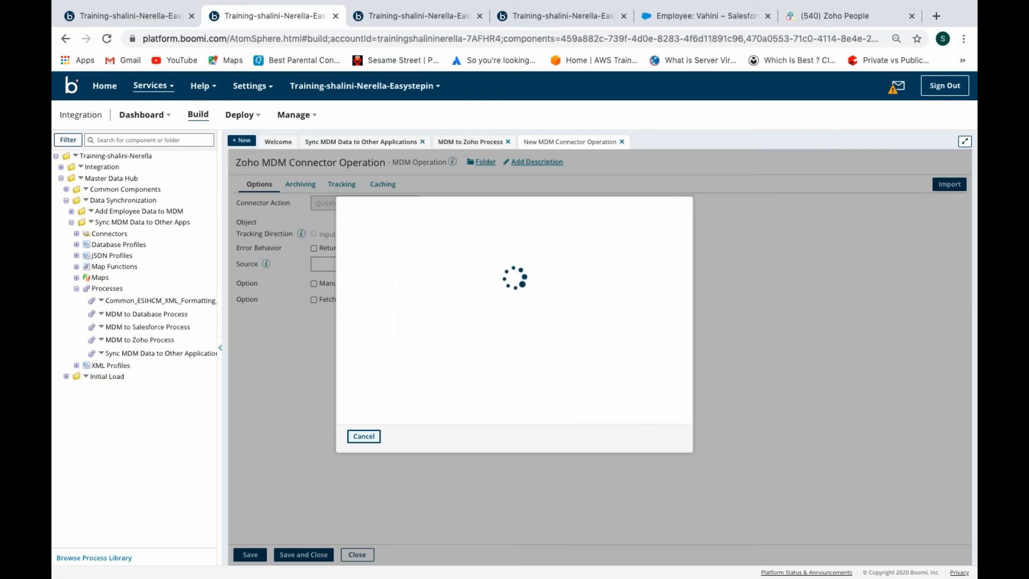
pyautogui.click(664, 436)
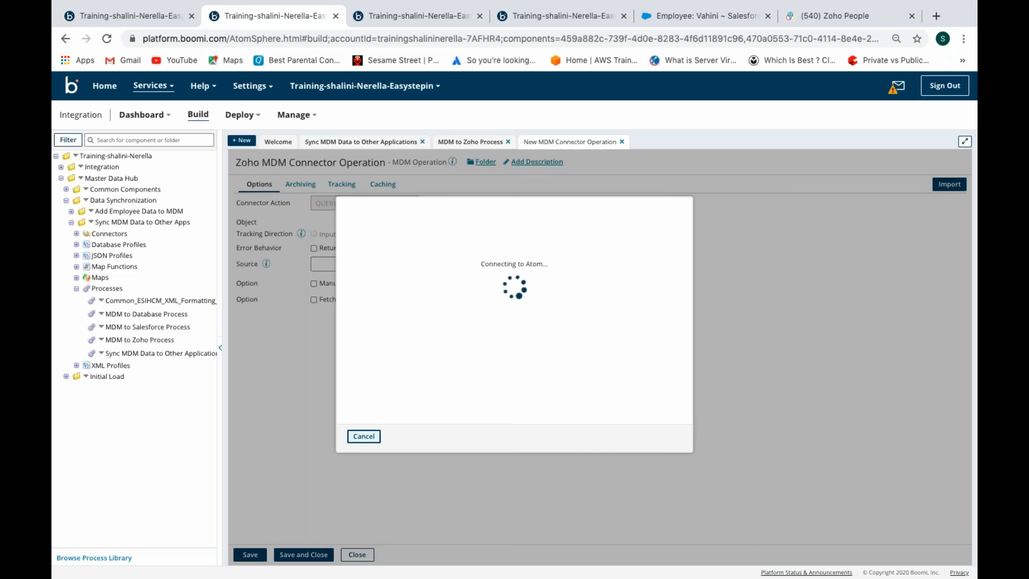
pyautogui.click(665, 436)
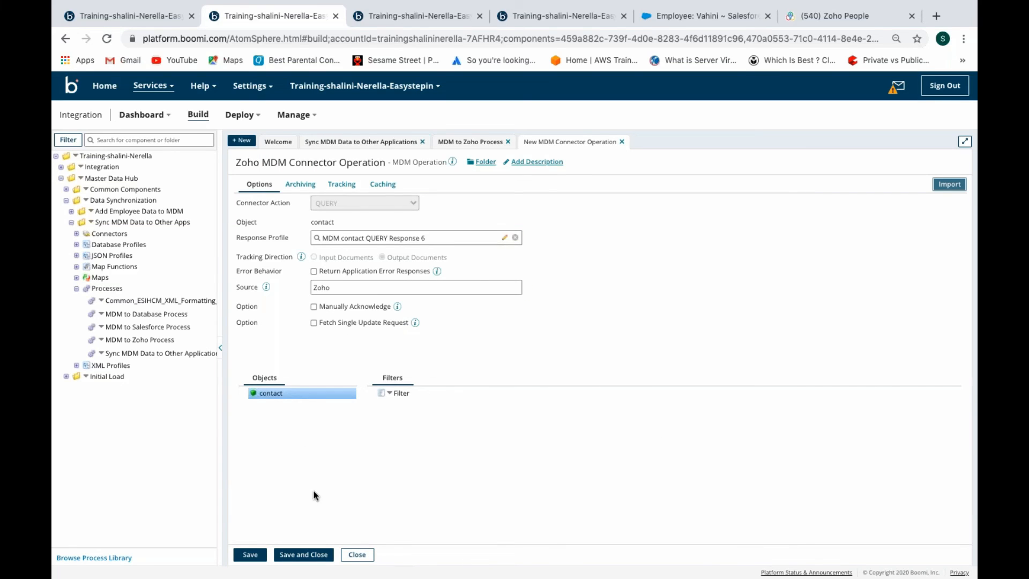
pyautogui.click(317, 555)
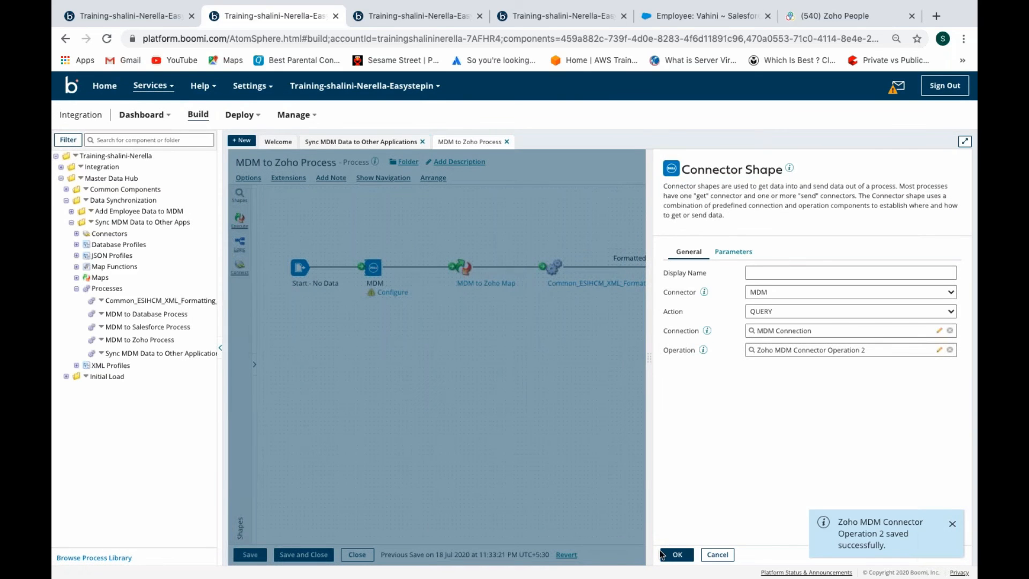
pyautogui.click(664, 555)
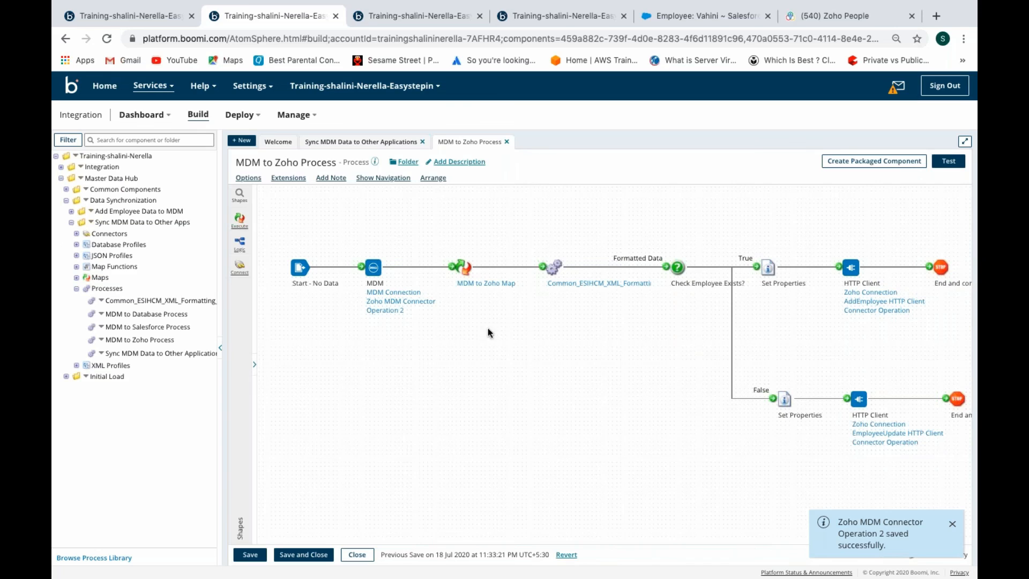
# - Open MDM to Zoho Map and set its source to the XML profile MDM contact QUERY Response 6 from Sync MDM Data to Other Apps
pyautogui.click(488, 284)
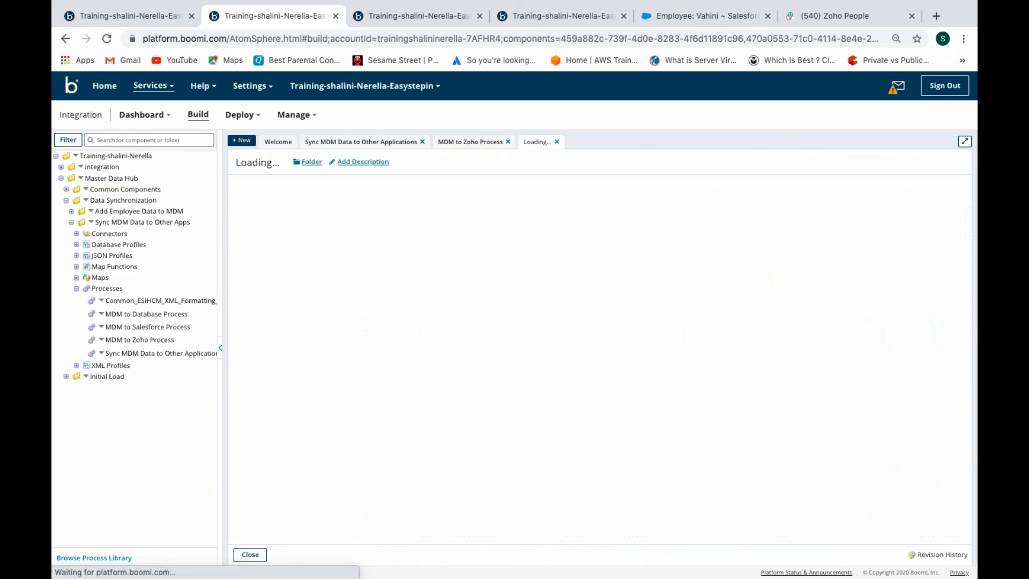
pyautogui.click(462, 196)
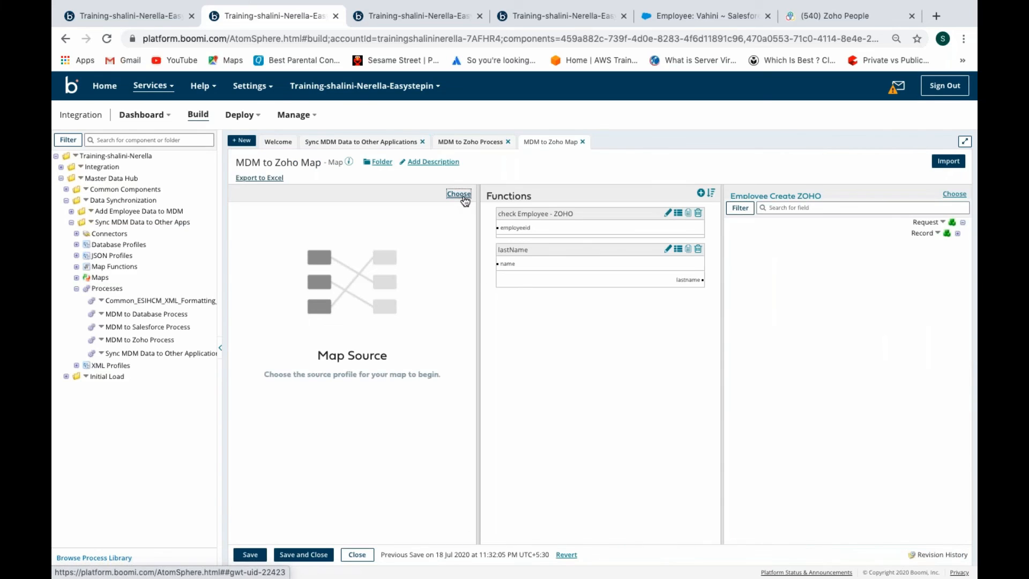
pyautogui.click(456, 222)
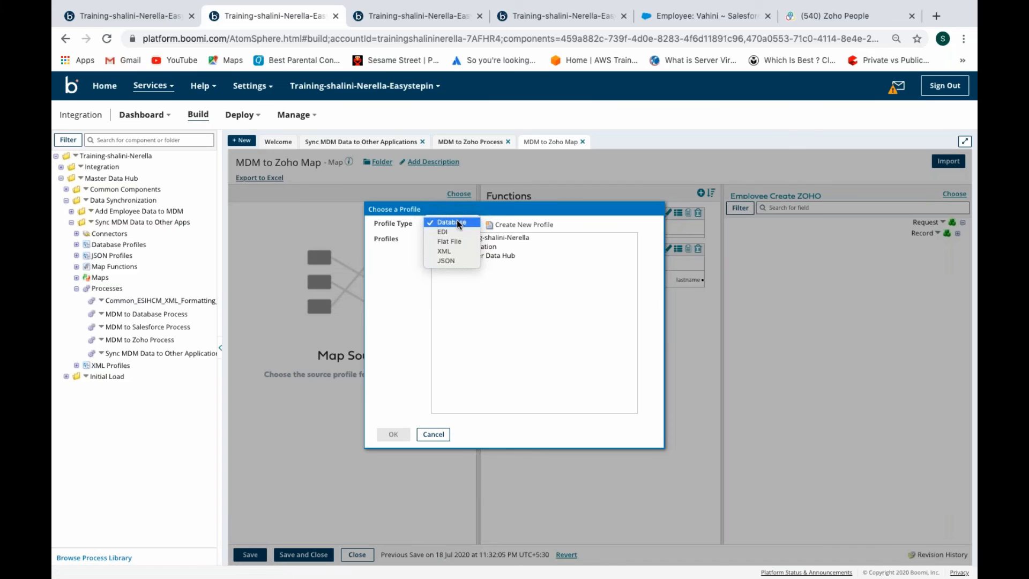
pyautogui.click(449, 249)
pyautogui.click(446, 255)
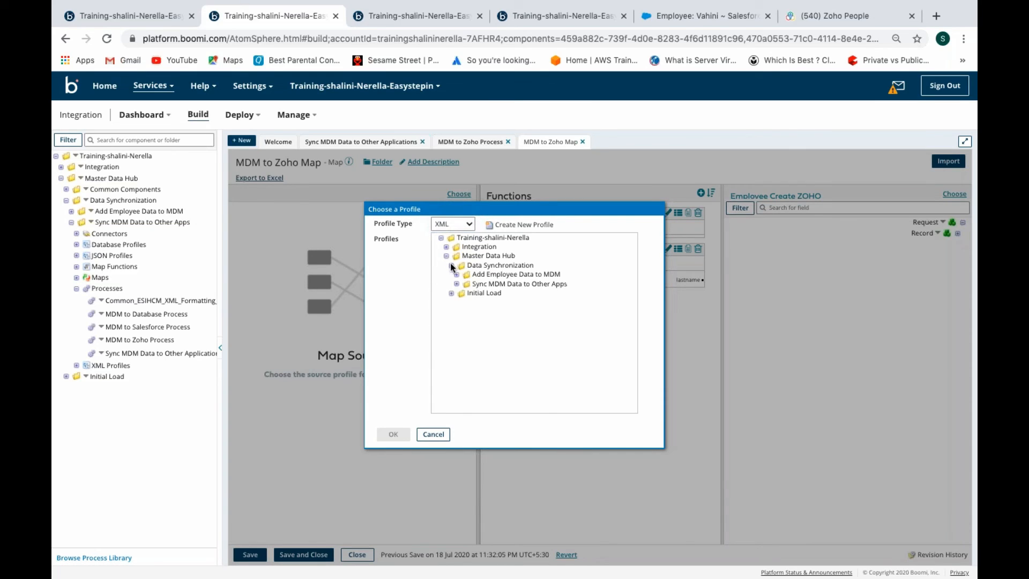
pyautogui.click(456, 284)
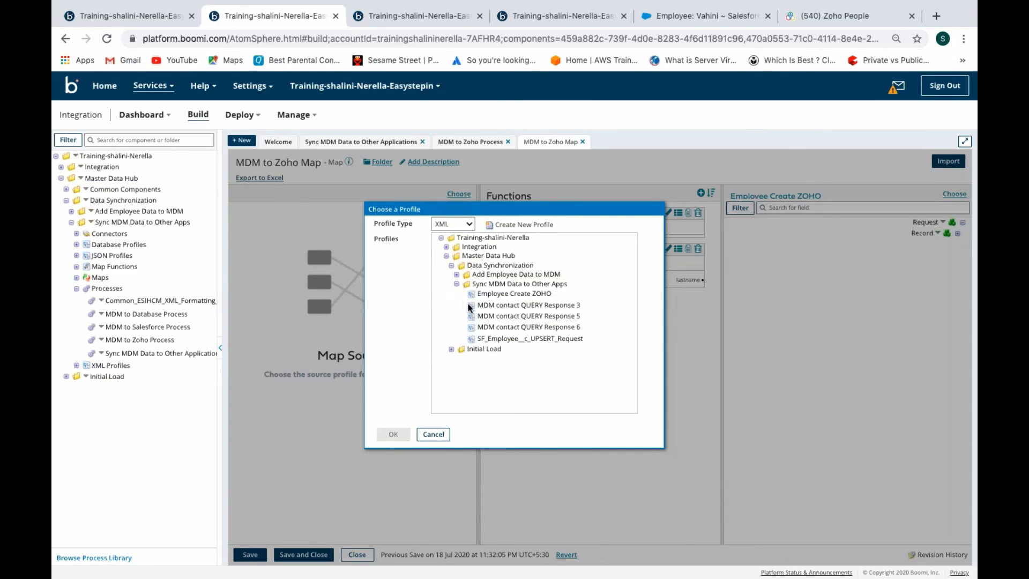
pyautogui.click(488, 327)
pyautogui.click(393, 434)
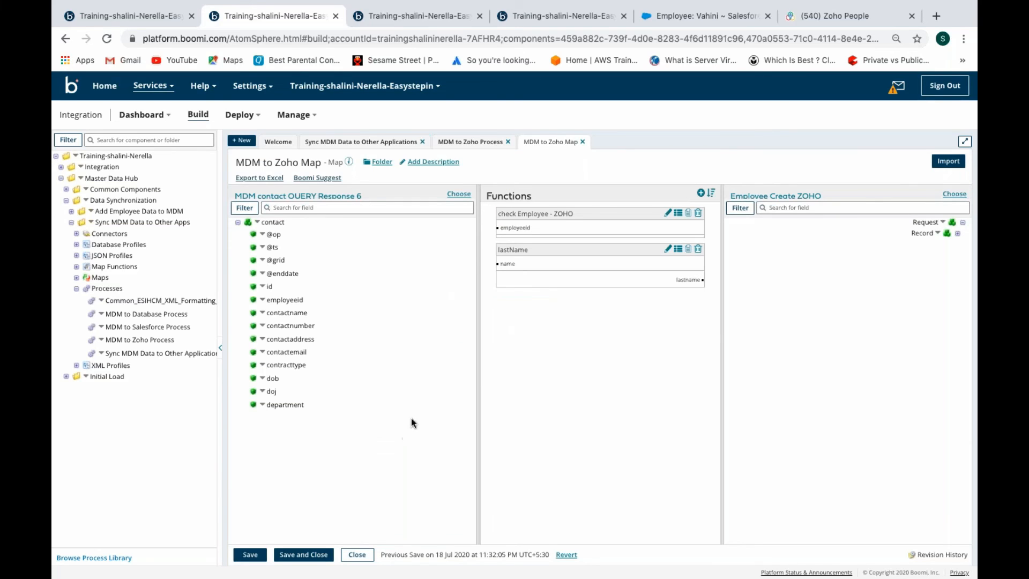
# - Expand the Employee Create ZOHO record fields and map employeeid to the EmployeeID field and contactname to the FirstName field
pyautogui.click(957, 235)
pyautogui.click(952, 244)
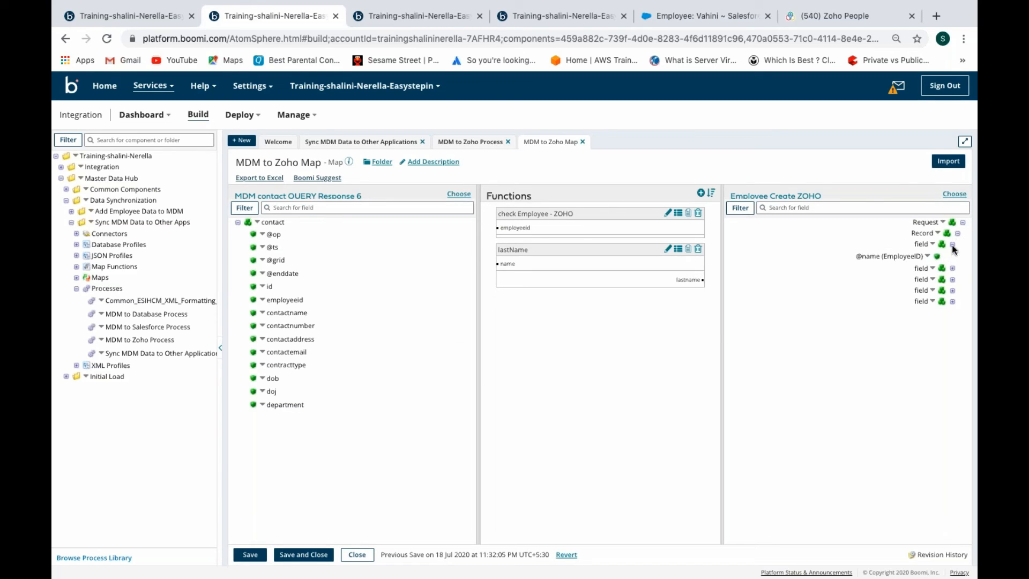
pyautogui.click(953, 268)
pyautogui.click(952, 292)
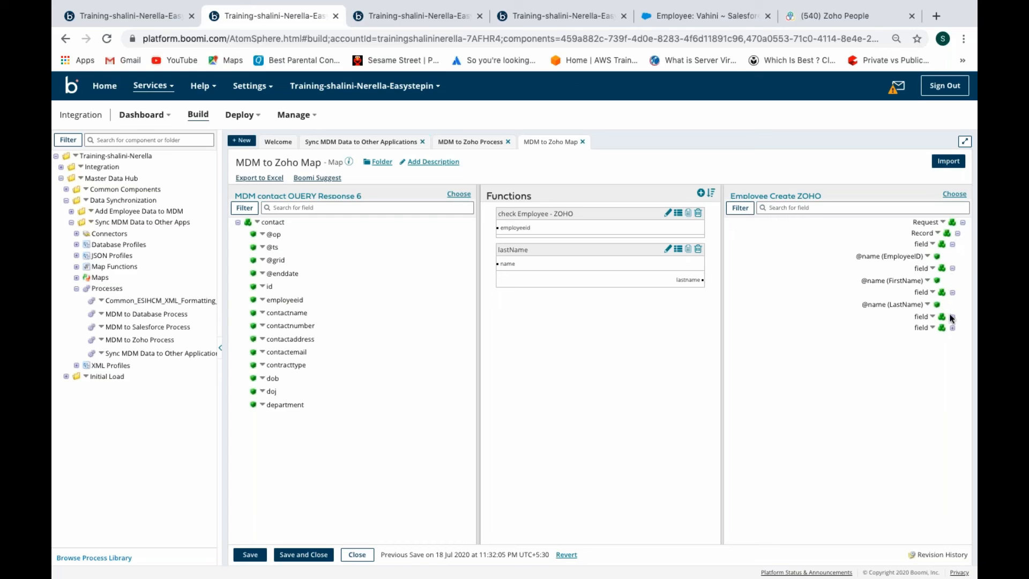
pyautogui.click(952, 316)
pyautogui.click(953, 342)
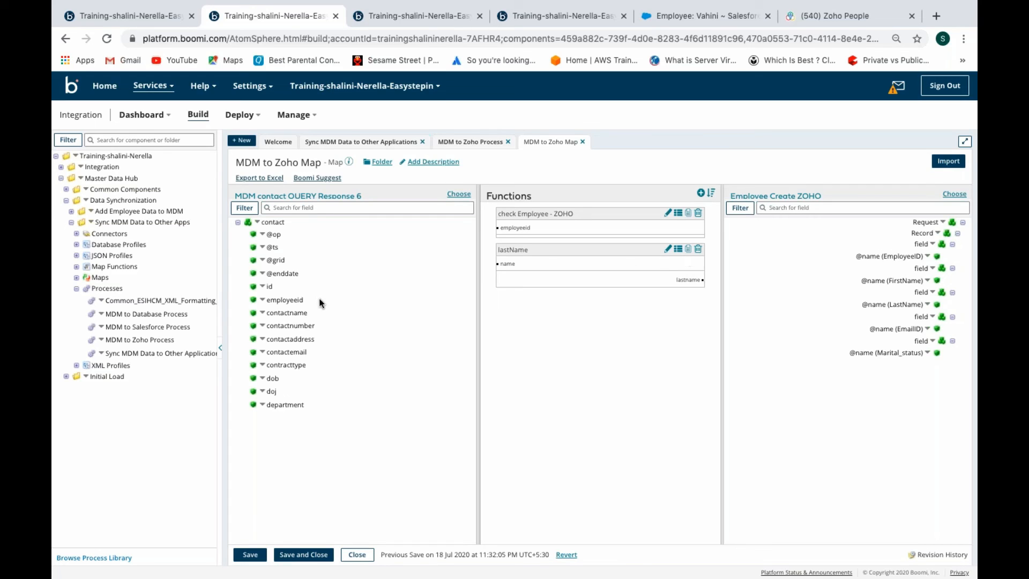
pyautogui.moveTo(288, 300); pyautogui.dragTo(920, 244)
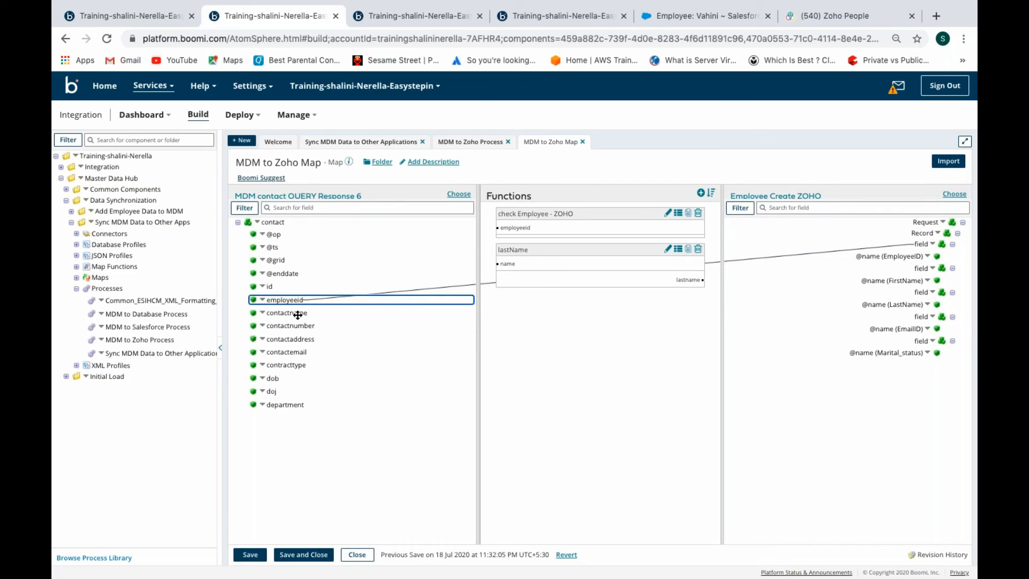
pyautogui.moveTo(298, 314); pyautogui.dragTo(921, 269)
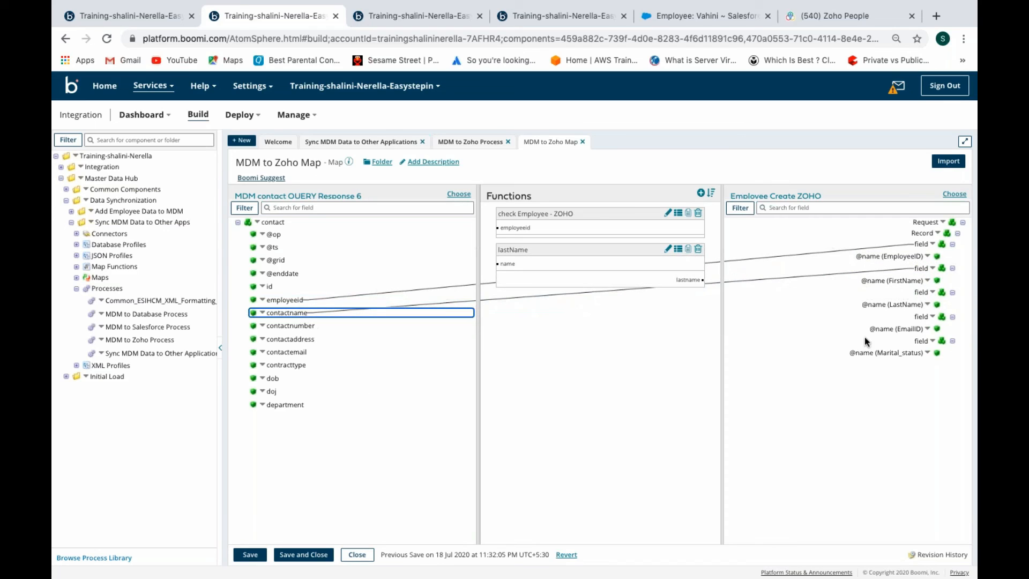
# - Map contactname through the lastName function to the LastName field, and connect employeeid to the check Employee - ZOHO function's input
pyautogui.moveTo(299, 312); pyautogui.dragTo(514, 263)
pyautogui.moveTo(687, 279); pyautogui.dragTo(918, 293)
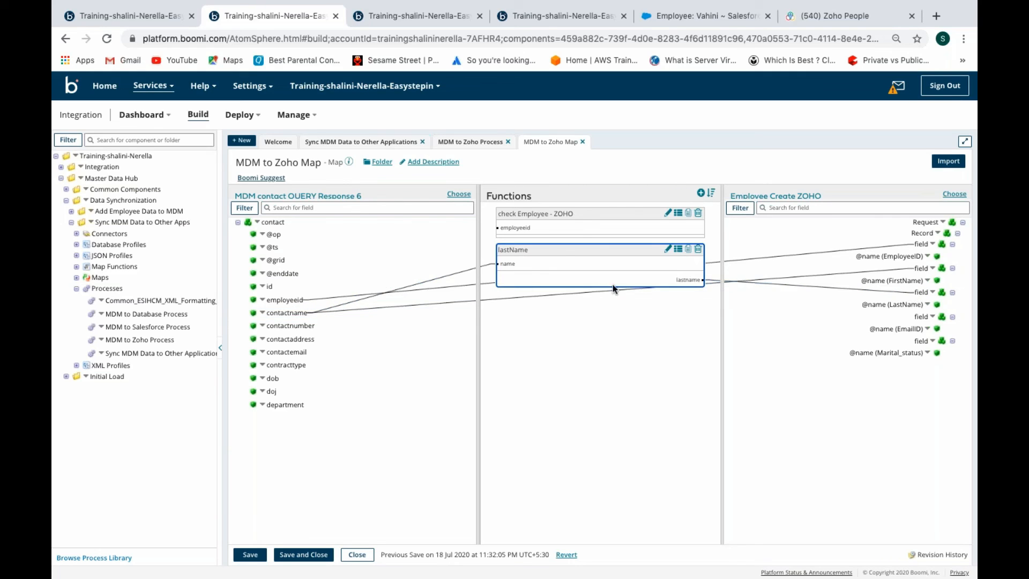
pyautogui.moveTo(294, 300); pyautogui.dragTo(506, 228)
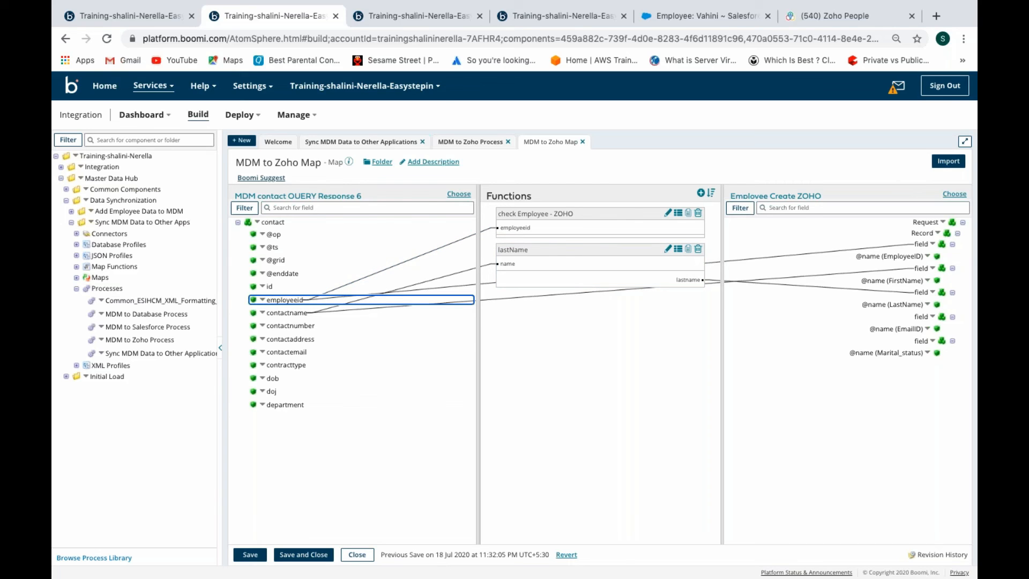
# - Review the check Employee - ZOHO function's connector call and document property setting, then close it without saving
pyautogui.click(667, 213)
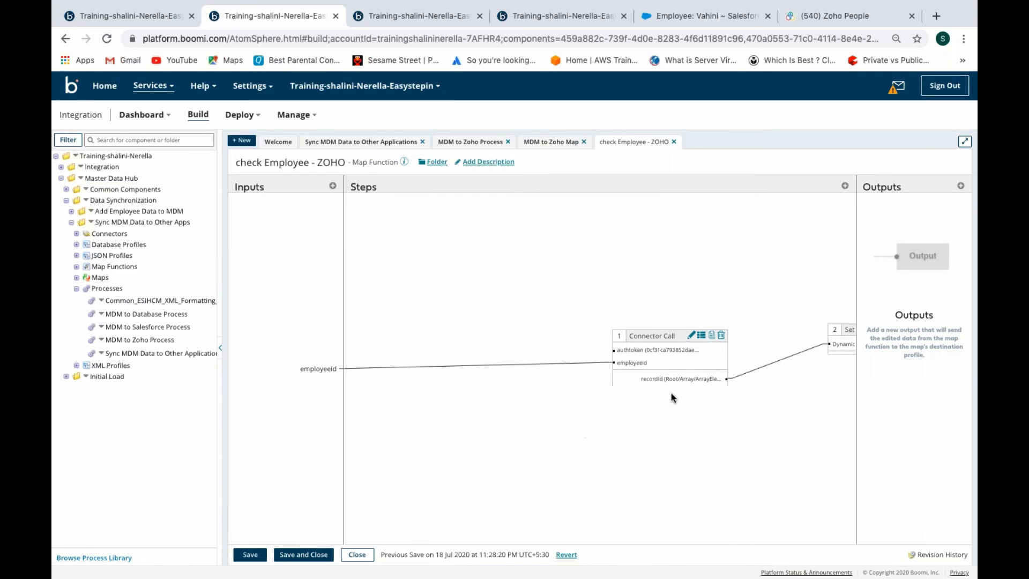
pyautogui.moveTo(663, 337); pyautogui.dragTo(549, 323)
pyautogui.moveTo(831, 333); pyautogui.dragTo(704, 318)
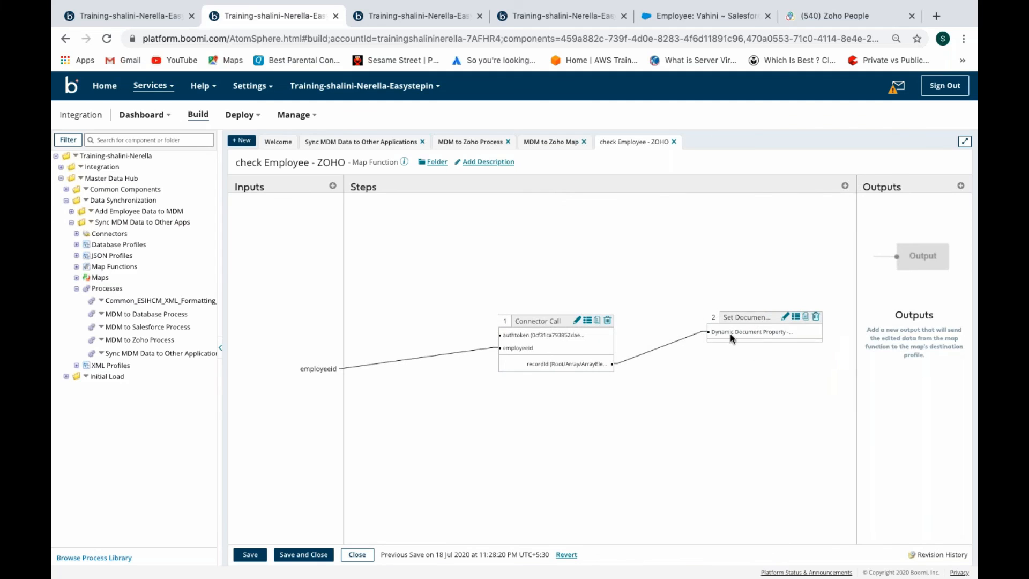
pyautogui.click(785, 317)
pyautogui.click(583, 320)
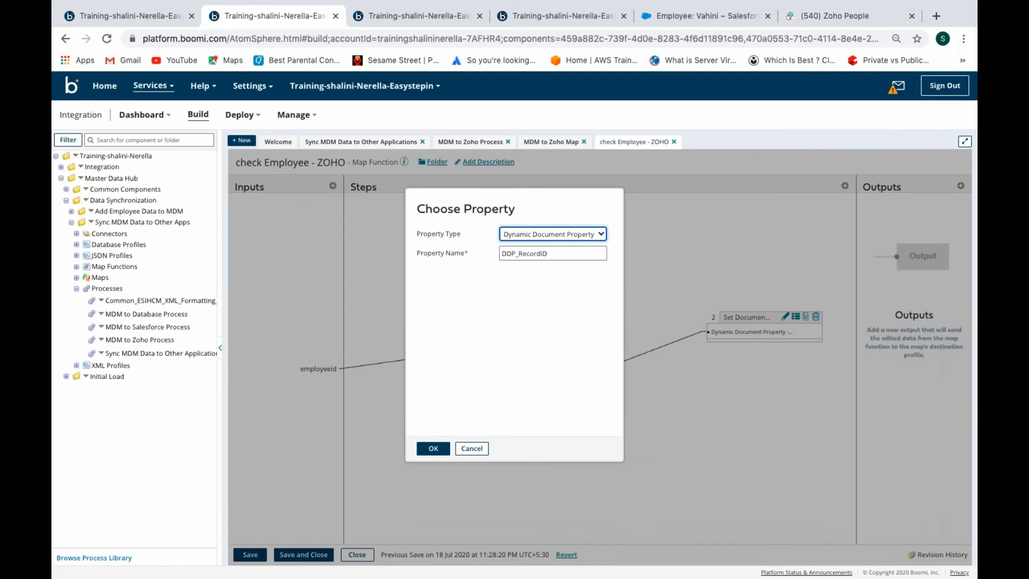
pyautogui.click(468, 448)
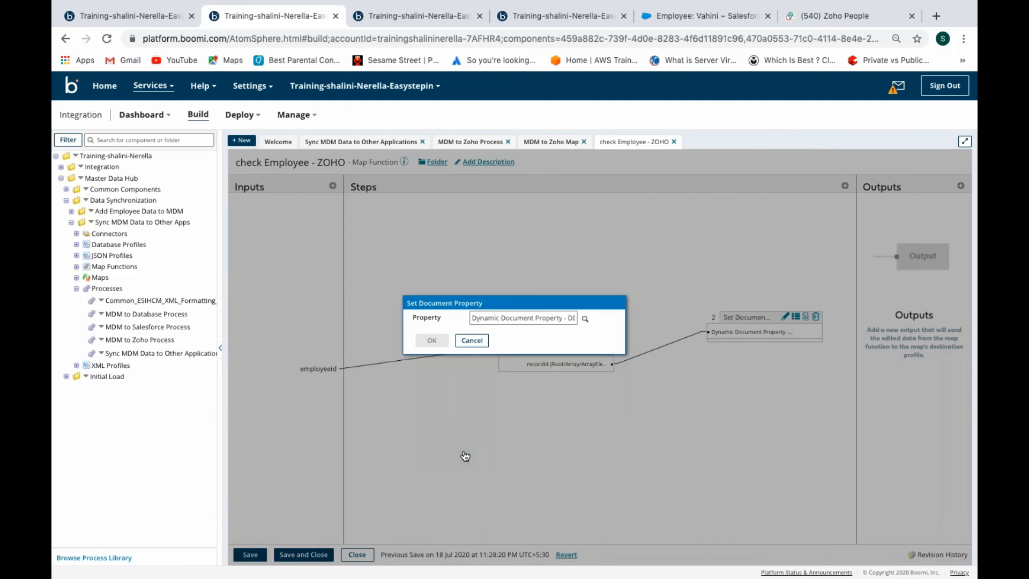
pyautogui.click(472, 340)
pyautogui.click(357, 554)
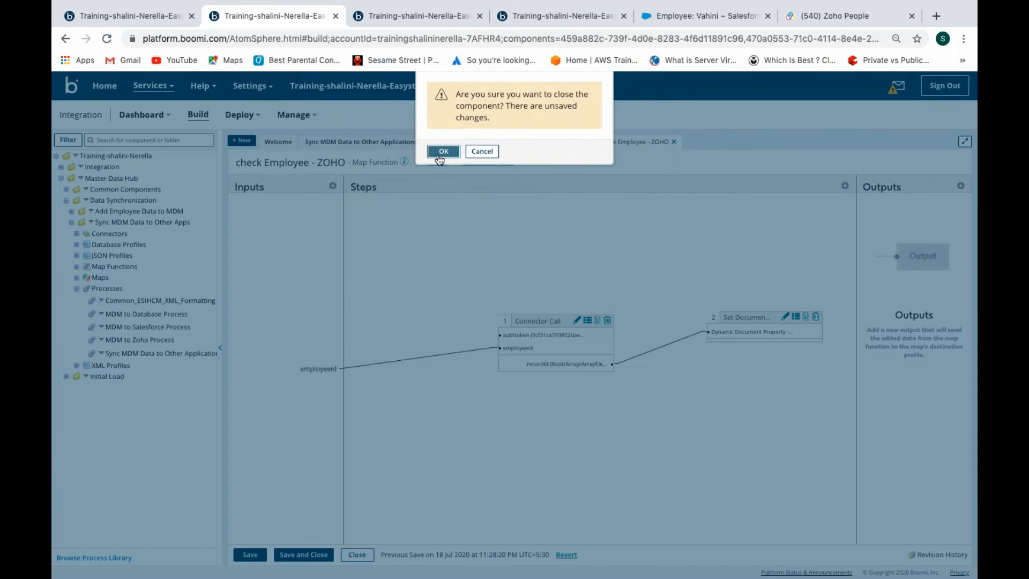
pyautogui.click(441, 152)
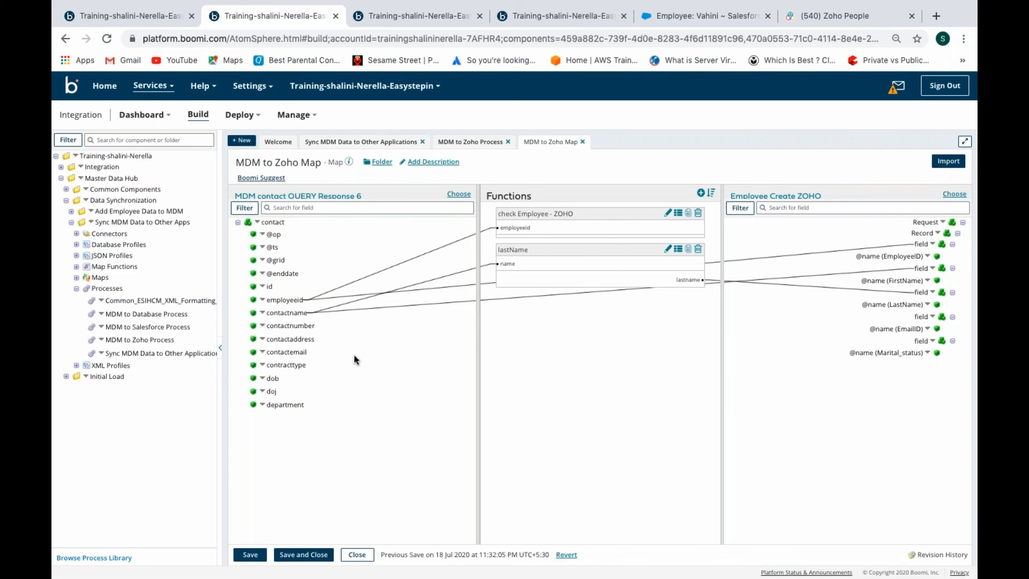
# - Map contactemail to the EmailID field, then save and close MDM to Zoho Map
pyautogui.moveTo(295, 351); pyautogui.dragTo(919, 315)
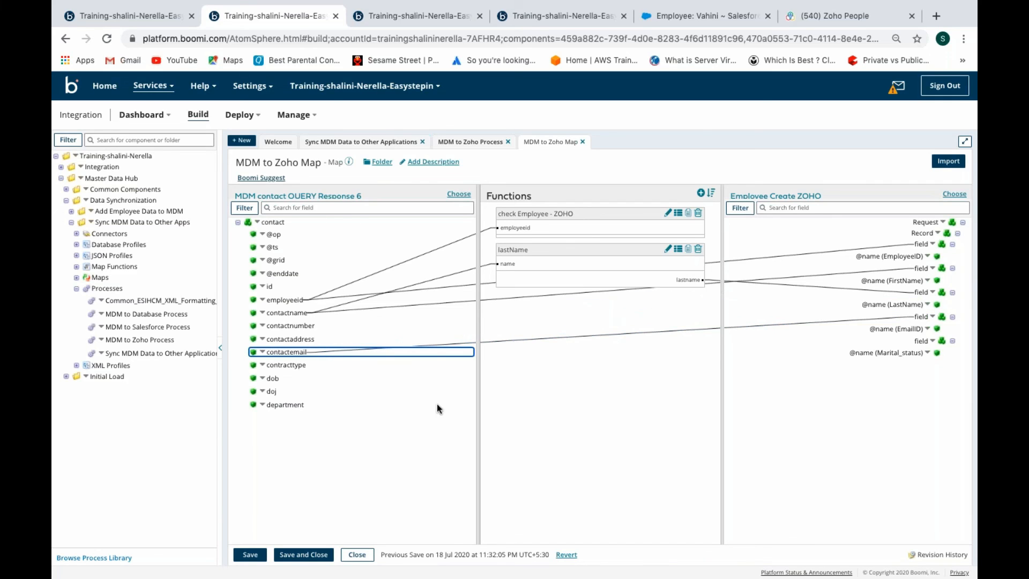
pyautogui.click(319, 557)
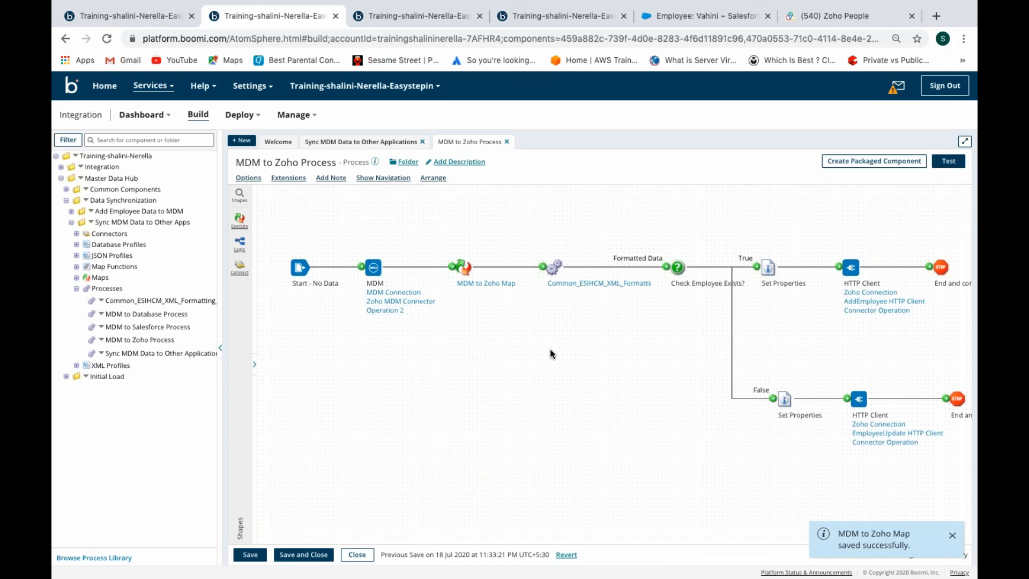
# - Review the Common_ESIHCM_XML_Formatting_Single_Line subprocess and the document property compared in the Check Employee Exists? decision, leaving both unchanged
pyautogui.click(587, 285)
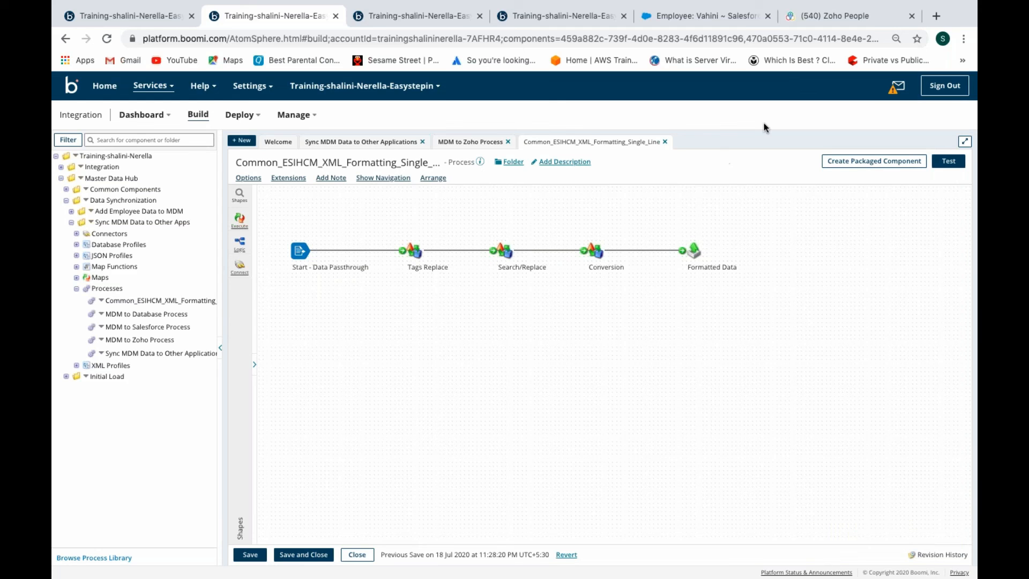
pyautogui.click(665, 141)
pyautogui.click(439, 153)
pyautogui.doubleClick(675, 267)
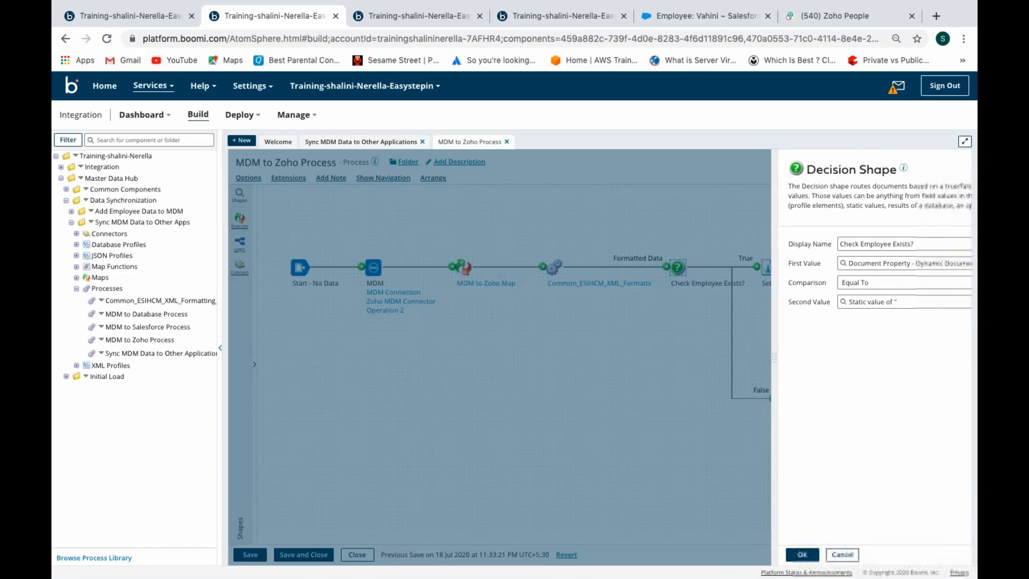
pyautogui.click(844, 264)
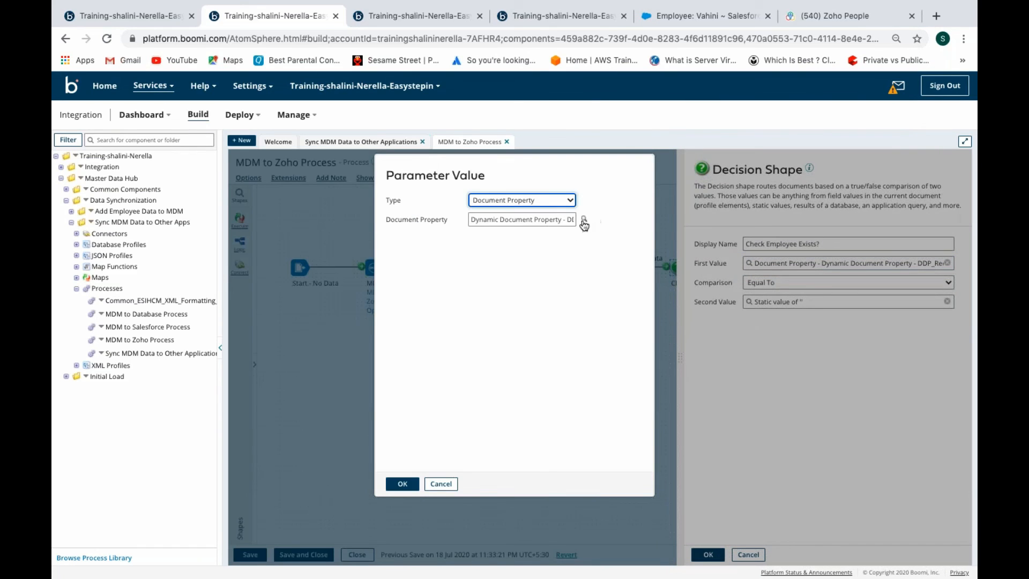
pyautogui.click(584, 218)
pyautogui.click(468, 449)
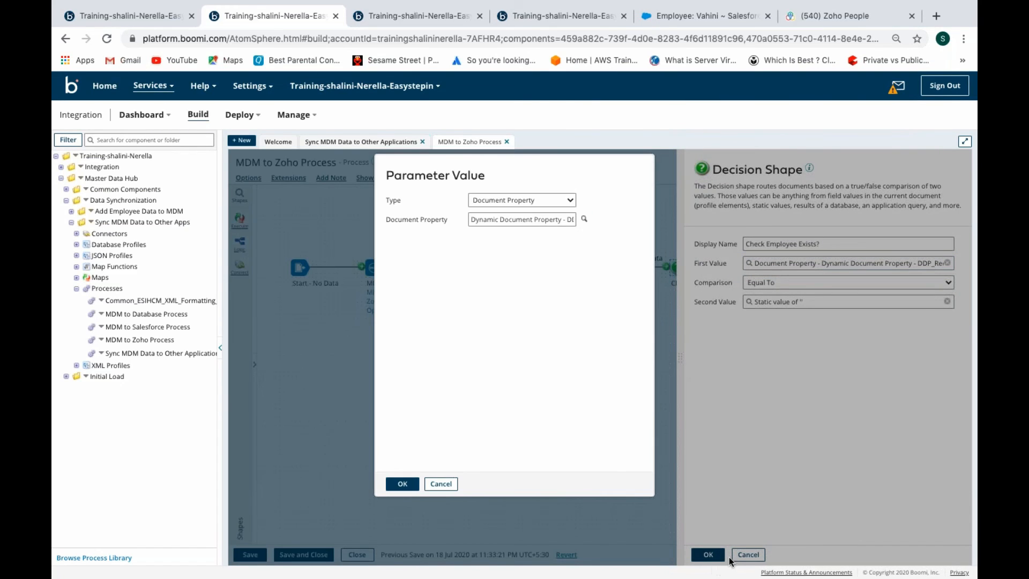
pyautogui.click(440, 483)
pyautogui.click(748, 554)
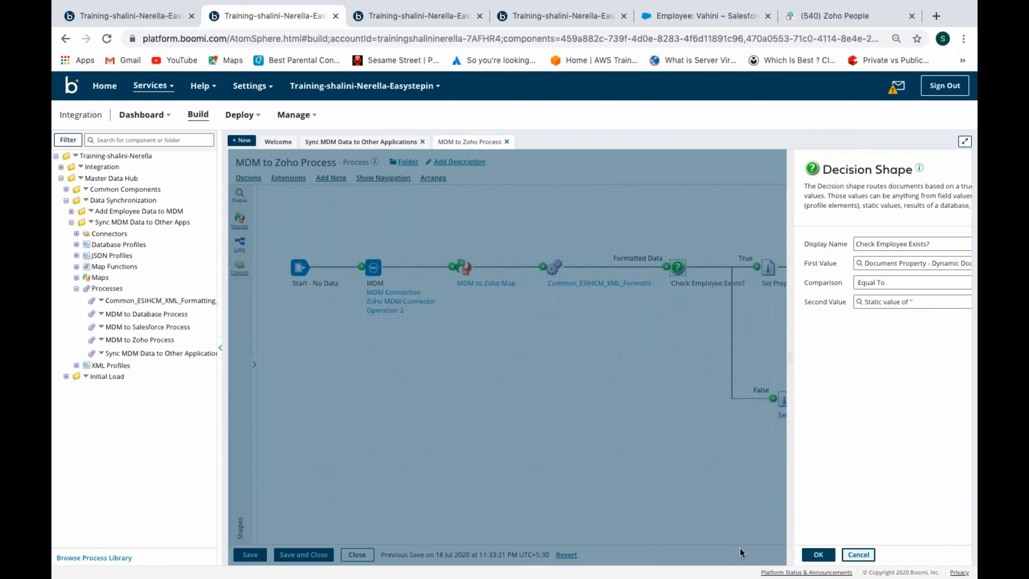
# - Save and close MDM to Zoho Process
pyautogui.moveTo(874, 295)
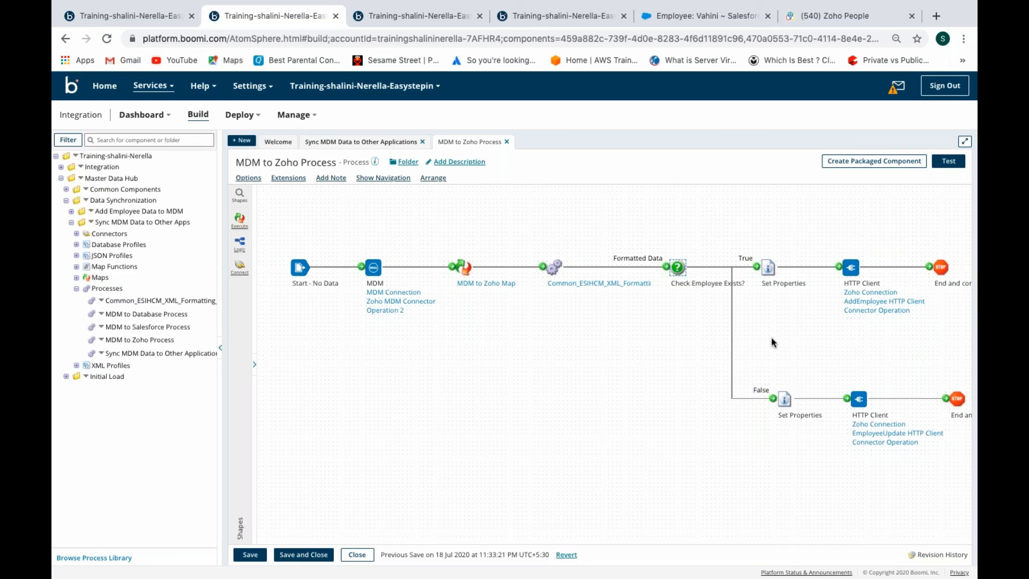
pyautogui.click(304, 554)
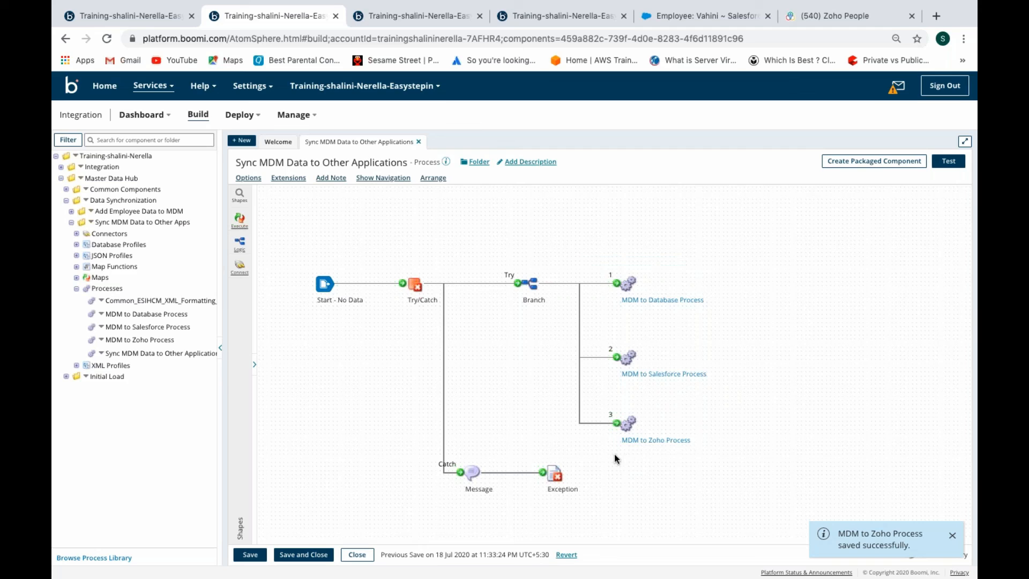
# - Save the Sync MDM Data to Other Applications process and check pending Outbound Activity for the Database, Salesforce and Zoho sources
pyautogui.click(251, 555)
pyautogui.click(544, 16)
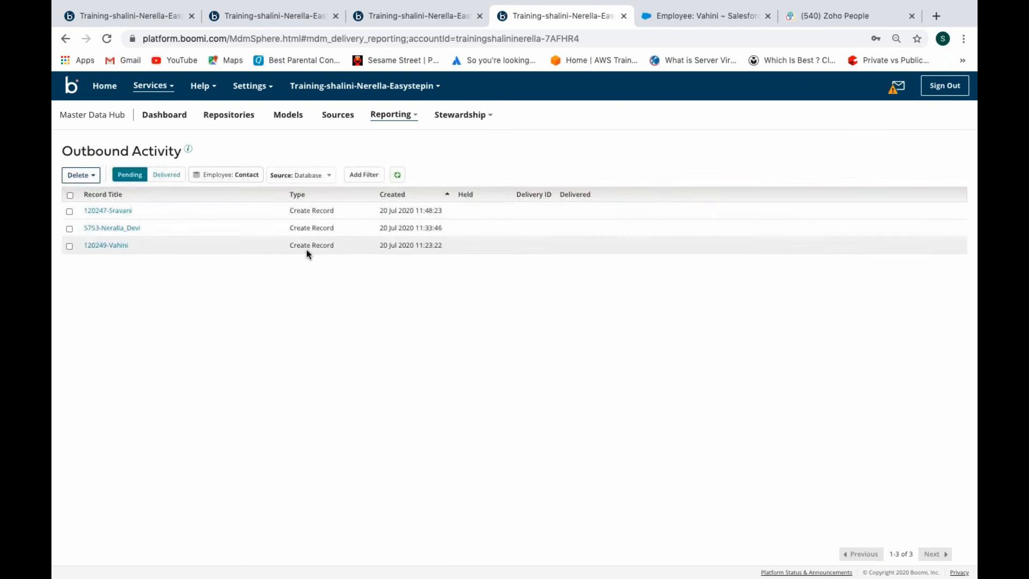
pyautogui.click(310, 174)
pyautogui.click(308, 205)
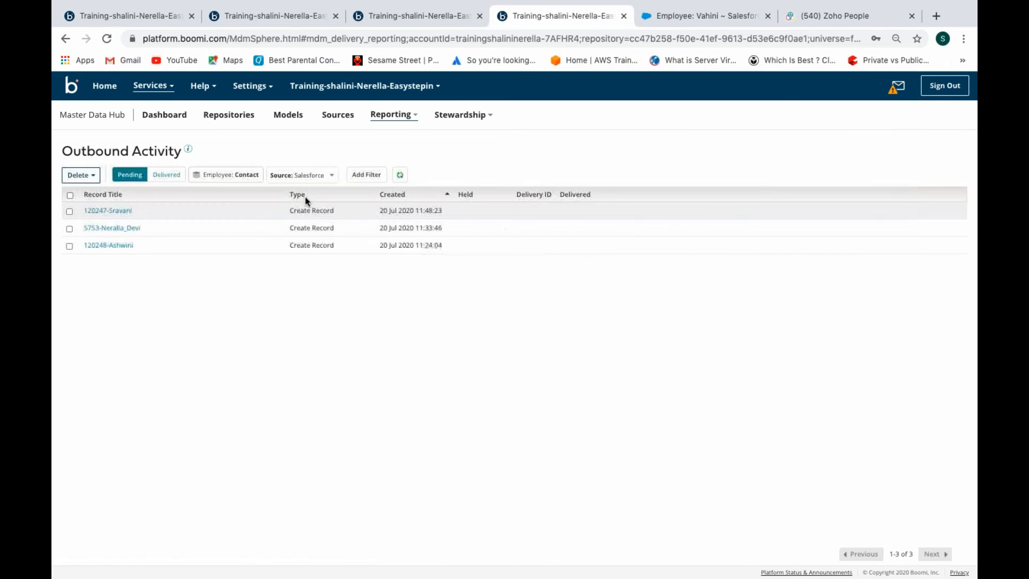
pyautogui.click(306, 176)
pyautogui.click(301, 220)
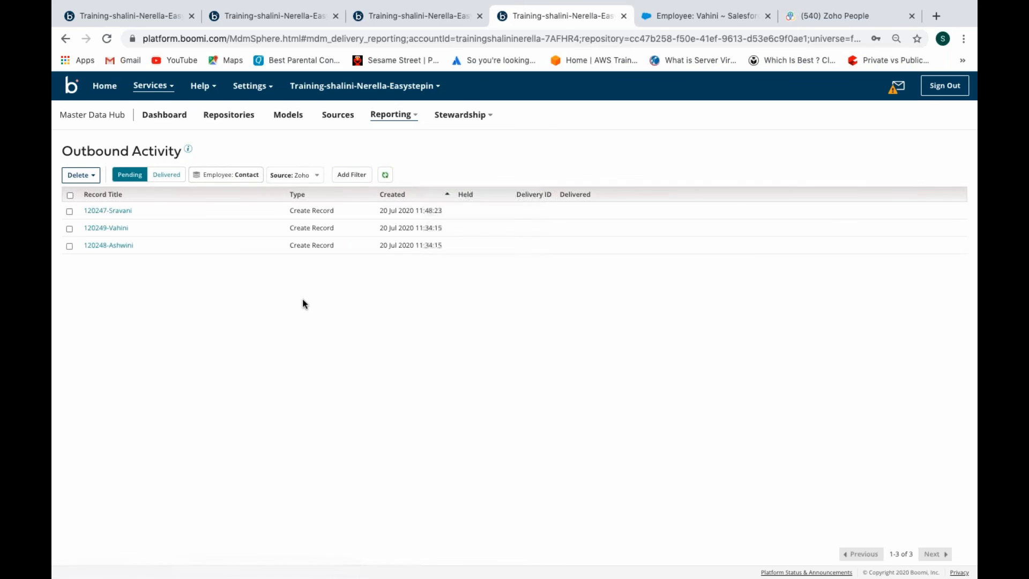
# - Run a test of the Sync MDM Data to Other Applications process on Test_Cloud
pyautogui.click(284, 23)
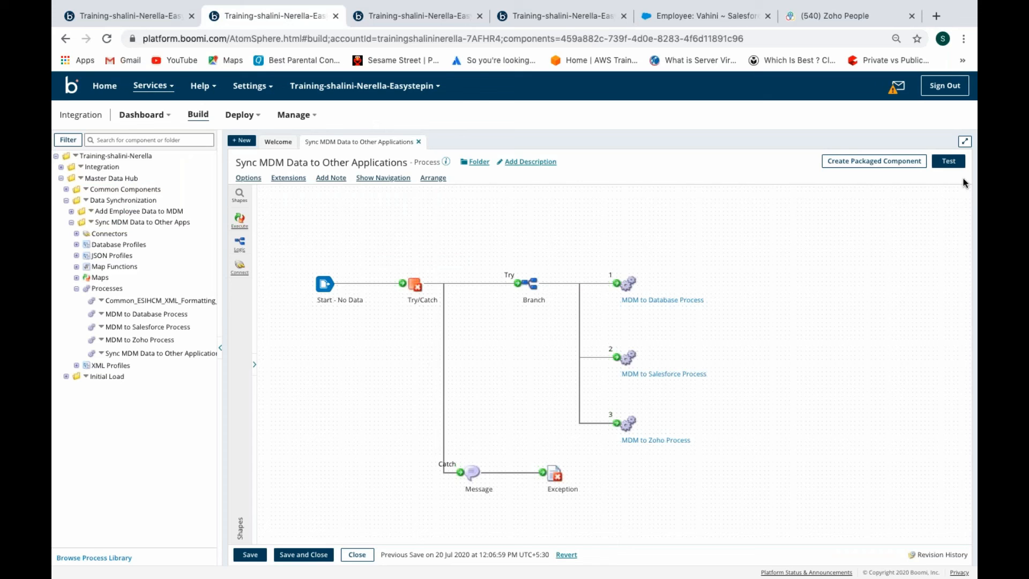
pyautogui.click(950, 162)
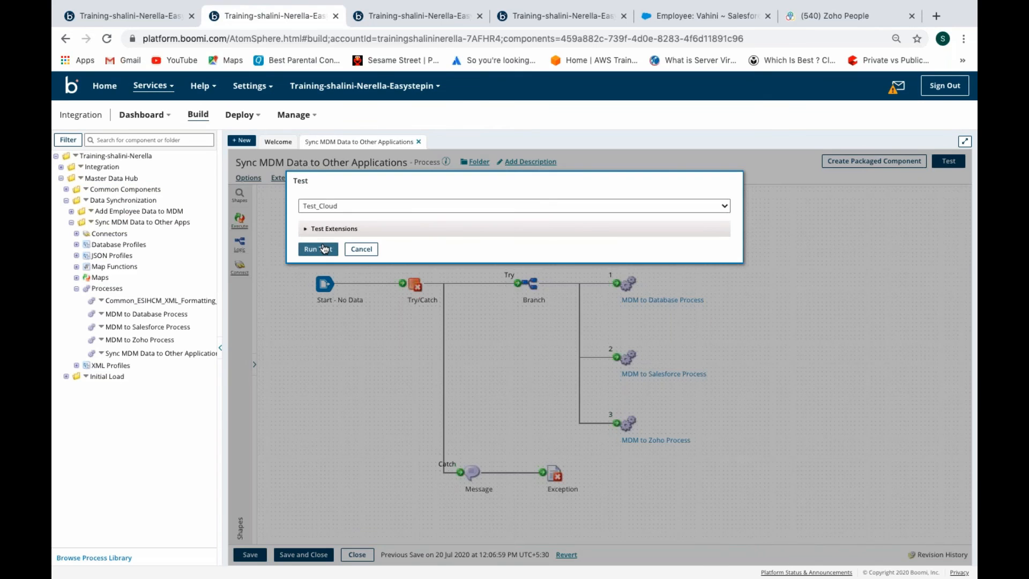
pyautogui.click(324, 248)
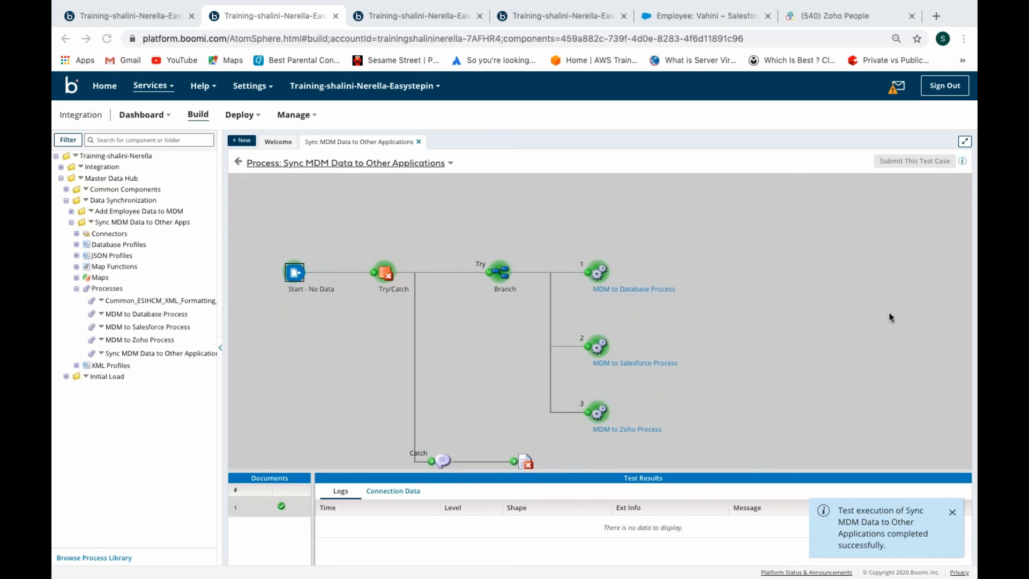
# - Refresh the pending Outbound Activity for Zoho and check the pending records of the other sources
pyautogui.click(565, 21)
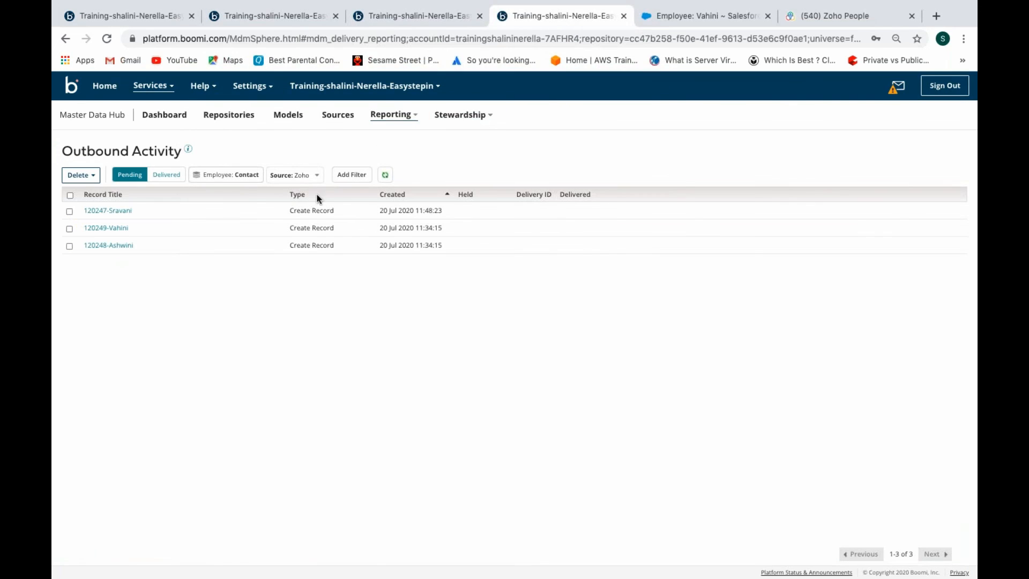
pyautogui.click(385, 176)
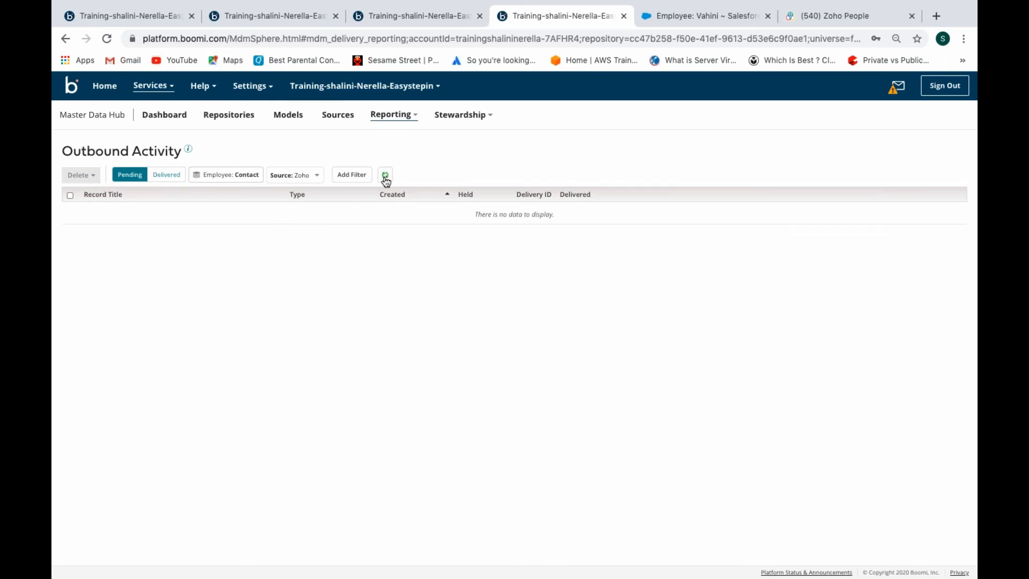
pyautogui.click(286, 176)
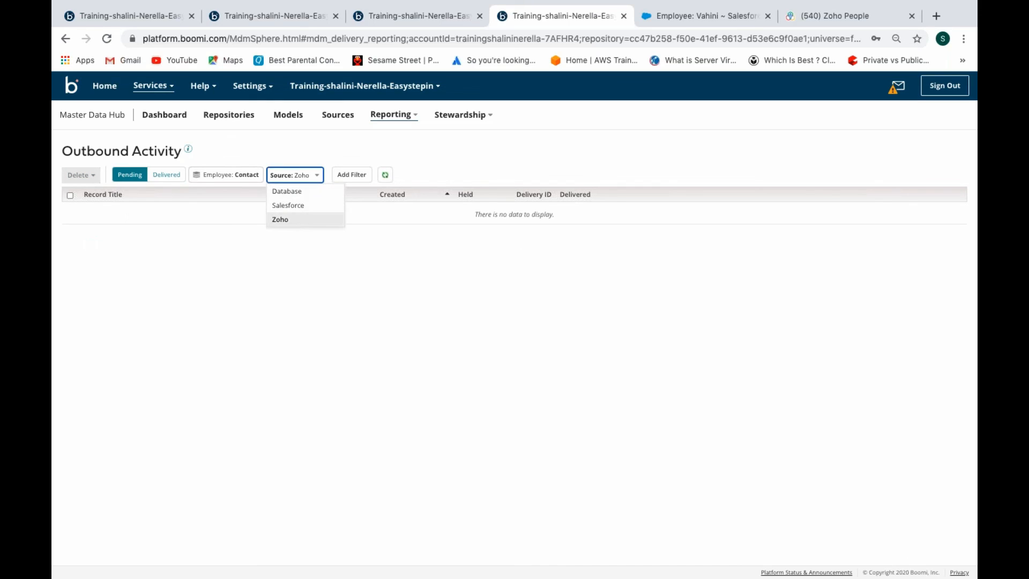
pyautogui.click(289, 204)
pyautogui.click(294, 177)
pyautogui.click(293, 205)
# - Review the delivered Outbound Activity records for the Database, Salesforce and Zoho sources
pyautogui.click(166, 175)
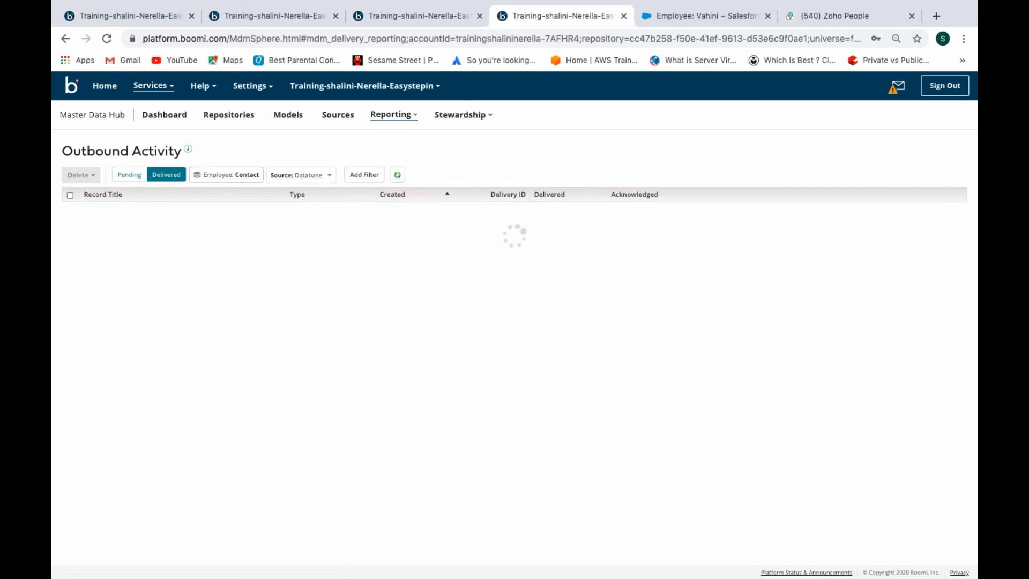
pyautogui.click(297, 177)
pyautogui.click(290, 204)
pyautogui.click(305, 174)
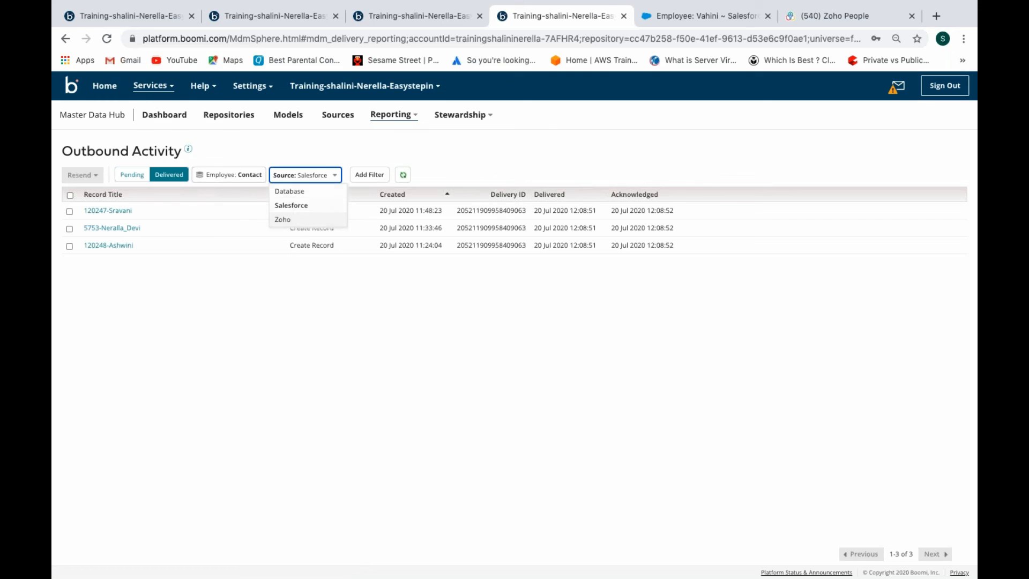
pyautogui.click(287, 219)
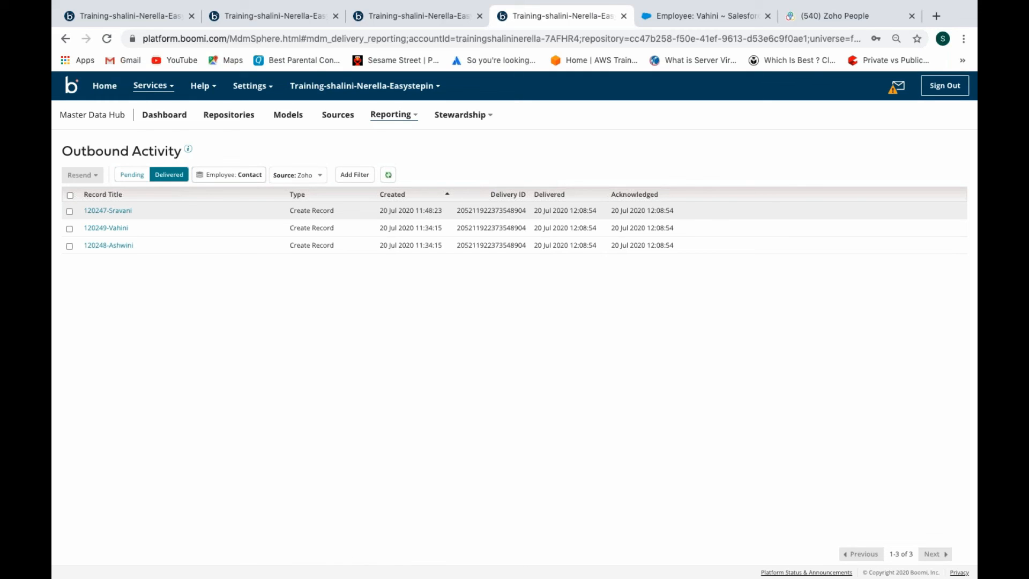
# - Switch to MySQL Workbench, rerun the select query on easystepin_kt.employee to check its rows, and return to the browser
pyautogui.press('super+Tab')
pyautogui.press('super+Tab')
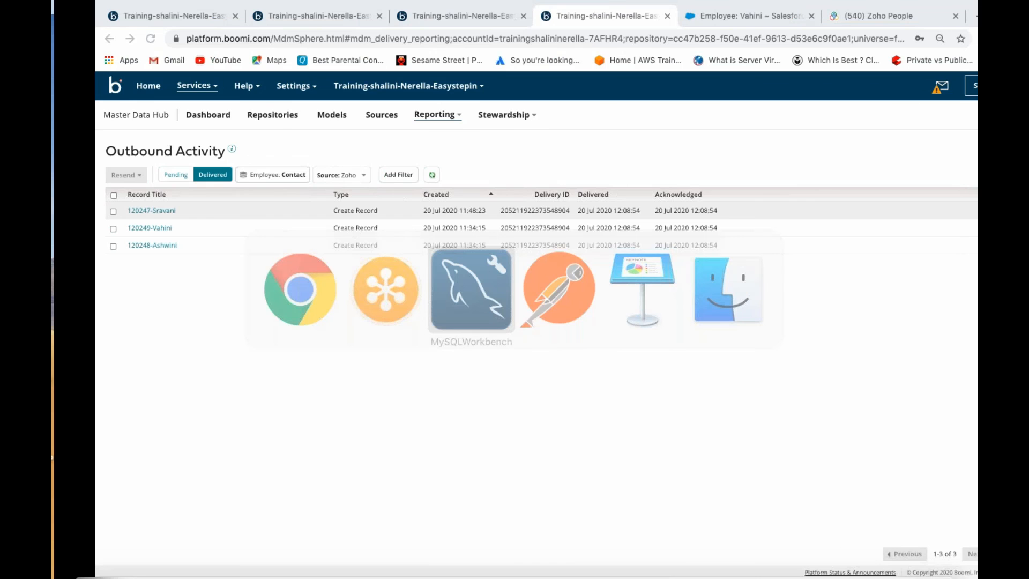
pyautogui.click(342, 142)
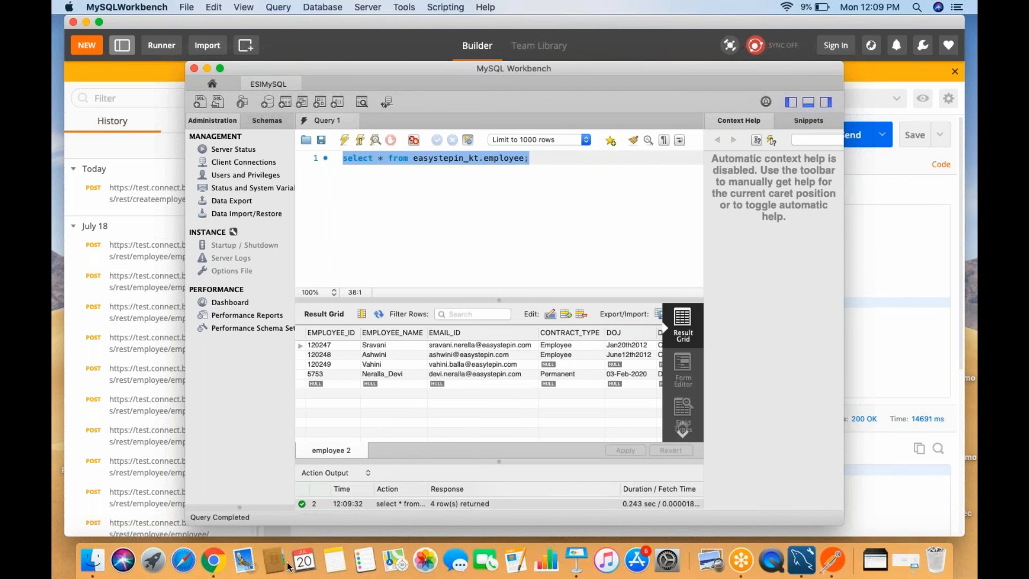
pyautogui.click(219, 564)
pyautogui.click(218, 563)
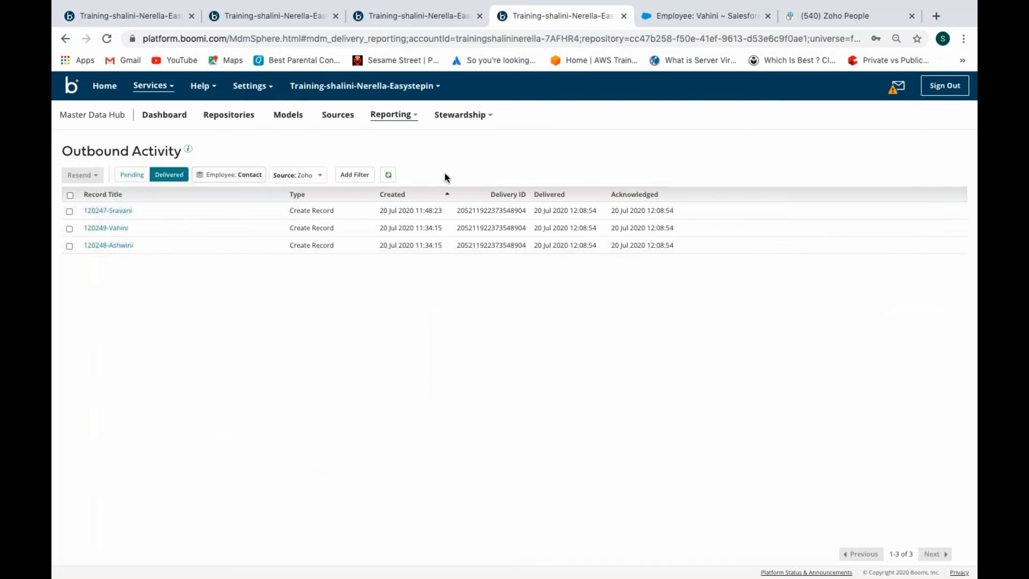
# - List all Employee records in Salesforce, then leave the Boomi test results and return to the process editor
pyautogui.click(701, 17)
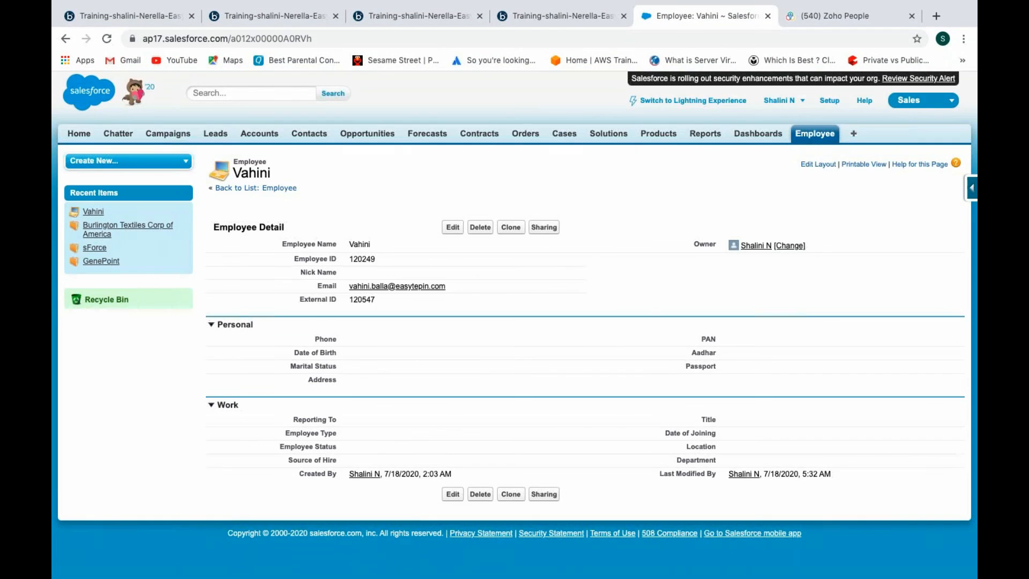
pyautogui.click(819, 135)
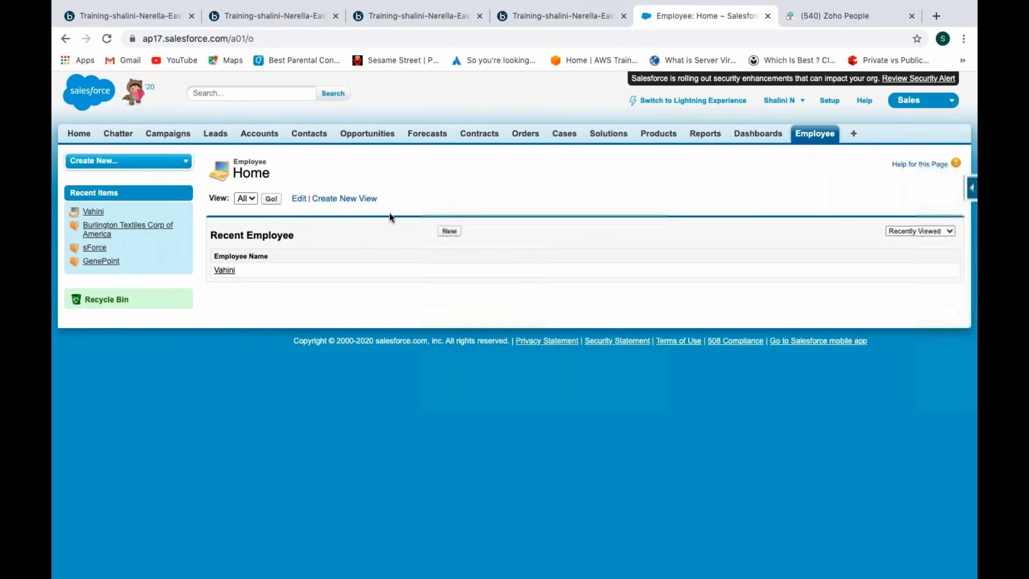
pyautogui.click(271, 199)
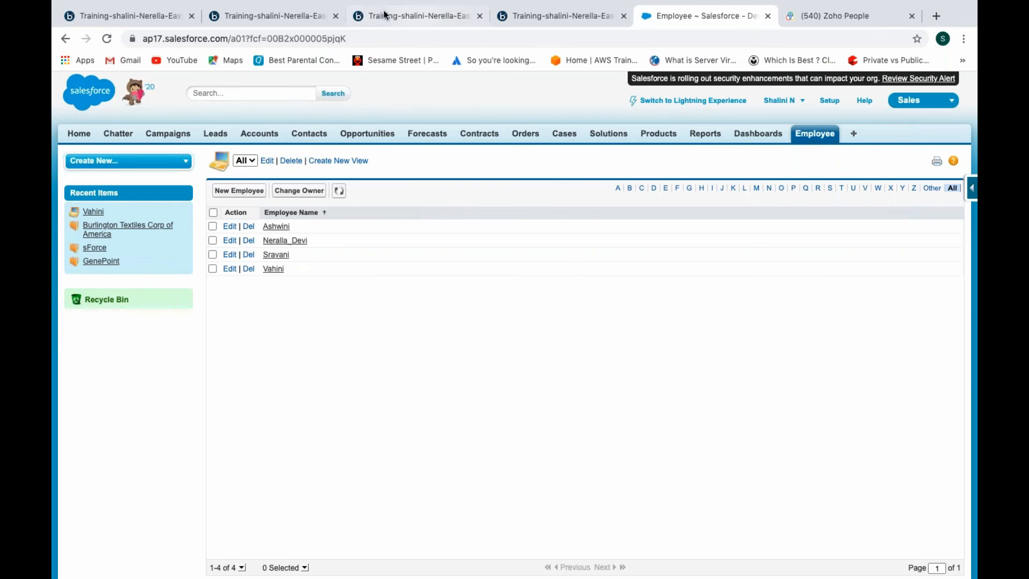
pyautogui.click(305, 15)
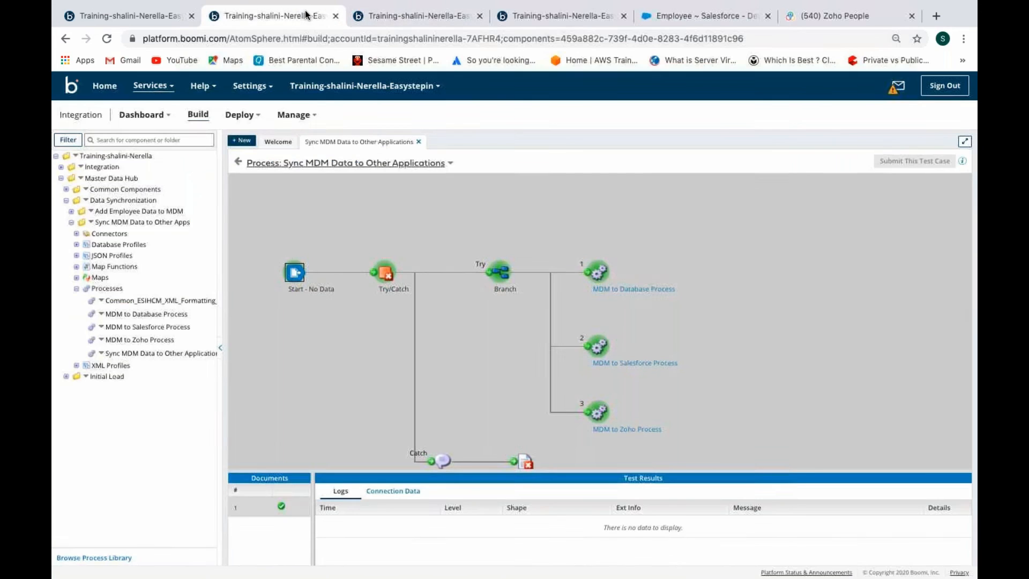
pyautogui.click(237, 164)
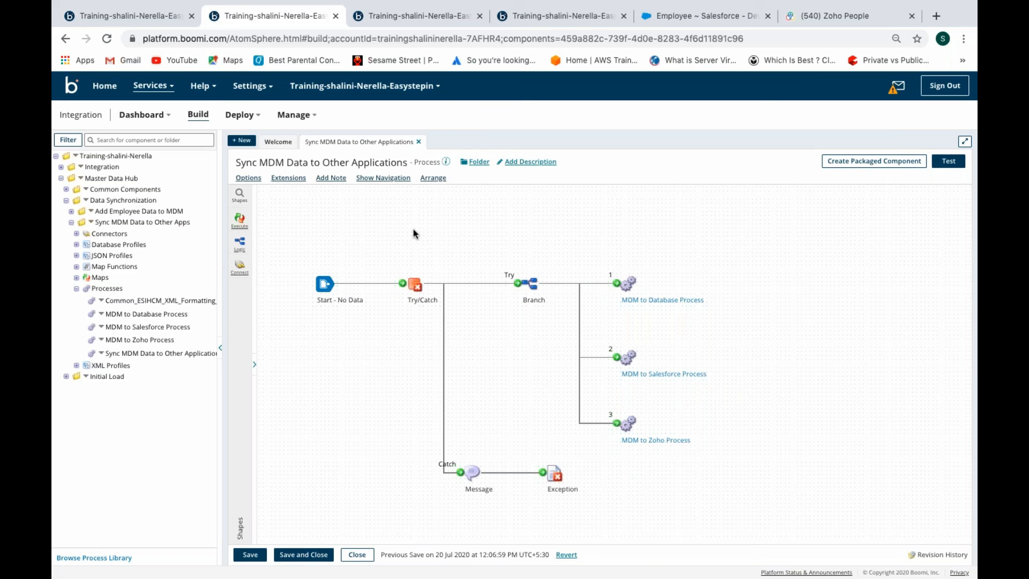
# - Switch to Postman and replace the EmployeeID and ContactName in the createemployee request body with the new employee's details
pyautogui.press('super+Tab')
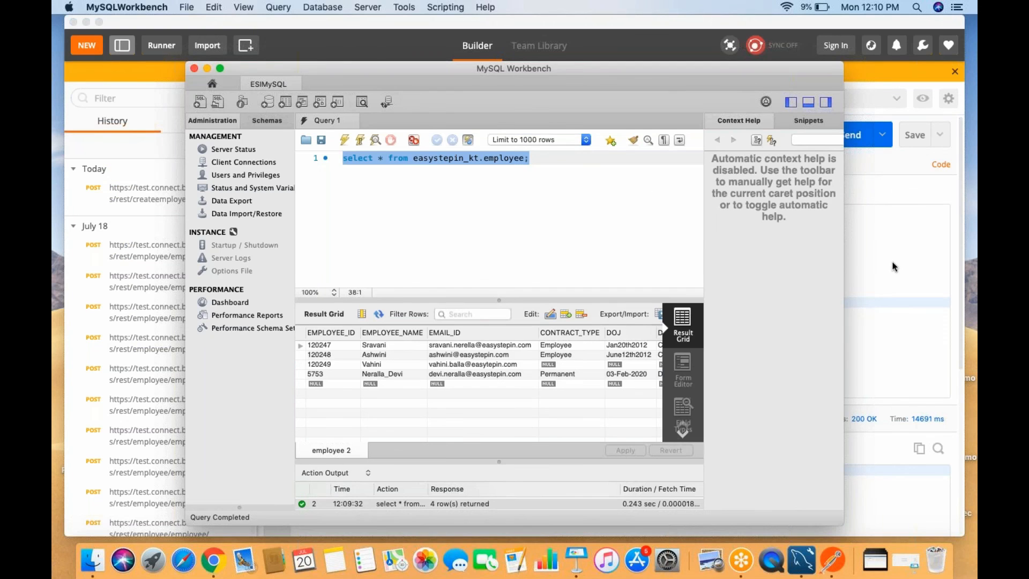
pyautogui.press('super+Tab')
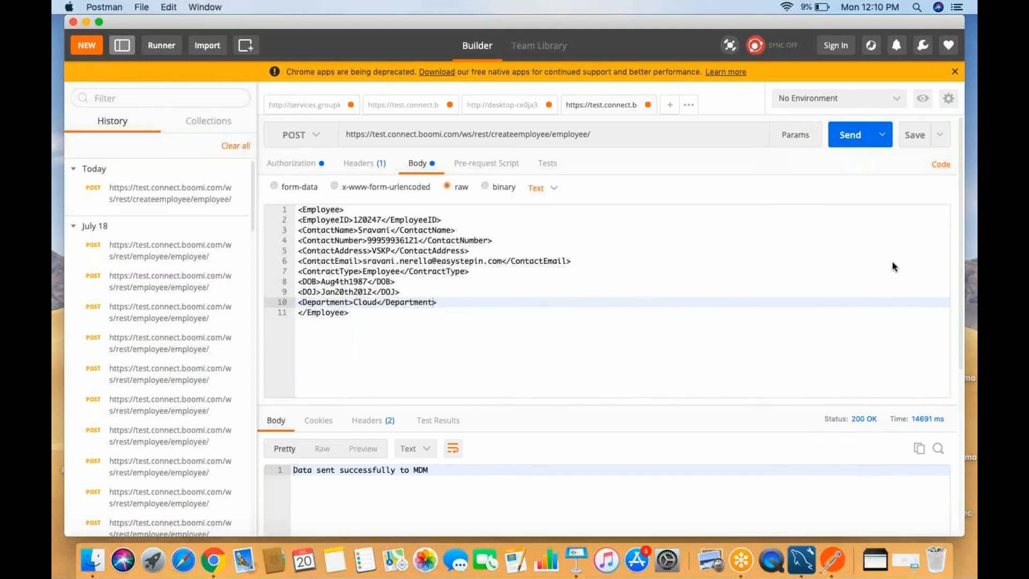
pyautogui.click(383, 219)
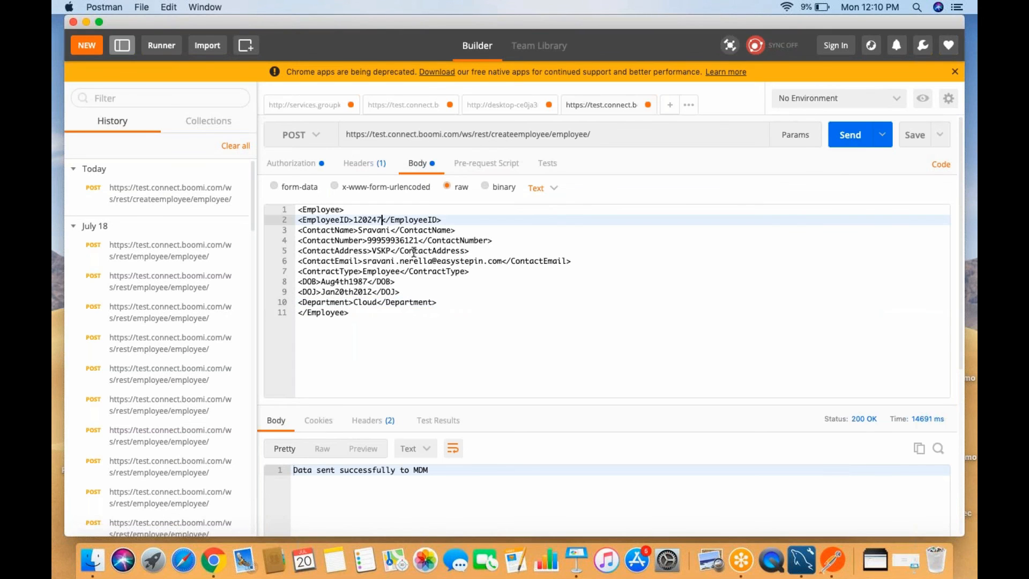
pyautogui.press('BackSpace')
pyautogui.press('BackSpace')
pyautogui.write('58')
pyautogui.moveTo(391, 232); pyautogui.dragTo(365, 230)
pyautogui.press('BackSpace')
pyautogui.write('andhya')
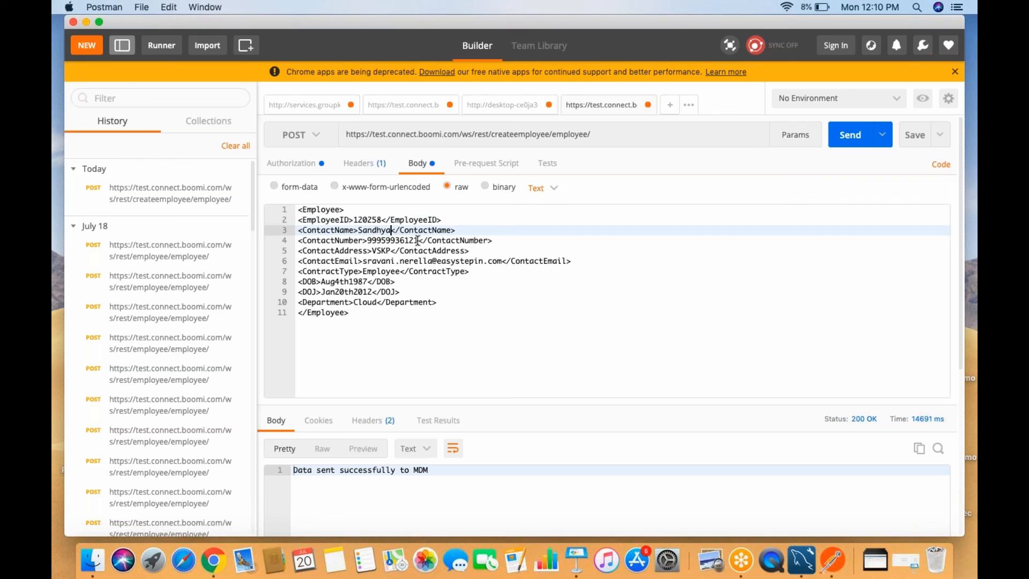
# - Update the ContactNumber and ContactEmail in the request body with the new employee's phone number and email
pyautogui.click(417, 241)
pyautogui.press('BackSpace')
pyautogui.press('BackSpace')
pyautogui.press('BackSpace')
pyautogui.write('222')
pyautogui.click(380, 261)
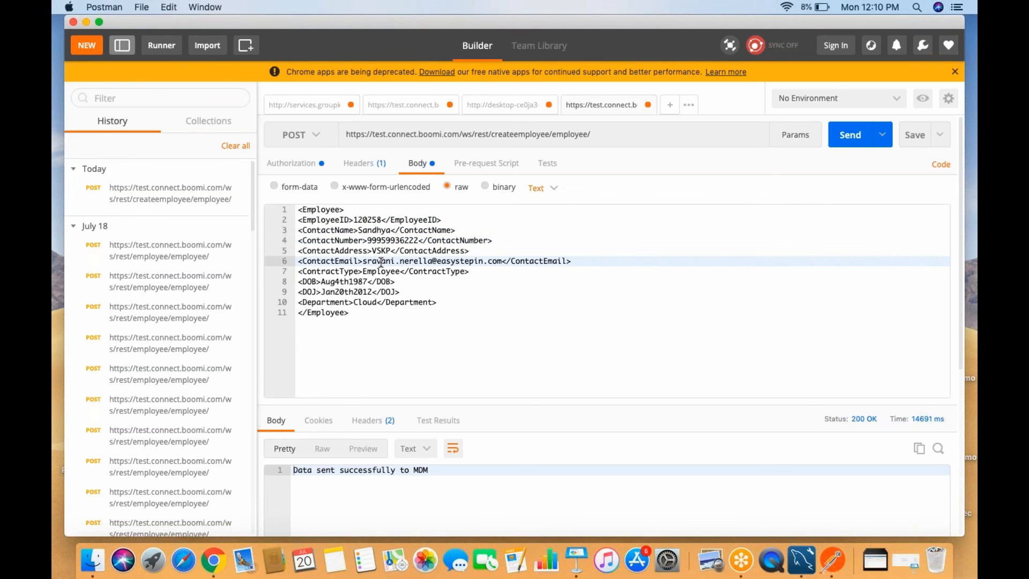
pyautogui.moveTo(396, 262); pyautogui.dragTo(363, 264)
pyautogui.write('sandhya')
# - Set the ContractType to Contractor and send the POST request to the createemployee endpoint
pyautogui.moveTo(399, 271); pyautogui.dragTo(363, 271)
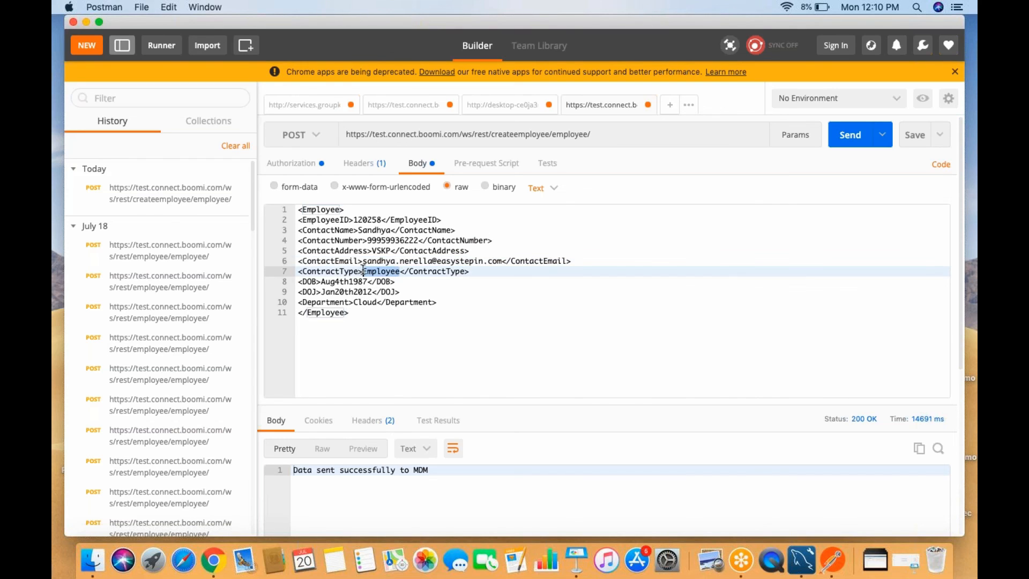
pyautogui.write('Contractor')
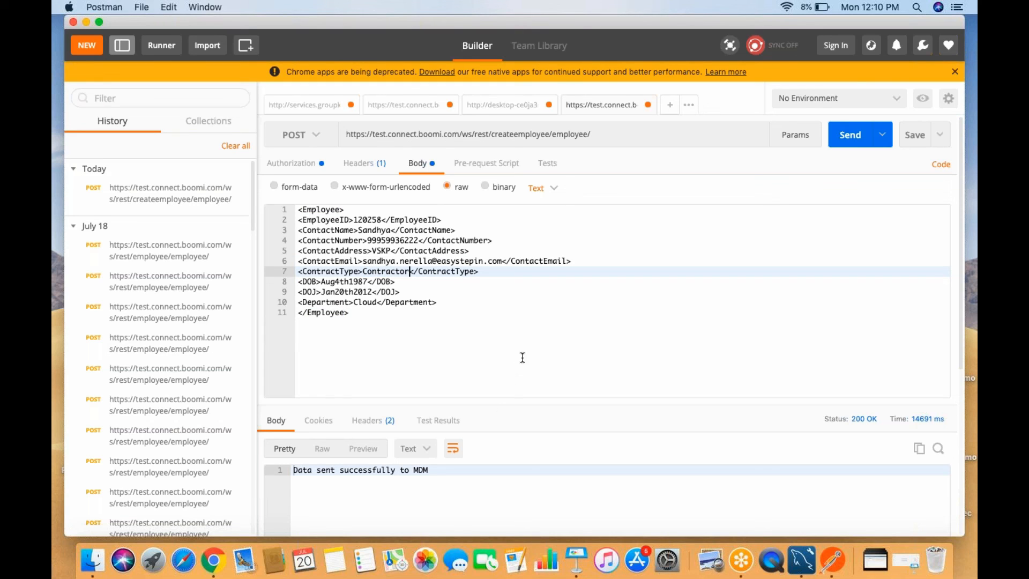
pyautogui.click(513, 330)
pyautogui.click(842, 137)
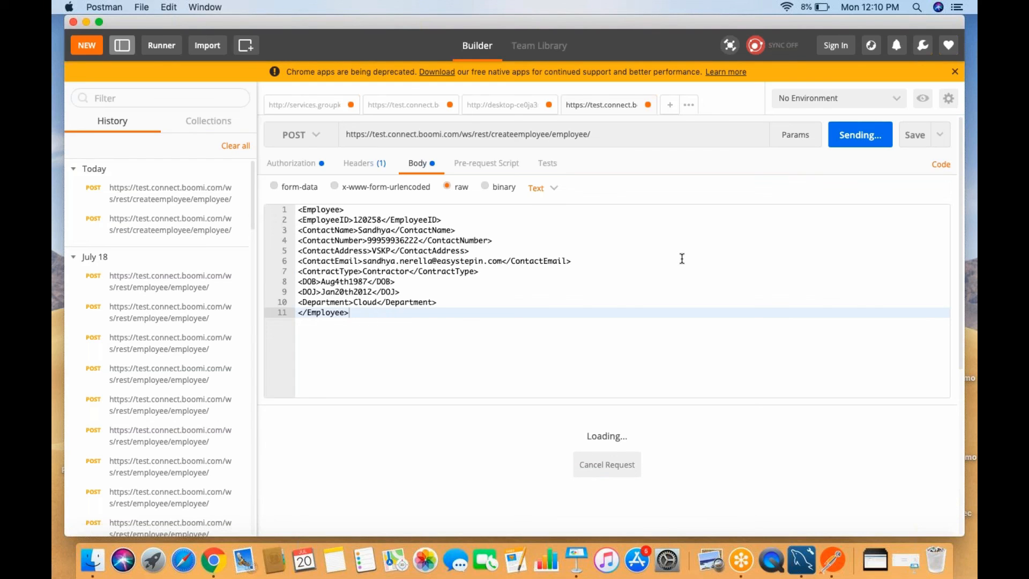
# - Switch to Master Data Hub in the browser and check the Golden Records and pending Outbound Activity for the new employee
pyautogui.click(211, 567)
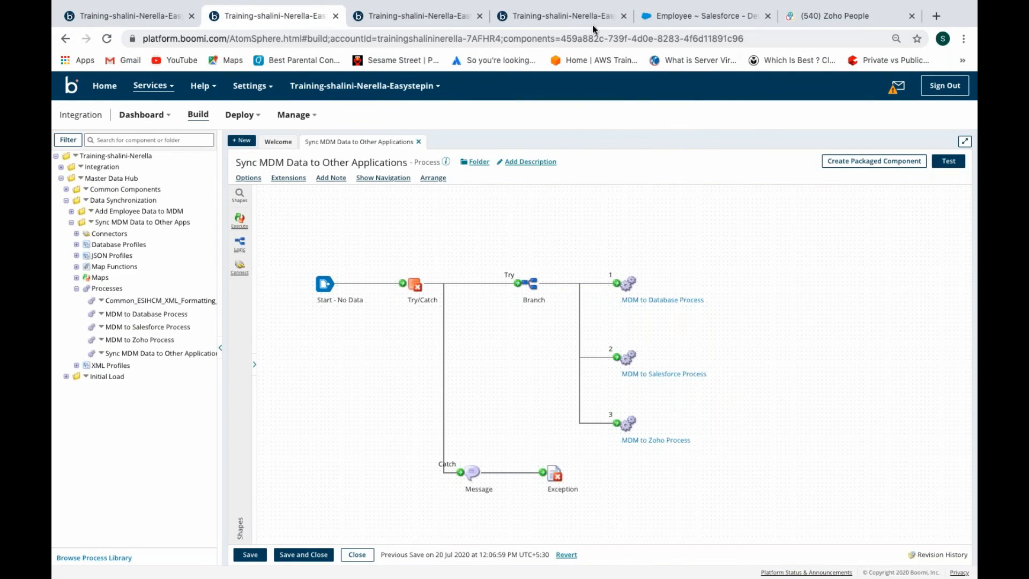
pyautogui.click(590, 21)
pyautogui.click(455, 115)
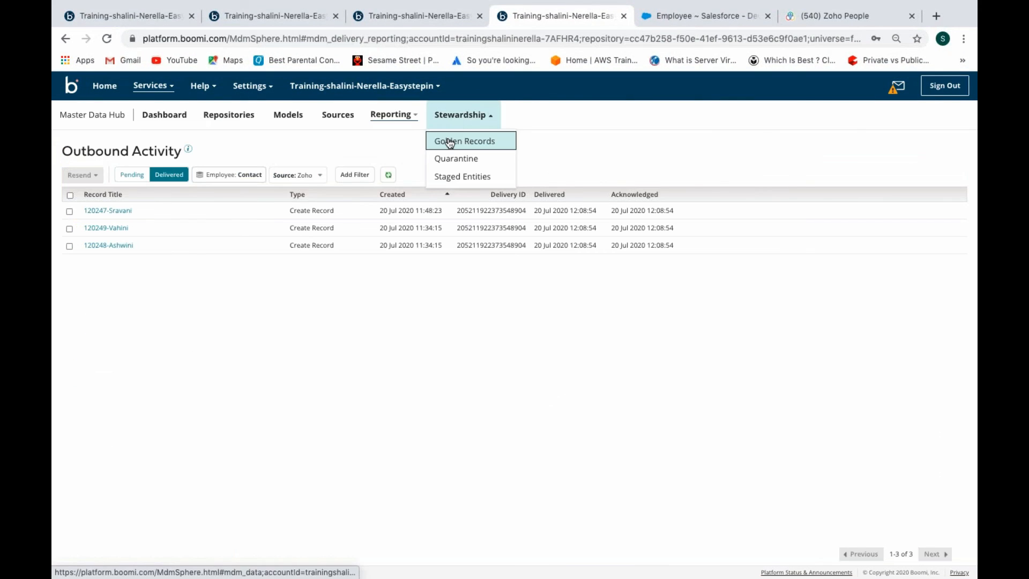
pyautogui.click(450, 140)
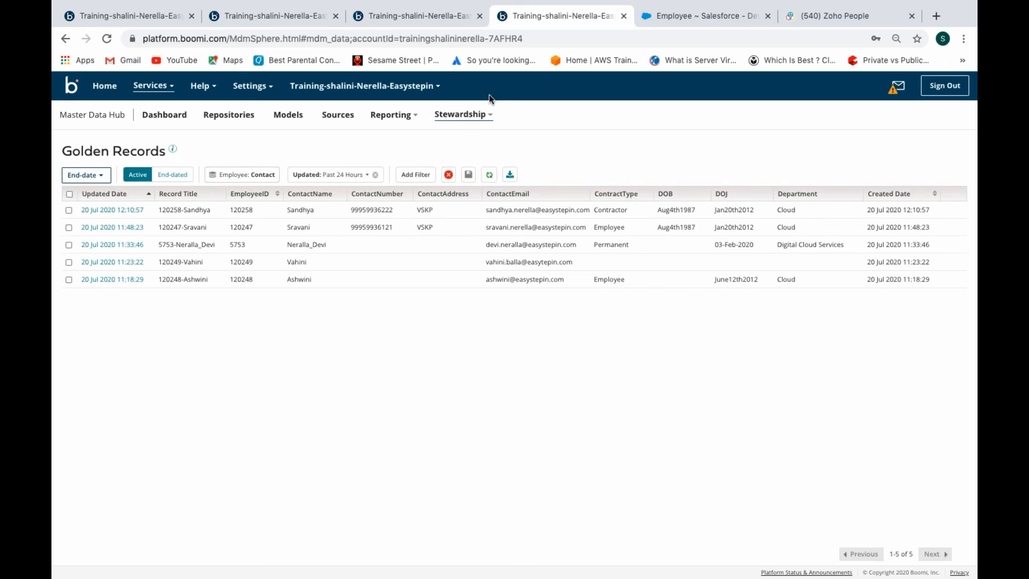
pyautogui.click(391, 115)
pyautogui.click(396, 159)
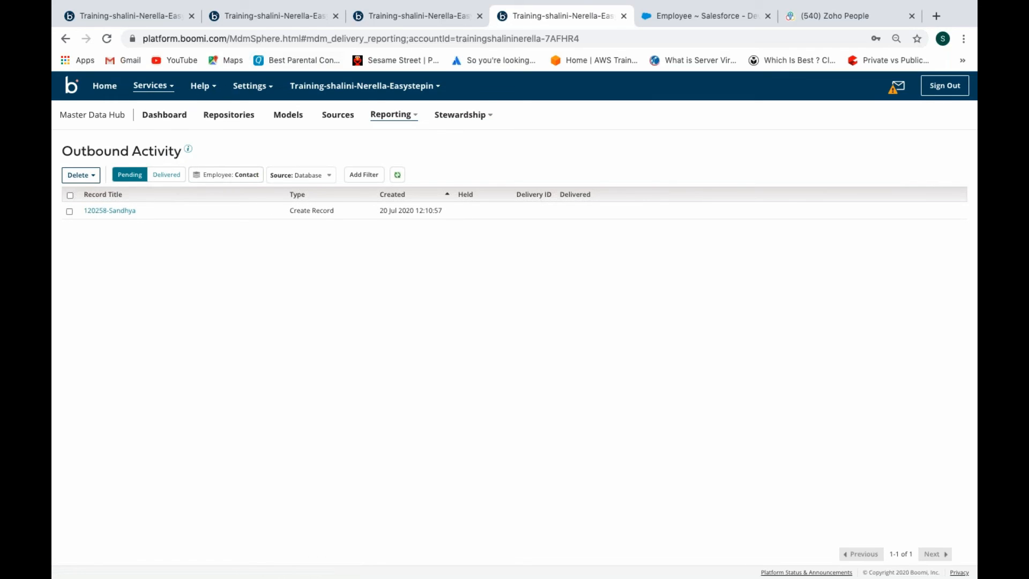
# - Test the Sync MDM Data to Other Applications process again, then rerun the easystepin_kt.employee query in MySQL Workbench
pyautogui.click(249, 17)
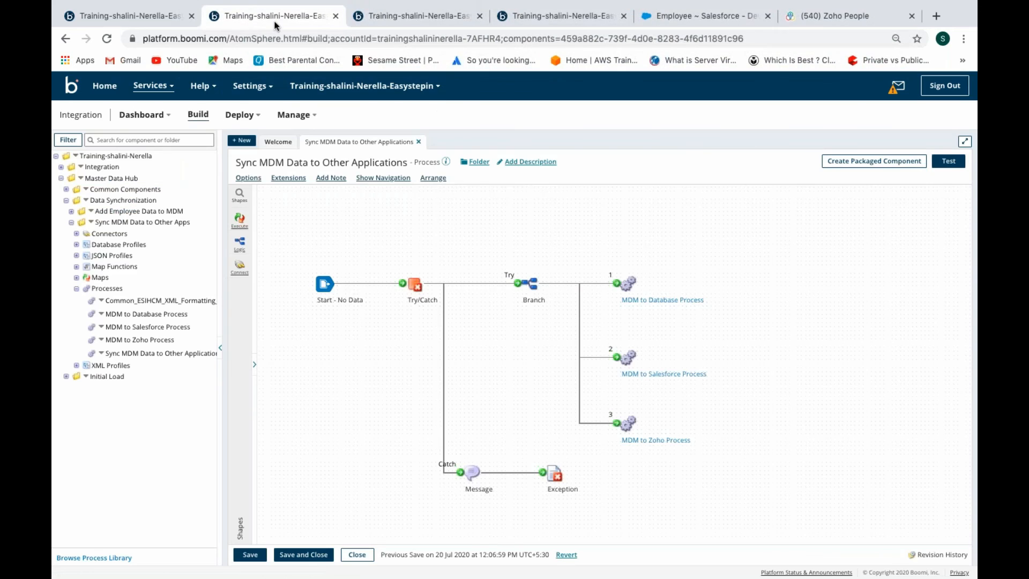
pyautogui.click(949, 163)
pyautogui.click(318, 236)
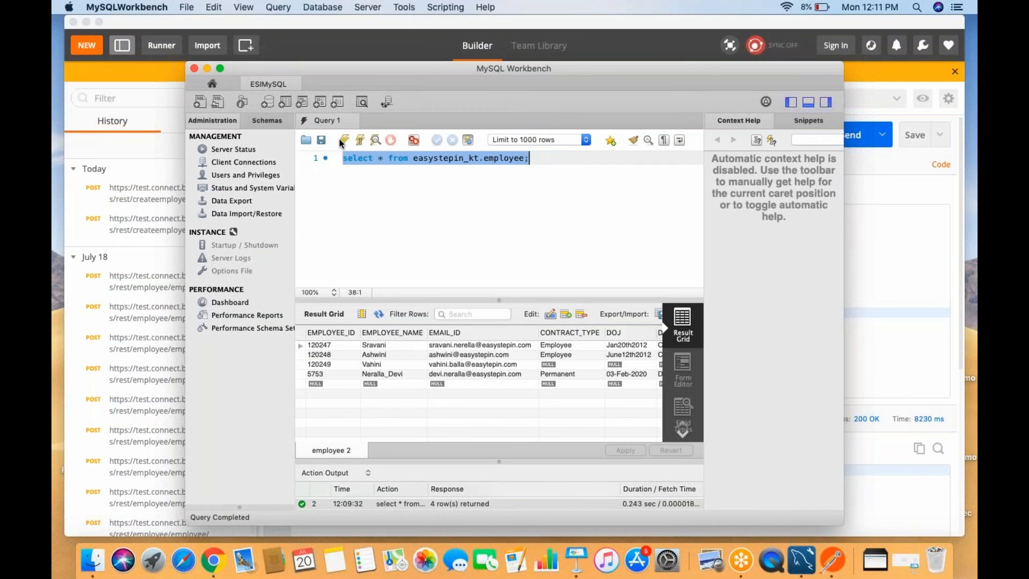
pyautogui.click(343, 140)
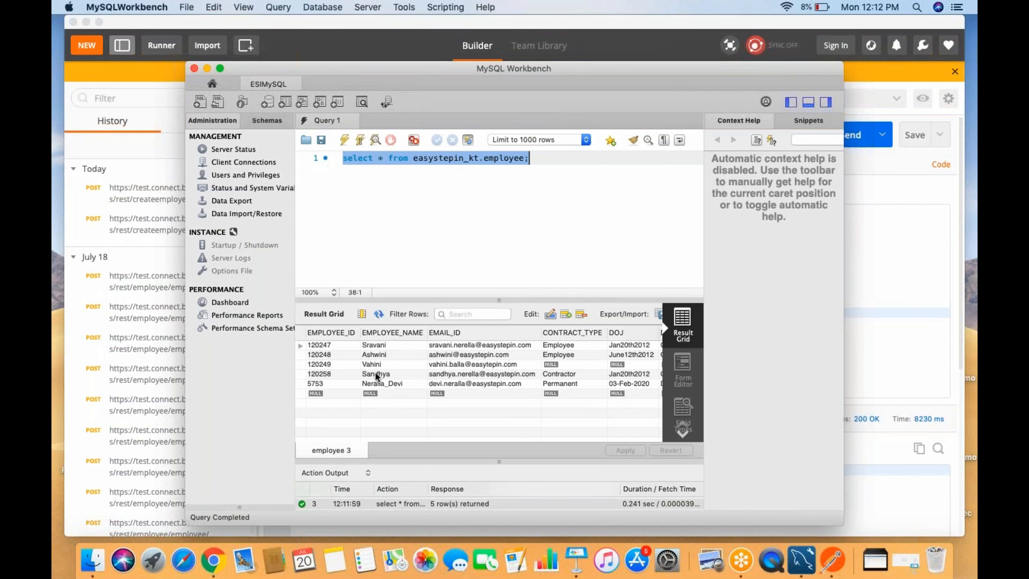
# - Switch to the browser and refresh the Salesforce employee list and the Zoho People employee view to check for the new employee
pyautogui.click(376, 374)
pyautogui.click(214, 562)
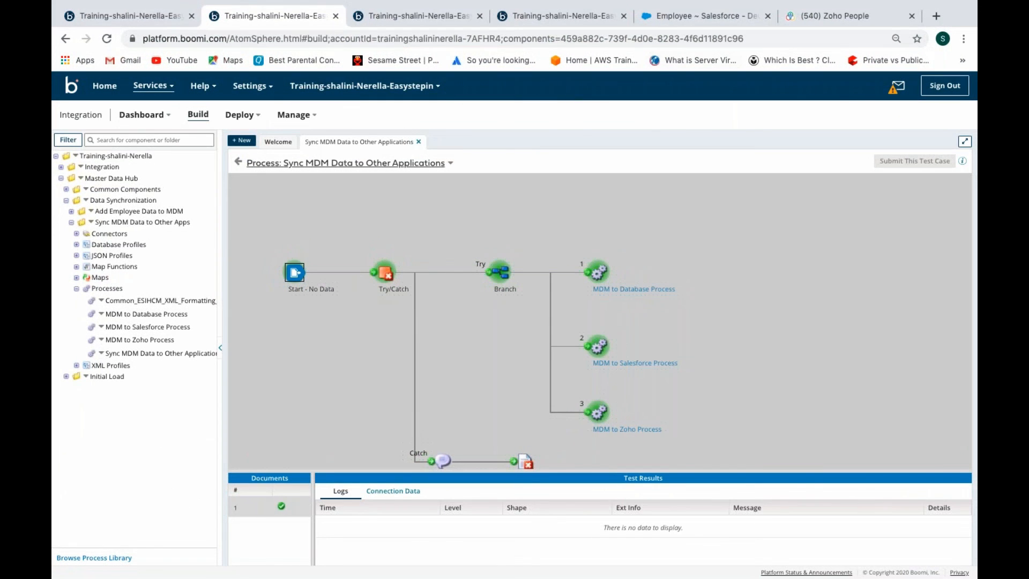
pyautogui.click(711, 18)
pyautogui.click(339, 191)
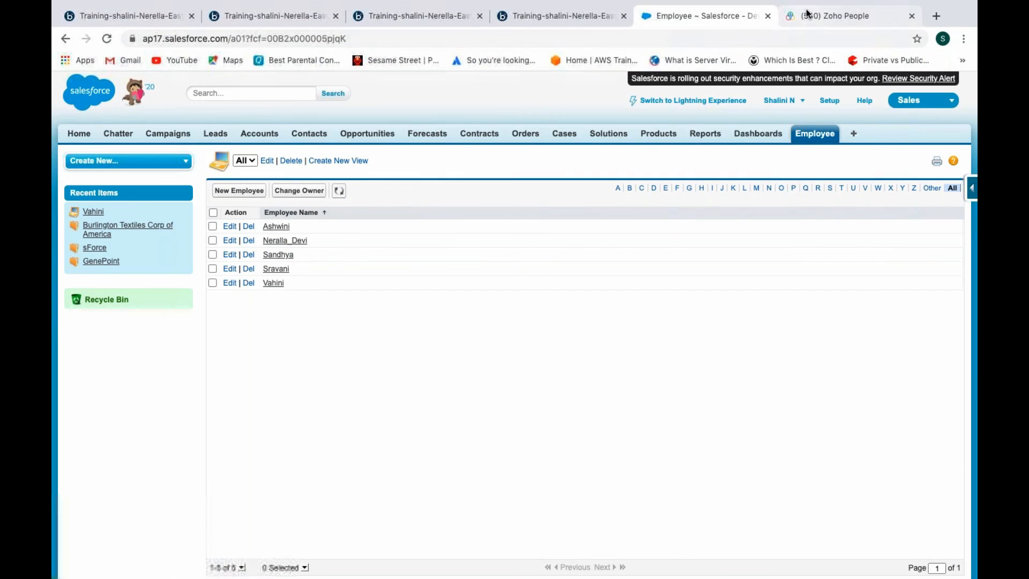
pyautogui.click(841, 16)
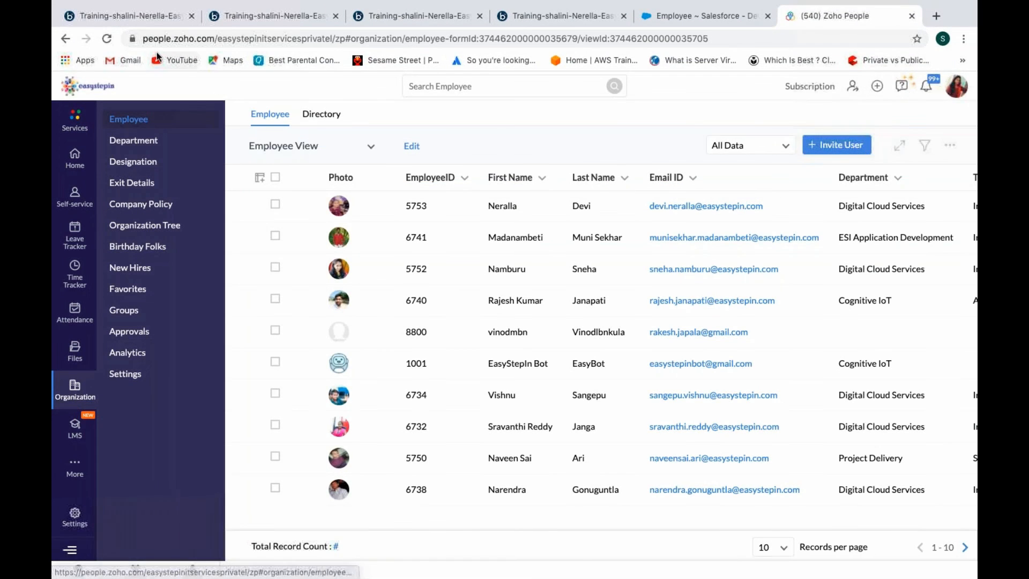
pyautogui.click(113, 42)
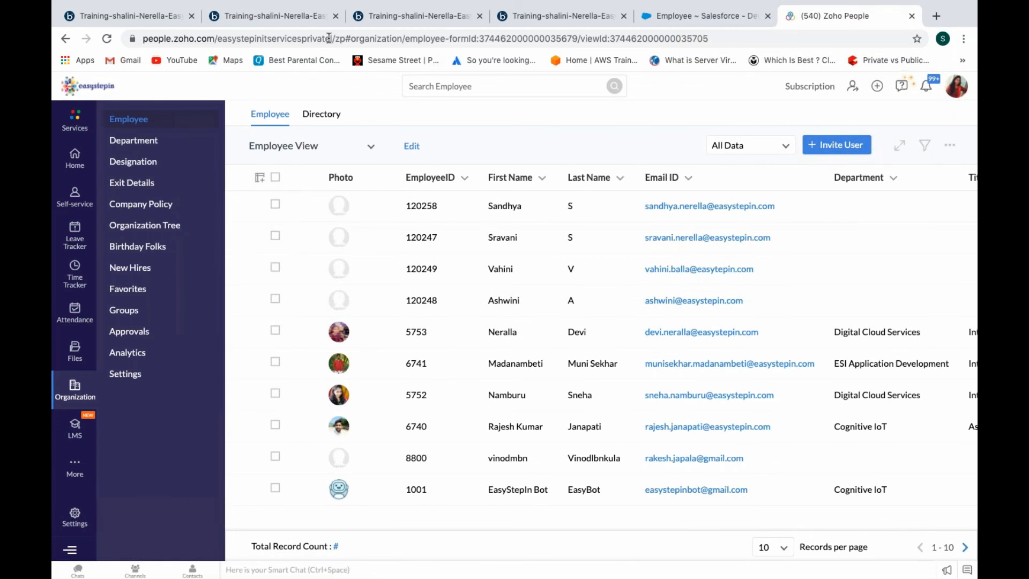
# - In Master Data Hub, review the second golden record's fields, sources, tags, history and available actions, and close it
pyautogui.click(313, 21)
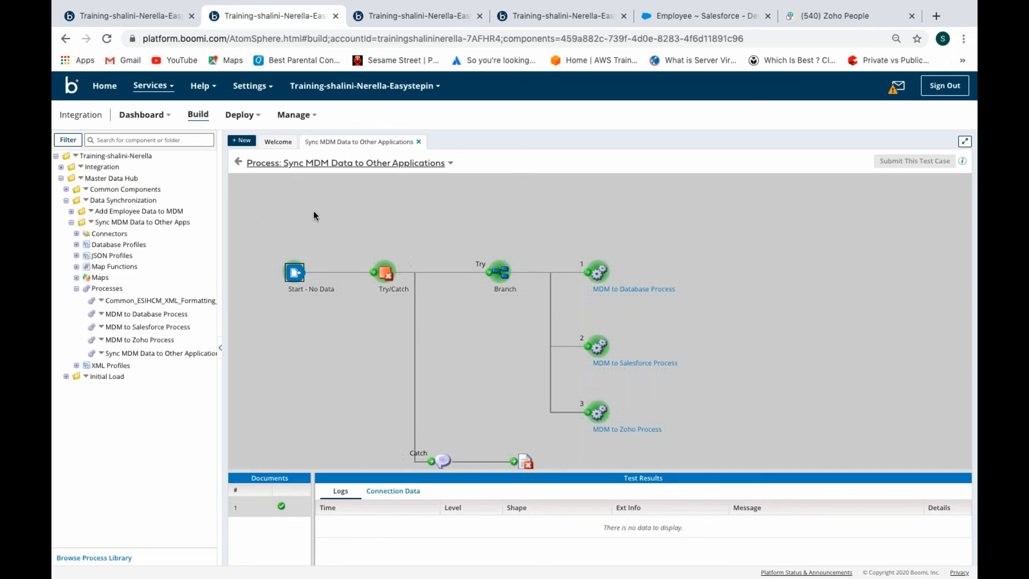
pyautogui.click(557, 16)
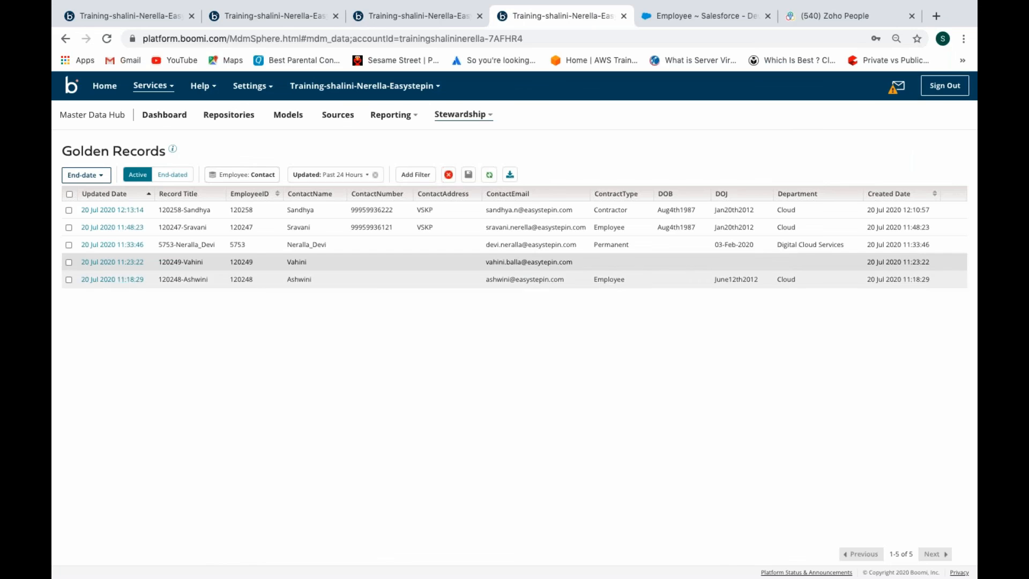
pyautogui.click(104, 229)
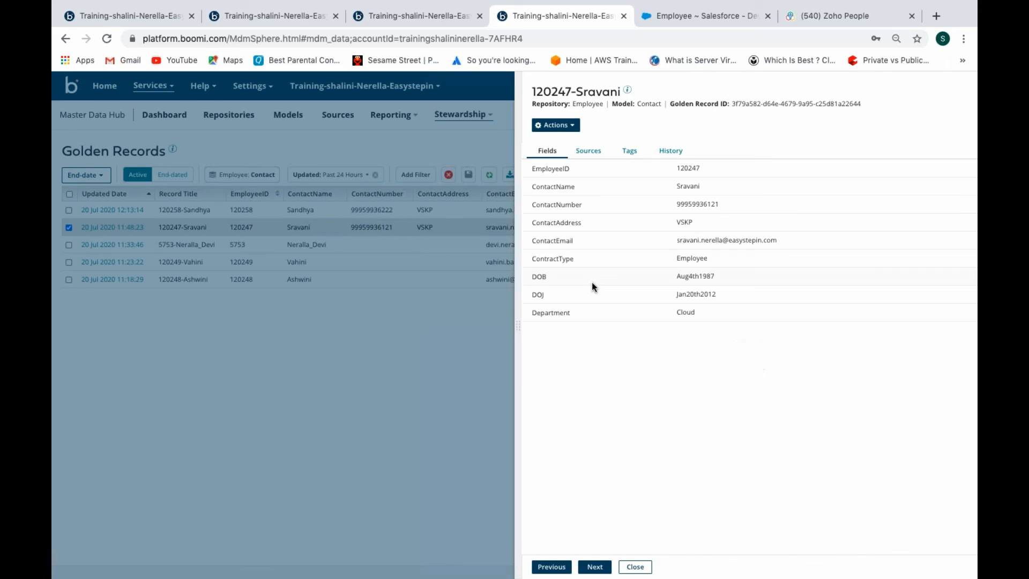
pyautogui.click(588, 152)
pyautogui.click(633, 153)
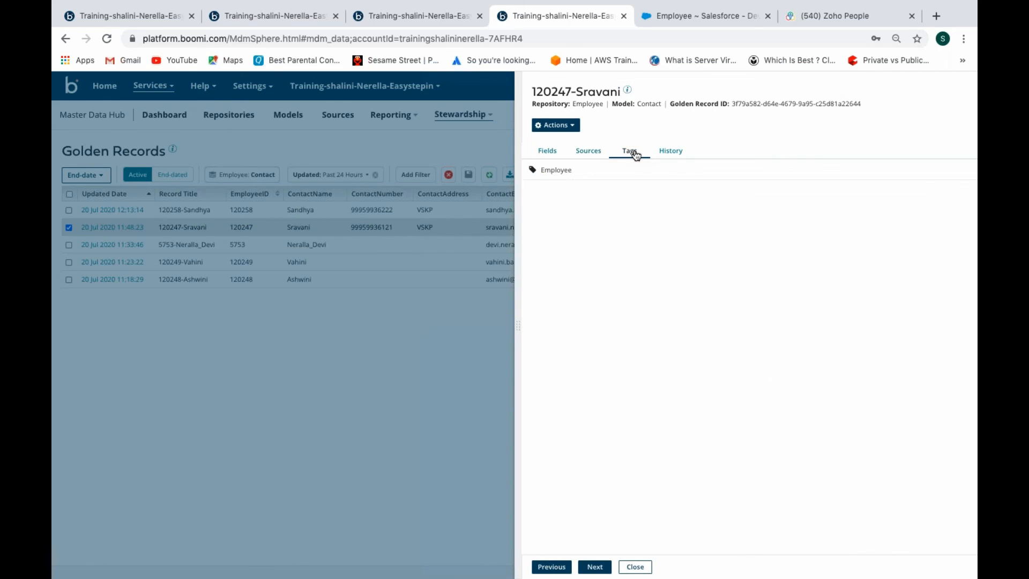
pyautogui.click(675, 154)
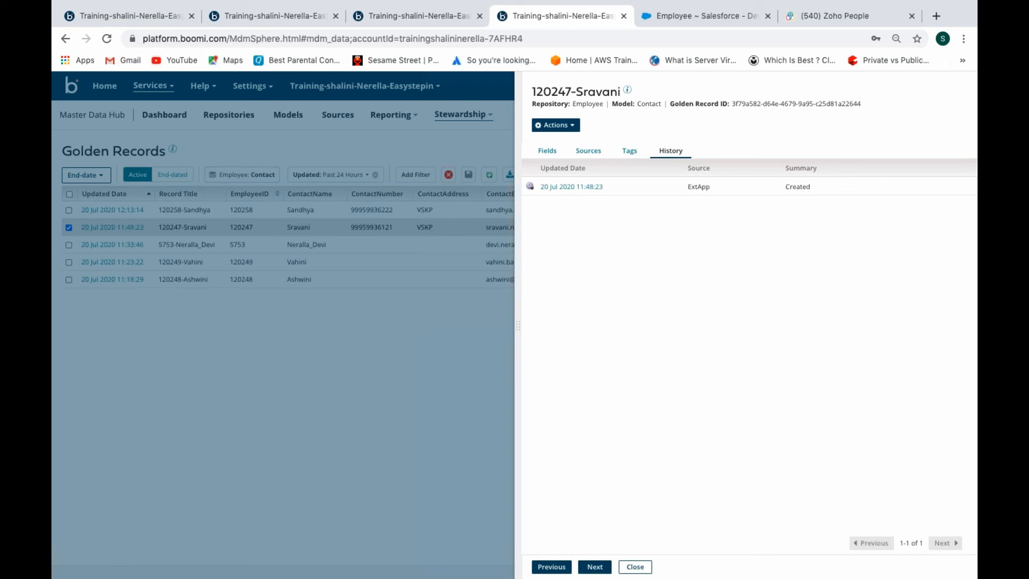
pyautogui.click(556, 125)
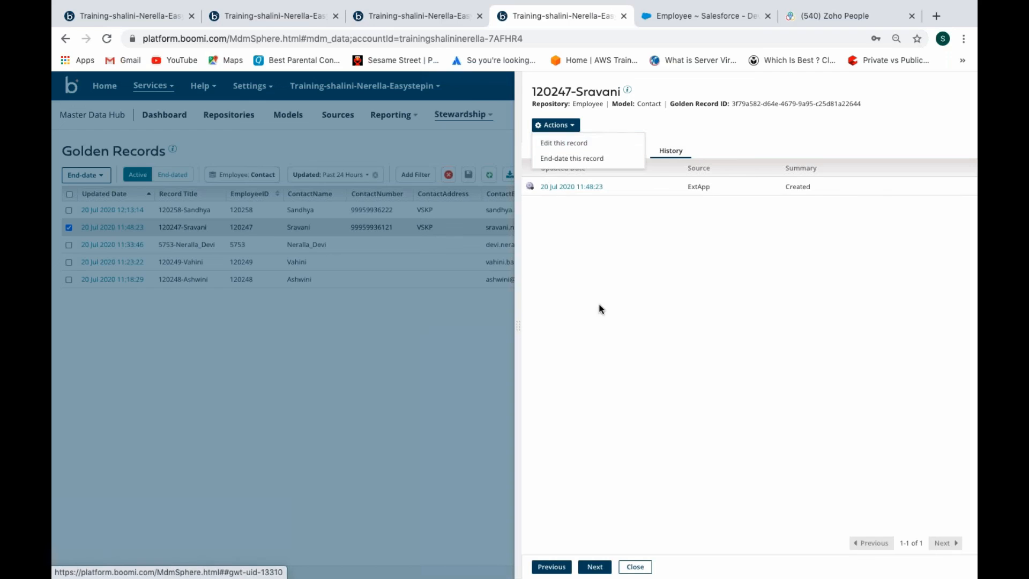
pyautogui.click(634, 569)
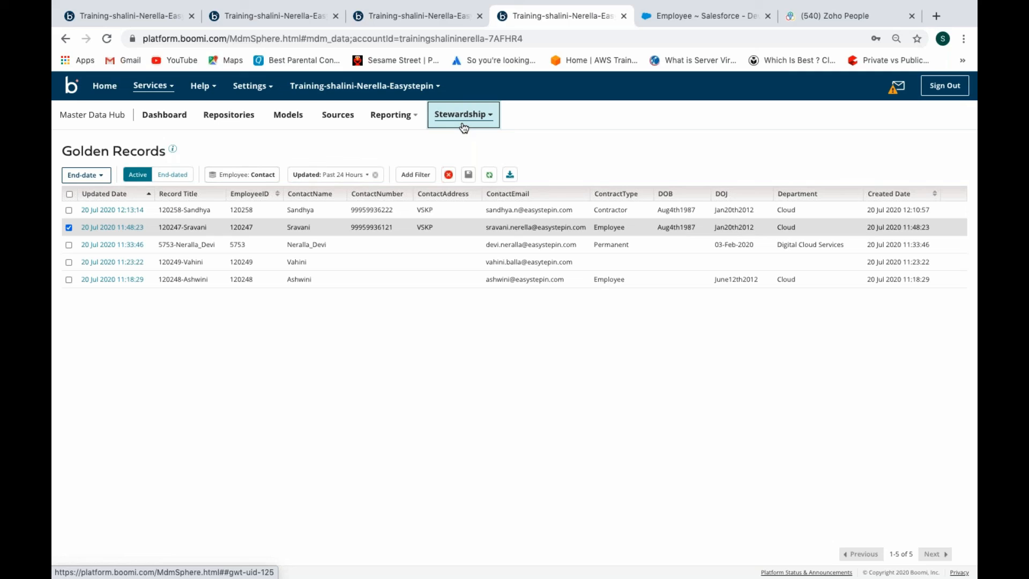
# - Open the Stewardship Quarantine page for the Employee repository's Contact model
pyautogui.click(464, 127)
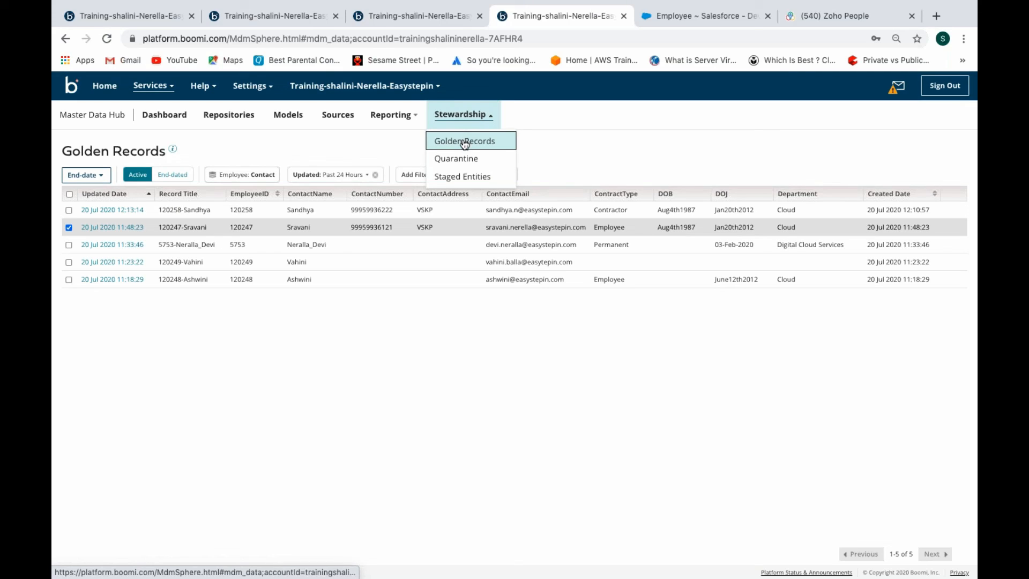
pyautogui.click(349, 340)
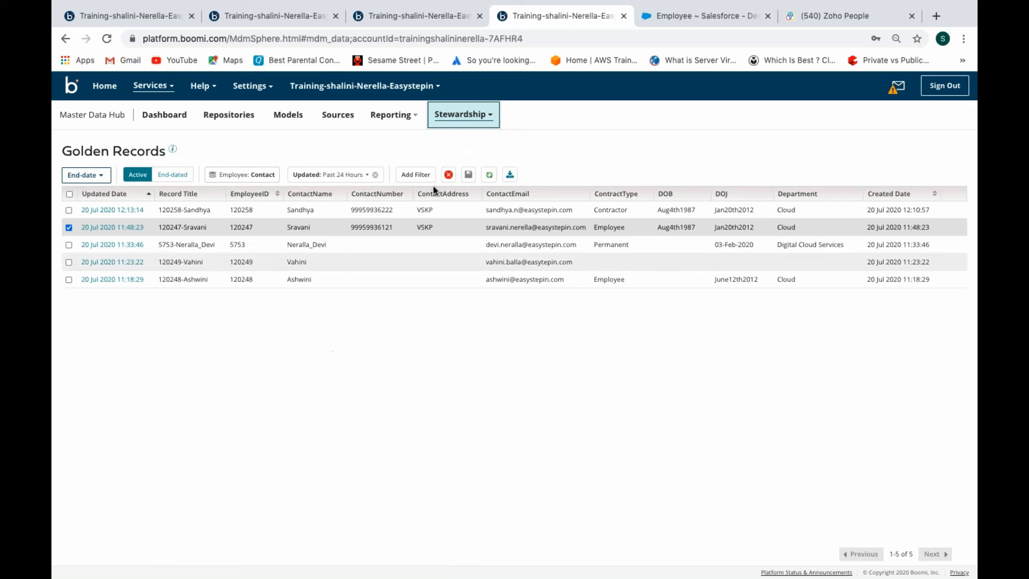
pyautogui.click(452, 122)
pyautogui.click(456, 159)
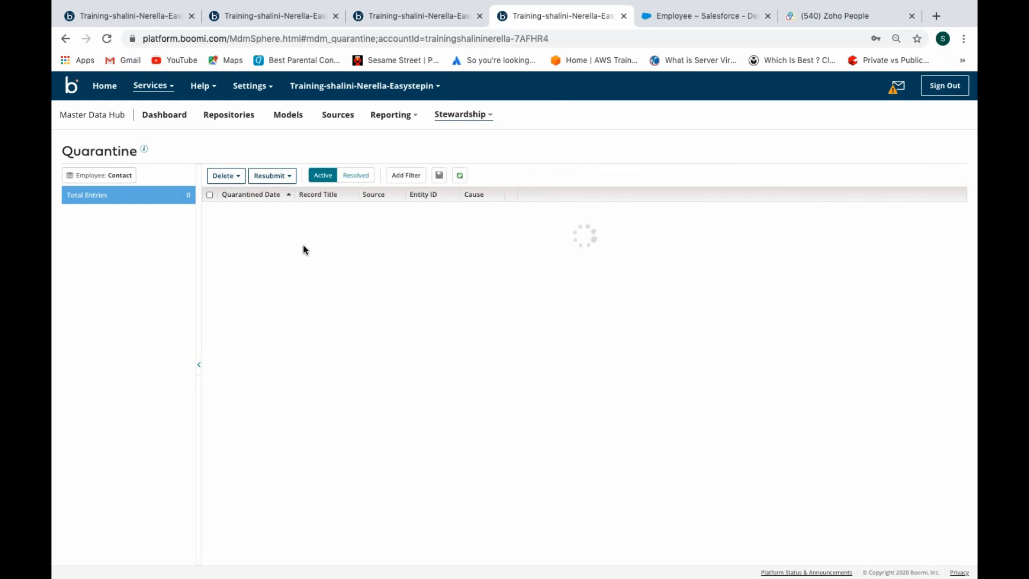
# - Switch to Postman, change the EmployeeID's second digit to 1 in the request body and send the POST request to createemployee
pyautogui.hotkey('ctrl', 'Left')
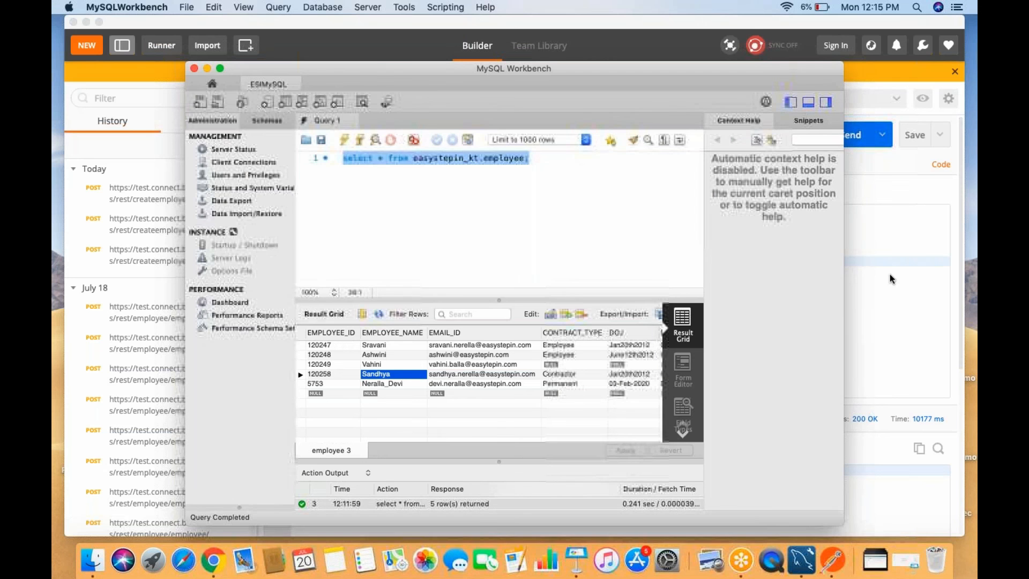
pyautogui.click(890, 275)
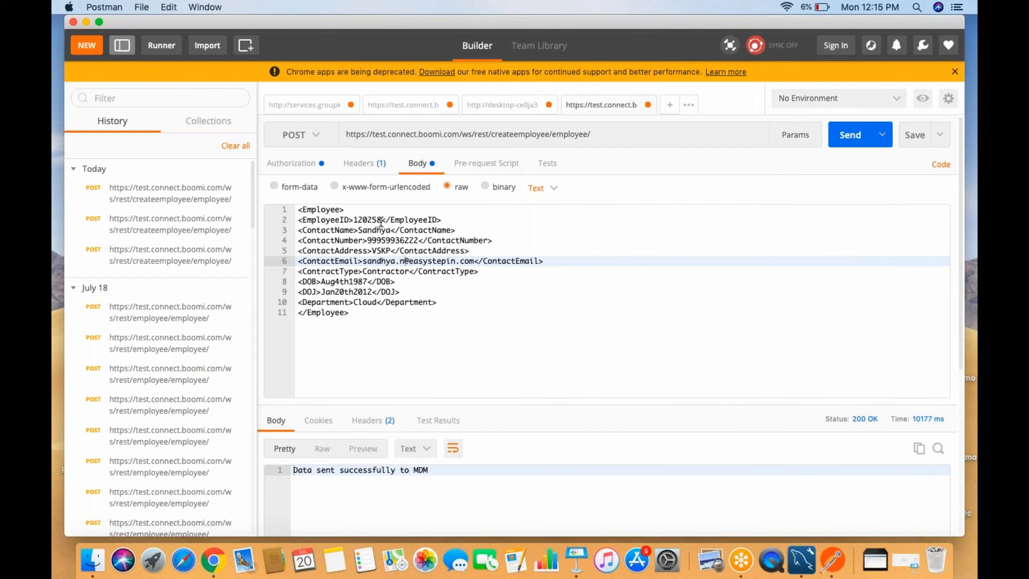
pyautogui.moveTo(362, 220); pyautogui.dragTo(367, 241)
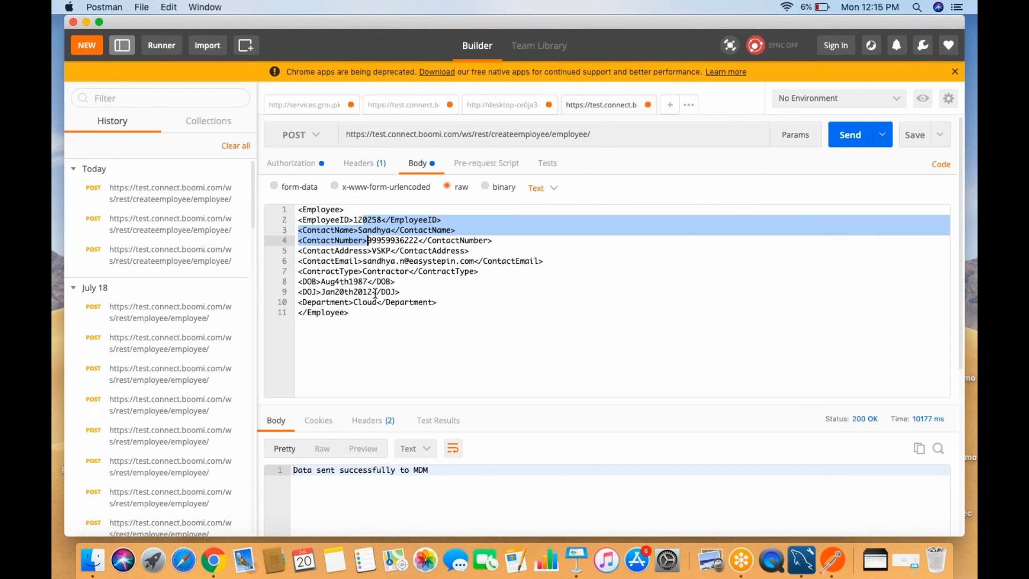
pyautogui.click(365, 220)
pyautogui.press('BackSpace')
pyautogui.write('1')
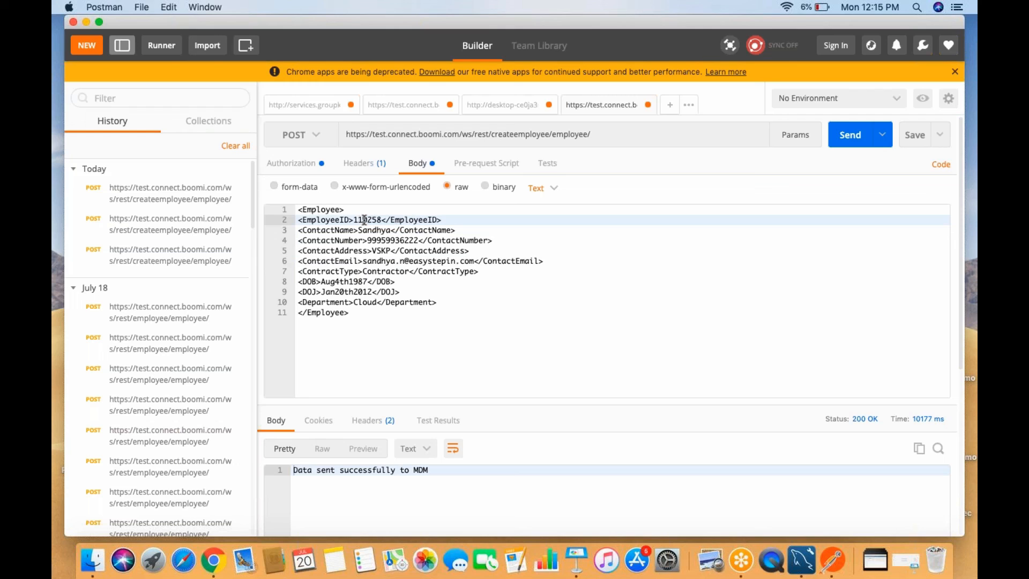
pyautogui.click(850, 136)
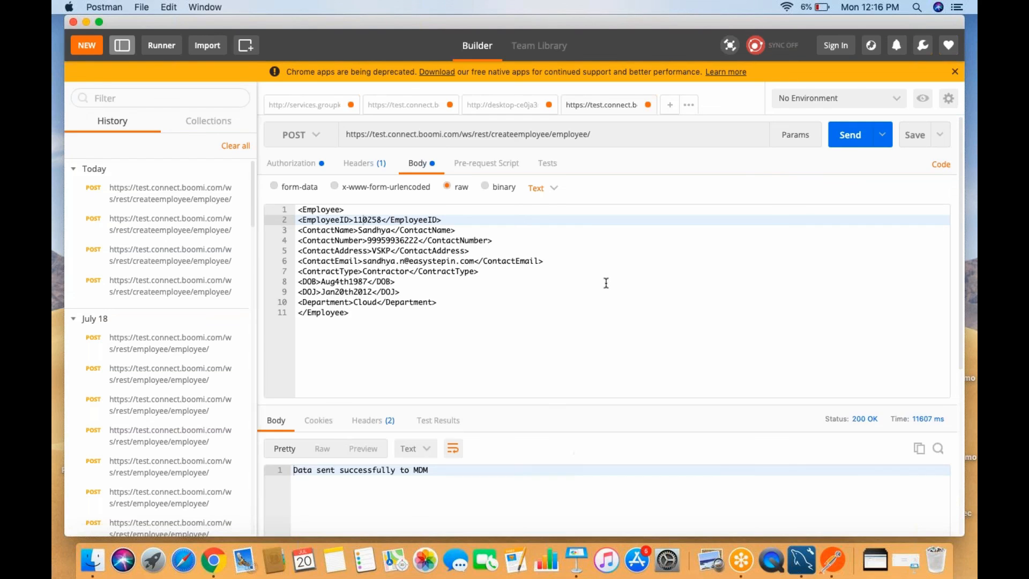
# - Return to the browser, refresh the Quarantine page and filter its entries by Data Quality Error
pyautogui.click(213, 560)
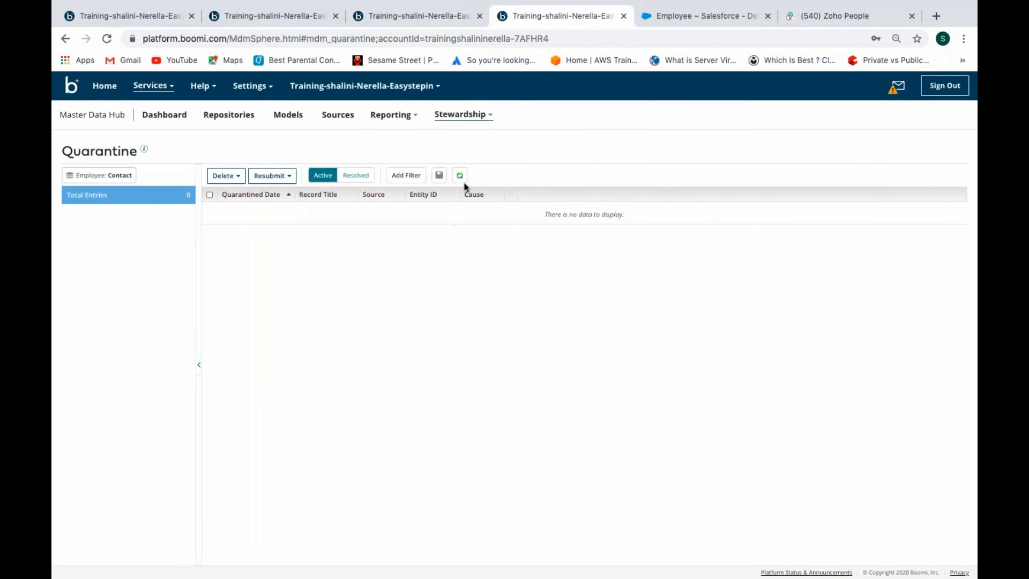
pyautogui.click(459, 176)
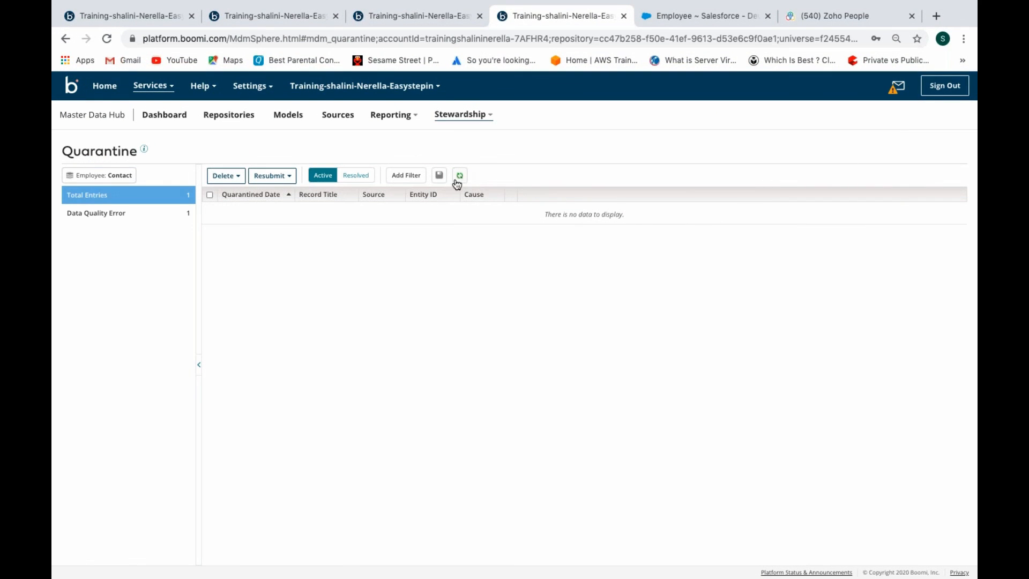
pyautogui.click(121, 212)
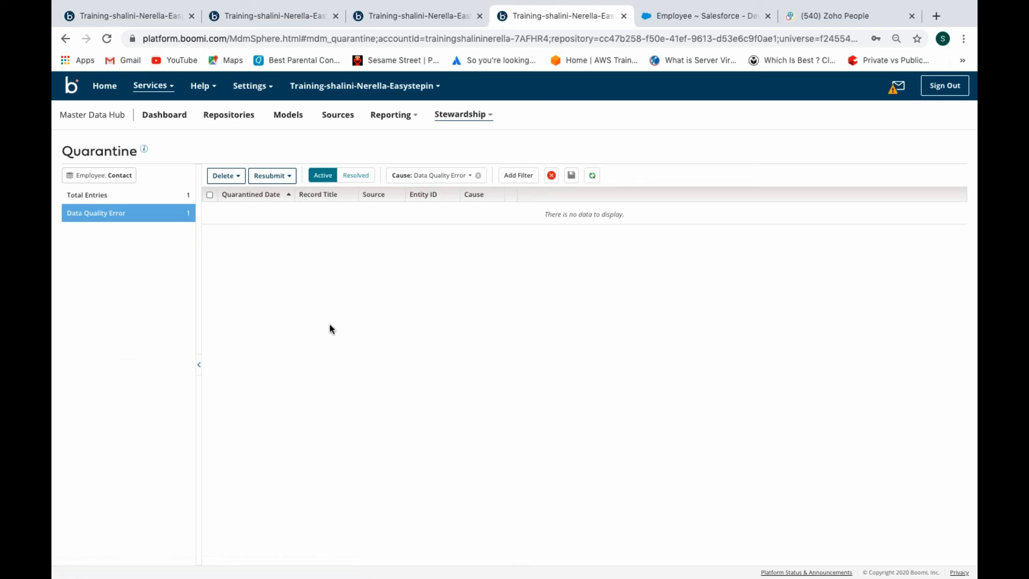
pyautogui.click(592, 176)
pyautogui.click(115, 196)
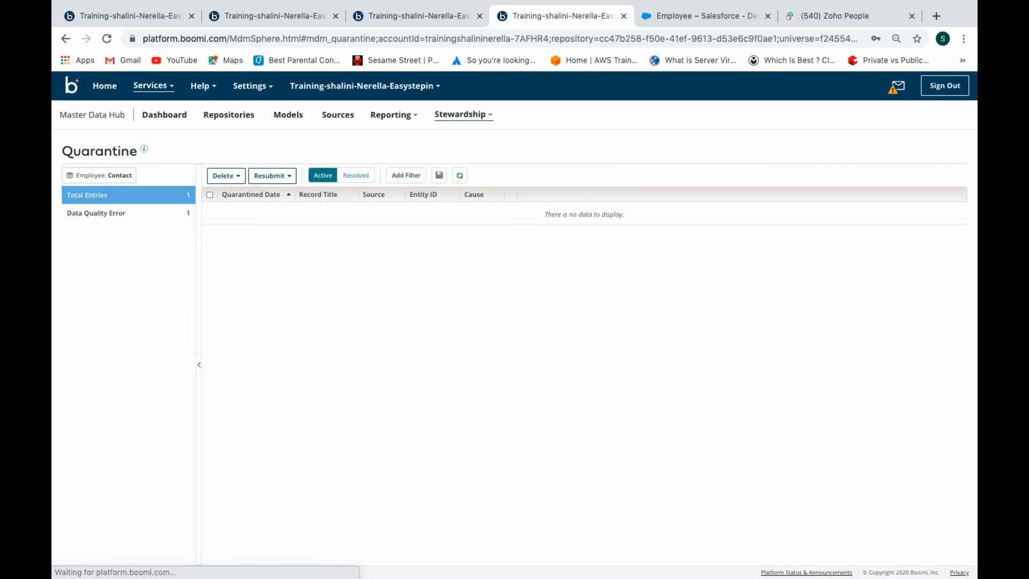
pyautogui.click(115, 215)
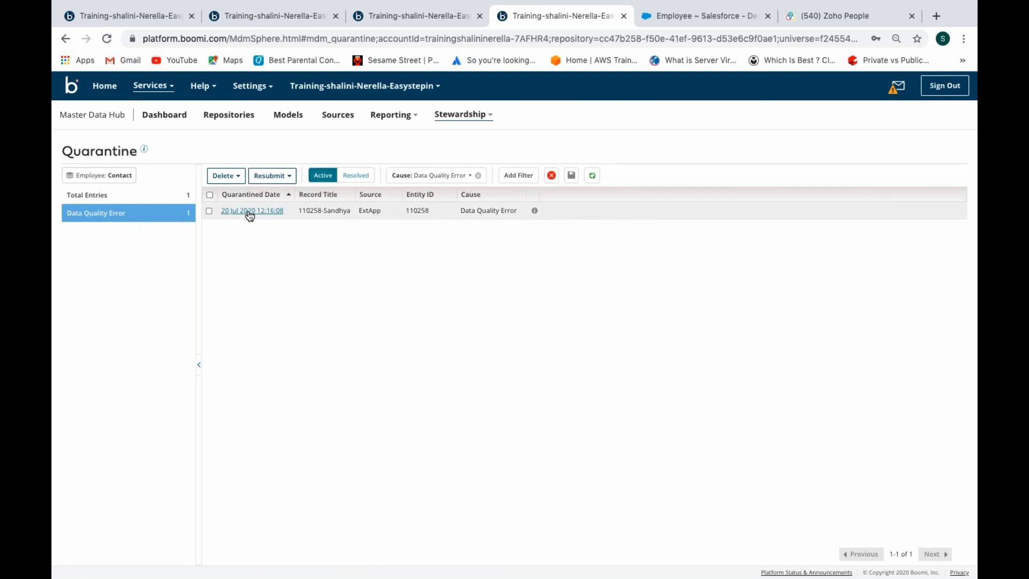
# - Examine the quarantined entry's details and the cause of its error, and clear its selection
pyautogui.click(250, 212)
pyautogui.click(541, 567)
pyautogui.moveTo(534, 211)
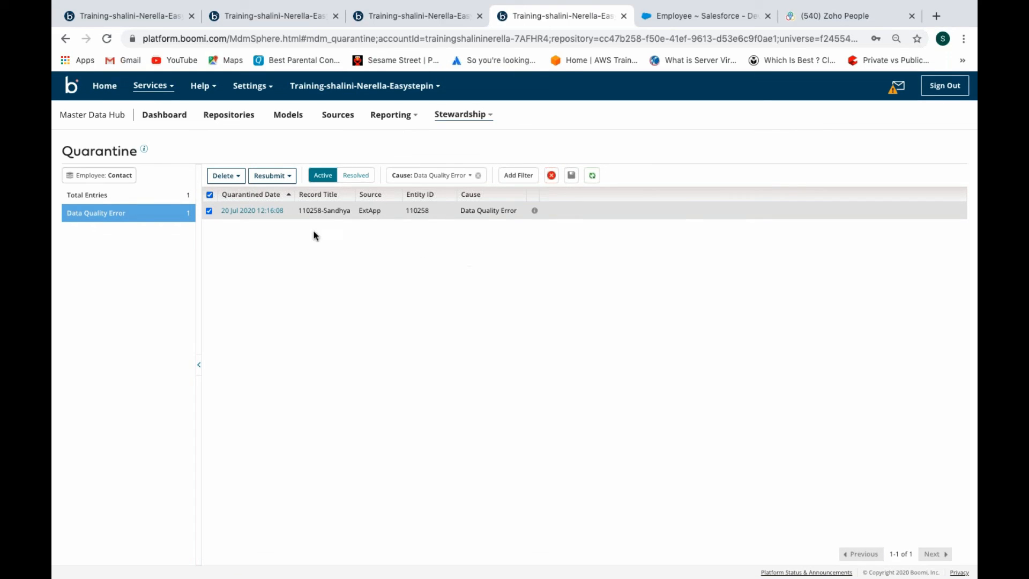
pyautogui.click(210, 211)
# - View the Staged Entities and Golden Records pages and the Employee repository's overview on the Repositories page
pyautogui.click(446, 117)
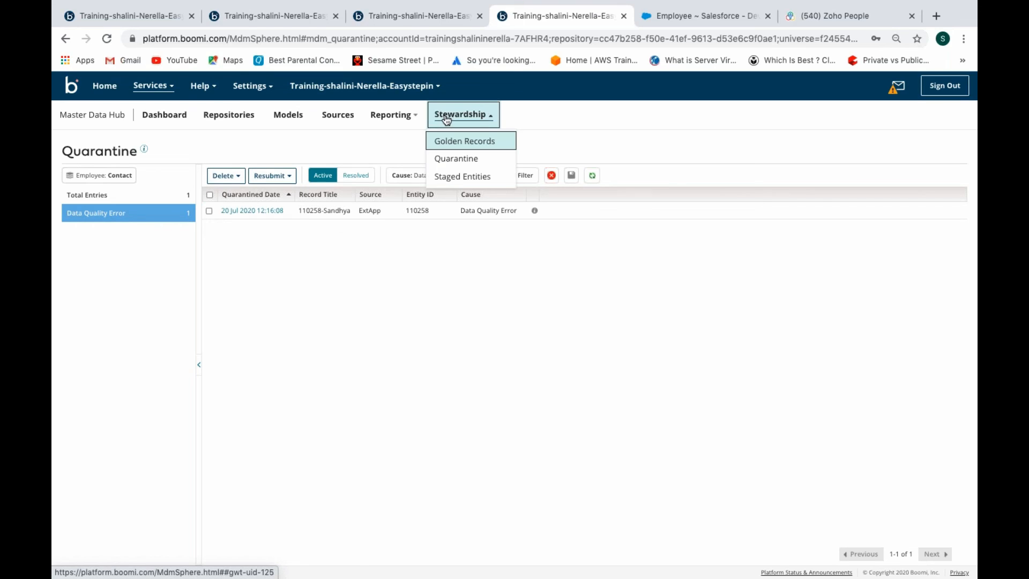
pyautogui.click(455, 178)
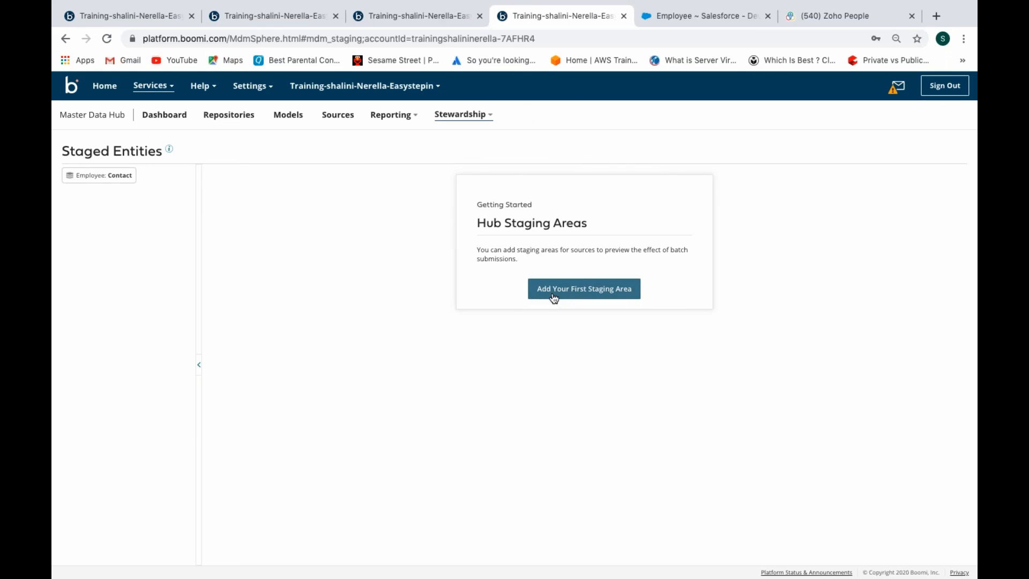
pyautogui.click(458, 115)
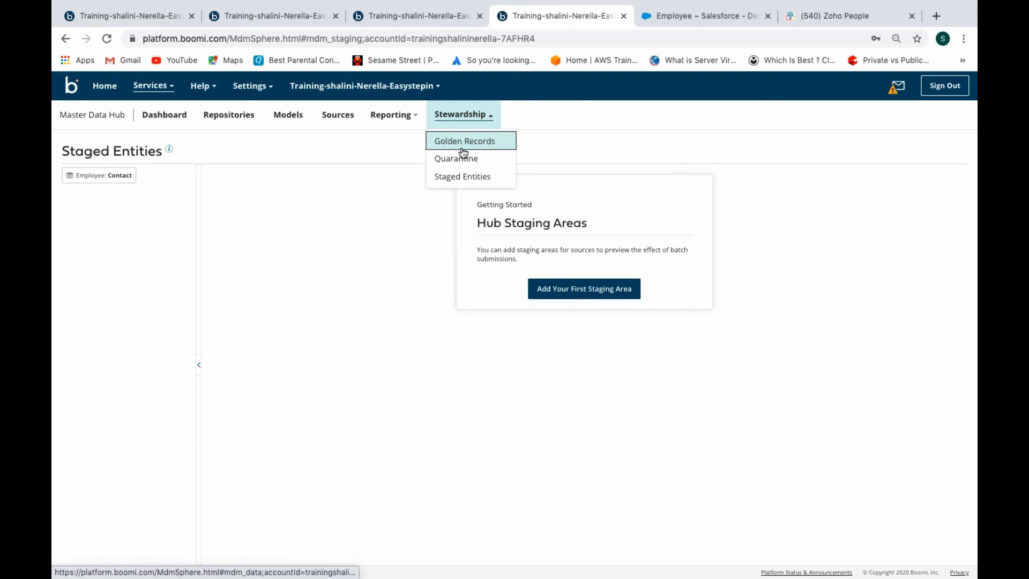
pyautogui.click(463, 142)
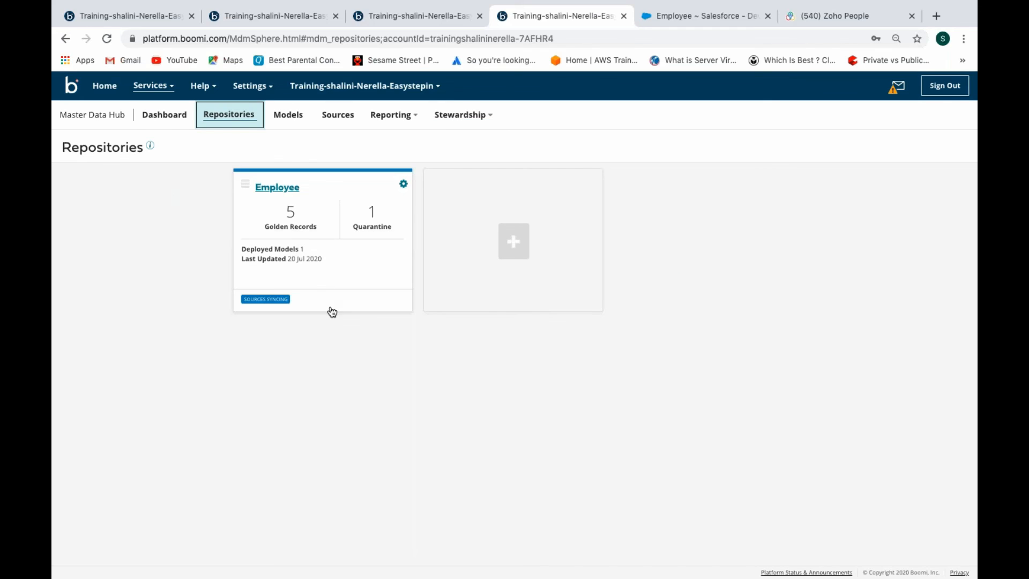
# - Switch to Keynote, play the slideshow from the LifeCycle of MDH slide and advance to the Thank You slide
pyautogui.press('super+Tab')
pyautogui.press('super+Tab')
pyautogui.press('super+Tab')
pyautogui.press('super+Tab')
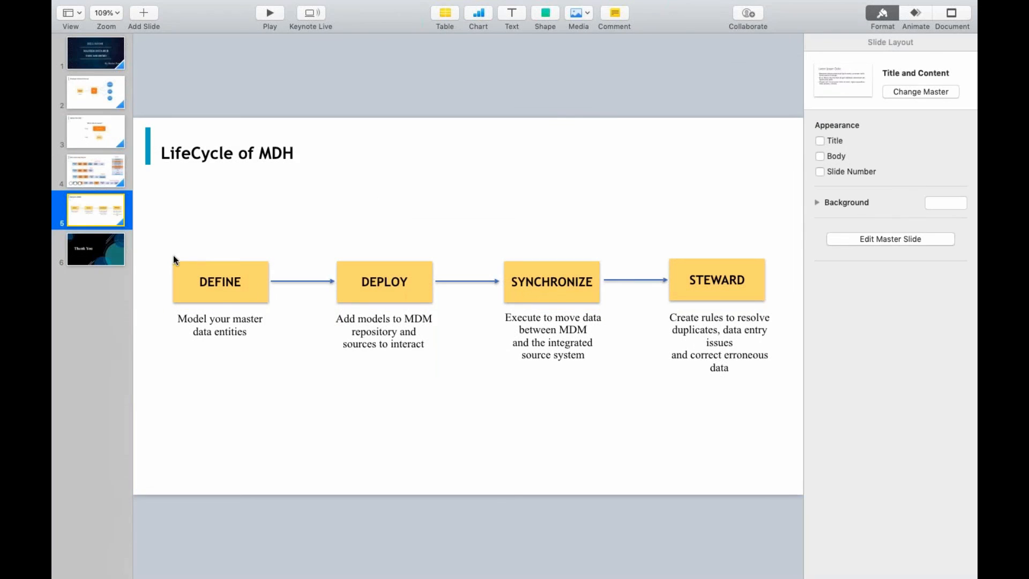
pyautogui.click(269, 11)
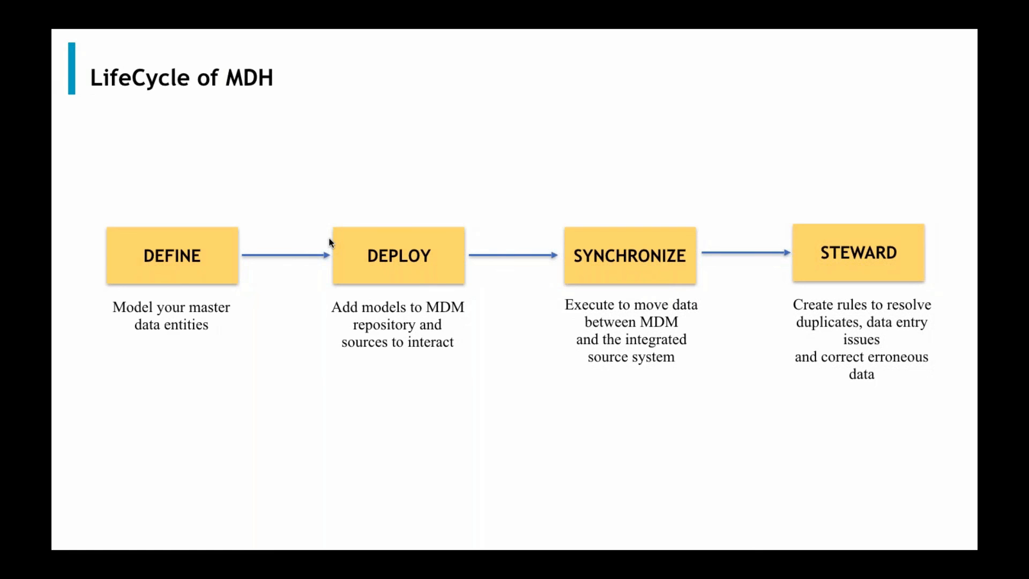
pyautogui.press('Right')
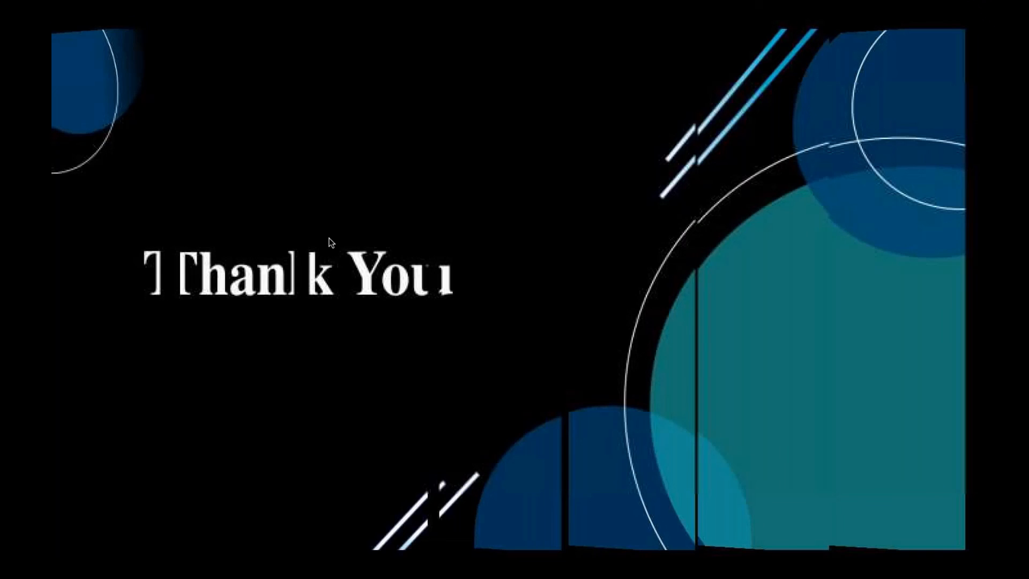